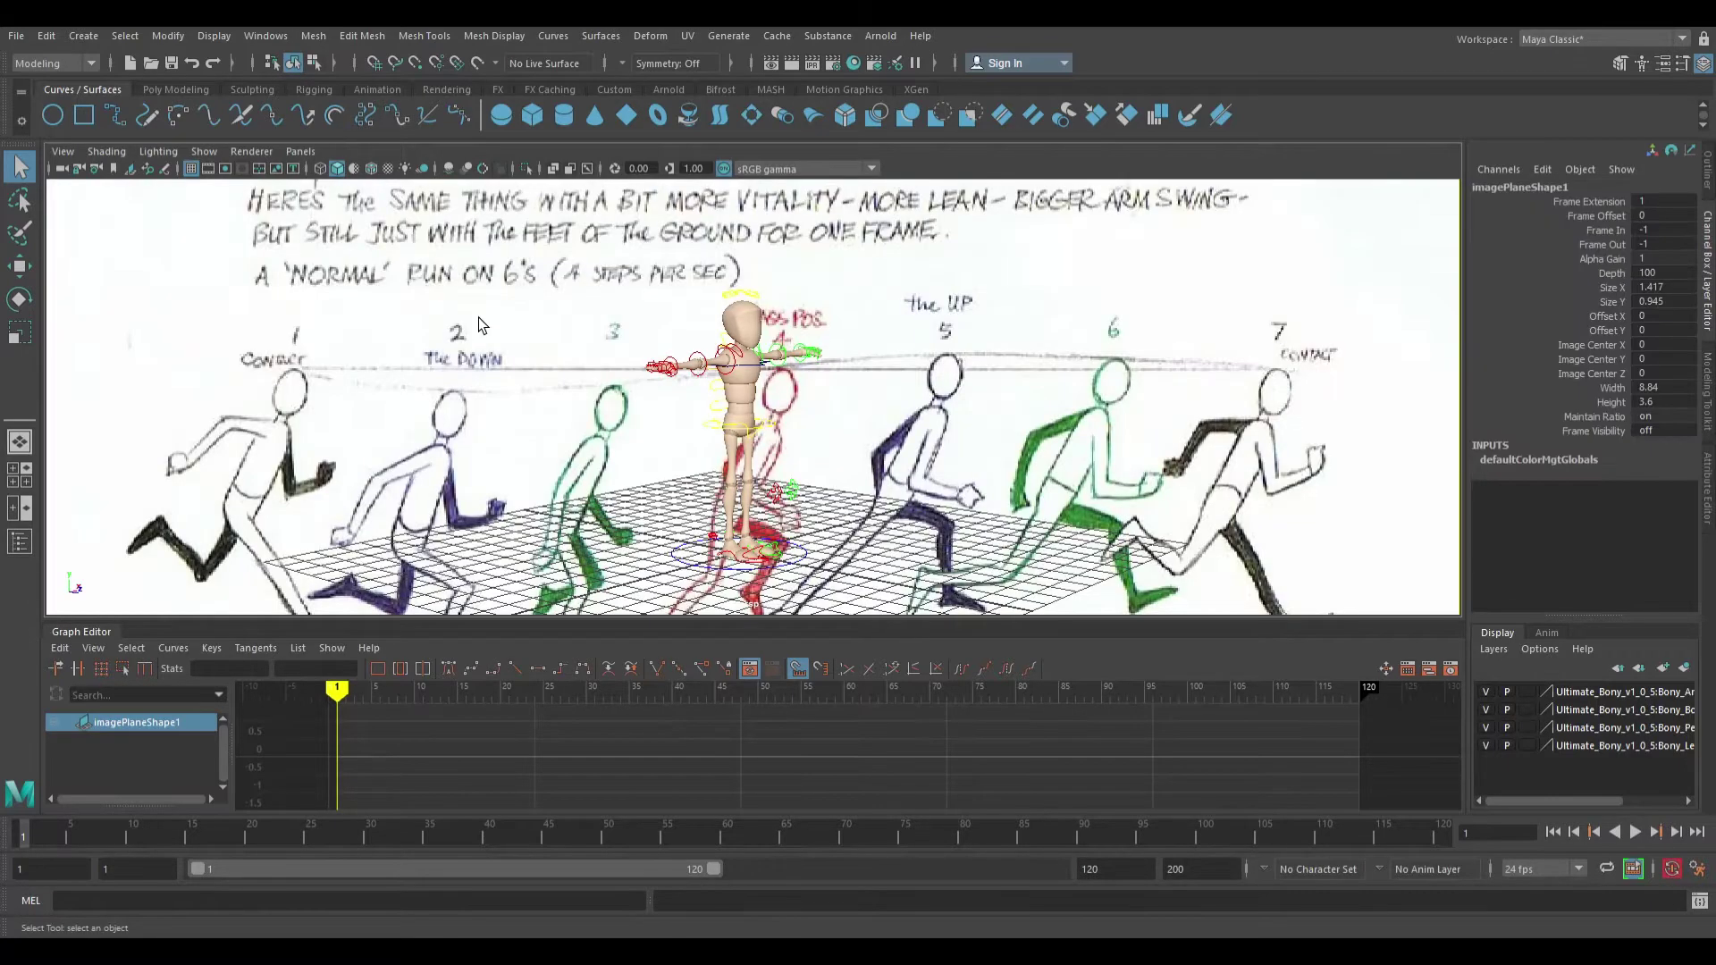
# Delete the image plane showing the running poses from the scene
pyautogui.keyDown('alt'); pyautogui.moveTo(785, 391); pyautogui.dragTo(853, 432); pyautogui.keyUp('alt')
pyautogui.click(1139, 342)
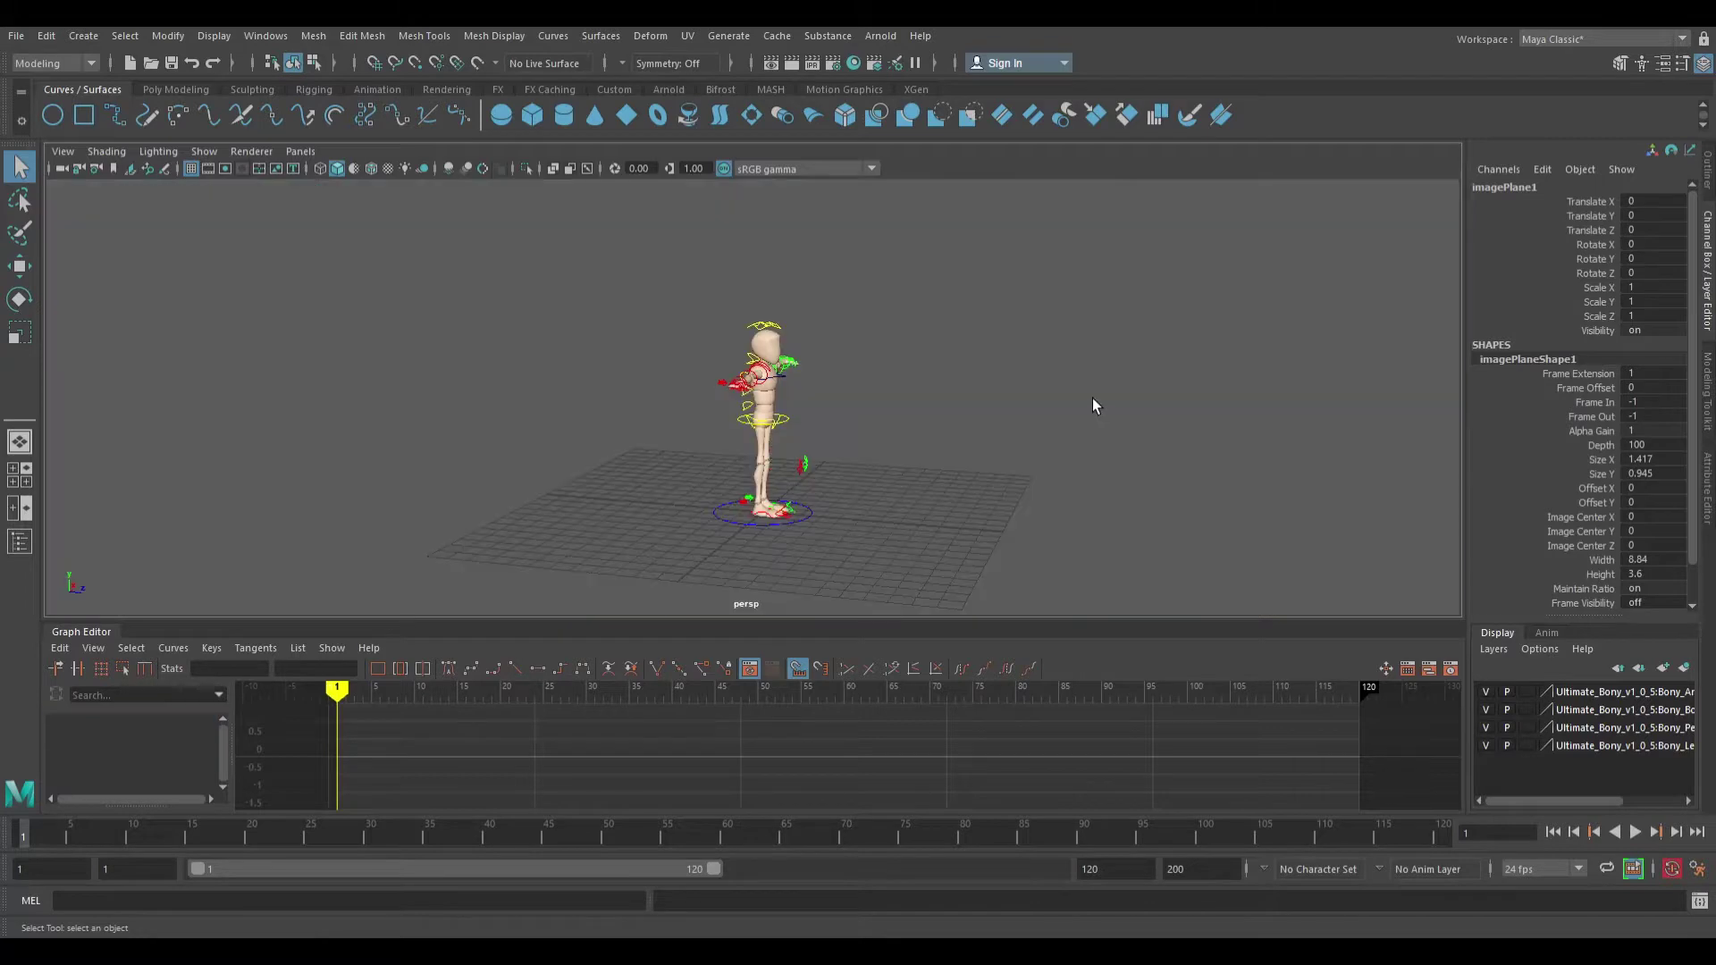
pyautogui.press('Delete')
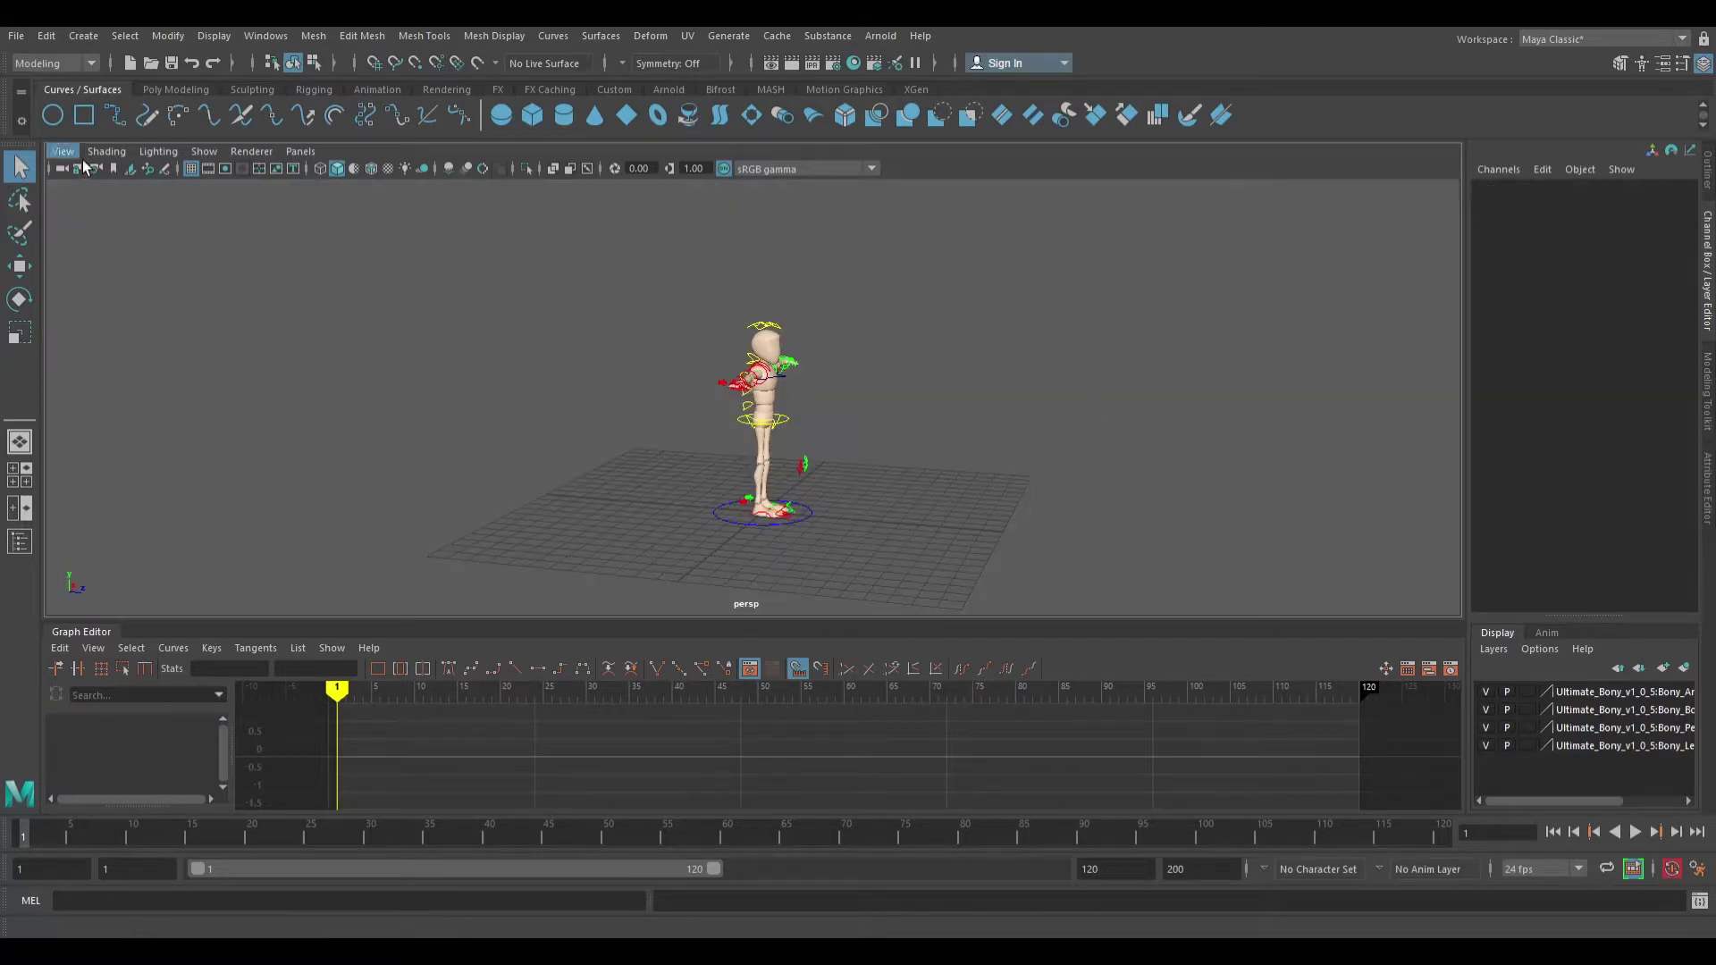
# Switch to a left orthographic view framing the full character
pyautogui.press('space')
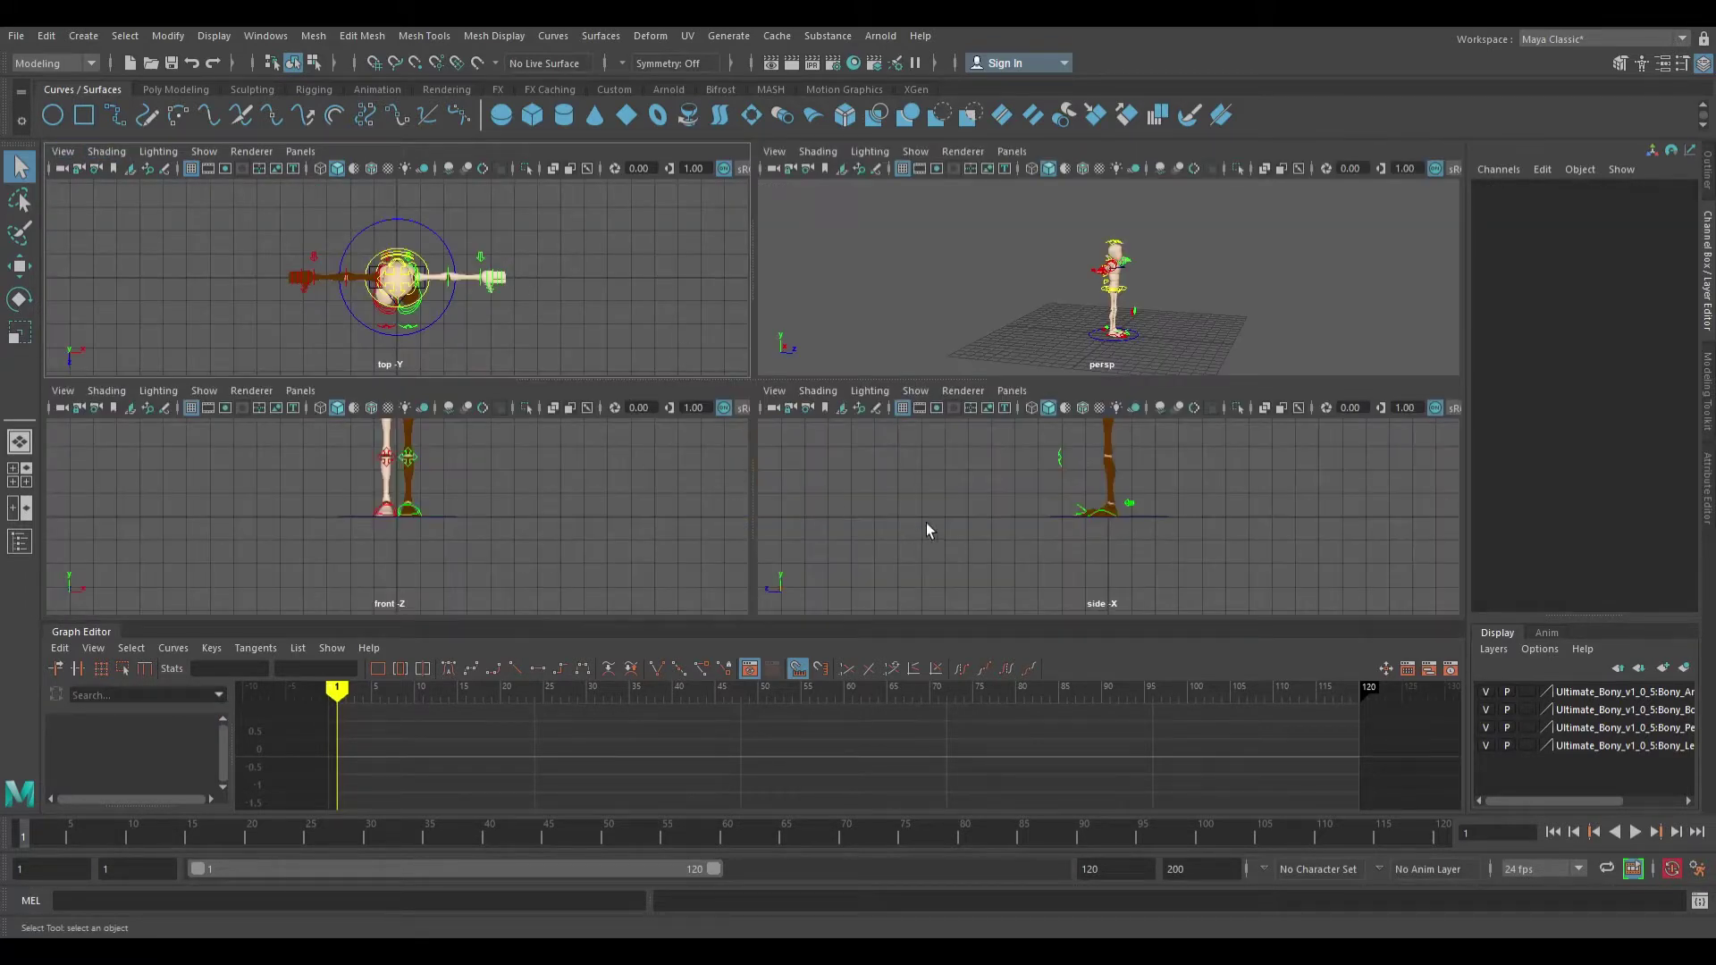
pyautogui.keyDown('alt'); pyautogui.moveTo(1076, 513); pyautogui.dragTo(1038, 581, button='middle'); pyautogui.keyUp('alt')
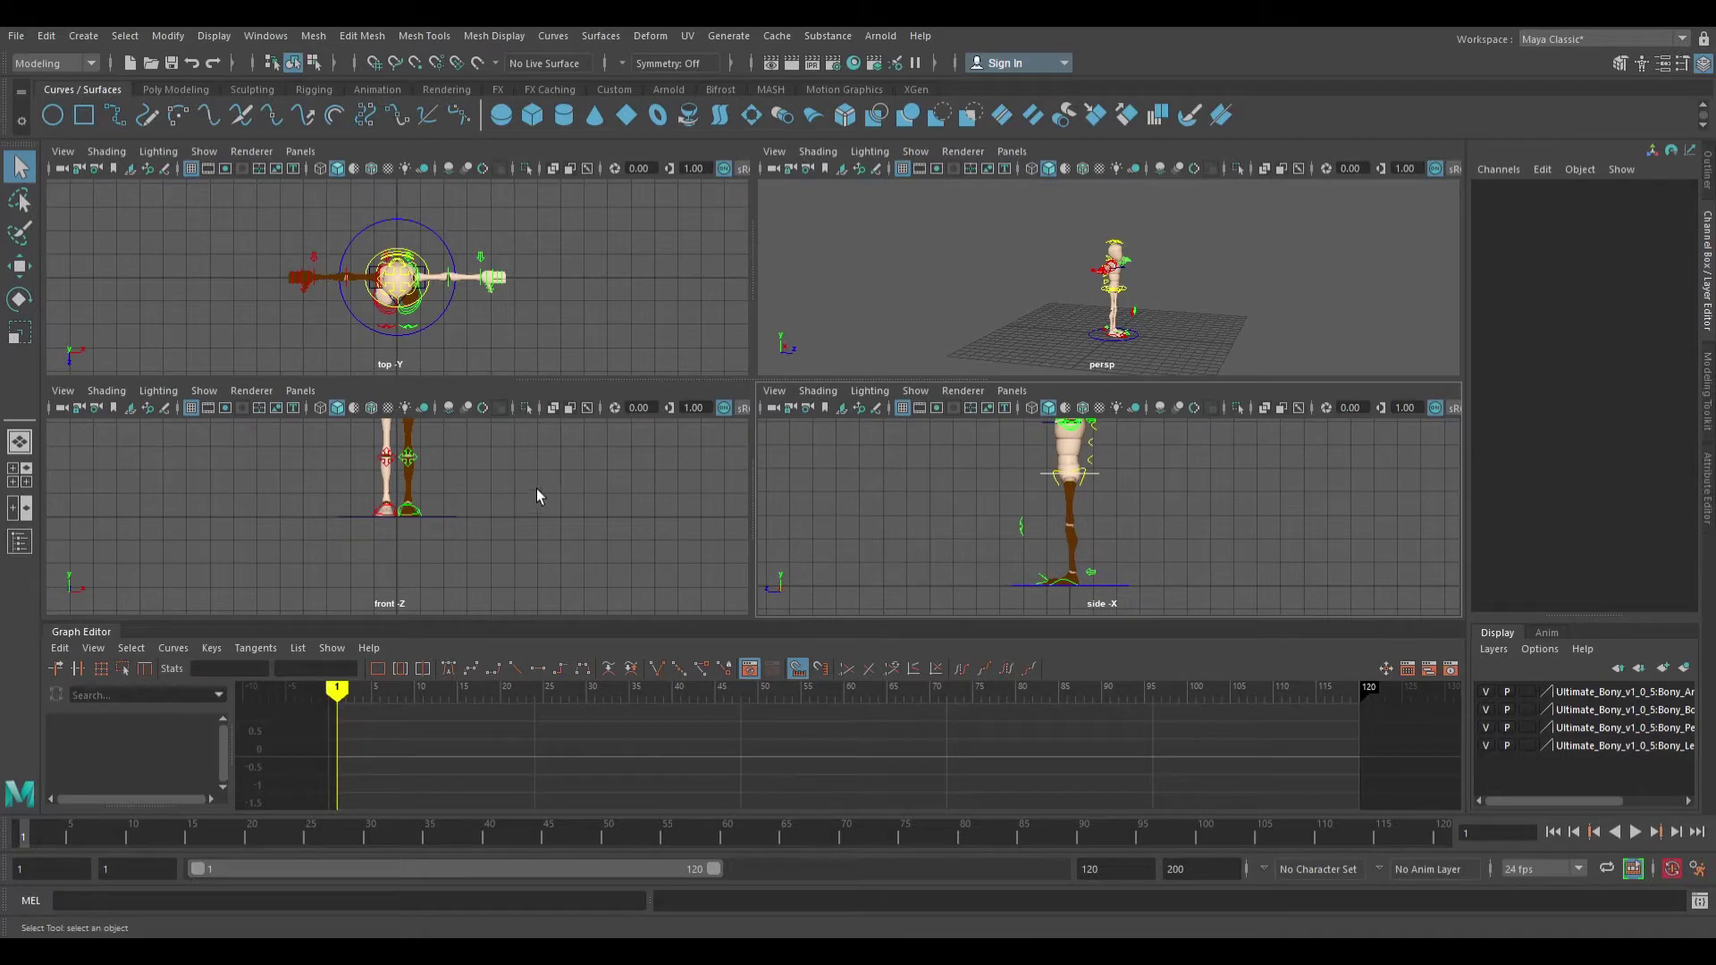
pyautogui.press('space')
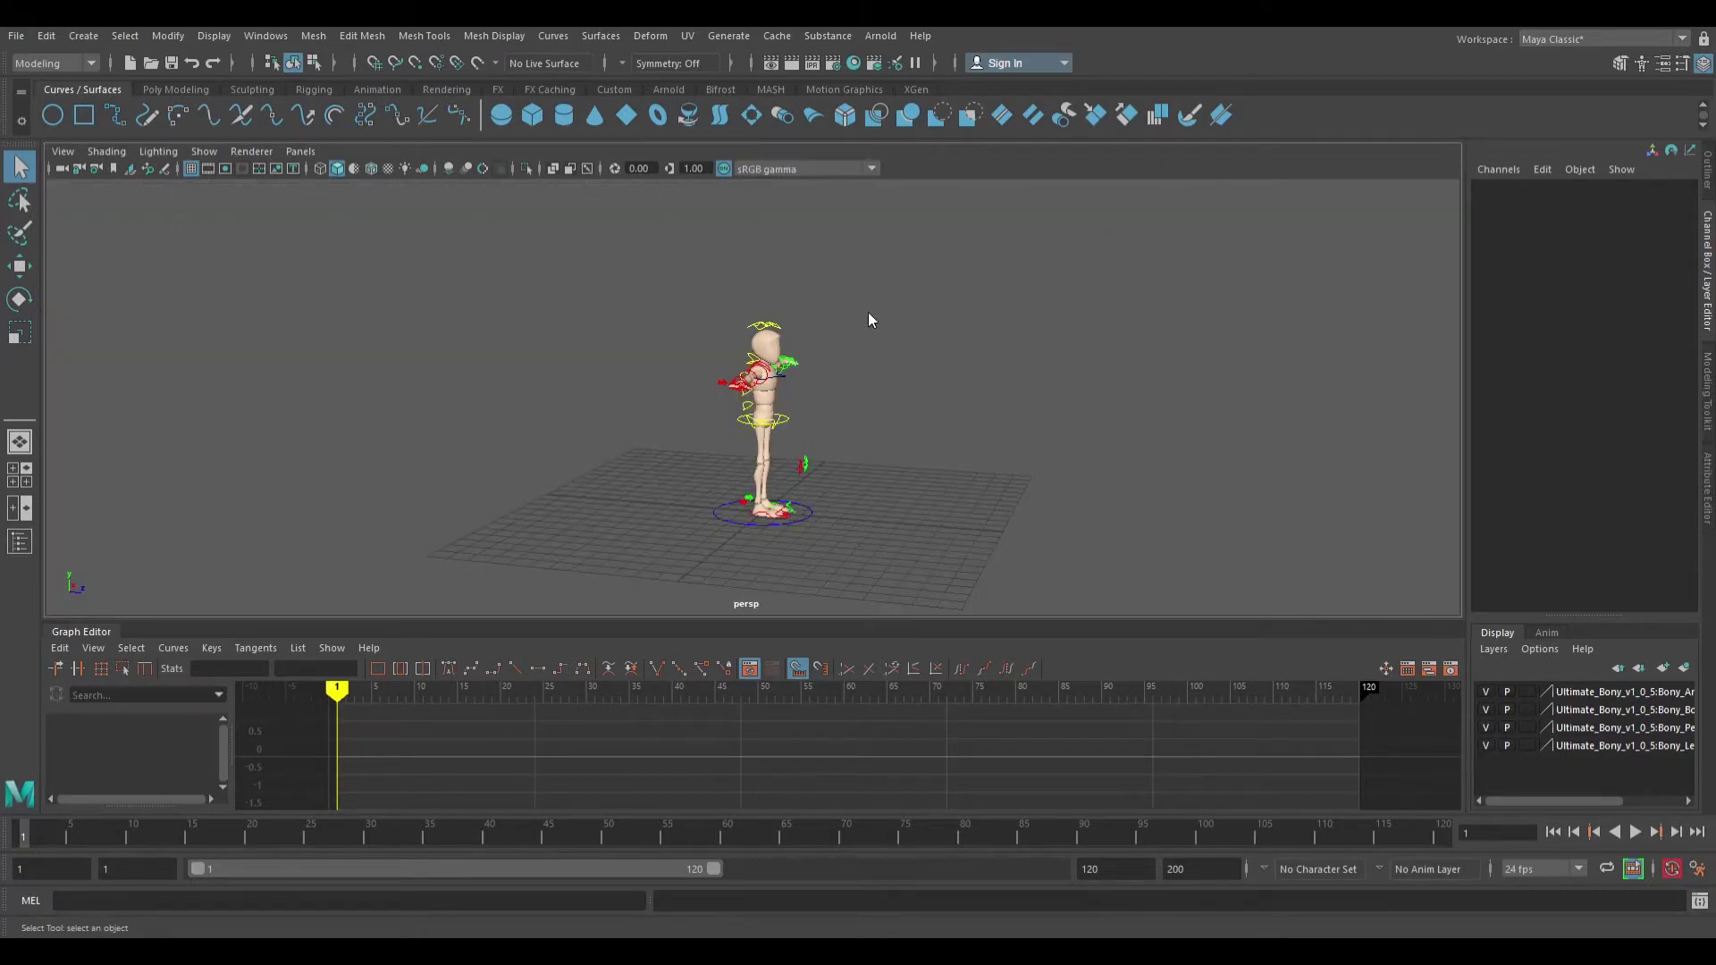
pyautogui.press('space')
pyautogui.moveTo(856, 307); pyautogui.dragTo(835, 295)
pyautogui.keyDown('alt'); pyautogui.moveTo(839, 277); pyautogui.dragTo(962, 405, button='middle'); pyautogui.keyUp('alt')
pyautogui.scroll(-6, 801, 406)
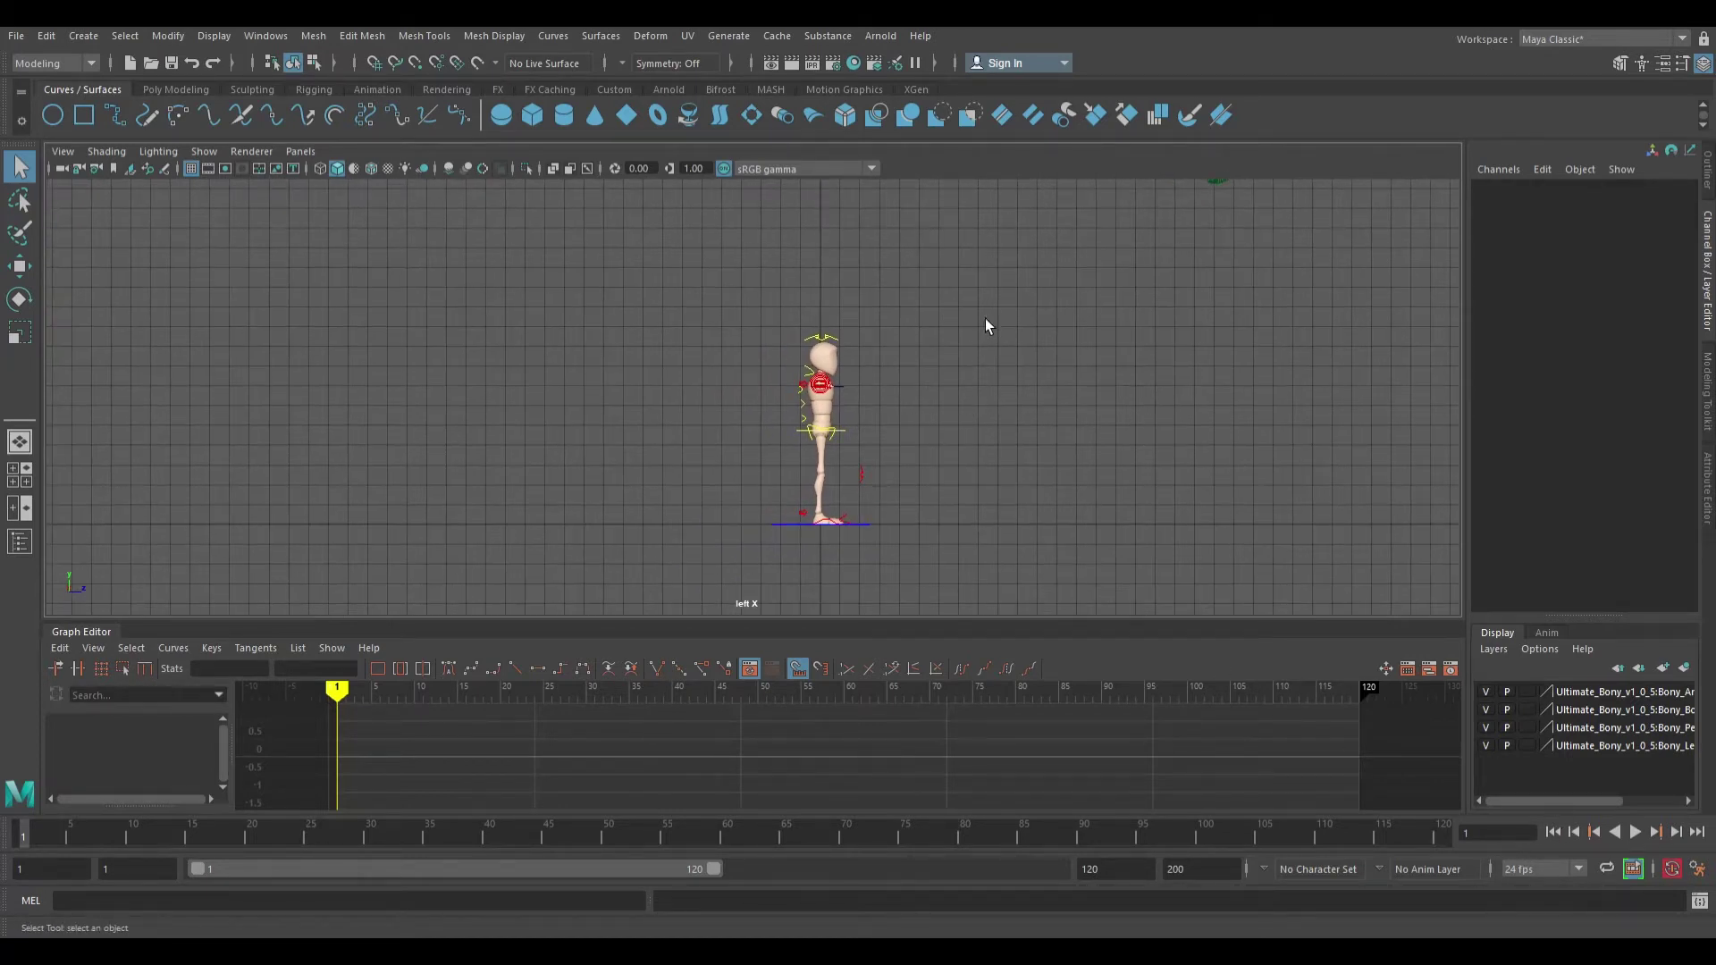
pyautogui.keyDown('alt'); pyautogui.moveTo(987, 325); pyautogui.dragTo(908, 359, button='middle'); pyautogui.keyUp('alt')
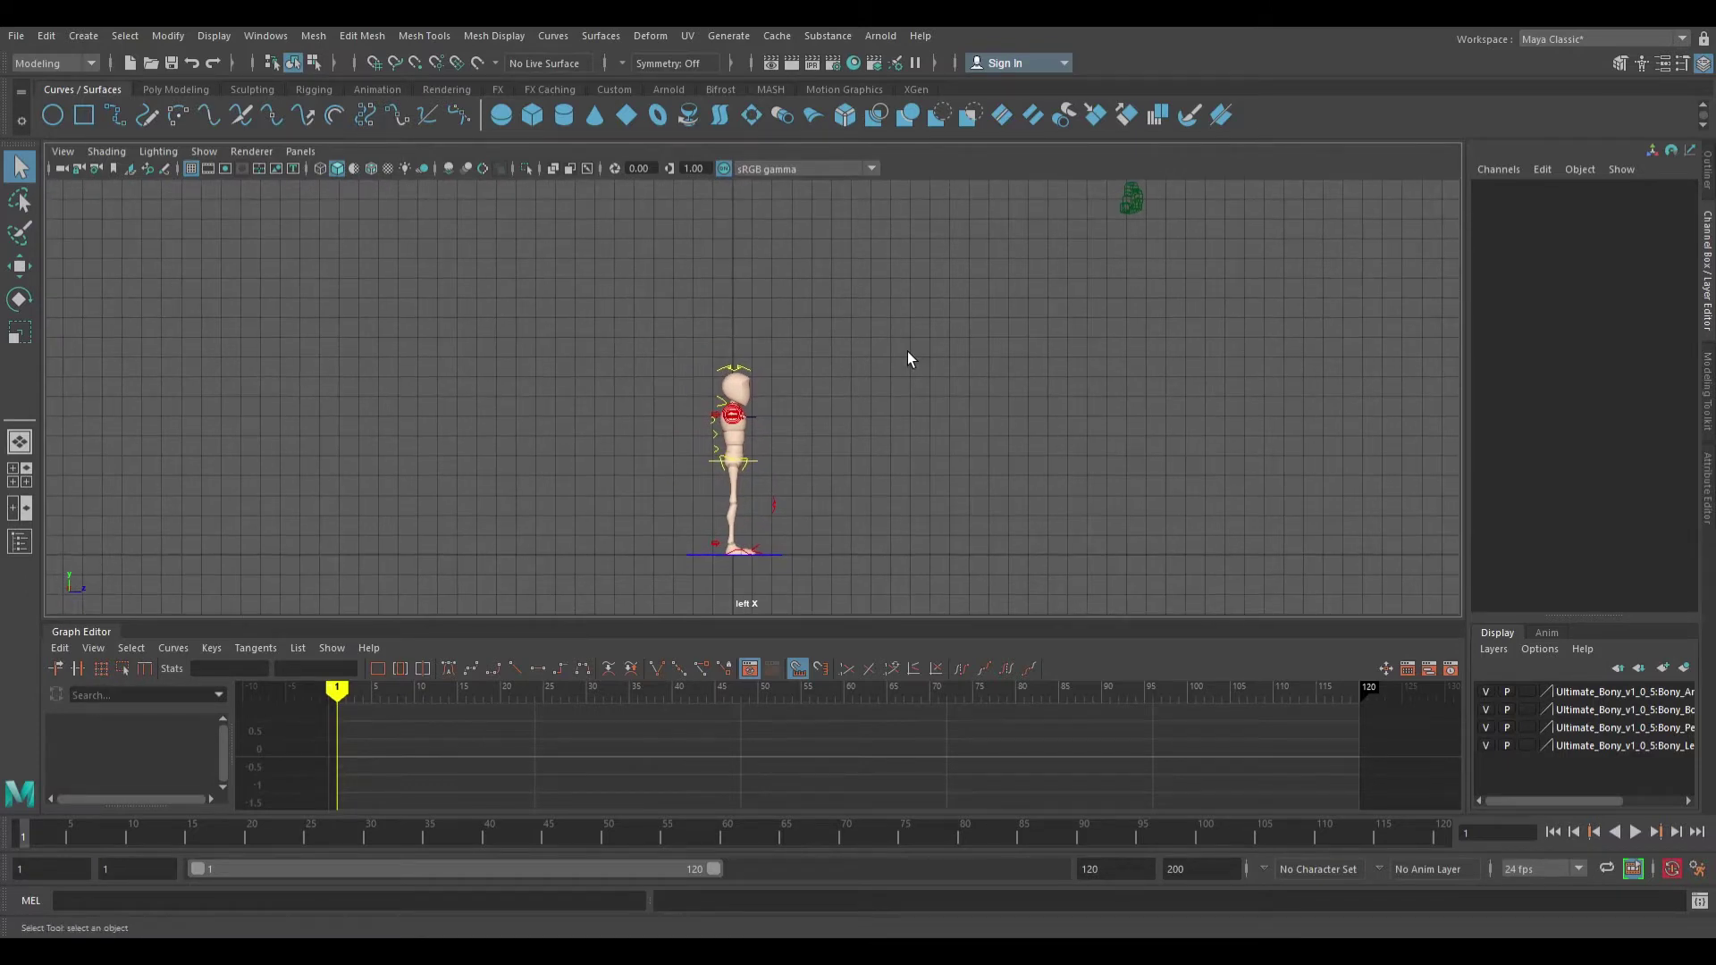
pyautogui.moveTo(912, 382)
pyautogui.keyDown('alt'); pyautogui.mouseDown(button='middle')
pyautogui.moveTo(866, 421)
pyautogui.moveTo(942, 394)
pyautogui.moveTo(897, 413)
pyautogui.mouseUp(button='middle'); pyautogui.keyUp('alt')
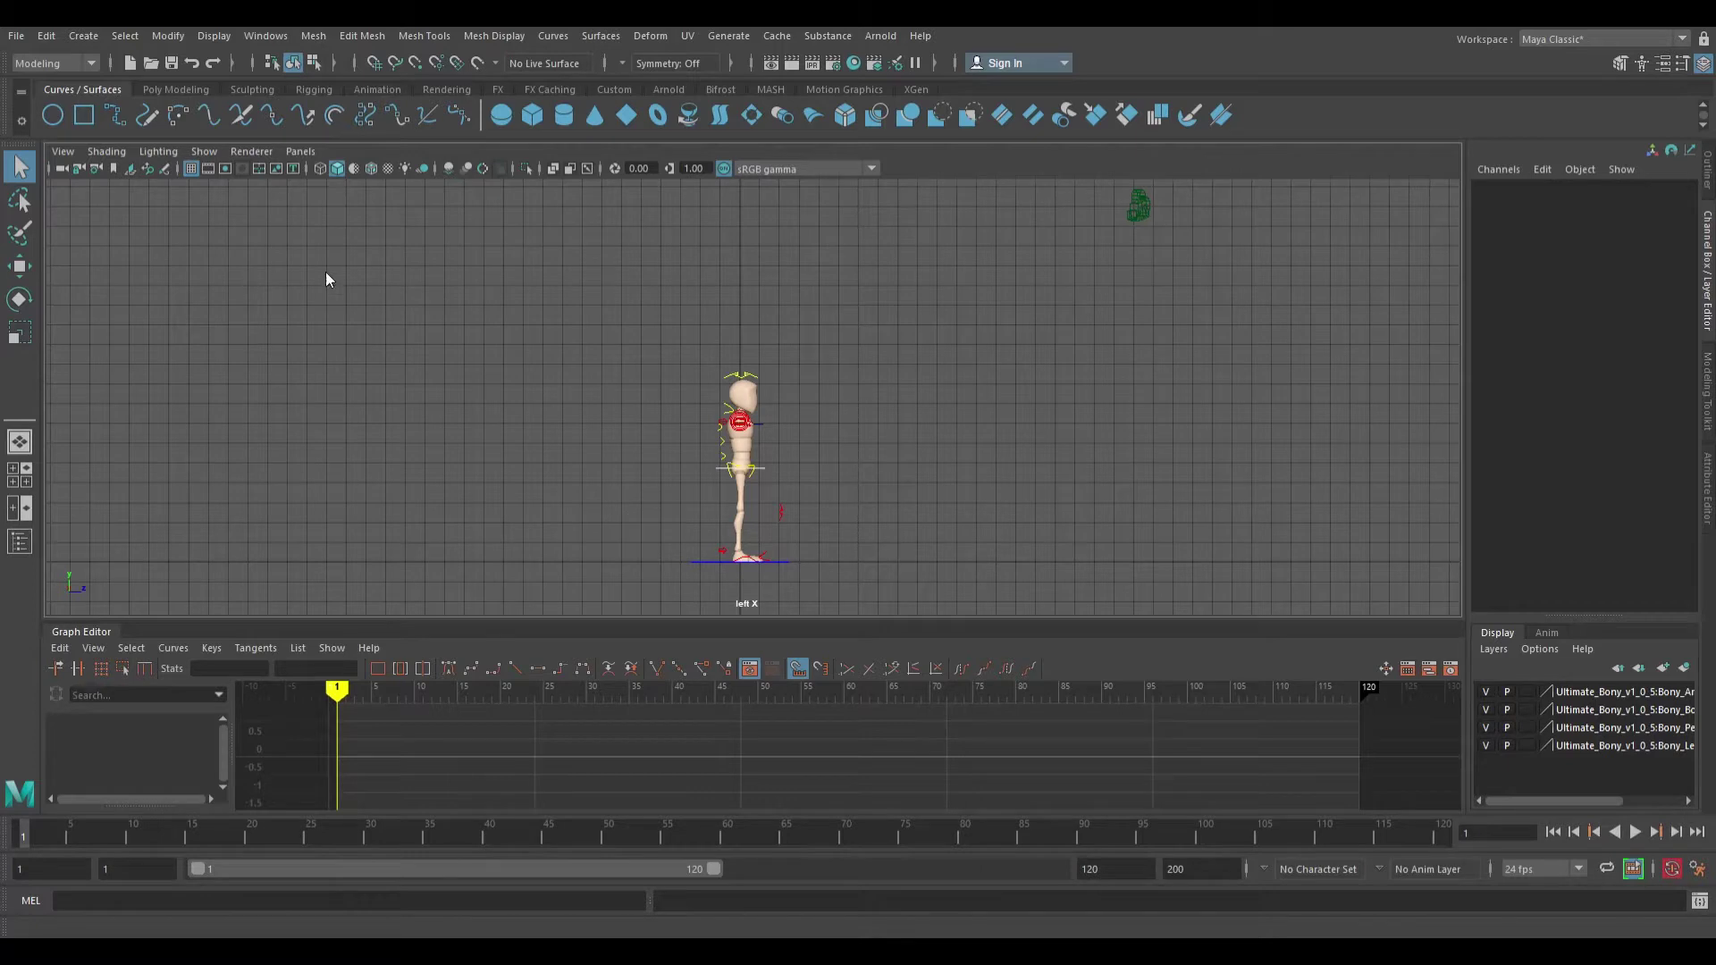
pyautogui.moveTo(887, 405)
pyautogui.keyDown('alt'); pyautogui.mouseDown(button='middle')
pyautogui.moveTo(862, 421)
pyautogui.moveTo(877, 394)
pyautogui.mouseUp(button='middle'); pyautogui.keyUp('alt')
# Scale the run cycle image plane uniformly to about 5.185 so its figures match the character's height
pyautogui.click(809, 384)
pyautogui.press('r')
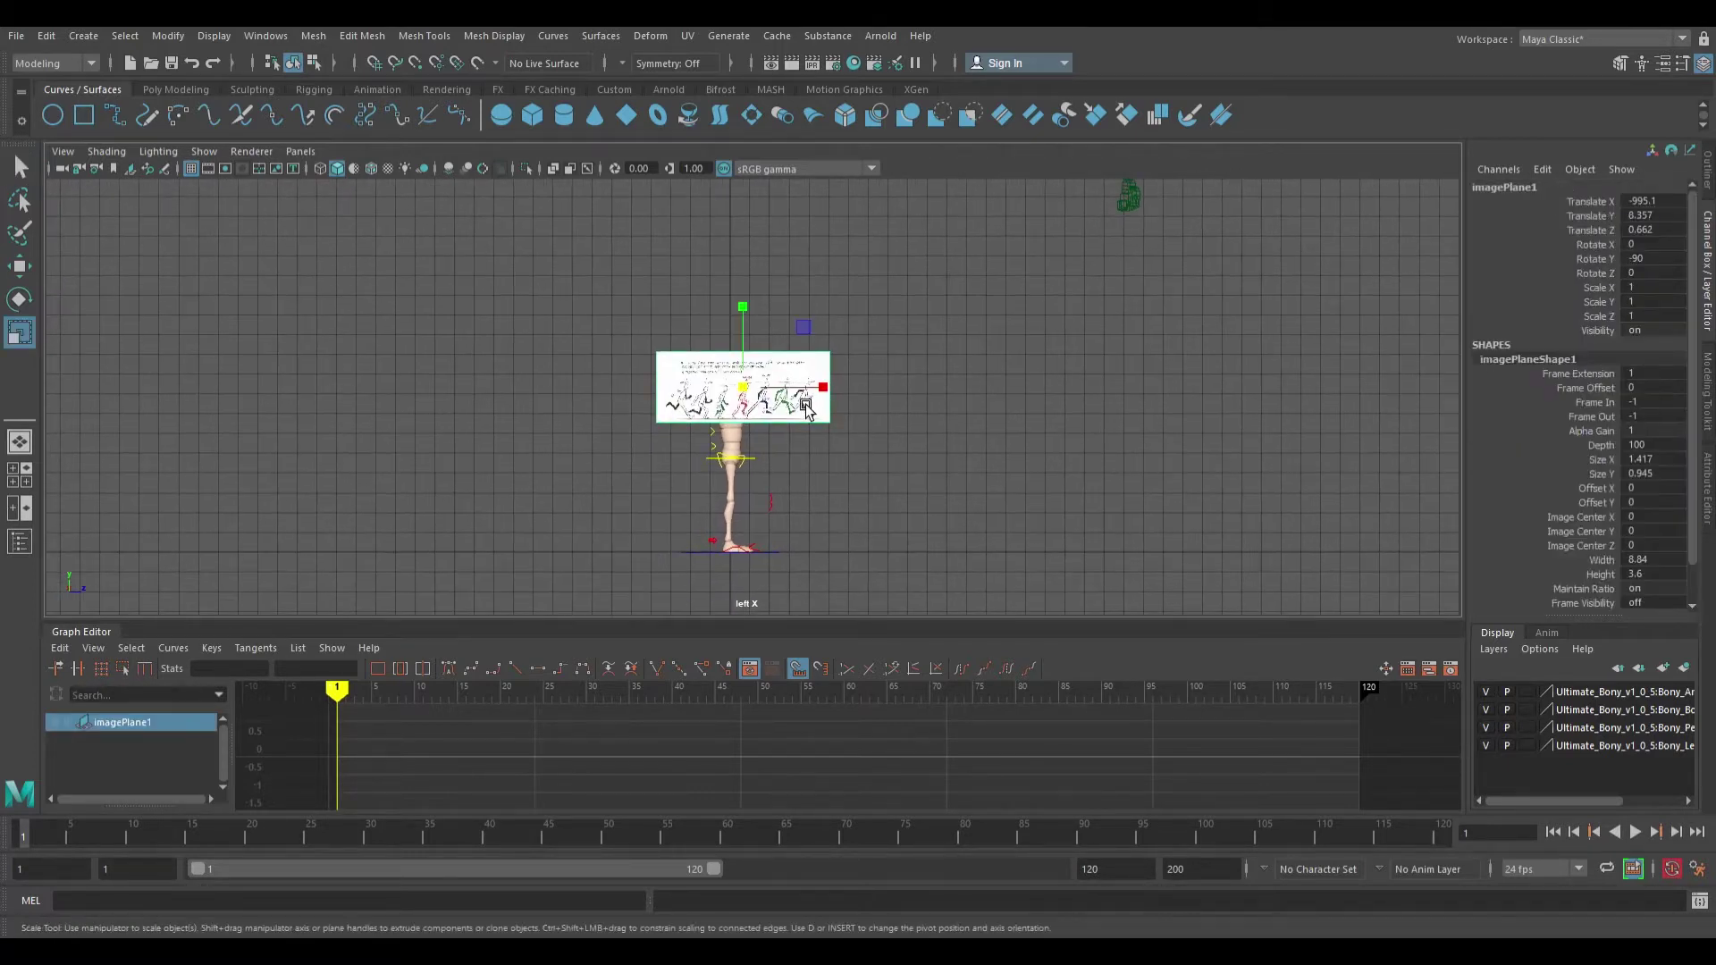
pyautogui.moveTo(749, 393); pyautogui.dragTo(1153, 398)
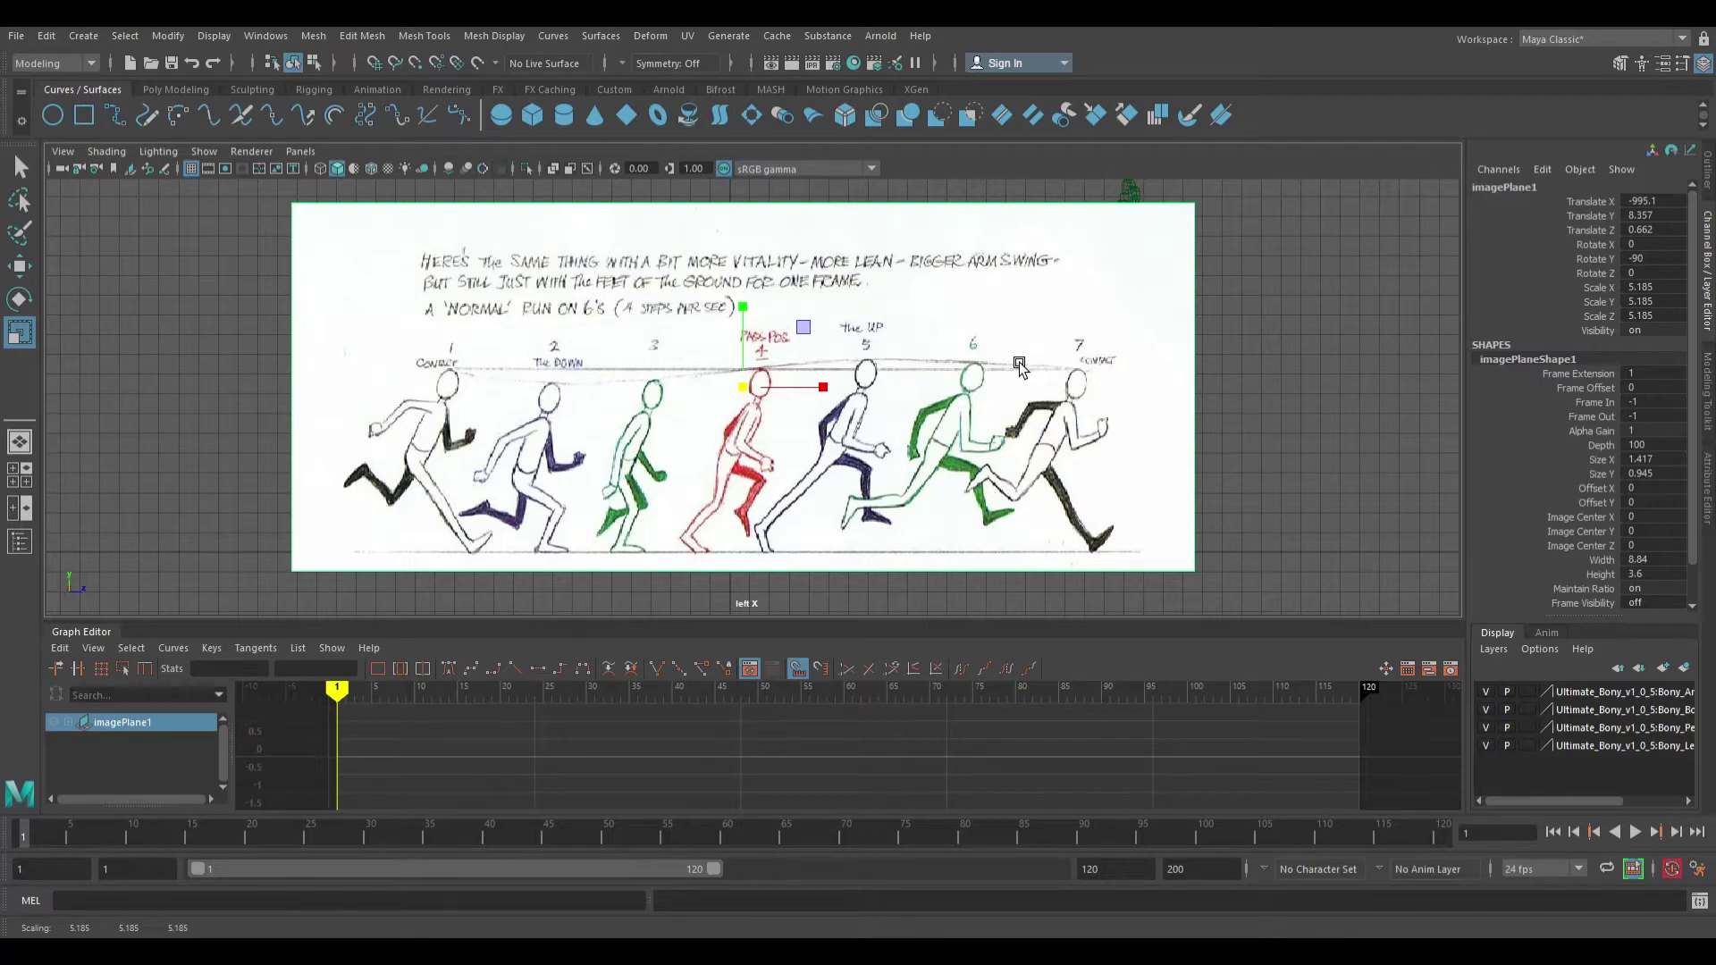
# Set the image plane's Translate X to 0 in the perspective view
pyautogui.press('space')
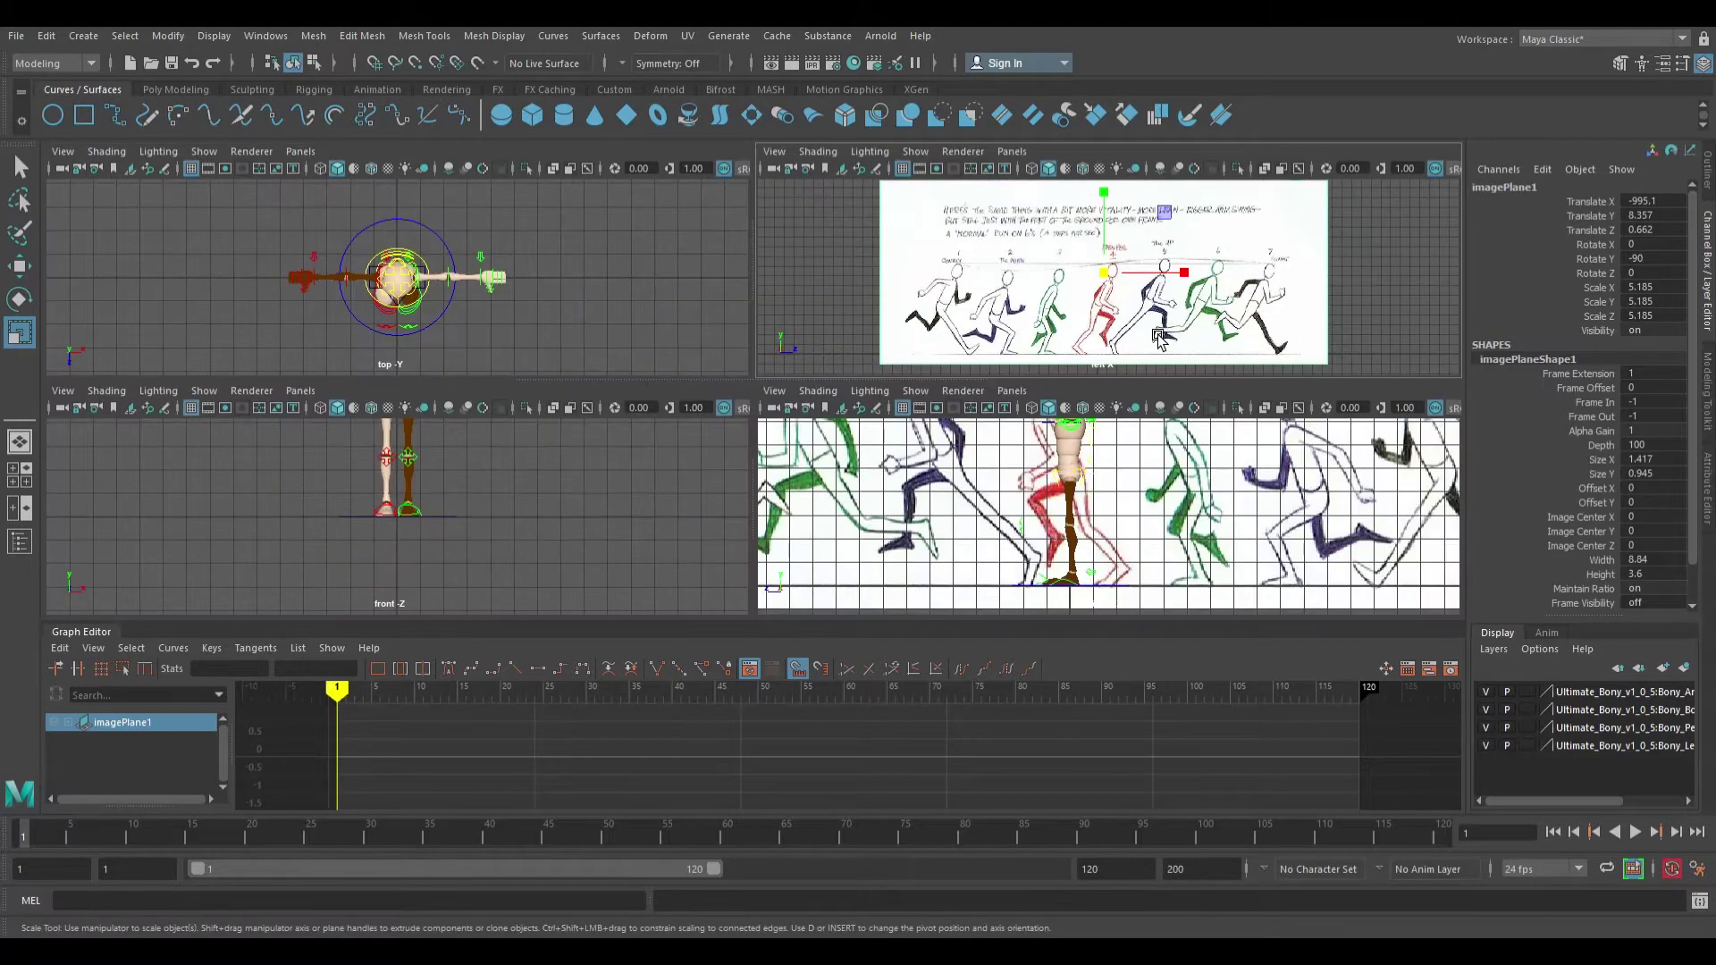
pyautogui.press('space')
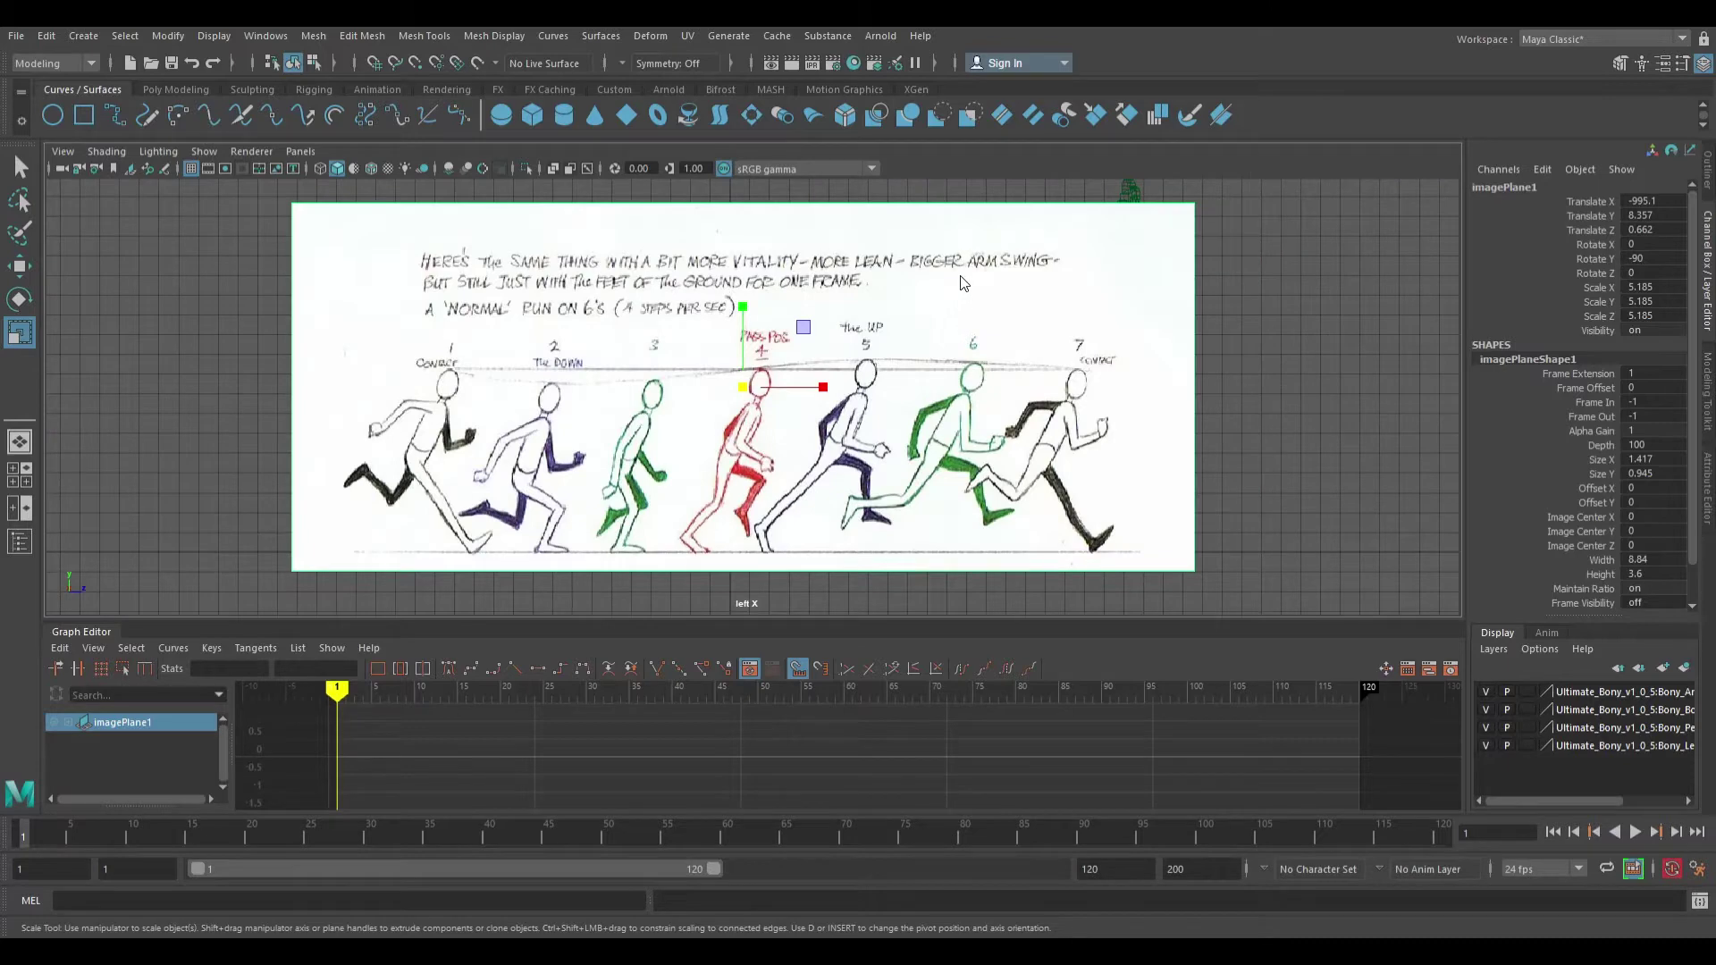
pyautogui.press('space')
pyautogui.press('space')
pyautogui.keyDown('alt'); pyautogui.moveTo(983, 371); pyautogui.dragTo(547, 375); pyautogui.keyUp('alt')
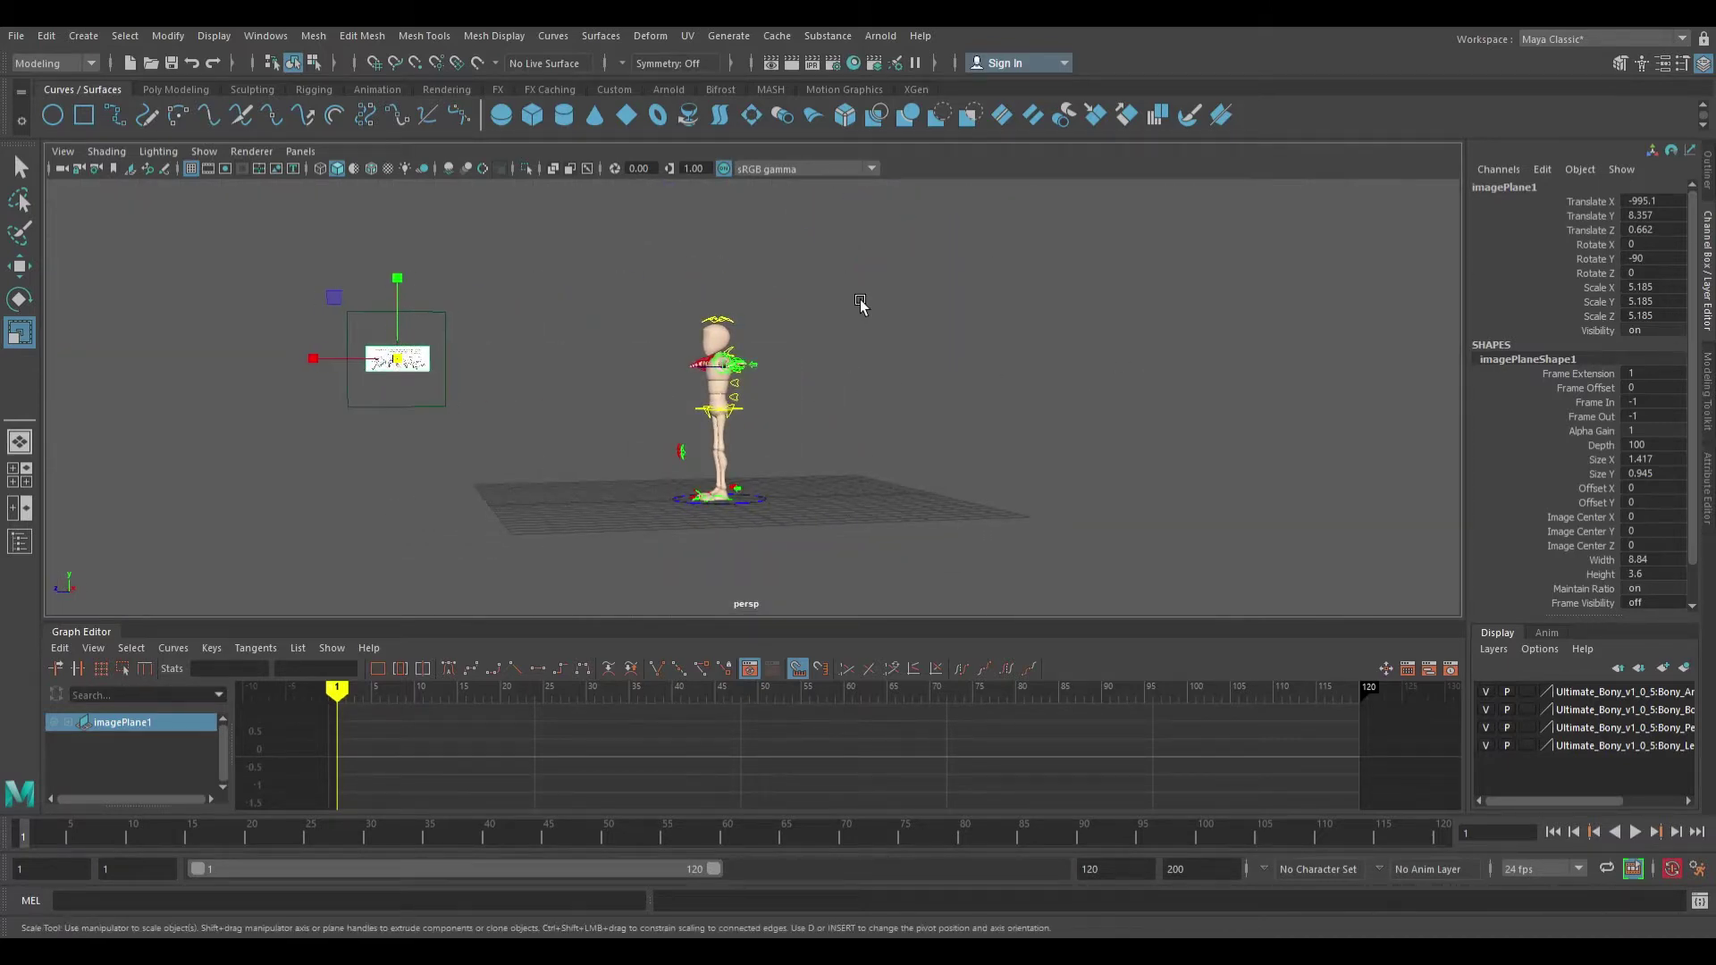
pyautogui.doubleClick(1662, 205)
pyautogui.write('0')
pyautogui.press('Return')
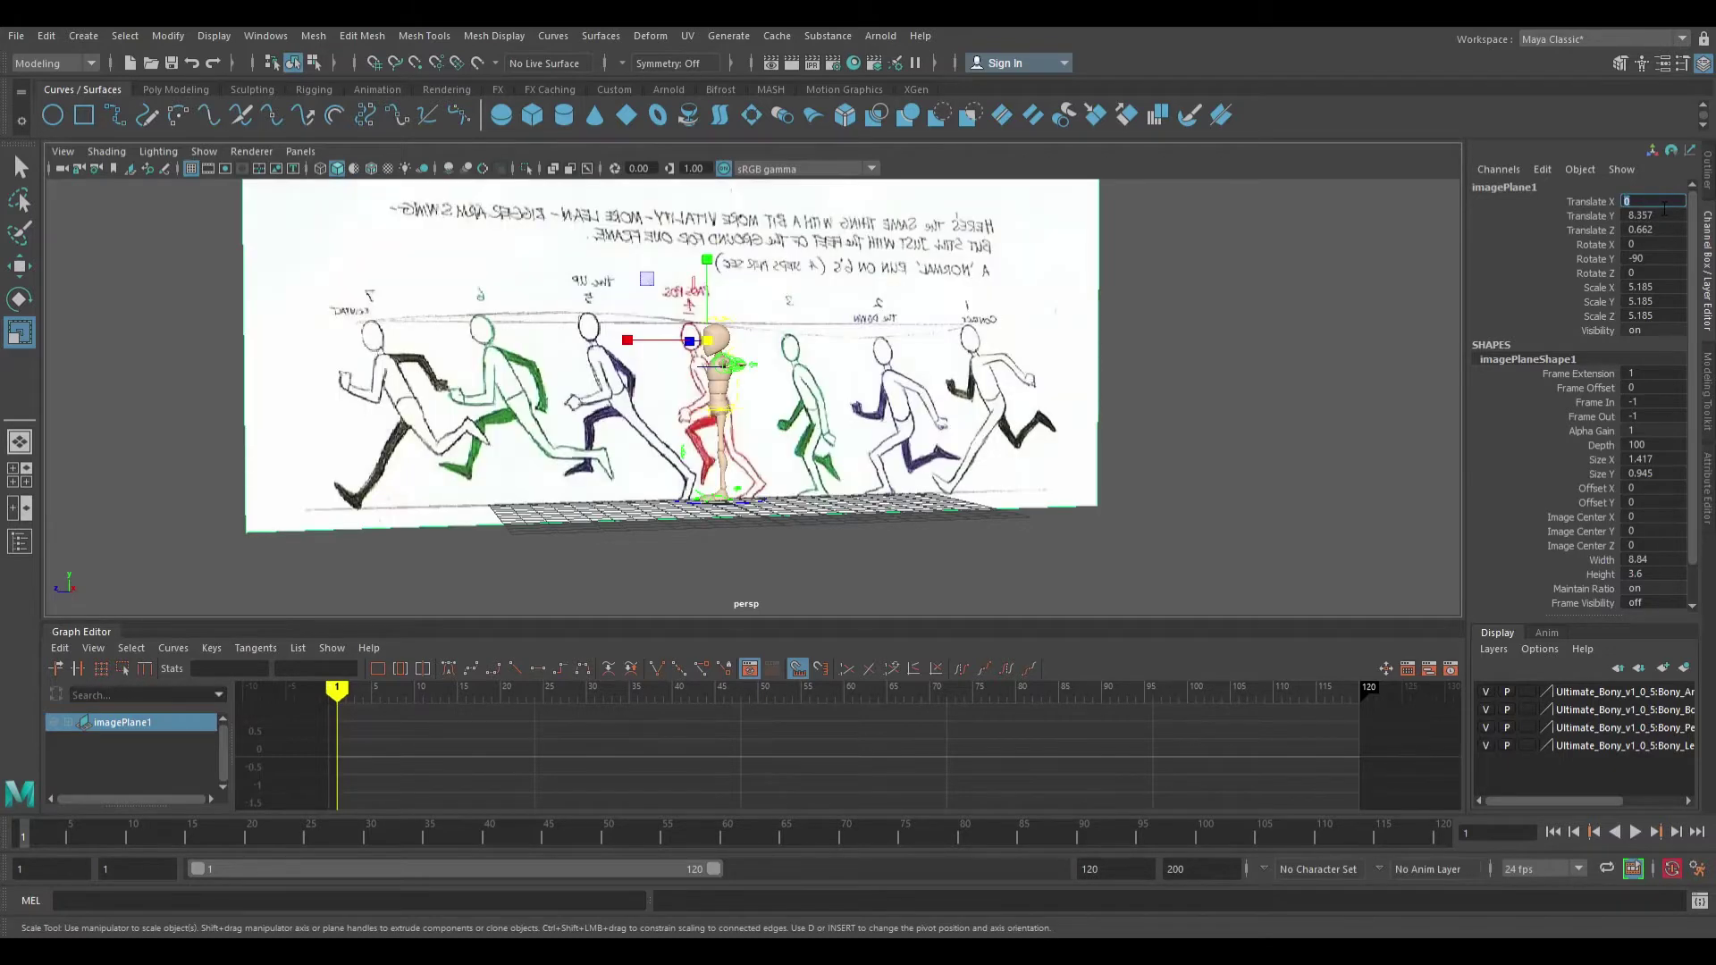
# Move the image plane along X to about 7.15 so it stands behind the character
pyautogui.keyDown('alt'); pyautogui.moveTo(949, 390); pyautogui.dragTo(1014, 404); pyautogui.keyUp('alt')
pyautogui.press('w')
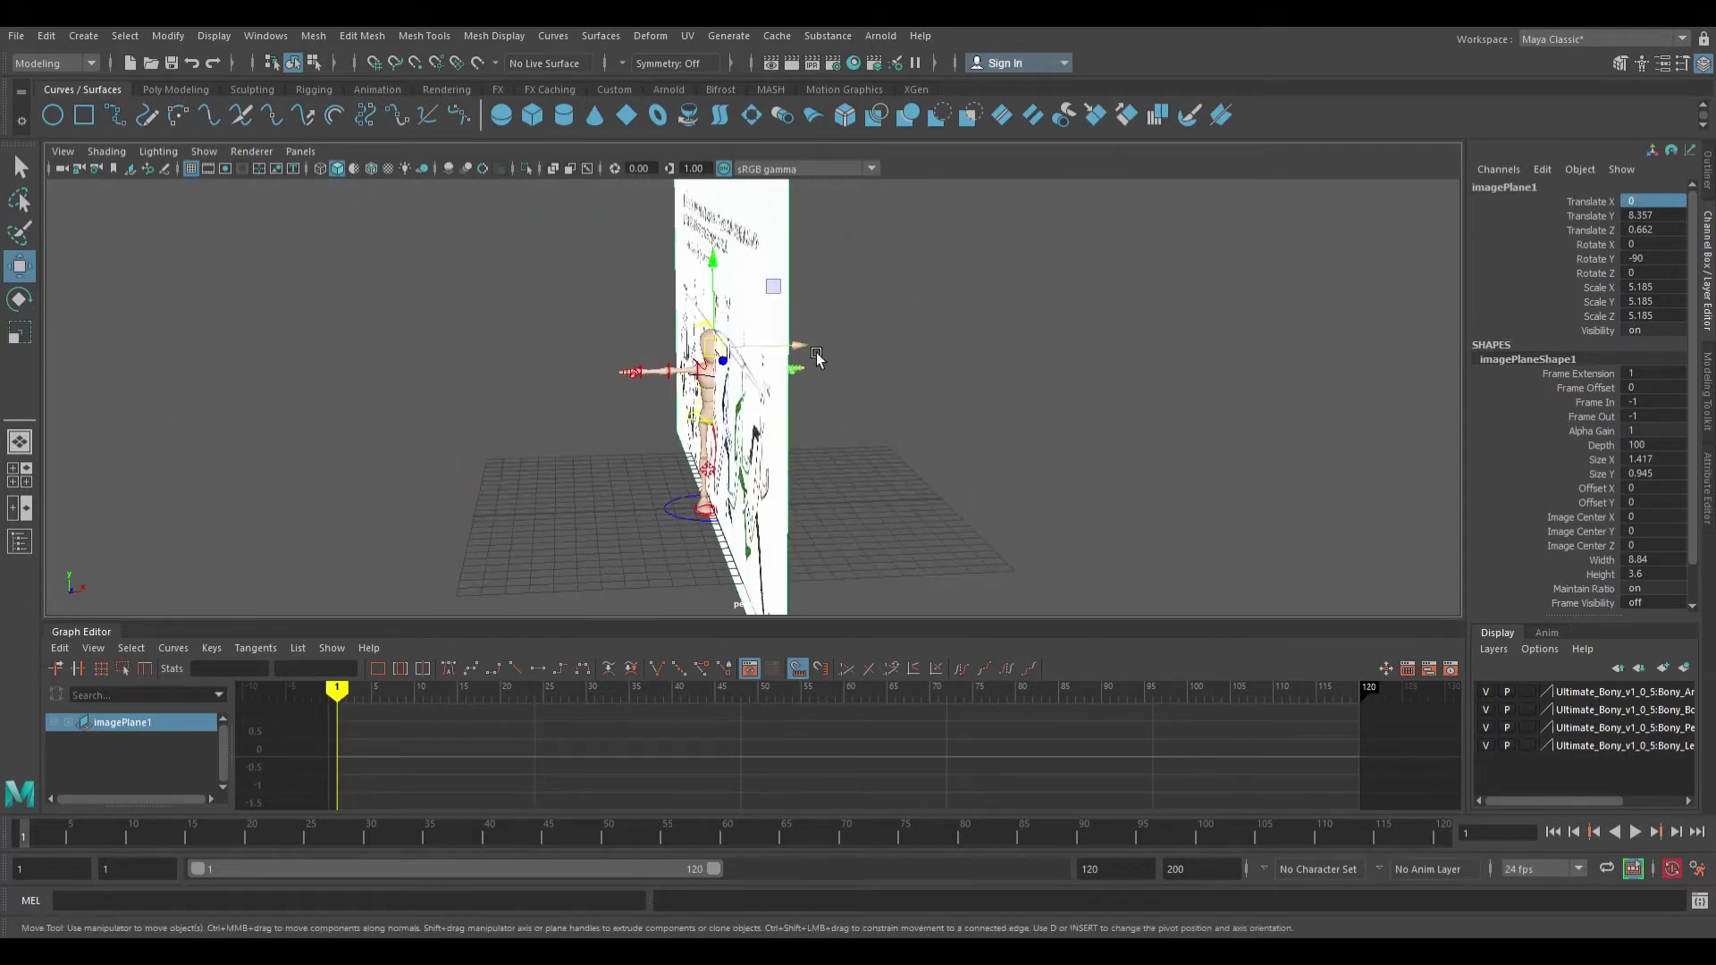
pyautogui.moveTo(800, 345); pyautogui.dragTo(1171, 433)
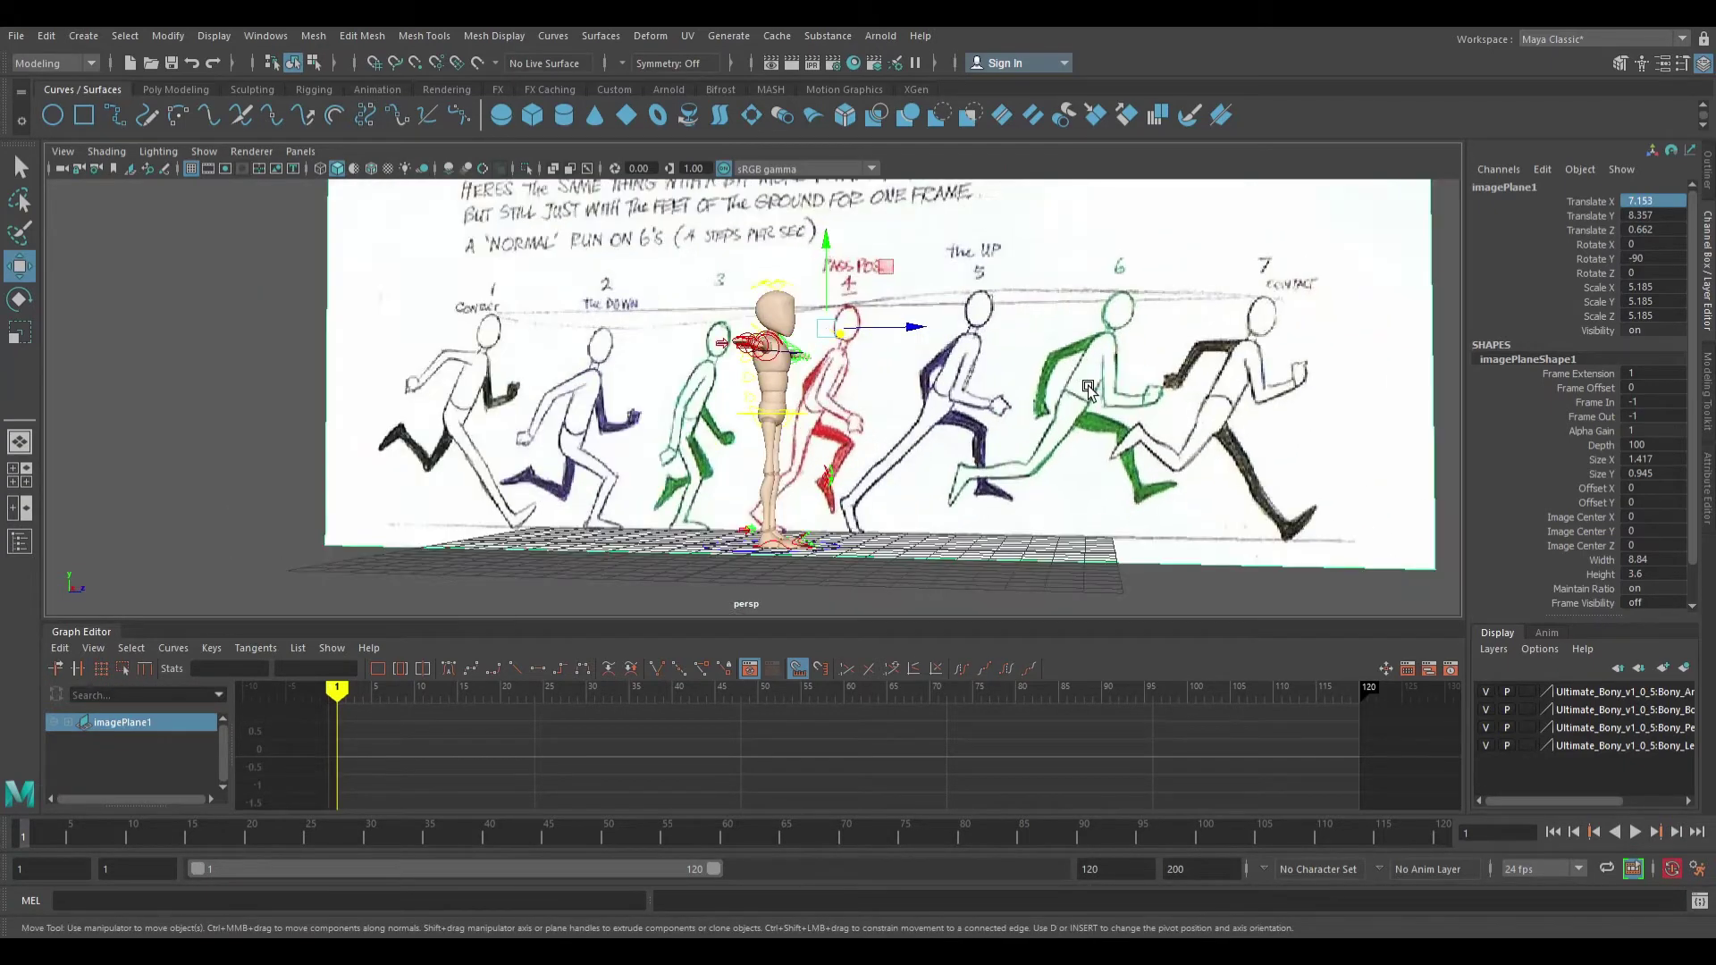
# Try shifting the rig's main control about -0.3 along Z, and undo the move
pyautogui.keyDown('alt'); pyautogui.moveTo(1170, 433); pyautogui.dragTo(1081, 391, button='middle'); pyautogui.keyUp('alt')
pyautogui.moveTo(1081, 392)
pyautogui.keyDown('alt'); pyautogui.mouseDown()
pyautogui.moveTo(965, 400)
pyautogui.moveTo(1275, 410)
pyautogui.moveTo(1048, 385)
pyautogui.mouseUp(); pyautogui.keyUp('alt')
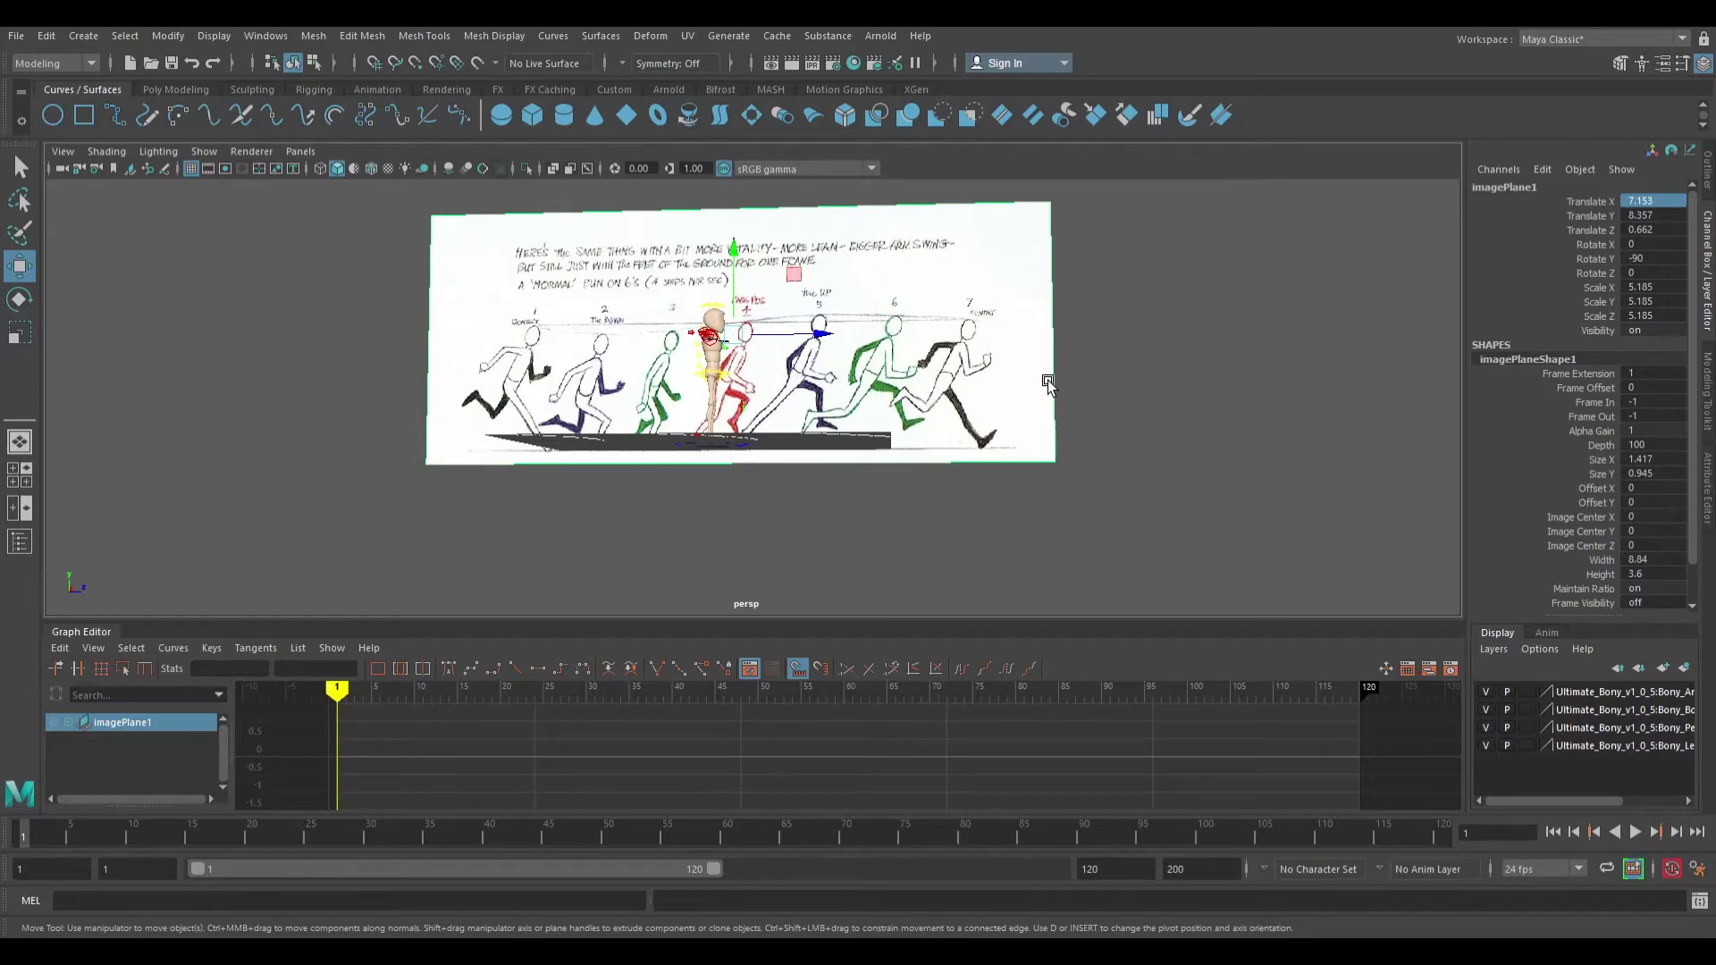
pyautogui.moveTo(1124, 310)
pyautogui.keyDown('alt'); pyautogui.mouseDown()
pyautogui.moveTo(1149, 313)
pyautogui.moveTo(1106, 329)
pyautogui.moveTo(1133, 333)
pyautogui.mouseUp(); pyautogui.keyUp('alt')
pyautogui.moveTo(833, 326); pyautogui.dragTo(808, 468)
pyautogui.click(763, 458)
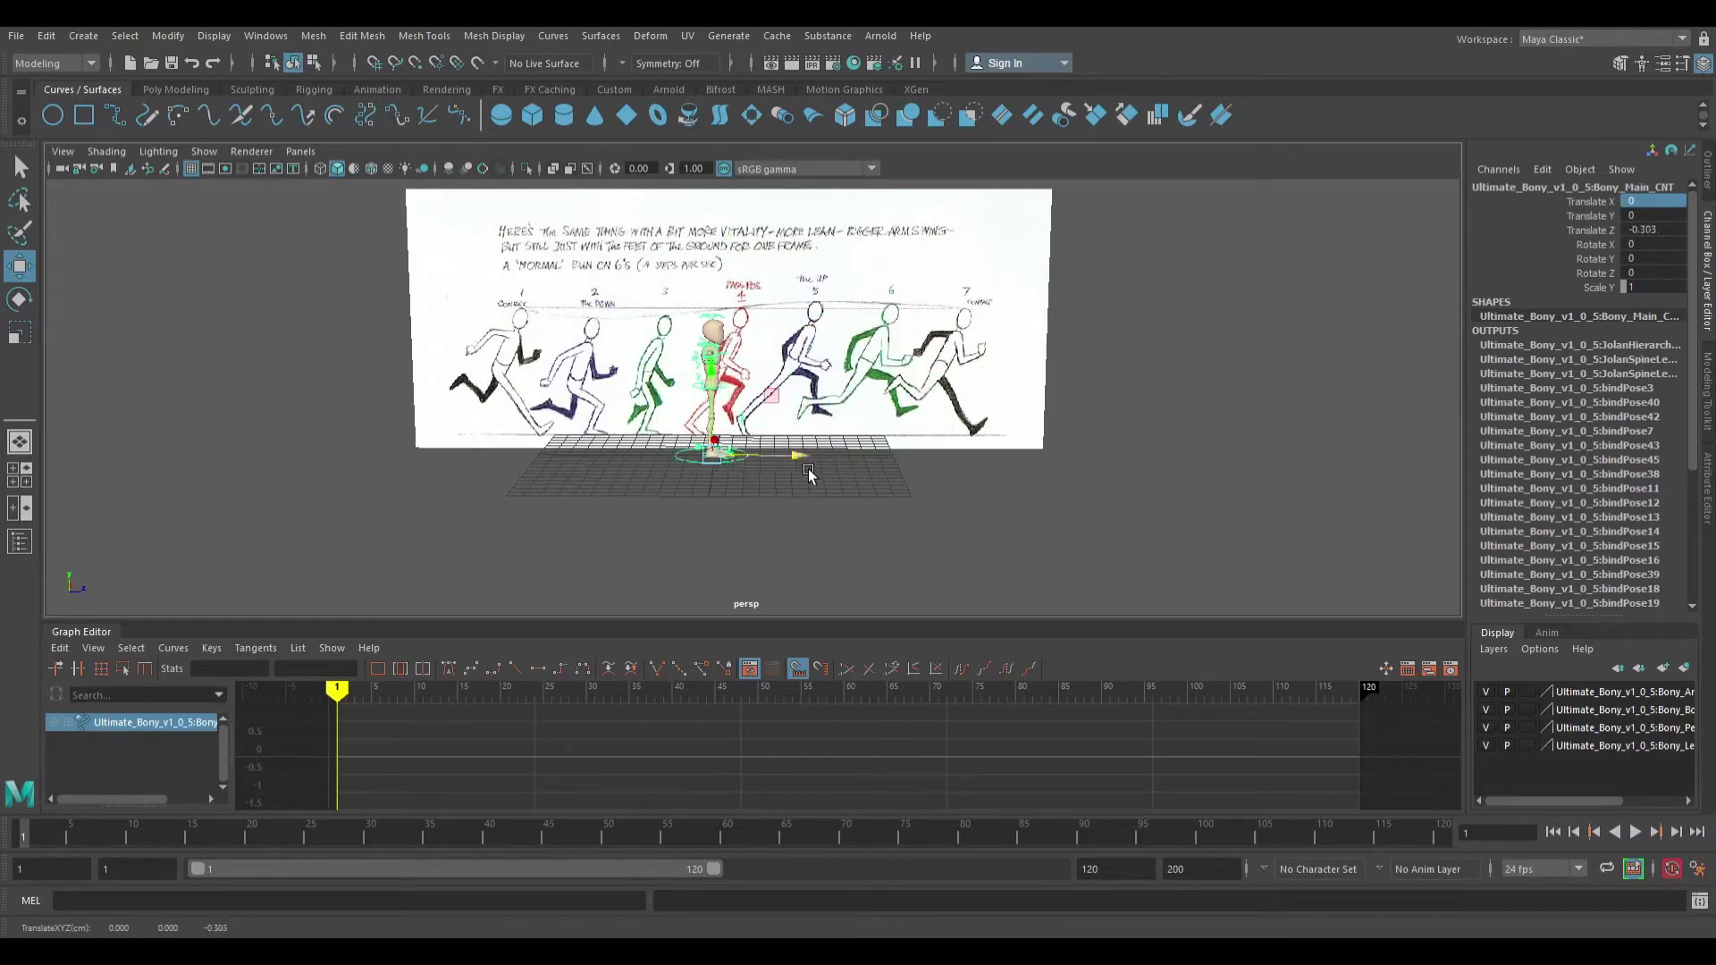
pyautogui.press('alt')
pyautogui.hotkey('ctrl', 'z')
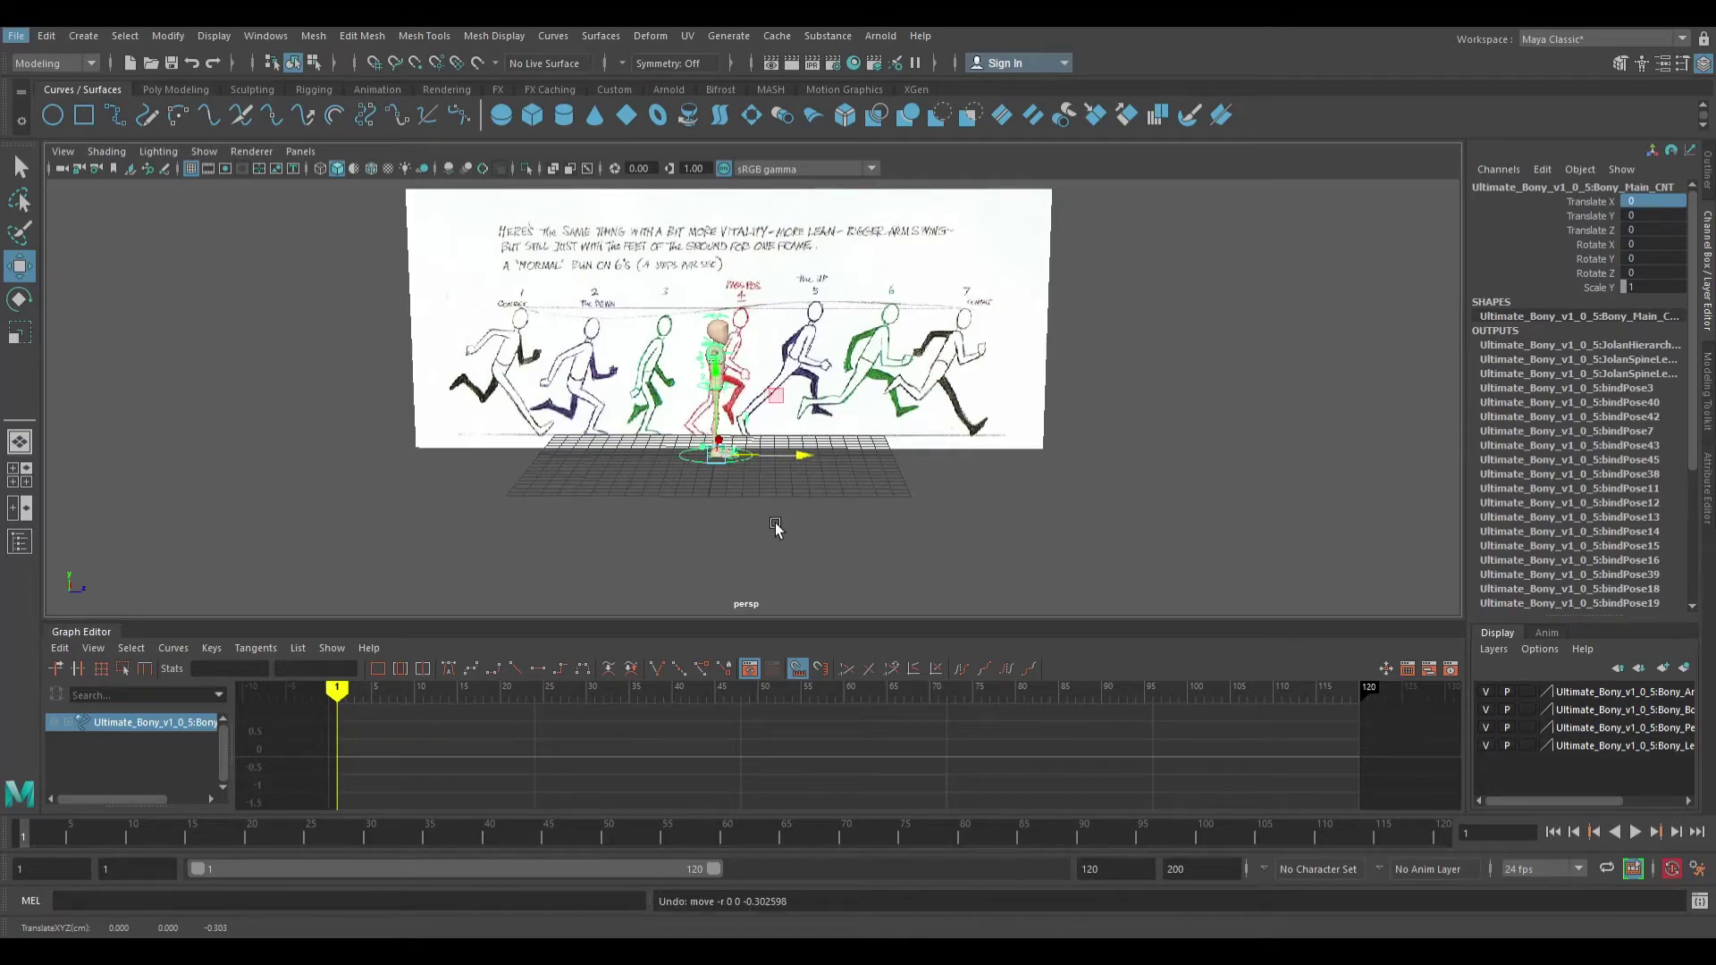
# Try moving the whole character along Z with the main control to about 3.72
pyautogui.scroll(6, 792, 502)
pyautogui.keyDown('alt'); pyautogui.moveTo(795, 509); pyautogui.dragTo(885, 419, button='middle'); pyautogui.keyUp('alt')
pyautogui.keyDown('alt'); pyautogui.moveTo(885, 423); pyautogui.dragTo(827, 455); pyautogui.keyUp('alt')
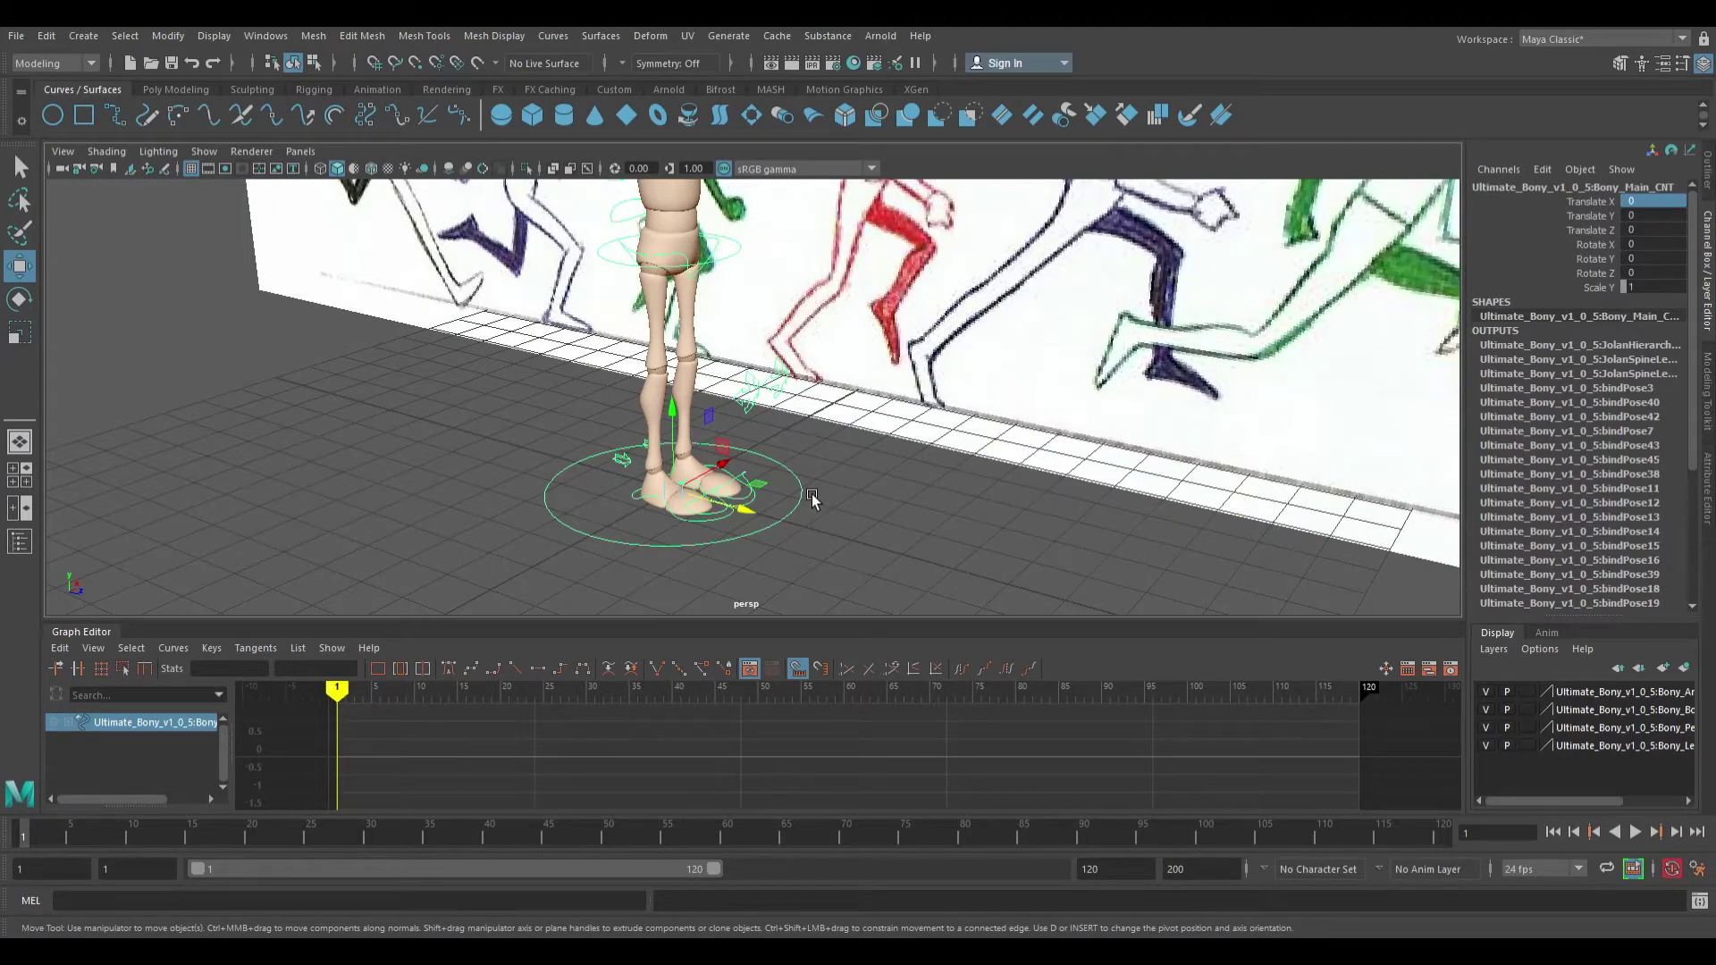
pyautogui.scroll(-5, 833, 447)
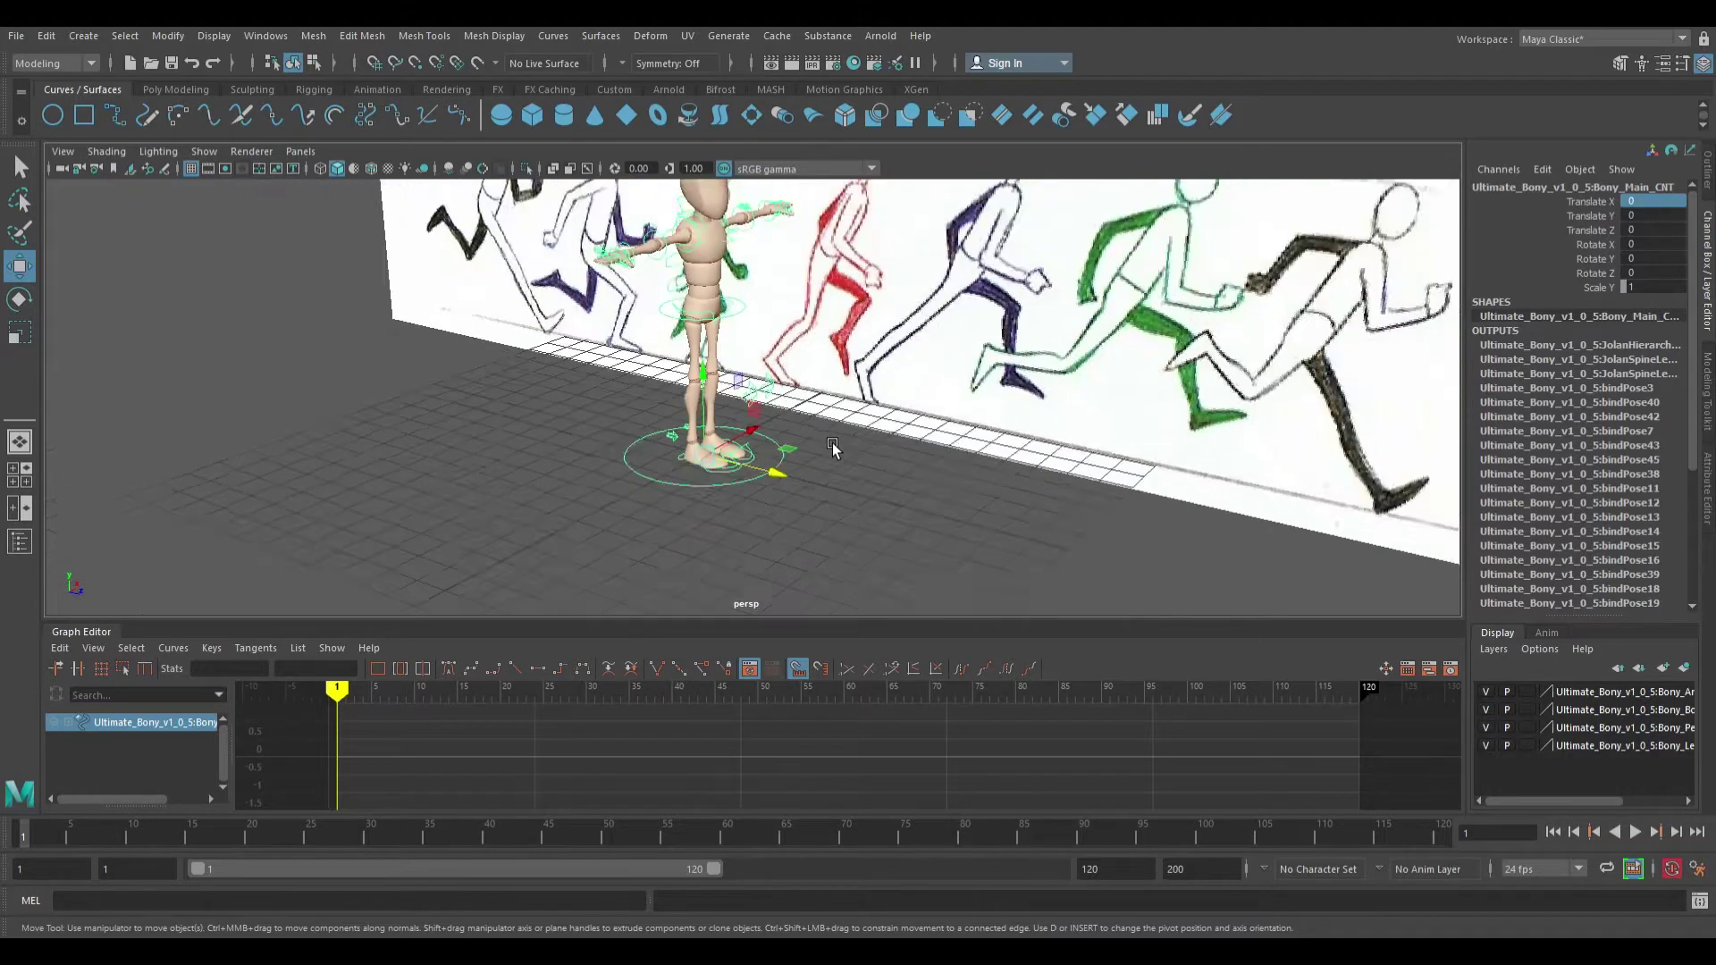
pyautogui.keyDown('alt'); pyautogui.moveTo(832, 447); pyautogui.dragTo(879, 500); pyautogui.keyUp('alt')
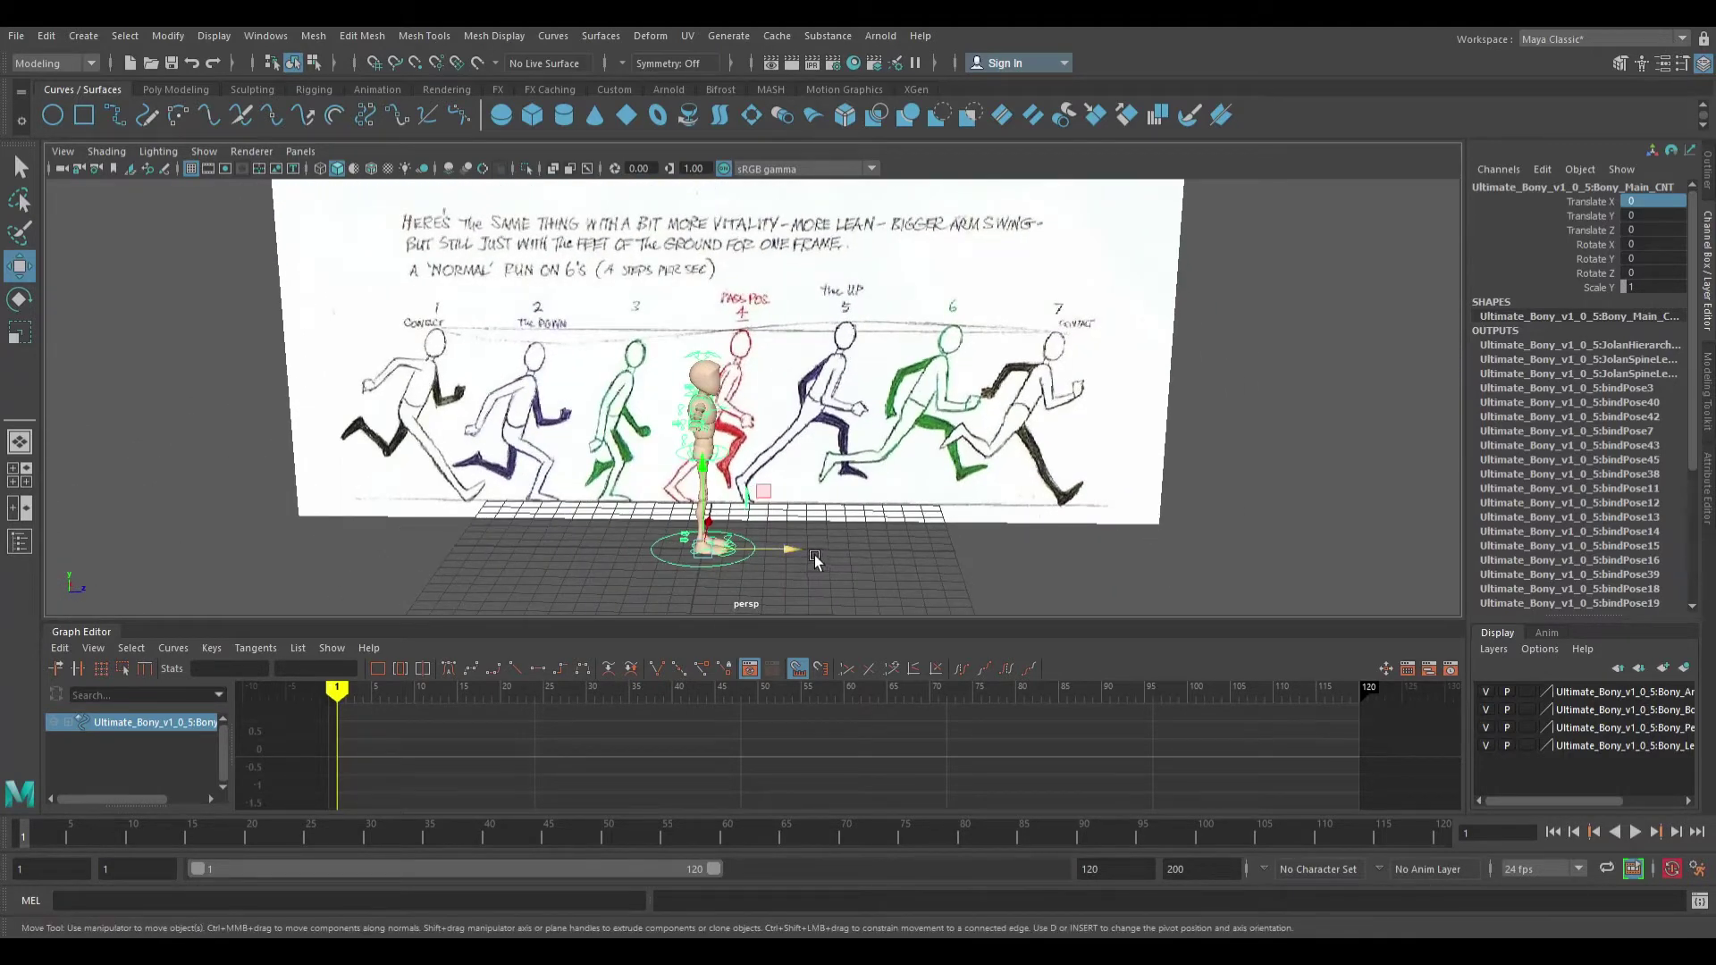
pyautogui.moveTo(814, 555); pyautogui.dragTo(879, 571)
pyautogui.press('[')
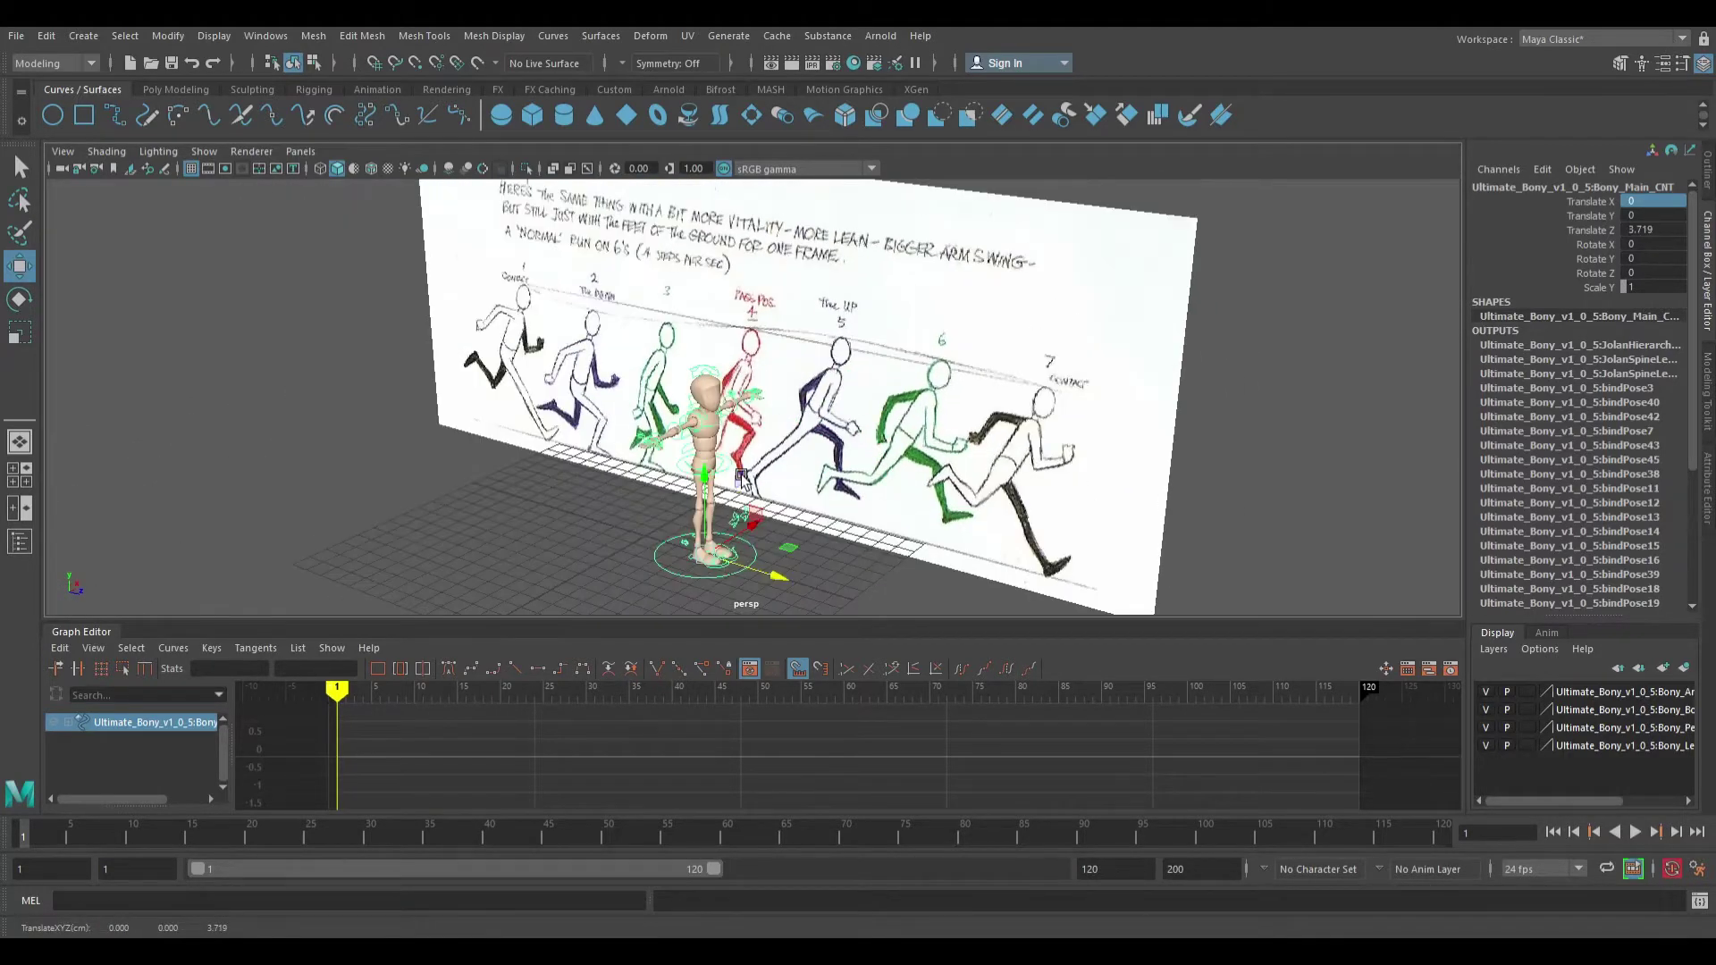
# Try moving the body back and forth along Z with the root control, and reselect the main control
pyautogui.click(701, 476)
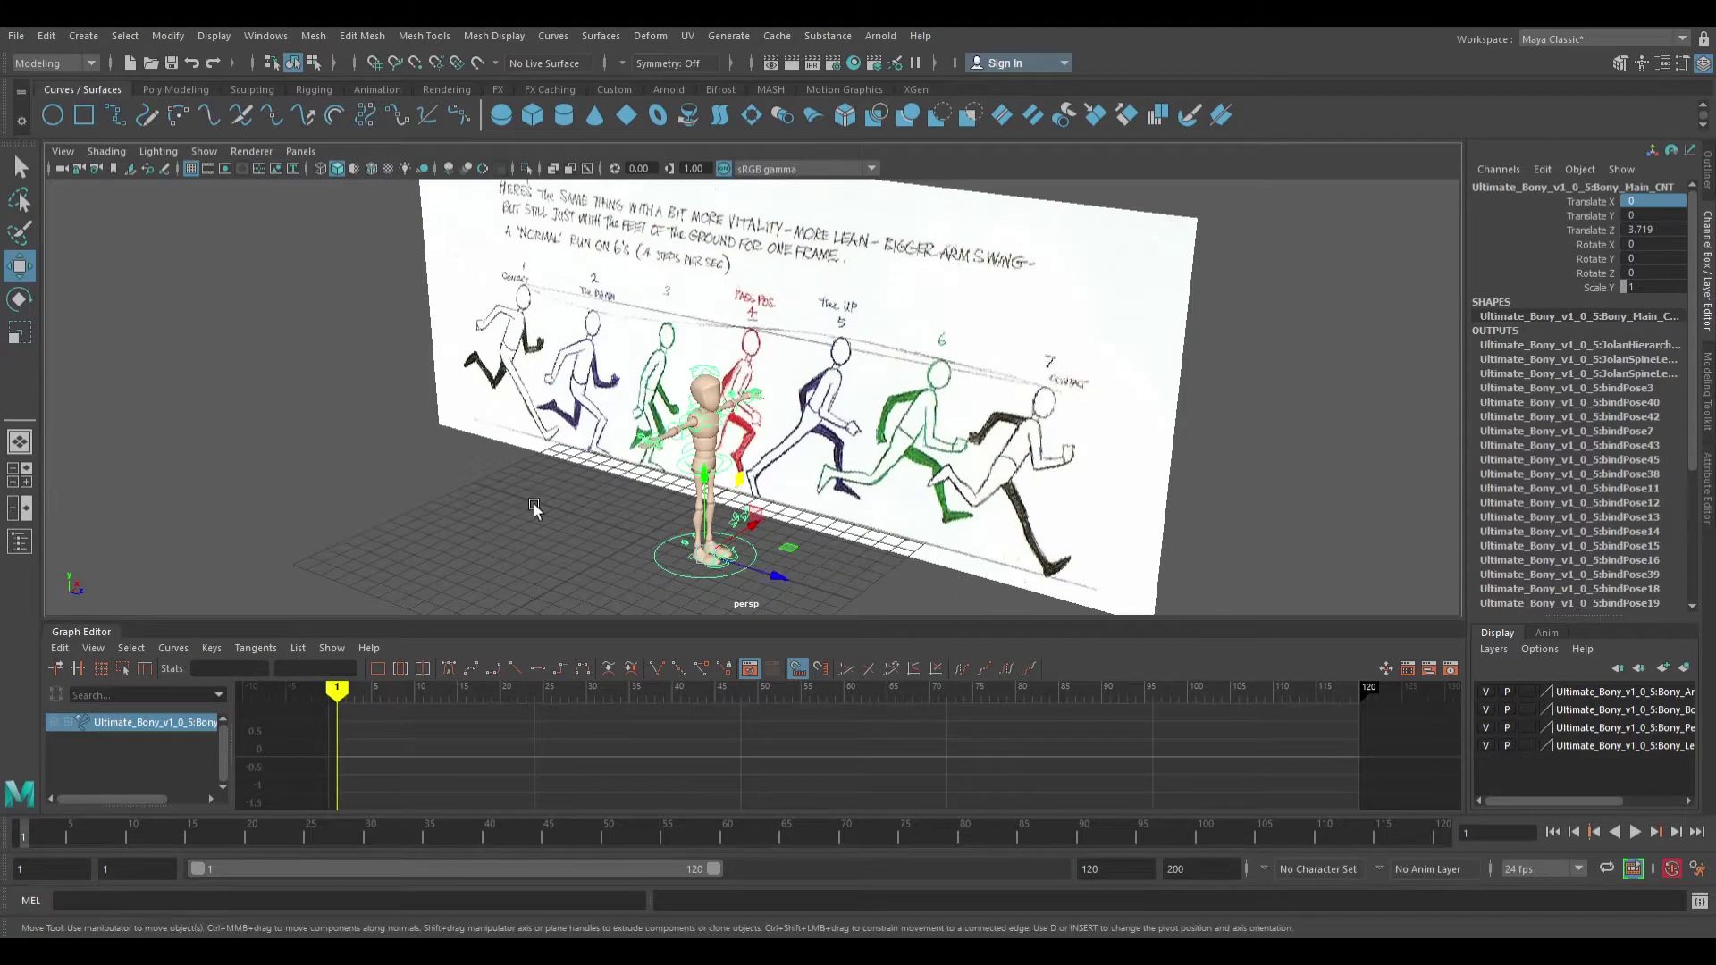
pyautogui.click(701, 476)
pyautogui.keyDown('alt'); pyautogui.moveTo(701, 476); pyautogui.dragTo(970, 450); pyautogui.keyUp('alt')
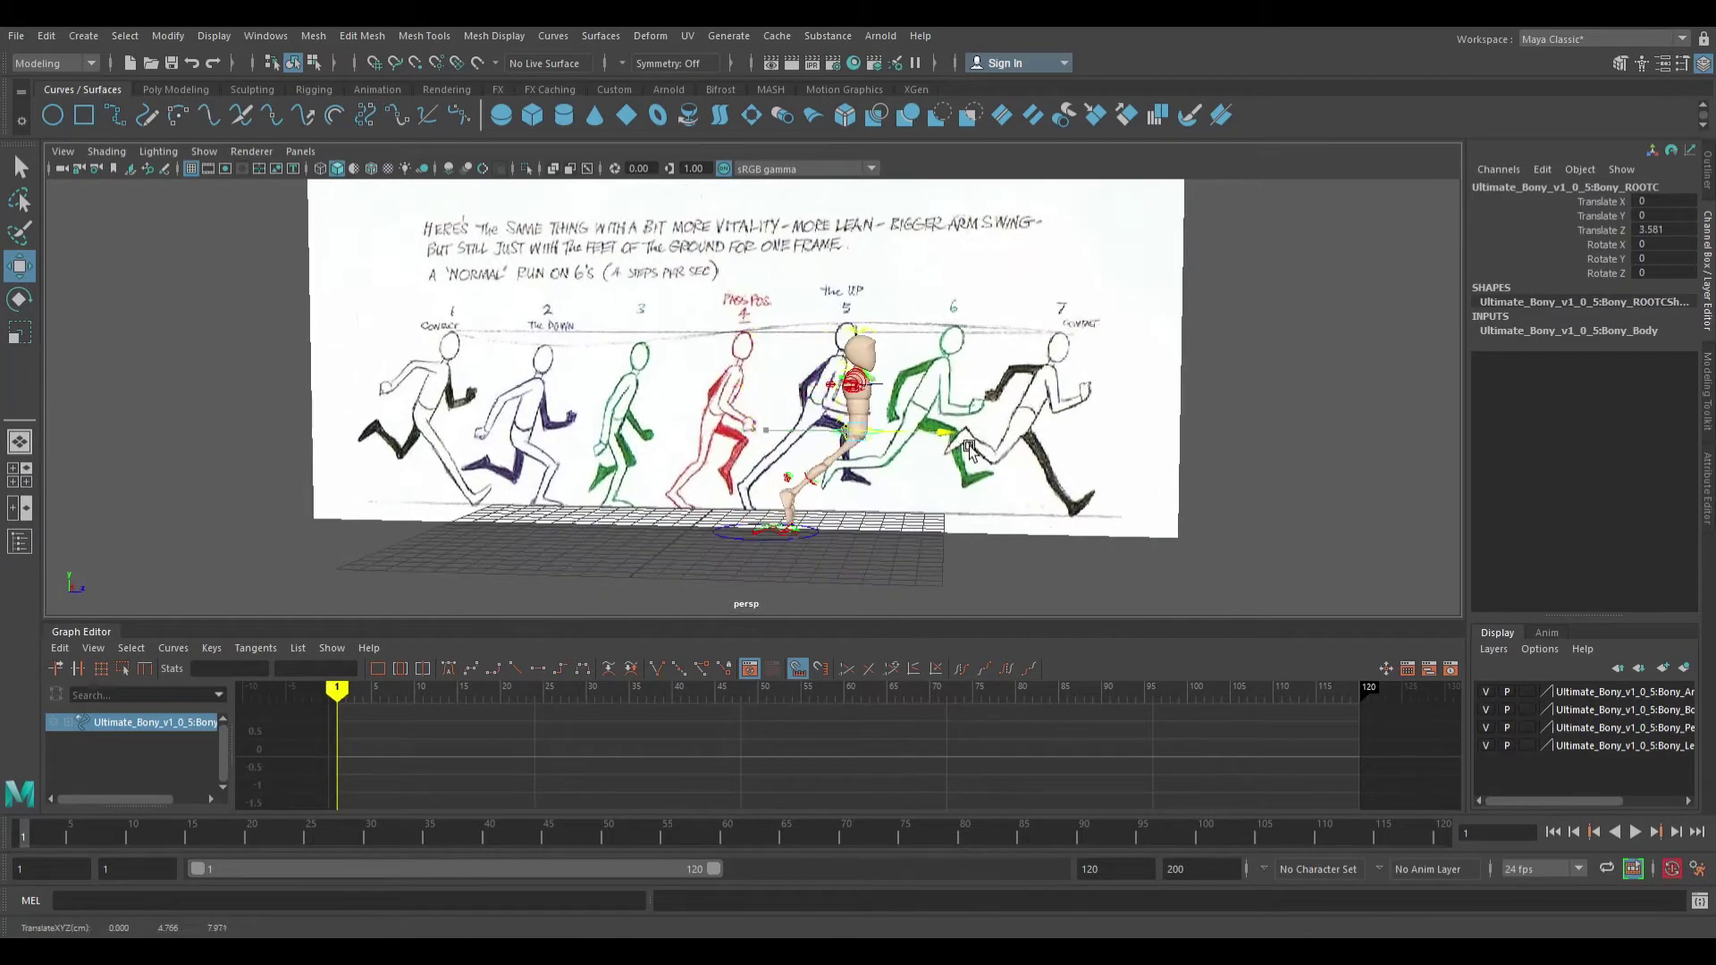
pyautogui.moveTo(968, 447); pyautogui.dragTo(838, 458, button='middle')
pyautogui.press('[')
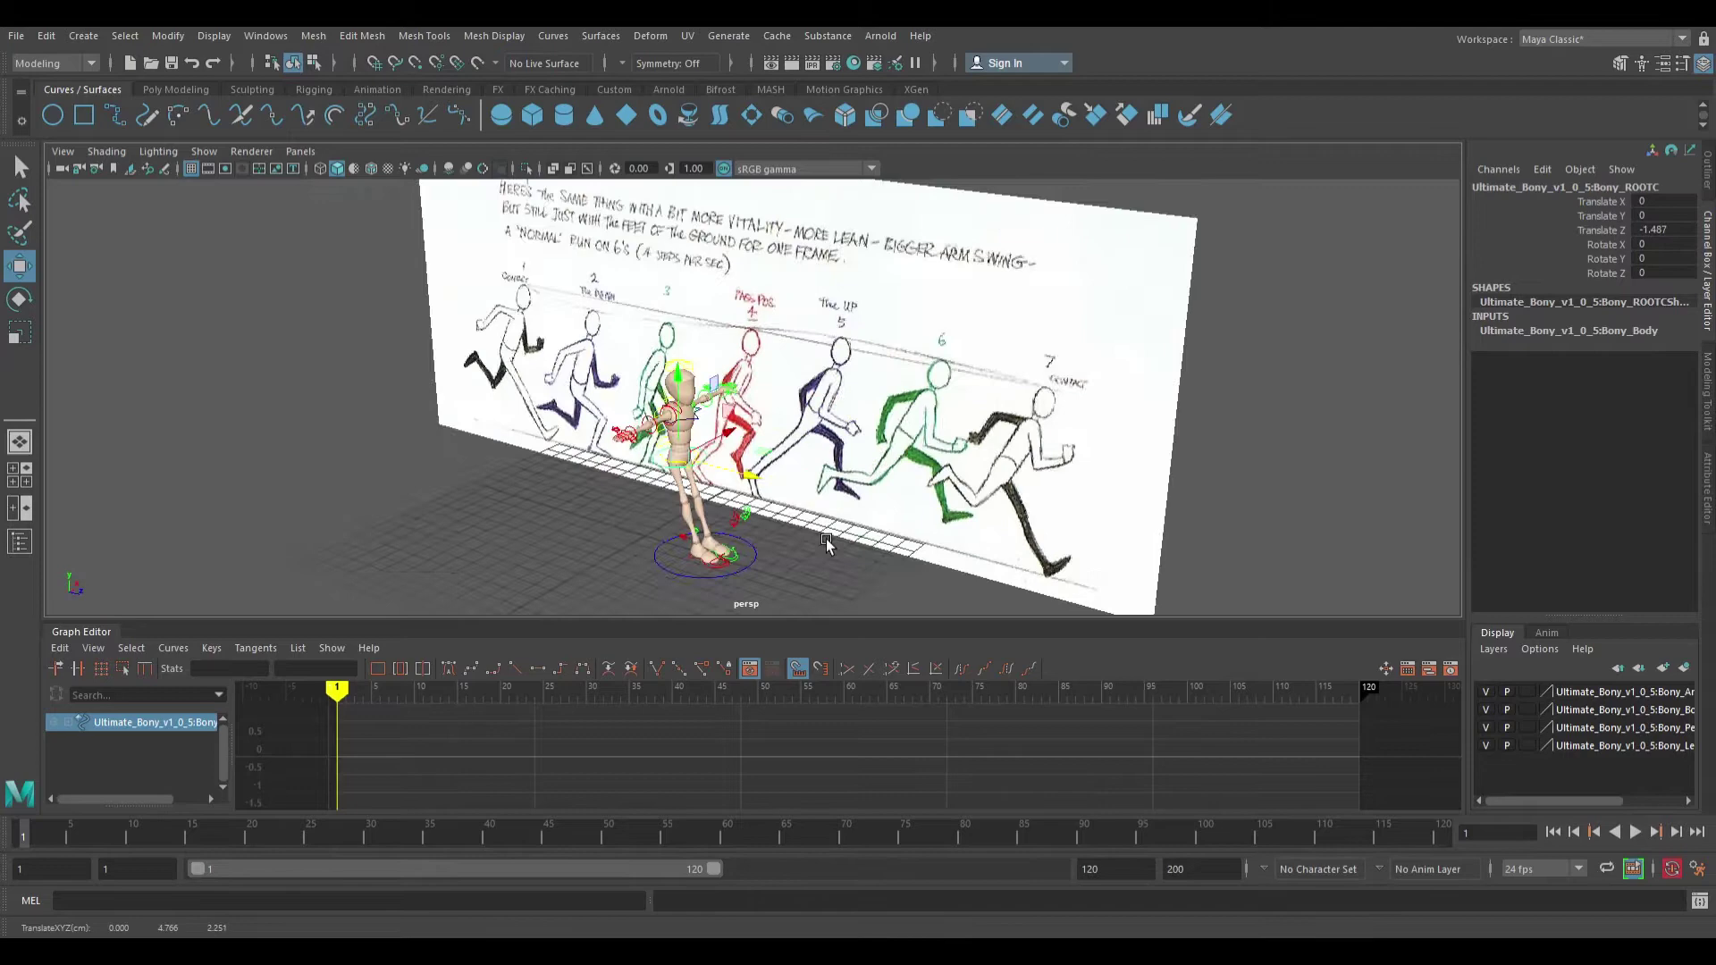
pyautogui.click(769, 565)
pyautogui.click(774, 568)
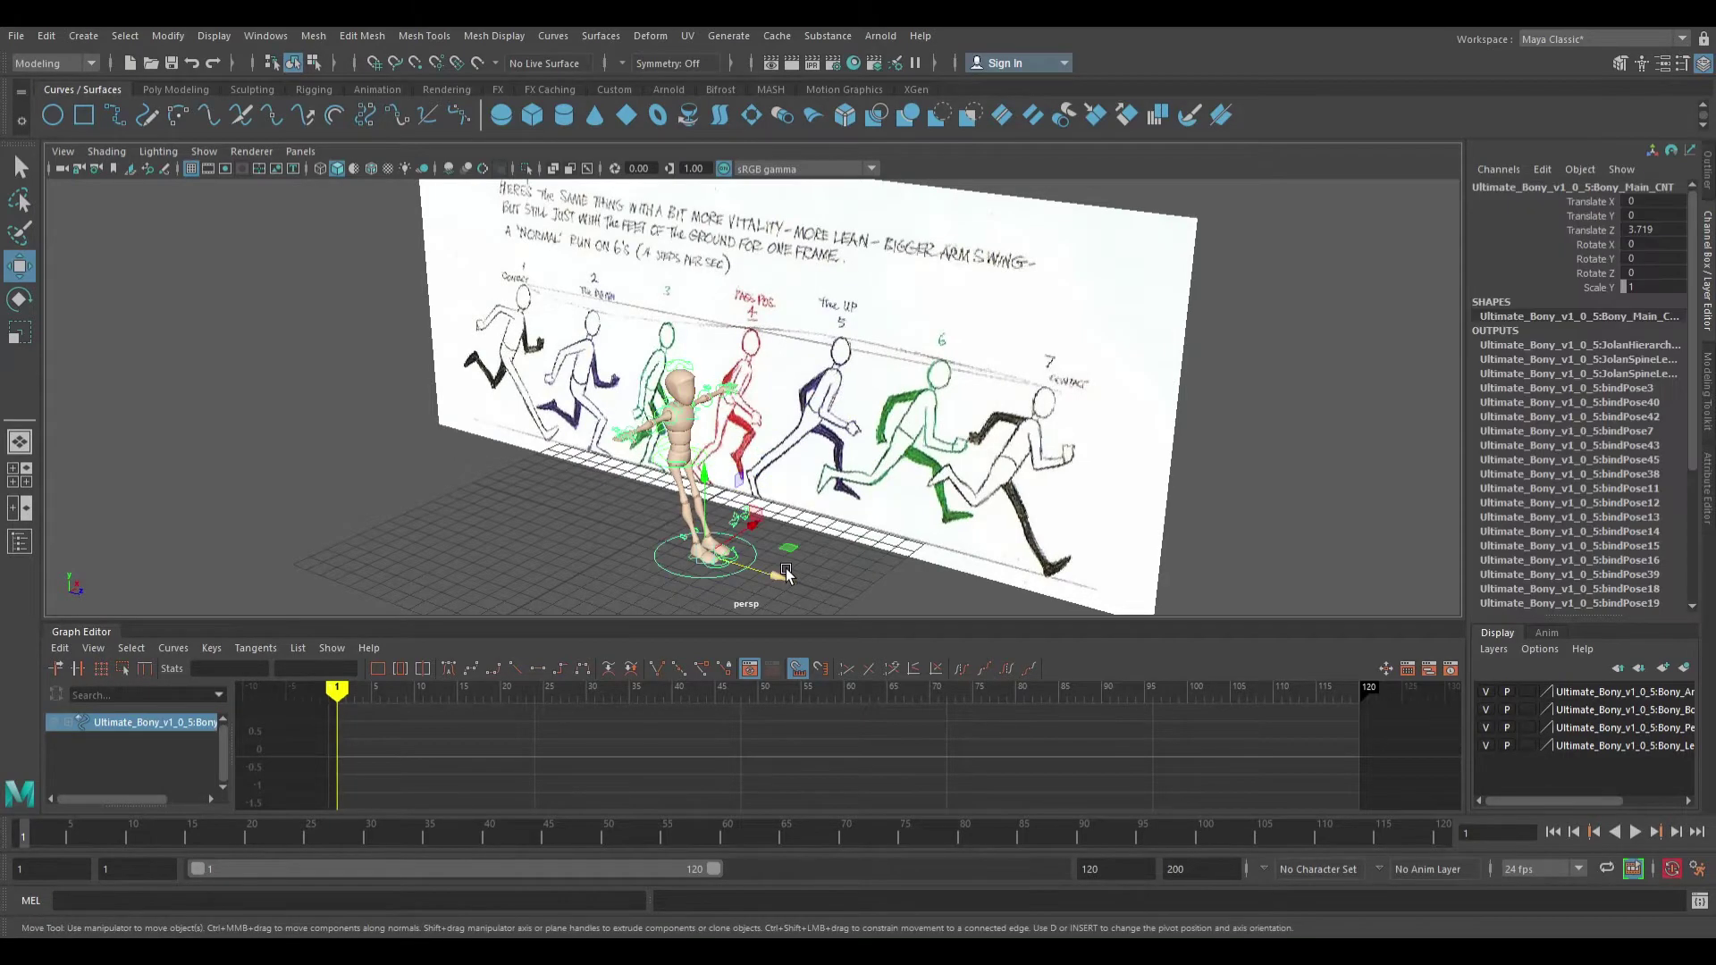
# Undo the trial moves of the root and main controls
pyautogui.hotkey('ctrl', 'z')
pyautogui.hotkey('ctrl', 'z')
pyautogui.hotkey('ctrl', 'z')
pyautogui.keyDown('alt'); pyautogui.moveTo(872, 559); pyautogui.dragTo(920, 523); pyautogui.keyUp('alt')
pyautogui.hotkey('ctrl', 'z')
pyautogui.hotkey('ctrl', 'z')
pyautogui.hotkey('ctrl', 'z')
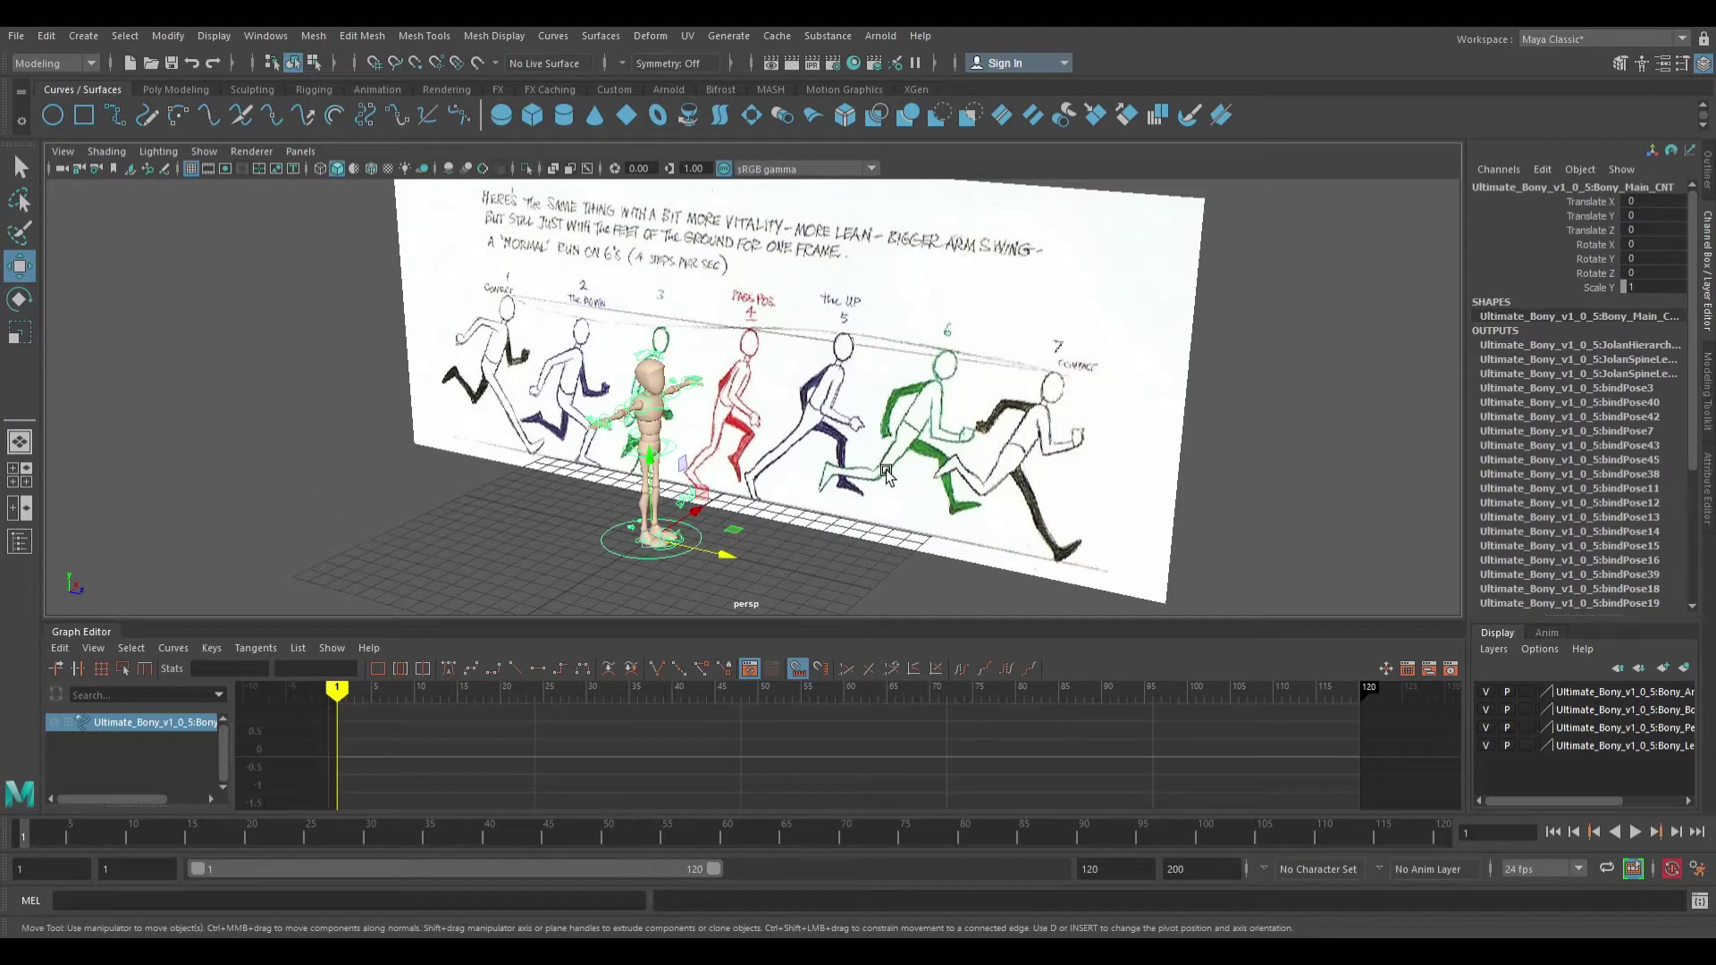
# Move the image plane along Z to about 16.64 in the left view so contact pose 1 lines up with the character
pyautogui.keyDown('alt'); pyautogui.moveTo(887, 473); pyautogui.dragTo(918, 383); pyautogui.keyUp('alt')
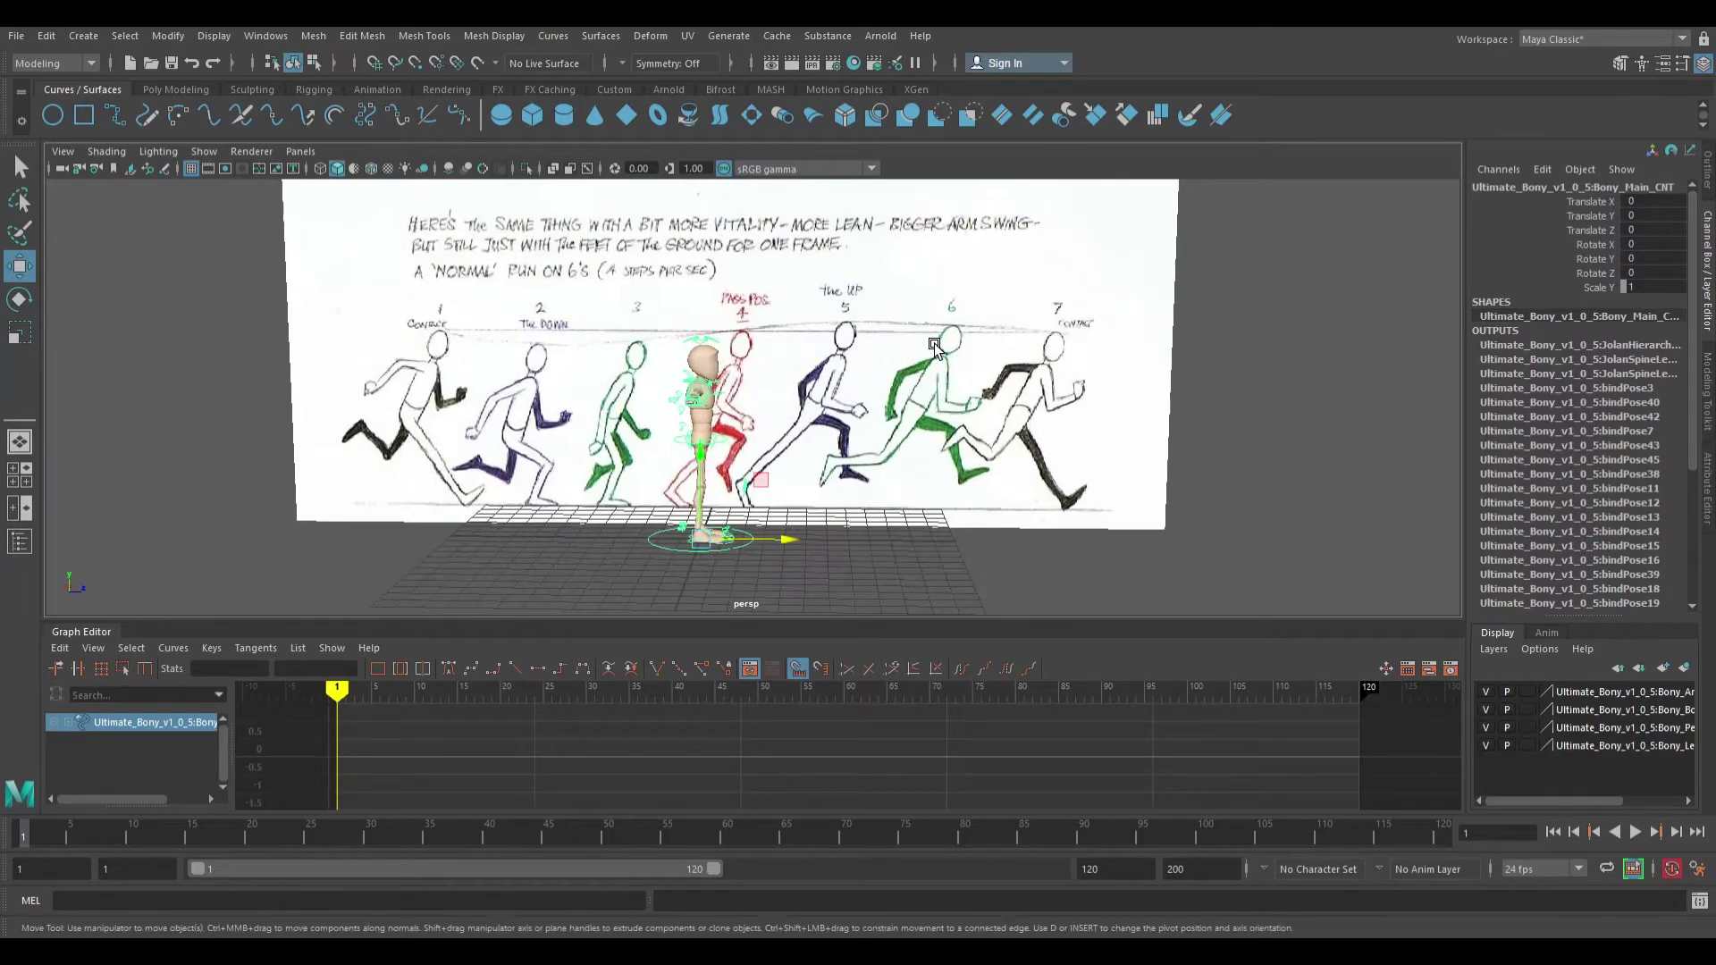
pyautogui.click(921, 380)
pyautogui.moveTo(920, 379); pyautogui.dragTo(1122, 375, button='middle')
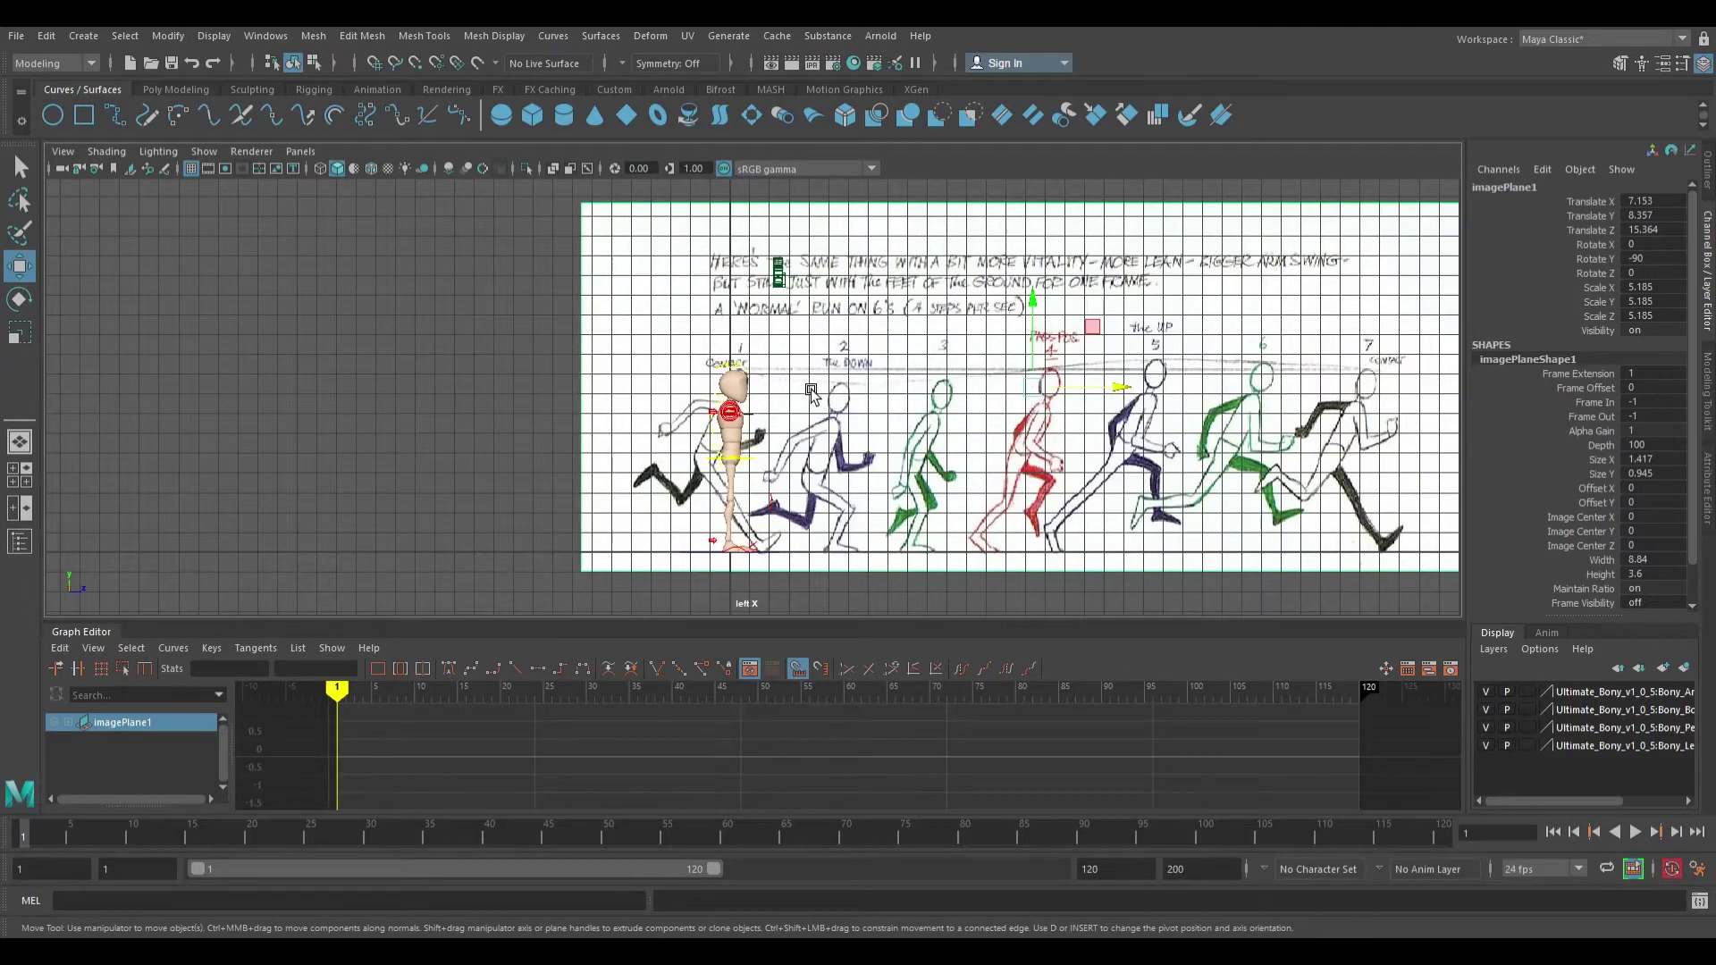
pyautogui.scroll(5, 850, 503)
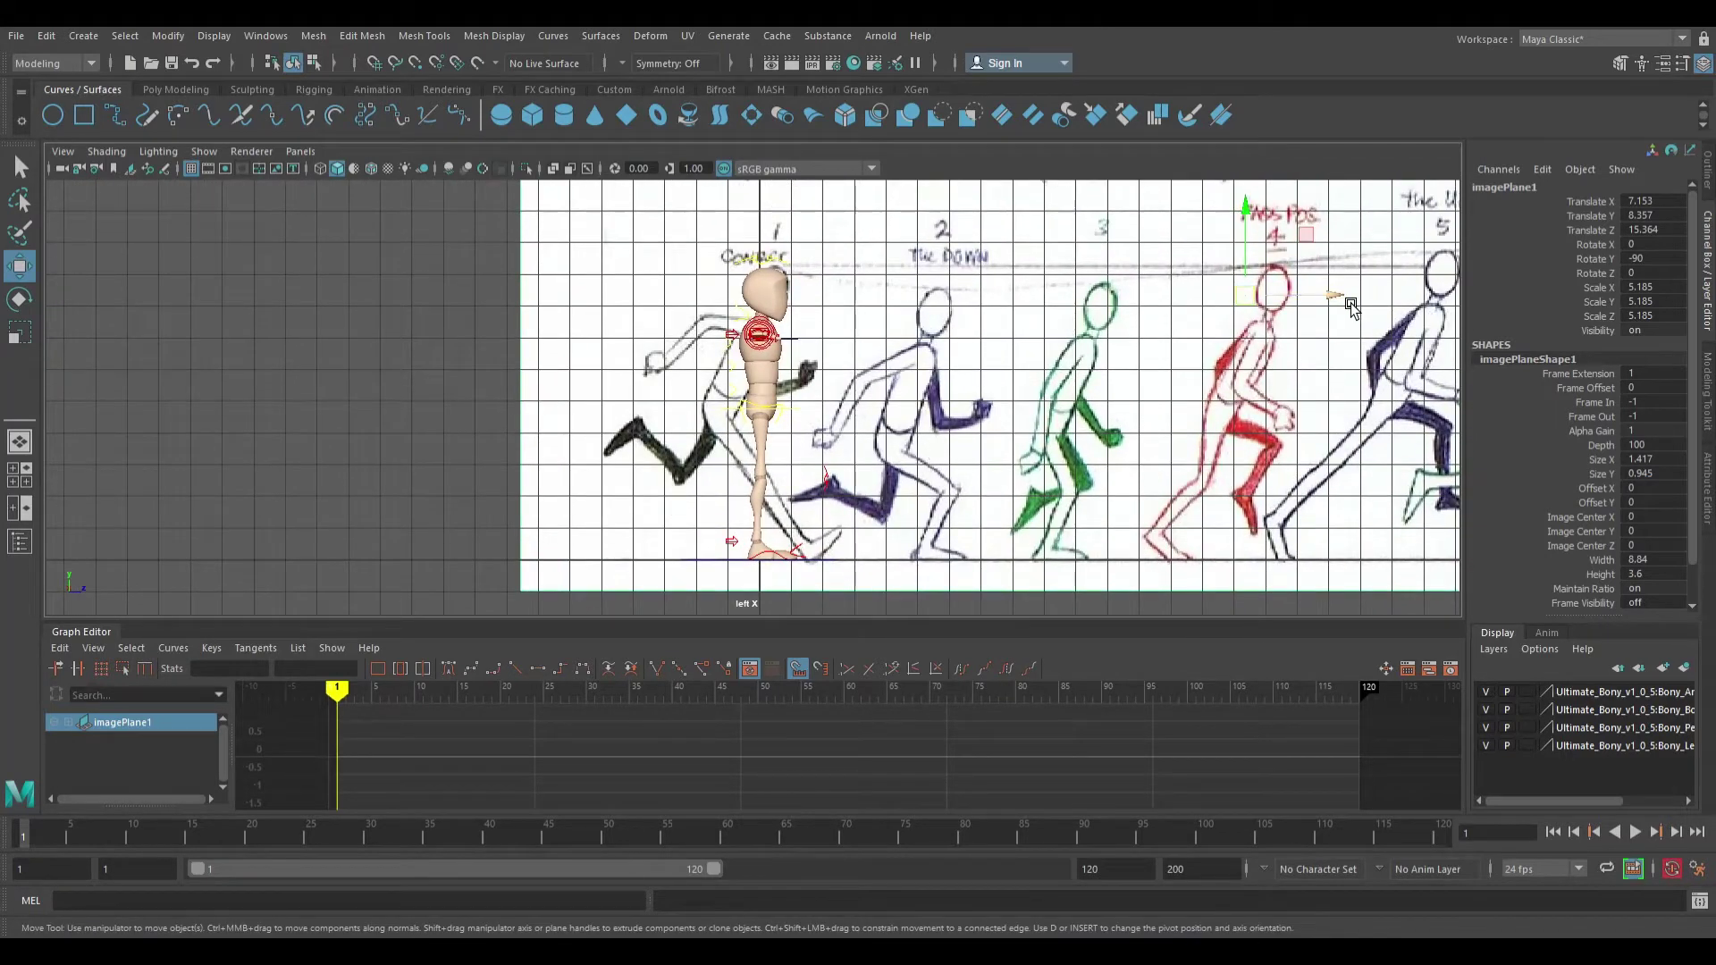
pyautogui.moveTo(1351, 305); pyautogui.dragTo(1391, 300)
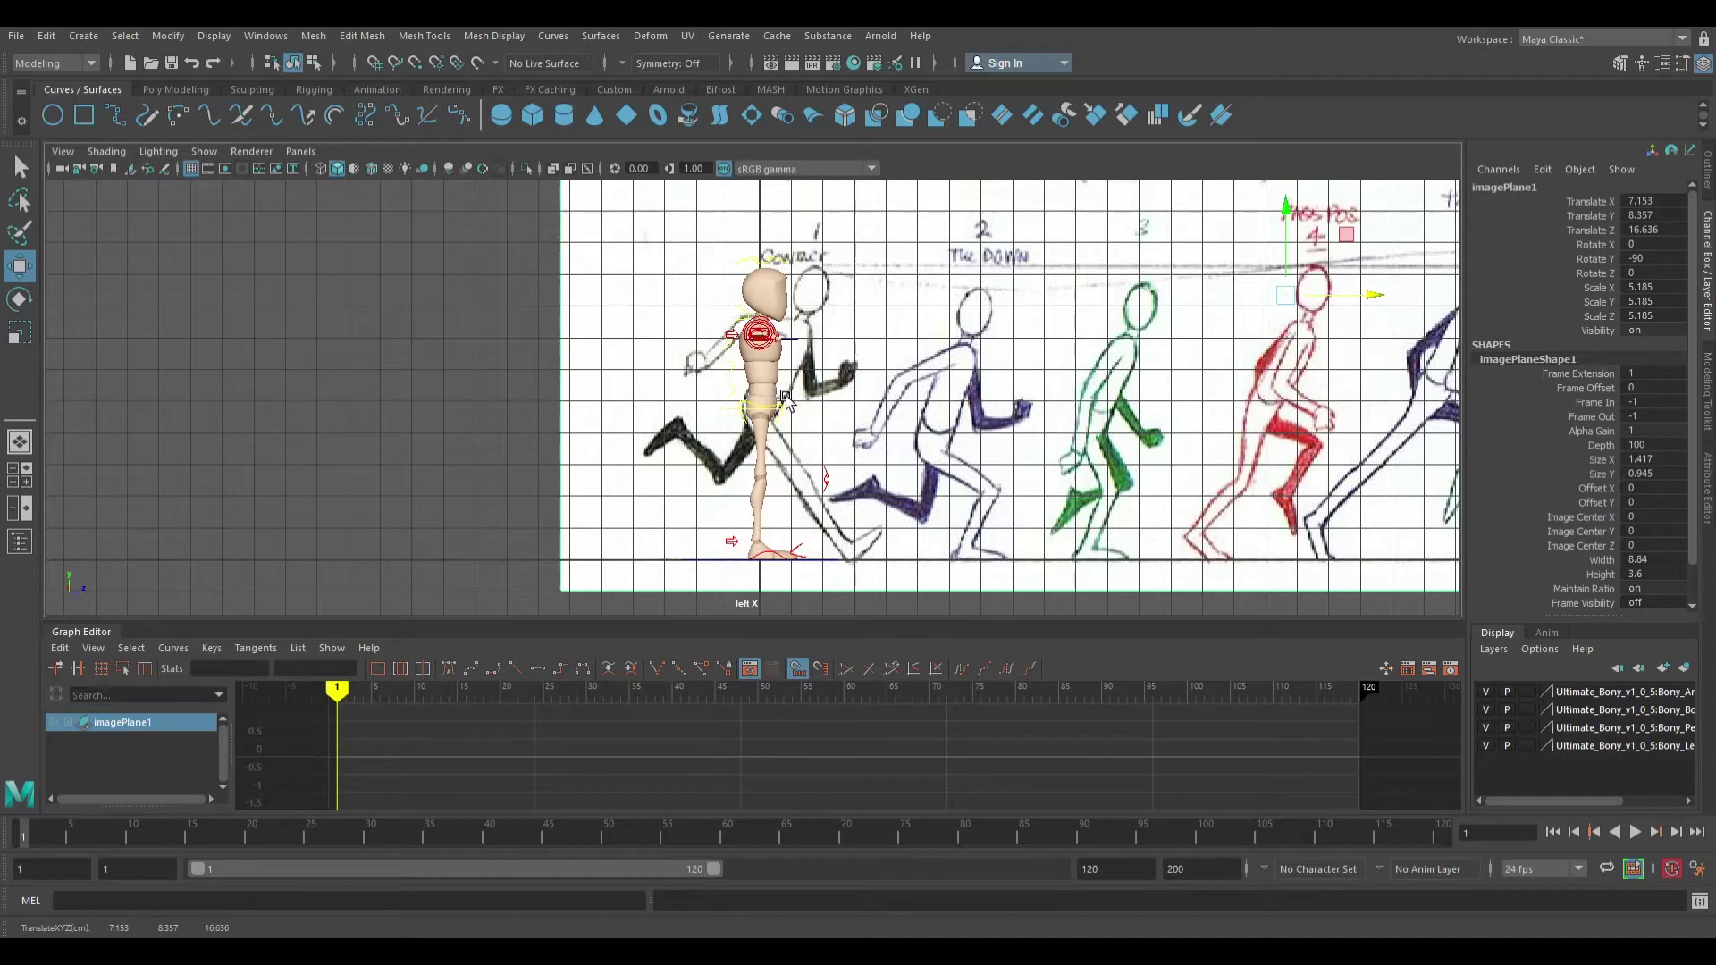
# Rotate the root control forward so the body leans like the contact pose drawing
pyautogui.click(802, 413)
pyautogui.press('e')
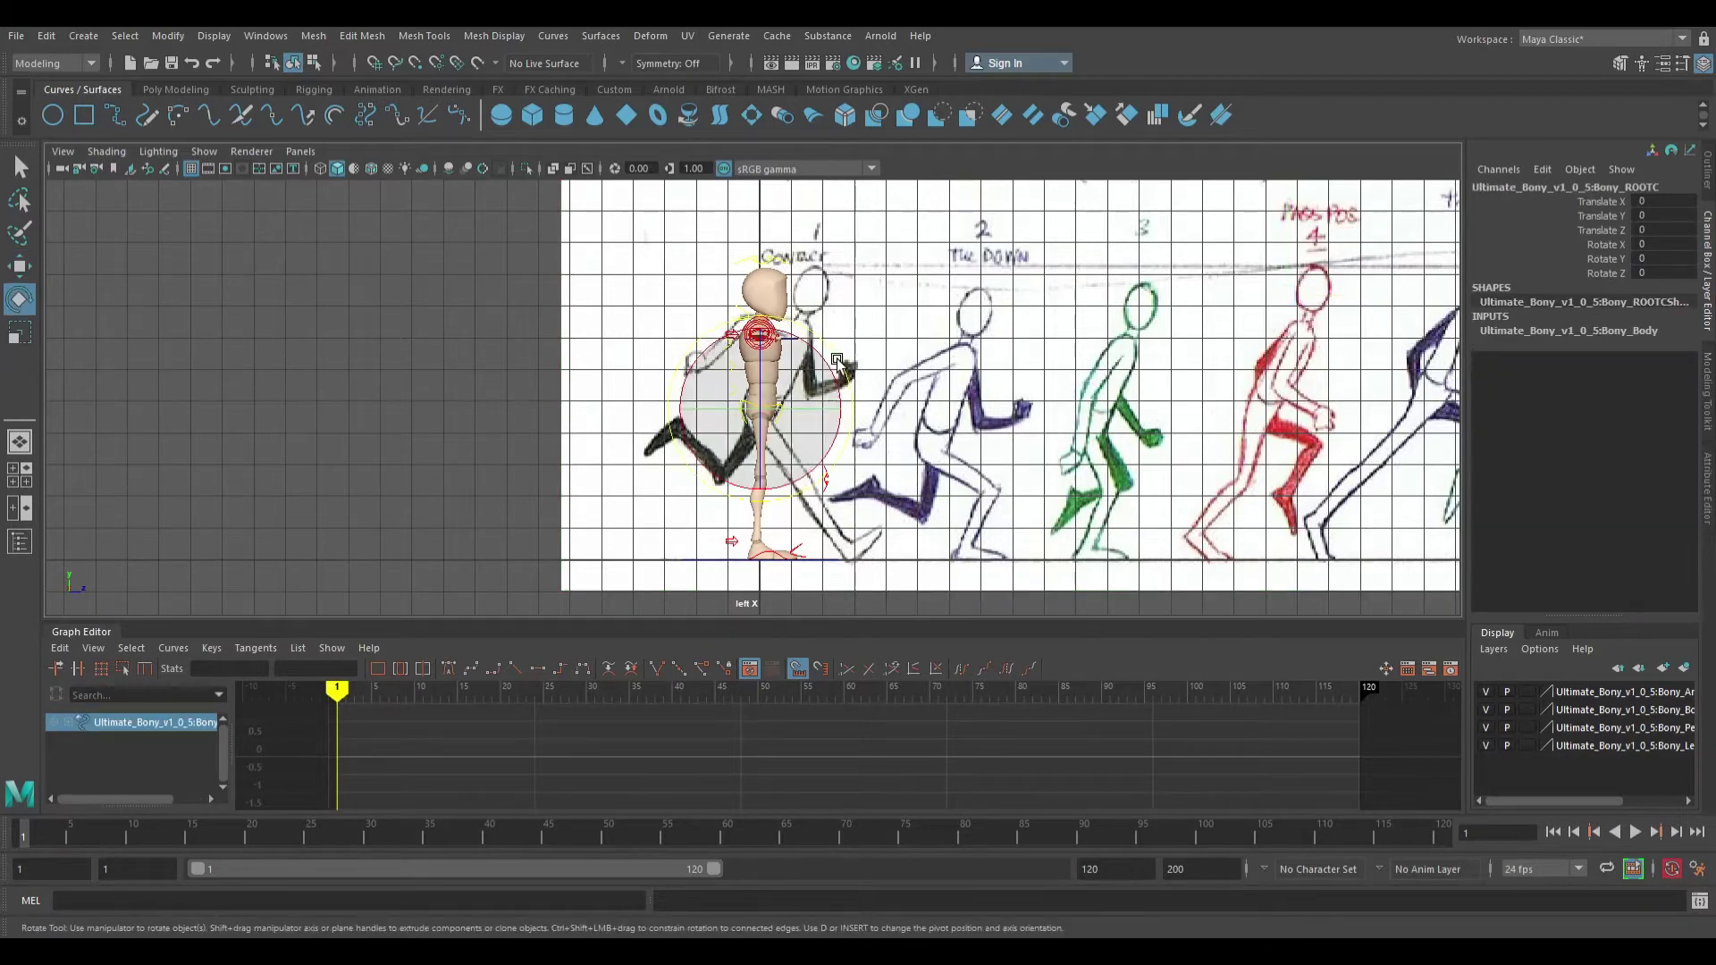
pyautogui.moveTo(838, 365); pyautogui.dragTo(876, 384)
# Move the right foot control forward and rotate its toes up to about -64.5 in X, like the contact drawing's front foot
pyautogui.click(798, 561)
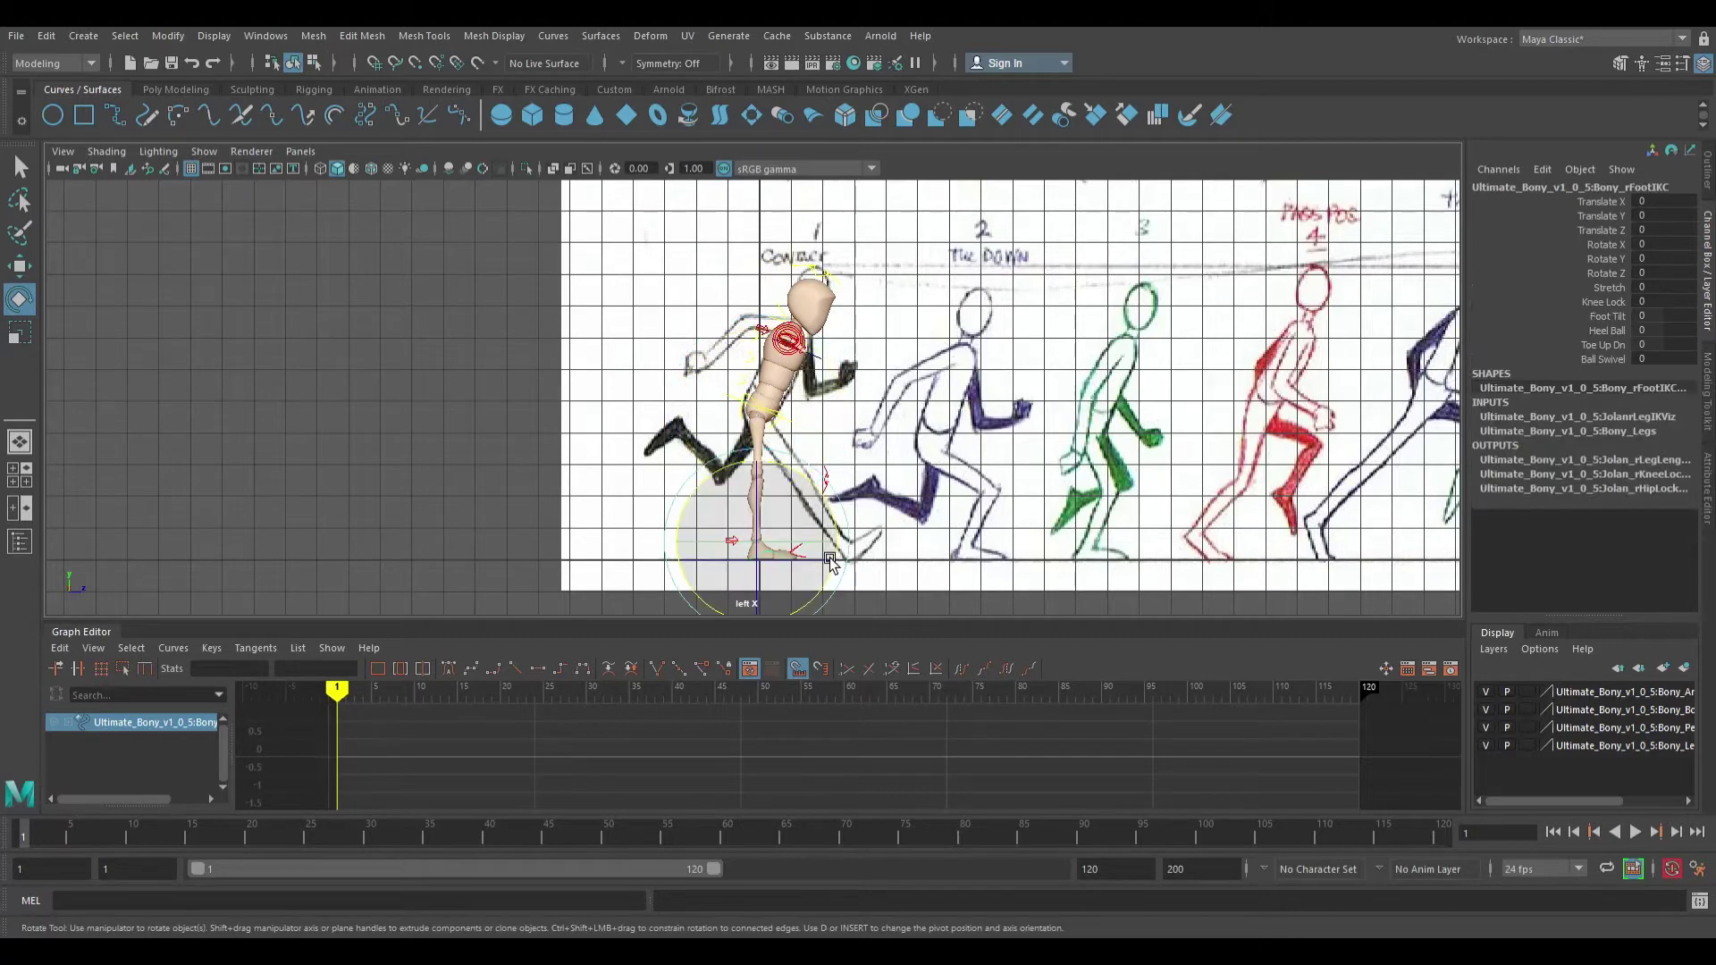
pyautogui.press('w')
pyautogui.moveTo(813, 561); pyautogui.dragTo(809, 466)
pyautogui.press('e')
pyautogui.press('w')
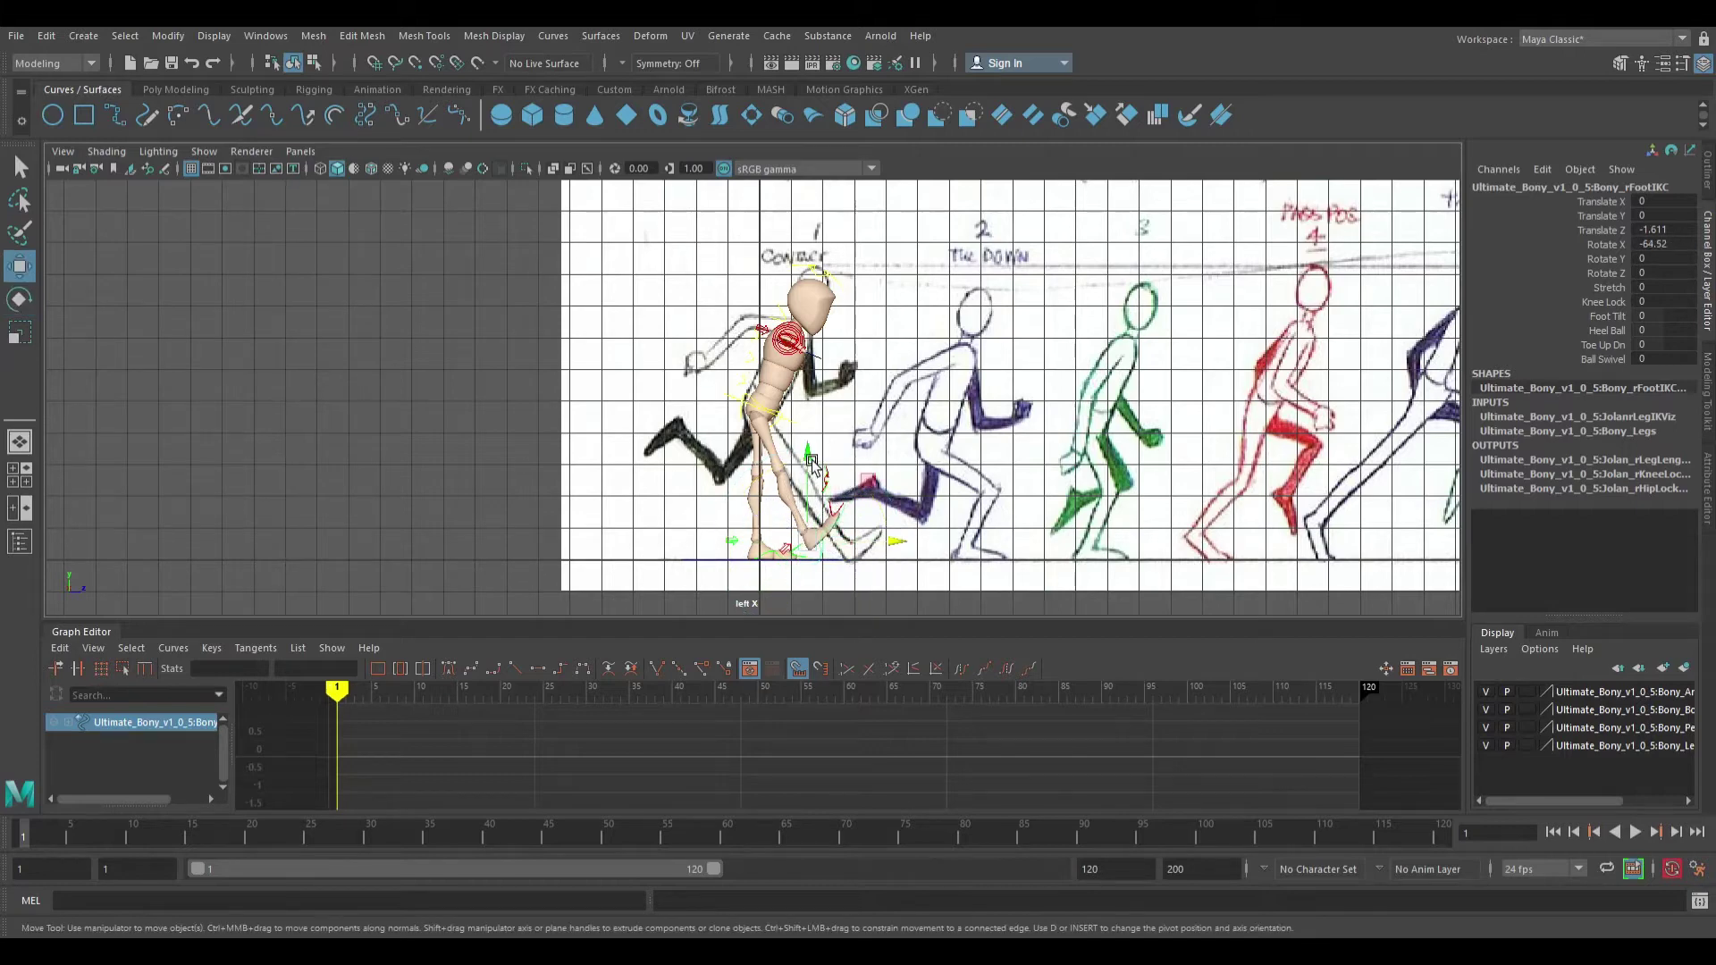
# Lower the root control to about -0.54 in Y and rotate the raised right foot closer to the contact drawing's foot angle
pyautogui.click(755, 407)
pyautogui.moveTo(774, 334); pyautogui.dragTo(774, 352)
pyautogui.click(839, 508)
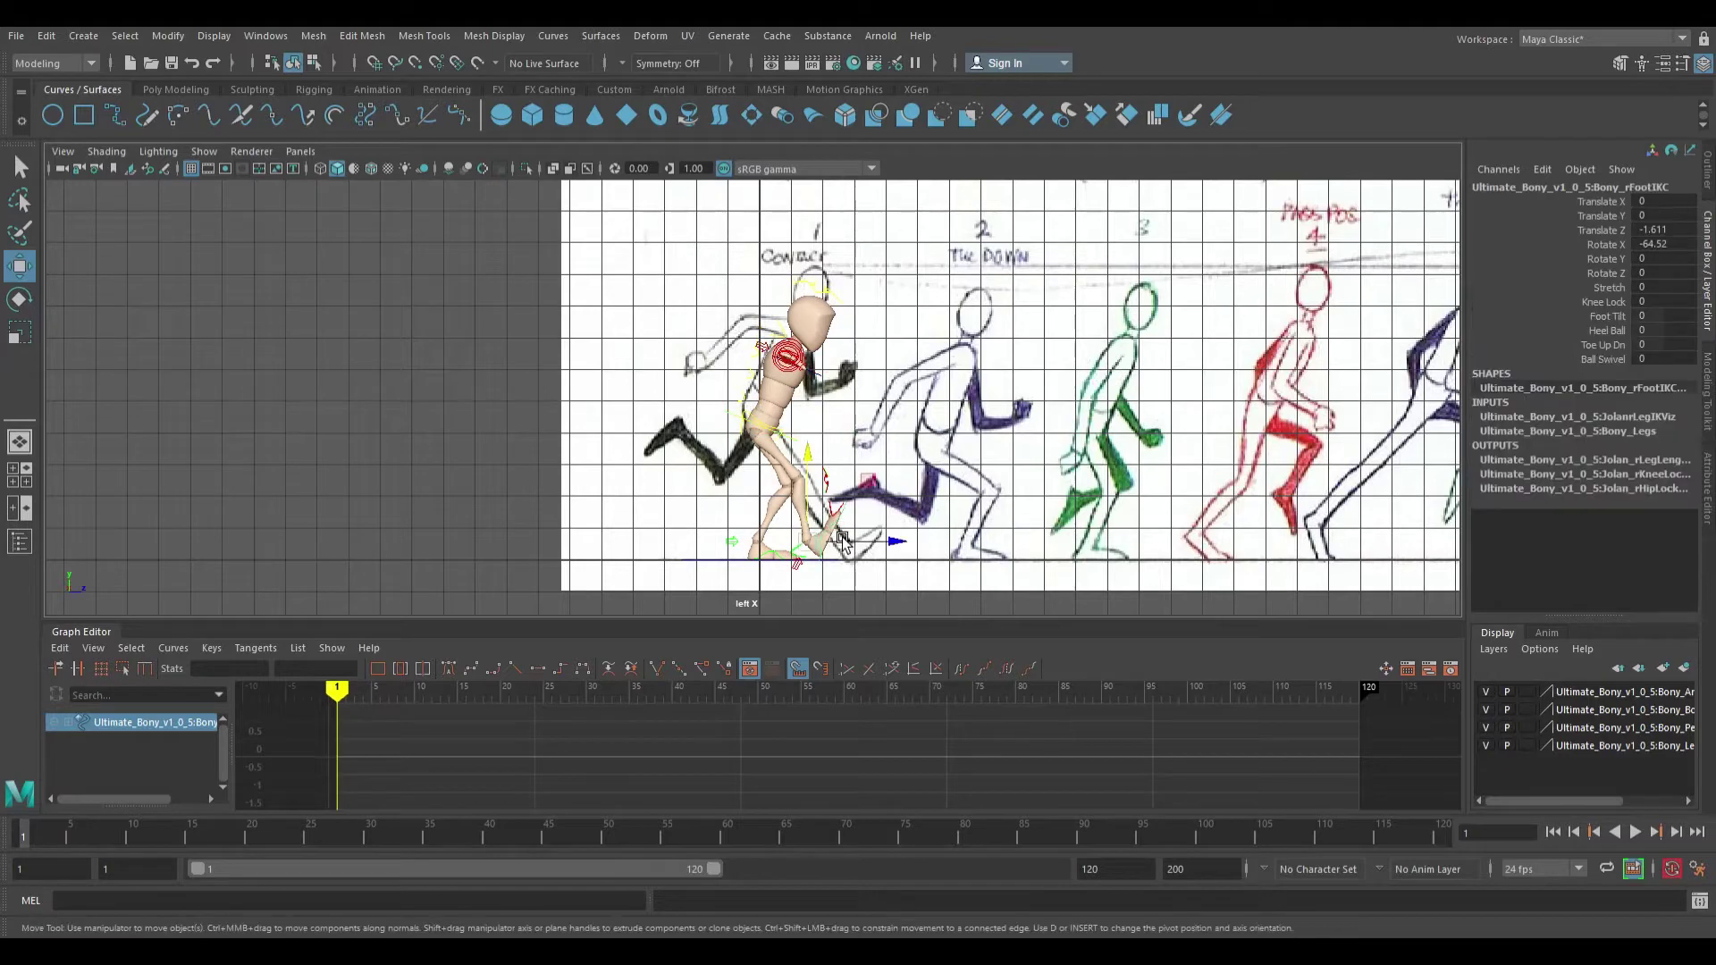
pyautogui.press('e')
pyautogui.moveTo(899, 516); pyautogui.dragTo(908, 541)
pyautogui.click(883, 444)
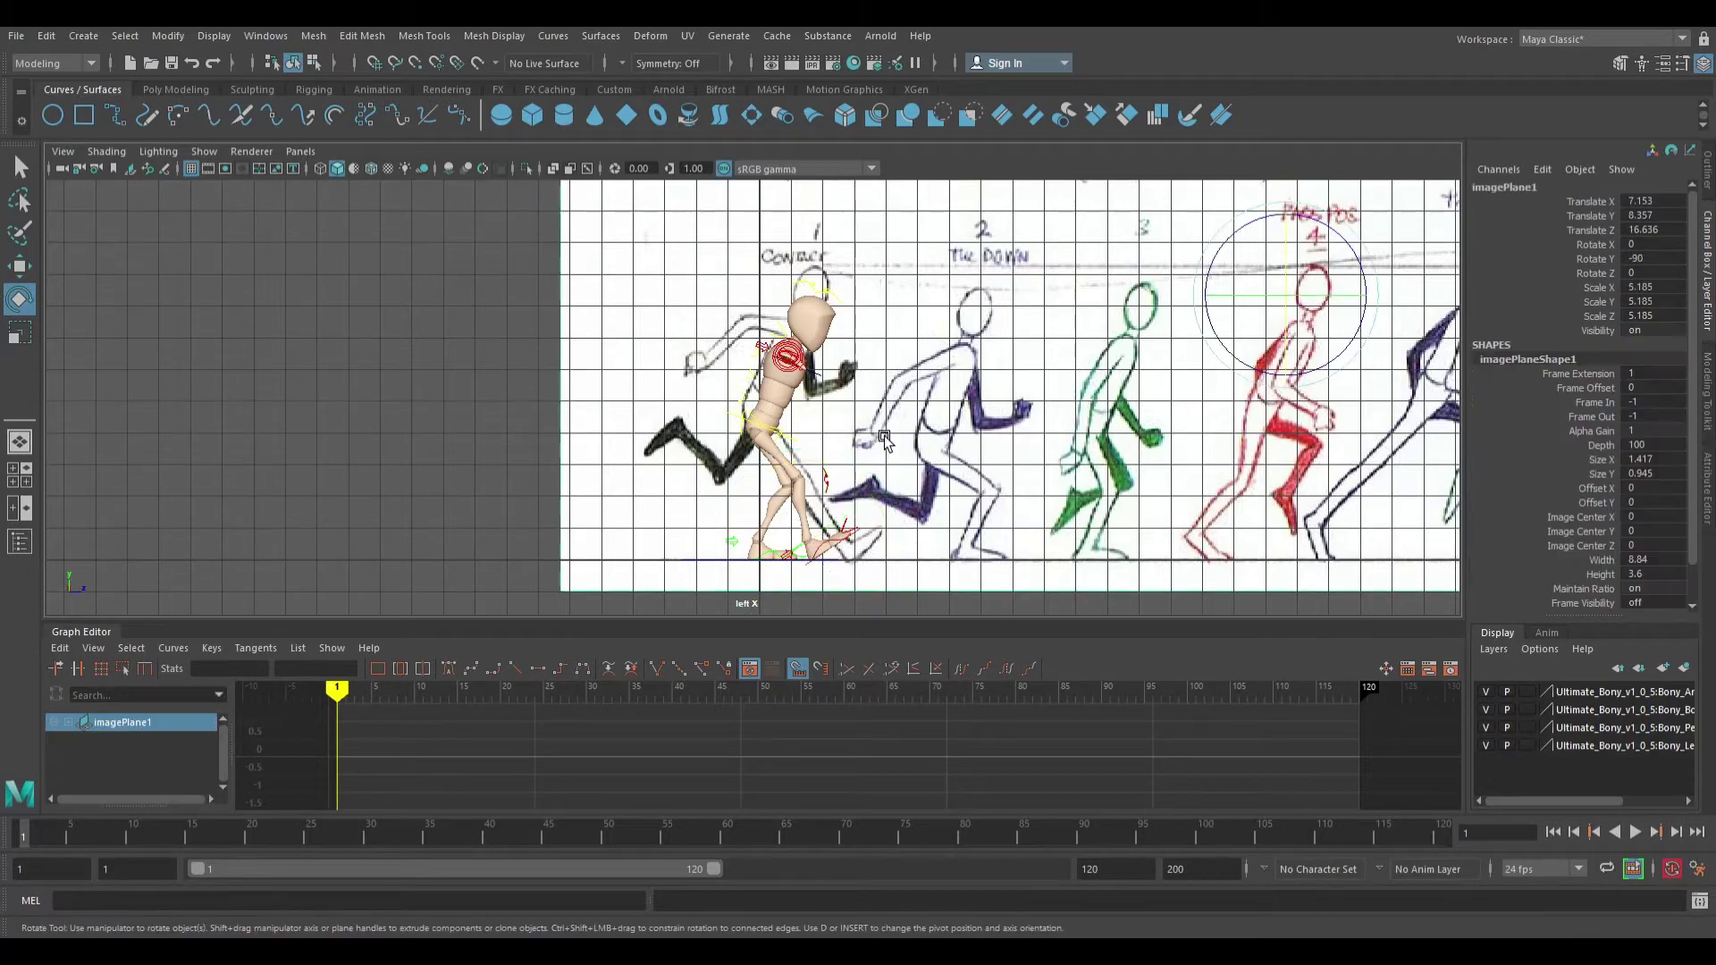
# Raise the root control slightly to about -0.39 in Y so the hips and front leg fit the contact drawing
pyautogui.scroll(2, 884, 453)
pyautogui.scroll(4, 890, 429)
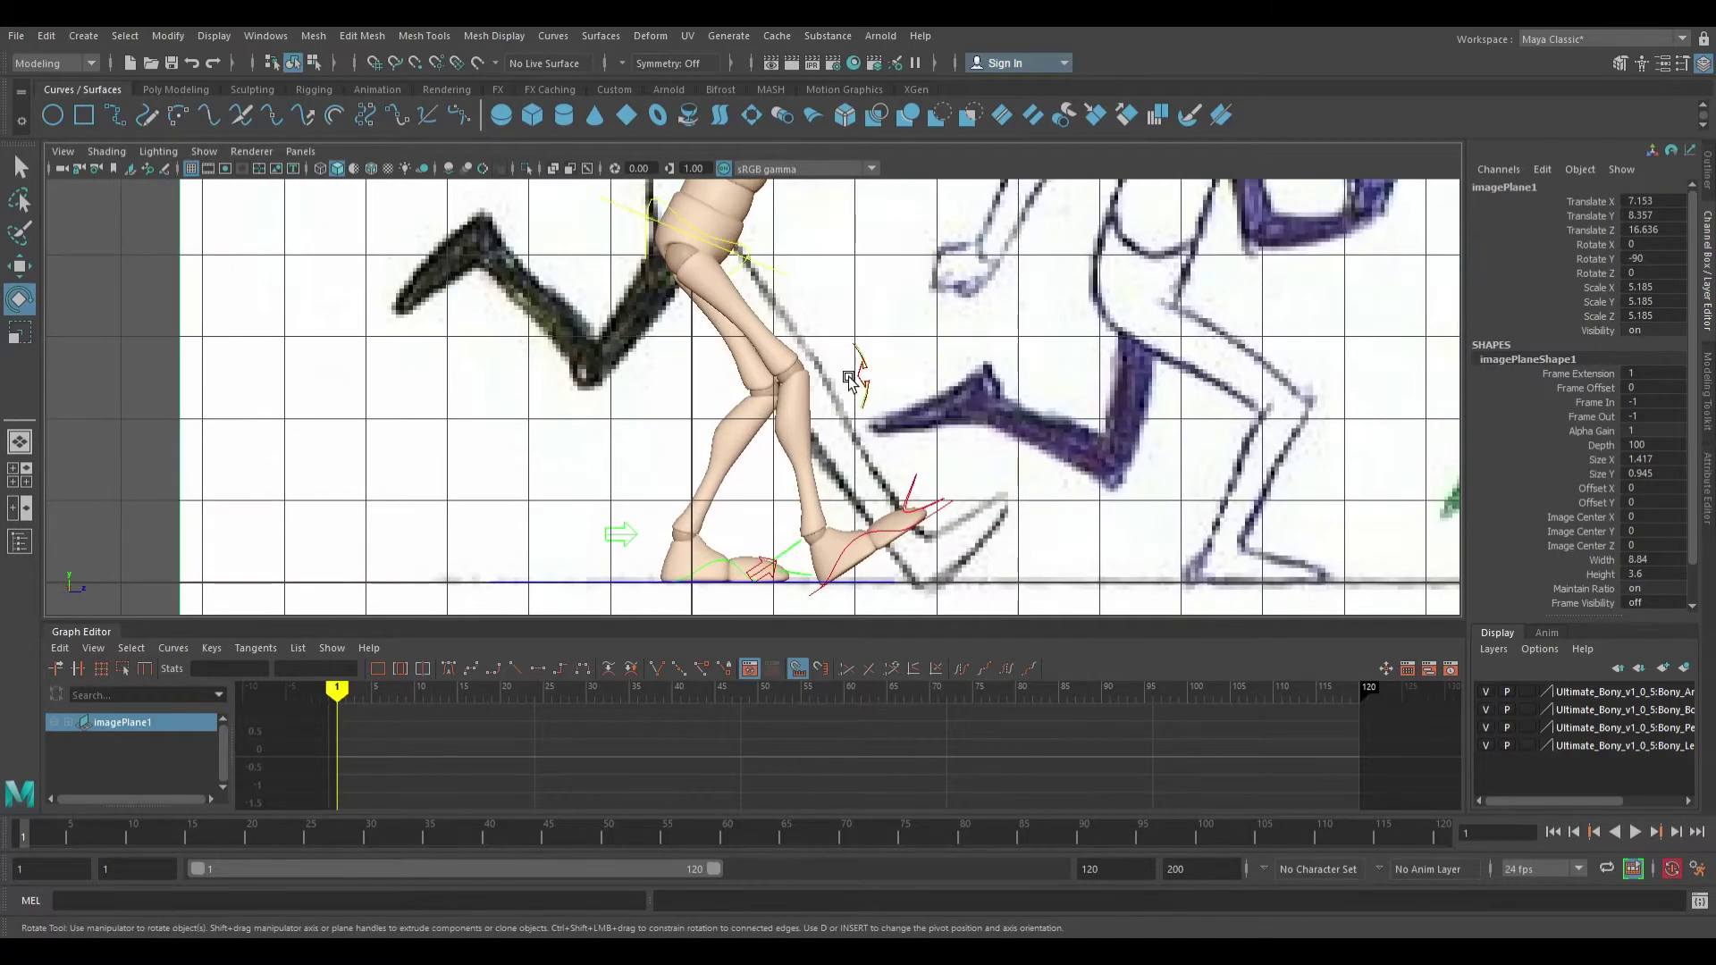
pyautogui.keyDown('alt'); pyautogui.moveTo(904, 372); pyautogui.dragTo(887, 349, button='middle'); pyautogui.keyUp('alt')
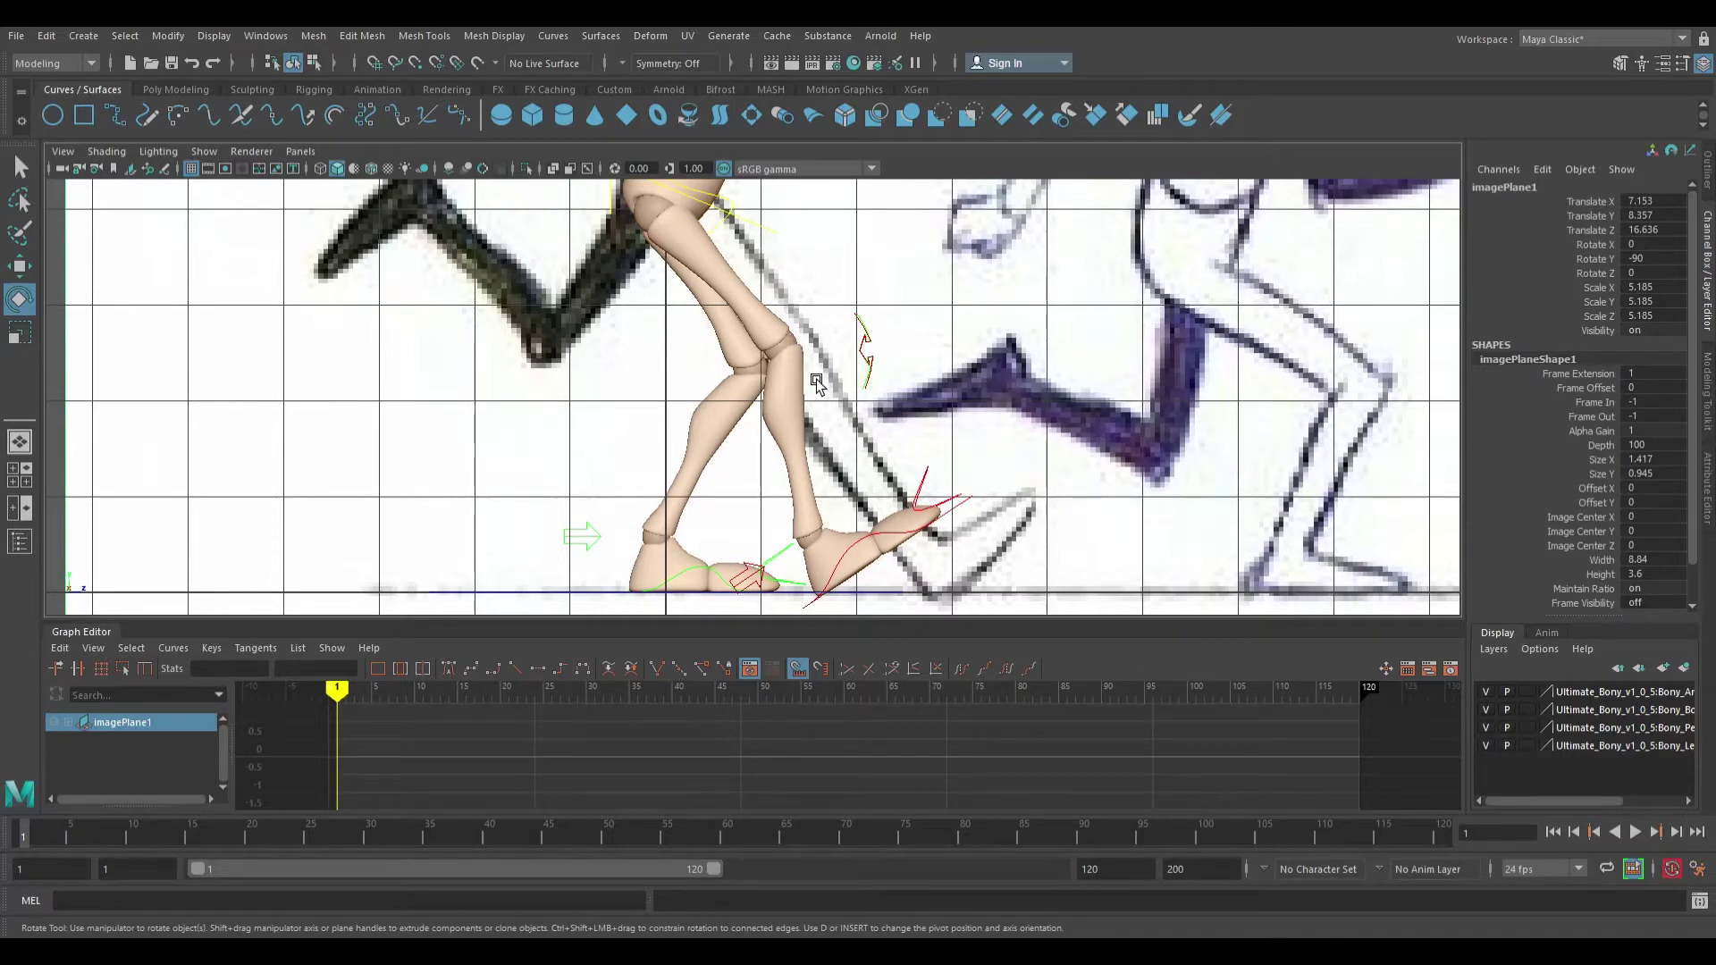
pyautogui.keyDown('alt'); pyautogui.moveTo(821, 278); pyautogui.dragTo(822, 278, button='middle'); pyautogui.keyUp('alt')
pyautogui.keyDown('alt'); pyautogui.moveTo(822, 281); pyautogui.dragTo(816, 344, button='right'); pyautogui.keyUp('alt')
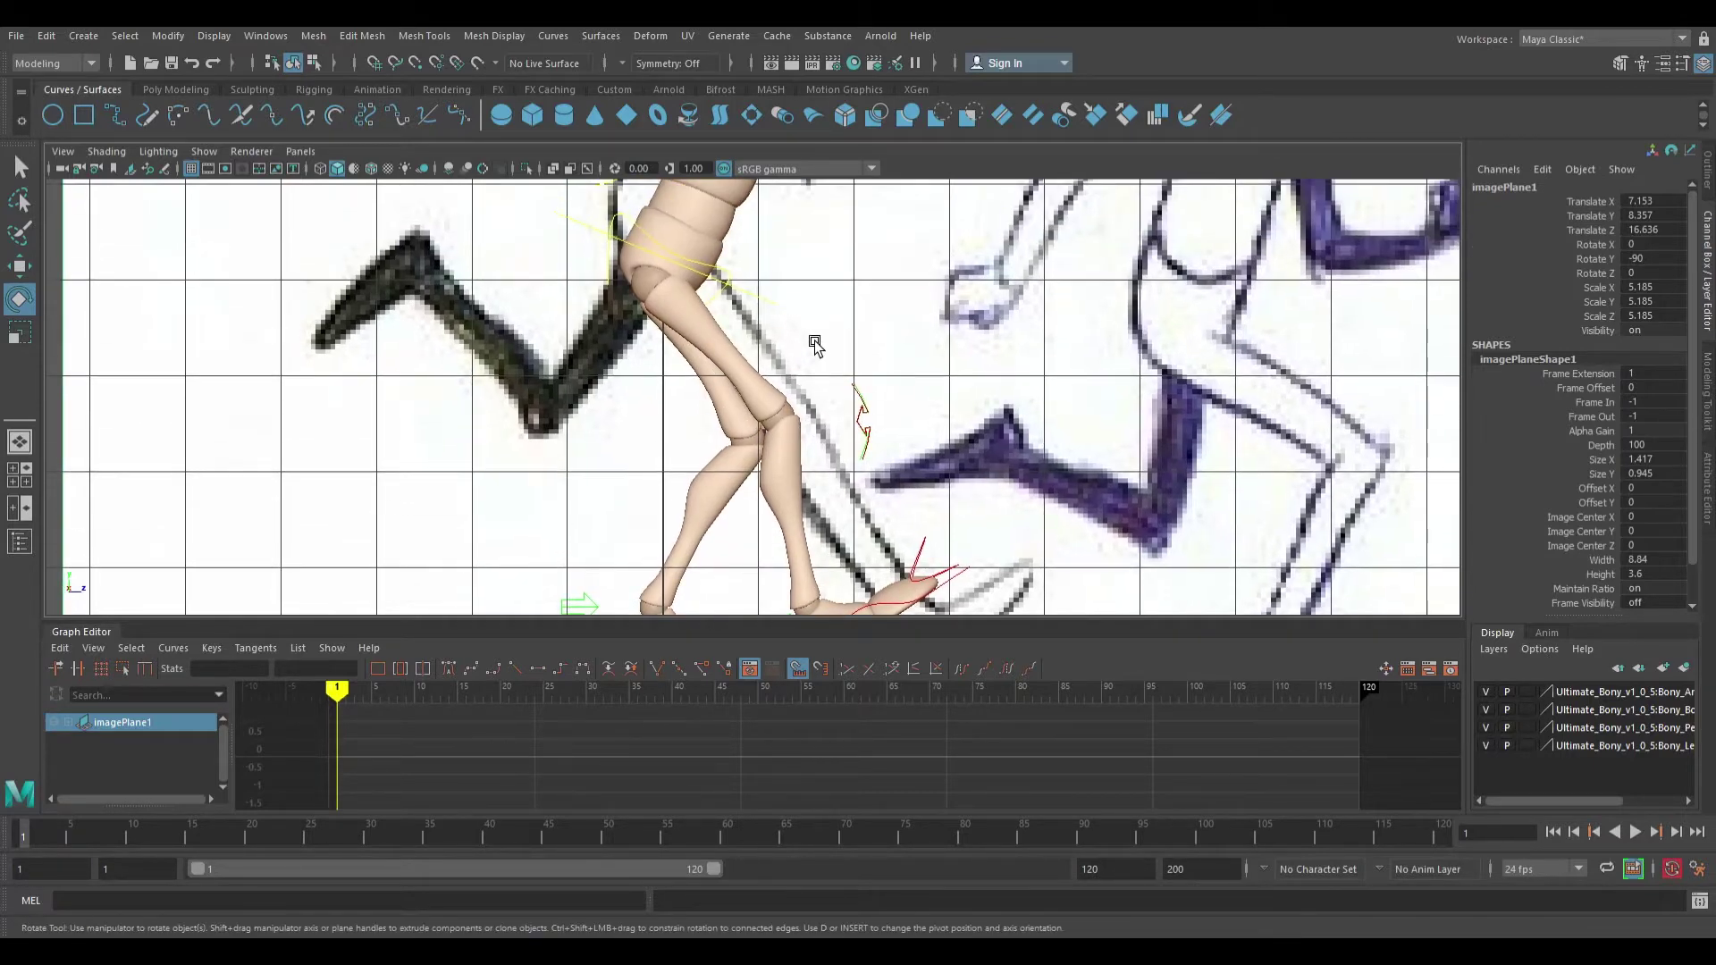
pyautogui.click(786, 307)
pyautogui.press('w')
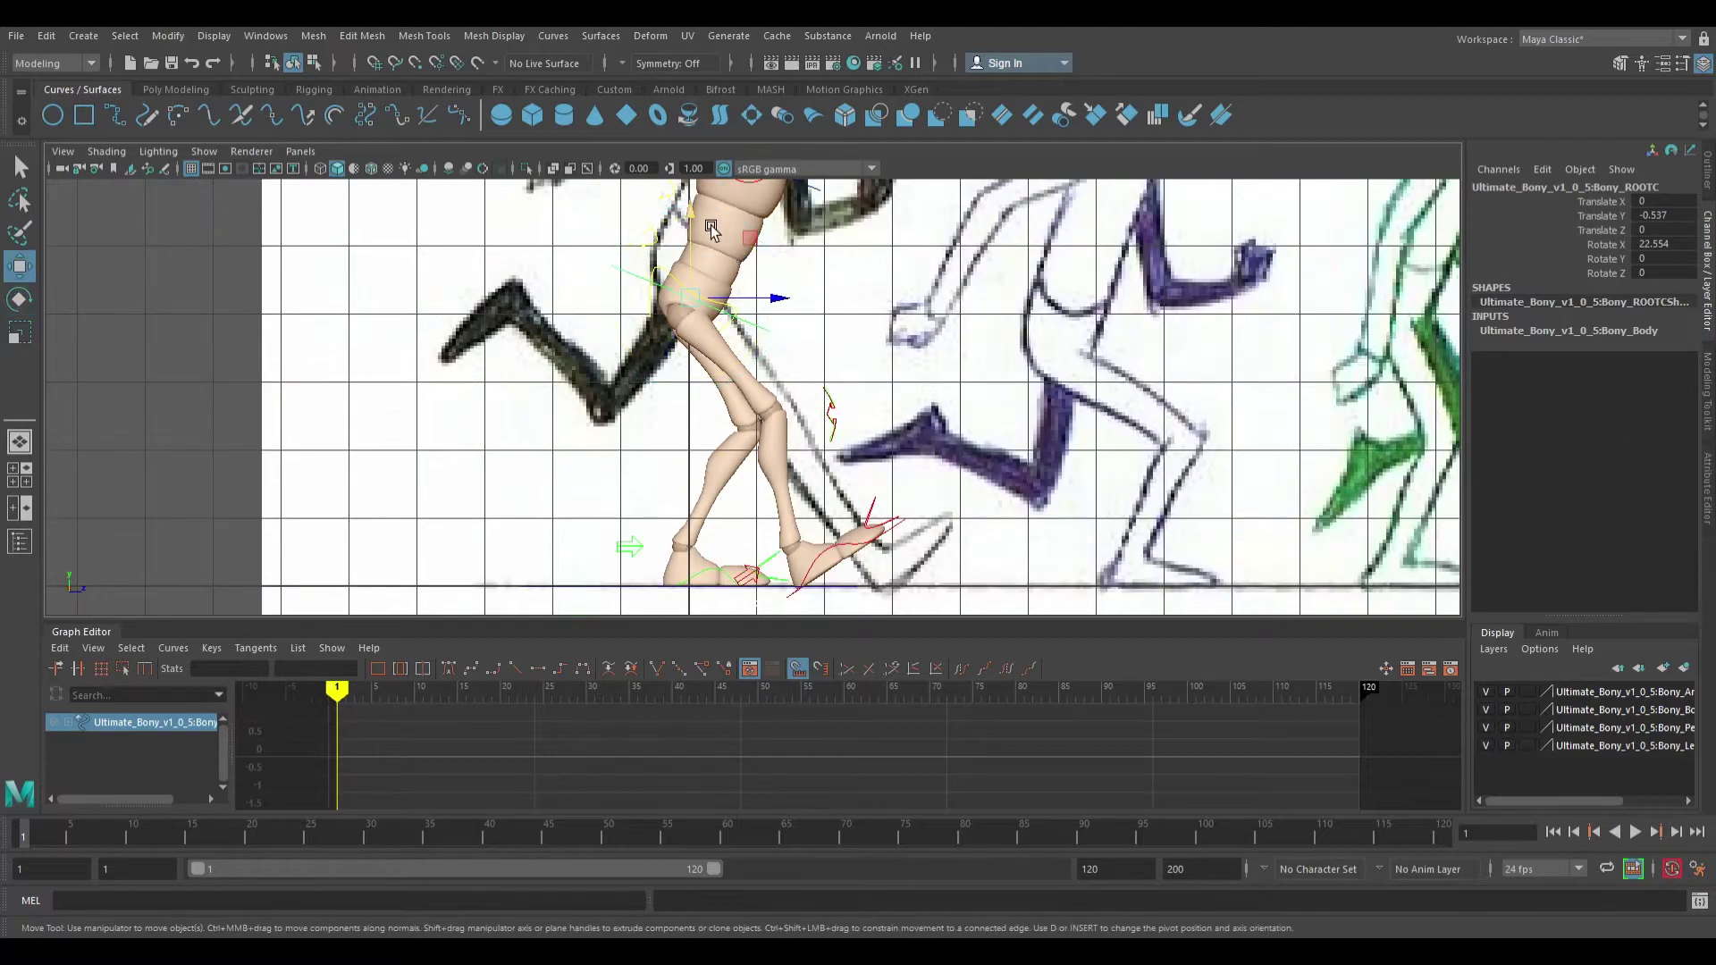
pyautogui.moveTo(710, 225); pyautogui.dragTo(705, 217, button='middle')
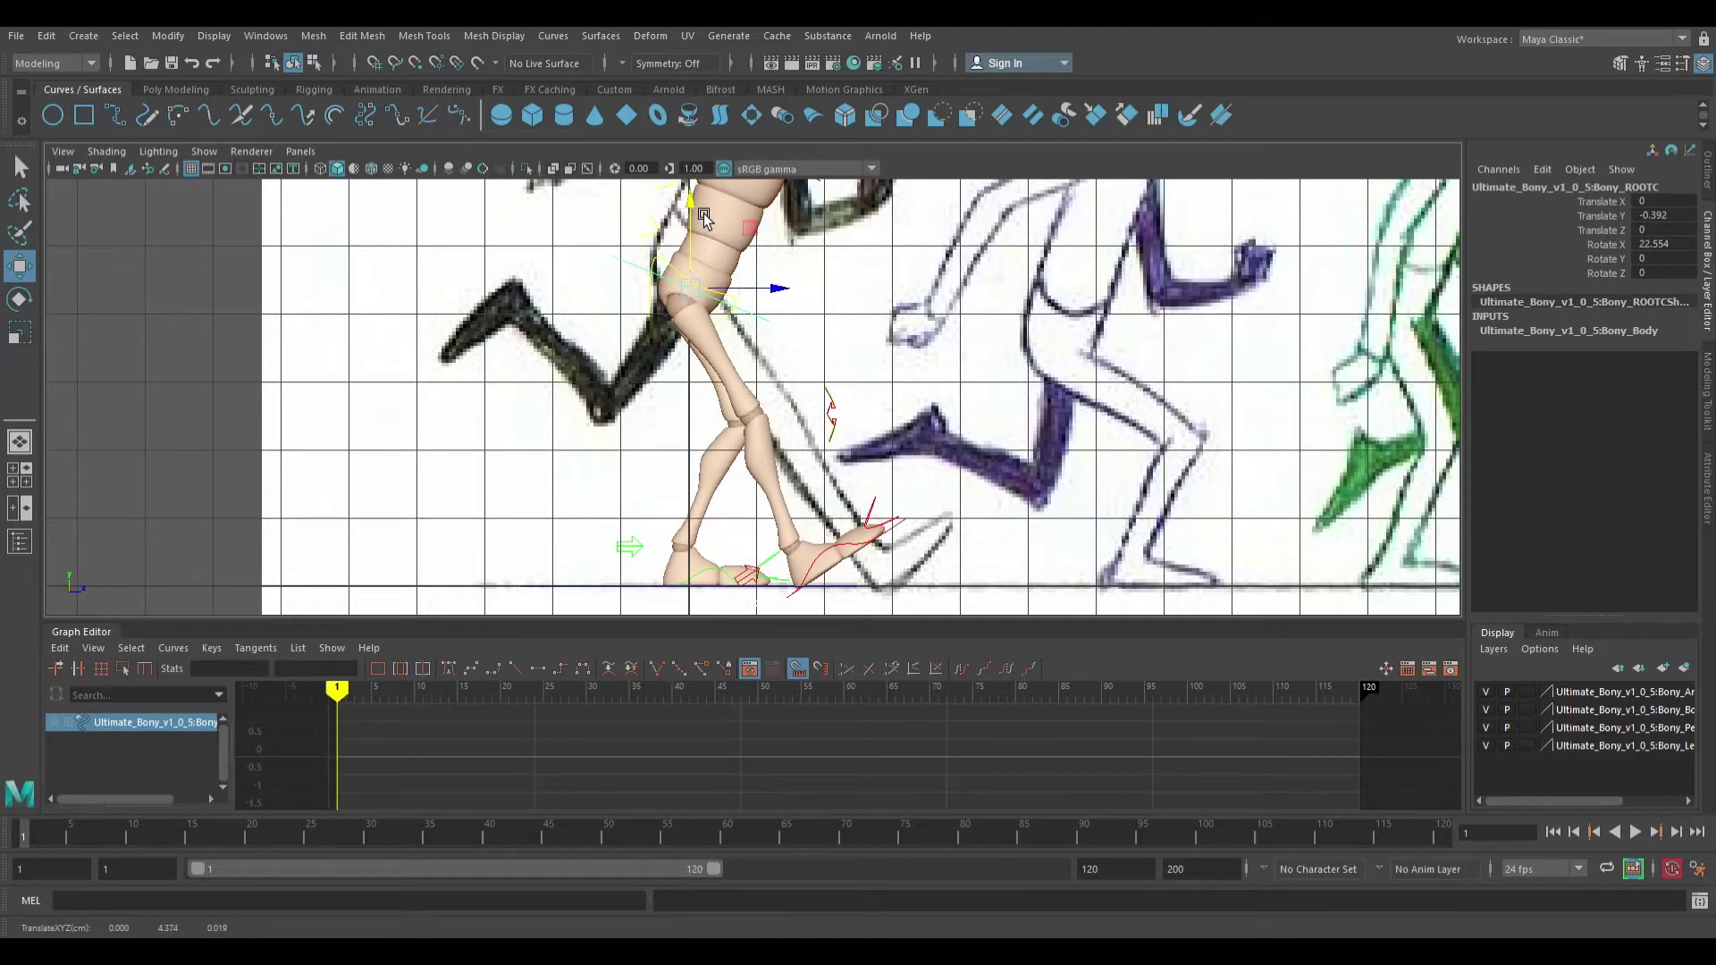
# Select the left foot control and adjust the size of its move manipulator
pyautogui.click(759, 571)
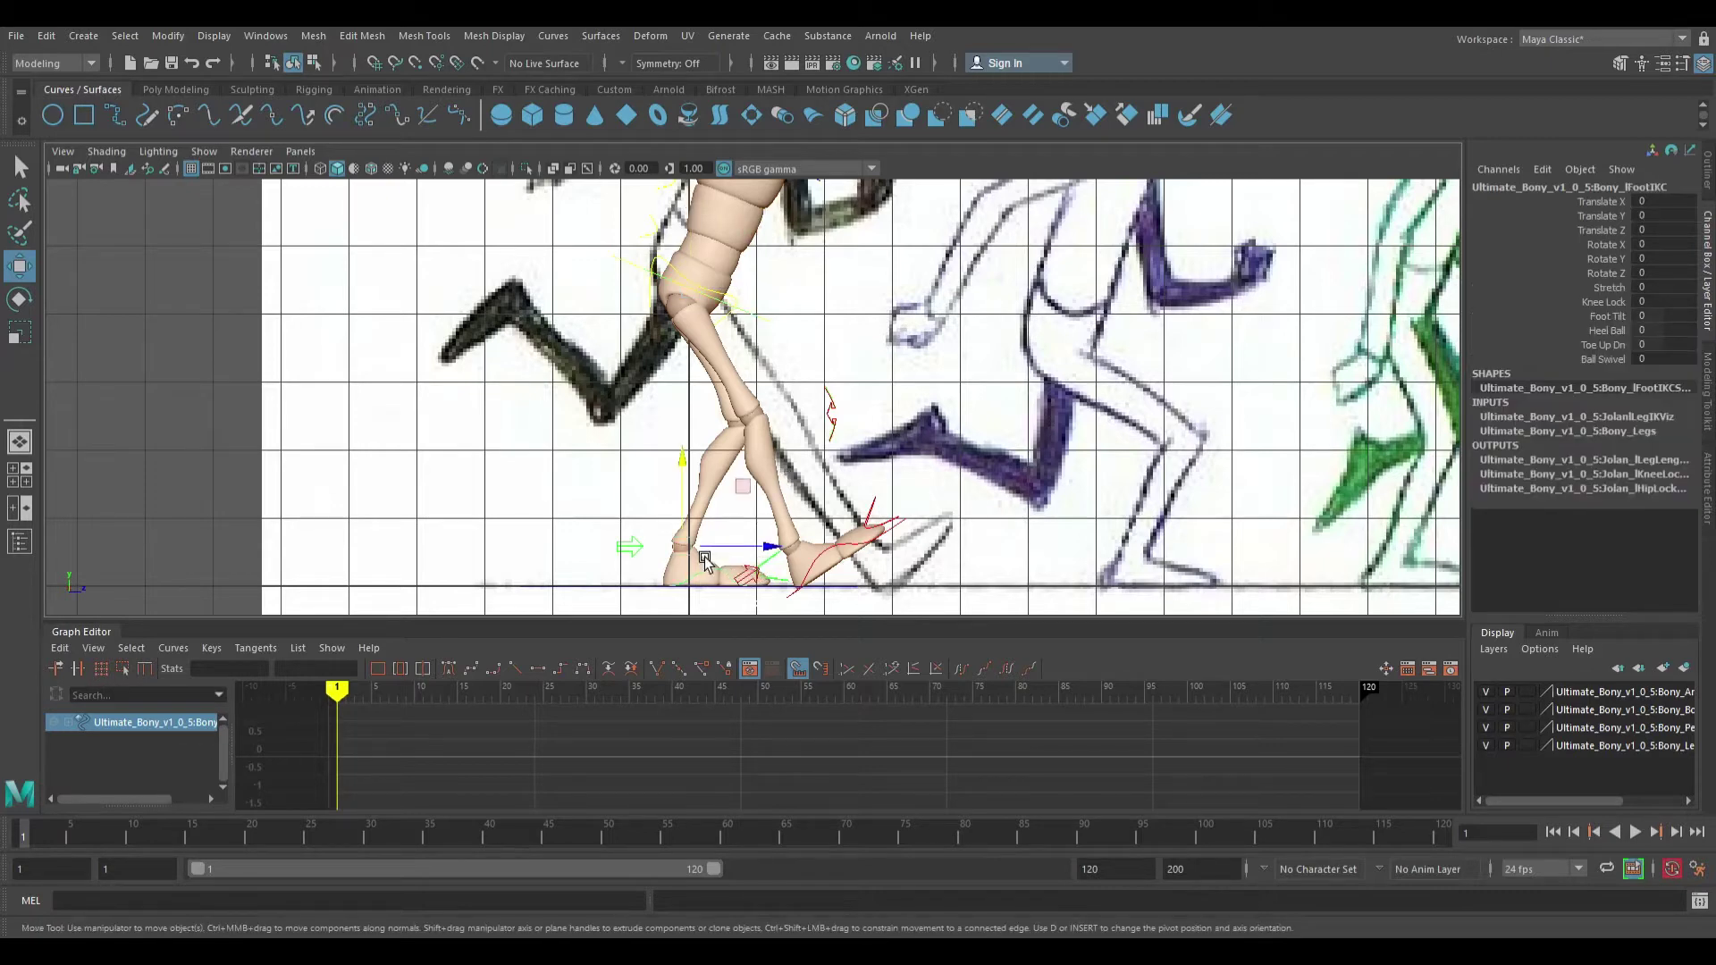
pyautogui.moveTo(701, 558); pyautogui.dragTo(704, 558)
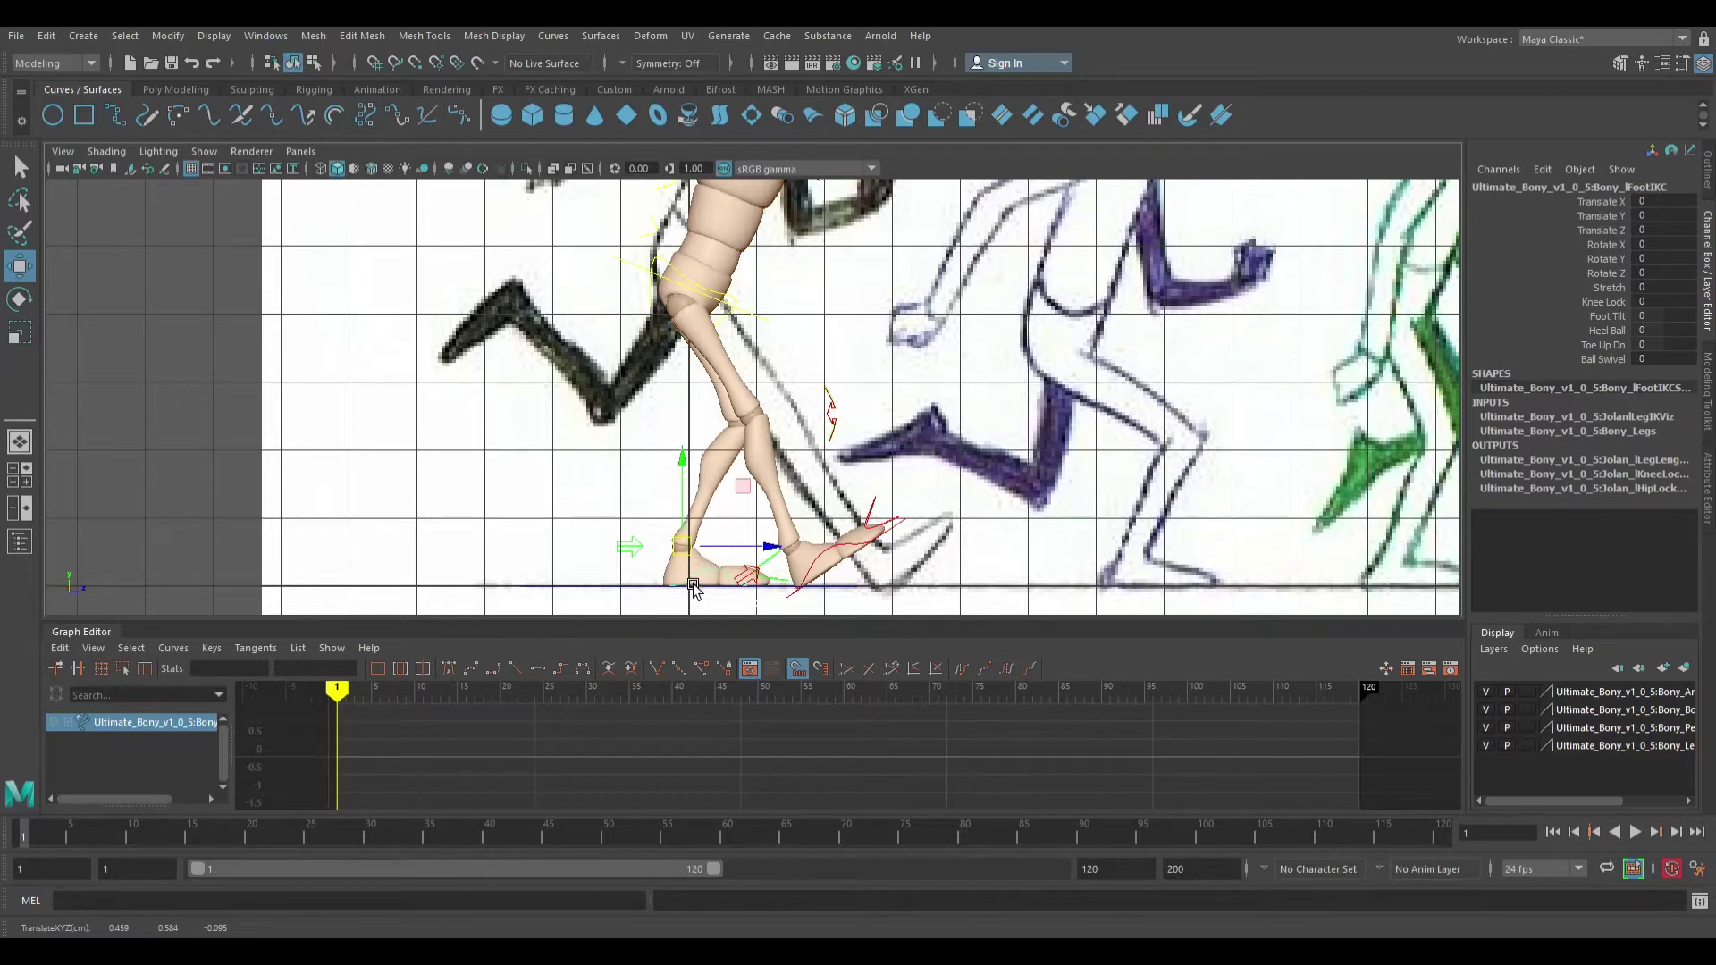
pyautogui.scroll(5, 696, 586)
pyautogui.keyDown('alt'); pyautogui.moveTo(741, 548); pyautogui.dragTo(844, 300, button='middle'); pyautogui.keyUp('alt')
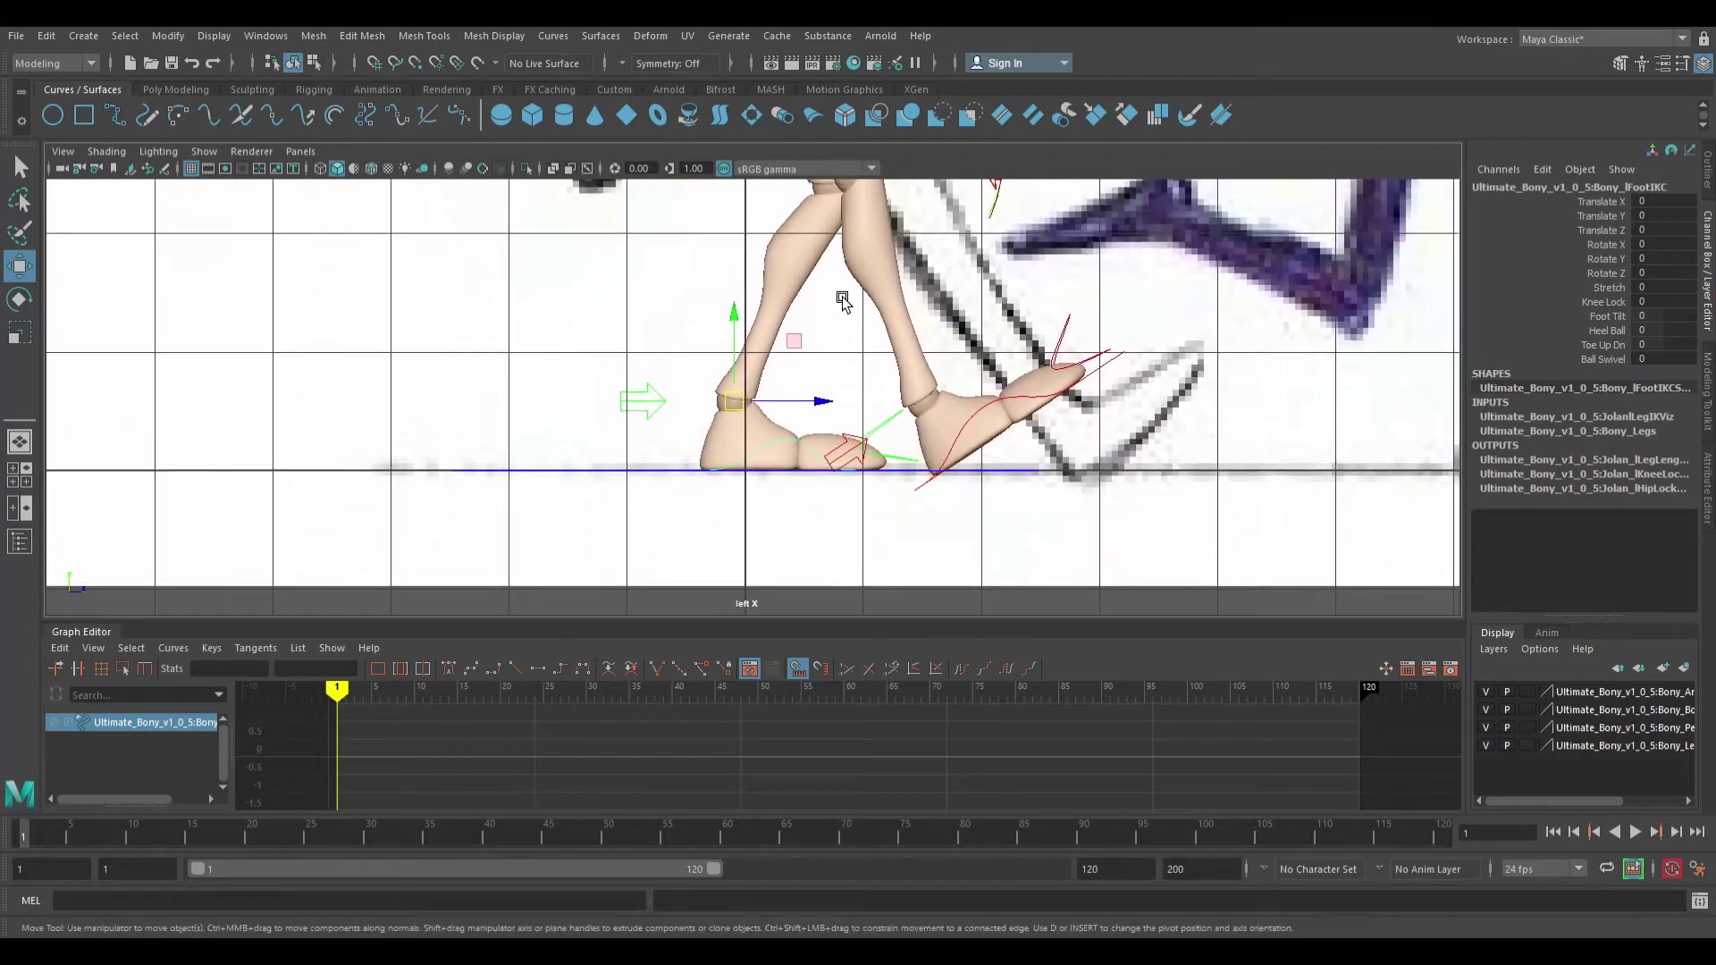
pyautogui.scroll(5, 829, 354)
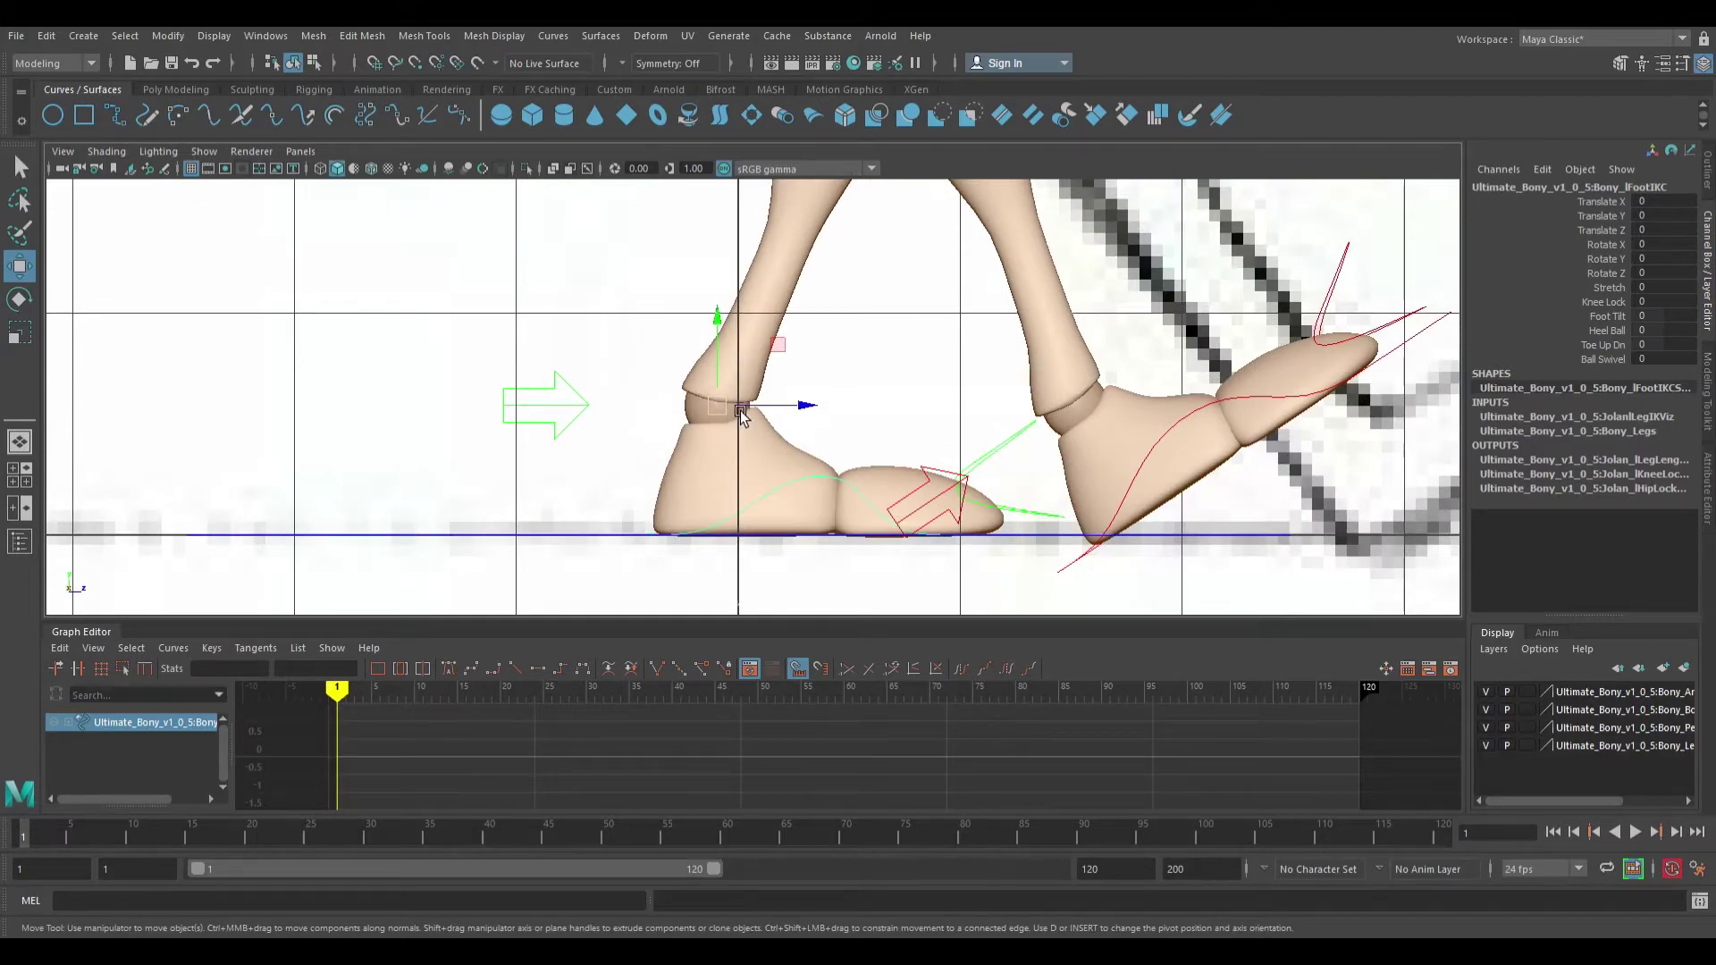
pyautogui.press('+')
pyautogui.press('+')
pyautogui.press('+')
pyautogui.press('-')
pyautogui.press('-')
pyautogui.press('-')
pyautogui.press('+')
# Move the left foot control up and back to about 3.71 in Y and -2.52 in Z, onto the drawing's raised rear foot
pyautogui.scroll(-5, 732, 415)
pyautogui.moveTo(757, 416)
pyautogui.mouseDown()
pyautogui.moveTo(617, 273)
pyautogui.moveTo(626, 210)
pyautogui.mouseUp()
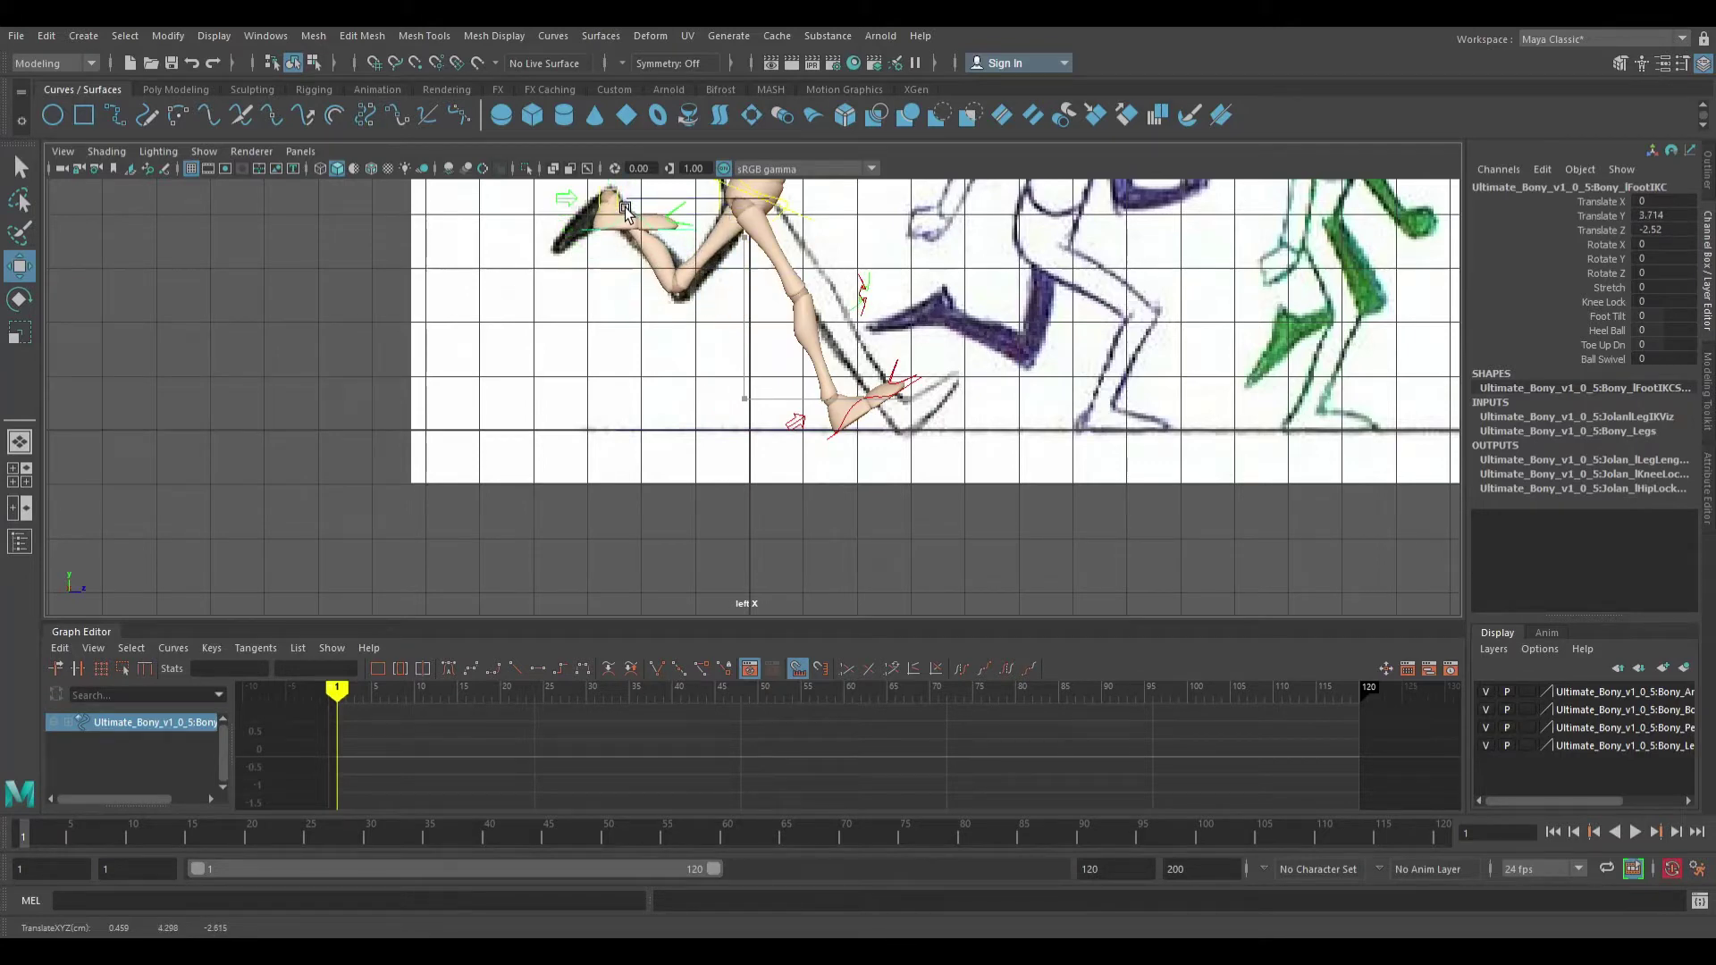
pyautogui.keyDown('alt'); pyautogui.moveTo(626, 215); pyautogui.dragTo(628, 334, button='middle'); pyautogui.keyUp('alt')
# Rotate the left foot to about 138.6 in X and nudge it to about 3.57 in Y and -2.42 in Z
pyautogui.press('e')
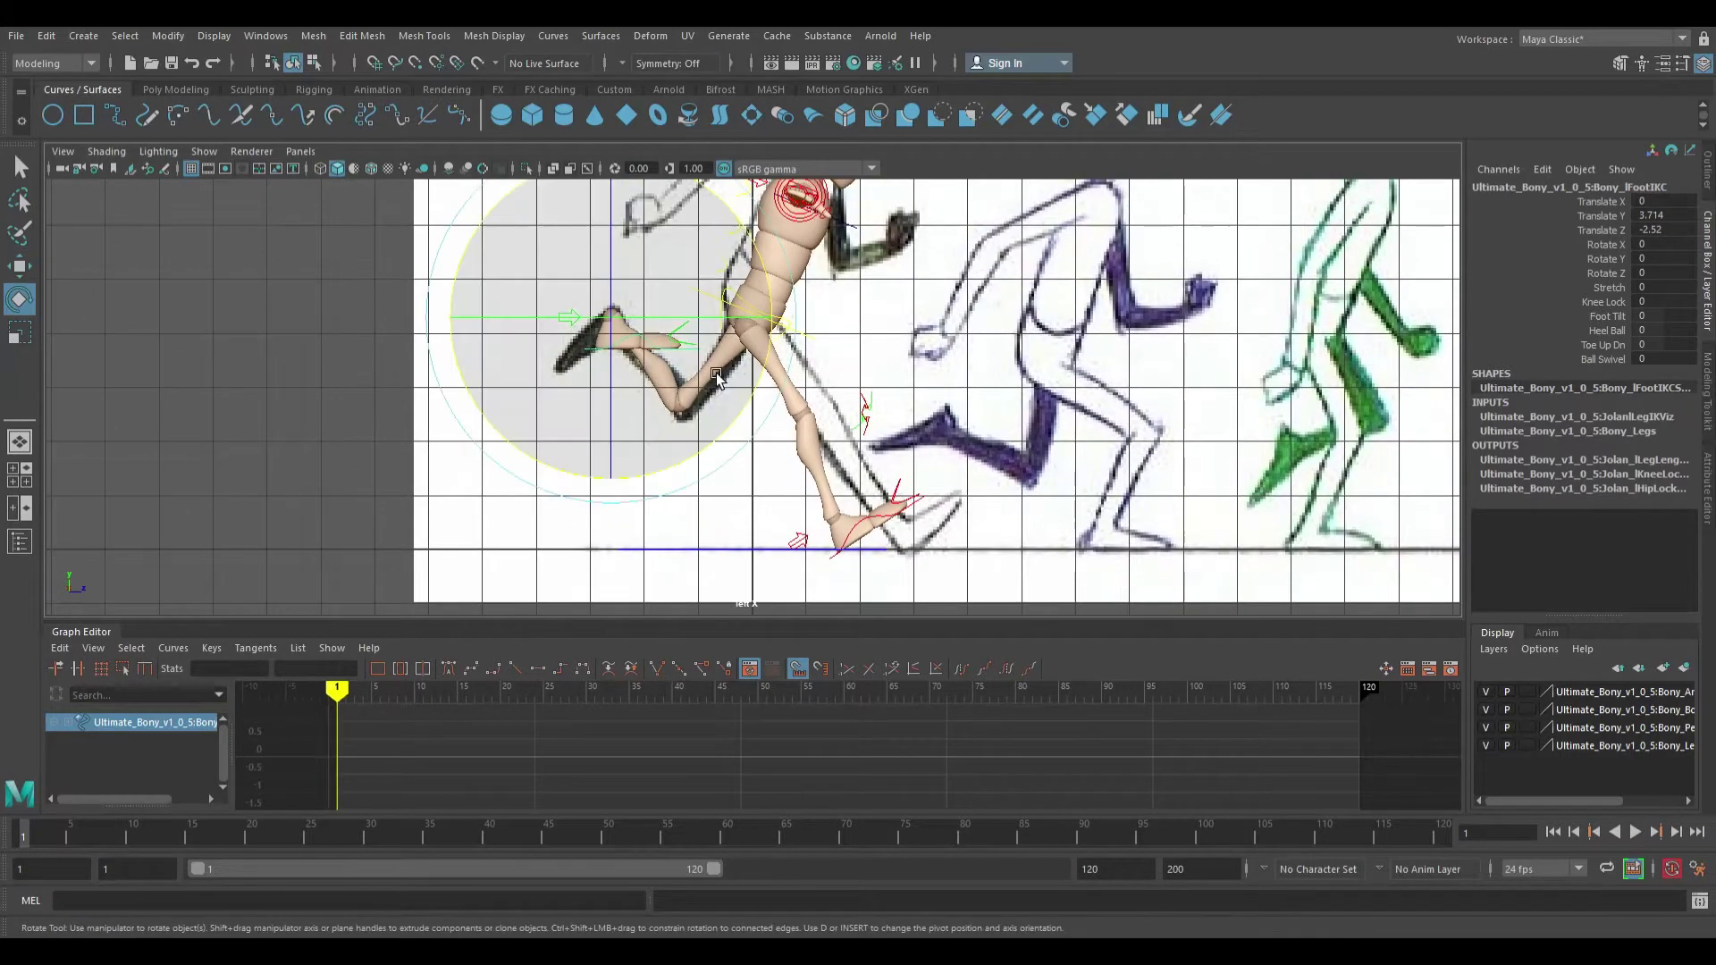
pyautogui.moveTo(749, 248); pyautogui.dragTo(587, 500)
pyautogui.press('w')
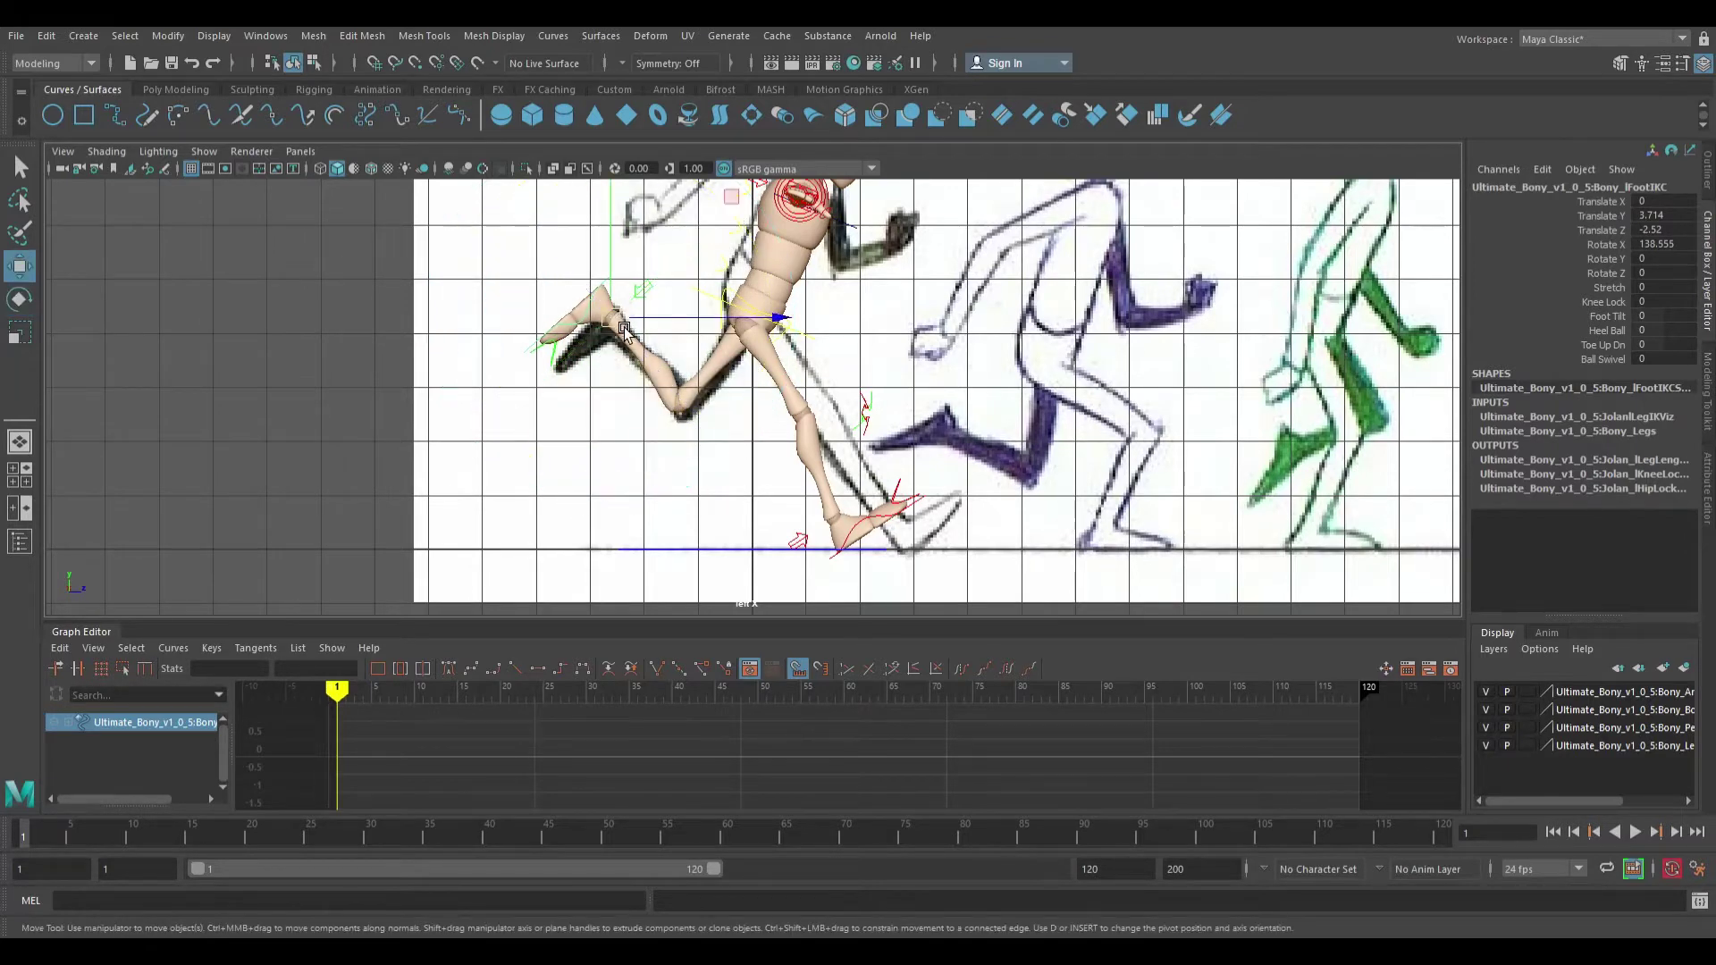
pyautogui.moveTo(626, 329); pyautogui.dragTo(637, 341)
pyautogui.keyDown('alt'); pyautogui.moveTo(786, 386); pyautogui.dragTo(715, 379, button='right'); pyautogui.keyUp('alt')
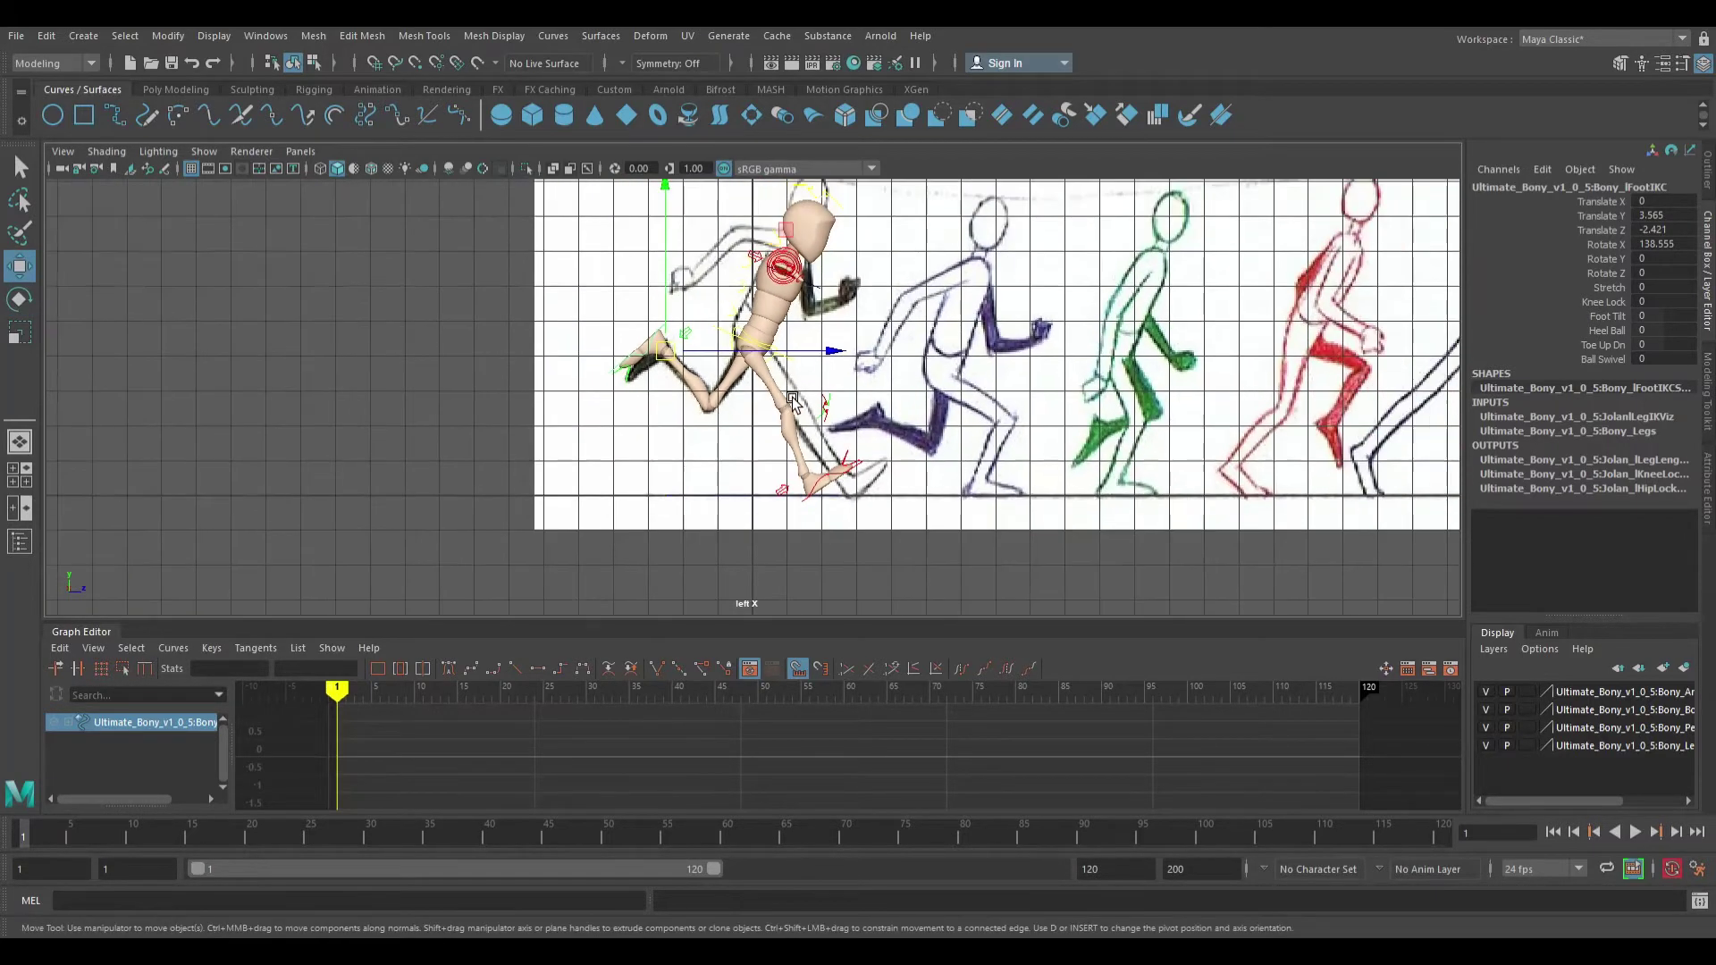
# Try moving the whole character forward along Z with the main control, and undo the move
pyautogui.keyDown('alt'); pyautogui.moveTo(853, 375); pyautogui.dragTo(788, 445, button='middle'); pyautogui.keyUp('alt')
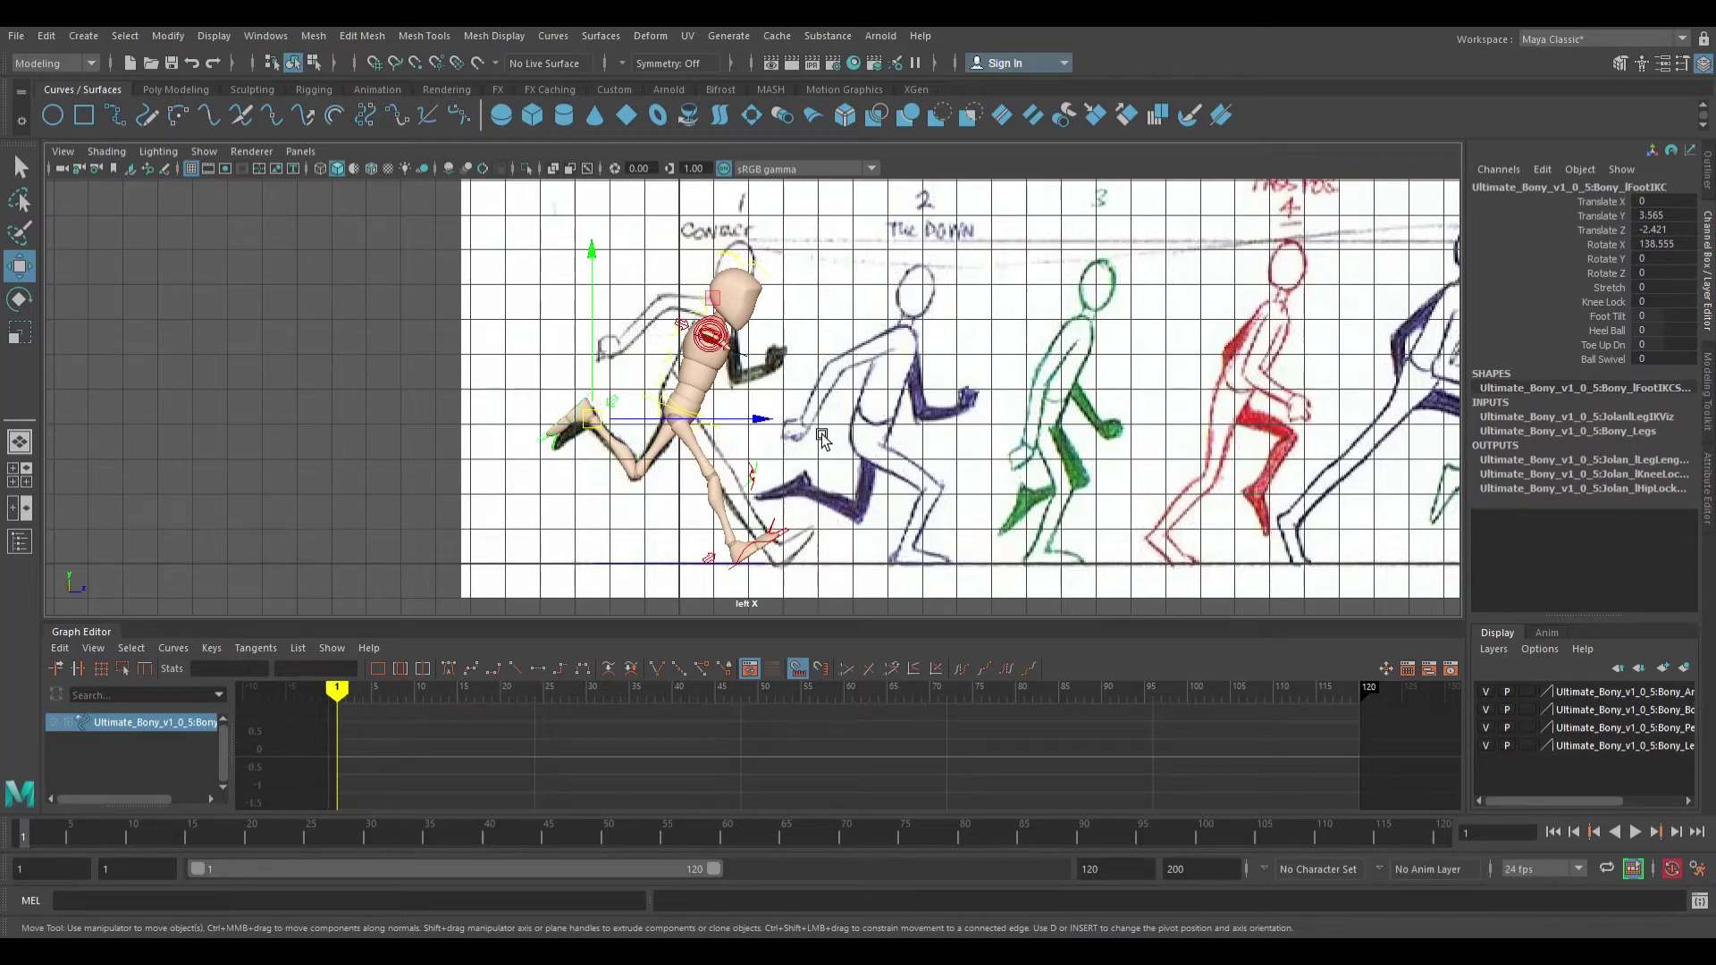
pyautogui.keyDown('alt'); pyautogui.moveTo(808, 420); pyautogui.dragTo(914, 384, button='middle'); pyautogui.keyUp('alt')
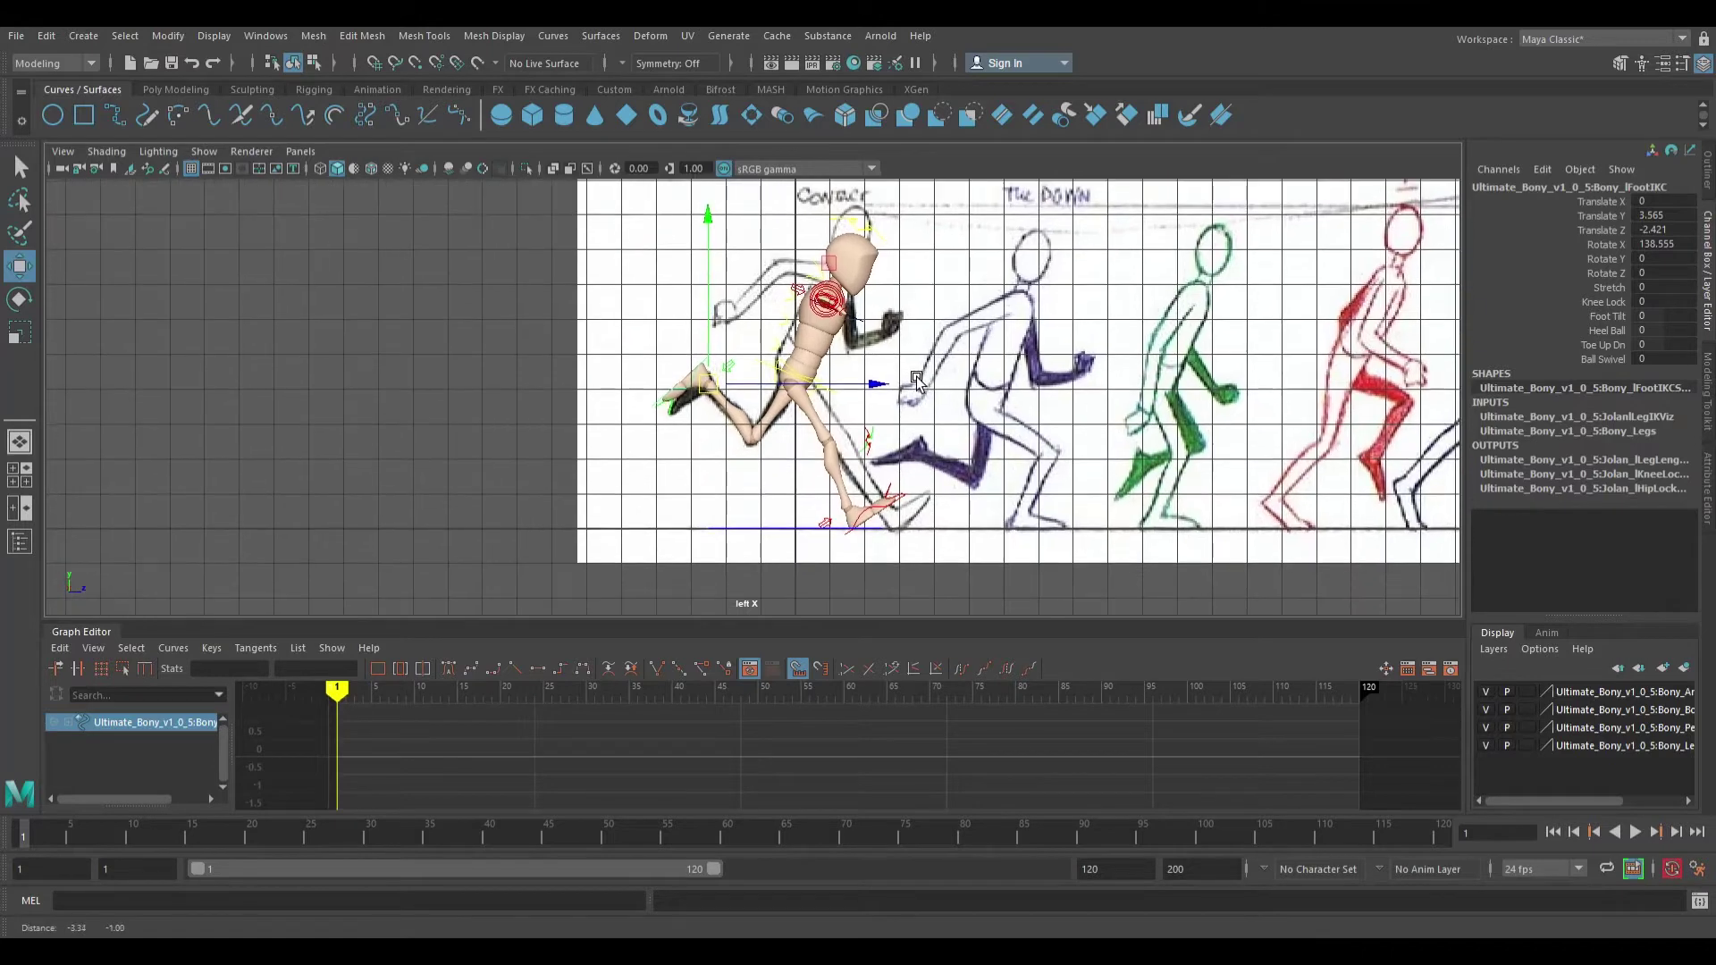
pyautogui.scroll(2, 913, 384)
pyautogui.scroll(1, 914, 386)
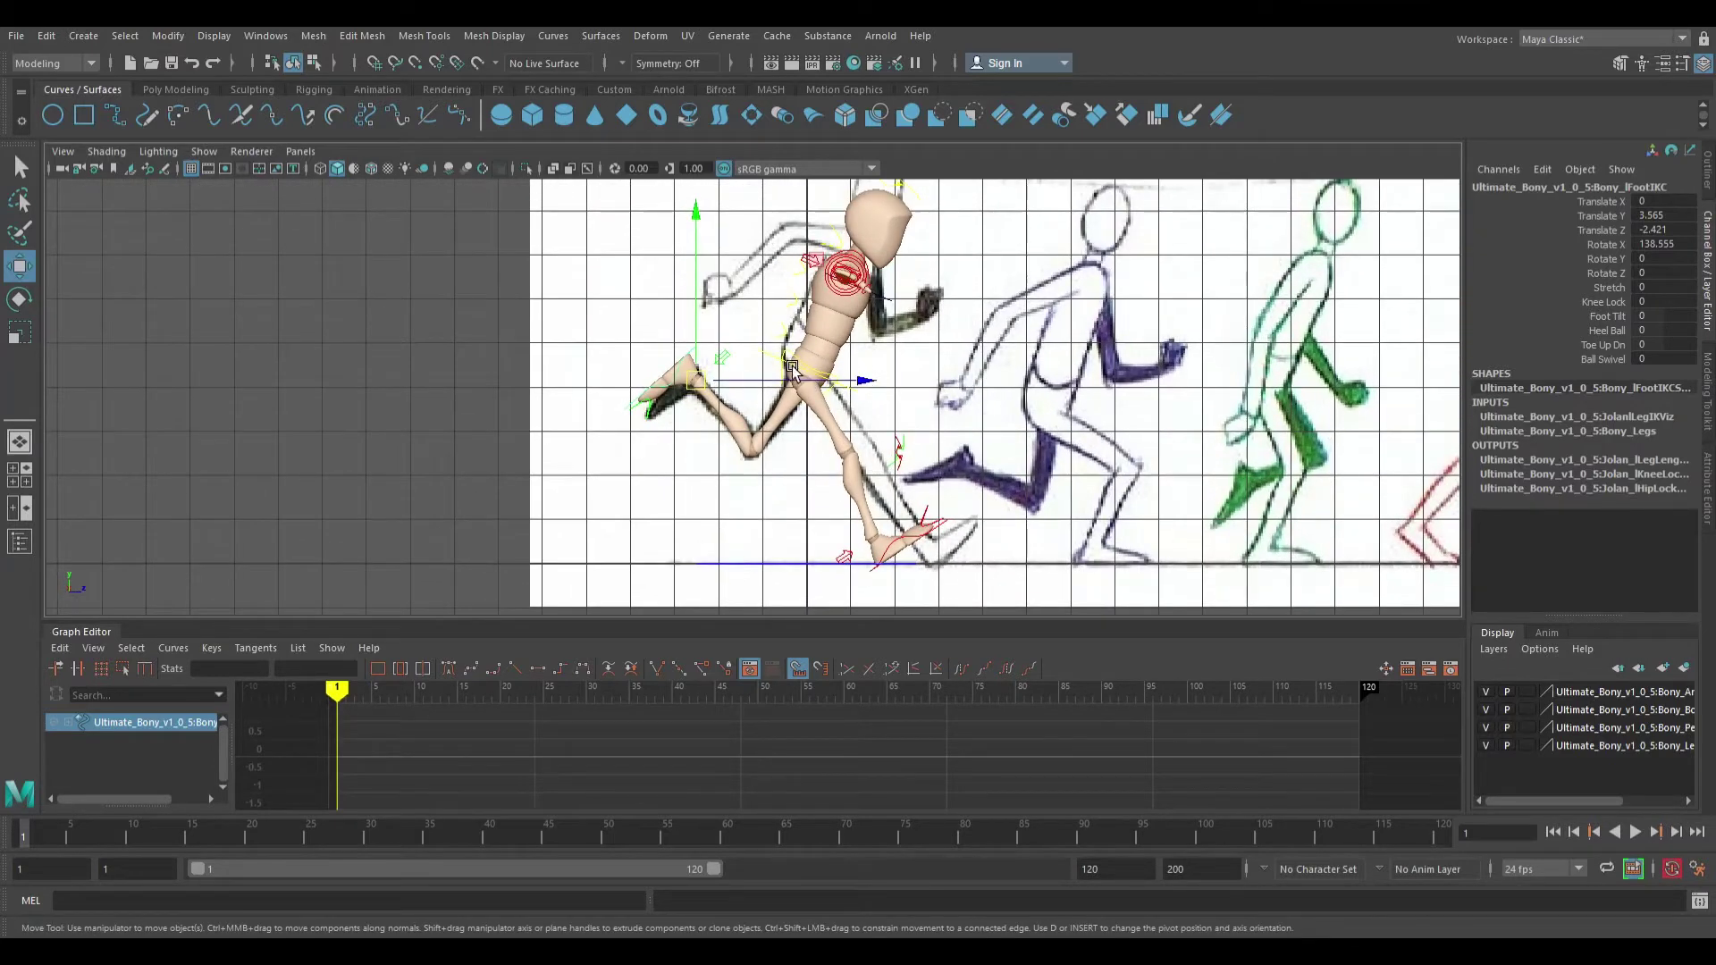
pyautogui.click(808, 563)
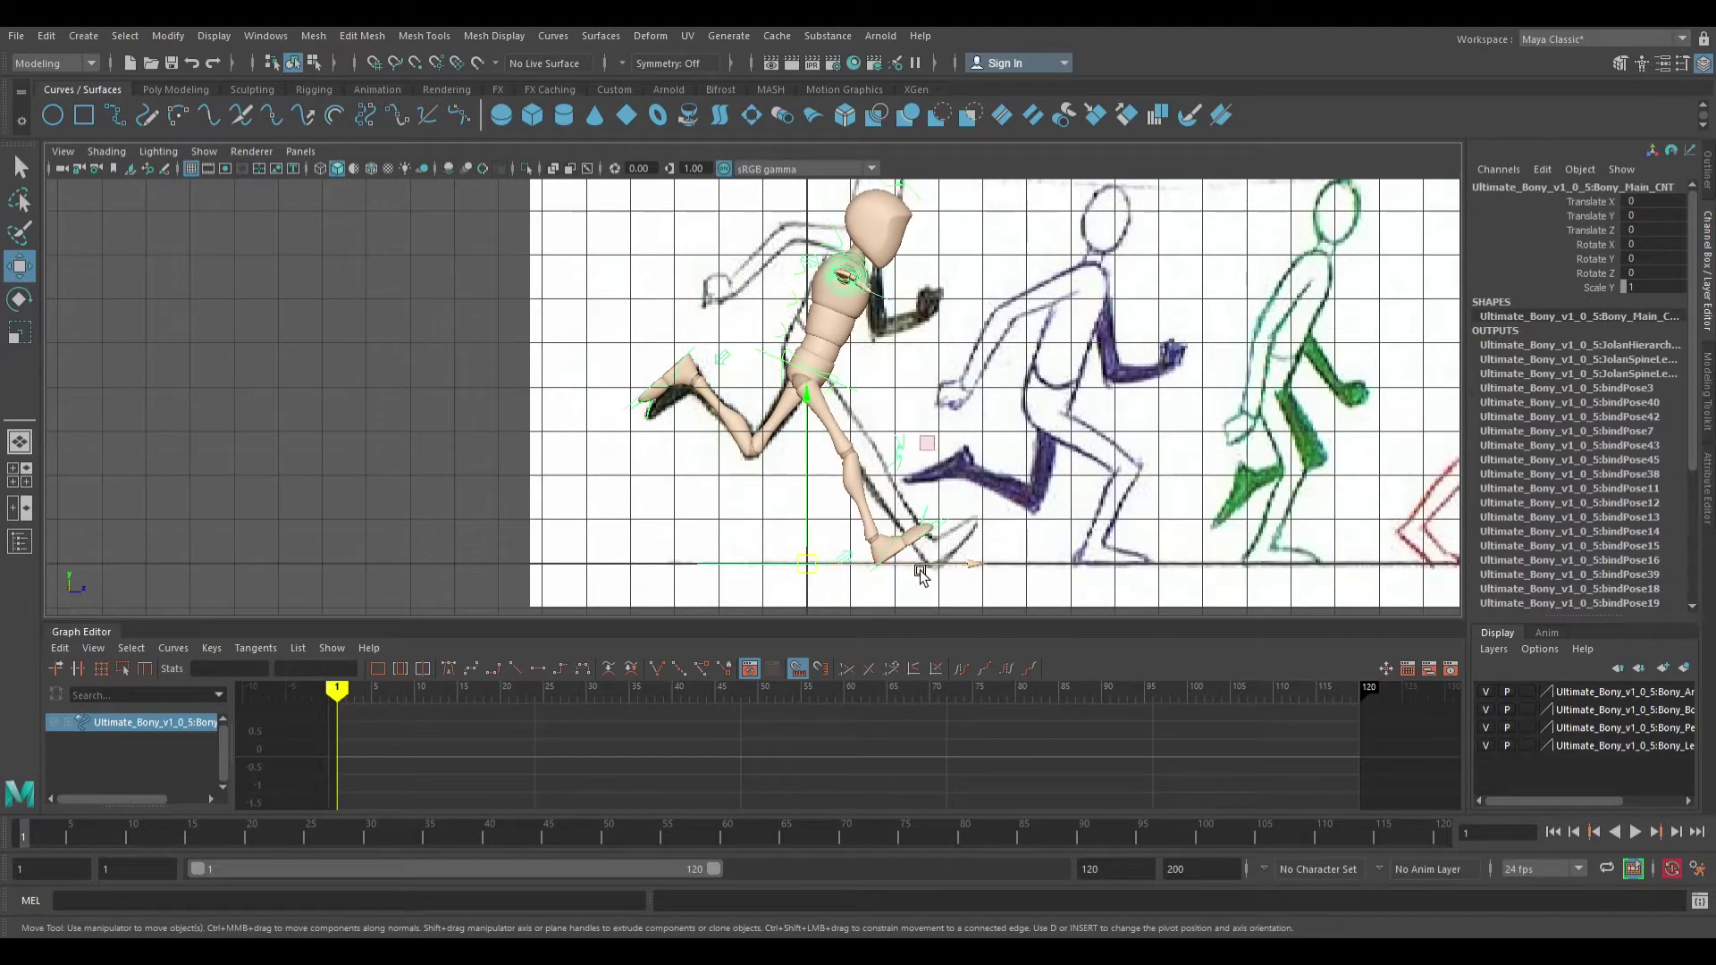
pyautogui.moveTo(980, 564); pyautogui.dragTo(1070, 549)
pyautogui.scroll(-1, 1073, 547)
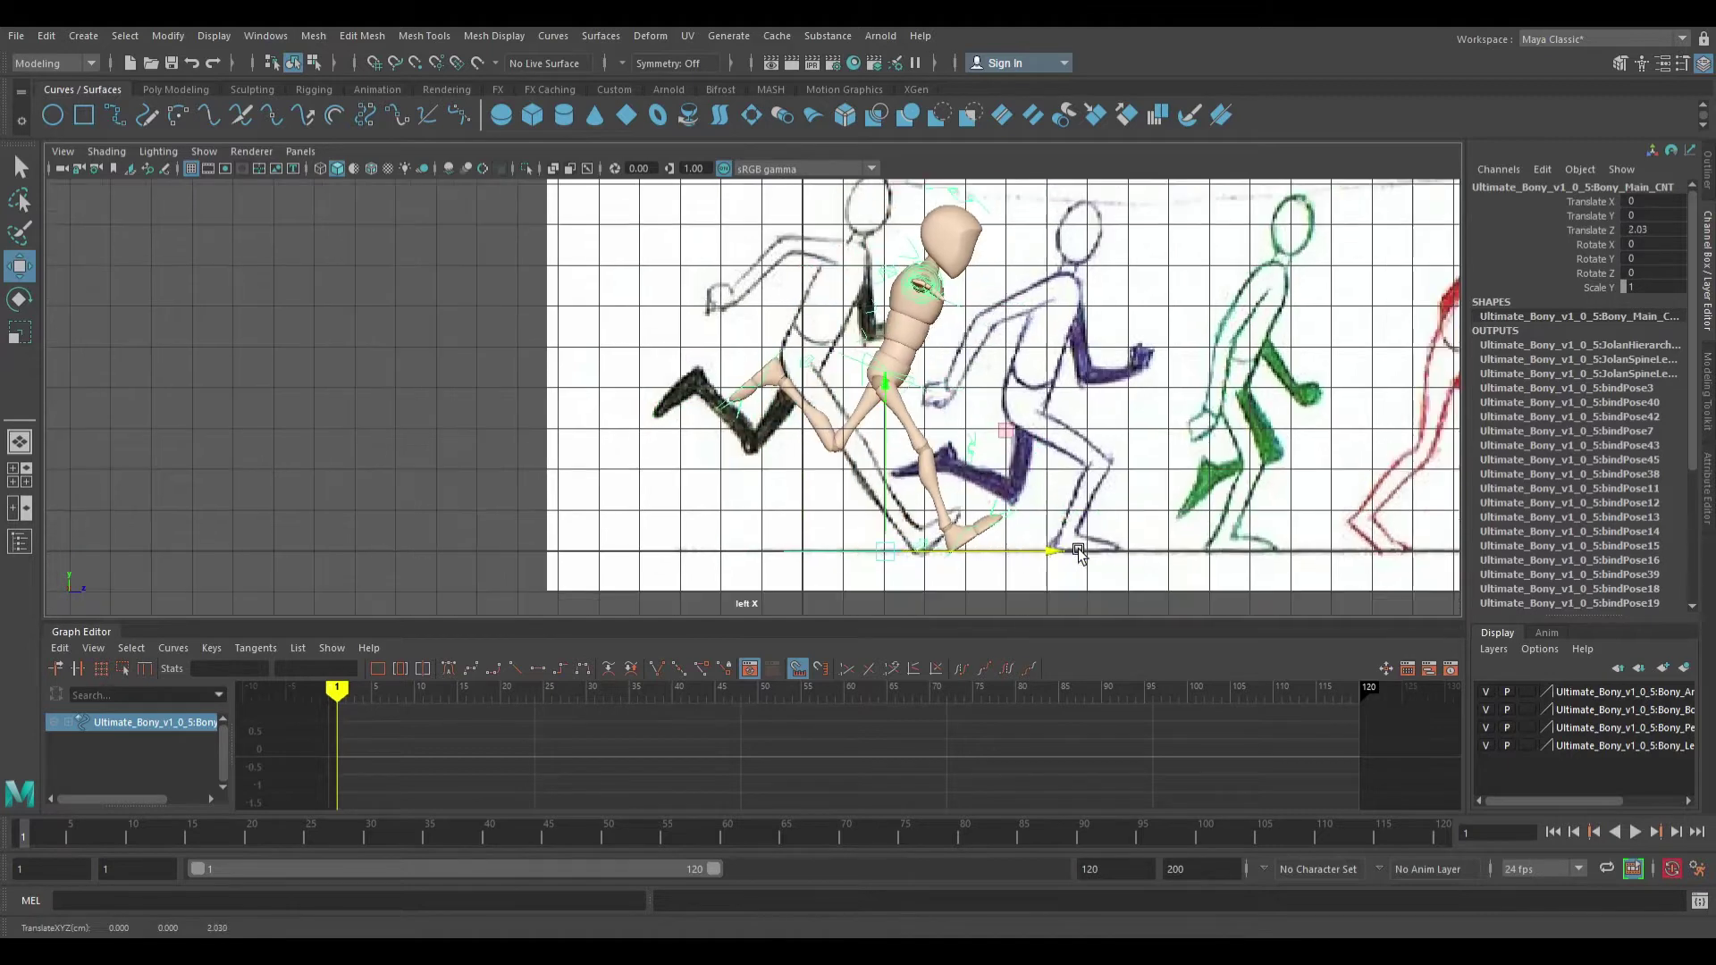
pyautogui.hotkey('ctrl', 'z')
# Shift the image plane slightly along Z to about 16.56 to align contact pose 1 with the character
pyautogui.click(1194, 417)
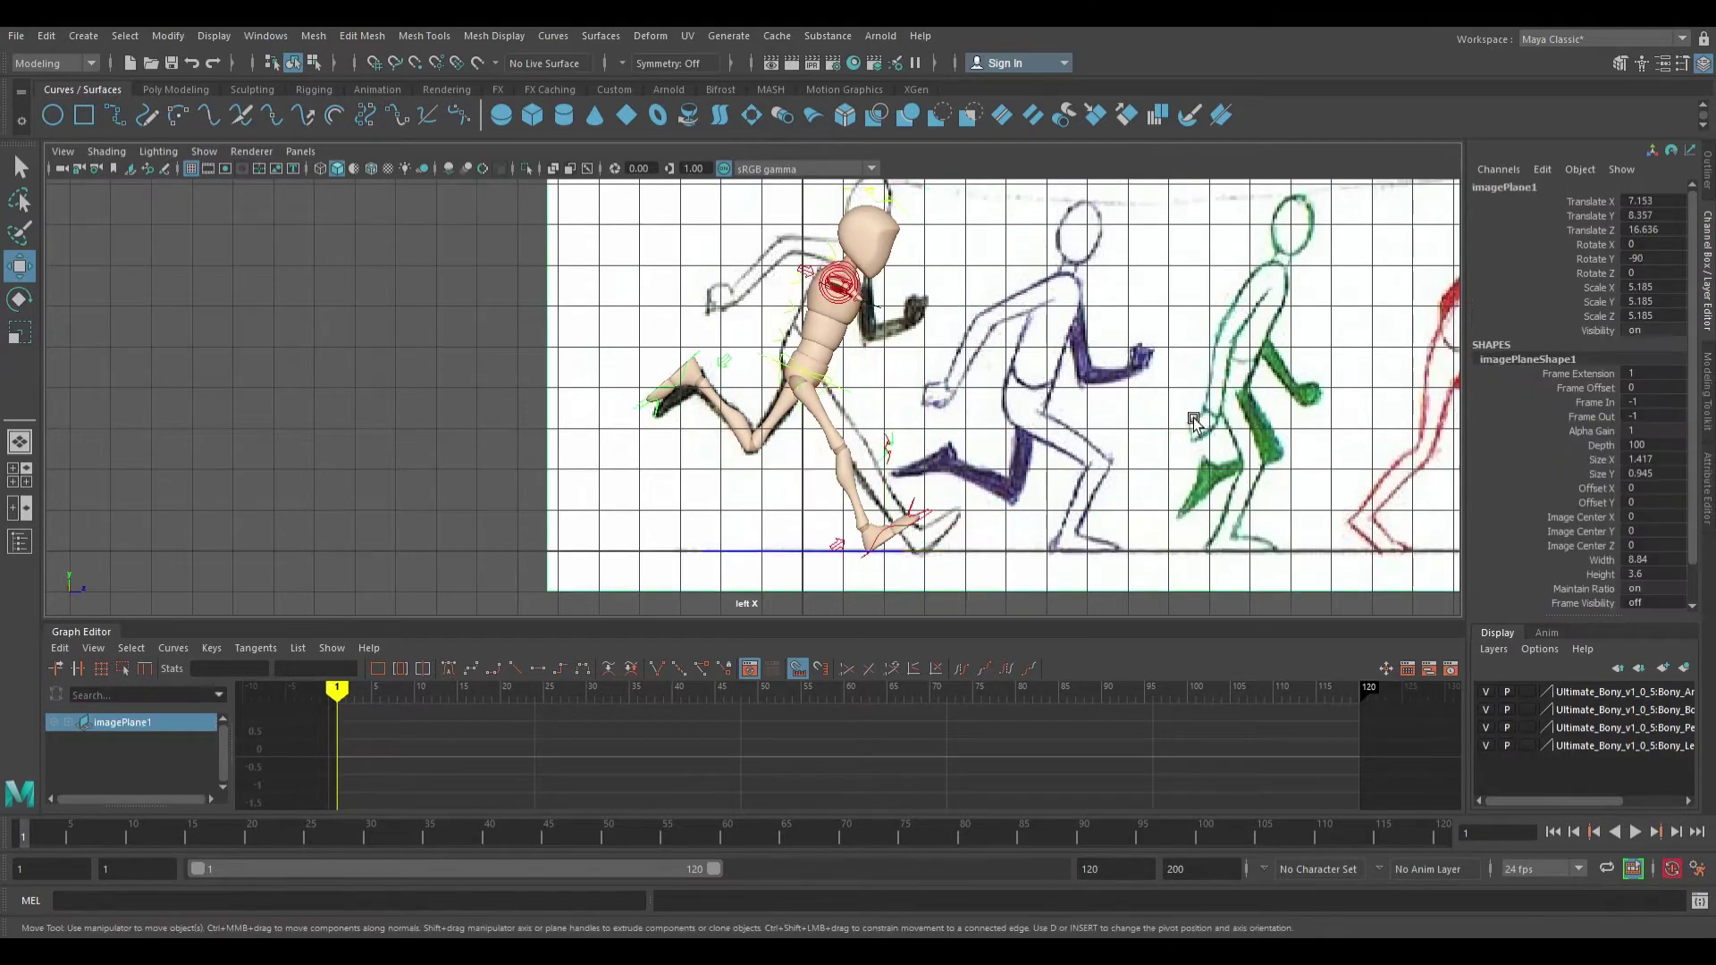
pyautogui.scroll(-2, 1182, 395)
pyautogui.scroll(-1, 1180, 395)
pyautogui.keyDown('alt'); pyautogui.moveTo(1209, 360); pyautogui.dragTo(1172, 442, button='middle'); pyautogui.keyUp('alt')
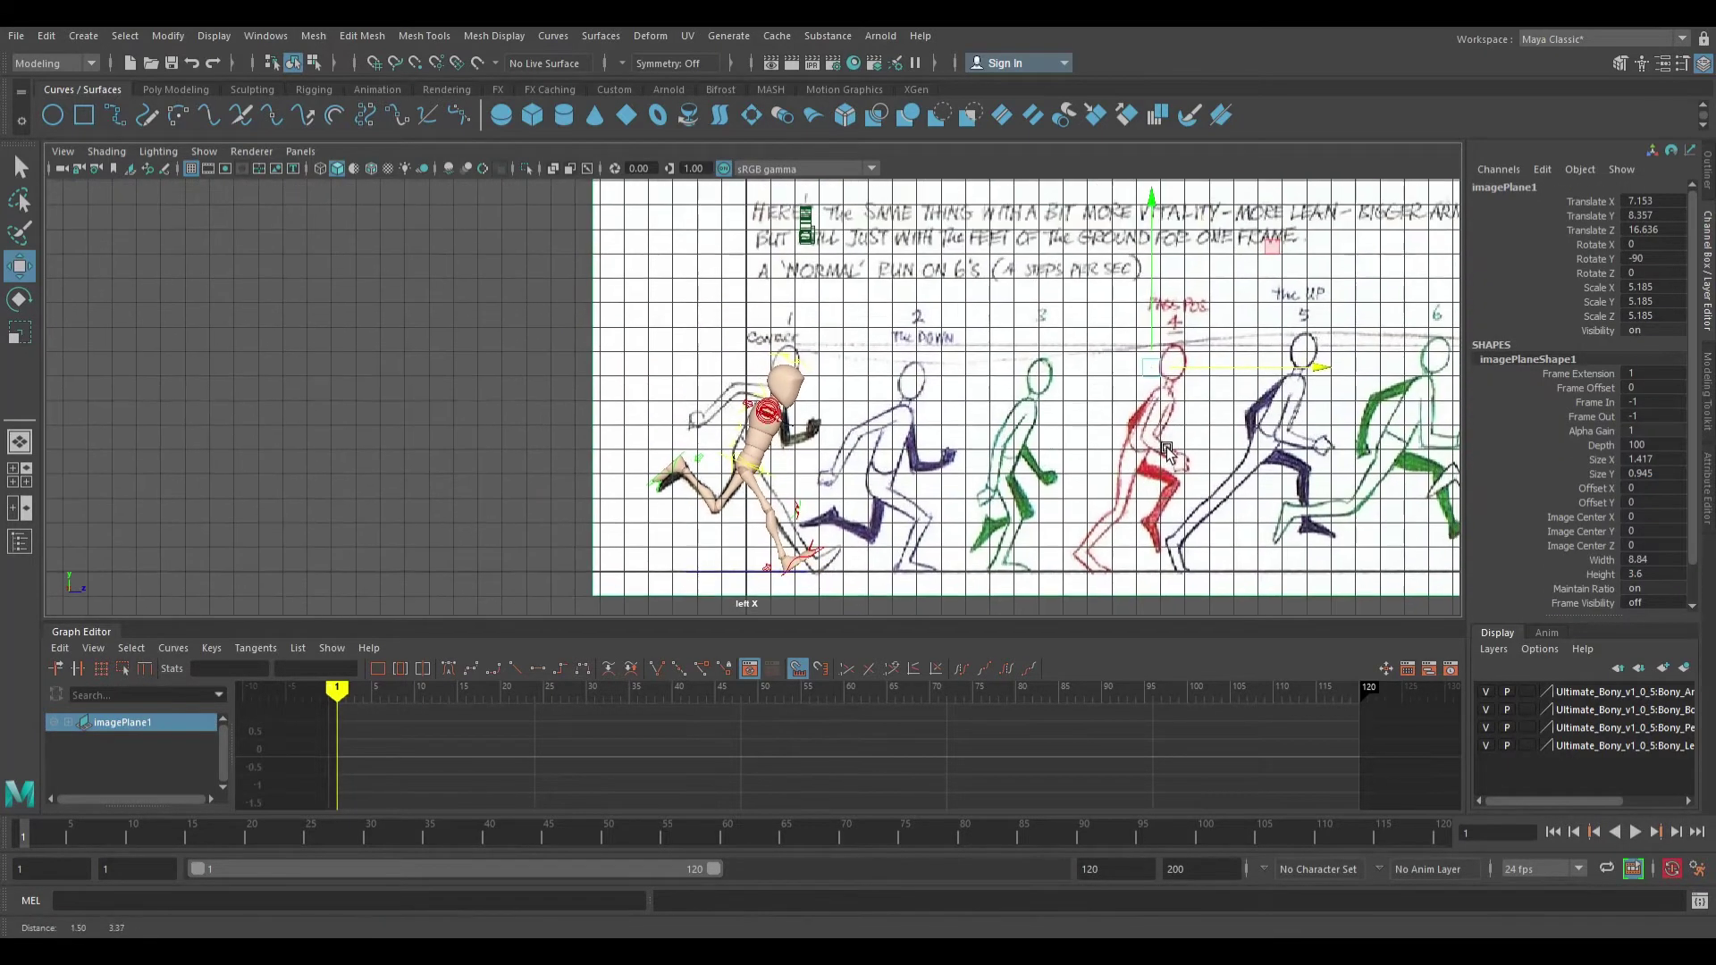
pyautogui.moveTo(1343, 378); pyautogui.dragTo(1339, 387)
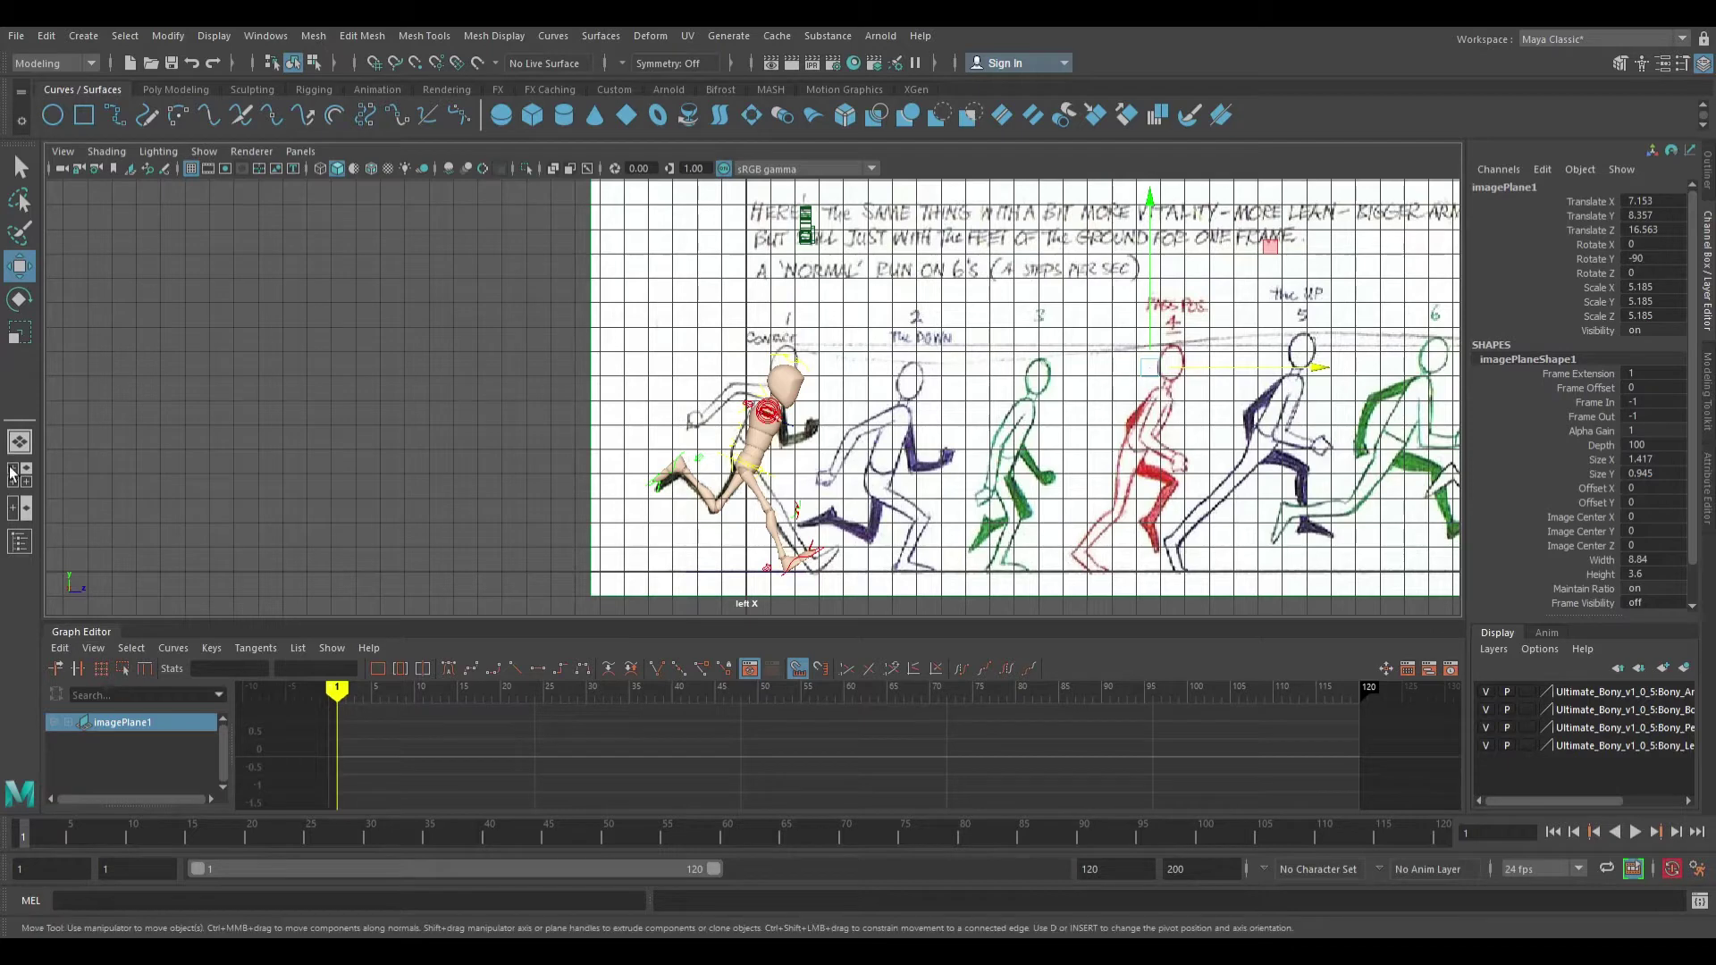
# Set up two side-by-side viewports, with the left view framed on contact pose 1 and the perspective view facing the character's front
pyautogui.click(30, 521)
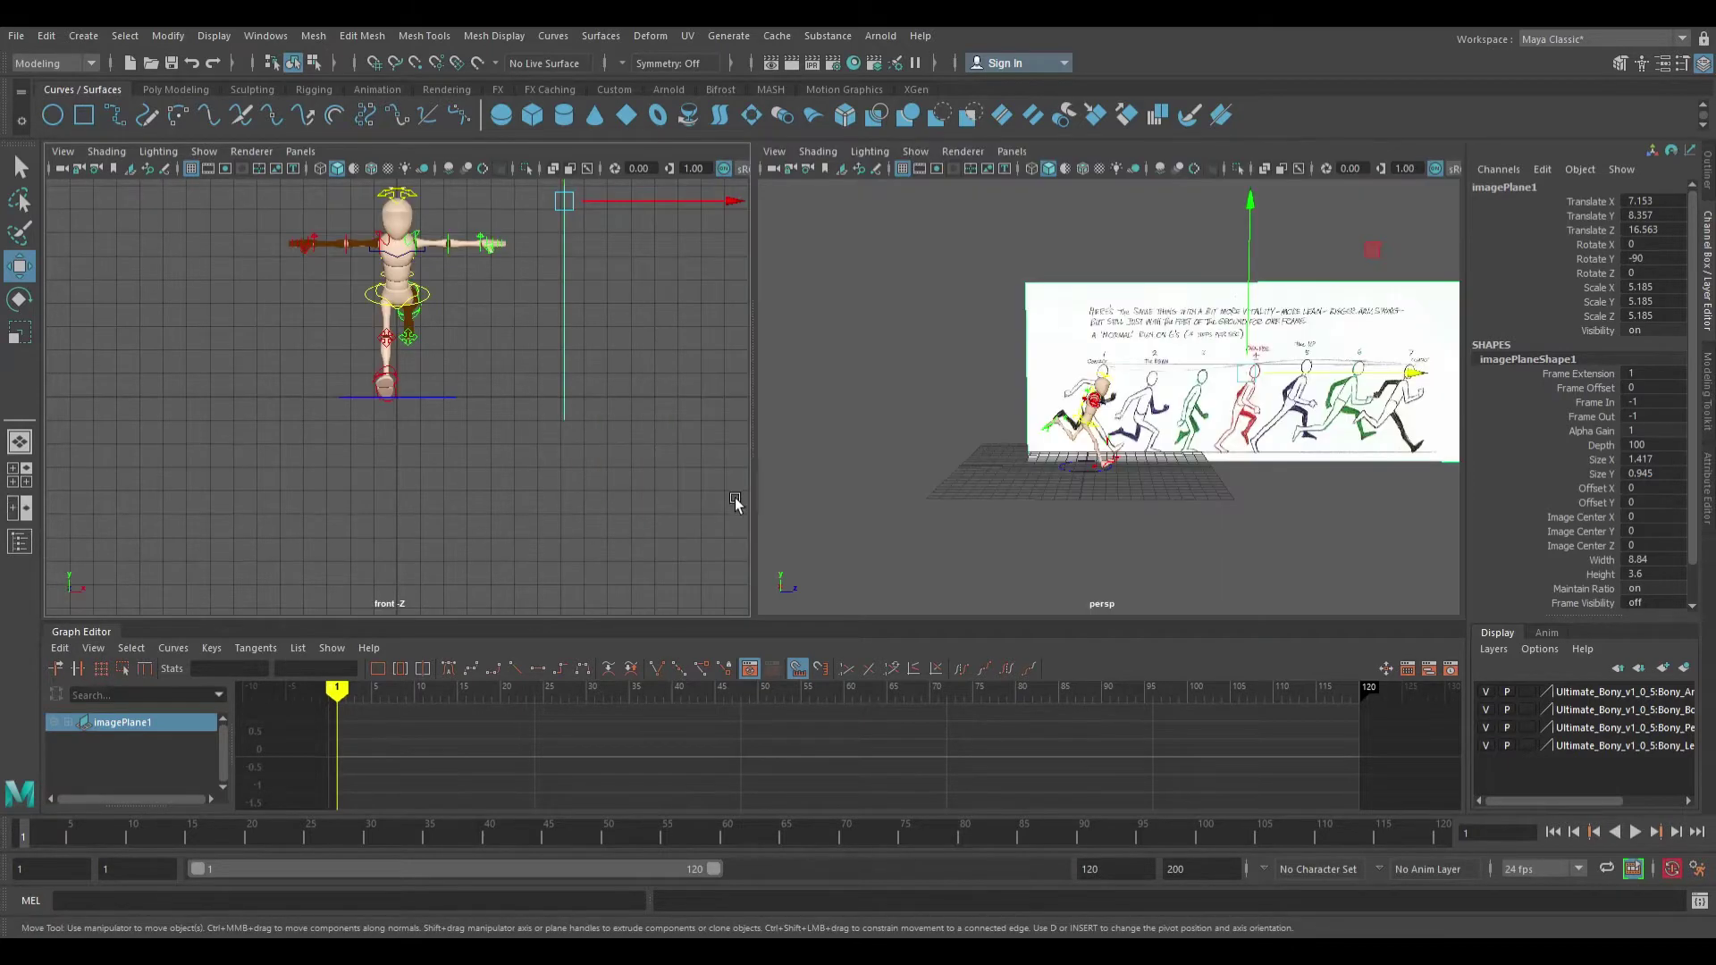
pyautogui.click(1233, 402)
pyautogui.scroll(5, 1162, 402)
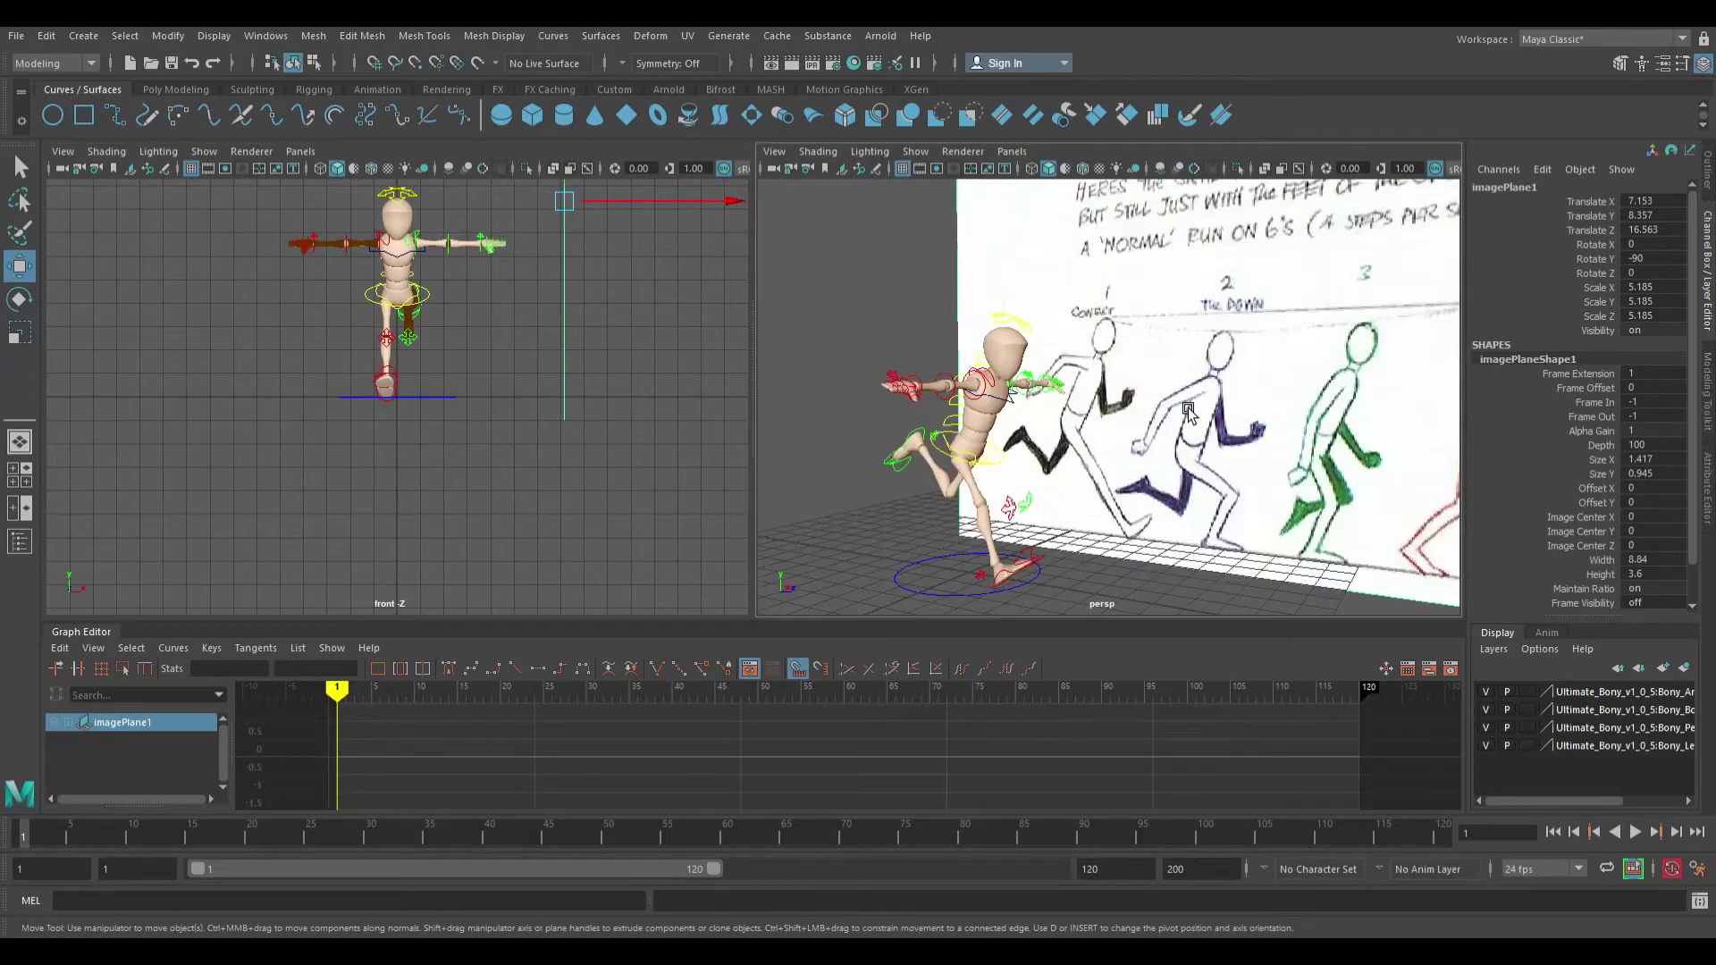
pyautogui.keyDown('alt'); pyautogui.moveTo(550, 396); pyautogui.dragTo(567, 482, button='middle'); pyautogui.keyUp('alt')
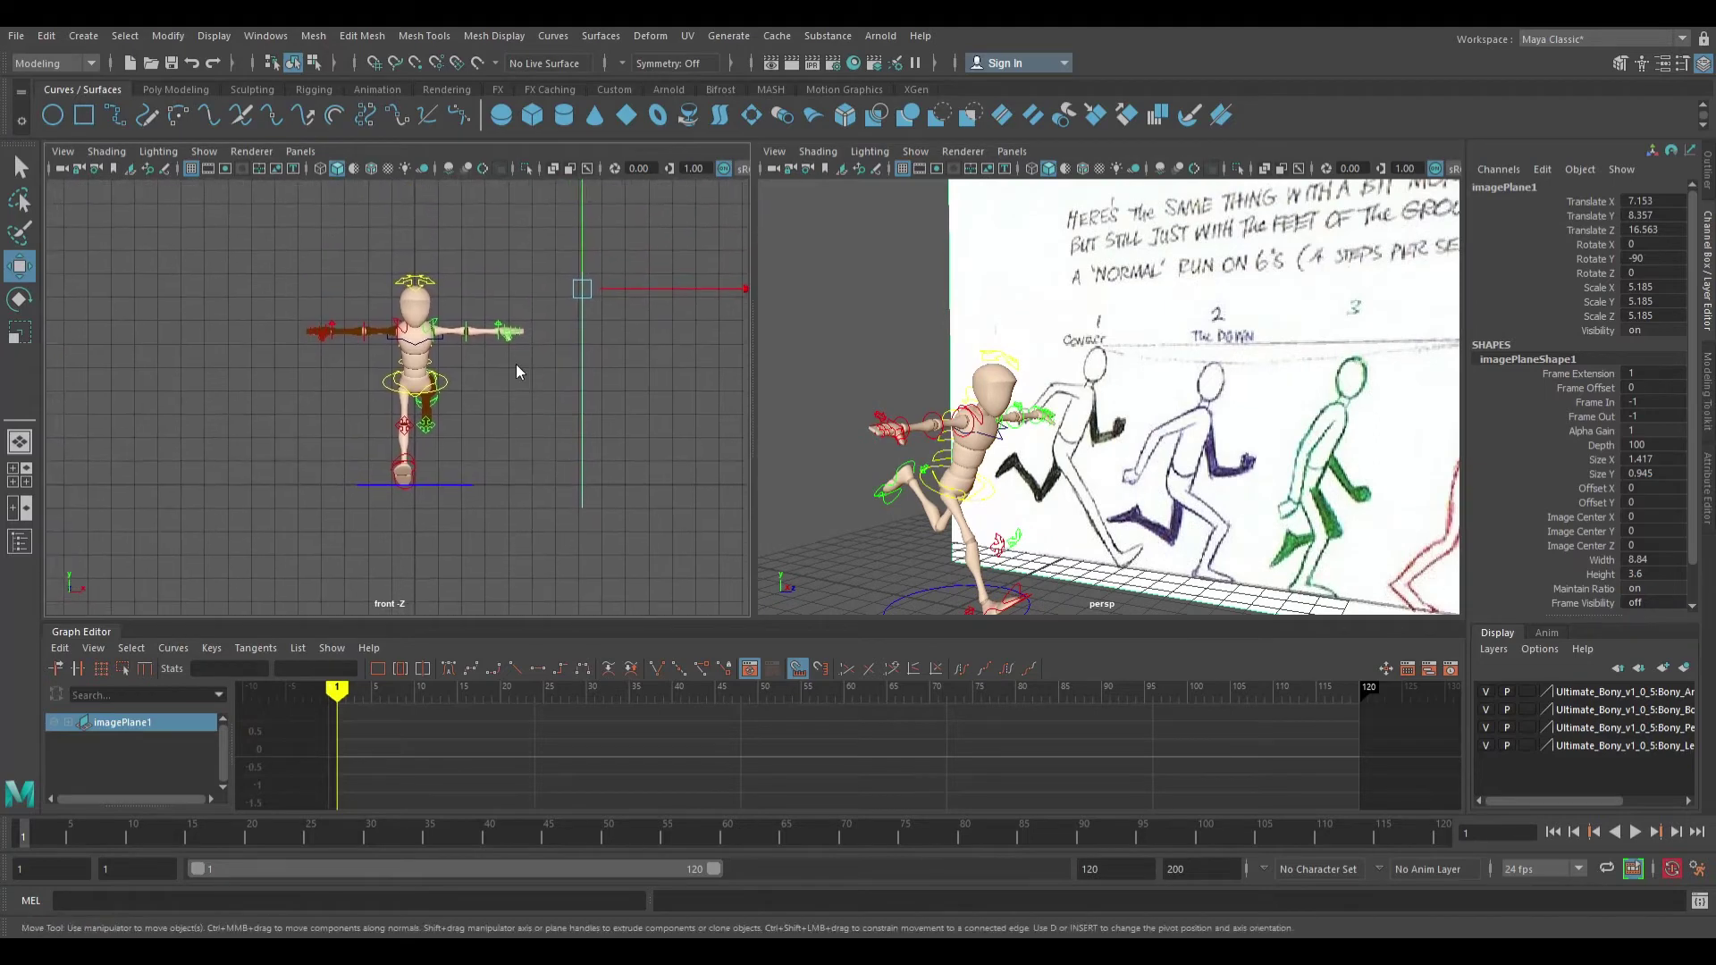
pyautogui.scroll(6, 534, 400)
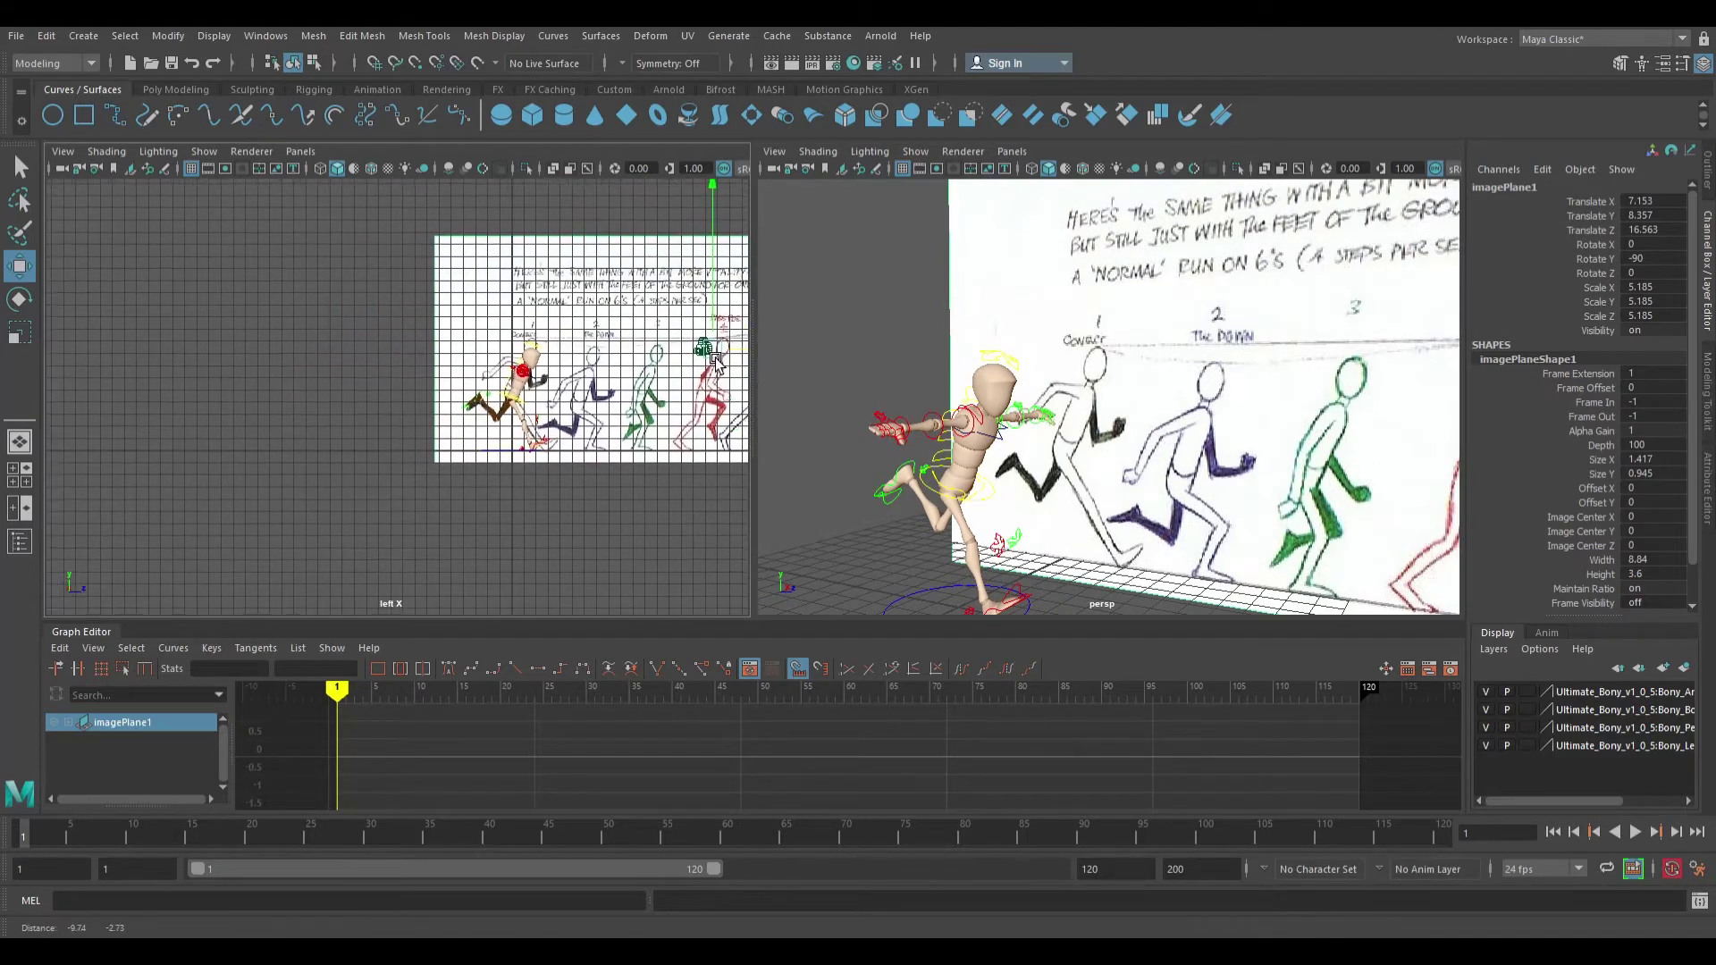
pyautogui.moveTo(535, 401)
pyautogui.keyDown('alt'); pyautogui.mouseDown(button='middle')
pyautogui.moveTo(610, 376)
pyautogui.moveTo(659, 331)
pyautogui.mouseUp(button='middle'); pyautogui.keyUp('alt')
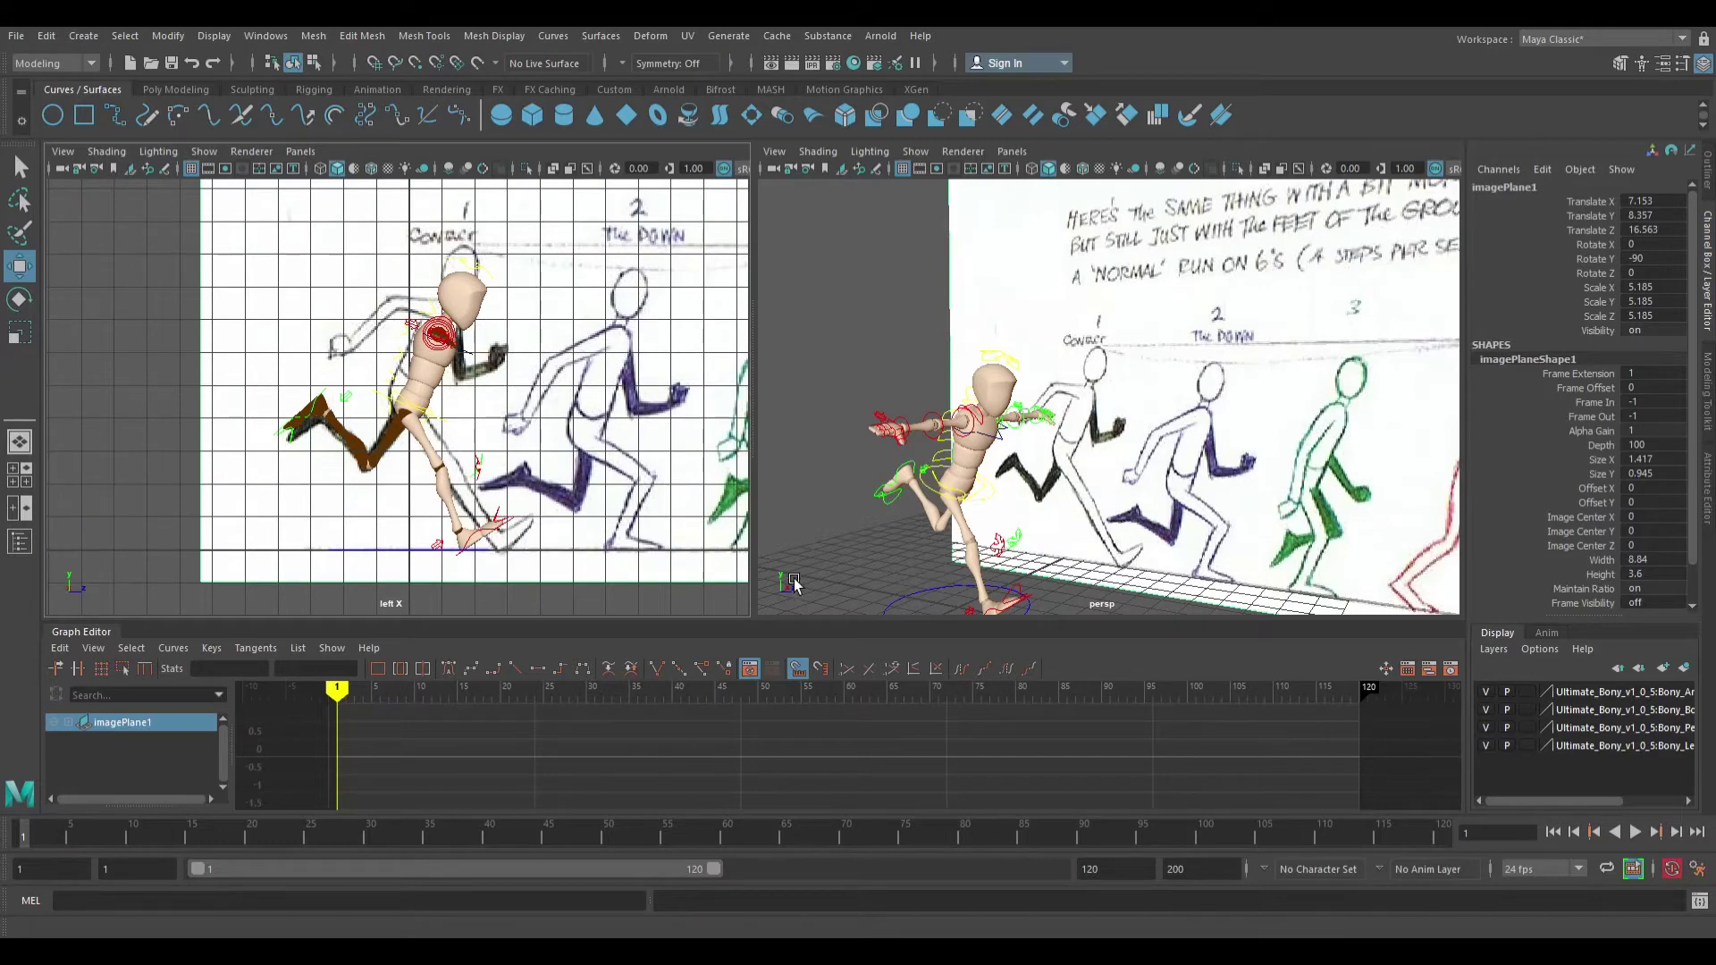
pyautogui.keyDown('alt'); pyautogui.moveTo(1154, 435); pyautogui.dragTo(1078, 407); pyautogui.keyUp('alt')
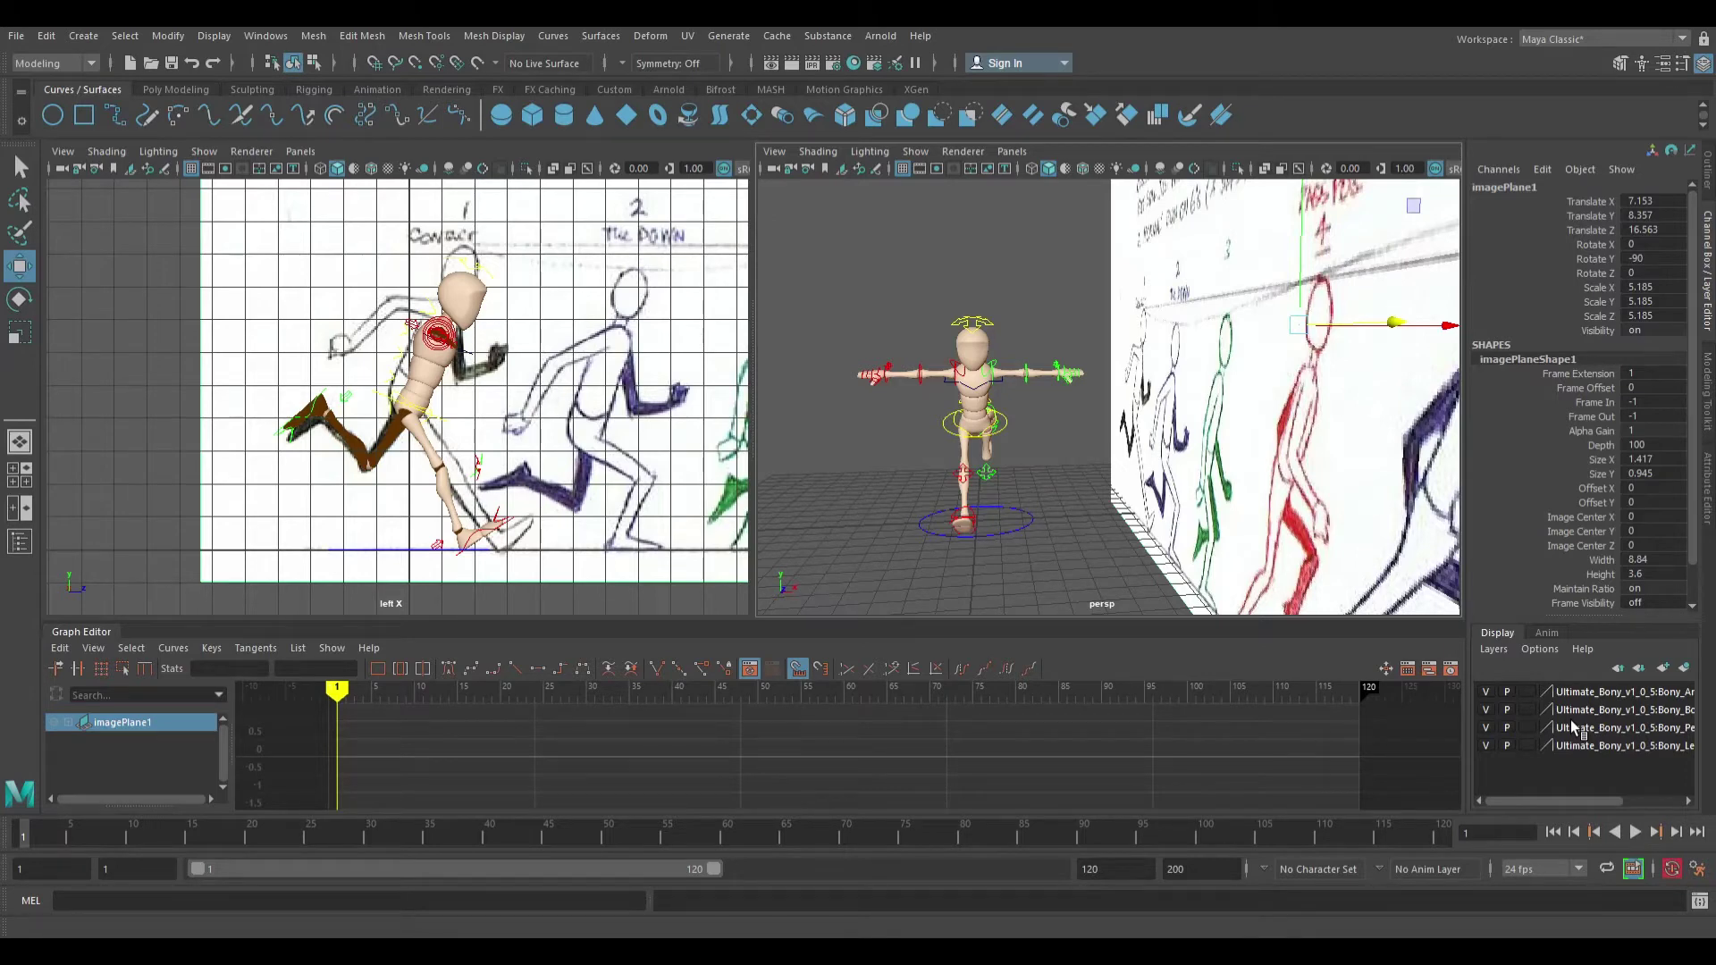
# Set a key at frame 1 on all the rig controls except the main control, and start playback
pyautogui.moveTo(818, 259); pyautogui.dragTo(1115, 594)
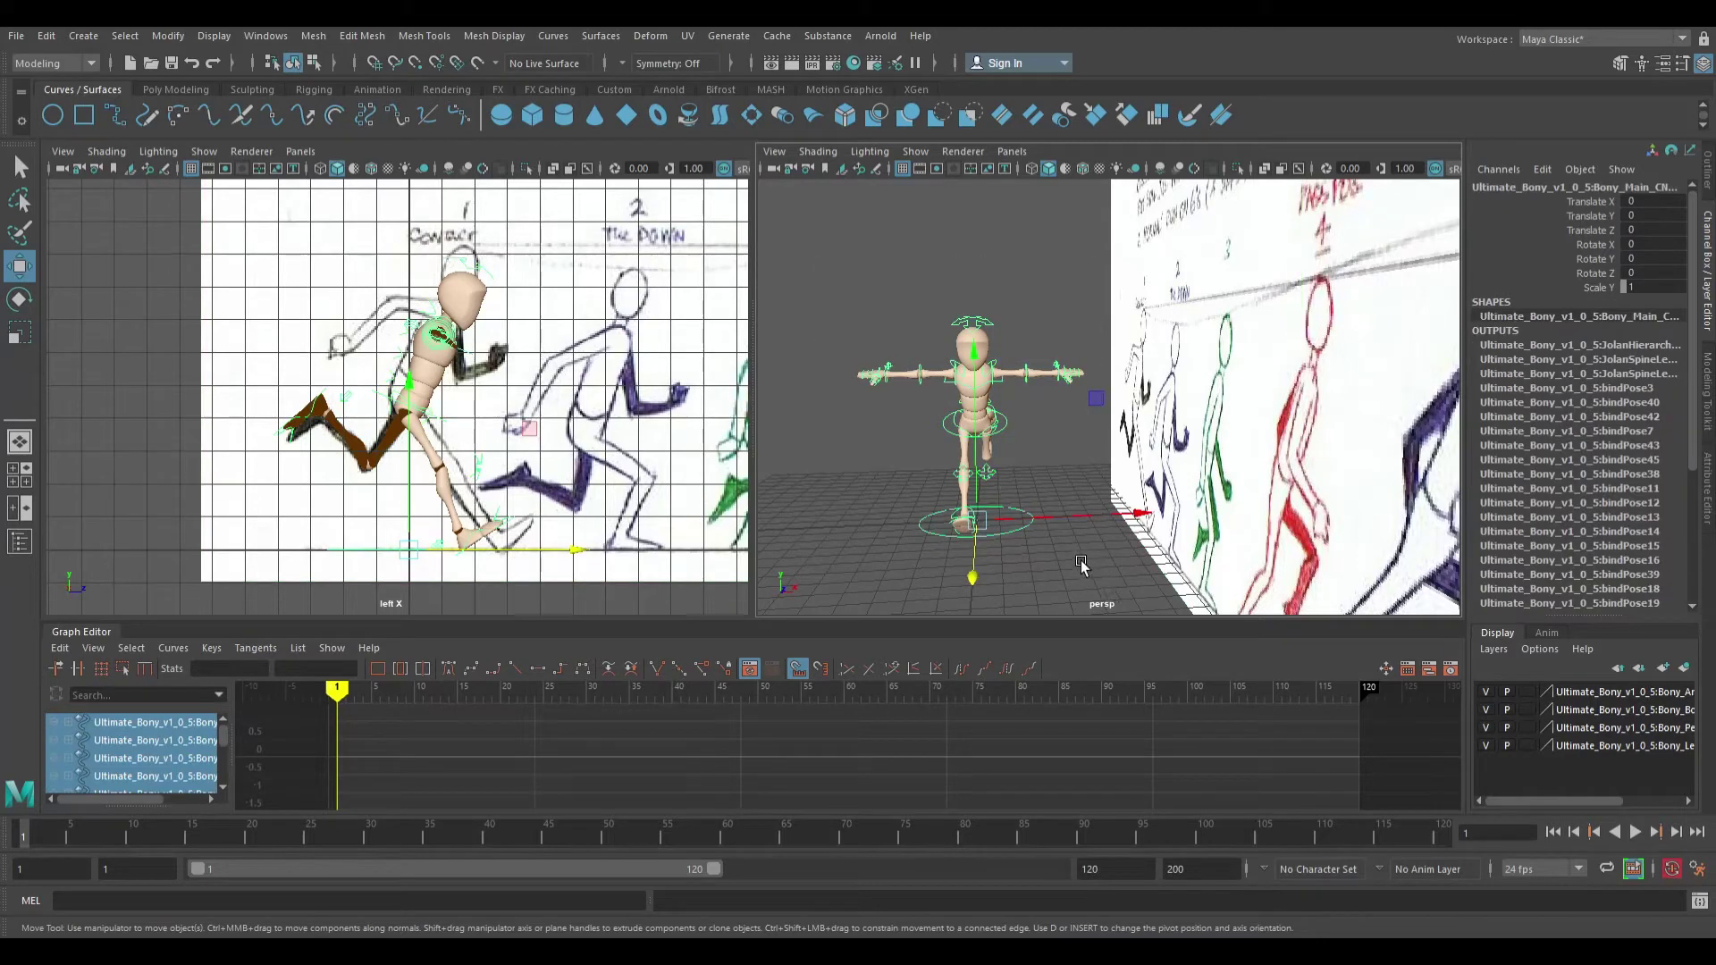
pyautogui.keyDown('ctrl'); pyautogui.click(1027, 540); pyautogui.keyUp('ctrl')
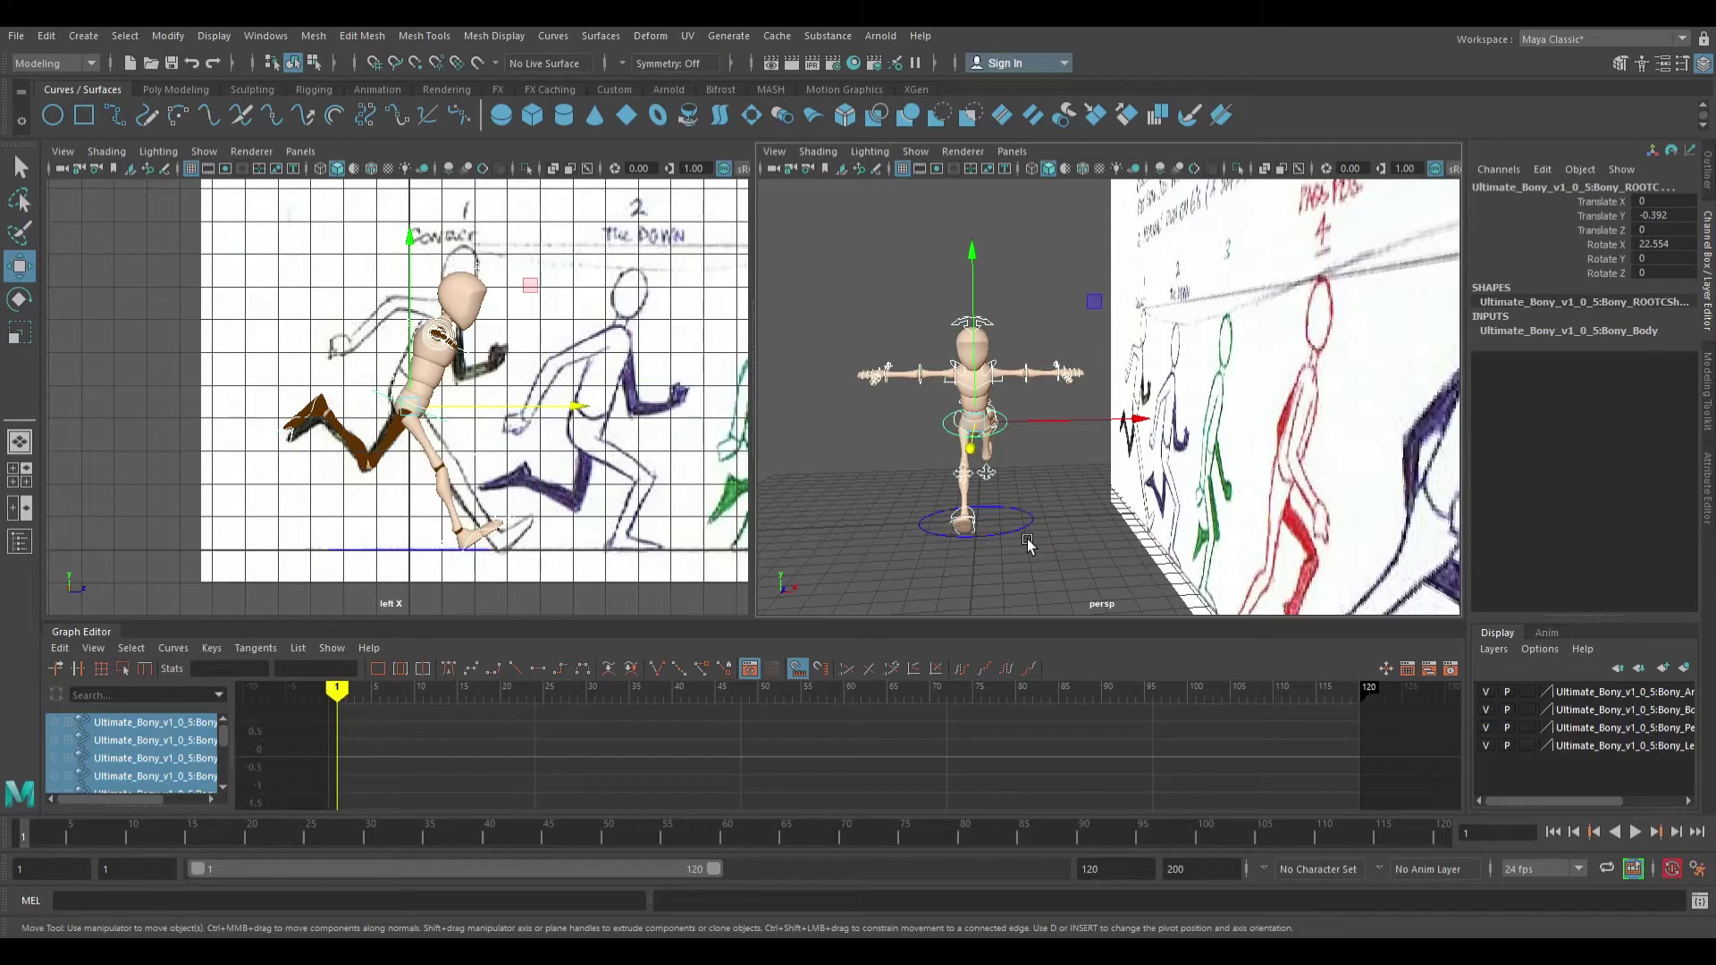
pyautogui.press('s')
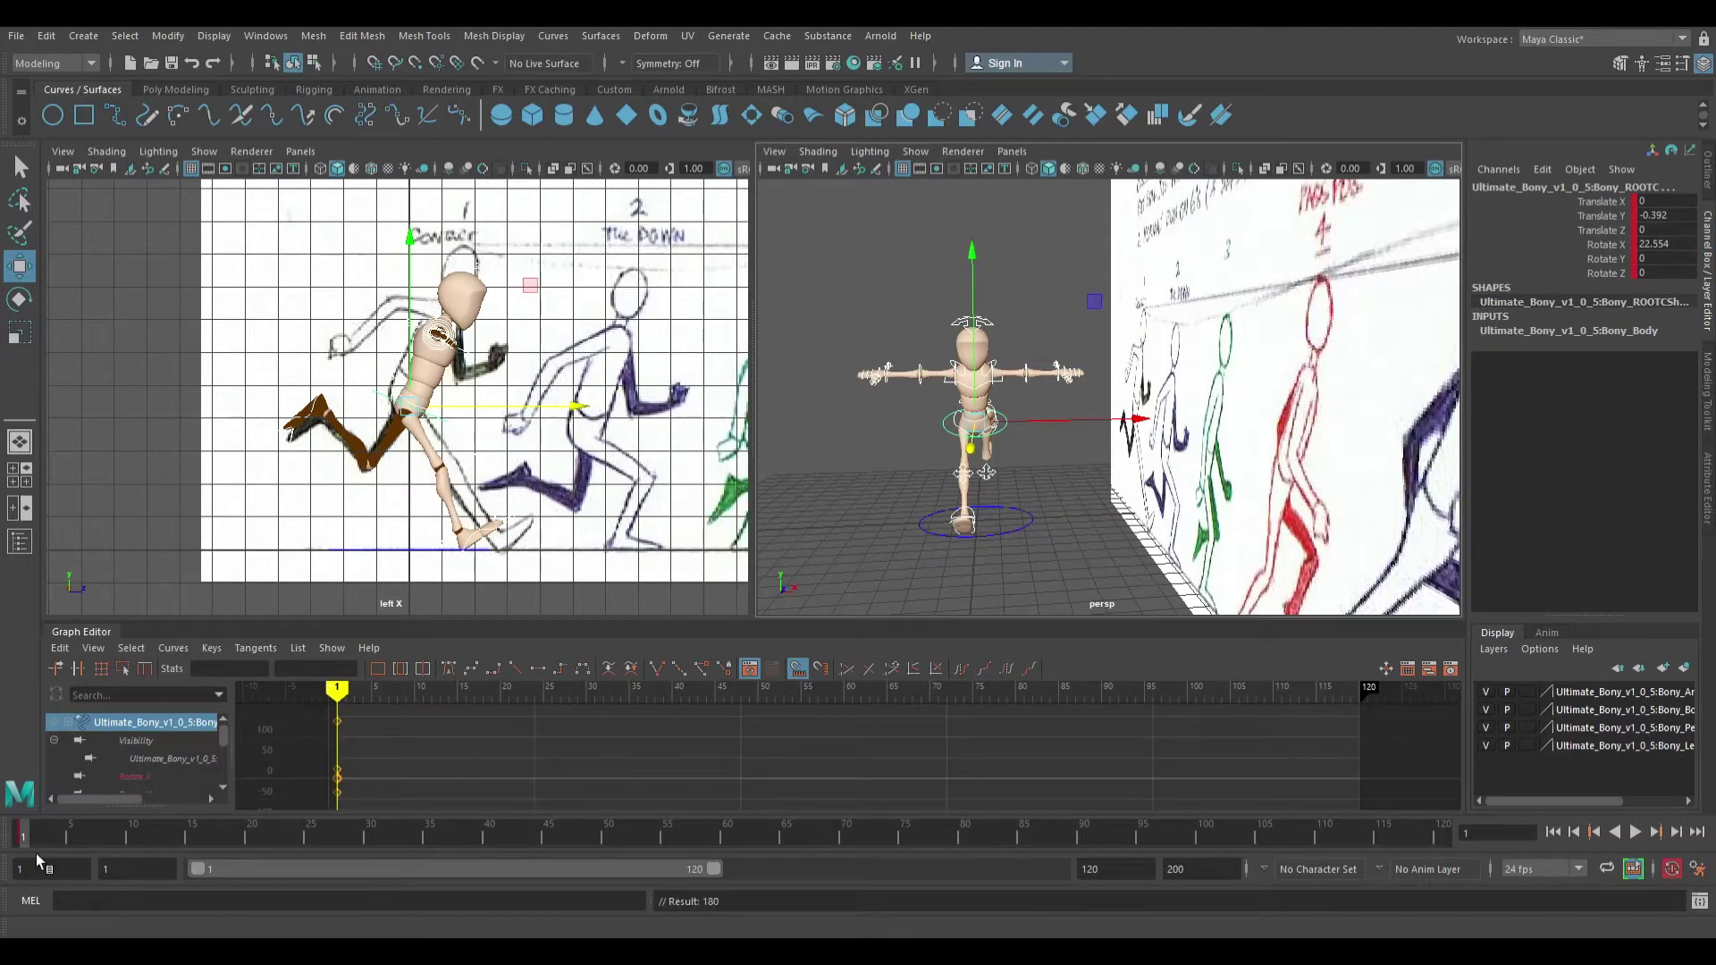
pyautogui.hotkey('alt', 'v')
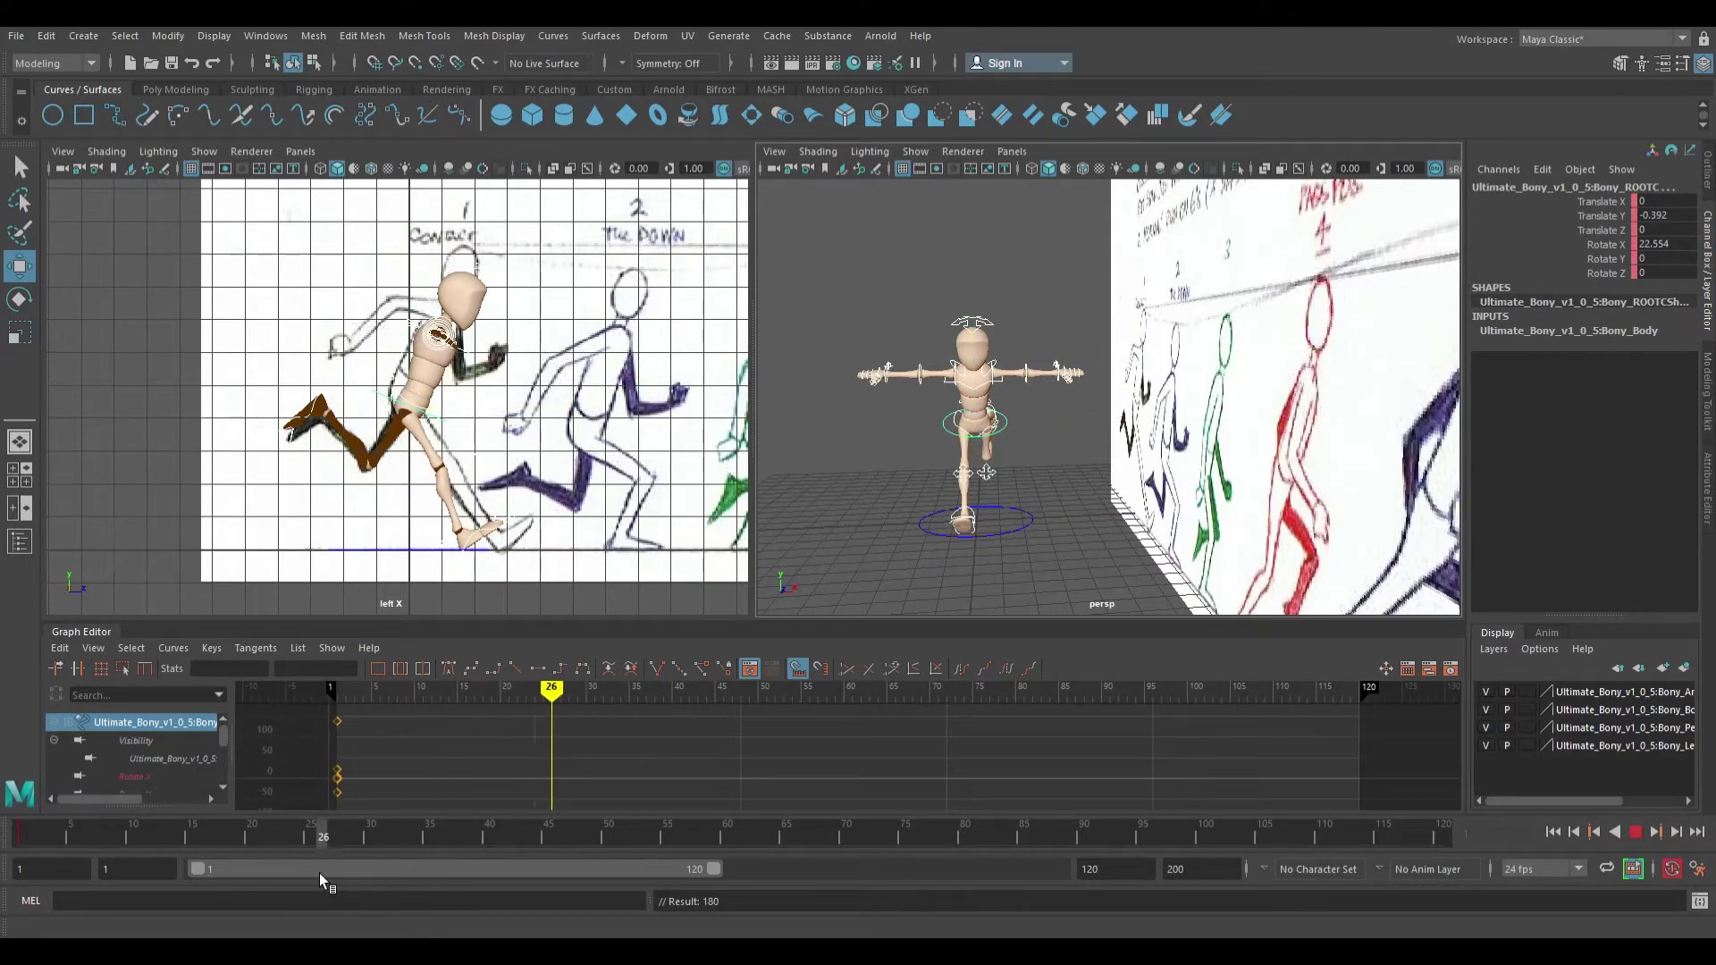
# Stop playback and examine the seven run cycle reference poses, from contact pose 1 to contact pose 7, in both views
pyautogui.hotkey('alt', 'v')
pyautogui.keyDown('alt'); pyautogui.moveTo(1007, 355); pyautogui.dragTo(1165, 389); pyautogui.keyUp('alt')
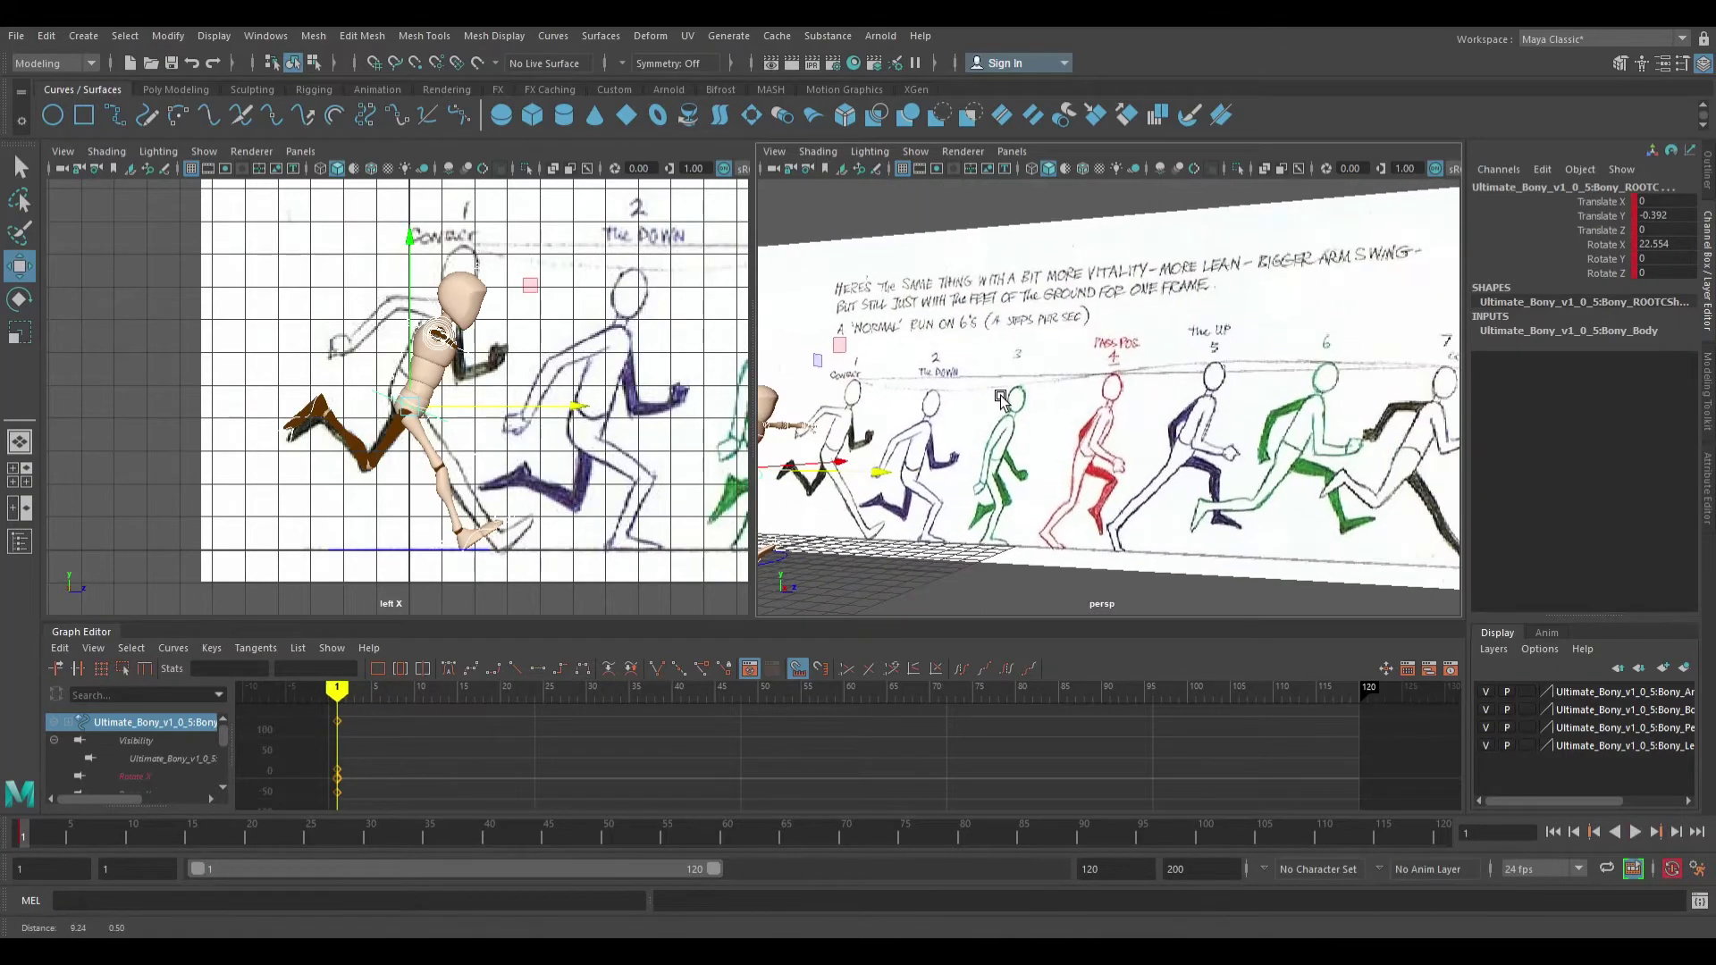
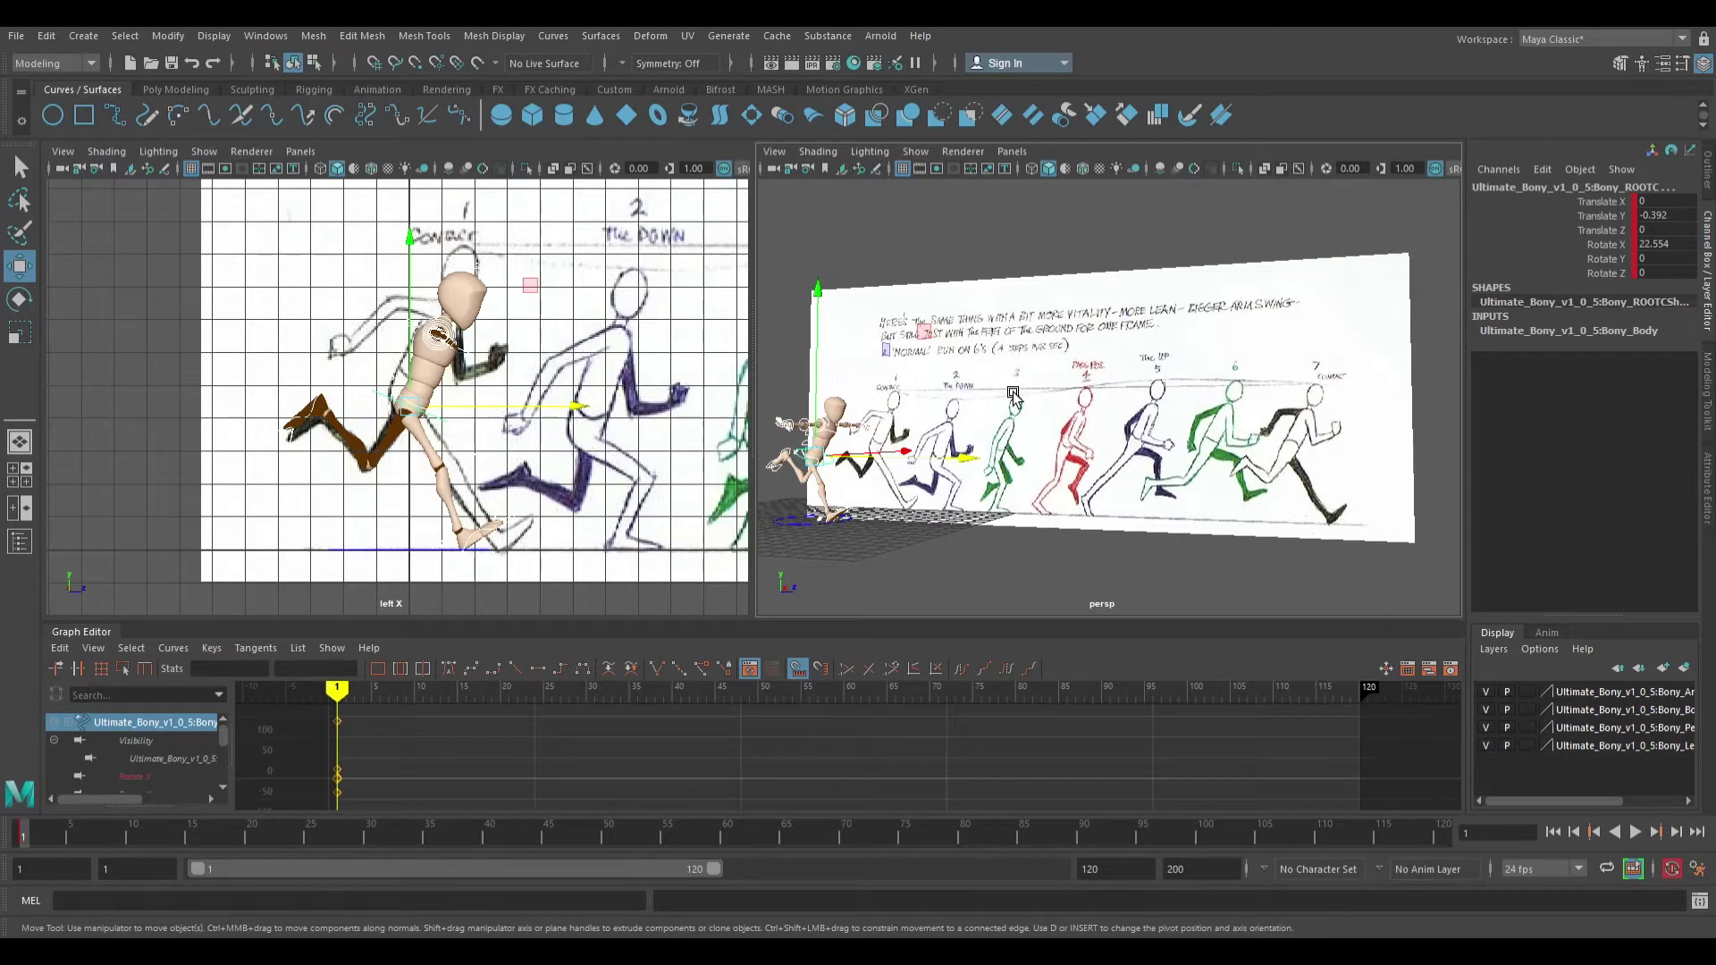
pyautogui.scroll(3, 1014, 397)
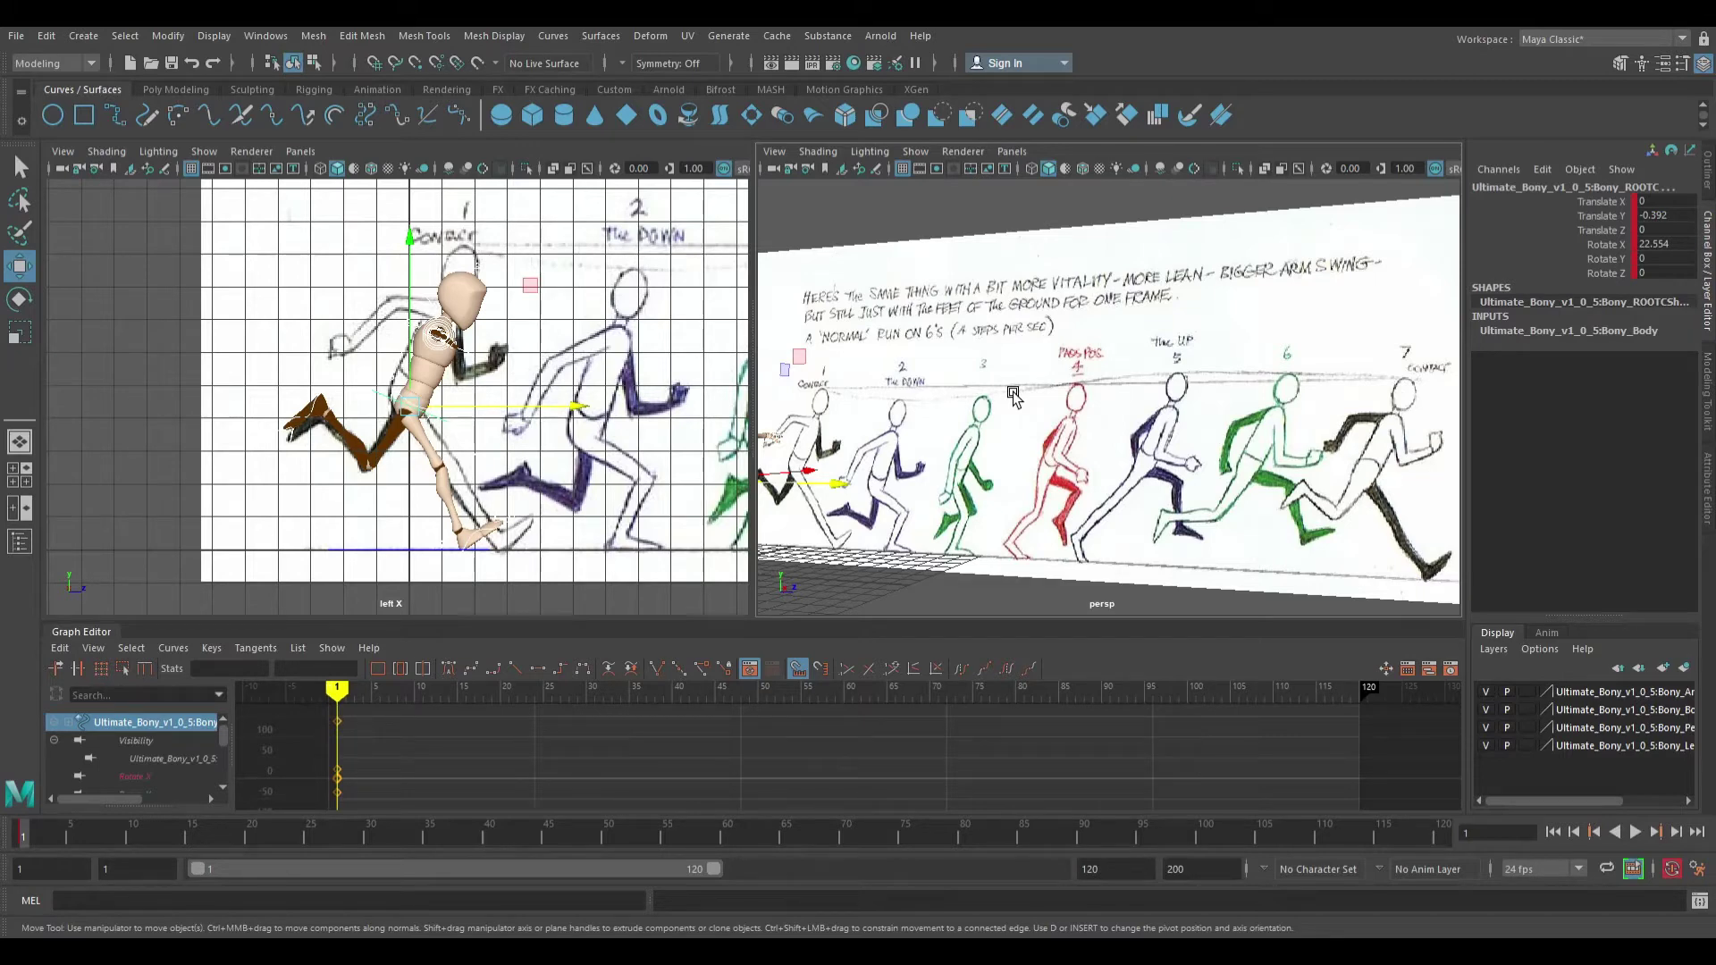
pyautogui.keyDown('alt'); pyautogui.moveTo(967, 407); pyautogui.dragTo(974, 409); pyautogui.keyUp('alt')
pyautogui.scroll(-2, 566, 364)
pyautogui.keyDown('alt'); pyautogui.moveTo(566, 365); pyautogui.dragTo(558, 396, button='middle'); pyautogui.keyUp('alt')
pyautogui.keyDown('alt'); pyautogui.moveTo(664, 366); pyautogui.dragTo(204, 326, button='middle'); pyautogui.keyUp('alt')
pyautogui.keyDown('alt'); pyautogui.moveTo(716, 341); pyautogui.dragTo(389, 384, button='middle'); pyautogui.keyUp('alt')
pyautogui.scroll(2, 528, 366)
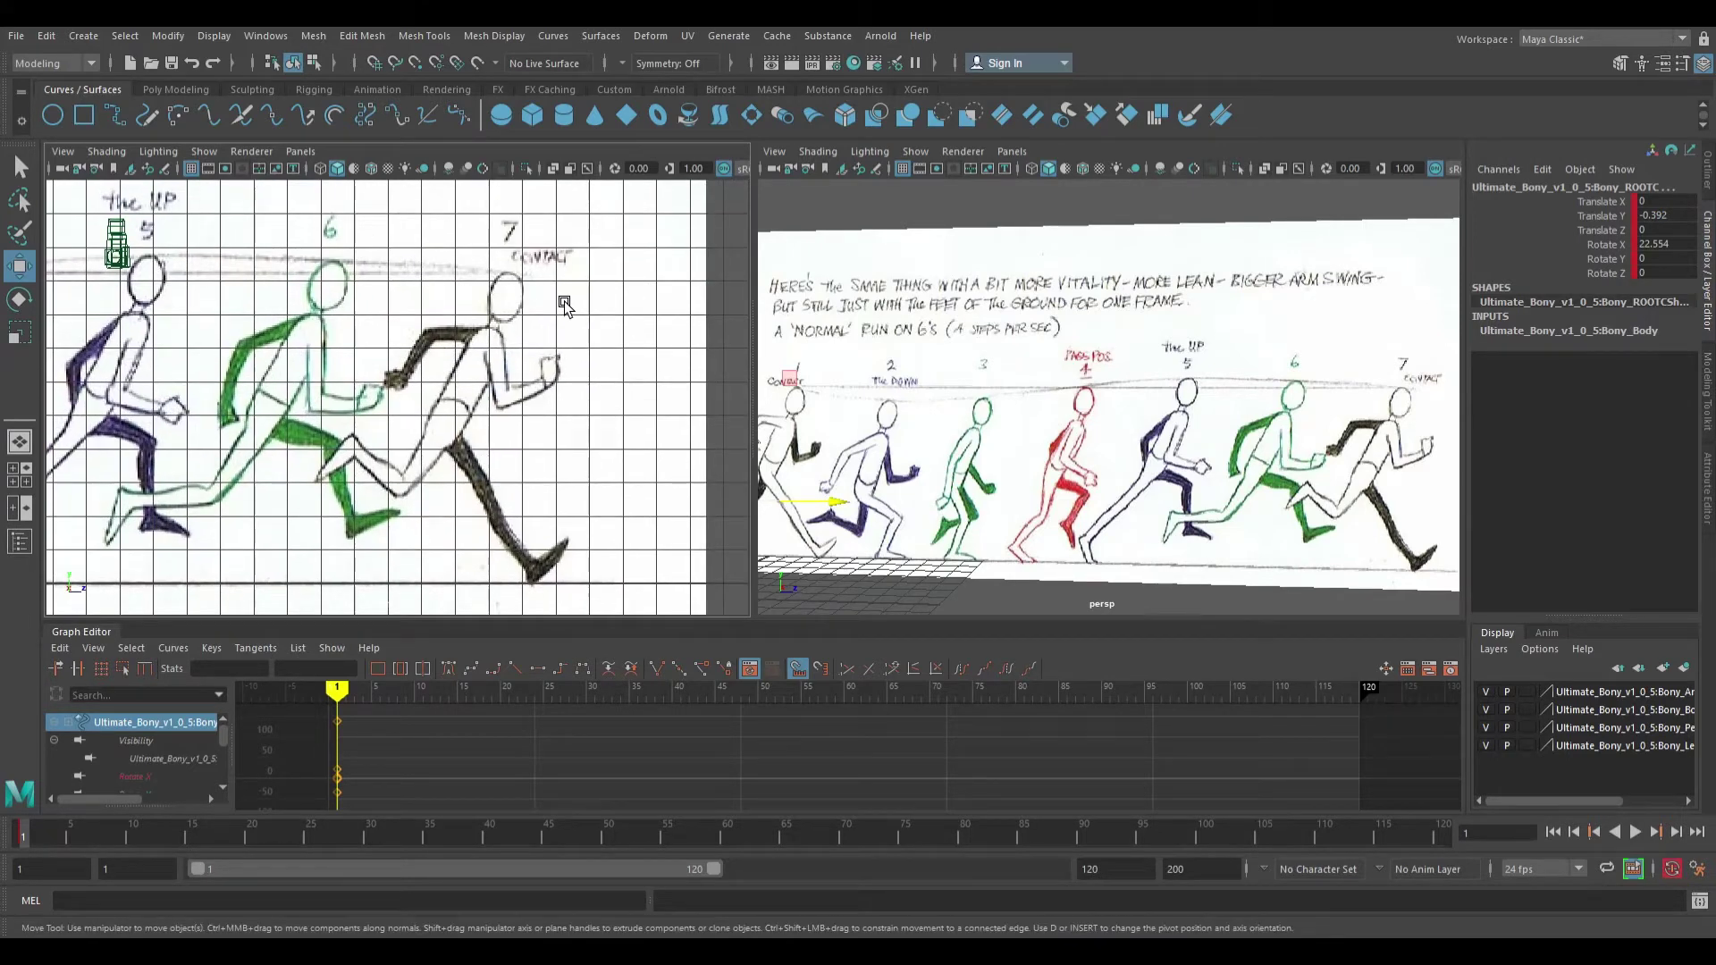
pyautogui.scroll(-5, 564, 306)
pyautogui.keyDown('alt'); pyautogui.moveTo(510, 396); pyautogui.dragTo(575, 391, button='middle'); pyautogui.keyUp('alt')
pyautogui.scroll(5, 575, 390)
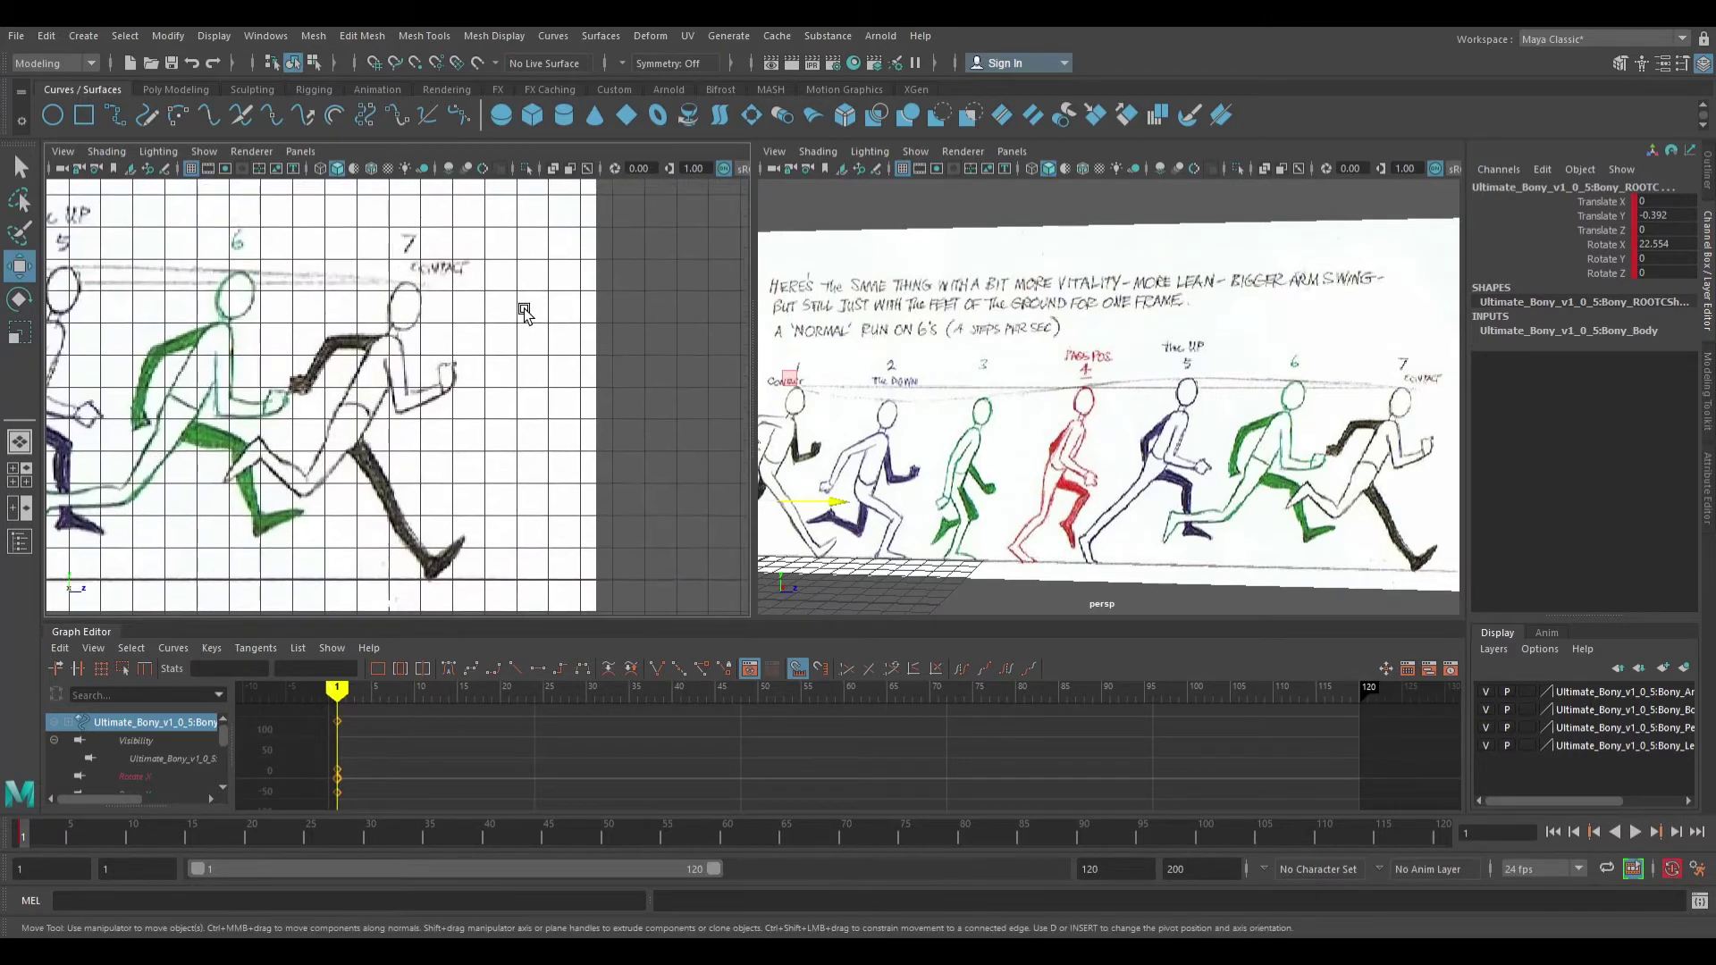
pyautogui.keyDown('alt'); pyautogui.moveTo(677, 341); pyautogui.dragTo(377, 336, button='middle'); pyautogui.keyUp('alt')
pyautogui.scroll(-3, 529, 323)
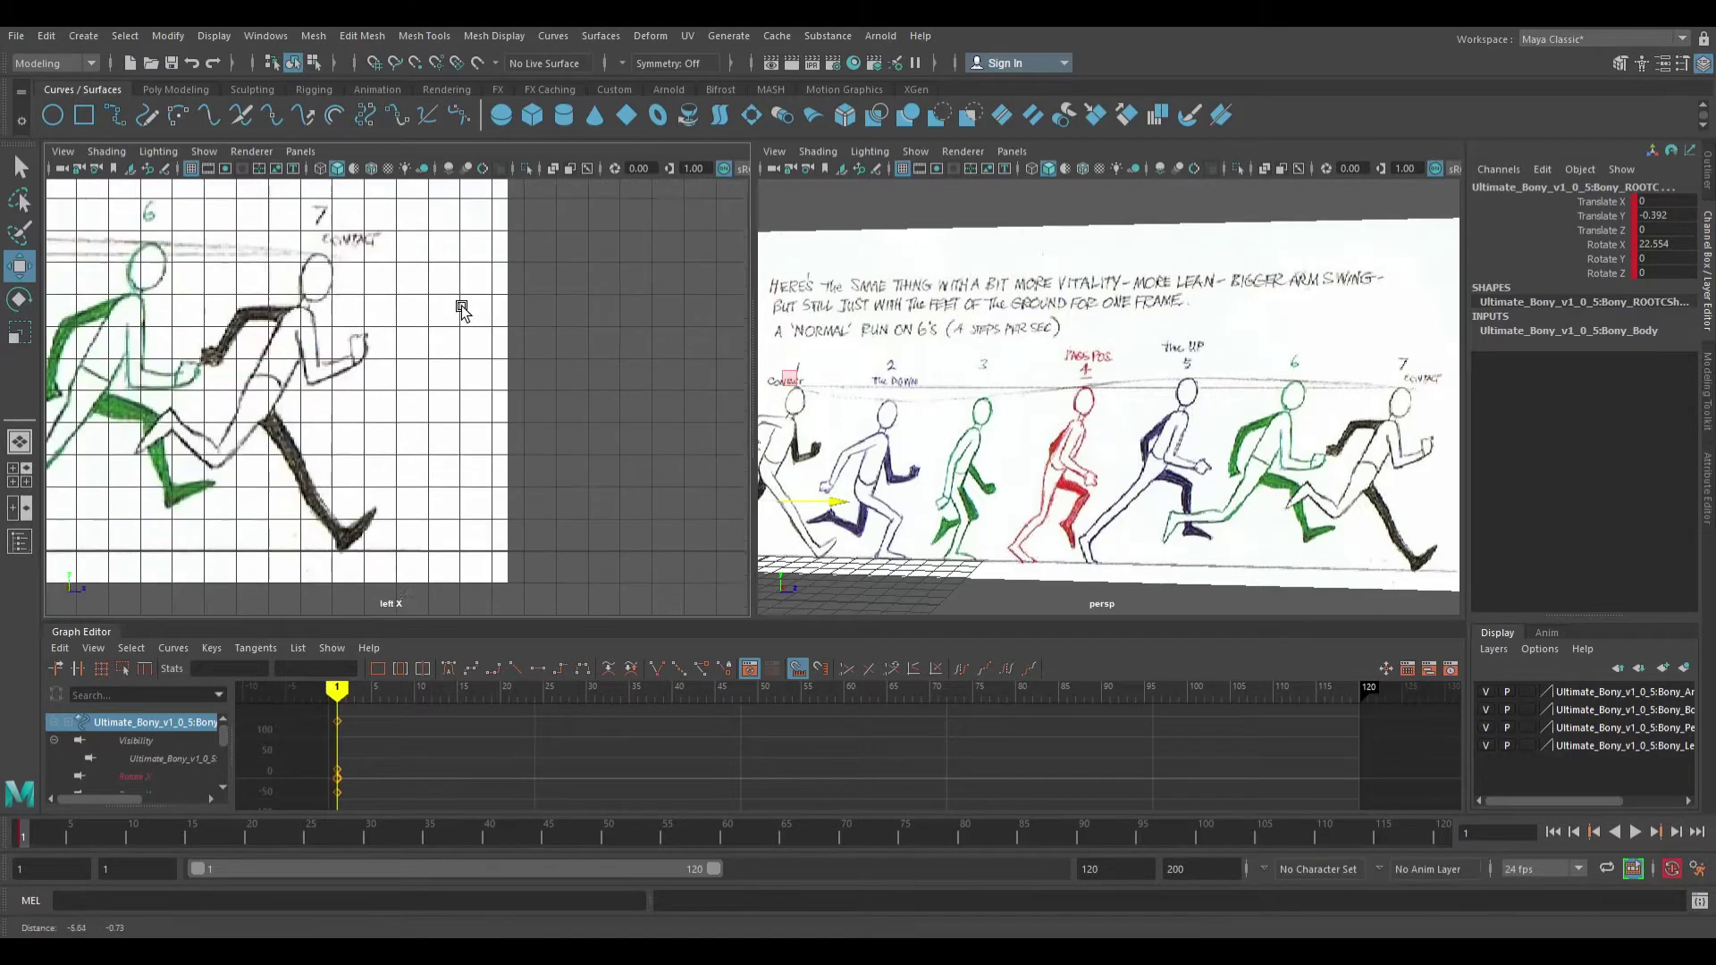
pyautogui.scroll(-2, 530, 323)
pyautogui.moveTo(192, 337)
pyautogui.keyDown('alt'); pyautogui.mouseDown(button='middle')
pyautogui.moveTo(632, 326)
pyautogui.moveTo(690, 299)
pyautogui.mouseUp(button='middle'); pyautogui.keyUp('alt')
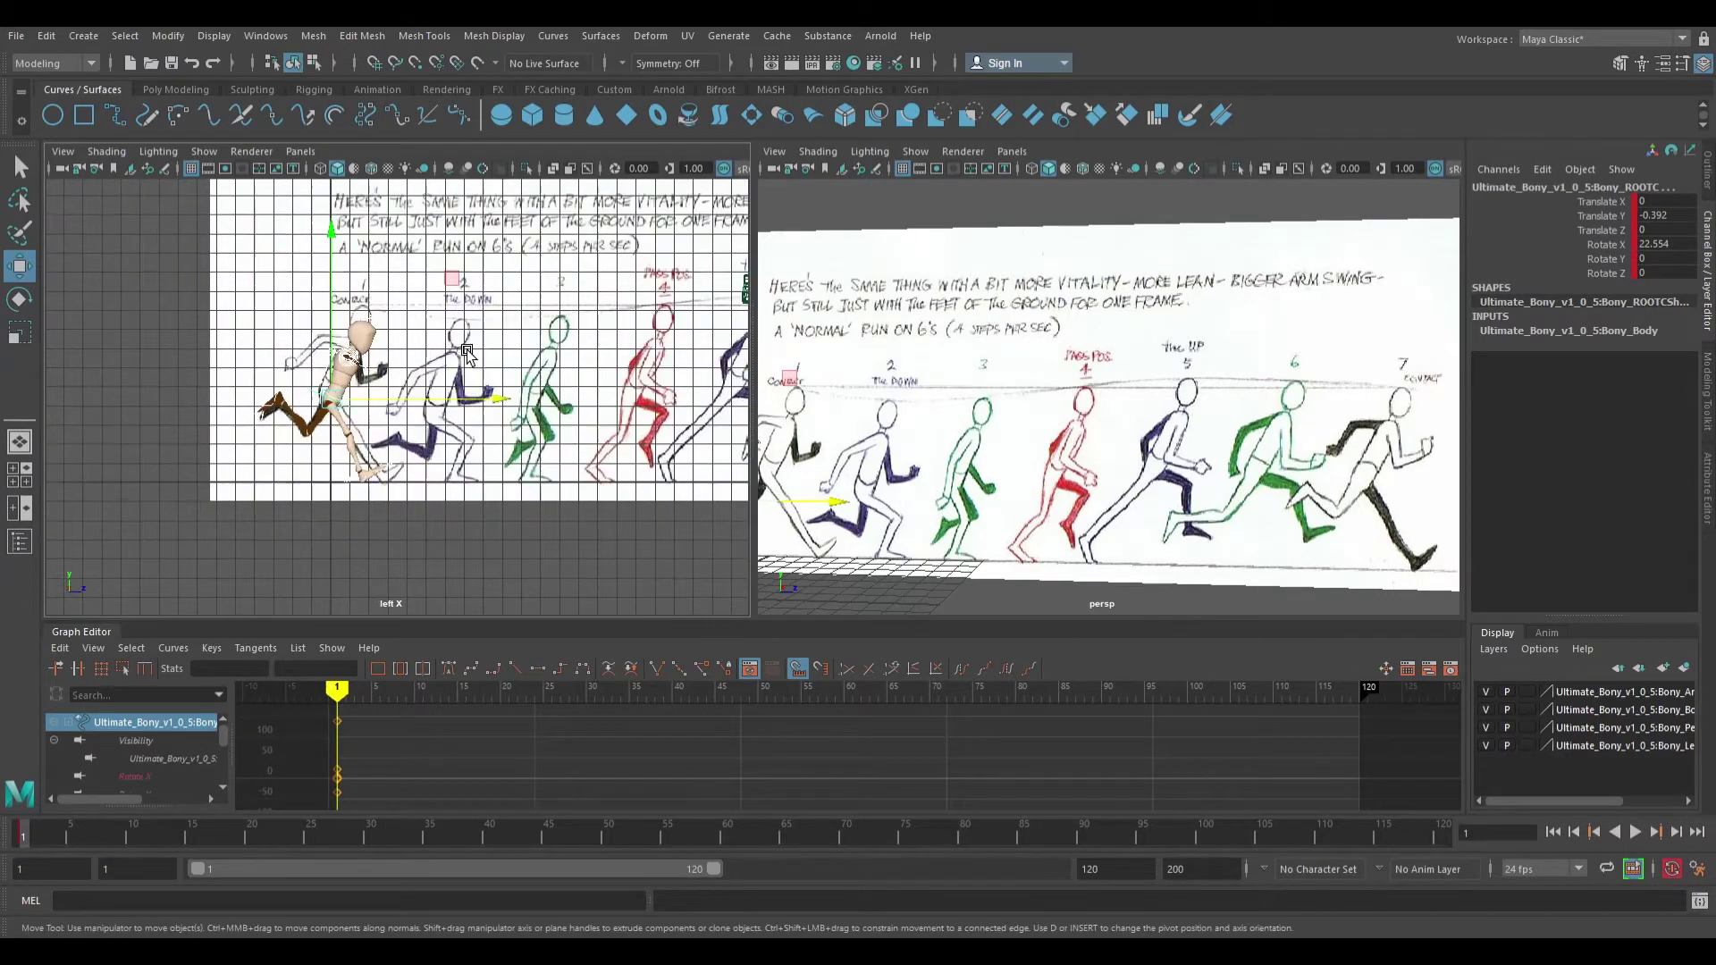
pyautogui.scroll(4, 561, 311)
pyautogui.moveTo(562, 311)
pyautogui.keyDown('alt'); pyautogui.mouseDown(button='middle')
pyautogui.moveTo(521, 379)
pyautogui.moveTo(563, 314)
pyautogui.moveTo(464, 351)
pyautogui.moveTo(523, 342)
pyautogui.moveTo(451, 332)
pyautogui.mouseUp(button='middle'); pyautogui.keyUp('alt')
pyautogui.scroll(-3, 572, 312)
pyautogui.scroll(-1, 471, 342)
pyautogui.scroll(-1, 471, 342)
pyautogui.scroll(-1, 451, 331)
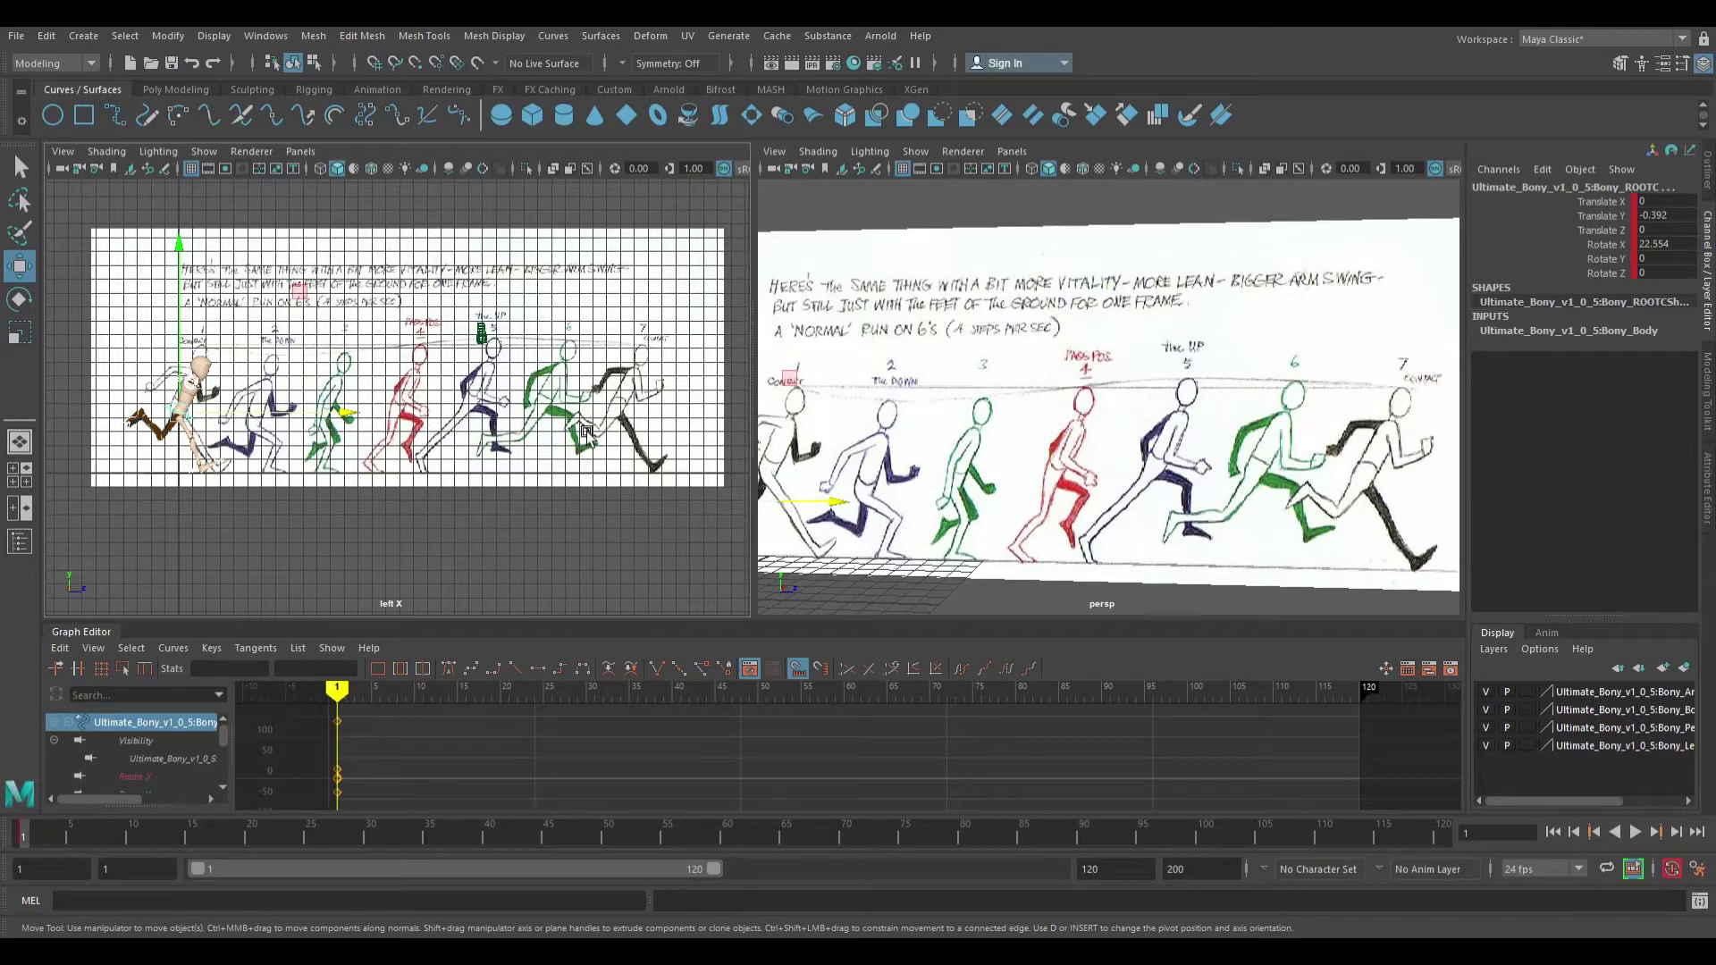
pyautogui.scroll(3, 365, 433)
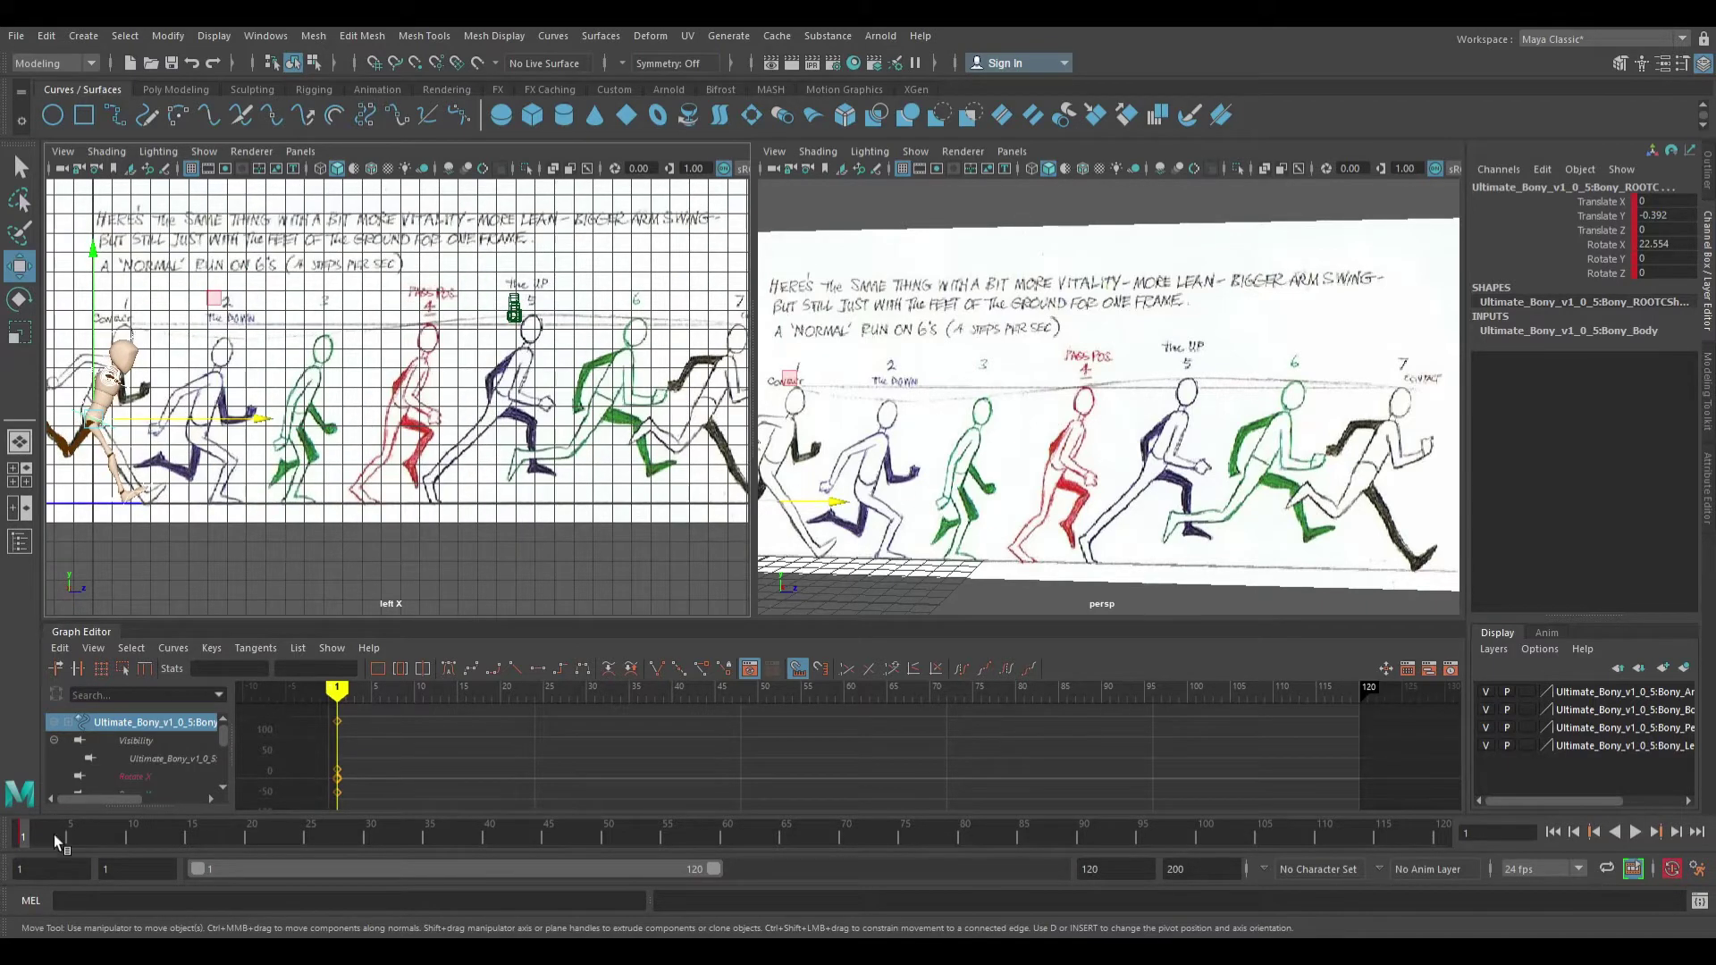
pyautogui.scroll(-1, 608, 407)
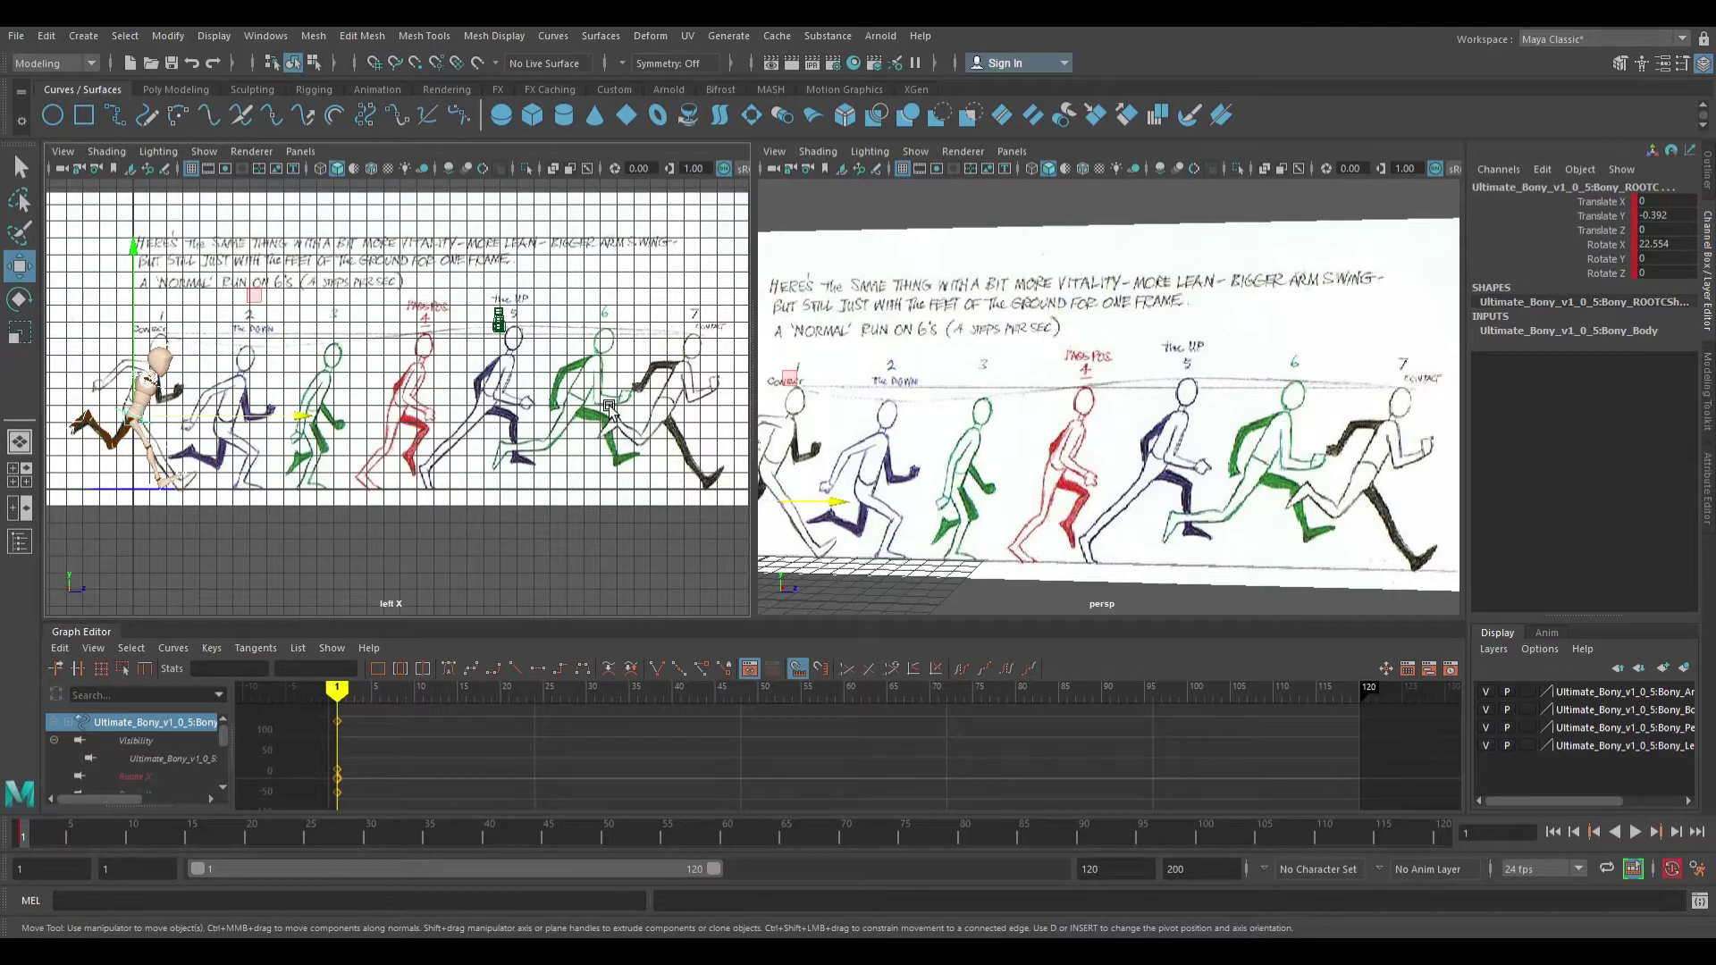
pyautogui.keyDown('alt'); pyautogui.moveTo(449, 443); pyautogui.dragTo(547, 427, button='middle'); pyautogui.keyUp('alt')
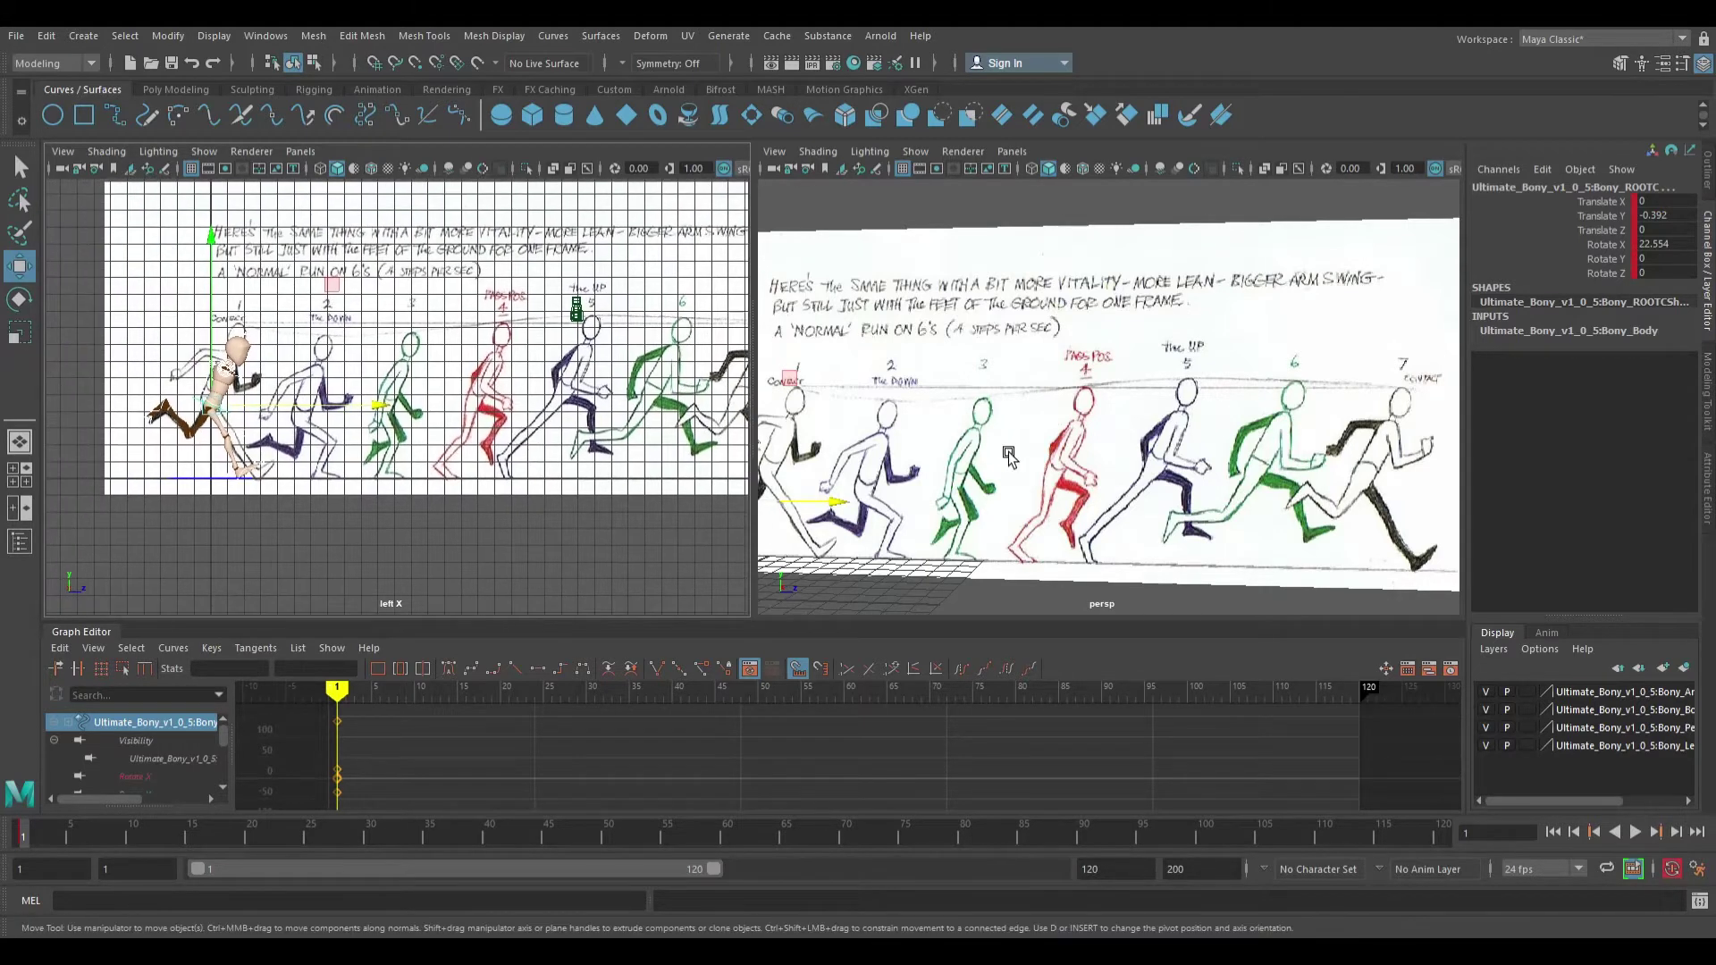
# Slide the image plane back along Z to about 10.98 so pose 2, the down, lines up with the character
pyautogui.click(685, 594)
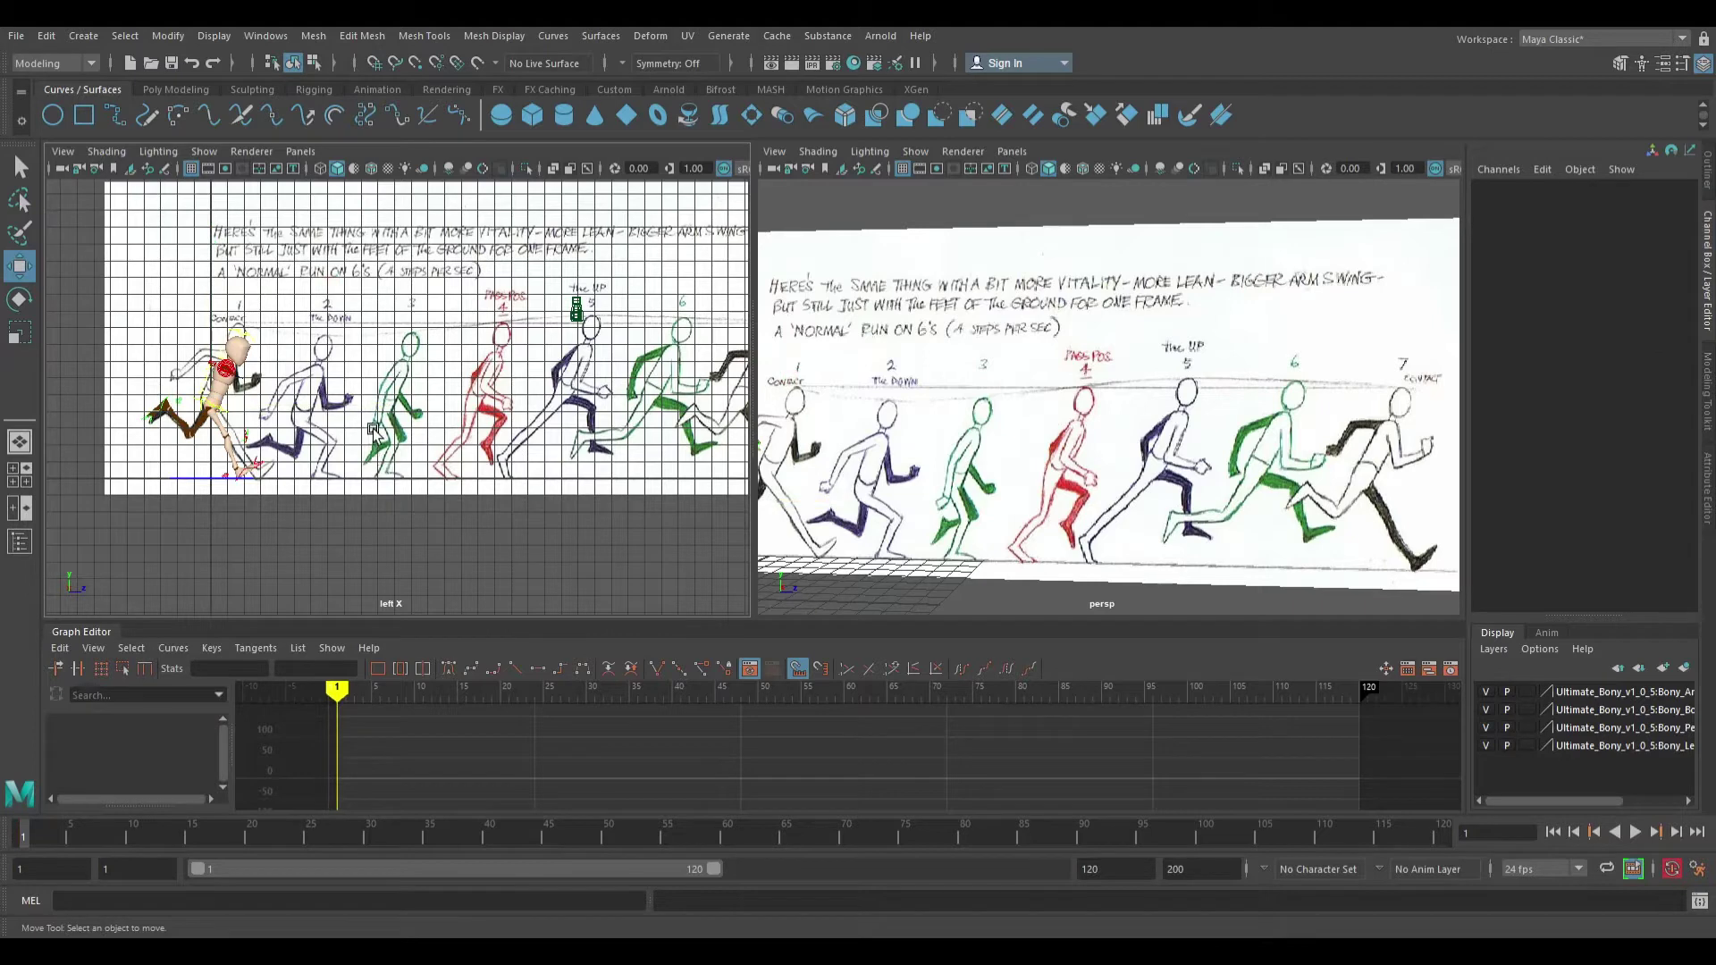
pyautogui.keyDown('alt'); pyautogui.moveTo(375, 434); pyautogui.dragTo(335, 466, button='middle'); pyautogui.keyUp('alt')
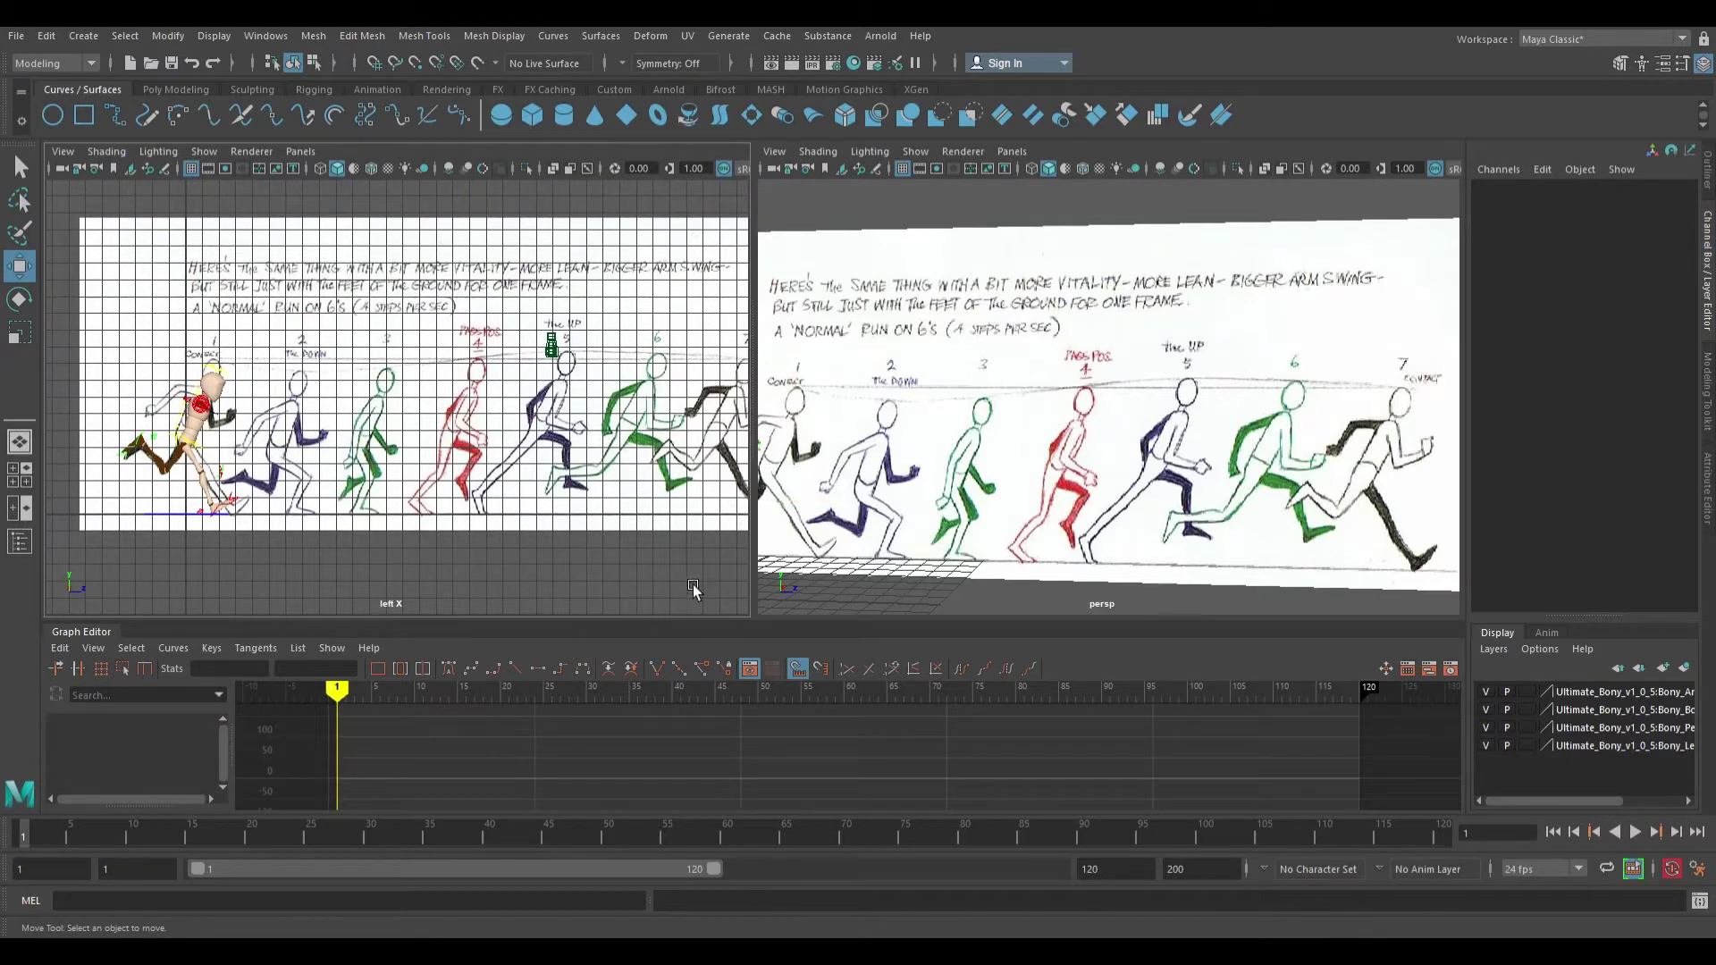
pyautogui.keyDown('alt'); pyautogui.moveTo(427, 461); pyautogui.dragTo(520, 434, button='middle'); pyautogui.keyUp('alt')
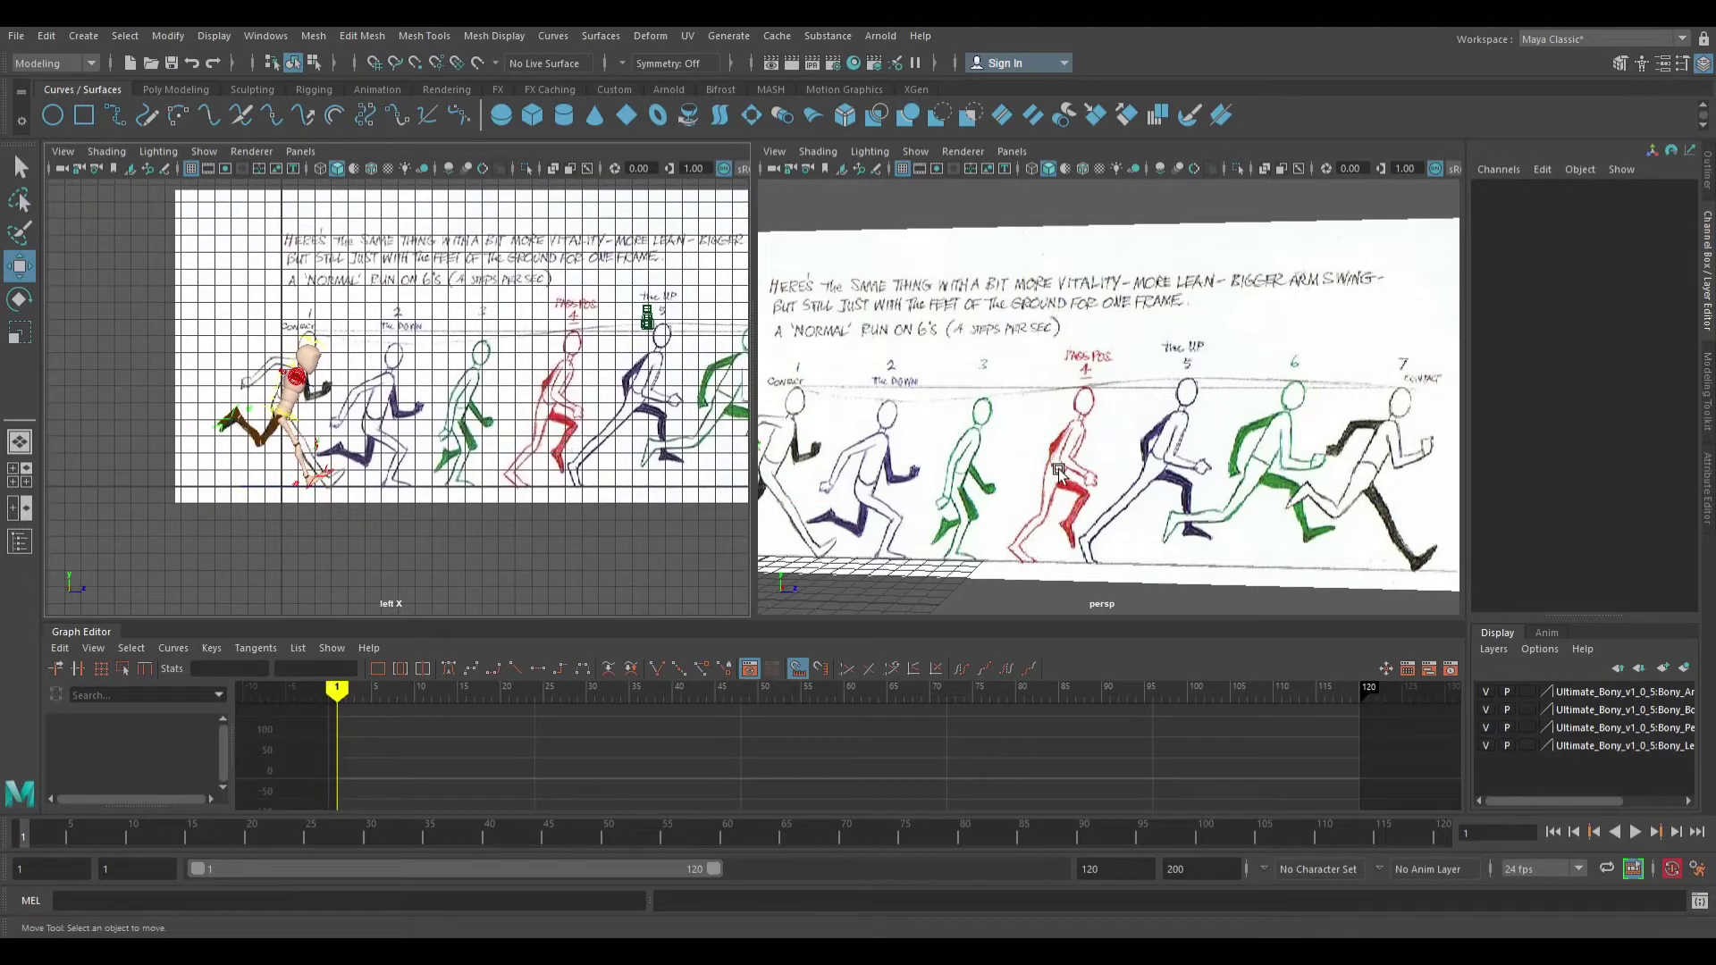
pyautogui.click(1059, 460)
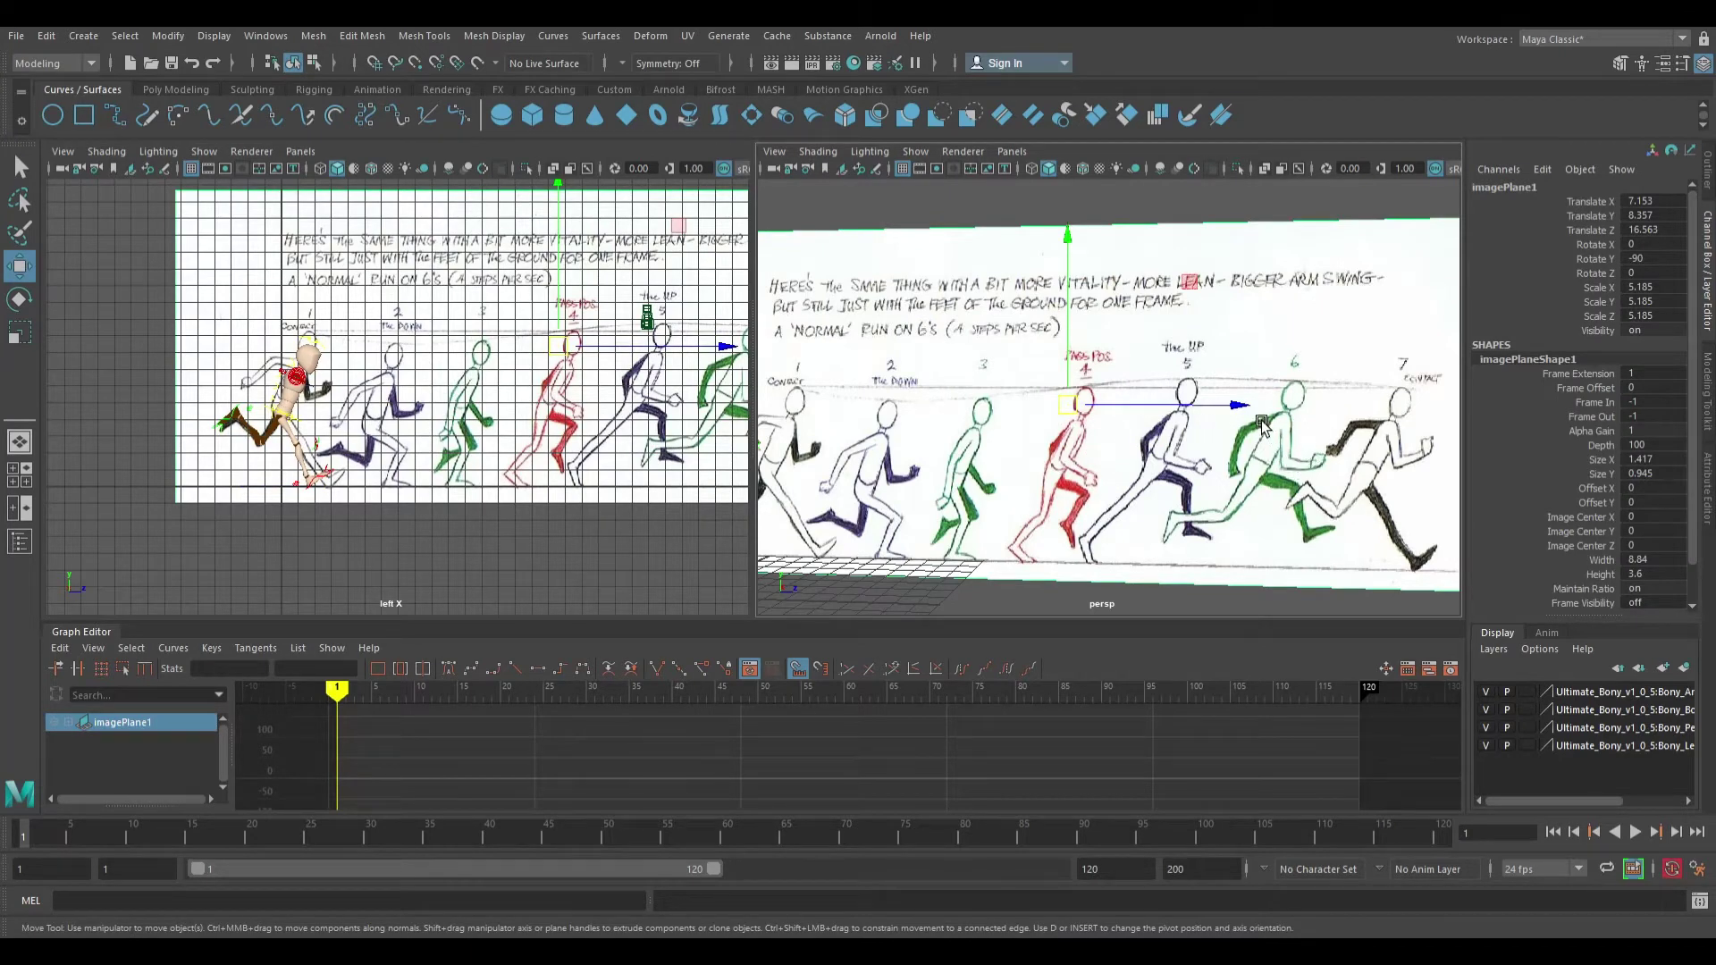
pyautogui.moveTo(1241, 416); pyautogui.dragTo(1149, 418)
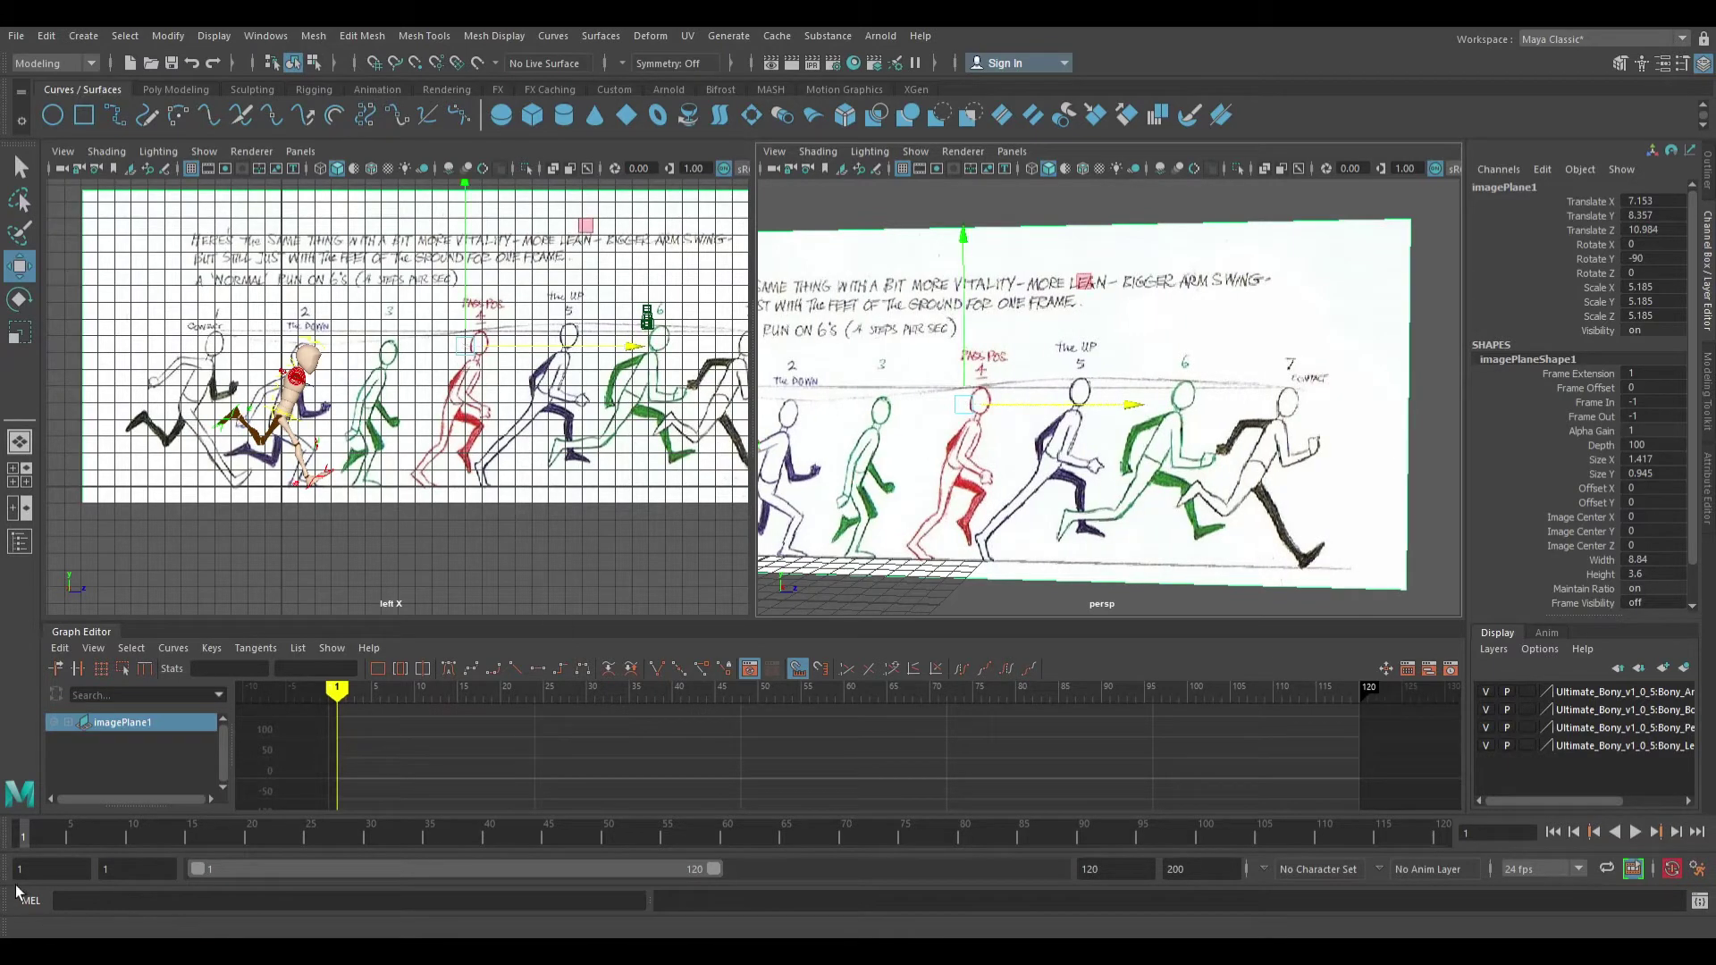
# At frame 2, lower the body root control to Translate Y -1.114 and Z -0.217, and set its Rotate X to about 20.38
pyautogui.click(44, 839)
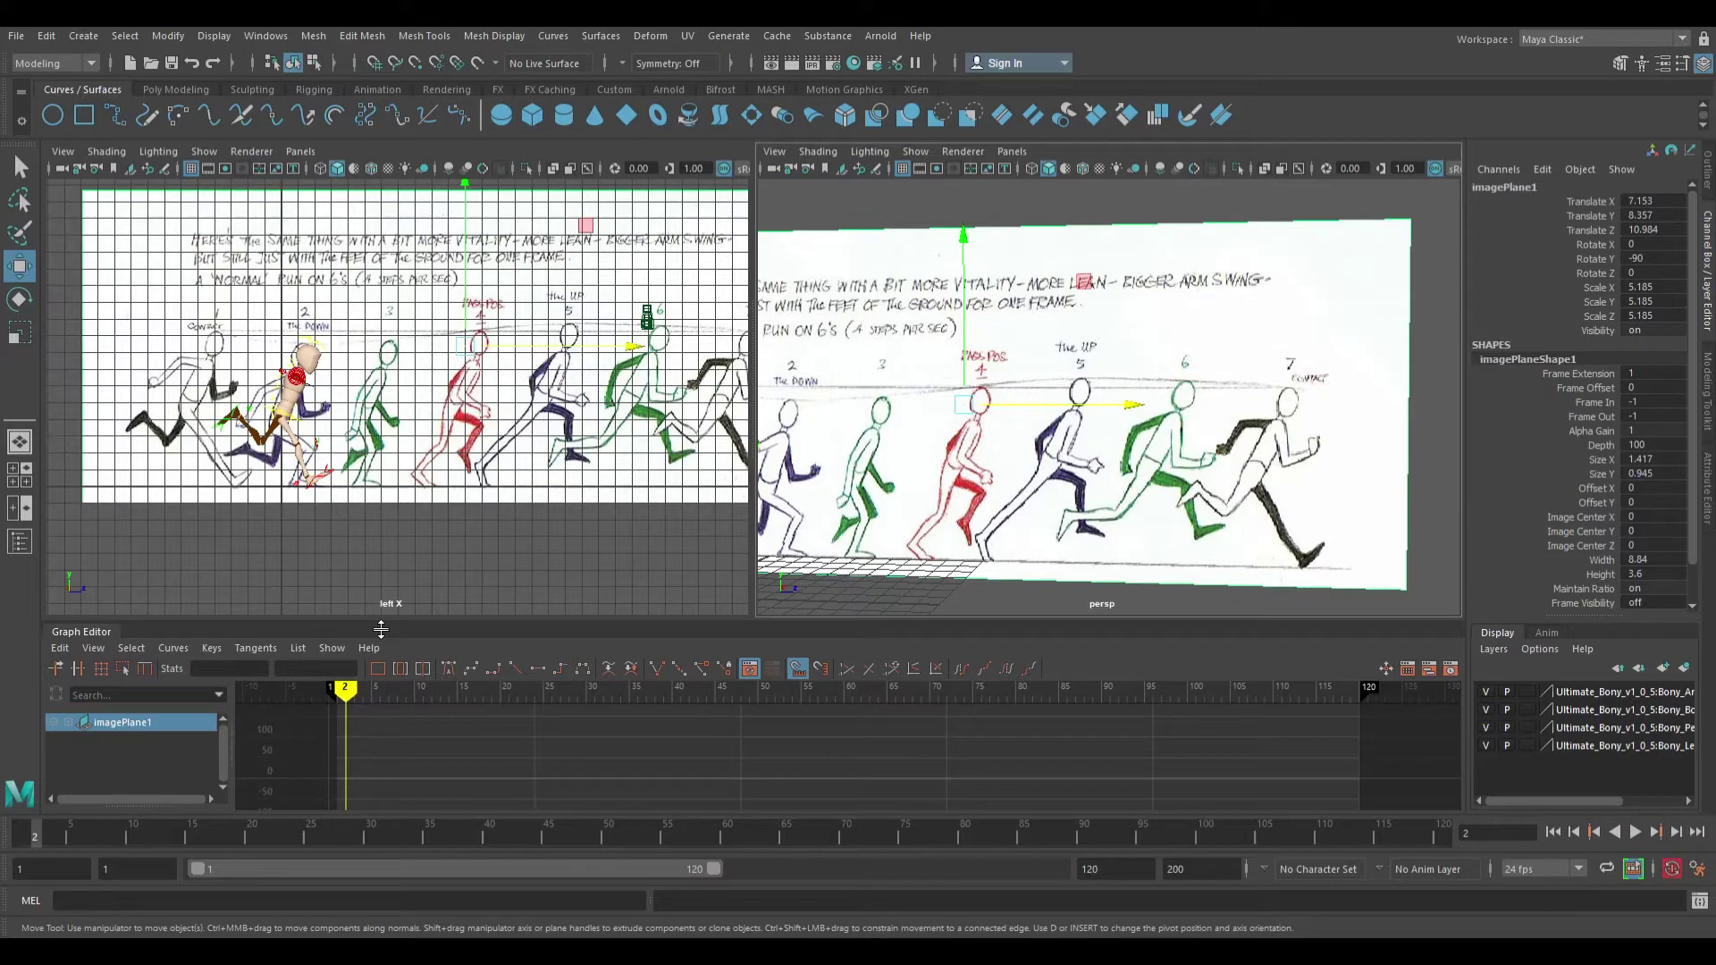
pyautogui.keyDown('alt'); pyautogui.moveTo(853, 413); pyautogui.dragTo(784, 399); pyautogui.keyUp('alt')
pyautogui.keyDown('alt'); pyautogui.moveTo(912, 421); pyautogui.dragTo(974, 382); pyautogui.keyUp('alt')
pyautogui.keyDown('alt'); pyautogui.moveTo(1017, 325); pyautogui.dragTo(970, 353); pyautogui.keyUp('alt')
pyautogui.scroll(4, 369, 425)
pyautogui.middleClick(274, 435)
pyautogui.keyDown('alt'); pyautogui.moveTo(477, 434); pyautogui.dragTo(700, 380, button='middle'); pyautogui.keyUp('alt')
pyautogui.scroll(4, 512, 402)
pyautogui.scroll(1, 512, 404)
pyautogui.click(478, 375)
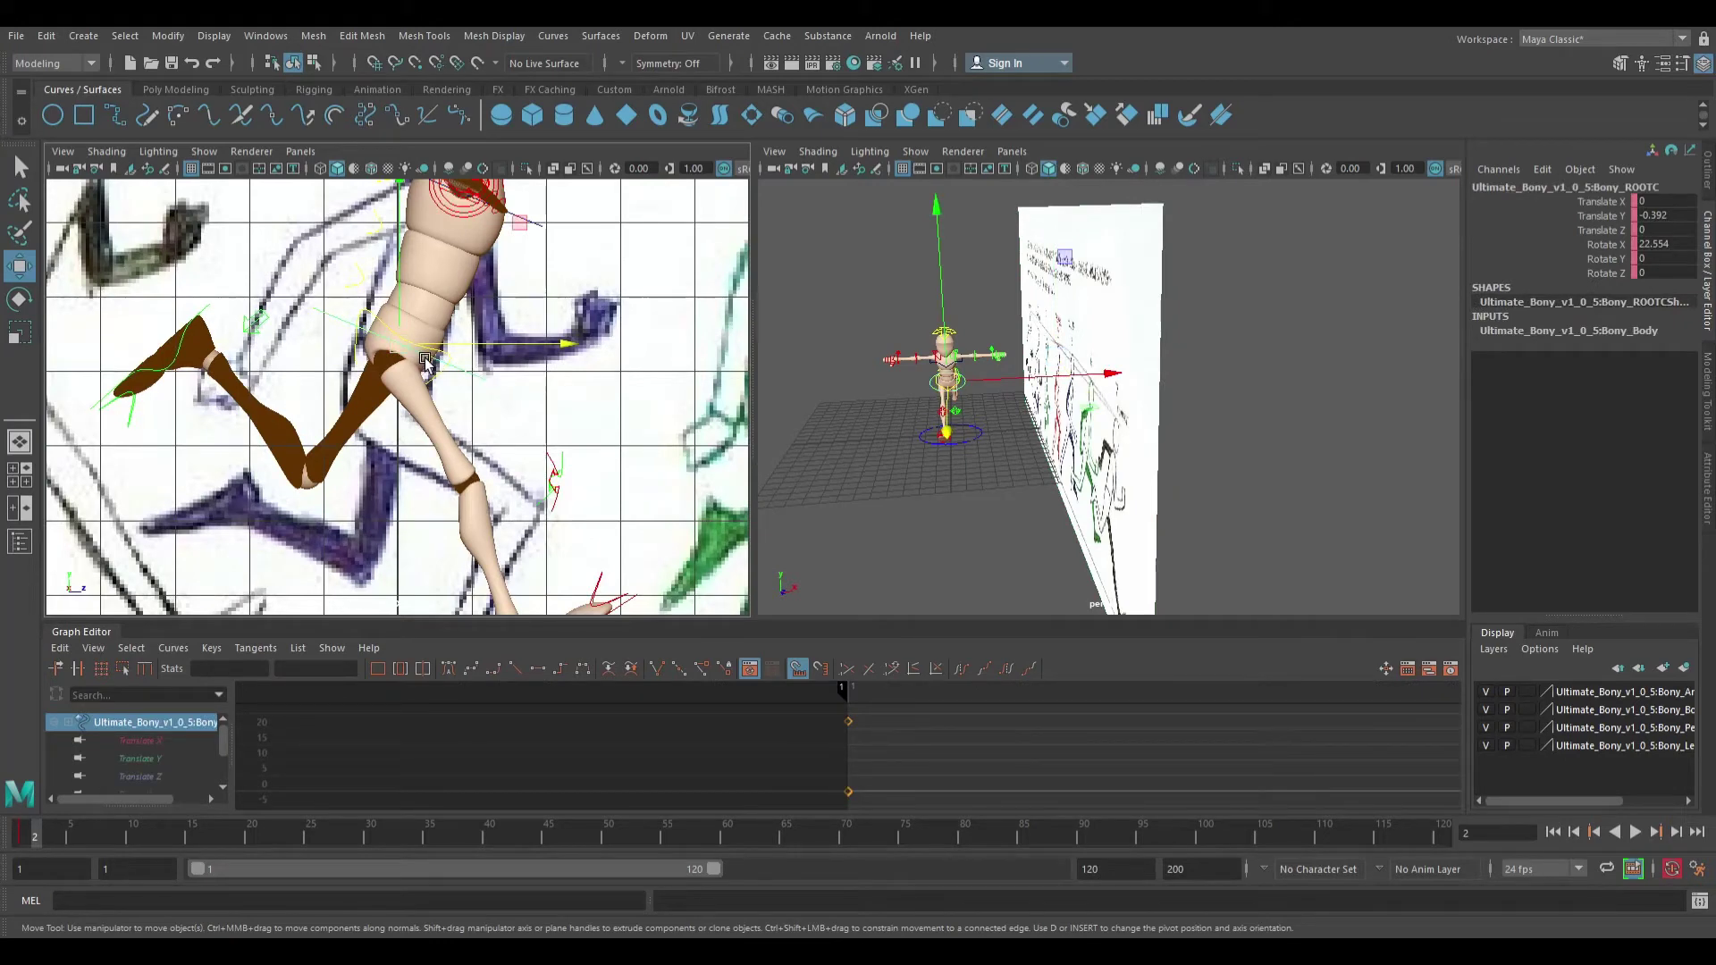
pyautogui.moveTo(411, 358); pyautogui.dragTo(396, 413)
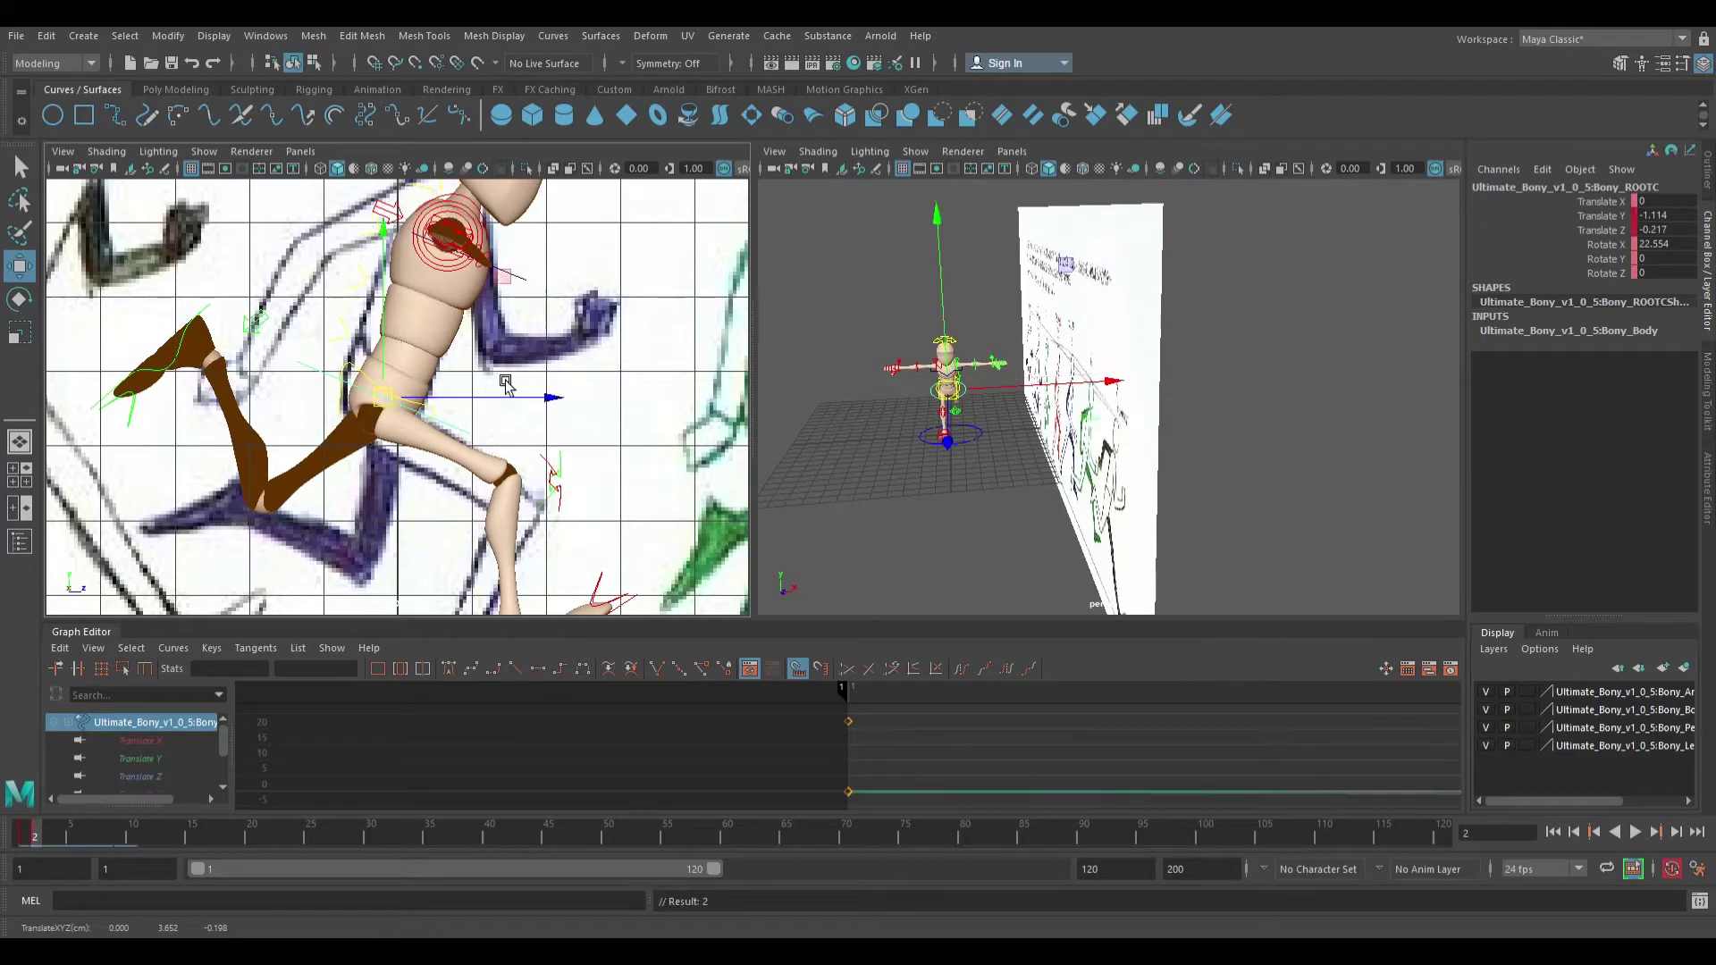
pyautogui.press('e')
pyautogui.scroll(-3, 508, 362)
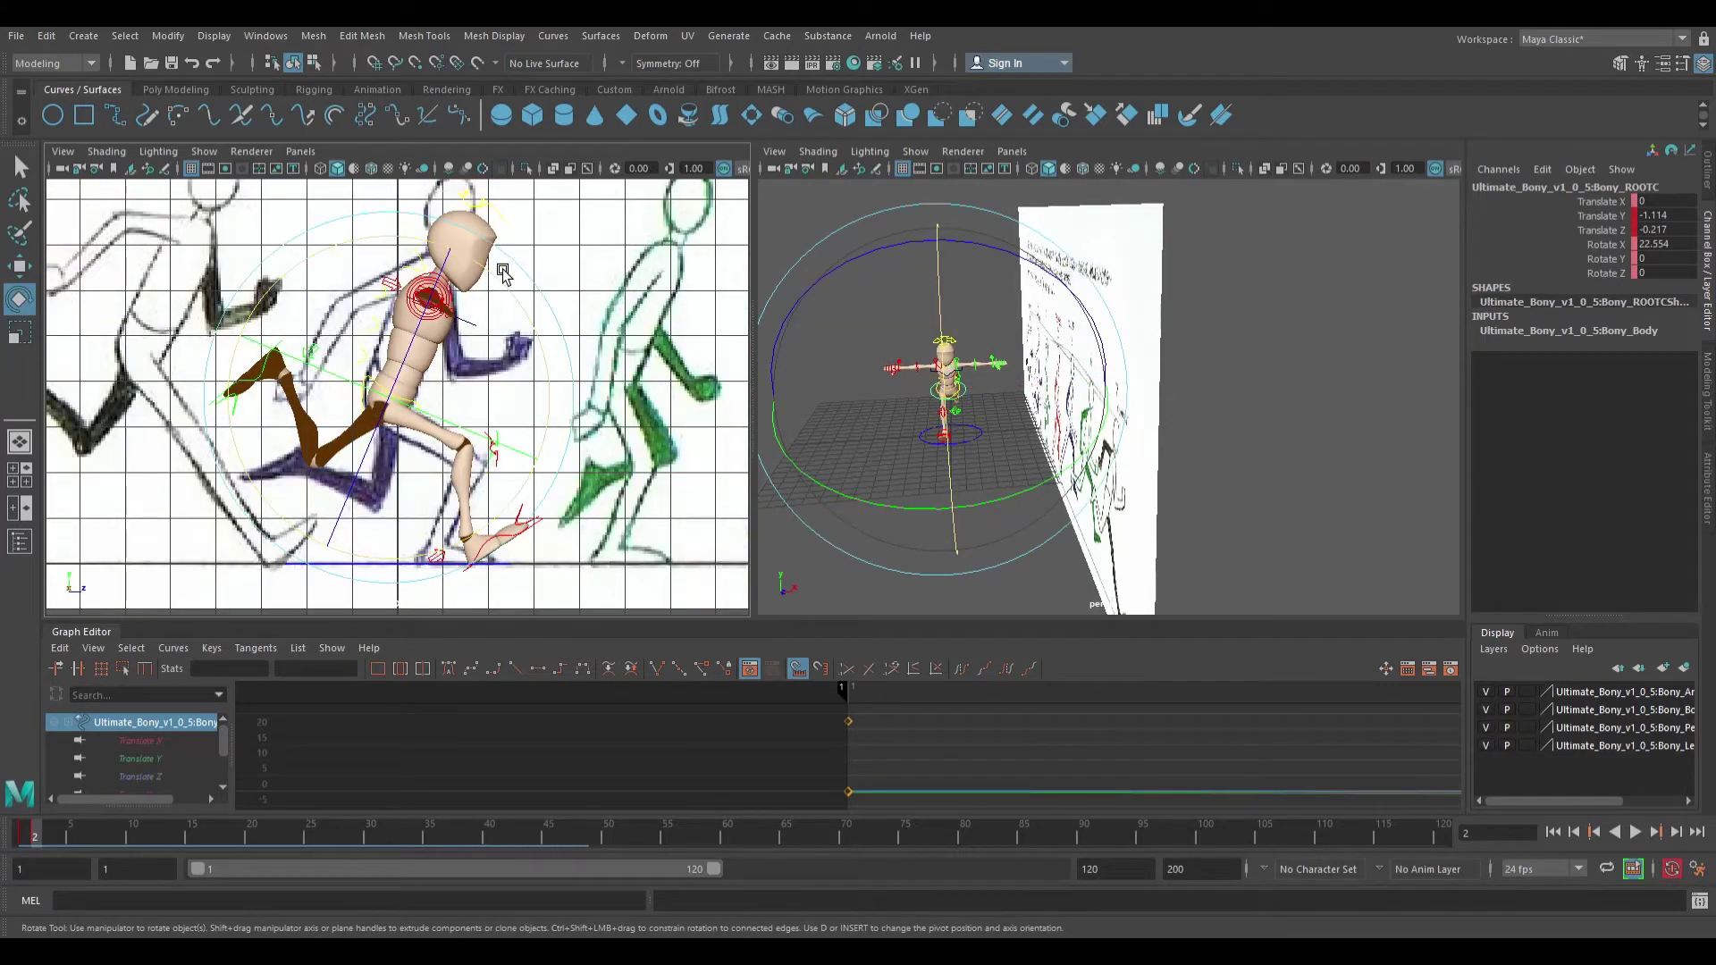
pyautogui.moveTo(495, 302); pyautogui.dragTo(483, 308)
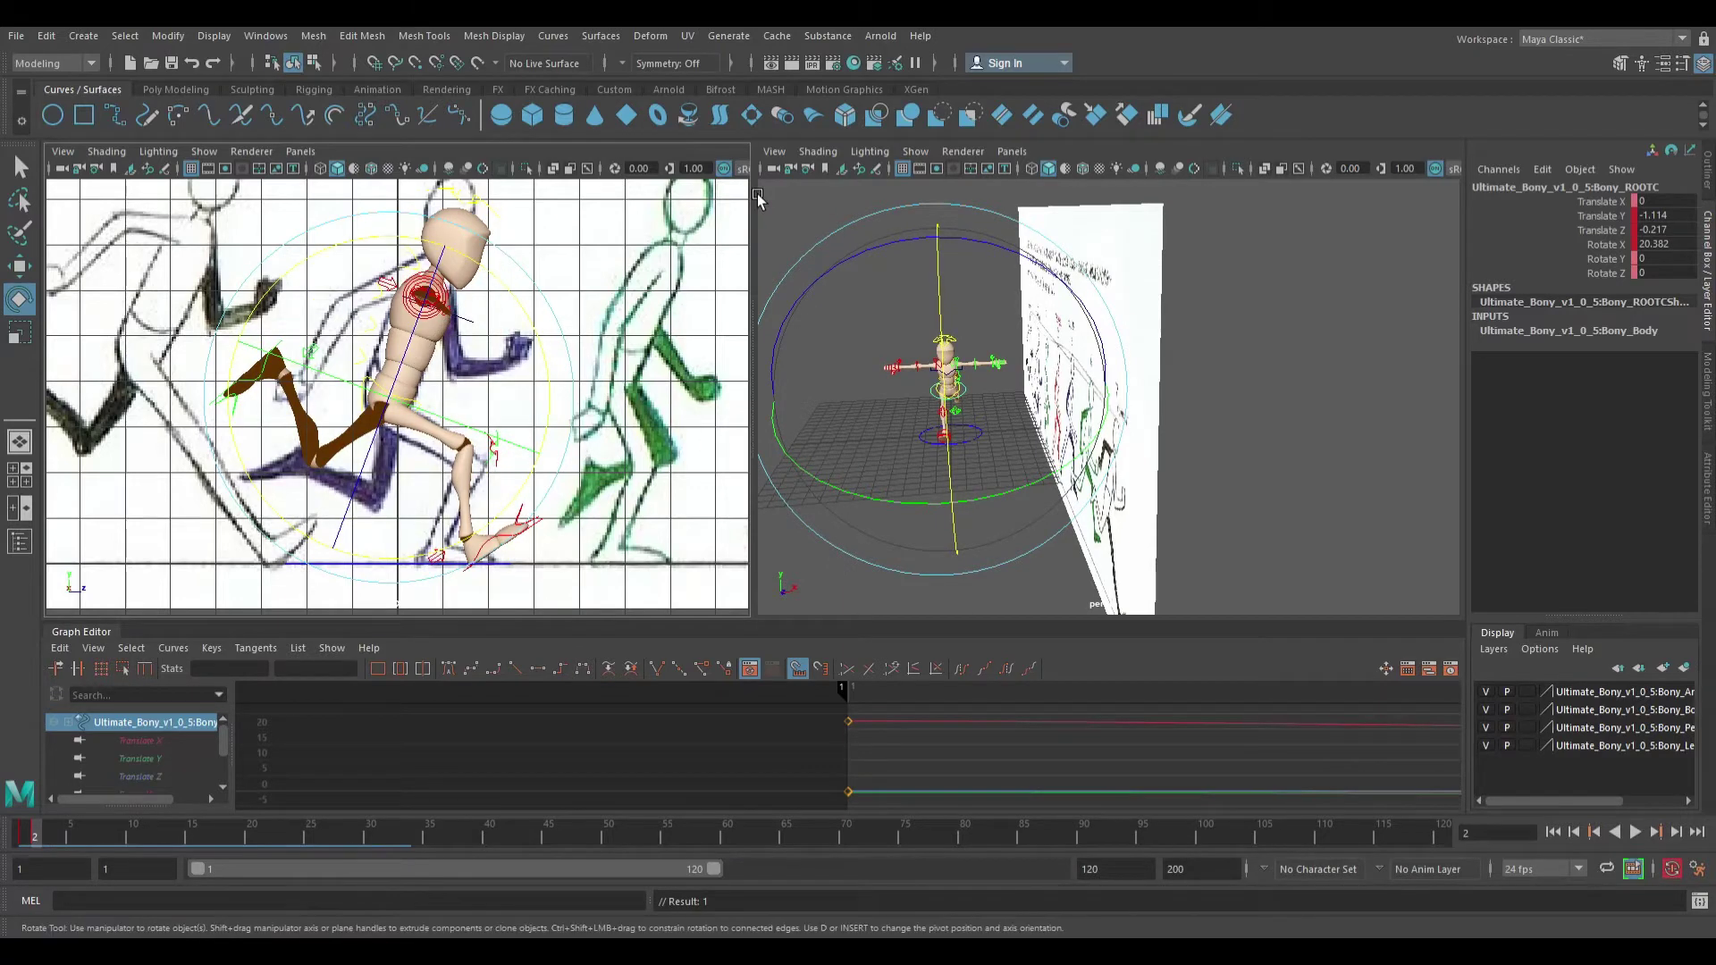
# Plant the right foot flat on the ground at Translate Z -0.805 and Rotate X -0.892, and key it at frame 2
pyautogui.click(553, 539)
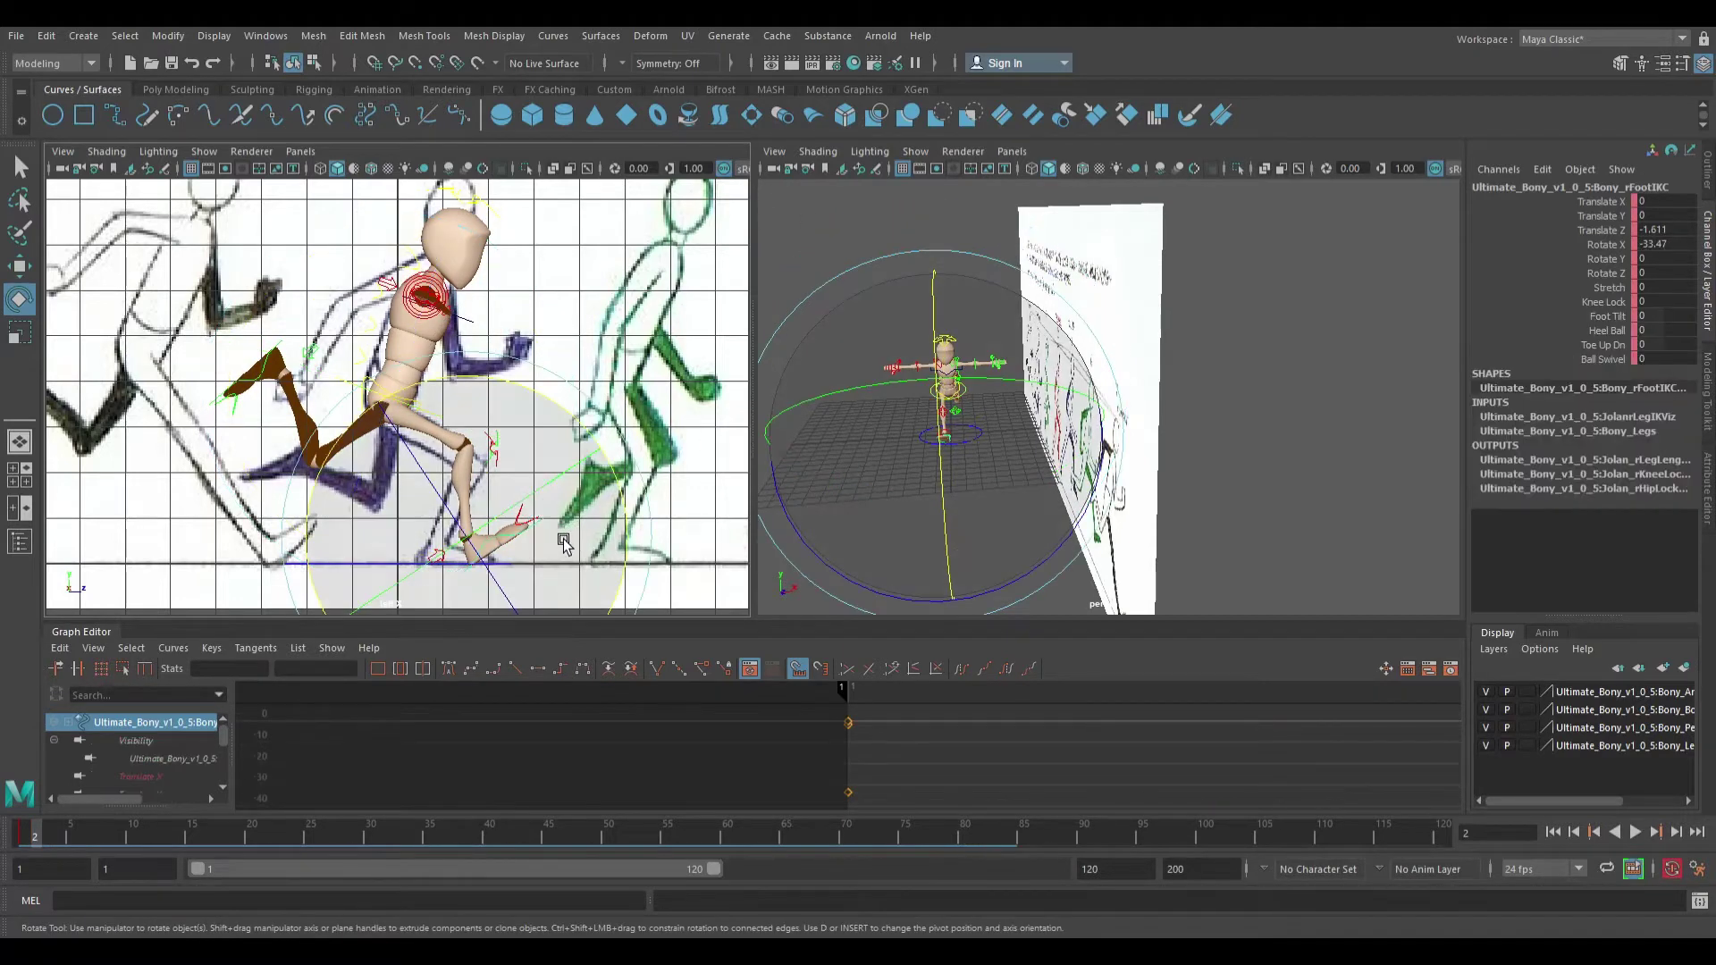
pyautogui.press('w')
pyautogui.press('e')
pyautogui.moveTo(597, 438); pyautogui.dragTo(608, 548)
pyautogui.press('w')
pyautogui.press('s')
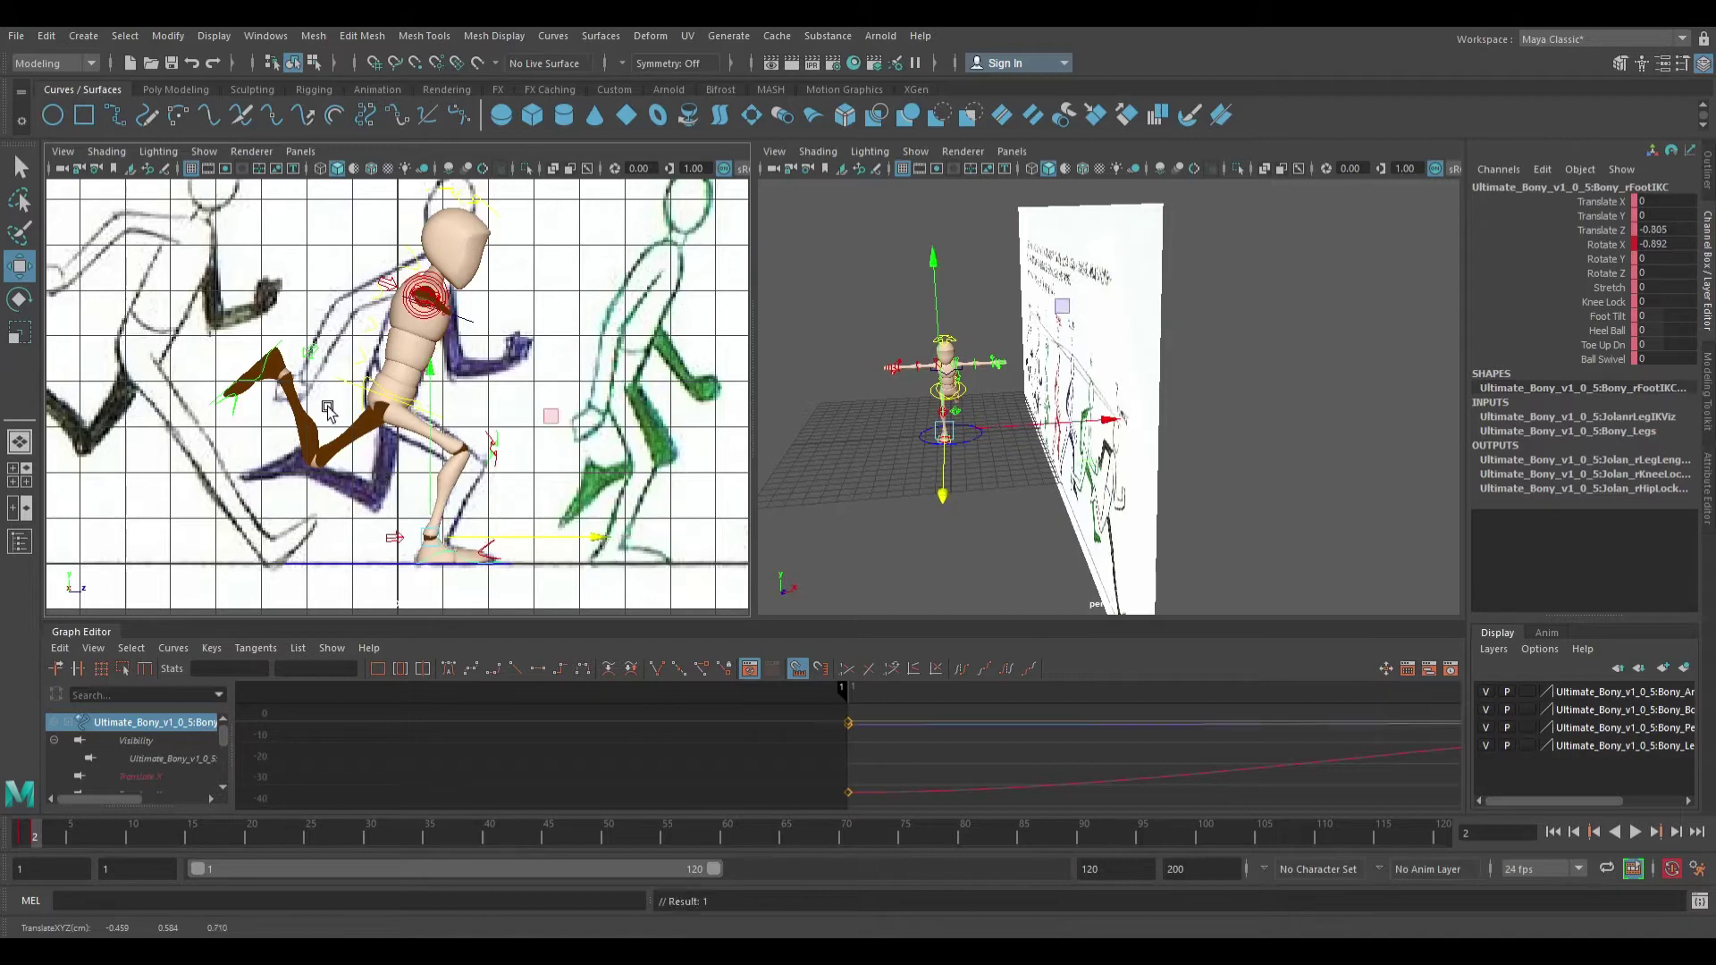
# Match the left foot to pose 2 with Translate Y 1.637, Translate Z -2.126 and Rotate X 144.47, and key it
pyautogui.click(286, 358)
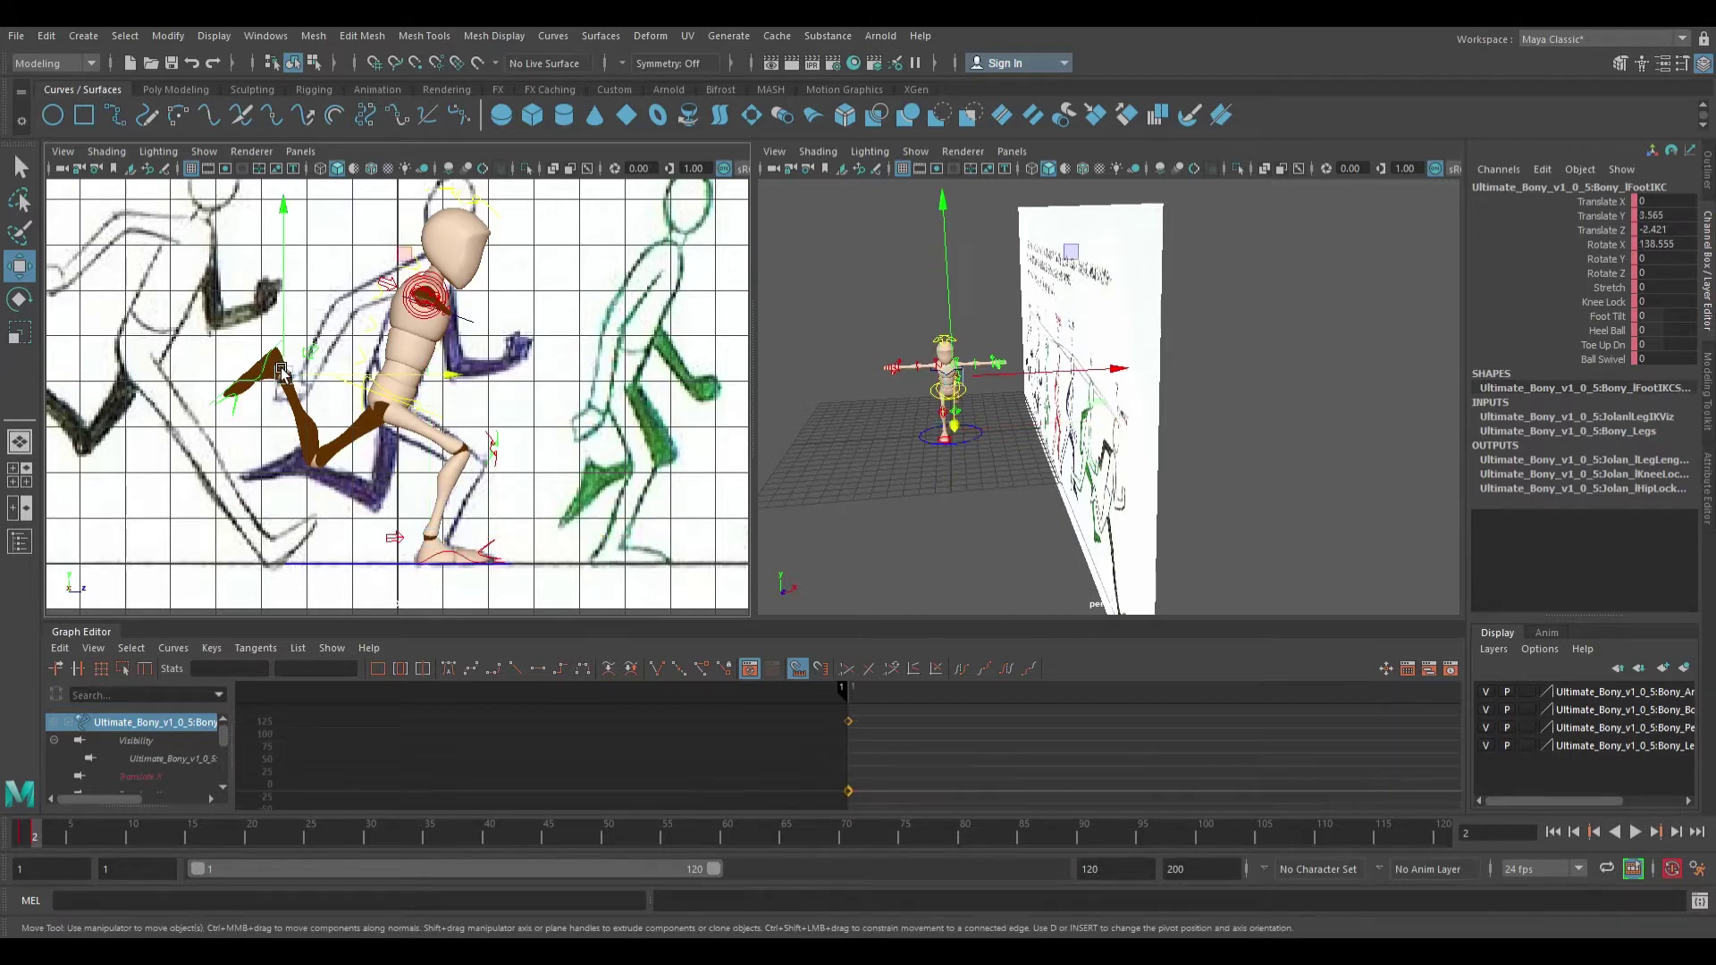
pyautogui.moveTo(307, 390); pyautogui.dragTo(321, 480)
pyautogui.press('s')
pyautogui.press('e')
pyautogui.moveTo(413, 344); pyautogui.dragTo(426, 357)
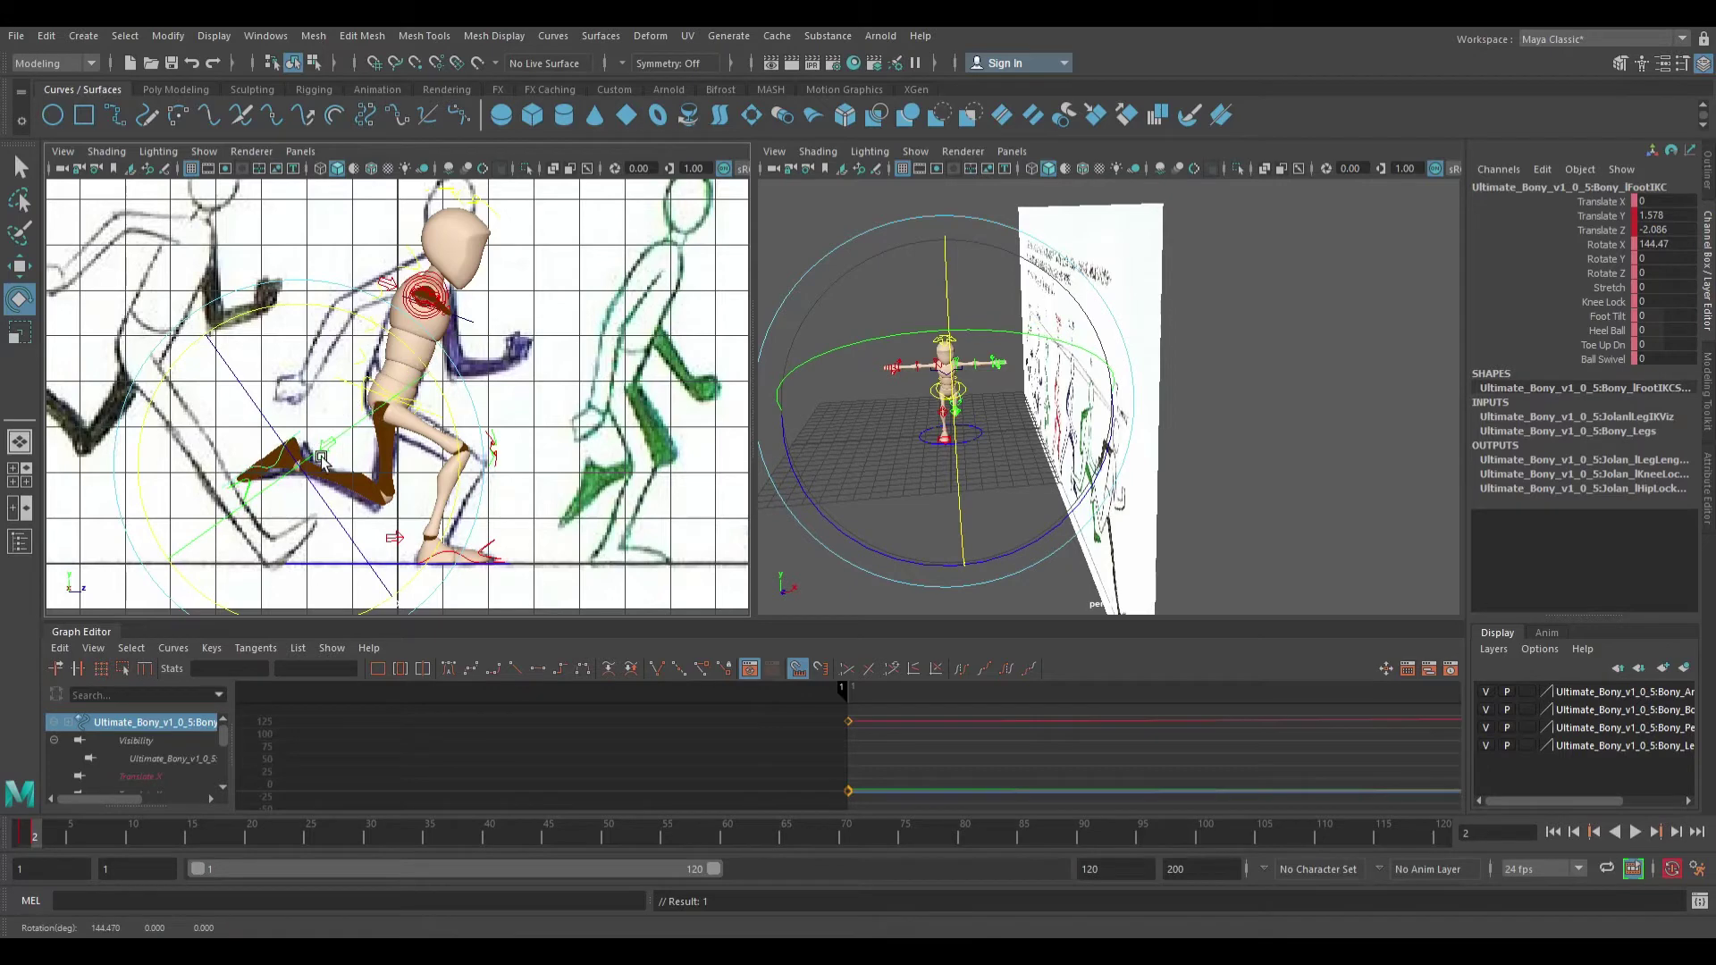
pyautogui.press('w')
pyautogui.moveTo(320, 461); pyautogui.dragTo(315, 476)
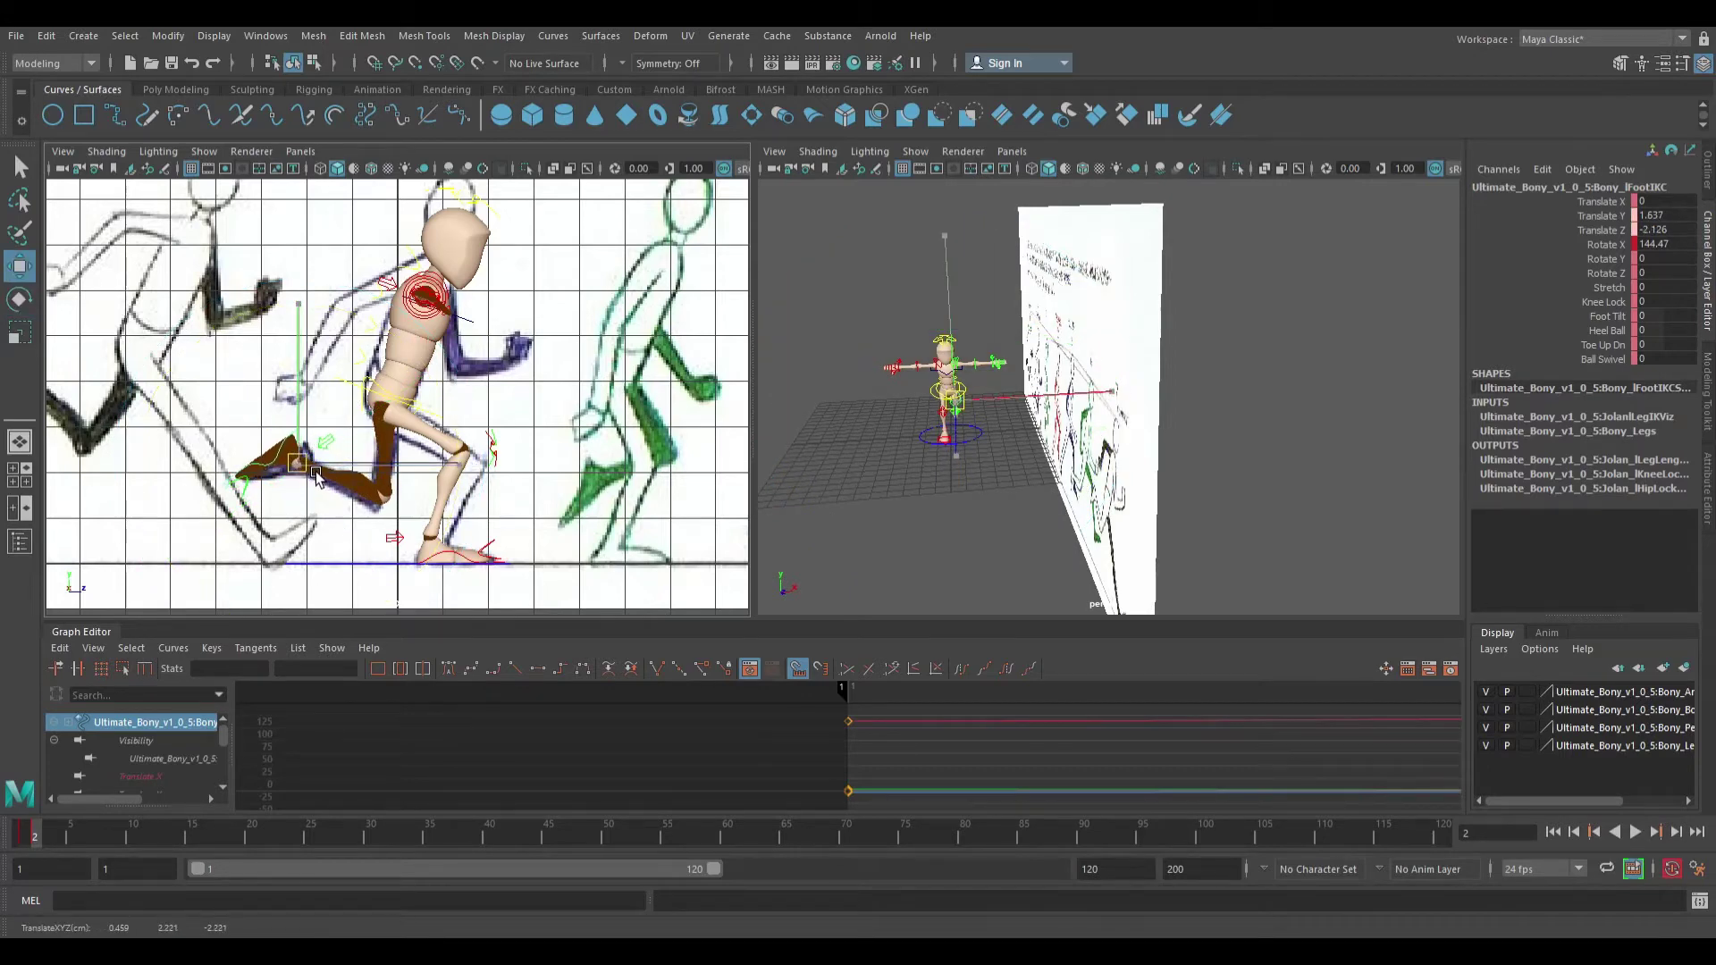
pyautogui.press('s')
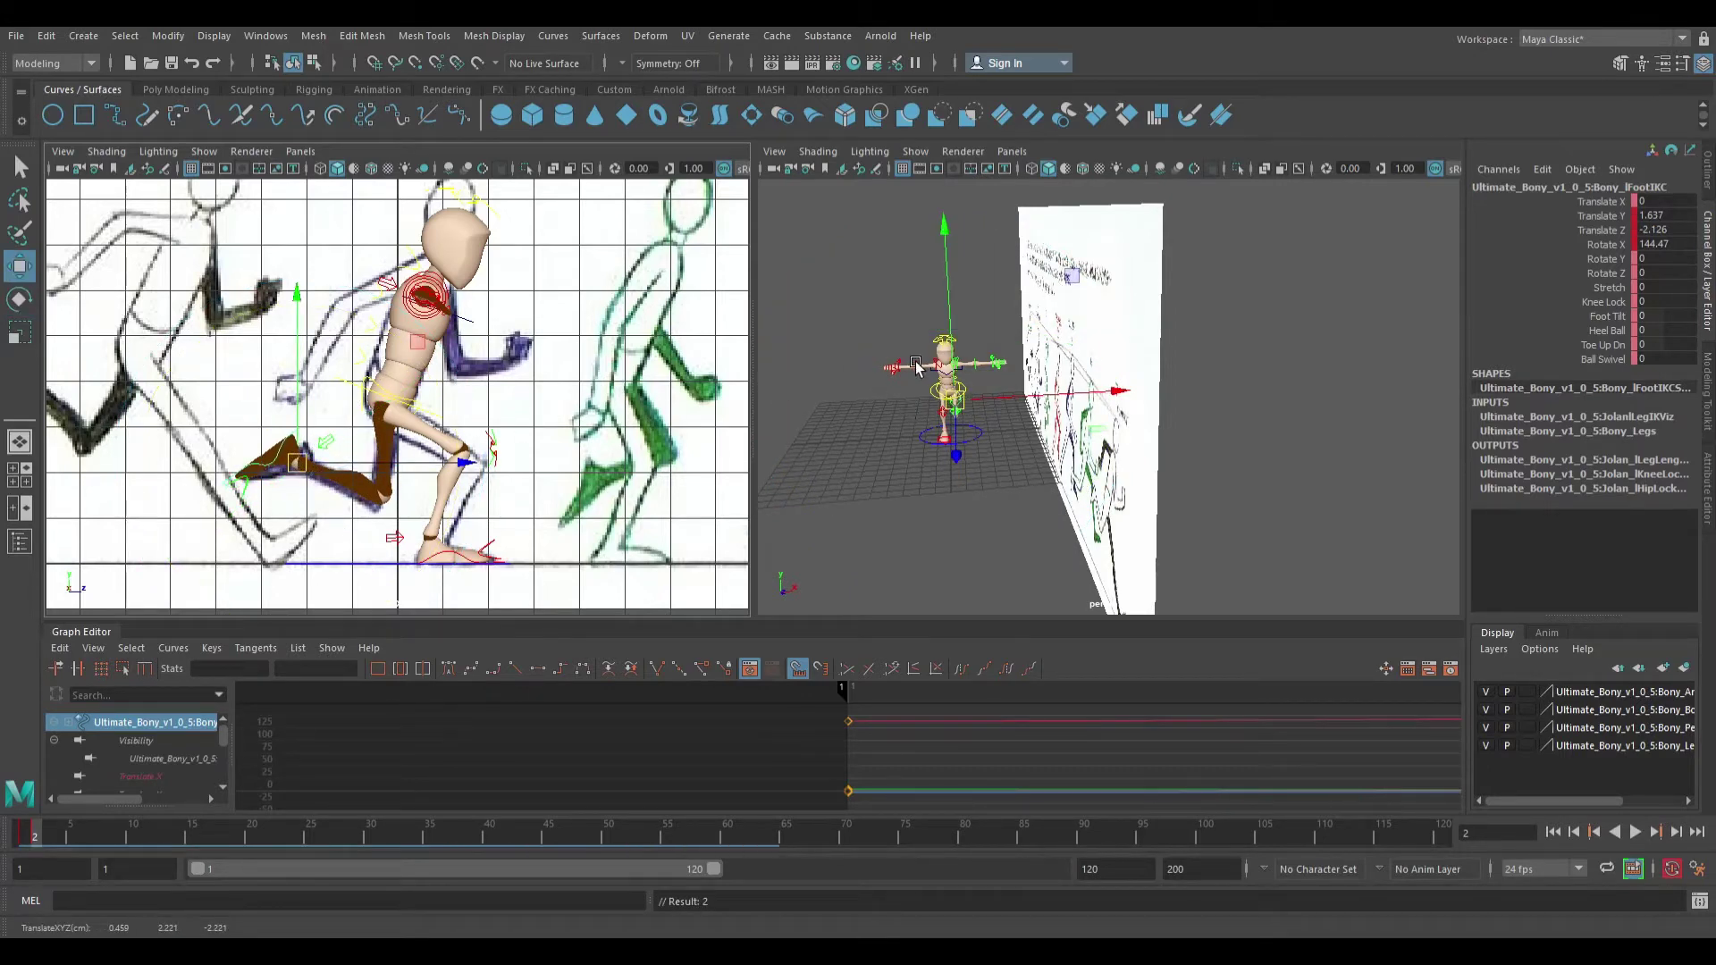
# Examine the down pose and the outstretched arms from the front and the side in the perspective view
pyautogui.keyDown('alt'); pyautogui.moveTo(873, 420); pyautogui.dragTo(1073, 380); pyautogui.keyUp('alt')
pyautogui.scroll(6, 1148, 377)
pyautogui.keyDown('alt'); pyautogui.moveTo(1144, 376); pyautogui.dragTo(1149, 394, button='middle'); pyautogui.keyUp('alt')
pyautogui.scroll(-2, 1147, 377)
pyautogui.keyDown('alt'); pyautogui.moveTo(1148, 380); pyautogui.dragTo(1137, 384); pyautogui.keyUp('alt')
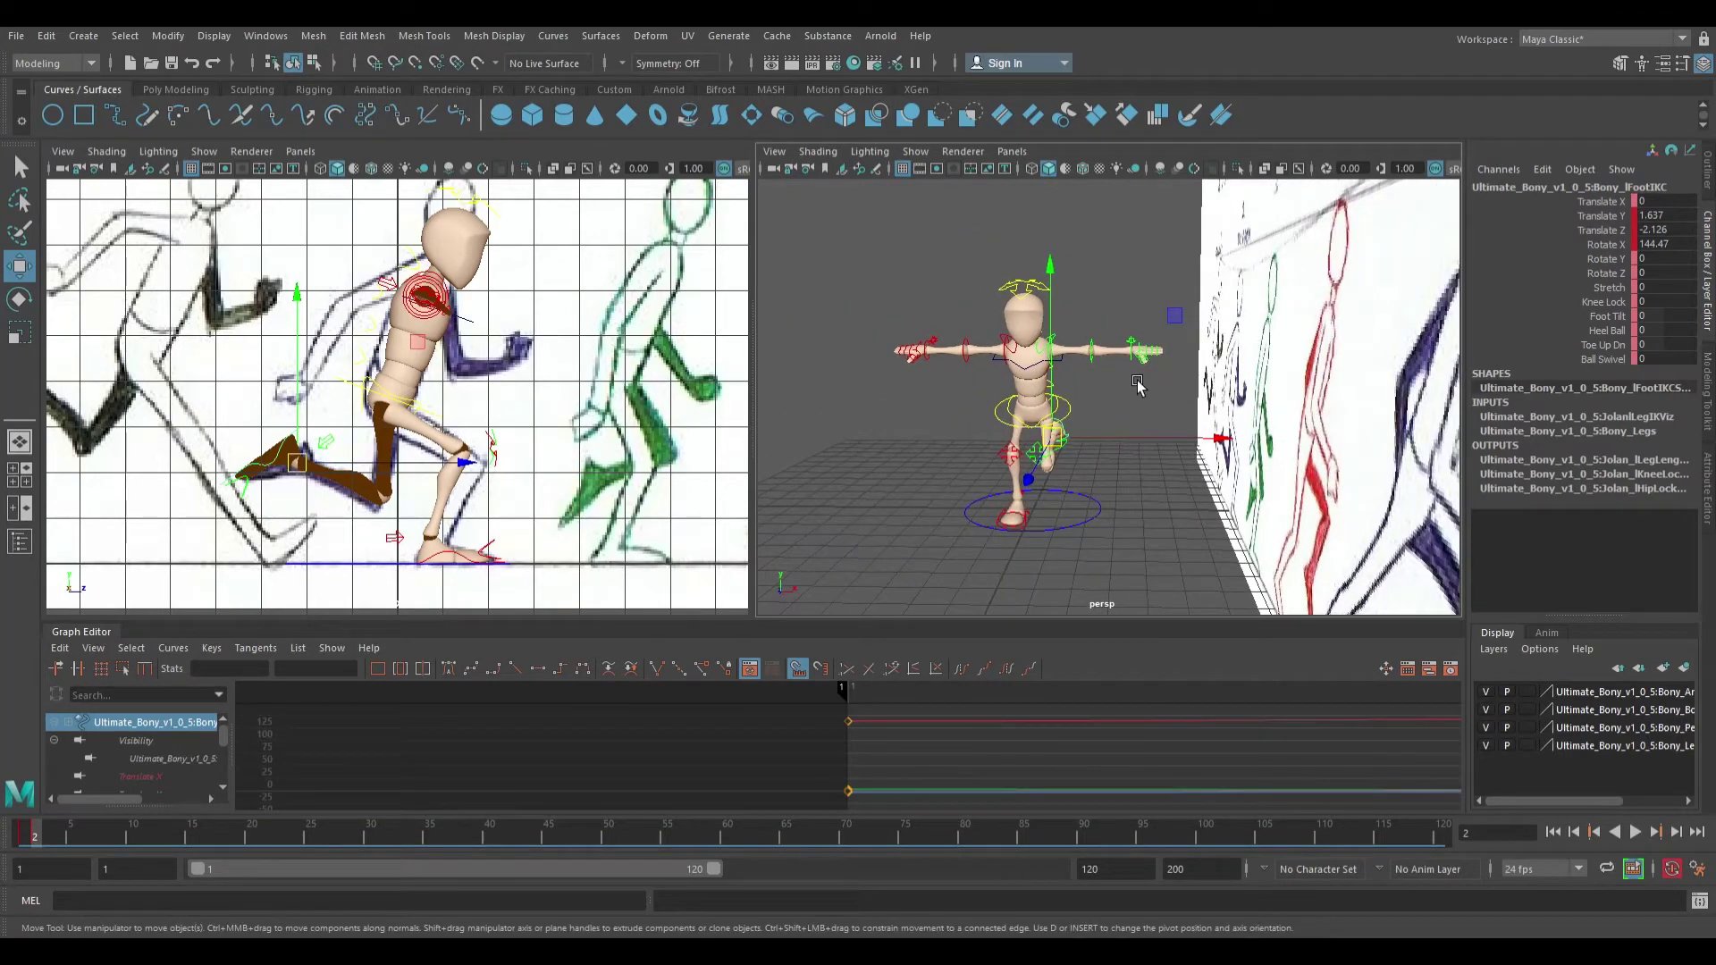
pyautogui.keyDown('alt'); pyautogui.moveTo(1109, 371); pyautogui.dragTo(1287, 360); pyautogui.keyUp('alt')
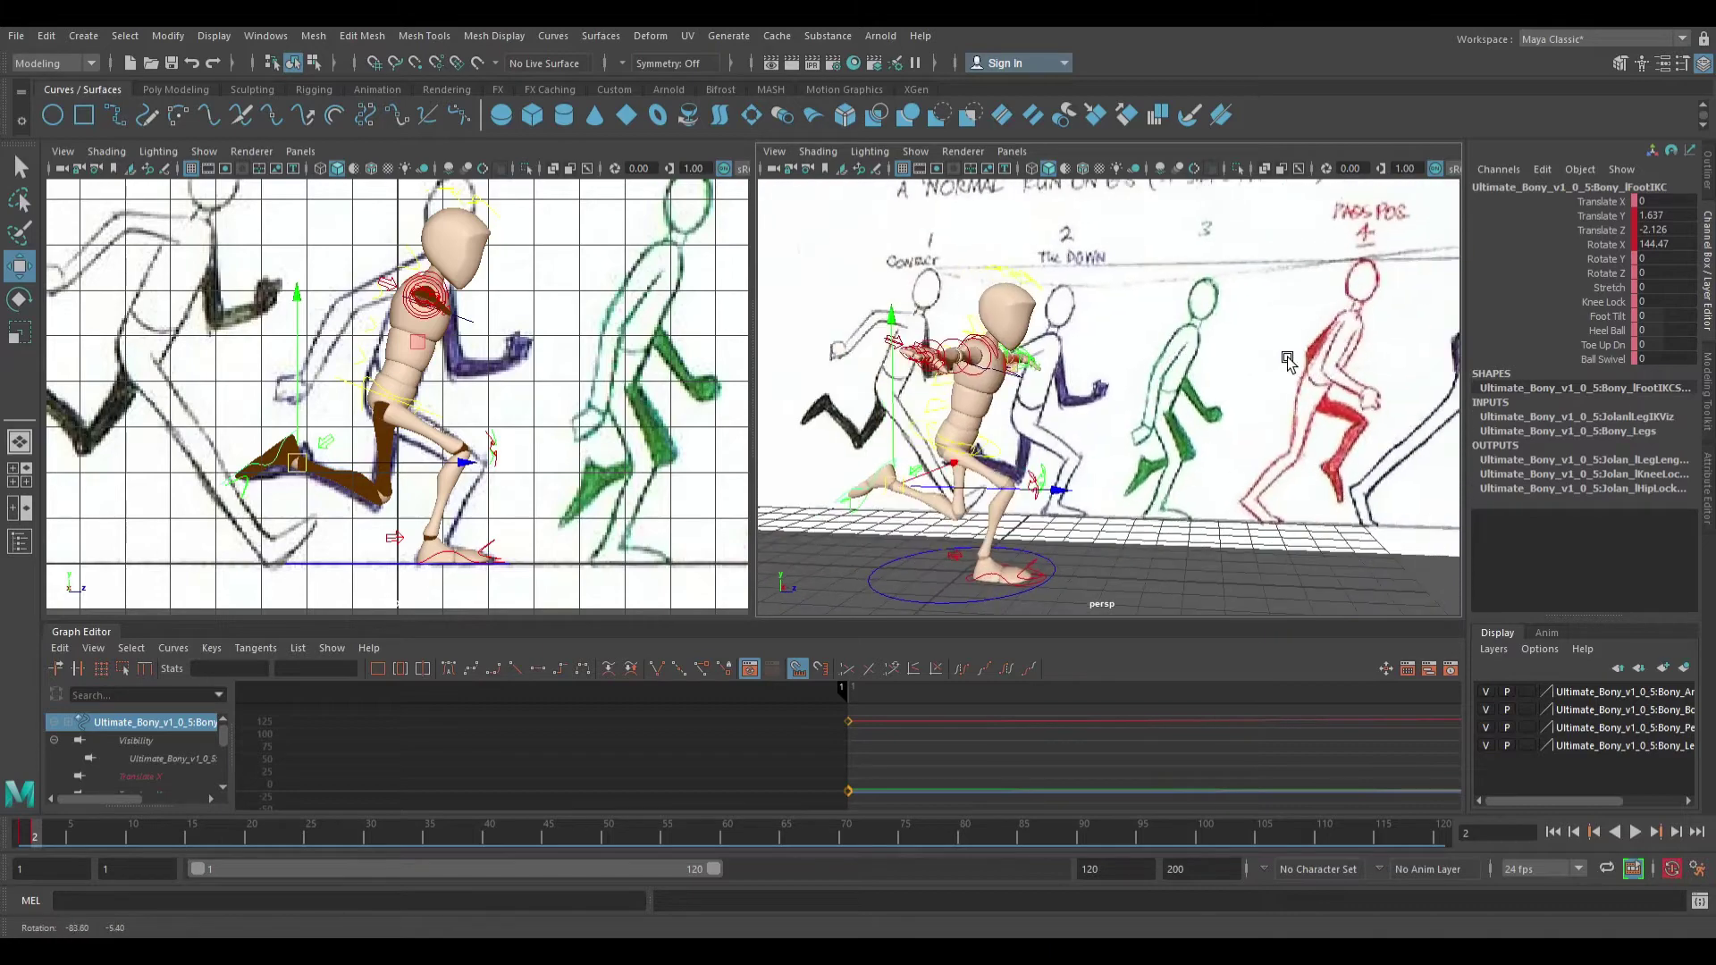
pyautogui.scroll(-5, 1287, 360)
pyautogui.keyDown('alt'); pyautogui.moveTo(1171, 420); pyautogui.dragTo(1233, 365, button='middle'); pyautogui.keyUp('alt')
pyautogui.keyDown('alt'); pyautogui.moveTo(1233, 367); pyautogui.dragTo(1046, 393); pyautogui.keyUp('alt')
pyautogui.keyDown('alt'); pyautogui.moveTo(1046, 393); pyautogui.dragTo(1141, 390, button='right'); pyautogui.keyUp('alt')
pyautogui.keyDown('alt'); pyautogui.moveTo(1142, 390); pyautogui.dragTo(1276, 379, button='middle'); pyautogui.keyUp('alt')
pyautogui.scroll(-3, 1277, 379)
pyautogui.moveTo(1276, 379)
pyautogui.keyDown('alt'); pyautogui.mouseDown()
pyautogui.moveTo(1225, 379)
pyautogui.moveTo(1294, 368)
pyautogui.mouseUp(); pyautogui.keyUp('alt')
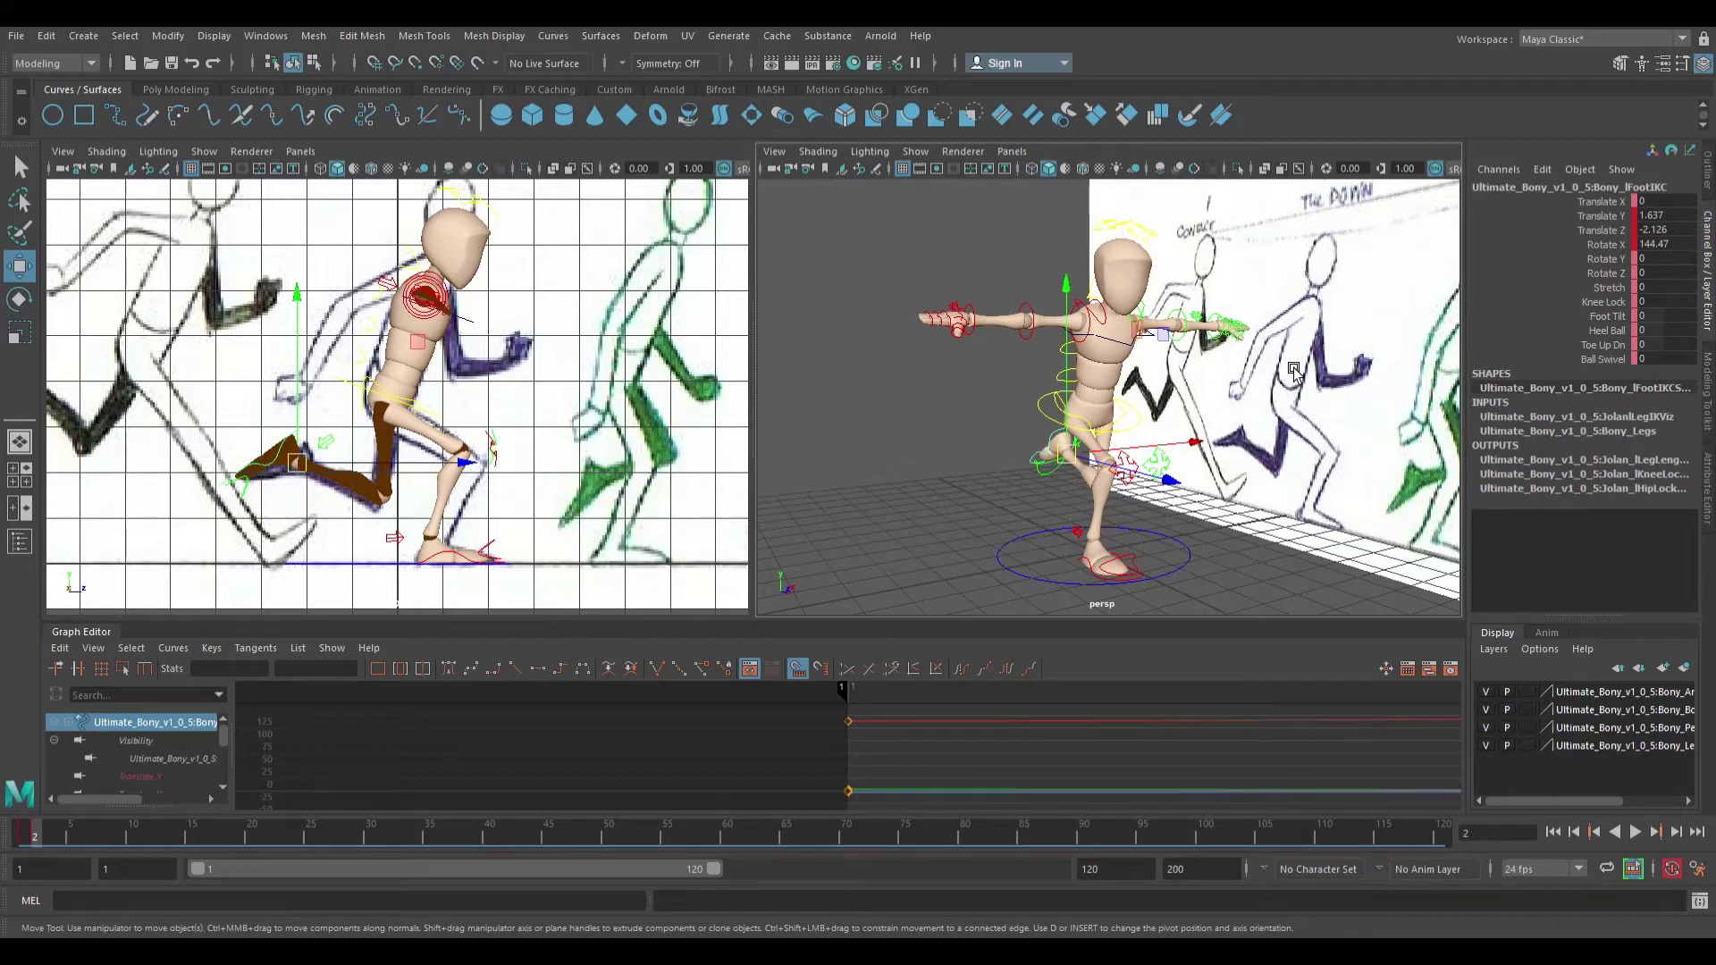
pyautogui.keyDown('alt'); pyautogui.moveTo(1351, 572); pyautogui.dragTo(1280, 548, button='middle'); pyautogui.keyUp('alt')
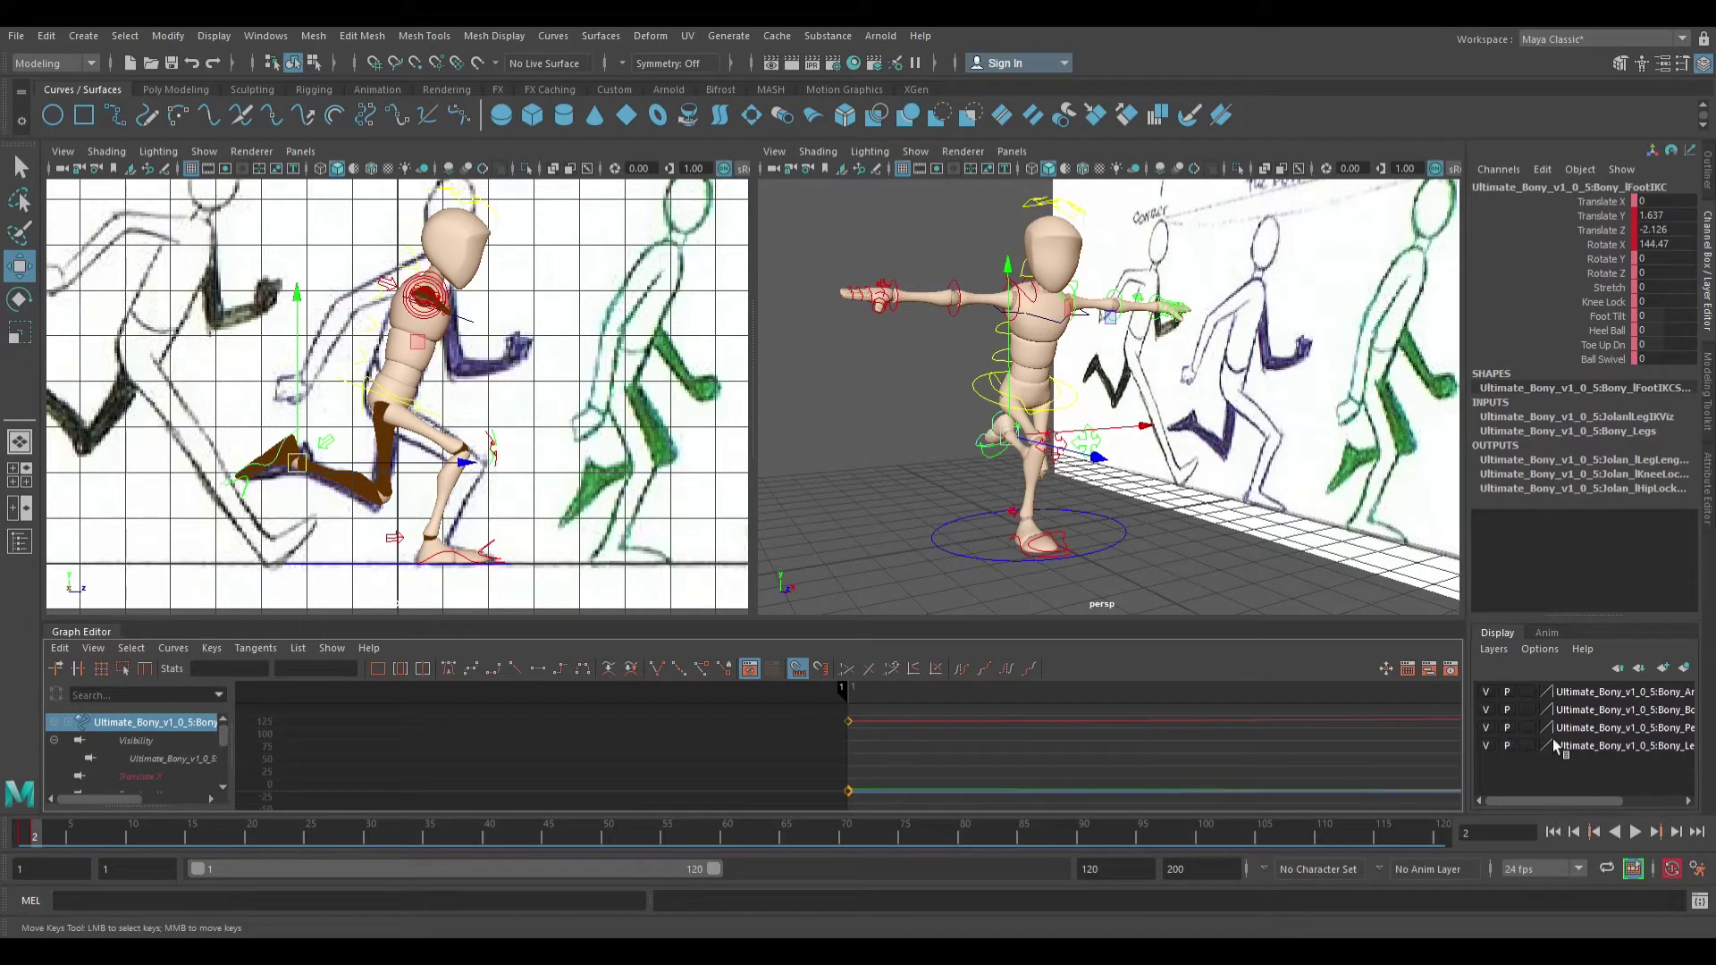
# Hide the rig's arms display layer and clear the selection
pyautogui.click(1486, 692)
pyautogui.click(920, 346)
pyautogui.keyDown('alt'); pyautogui.moveTo(790, 358); pyautogui.dragTo(1114, 390); pyautogui.keyUp('alt')
pyautogui.scroll(-5, 1114, 390)
pyautogui.keyDown('alt'); pyautogui.moveTo(1255, 427); pyautogui.dragTo(1173, 416); pyautogui.keyUp('alt')
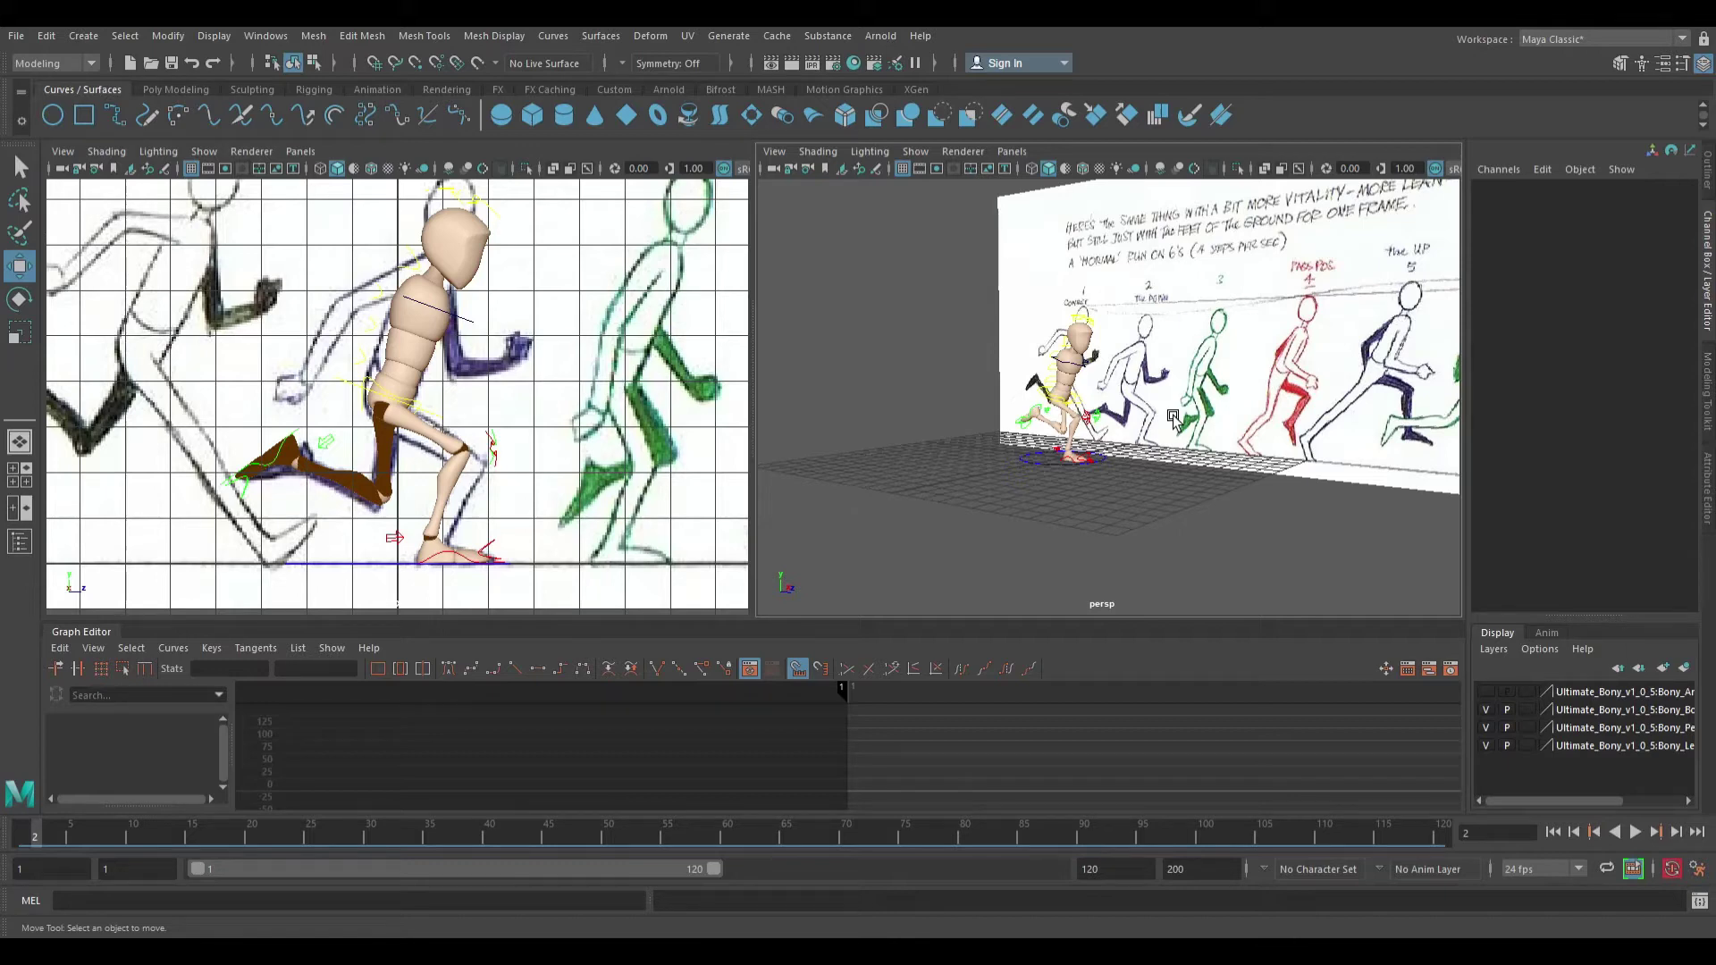
# Select all visible rig controls except the main control and set a key on them at frame 2
pyautogui.keyDown('alt'); pyautogui.moveTo(1158, 413); pyautogui.dragTo(1093, 479); pyautogui.keyUp('alt')
pyautogui.scroll(5, 1068, 434)
pyautogui.keyDown('alt'); pyautogui.moveTo(1161, 380); pyautogui.dragTo(1025, 382); pyautogui.keyUp('alt')
pyautogui.scroll(-5, 1025, 383)
pyautogui.moveTo(992, 225); pyautogui.dragTo(1159, 550)
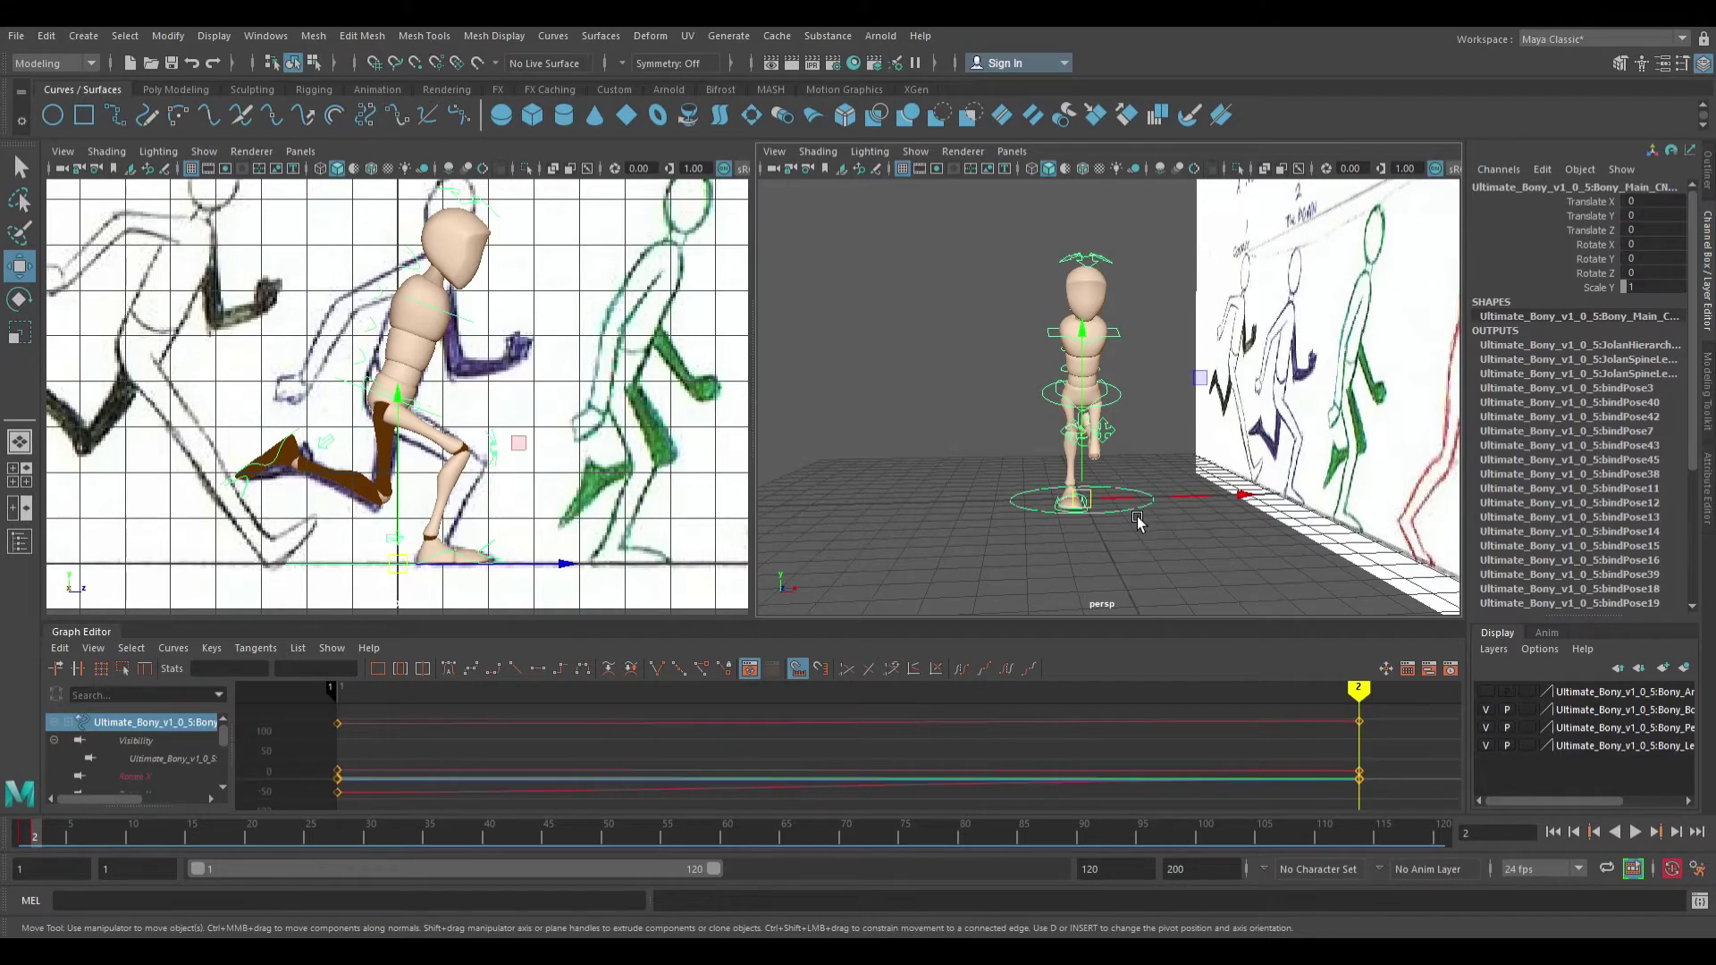
pyautogui.press('Down')
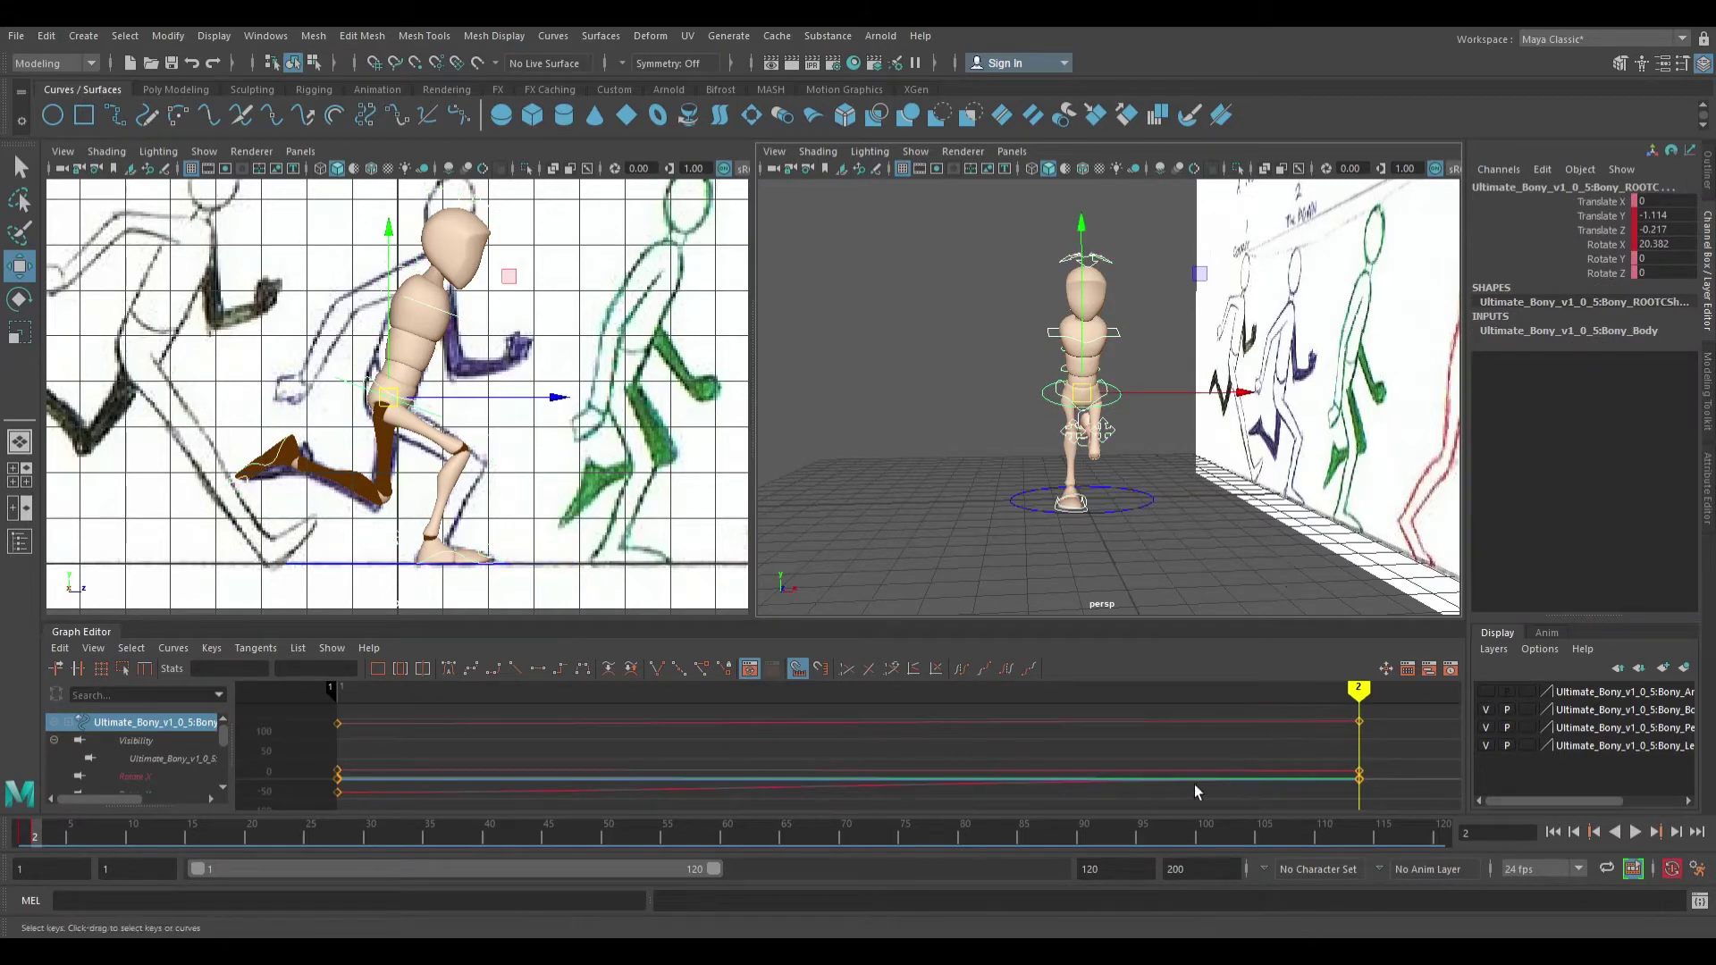
pyautogui.press('s')
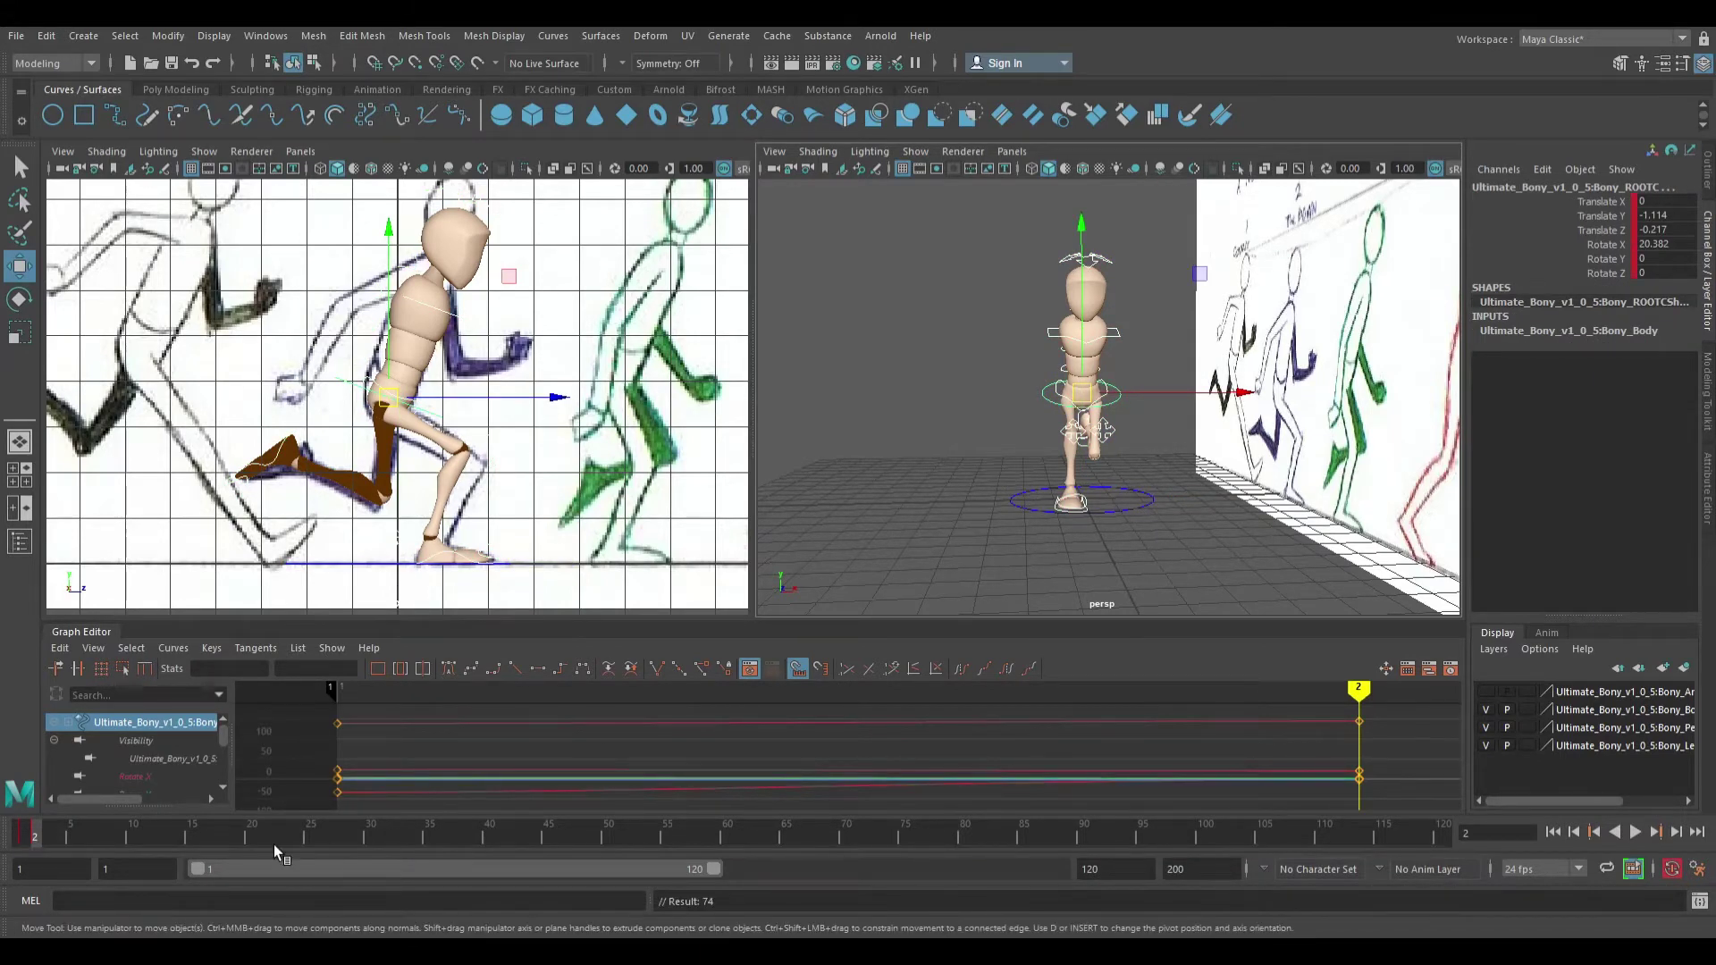
# Go to frame 3 and slide the reference image plane to Translate Z 6.191 so pose 3 lines up with the rig
pyautogui.click(53, 839)
pyautogui.keyDown('alt'); pyautogui.moveTo(1011, 398); pyautogui.dragTo(1229, 400); pyautogui.keyUp('alt')
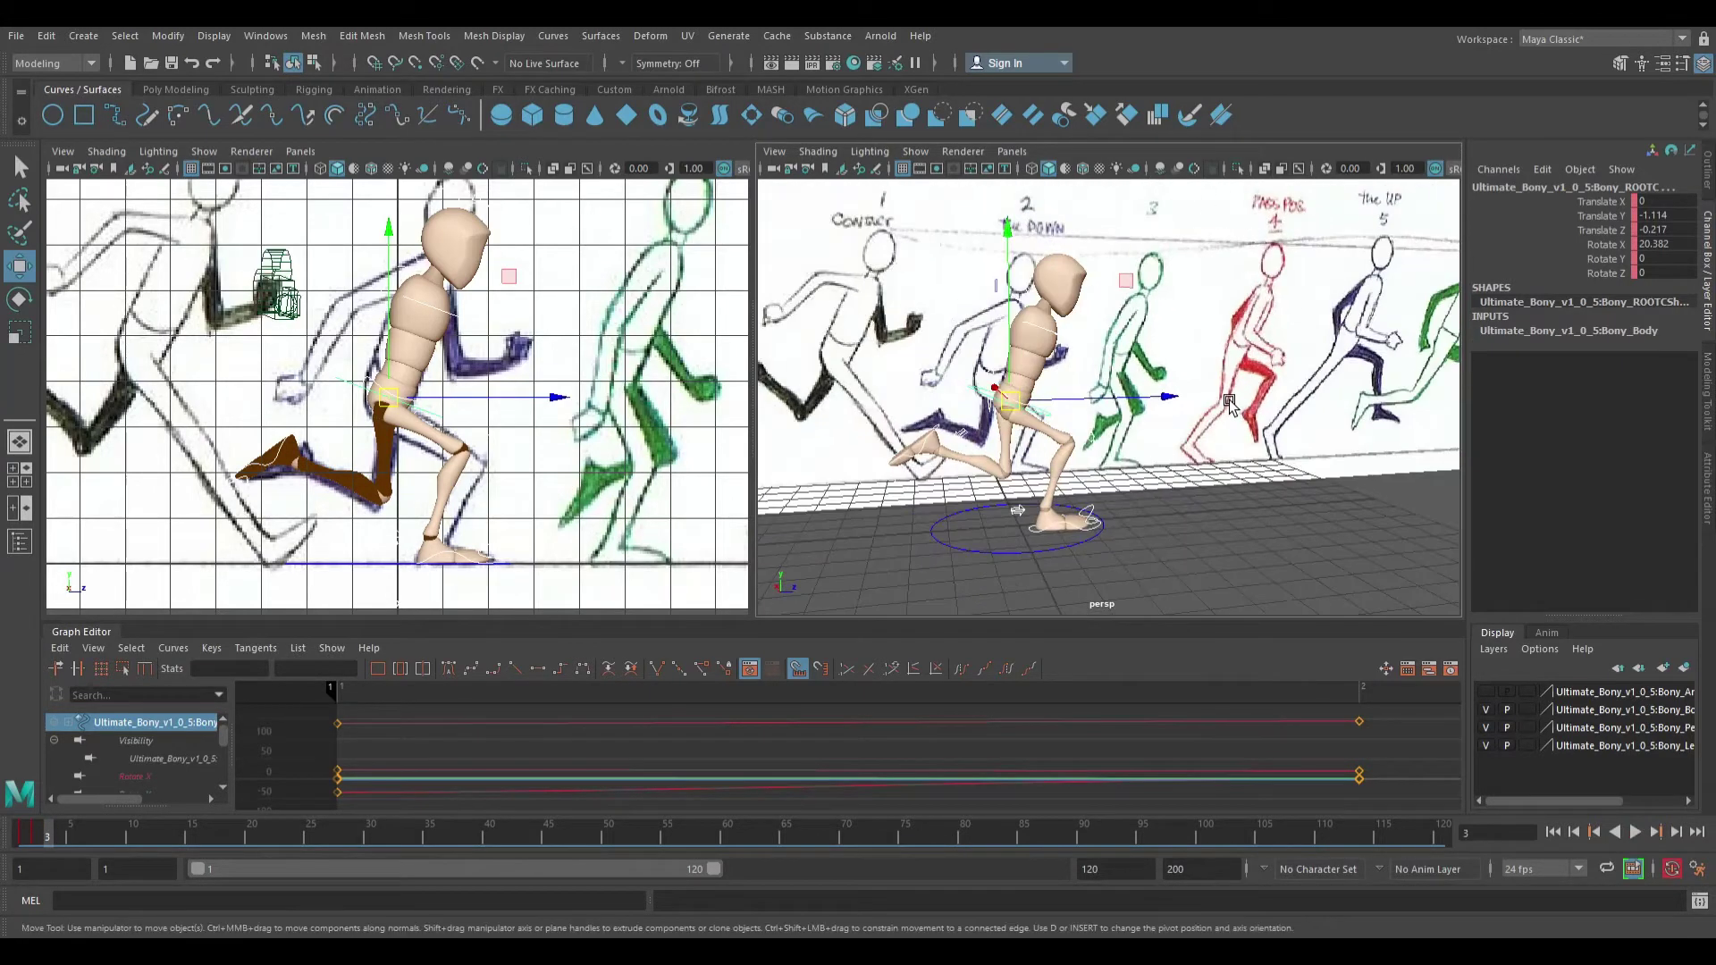
pyautogui.click(1241, 351)
pyautogui.scroll(-3, 801, 354)
pyautogui.scroll(-2, 619, 317)
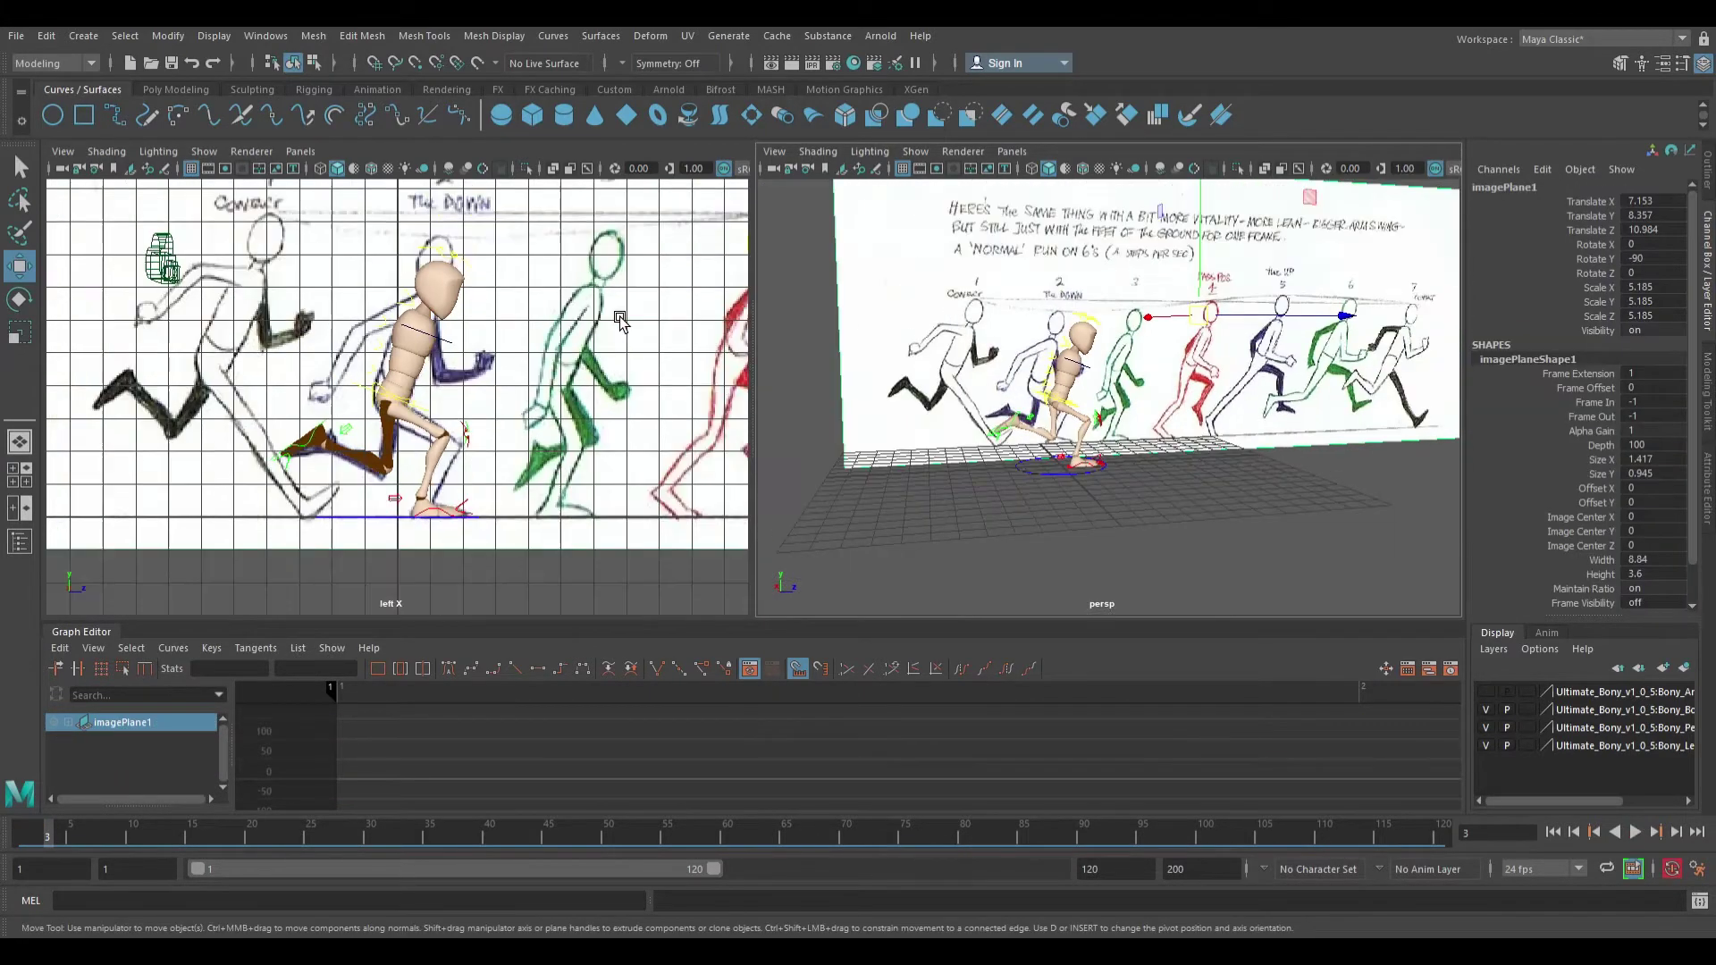
pyautogui.scroll(-4, 617, 331)
pyautogui.moveTo(729, 355); pyautogui.dragTo(611, 368)
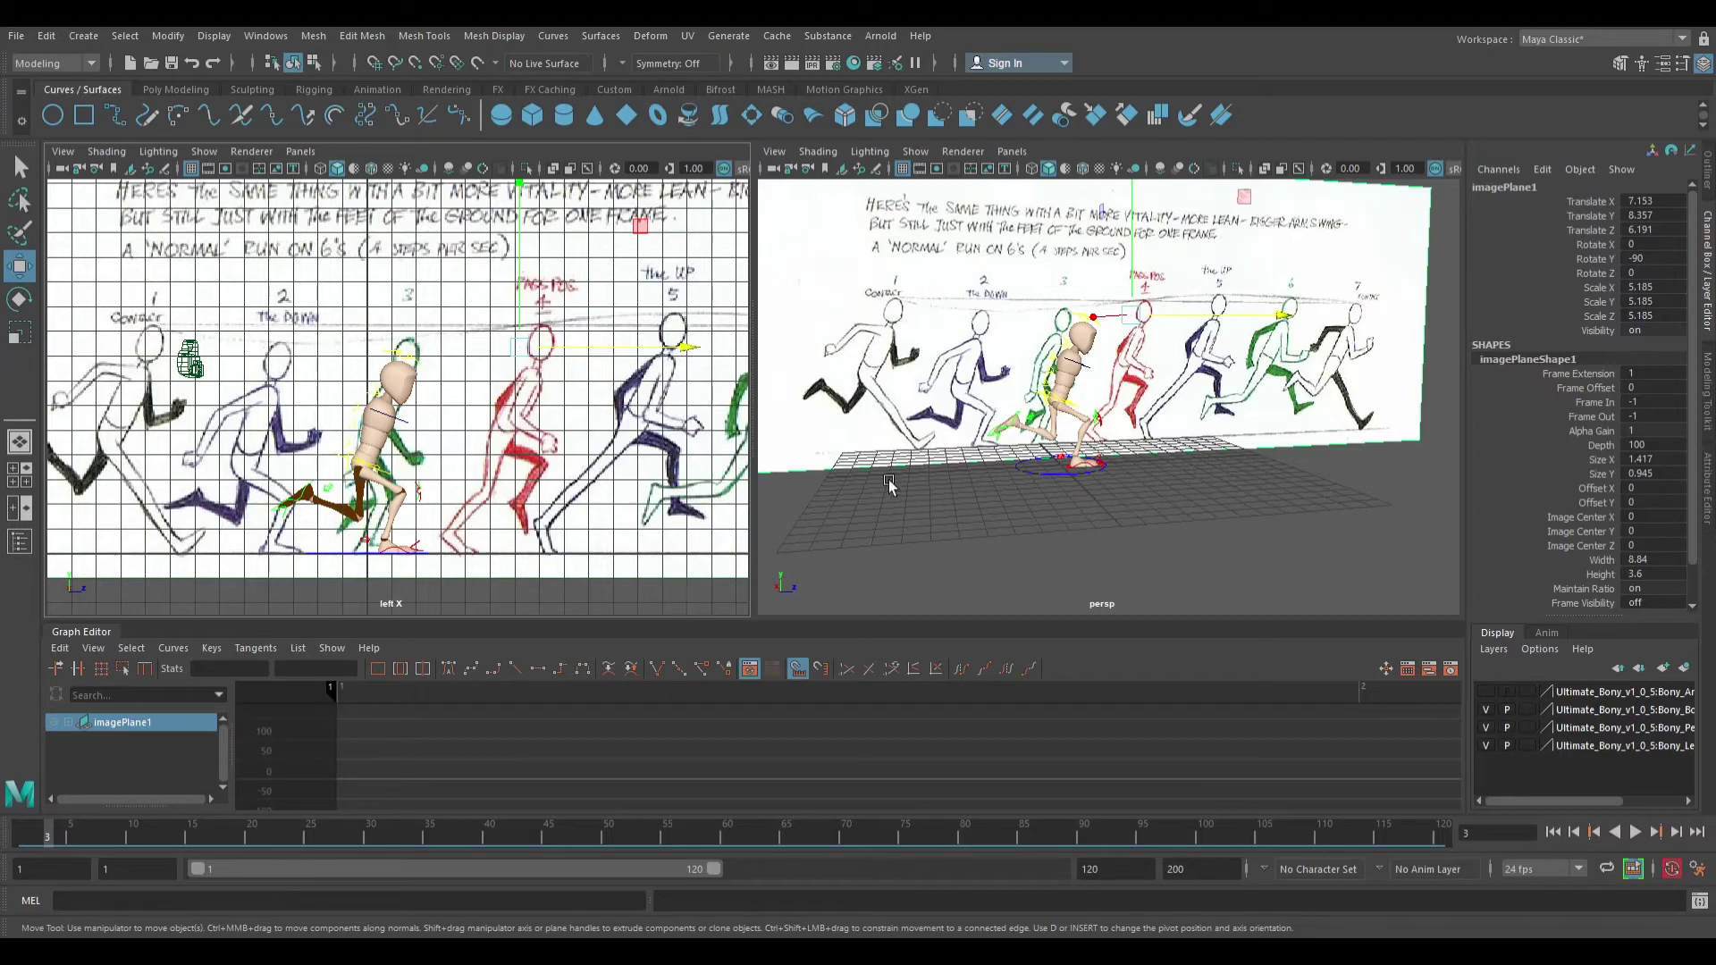
# Match the root control to pose 3's hips with Translate Y -0.778 and Translate Z -0.104
pyautogui.scroll(5, 1059, 435)
pyautogui.keyDown('alt'); pyautogui.moveTo(1060, 436); pyautogui.dragTo(1032, 447); pyautogui.keyUp('alt')
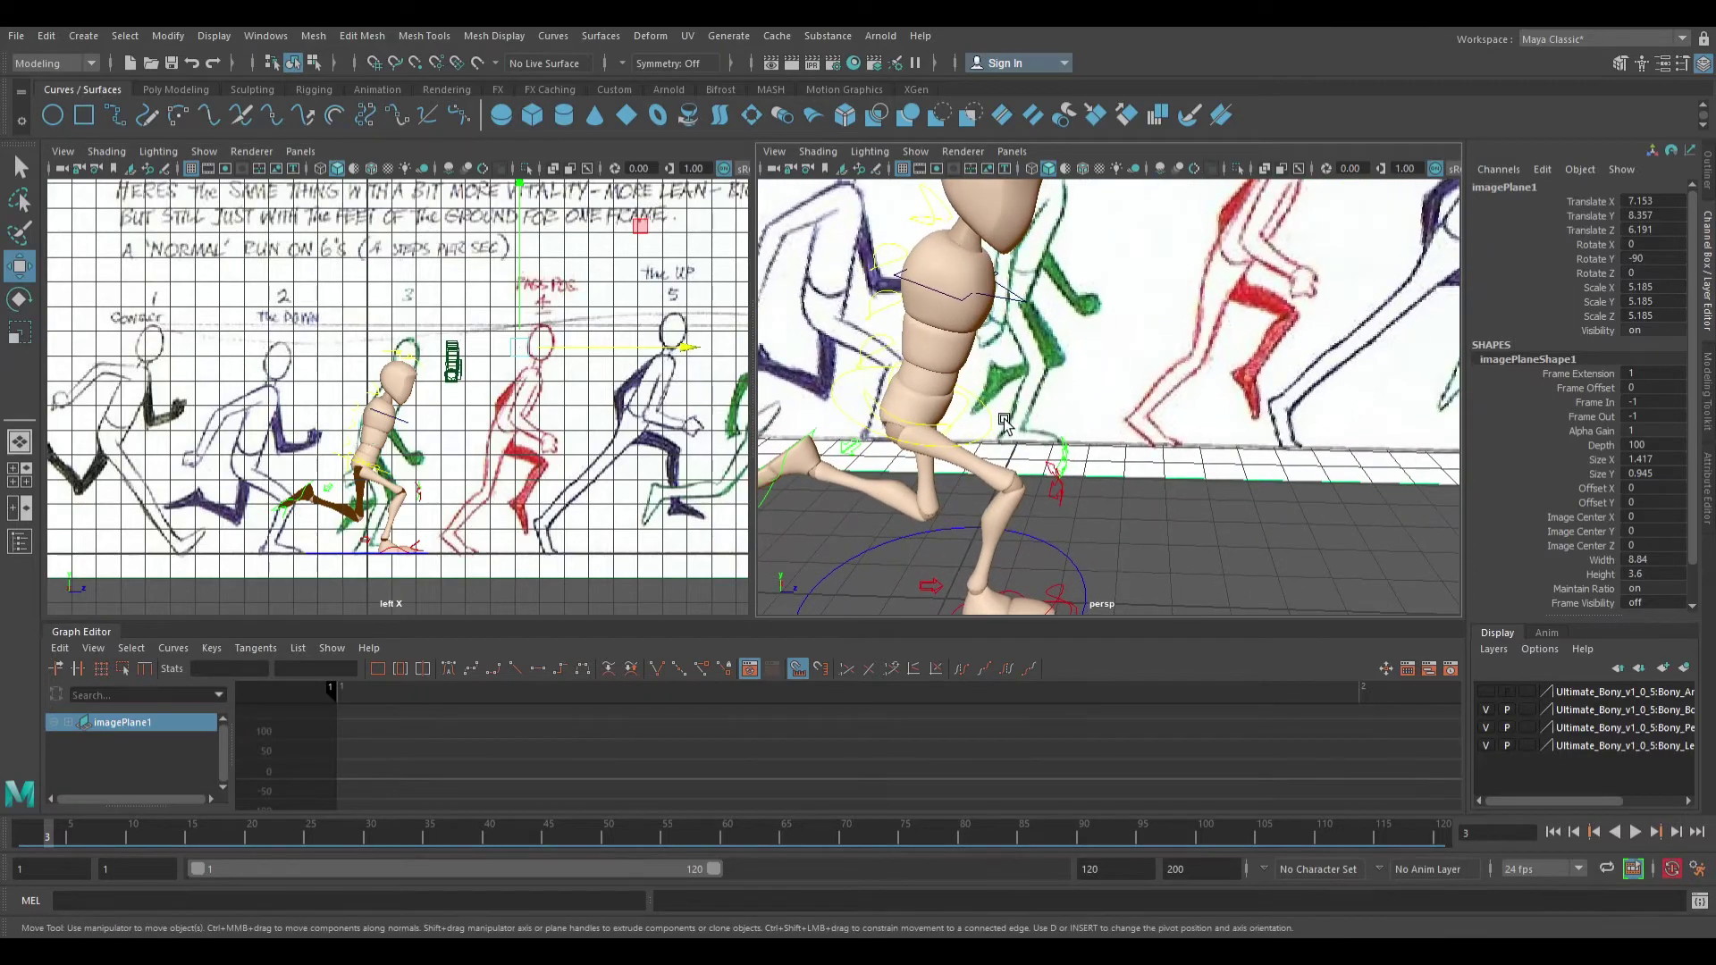
pyautogui.click(1006, 416)
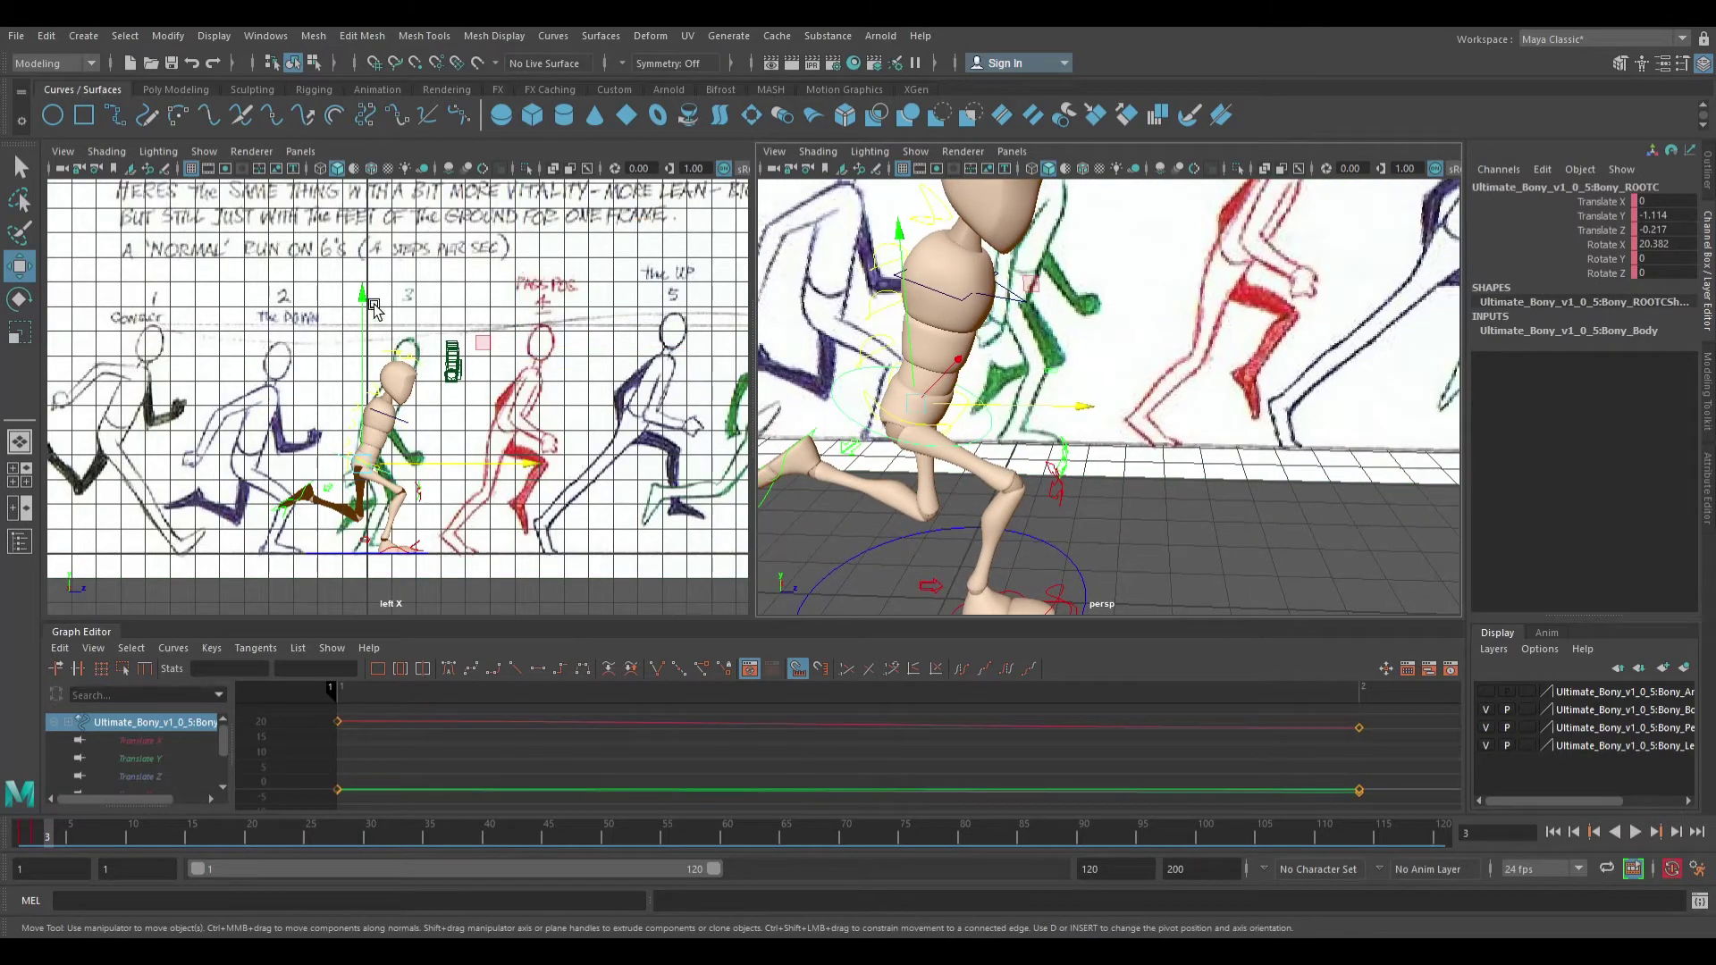
pyautogui.scroll(1, 397, 450)
pyautogui.scroll(2, 397, 450)
pyautogui.moveTo(345, 547); pyautogui.dragTo(351, 526)
pyautogui.scroll(-3, 612, 517)
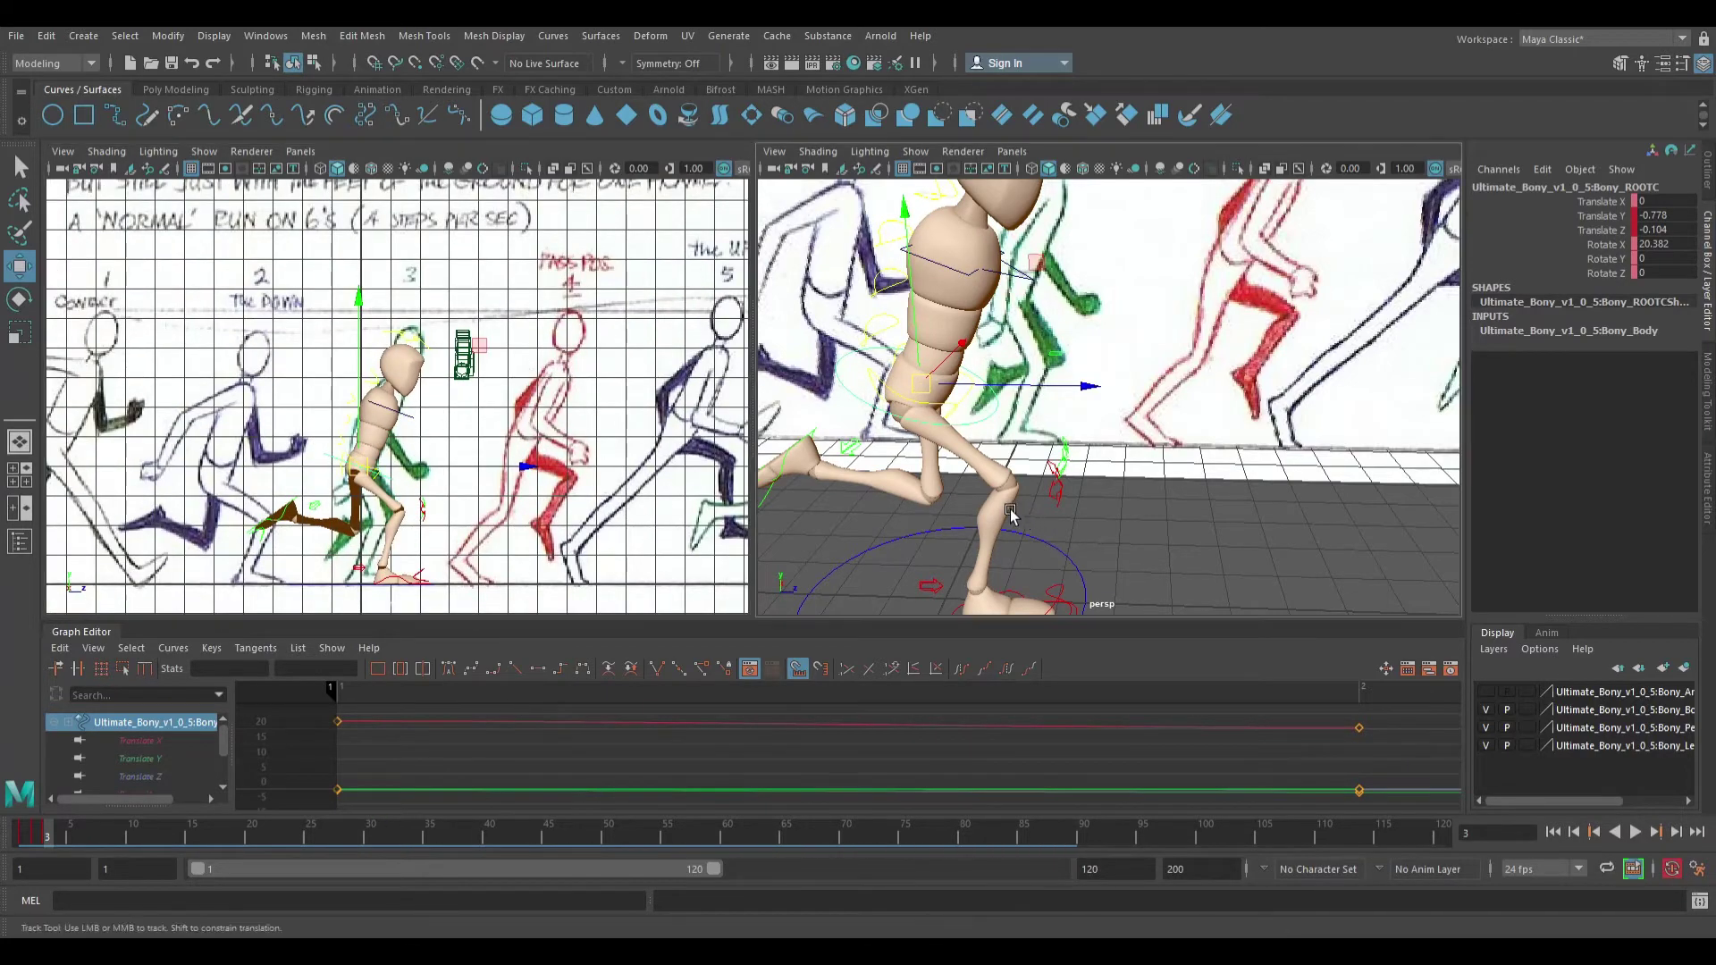
# Match the left foot to pose 3 with Translate Y 1.233, Translate Z -0.15 and Rotate X 109.646
pyautogui.scroll(-2, 1148, 426)
pyautogui.scroll(4, 569, 422)
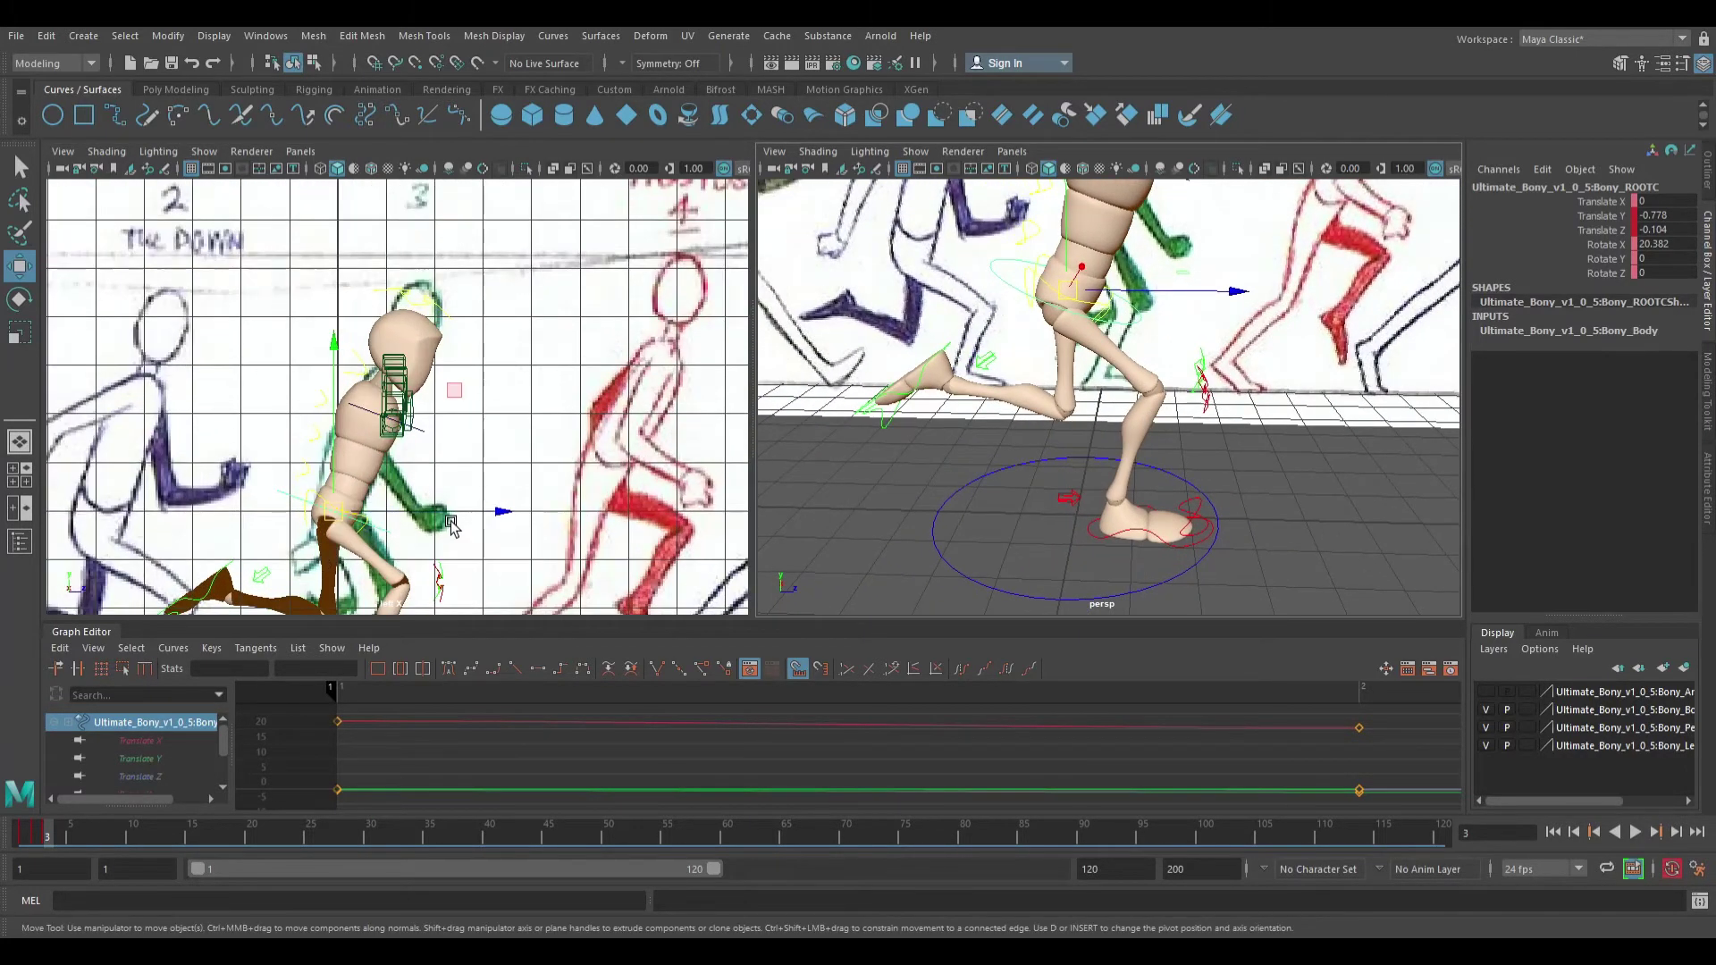
pyautogui.scroll(4, 319, 410)
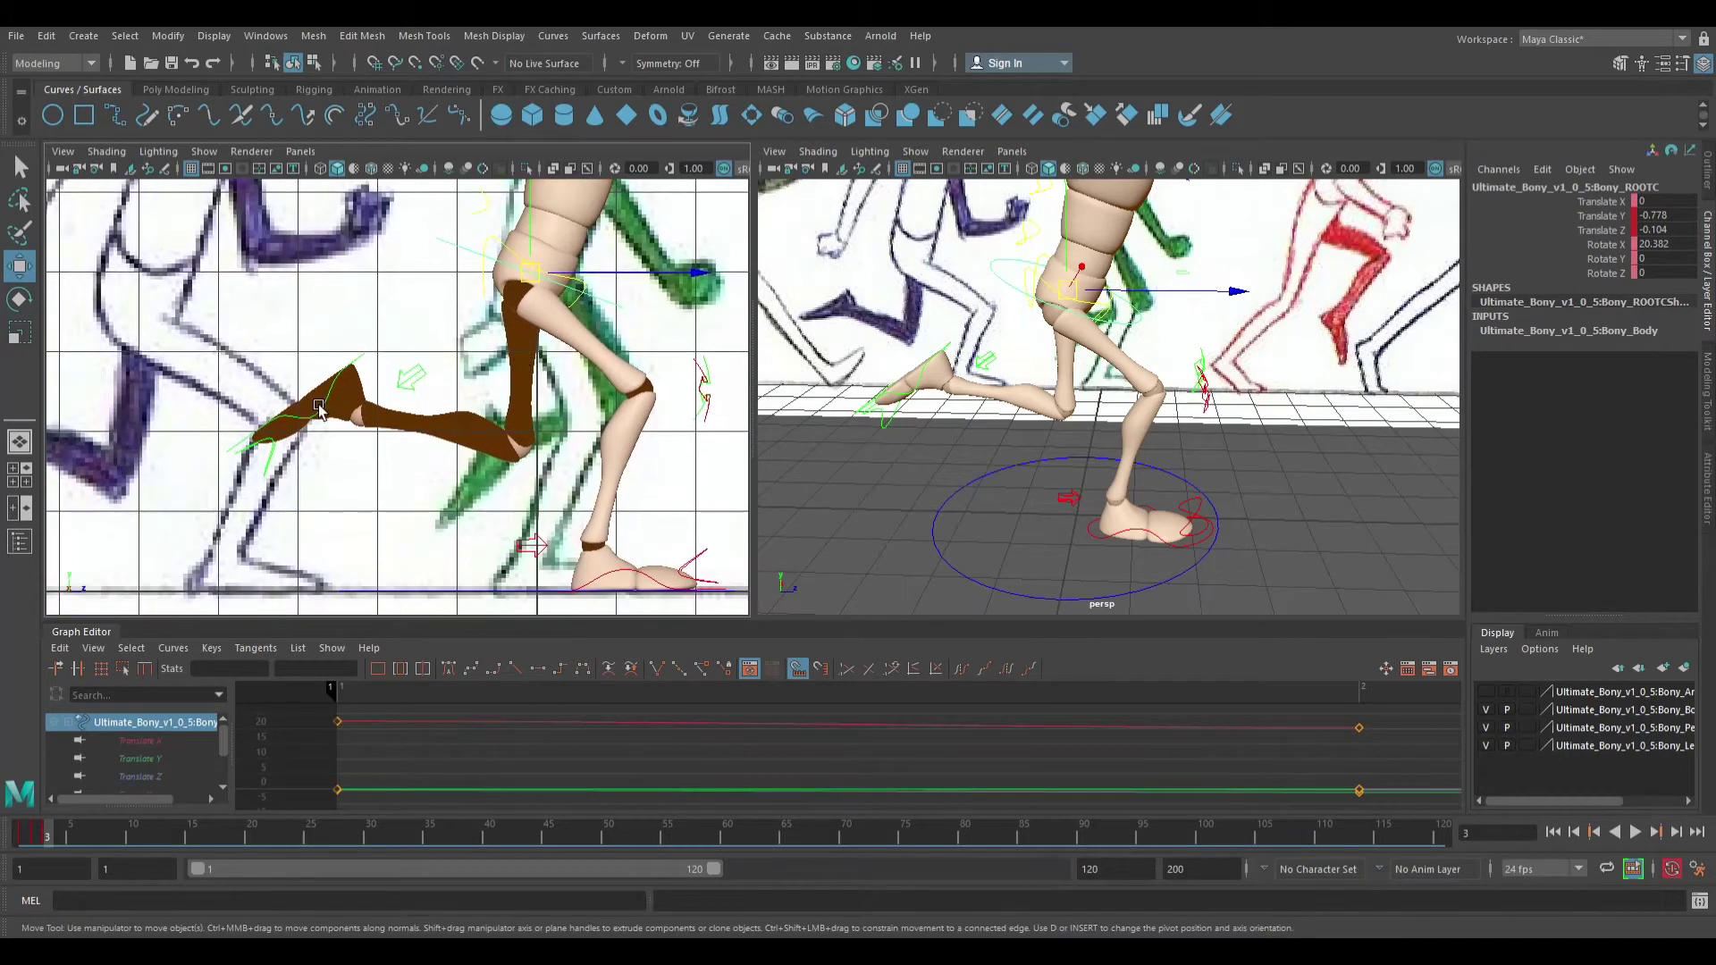
pyautogui.click(342, 408)
pyautogui.moveTo(344, 409); pyautogui.dragTo(546, 456)
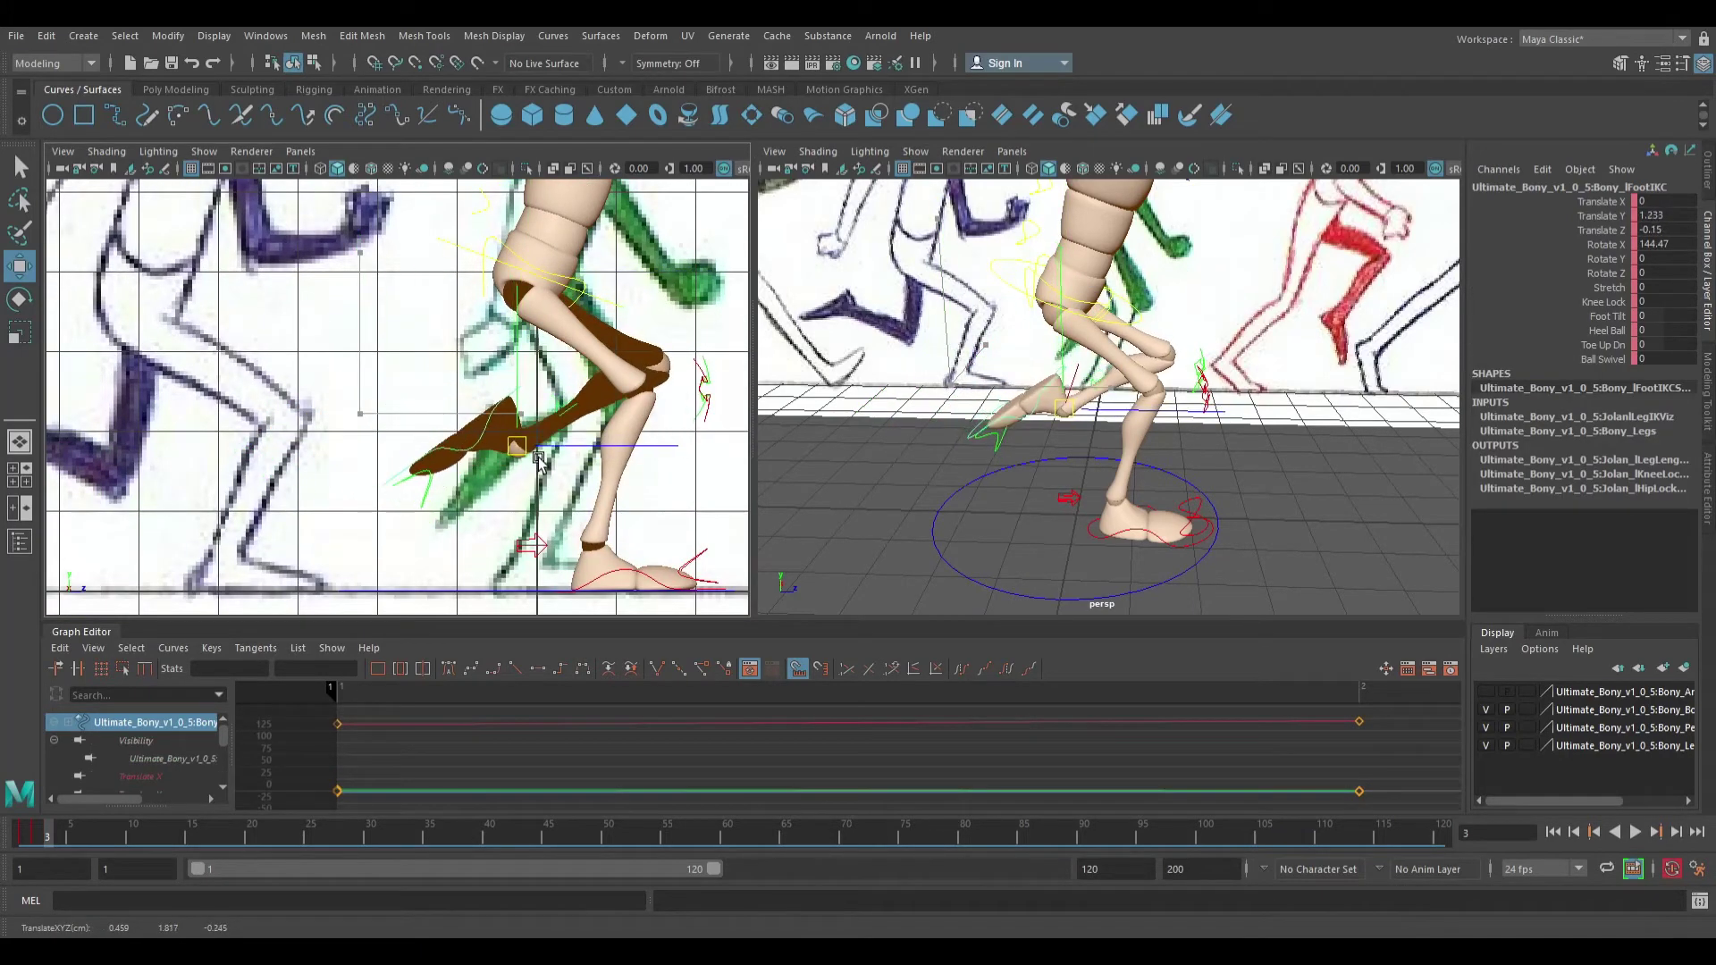
pyautogui.press('e')
pyautogui.moveTo(609, 313); pyautogui.dragTo(512, 289)
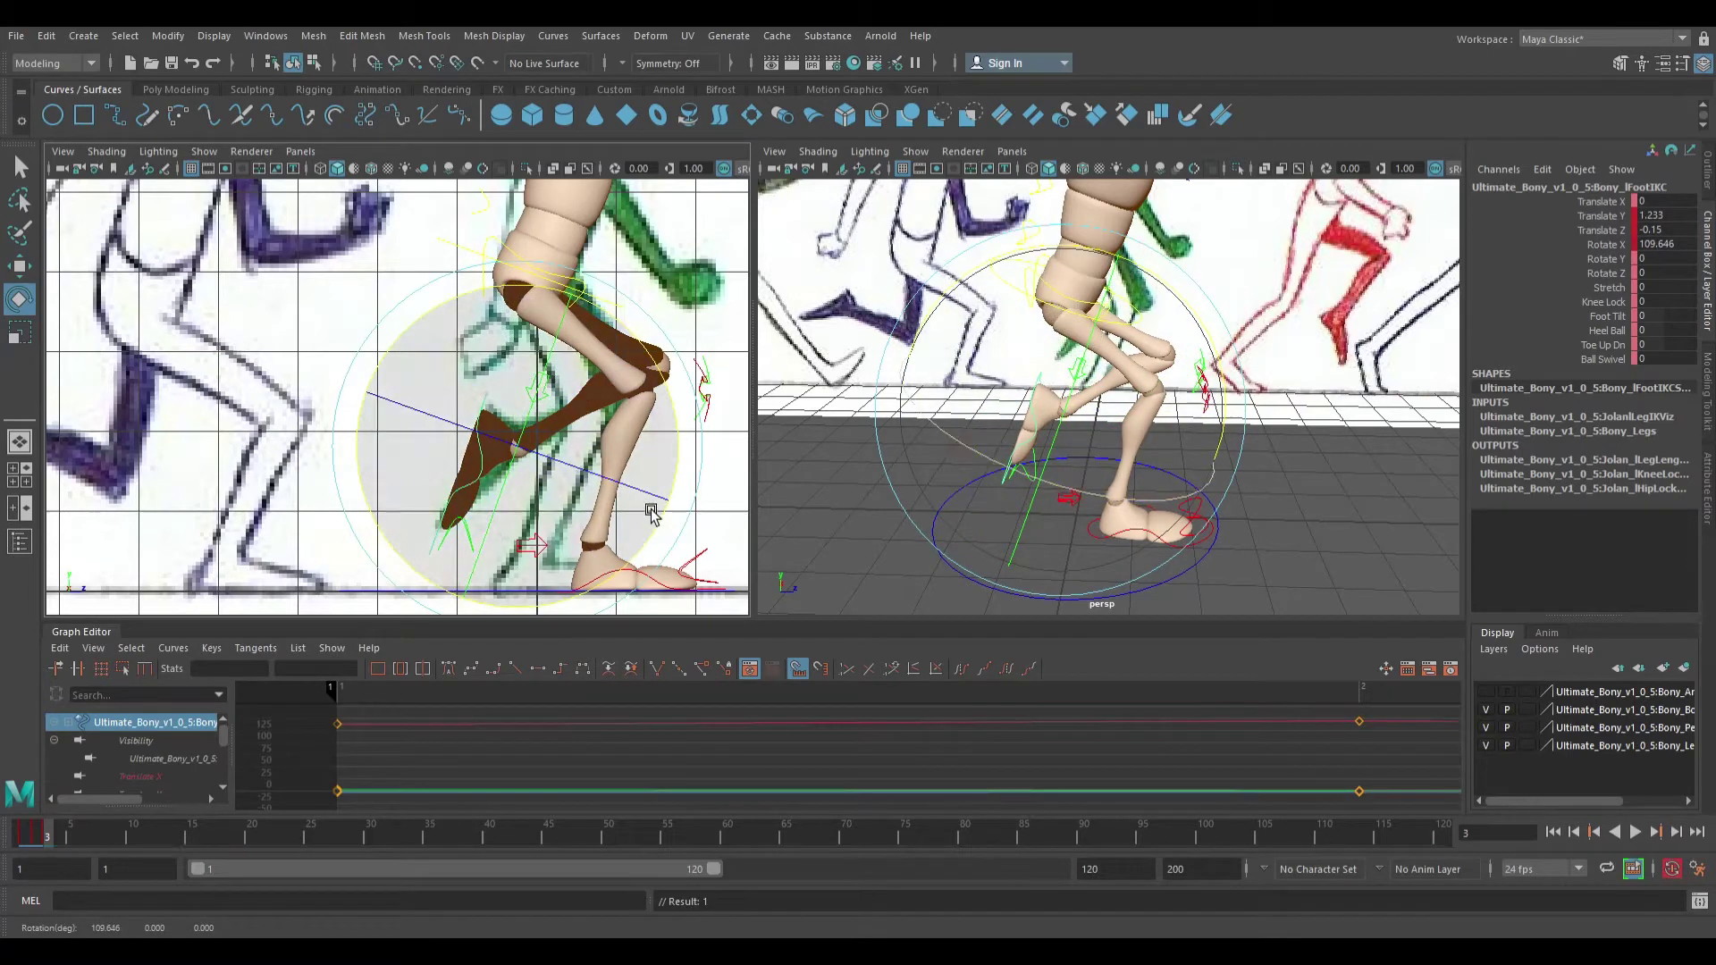
pyautogui.click(706, 597)
pyautogui.press('w')
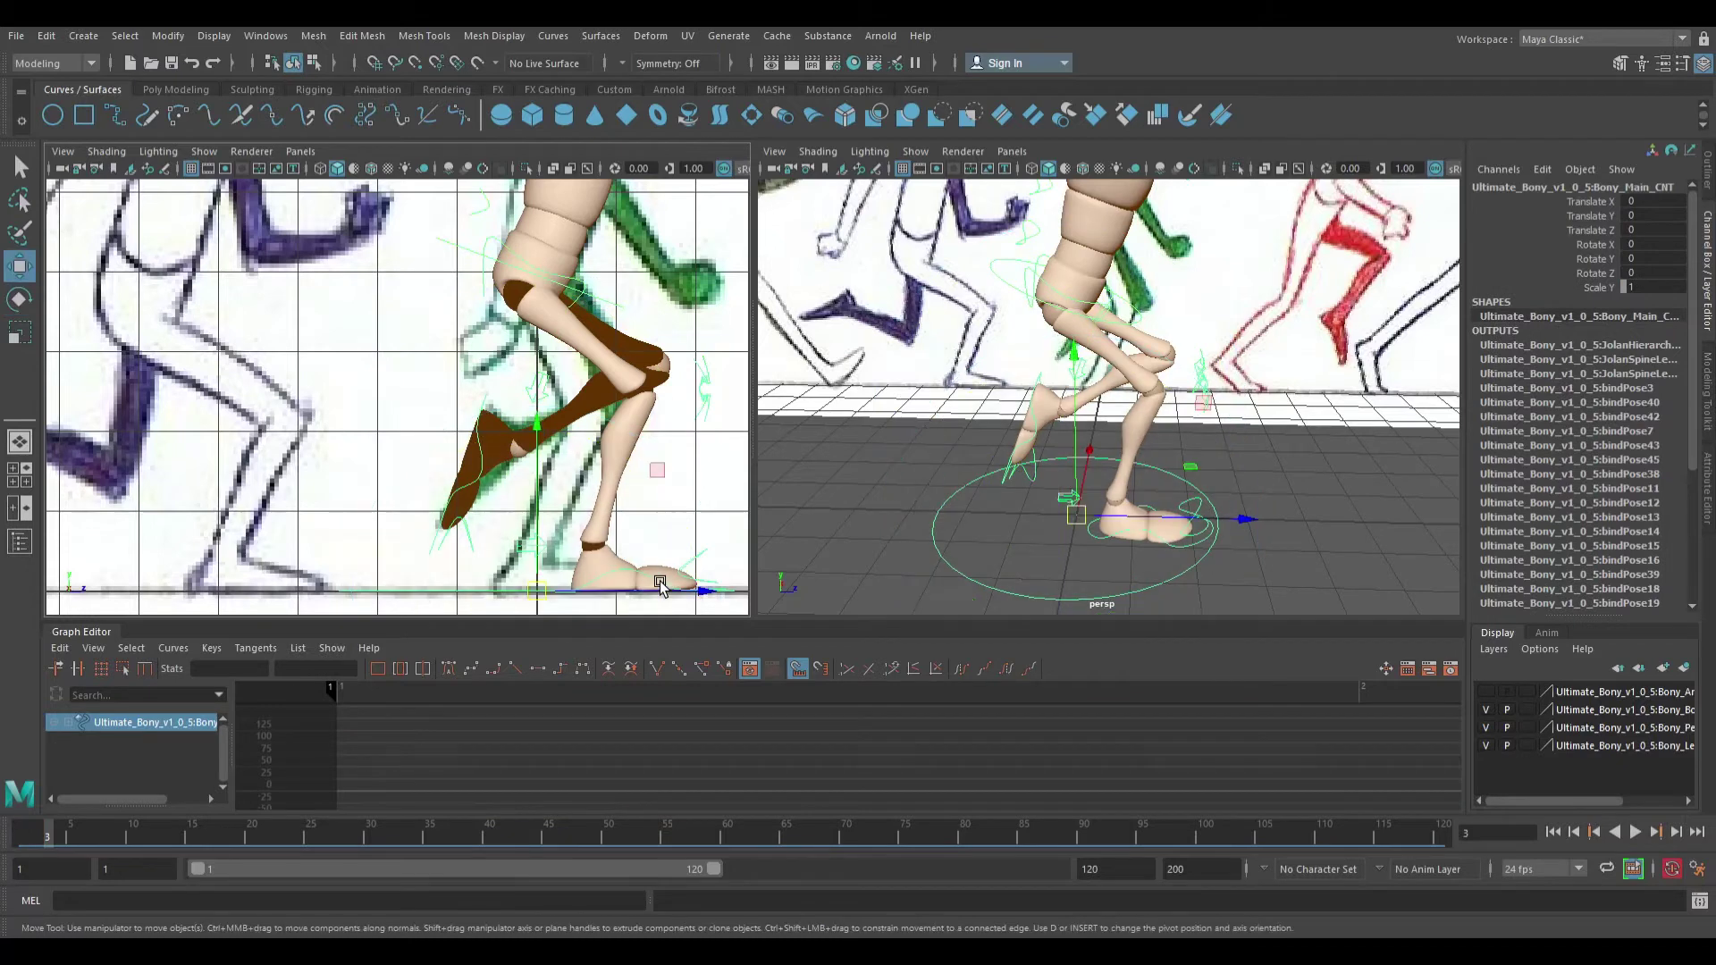
pyautogui.moveTo(713, 596); pyautogui.dragTo(664, 594)
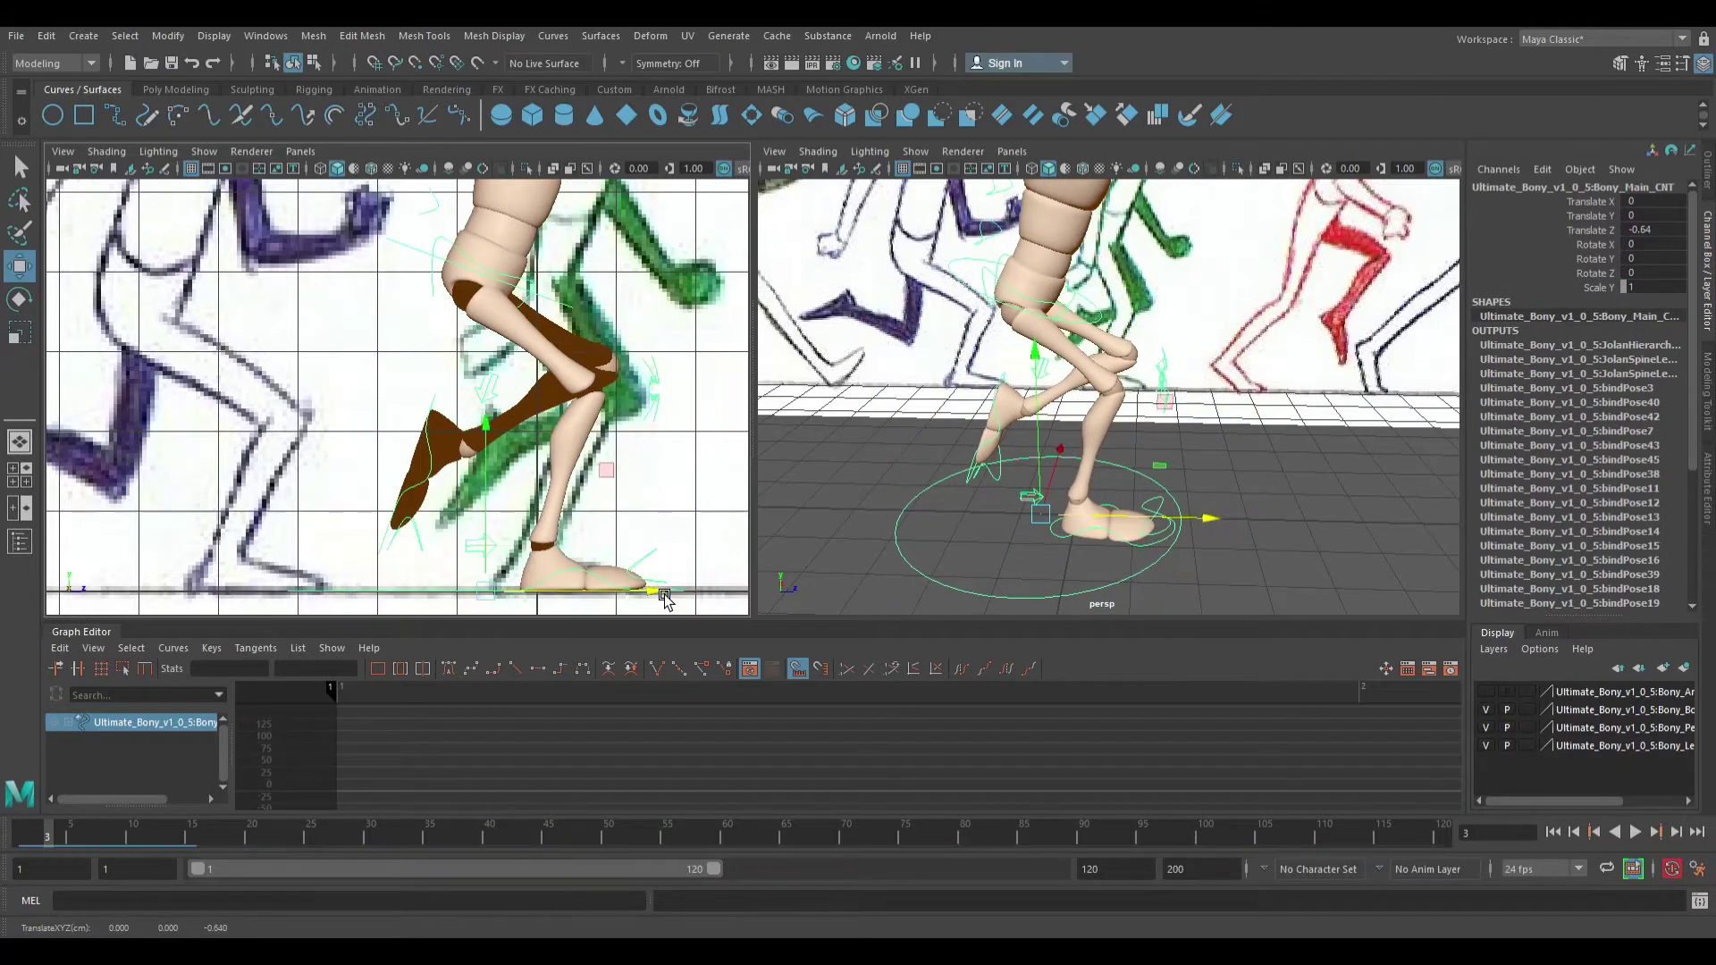
pyautogui.hotkey('ctrl', 'z')
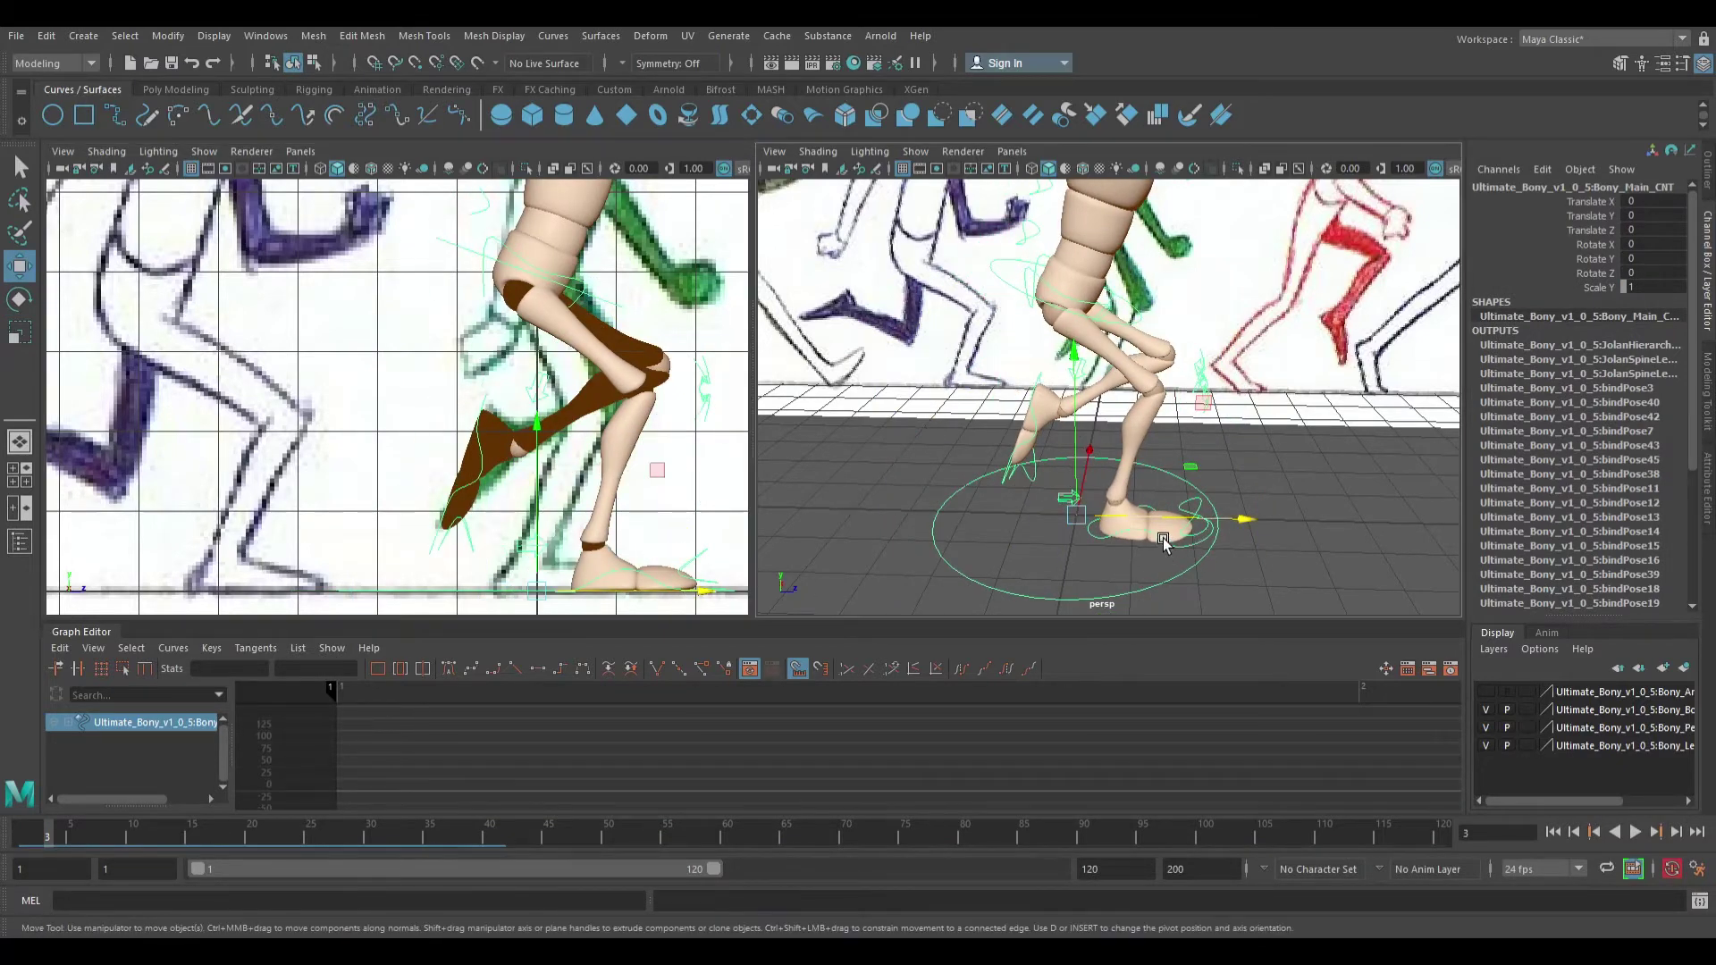
# Move the right foot back to Translate Z 0.181 to match pose 3 and key it
pyautogui.click(1164, 541)
pyautogui.click(1287, 505)
pyautogui.moveTo(1291, 511); pyautogui.dragTo(1234, 507)
pyautogui.press('s')
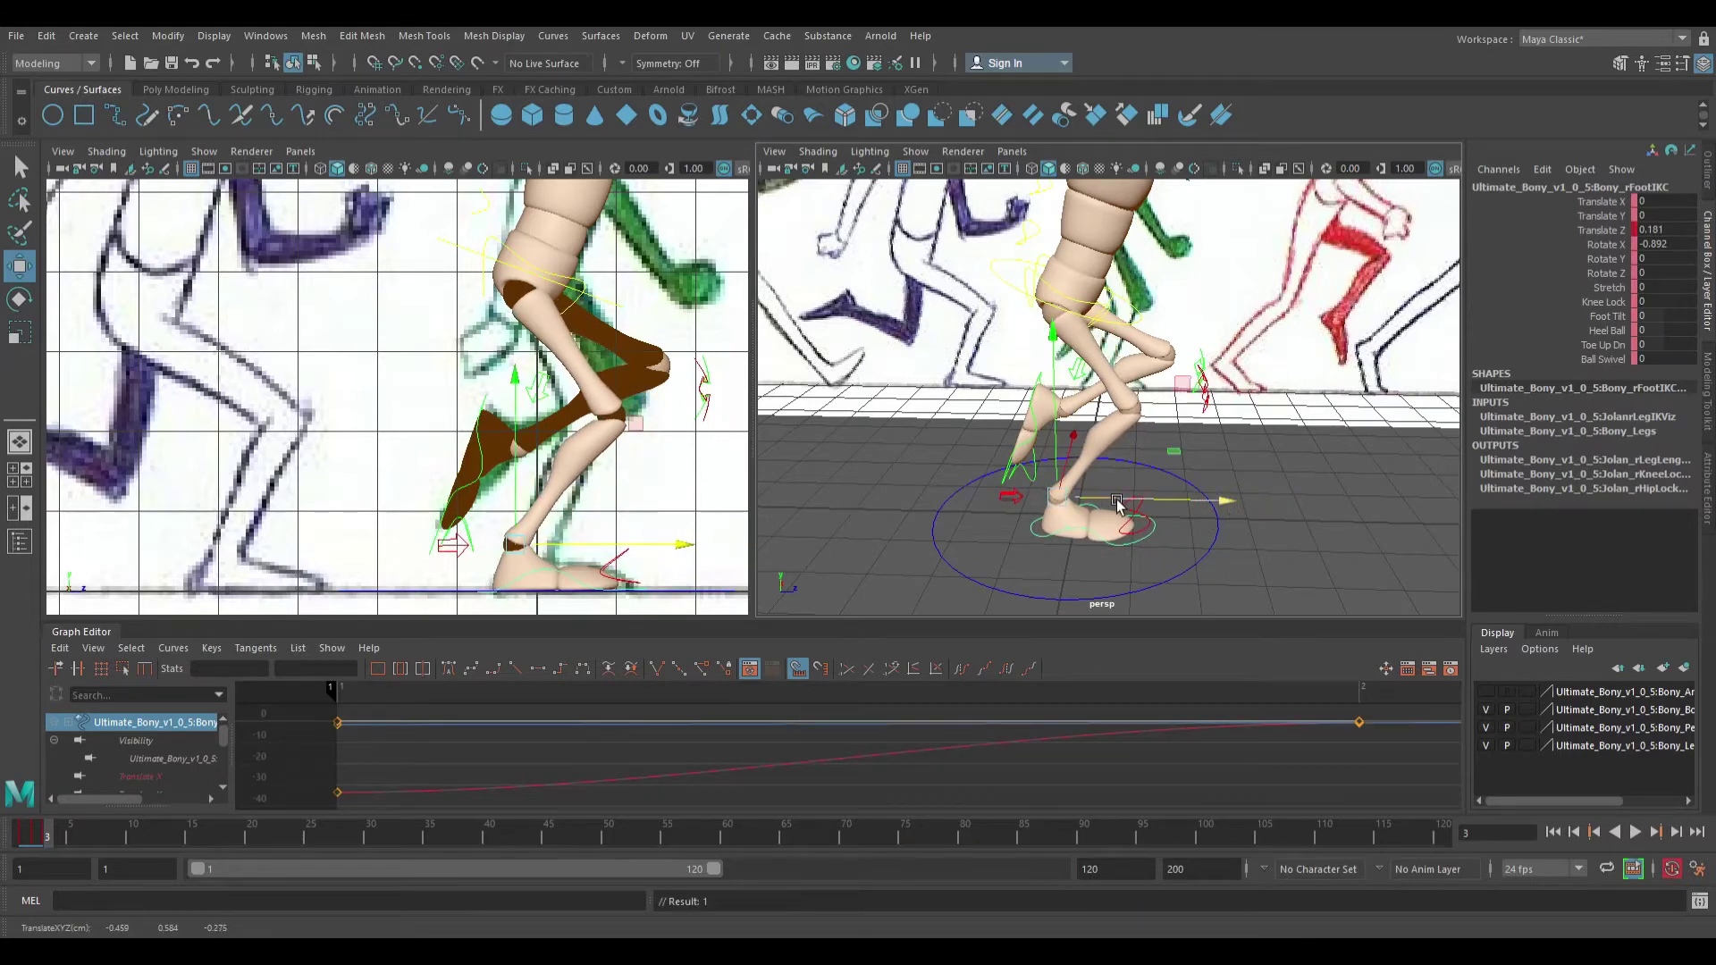
# Raise the root control to Translate Y -0.574 at frame 3 and key it
pyautogui.scroll(-3, 664, 346)
pyautogui.scroll(2, 642, 362)
pyautogui.keyDown('alt'); pyautogui.moveTo(653, 350); pyautogui.dragTo(609, 372, button='middle'); pyautogui.keyUp('alt')
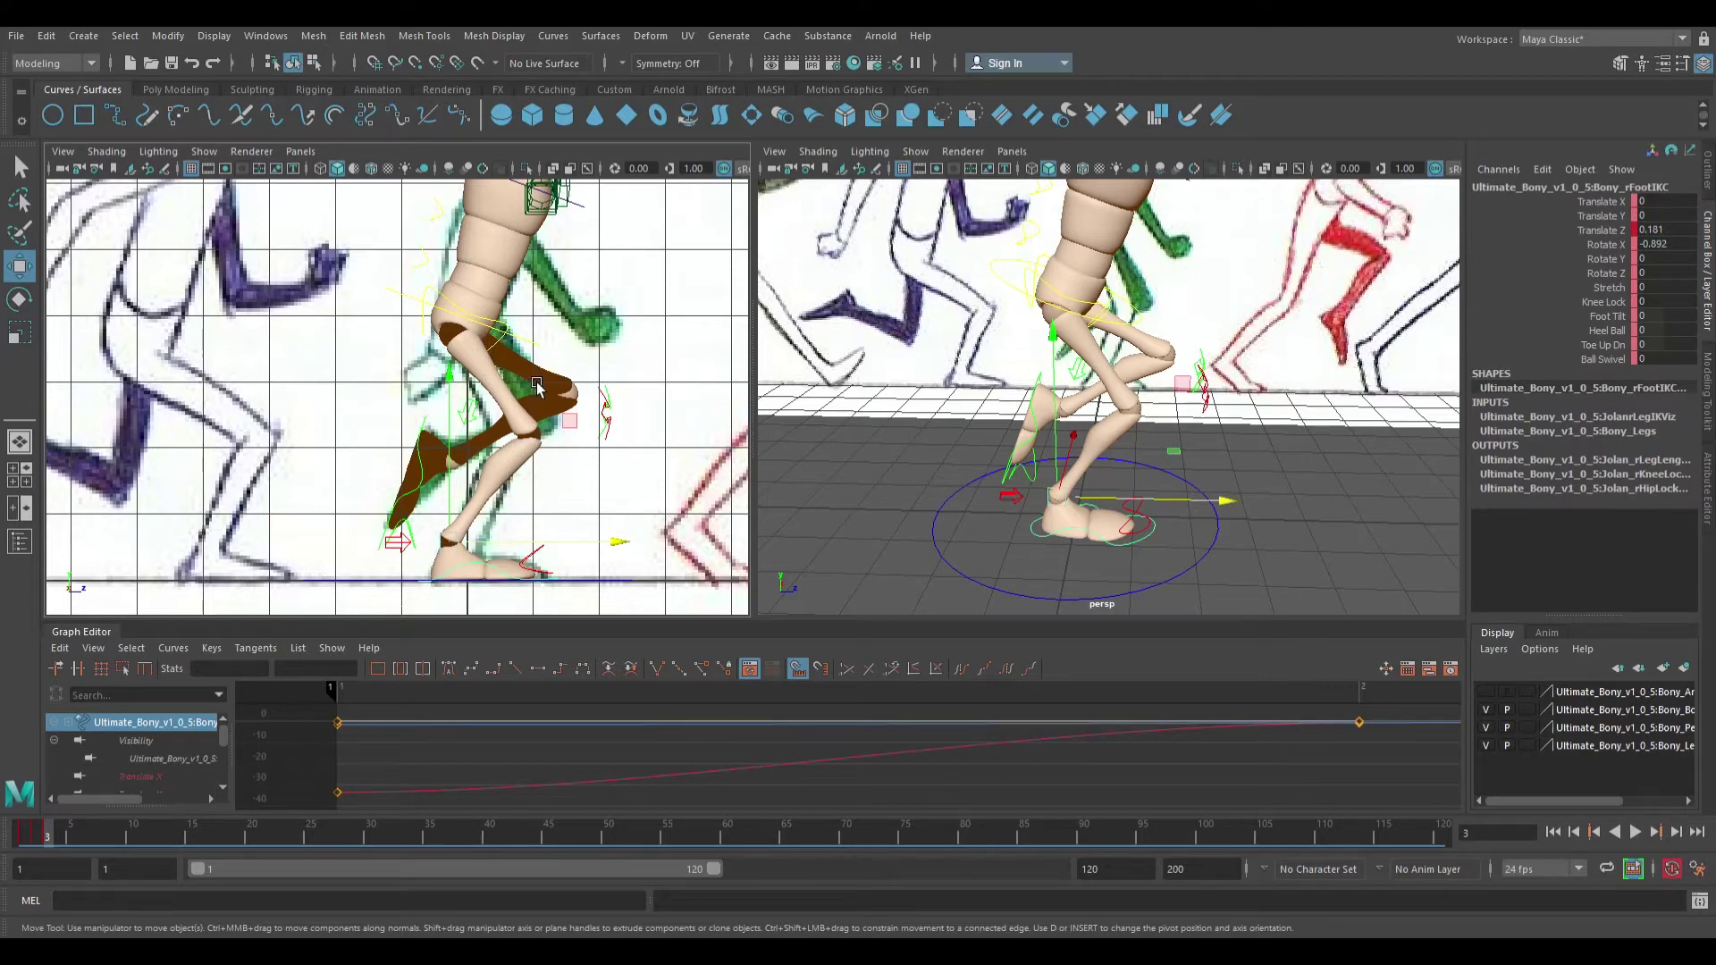
pyautogui.click(532, 345)
pyautogui.moveTo(483, 246); pyautogui.dragTo(469, 228, button='middle')
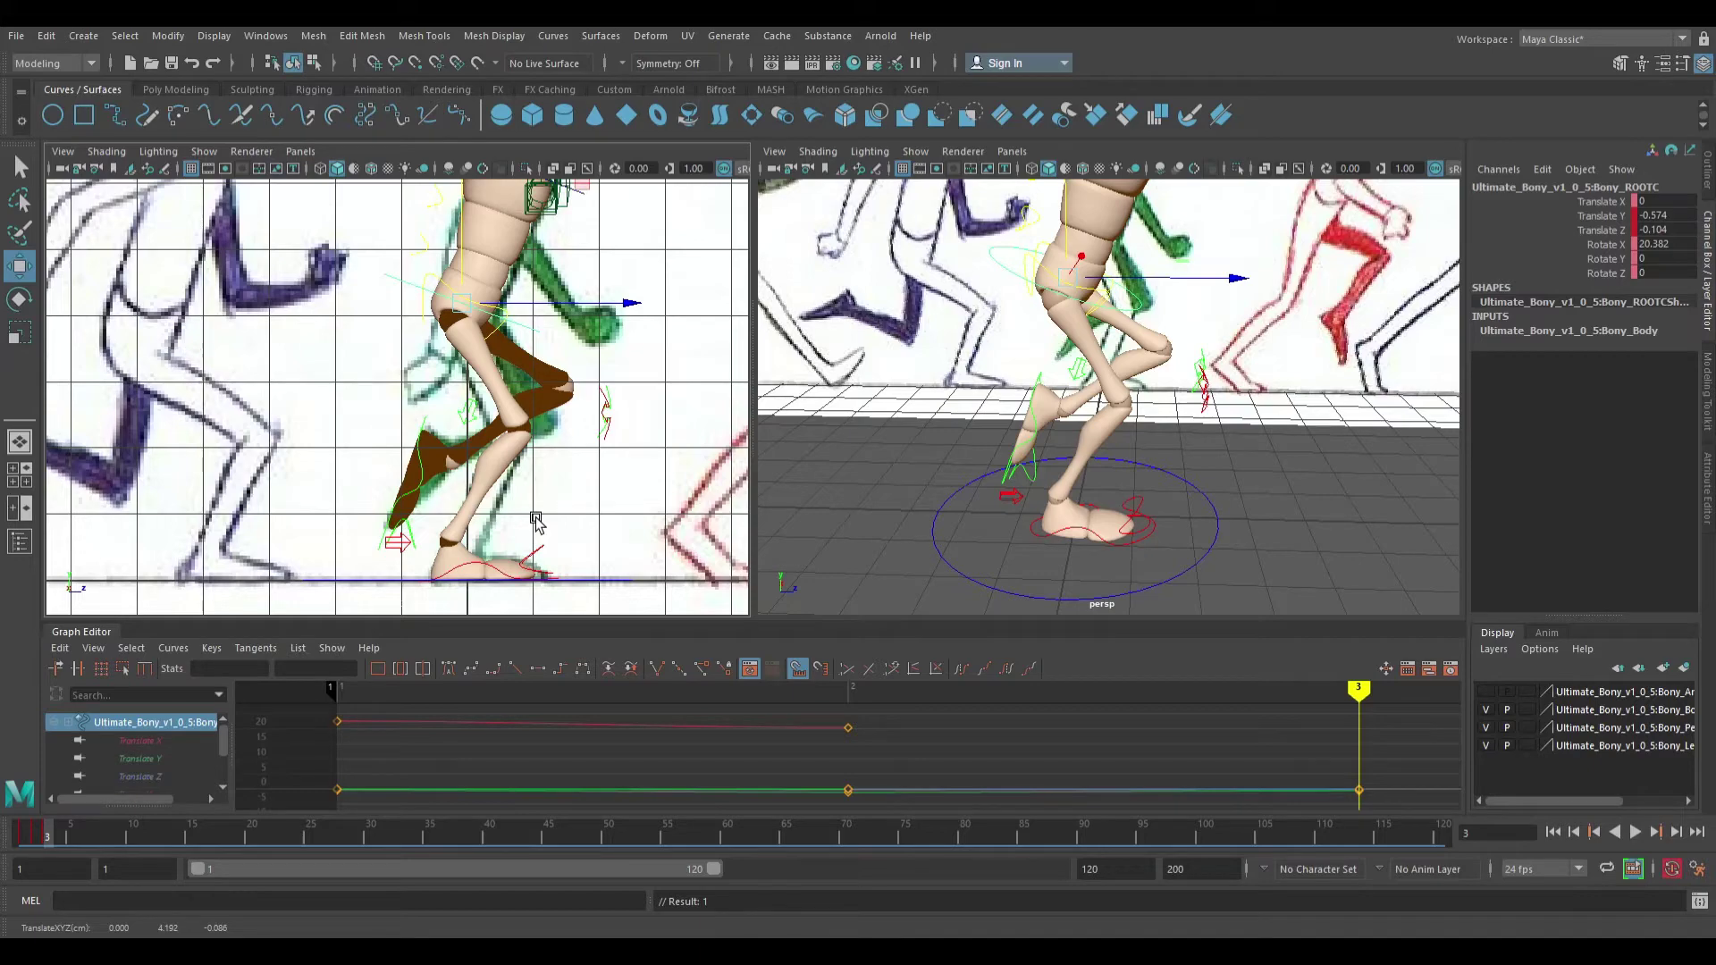
# Scrub through frames 1 to 3 and compare the keyed poses with the reference in the perspective view
pyautogui.scroll(-4, 976, 374)
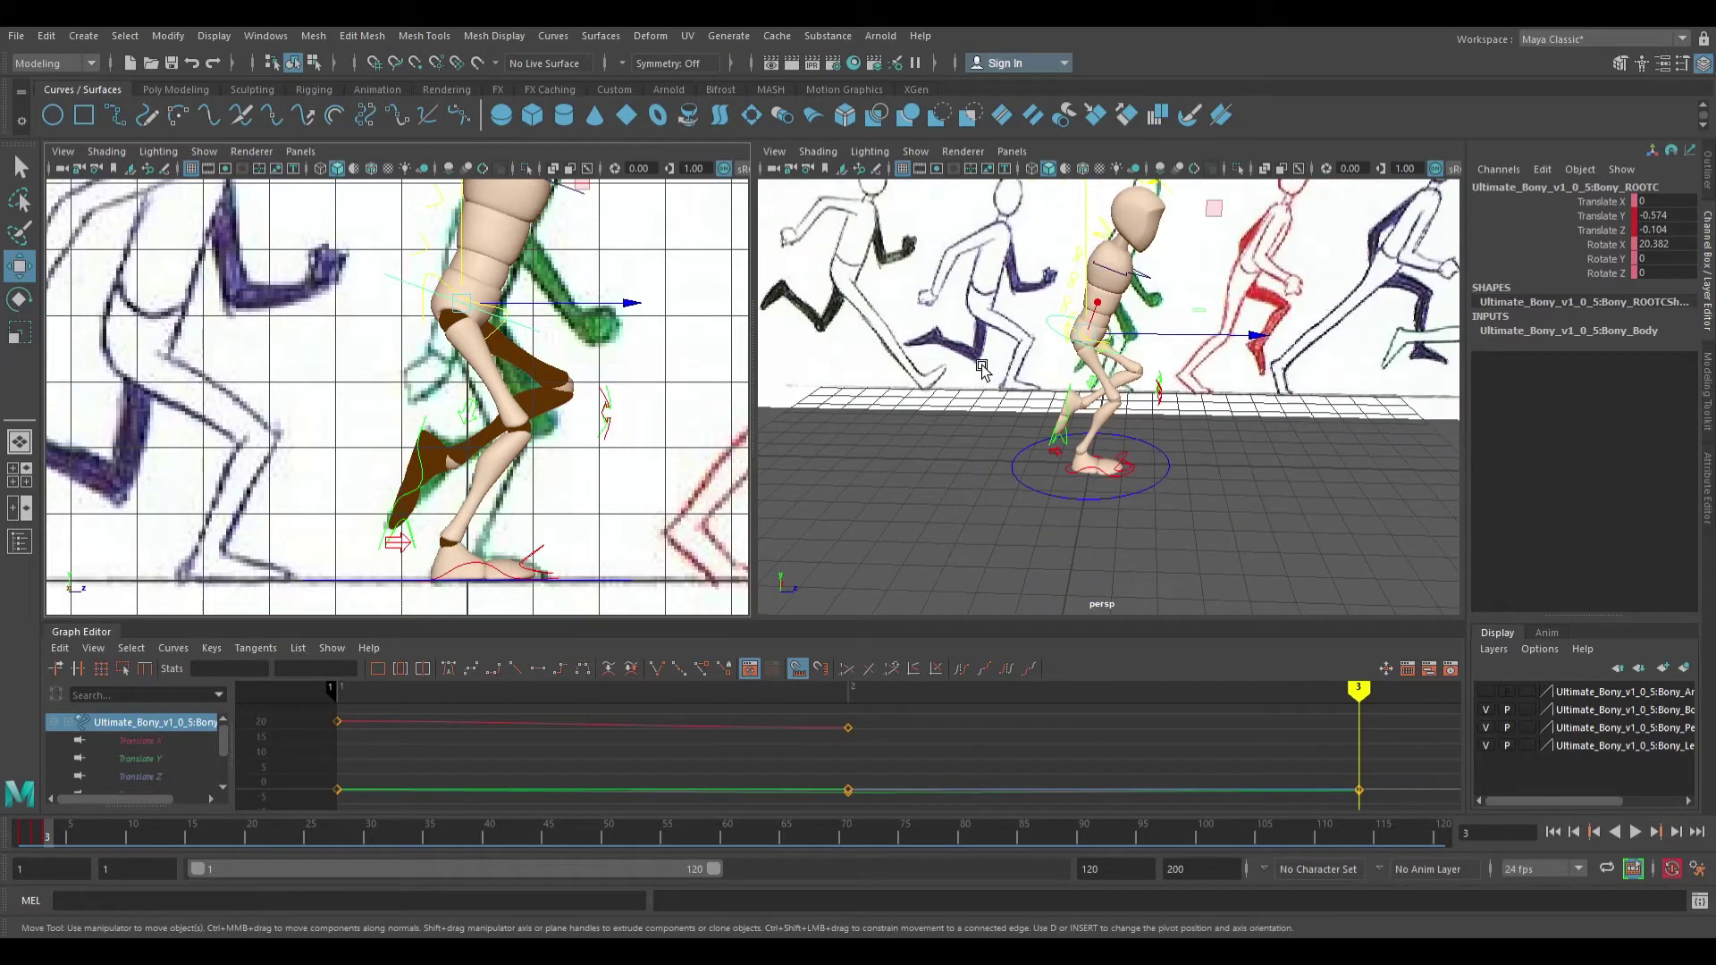
pyautogui.keyDown('alt'); pyautogui.moveTo(982, 367); pyautogui.dragTo(912, 464, button='middle'); pyautogui.keyUp('alt')
pyautogui.moveTo(1076, 468)
pyautogui.keyDown('alt'); pyautogui.mouseDown()
pyautogui.moveTo(1105, 427)
pyautogui.moveTo(1071, 413)
pyautogui.mouseUp(); pyautogui.keyUp('alt')
pyautogui.scroll(-3, 393, 384)
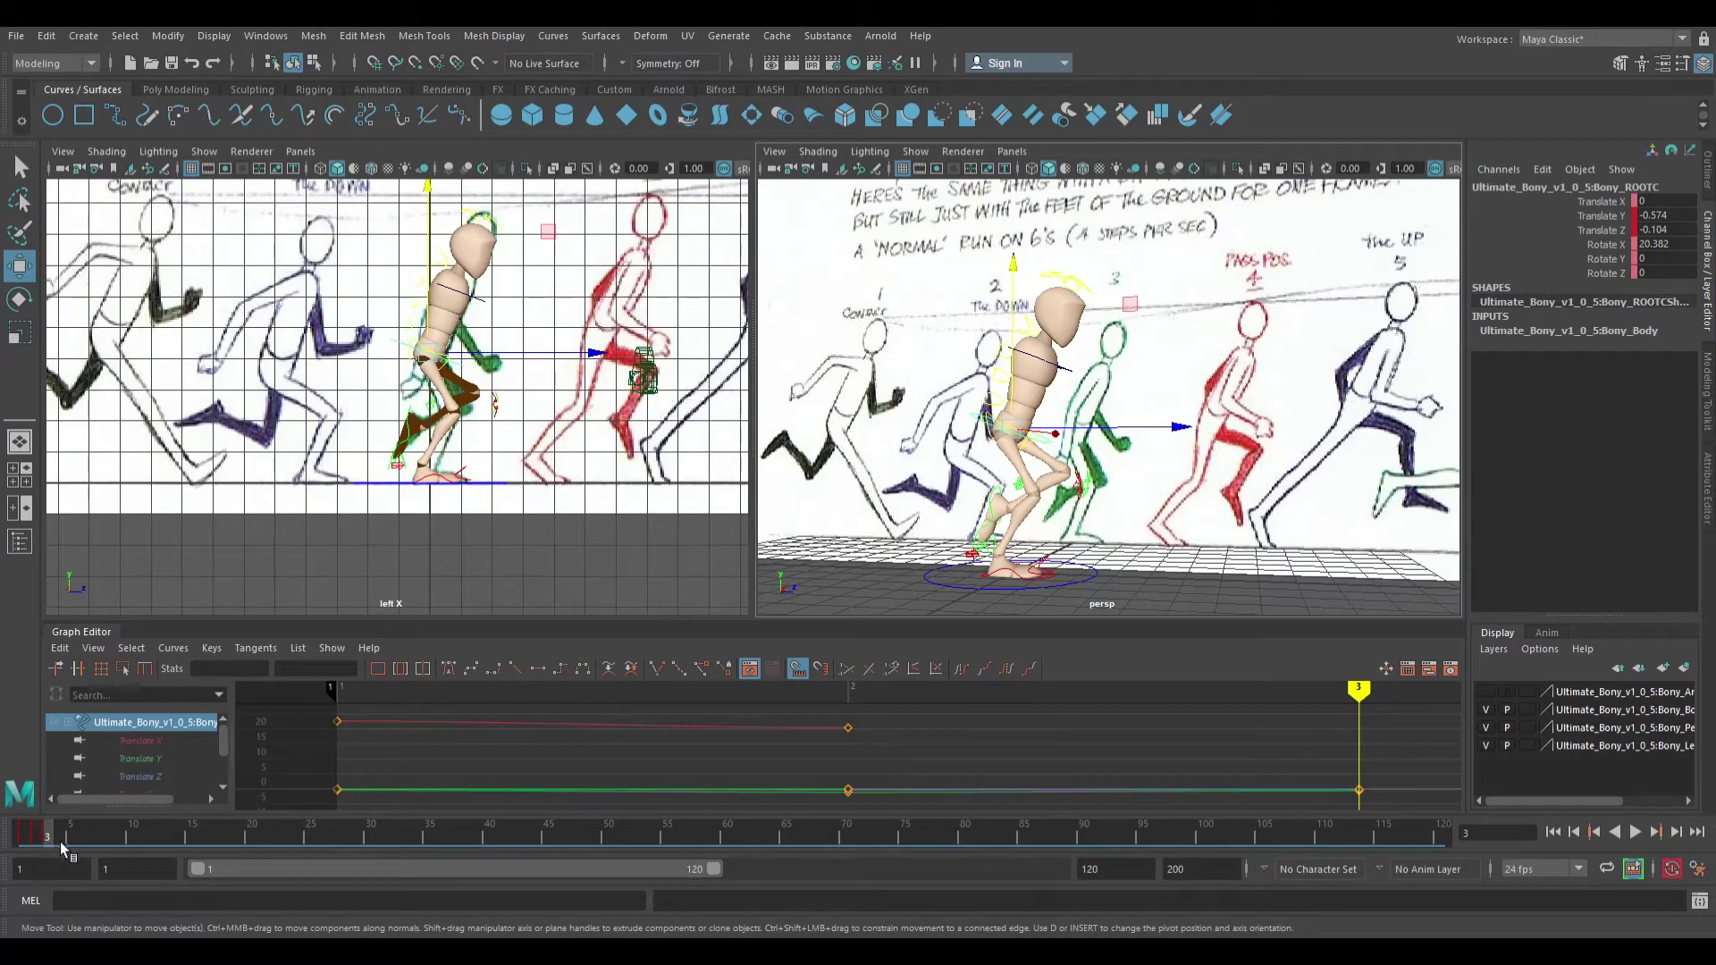
pyautogui.moveTo(63, 848); pyautogui.dragTo(150, 844)
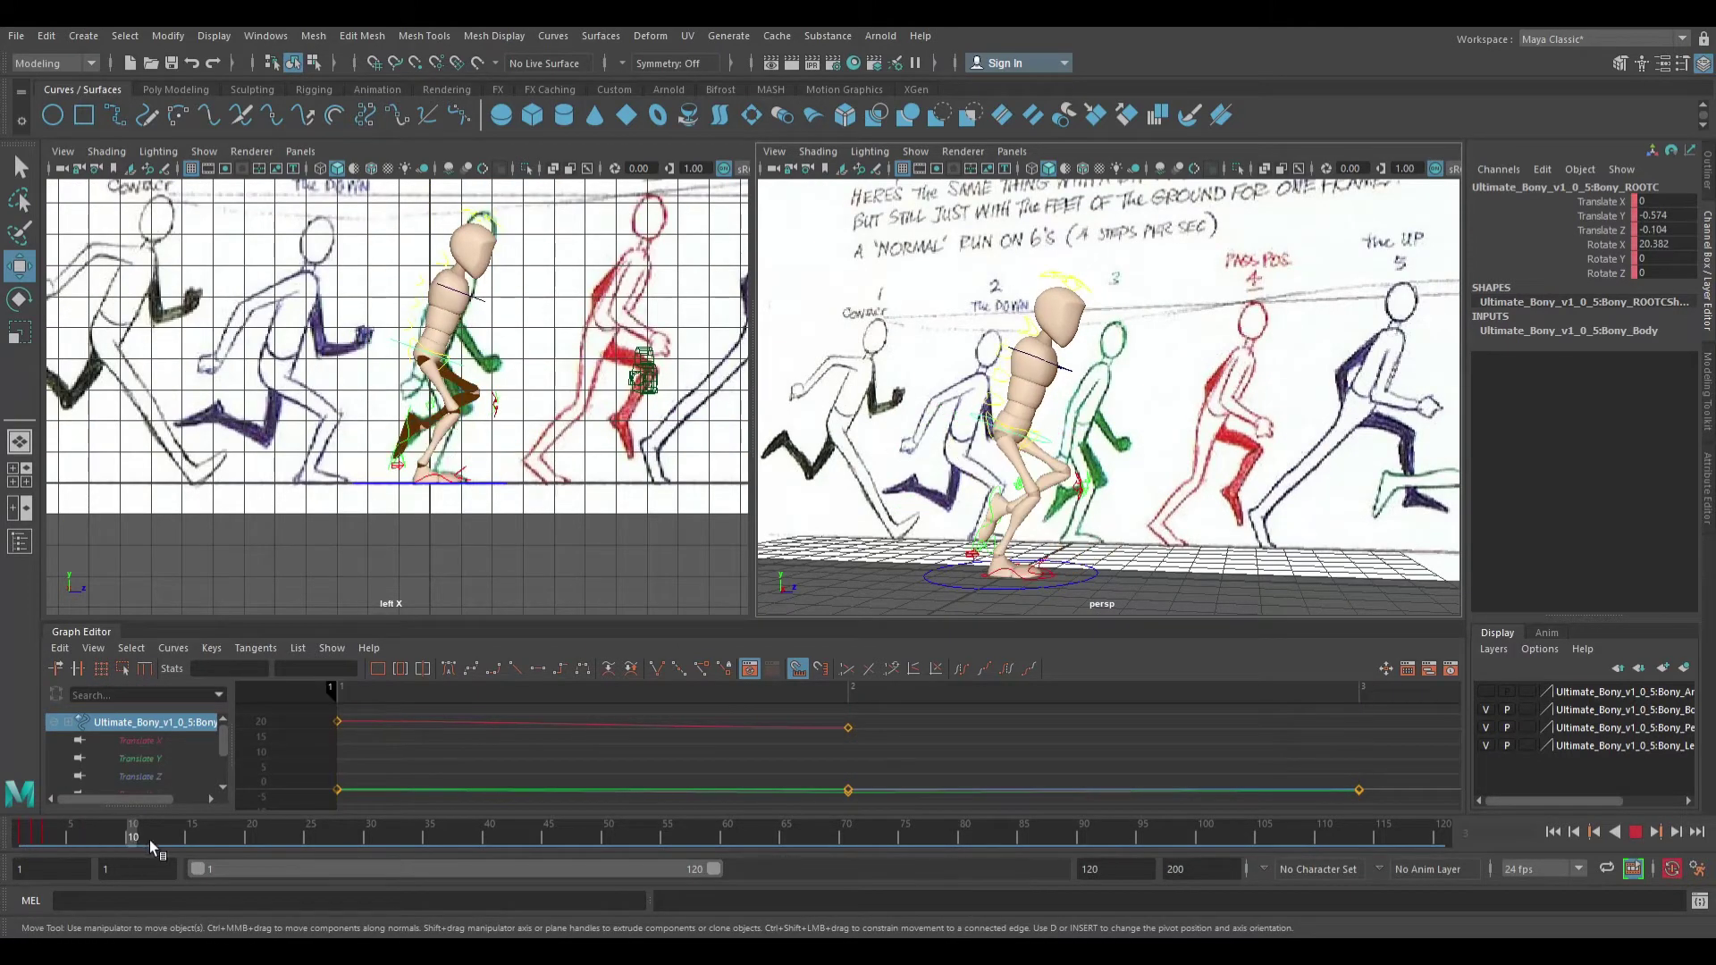
pyautogui.click(16, 846)
pyautogui.moveTo(35, 835)
pyautogui.mouseDown()
pyautogui.moveTo(104, 837)
pyautogui.moveTo(20, 836)
pyautogui.moveTo(100, 836)
pyautogui.moveTo(28, 842)
pyautogui.moveTo(53, 845)
pyautogui.mouseUp()
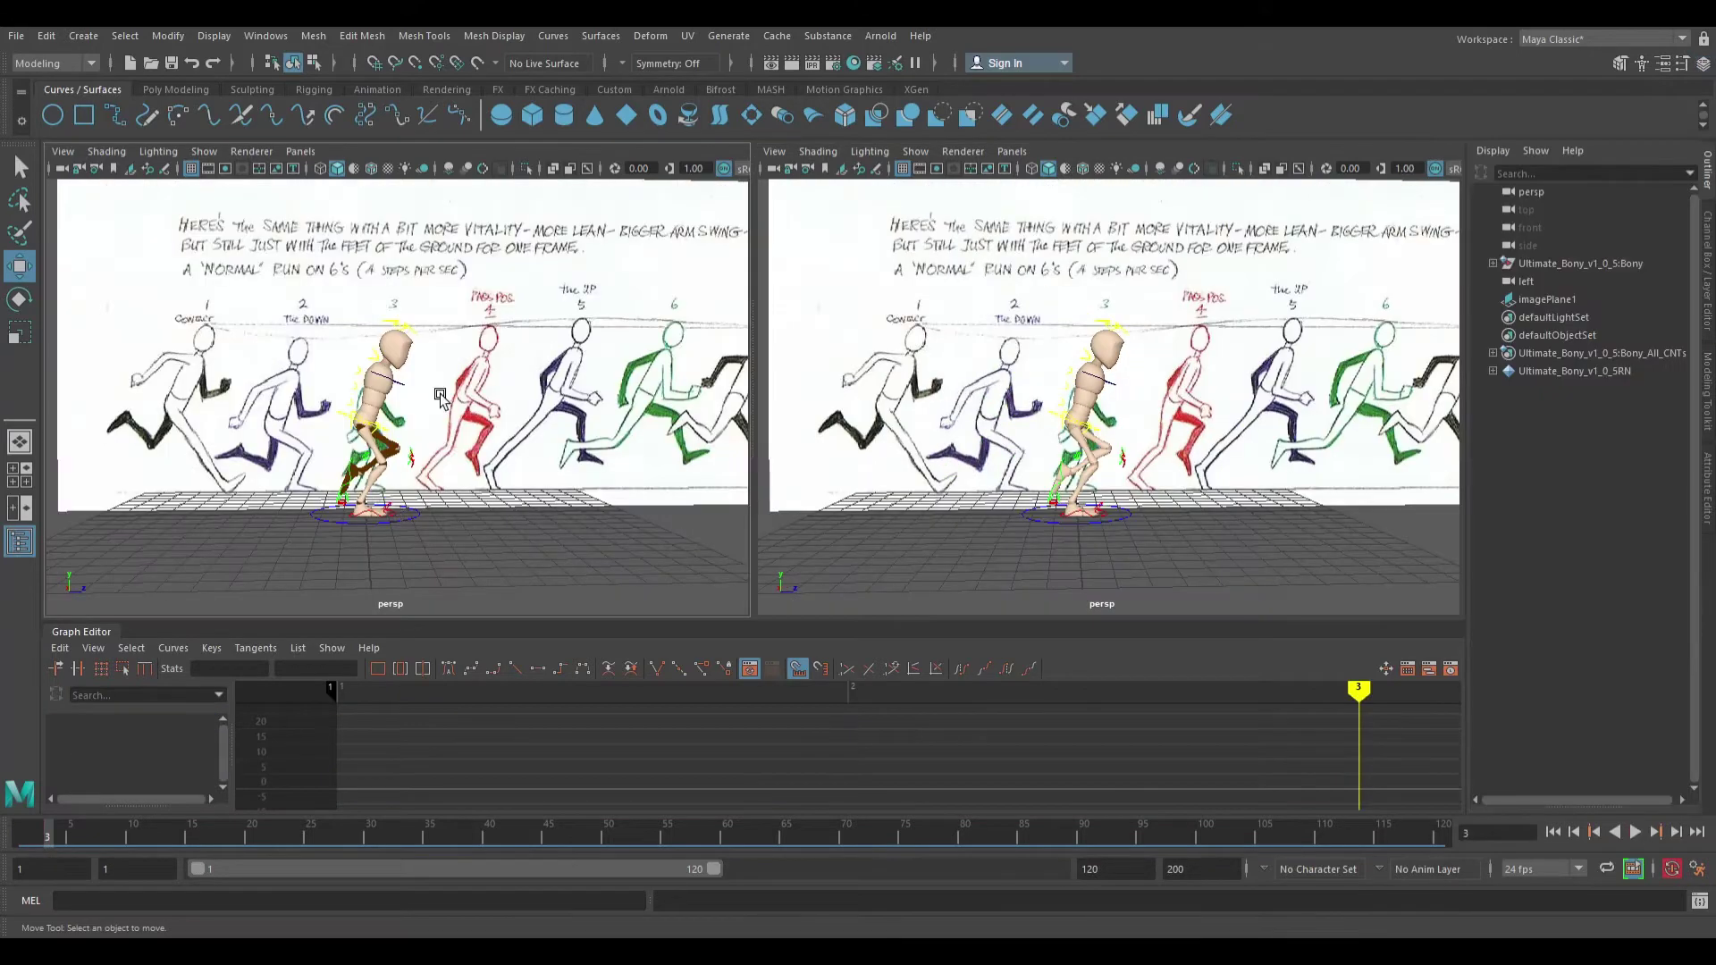
pyautogui.keyDown('alt'); pyautogui.moveTo(494, 386); pyautogui.dragTo(470, 402); pyautogui.keyUp('alt')
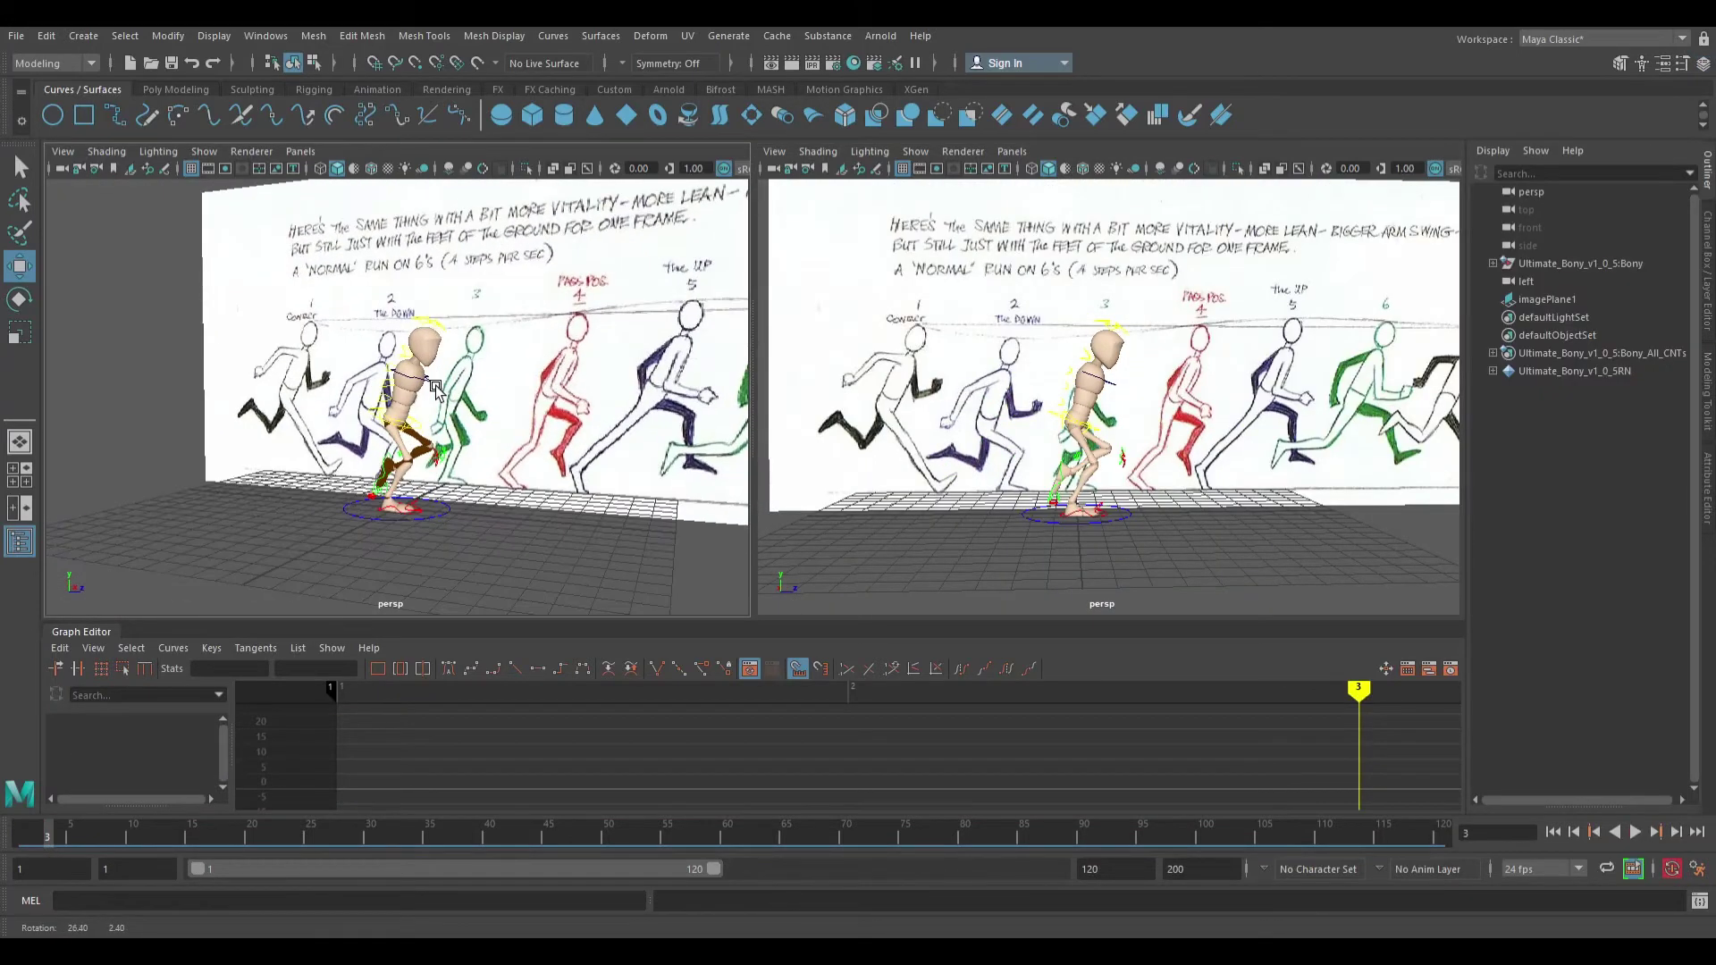
pyautogui.moveTo(47, 845); pyautogui.dragTo(10, 849)
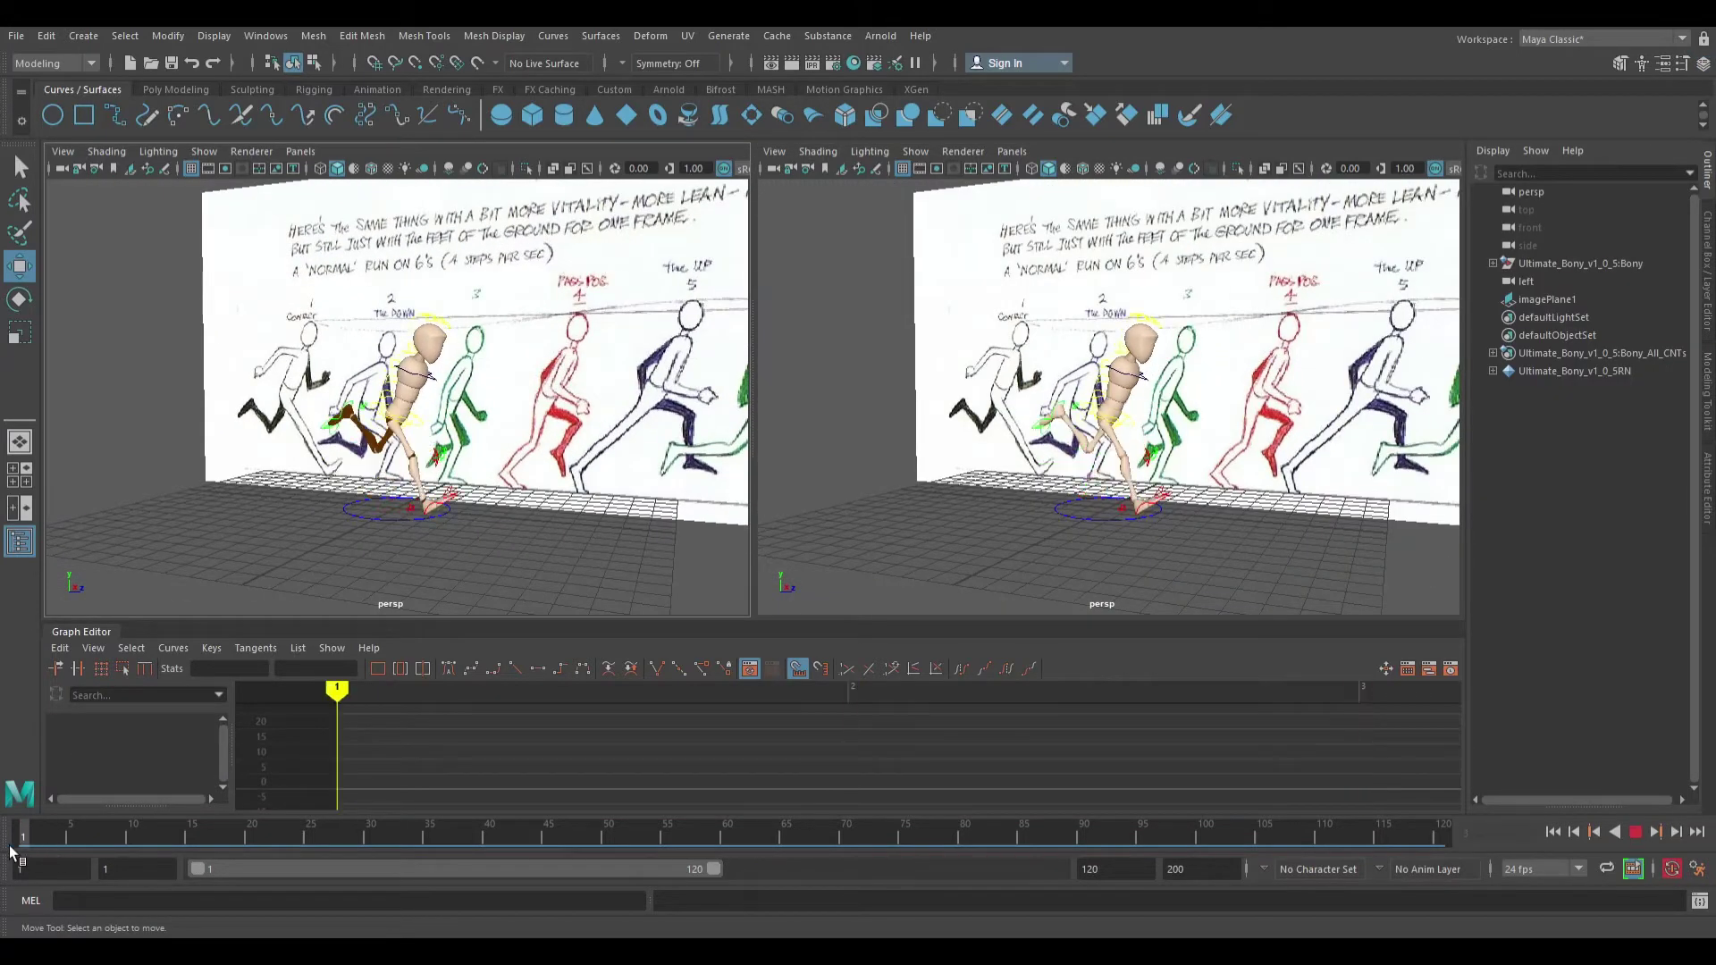
pyautogui.click(34, 851)
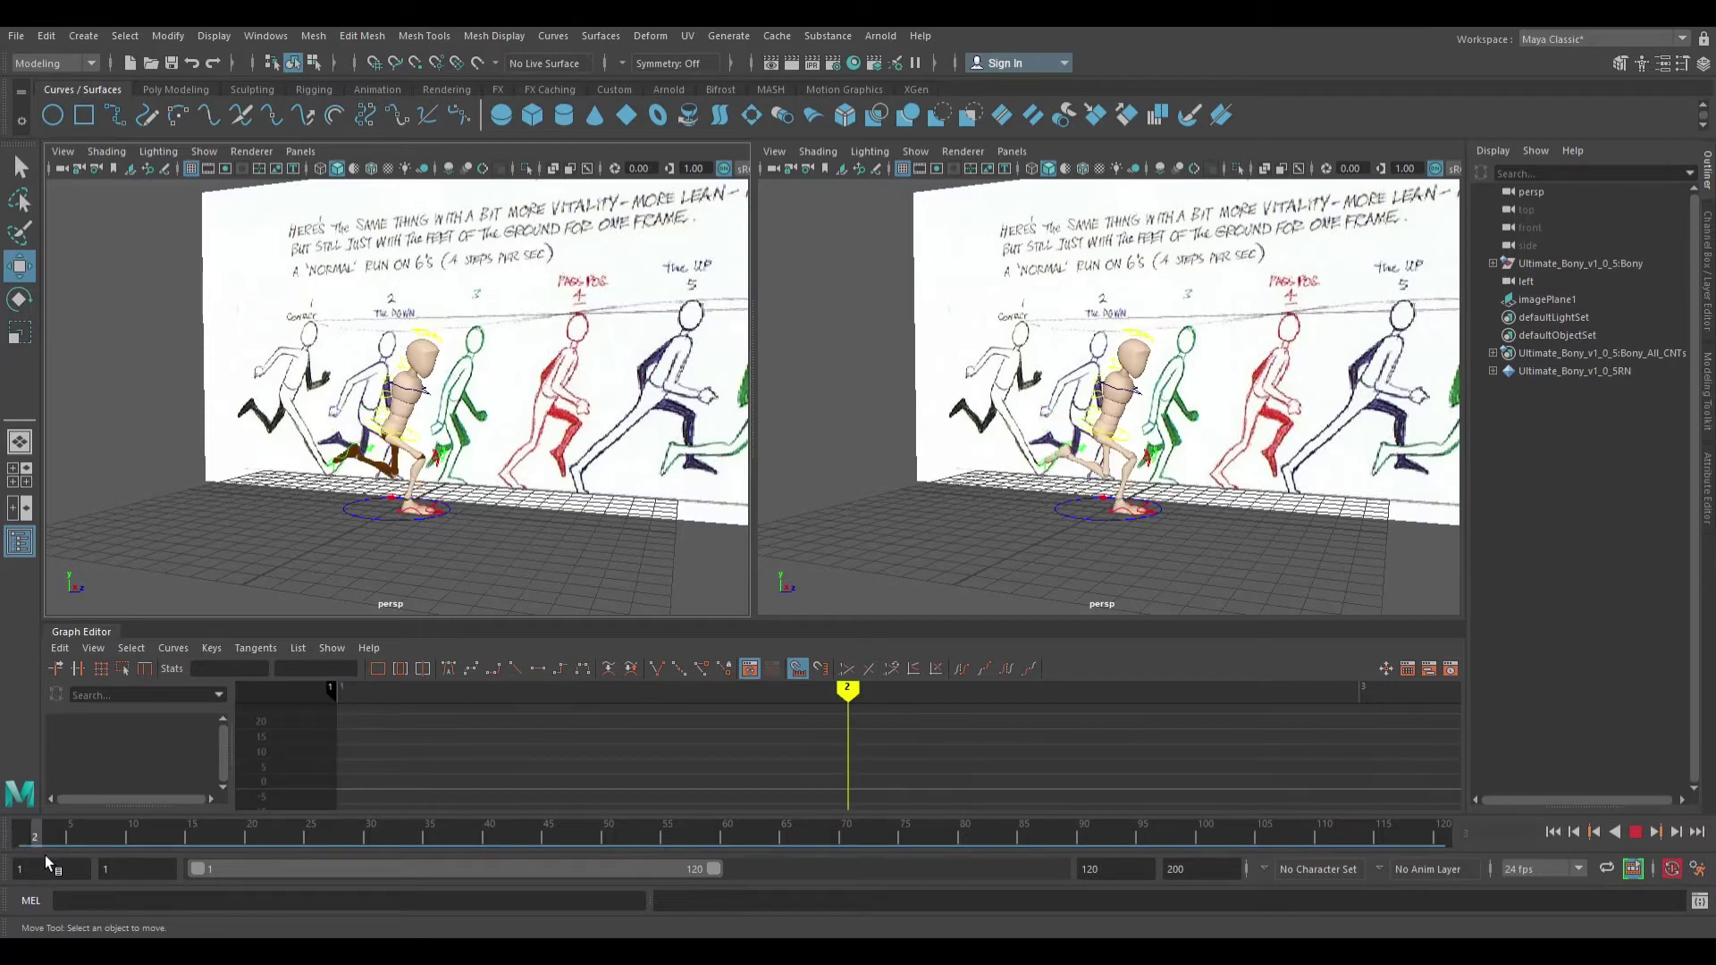
# Go to frame 4 and slide the reference image plane to Translate Z 0.873 so pose 4 lines up with the rig
pyautogui.moveTo(44, 855); pyautogui.dragTo(64, 854)
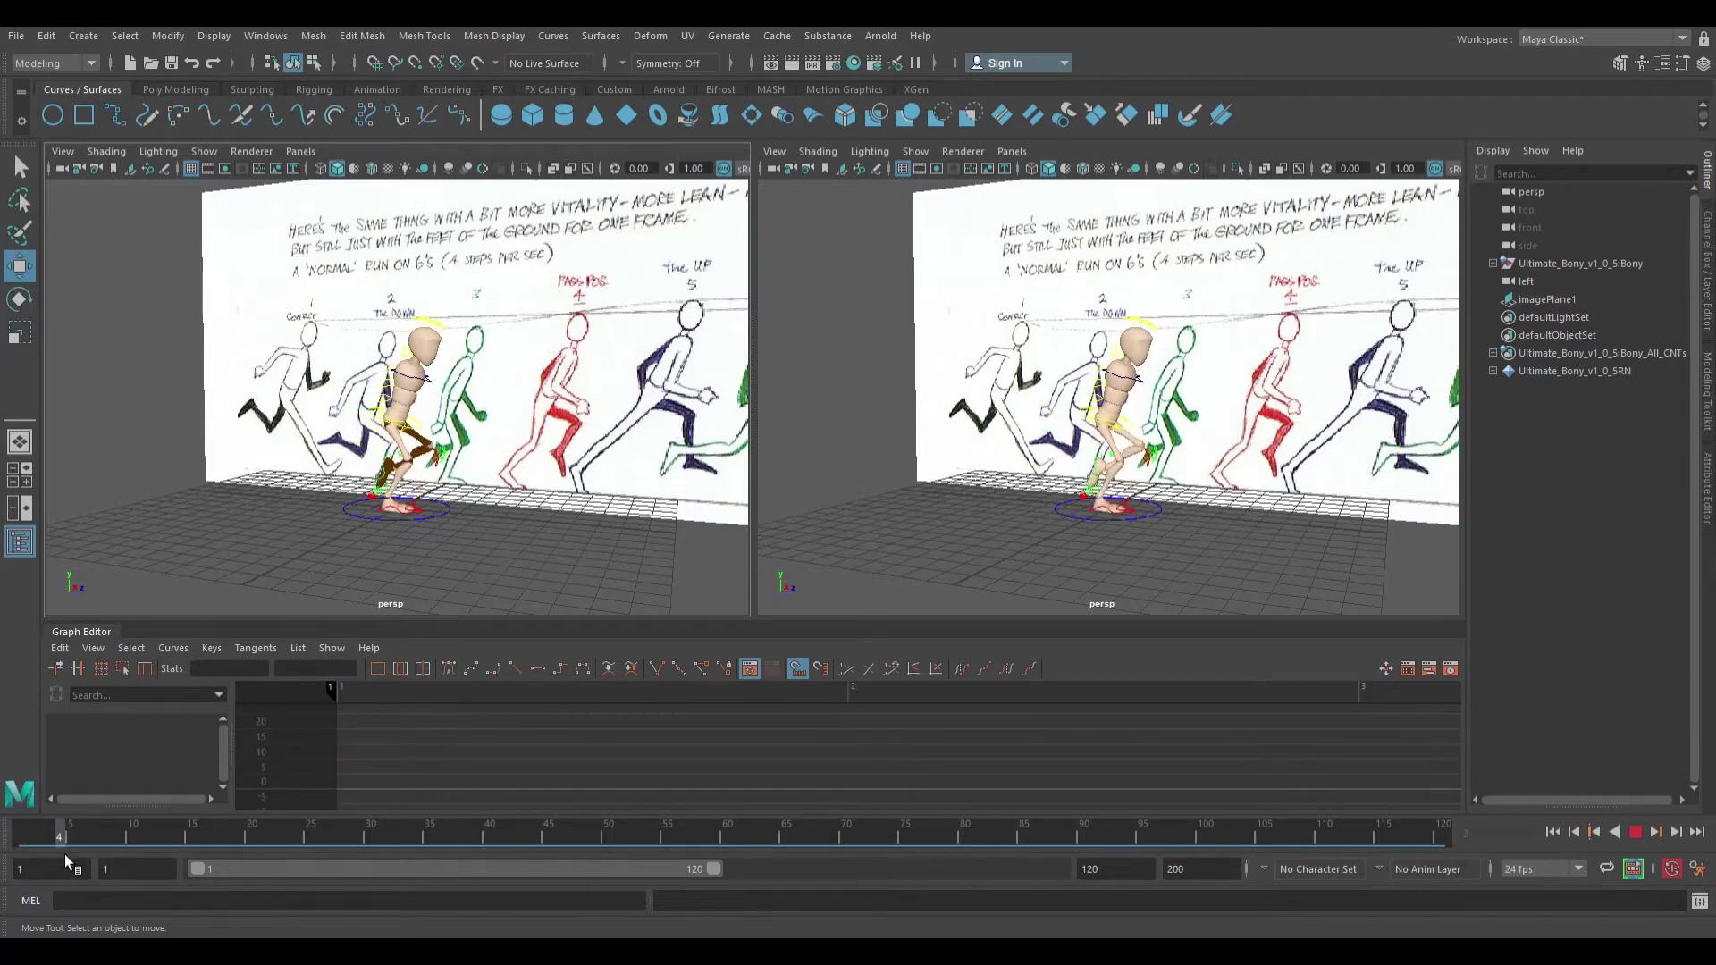
pyautogui.click(686, 413)
pyautogui.keyDown('alt'); pyautogui.moveTo(686, 391); pyautogui.dragTo(608, 416); pyautogui.keyUp('alt')
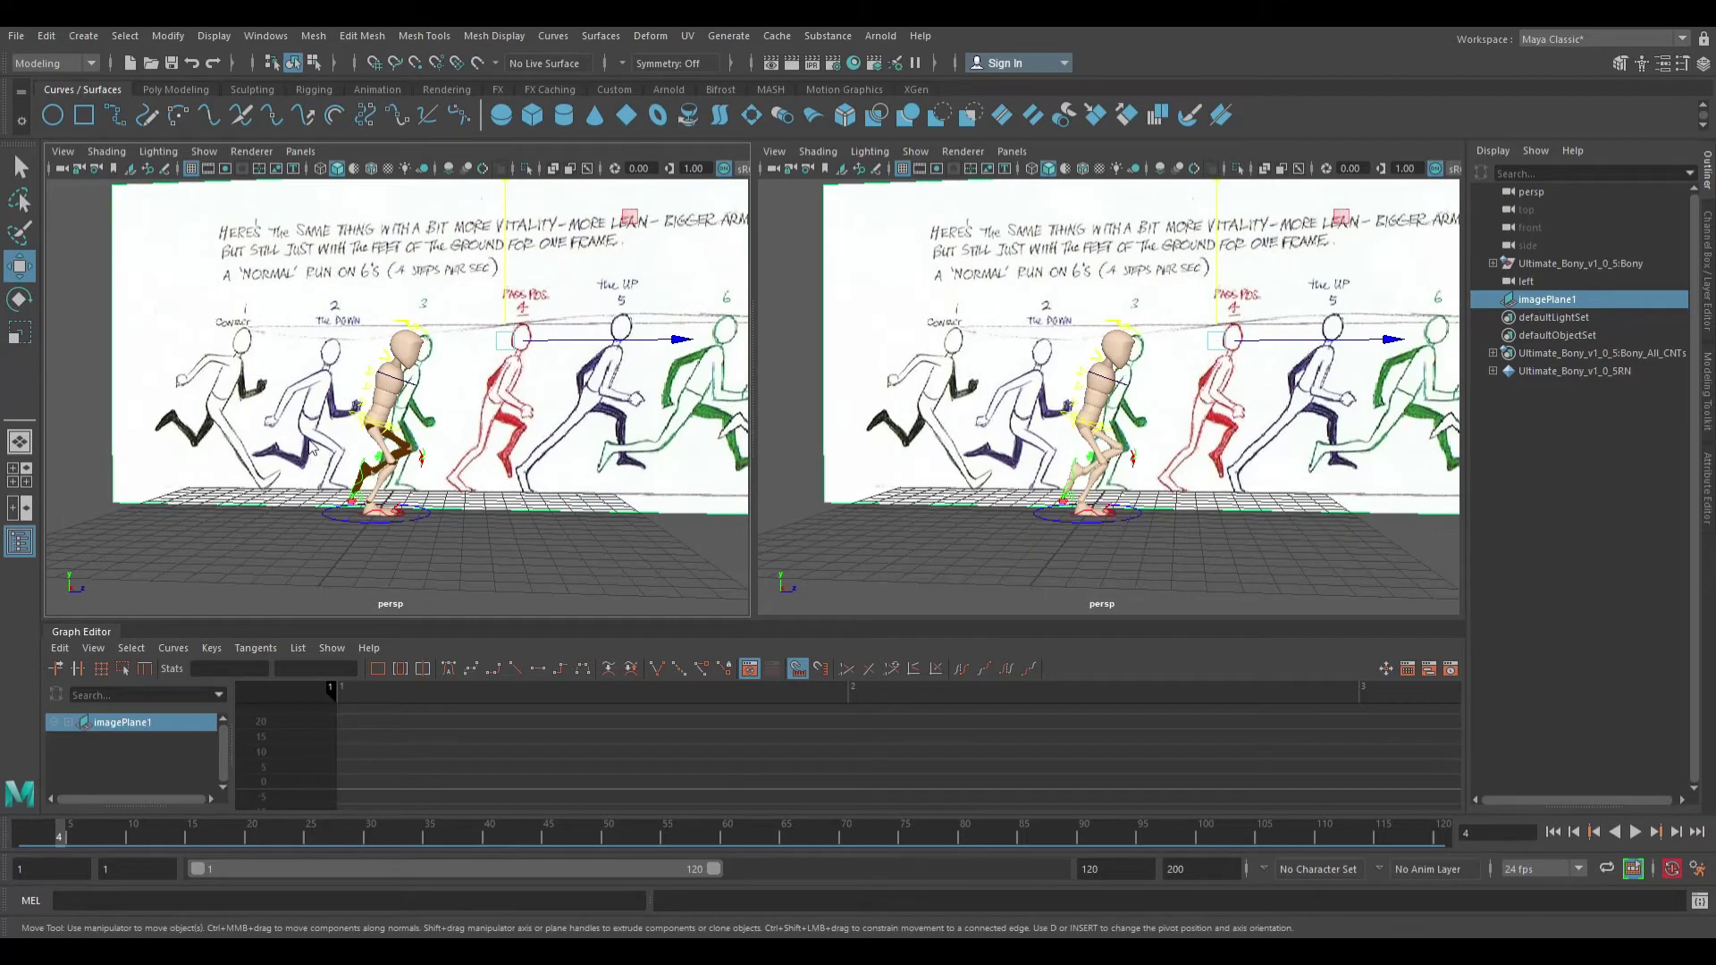
pyautogui.press('space')
pyautogui.scroll(3, 336, 465)
pyautogui.keyDown('alt'); pyautogui.moveTo(336, 464); pyautogui.dragTo(392, 390, button='middle'); pyautogui.keyUp('alt')
pyautogui.moveTo(594, 326); pyautogui.dragTo(435, 336)
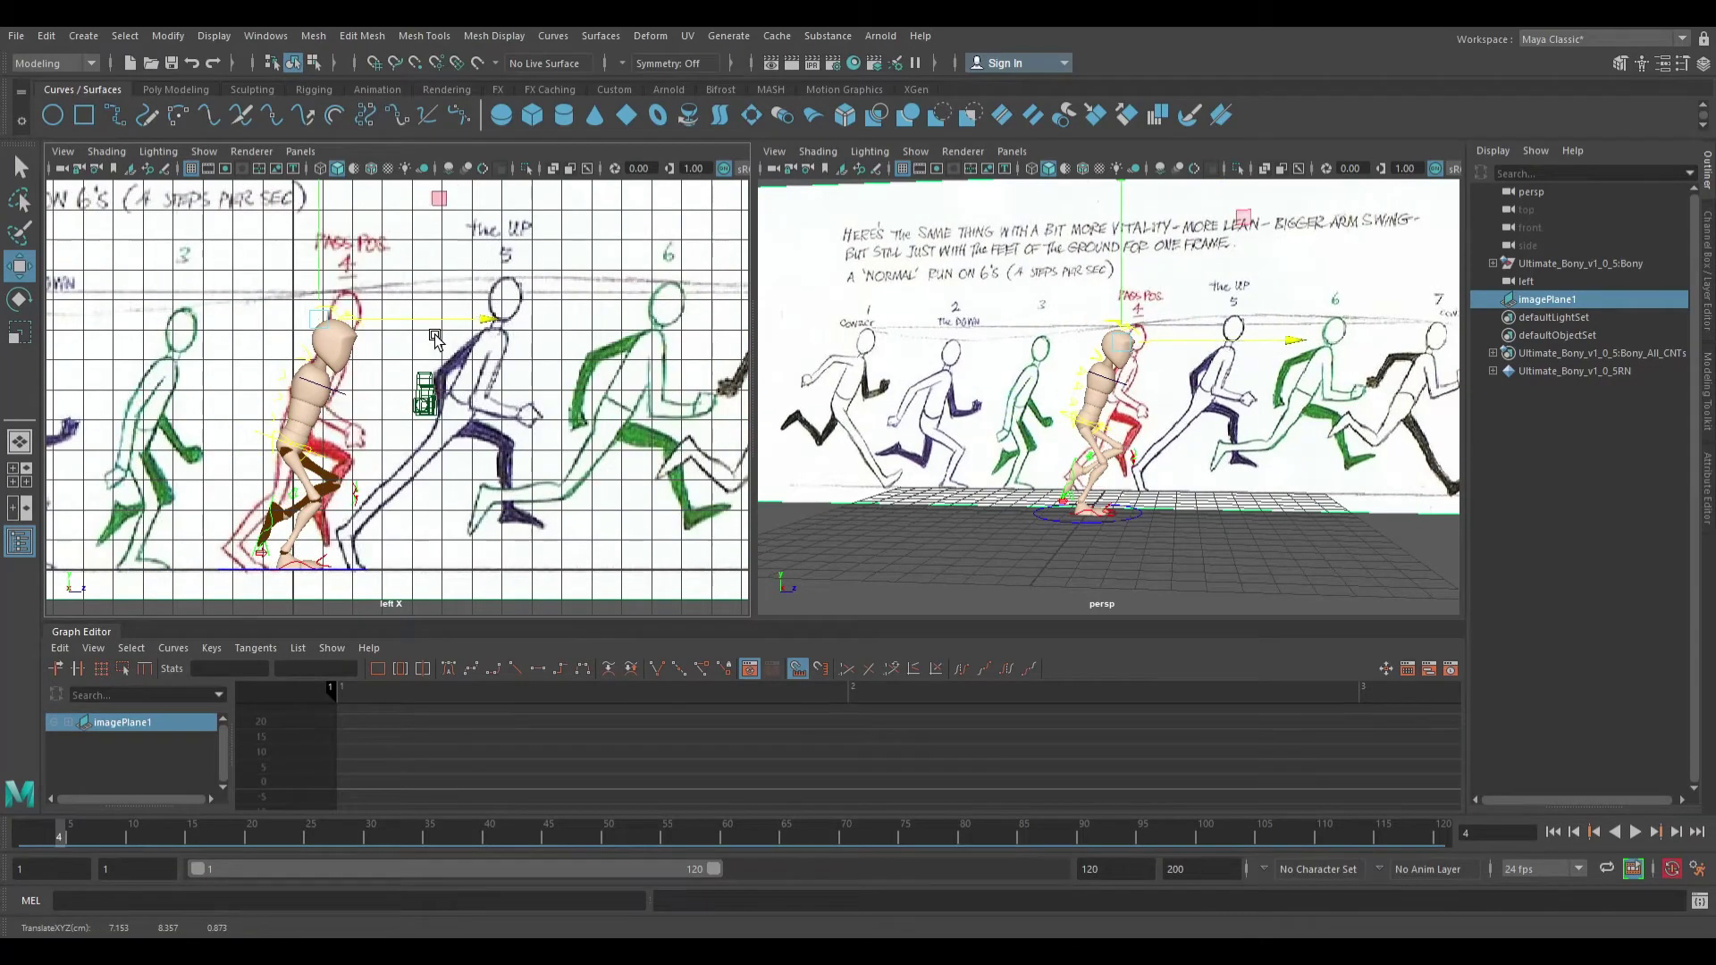
# Raise the root control slightly towards pose 4's body height at frame 4 and key it
pyautogui.click(335, 460)
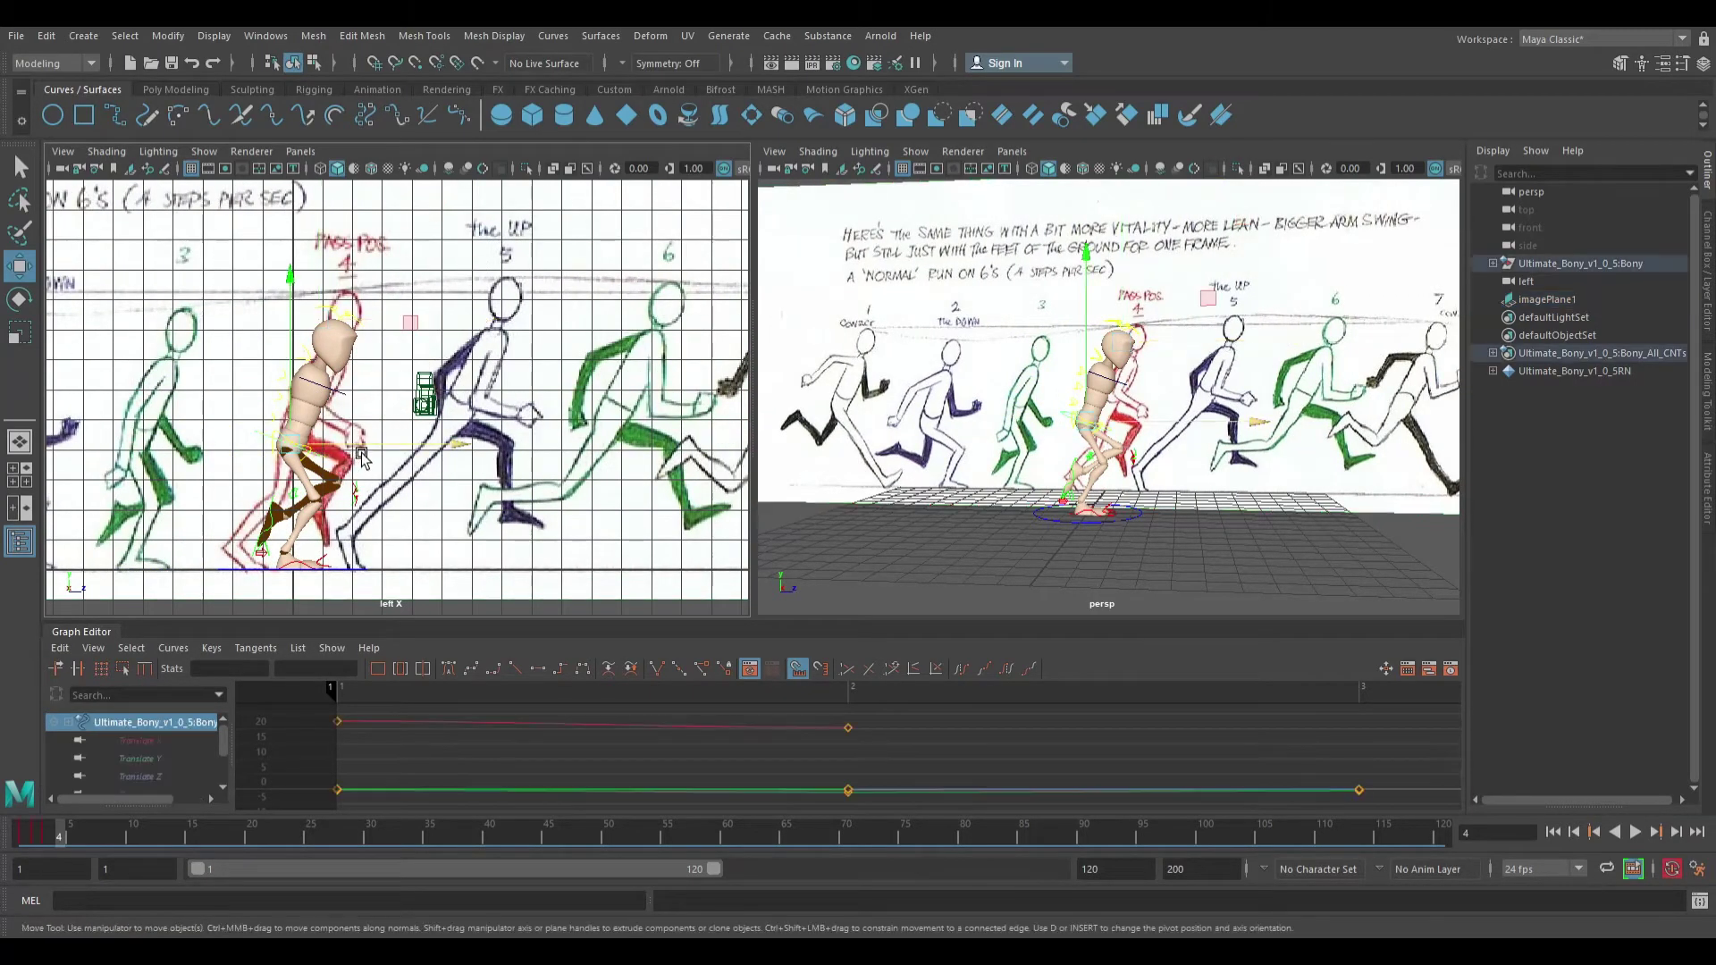
pyautogui.scroll(5, 357, 456)
pyautogui.scroll(2, 512, 386)
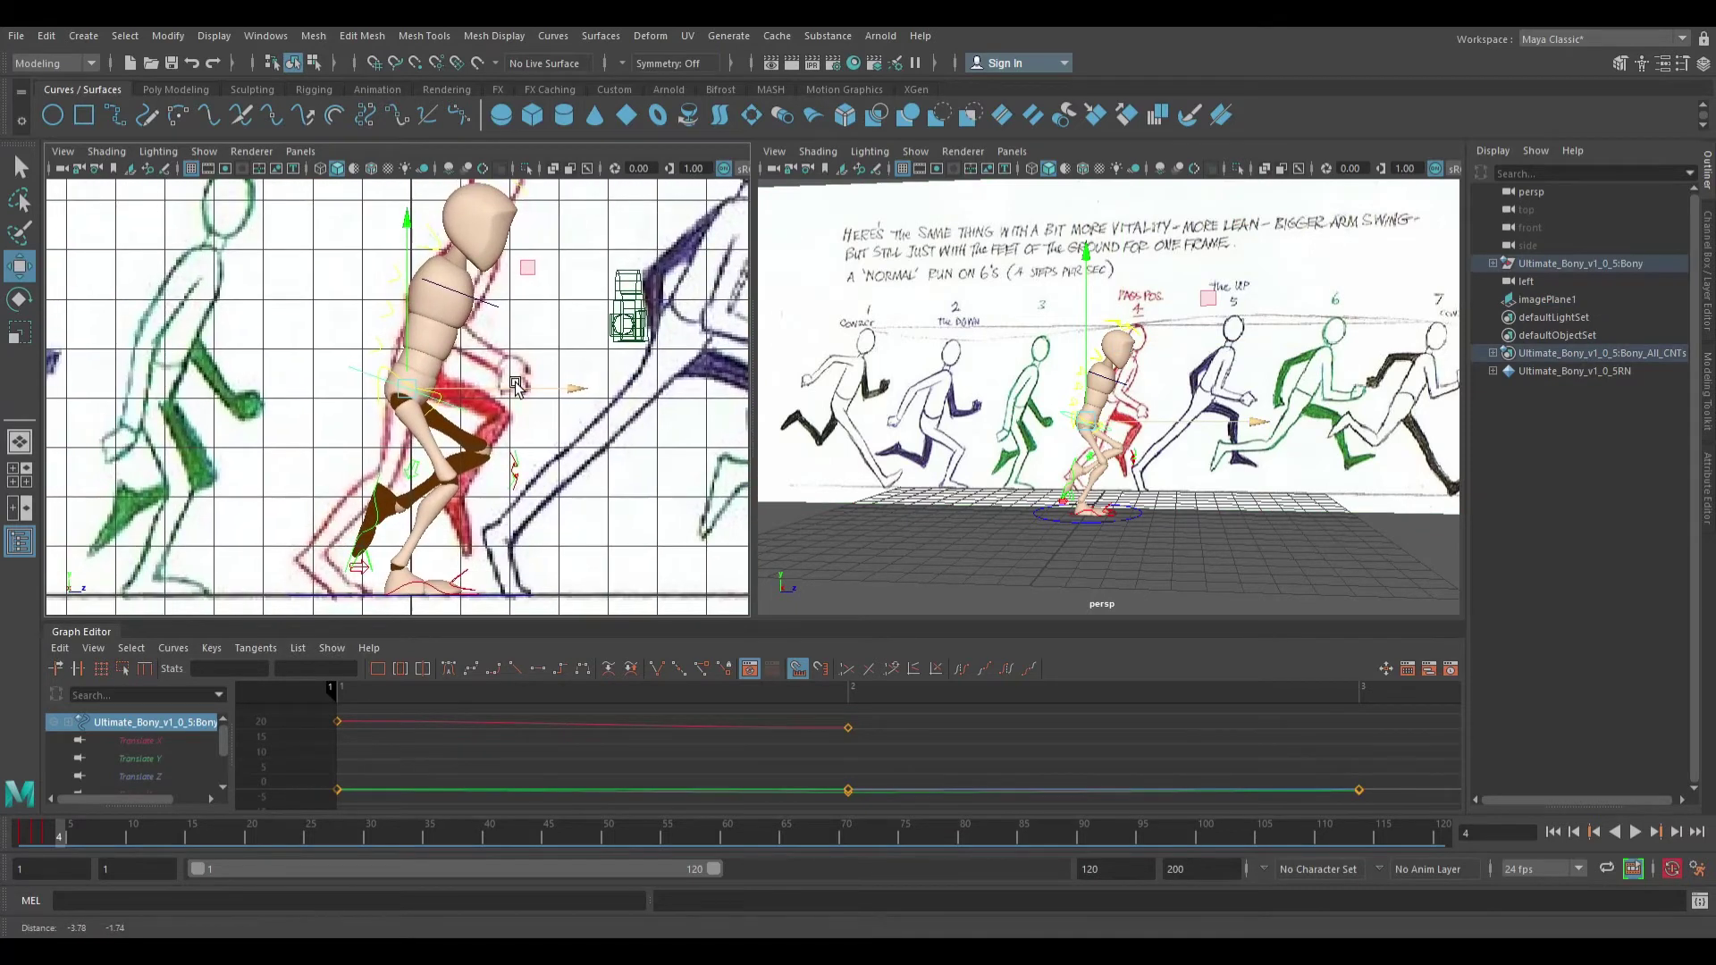
pyautogui.scroll(-5, 424, 290)
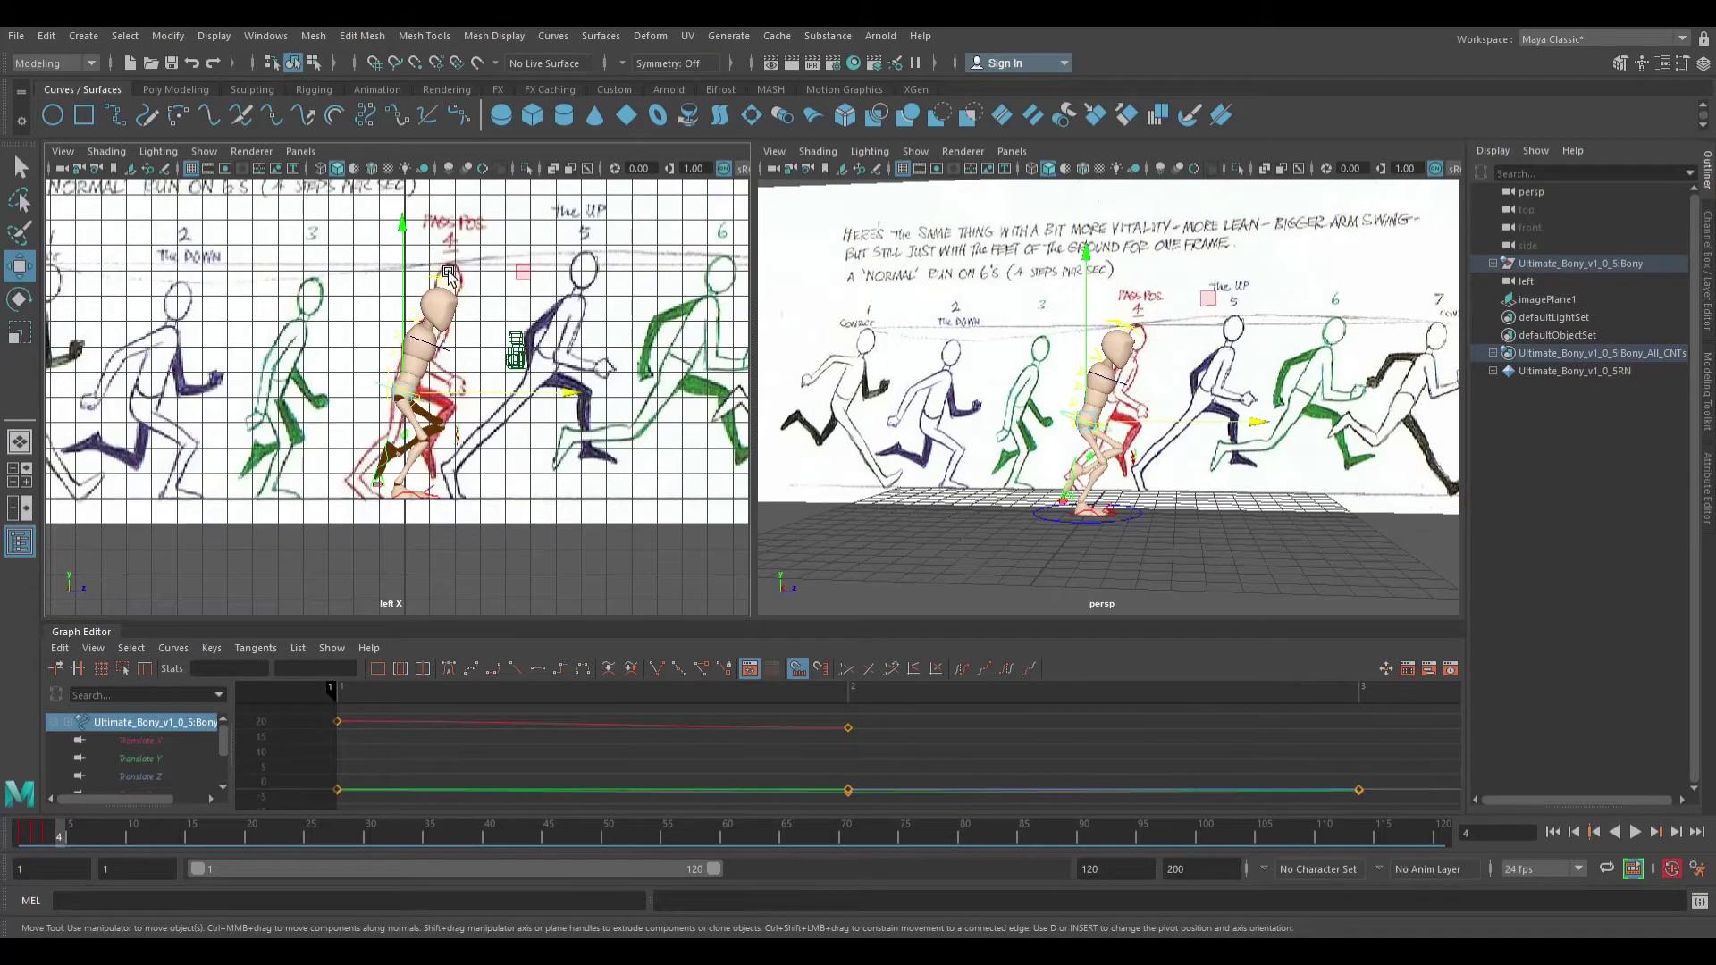
pyautogui.moveTo(423, 238); pyautogui.dragTo(422, 235)
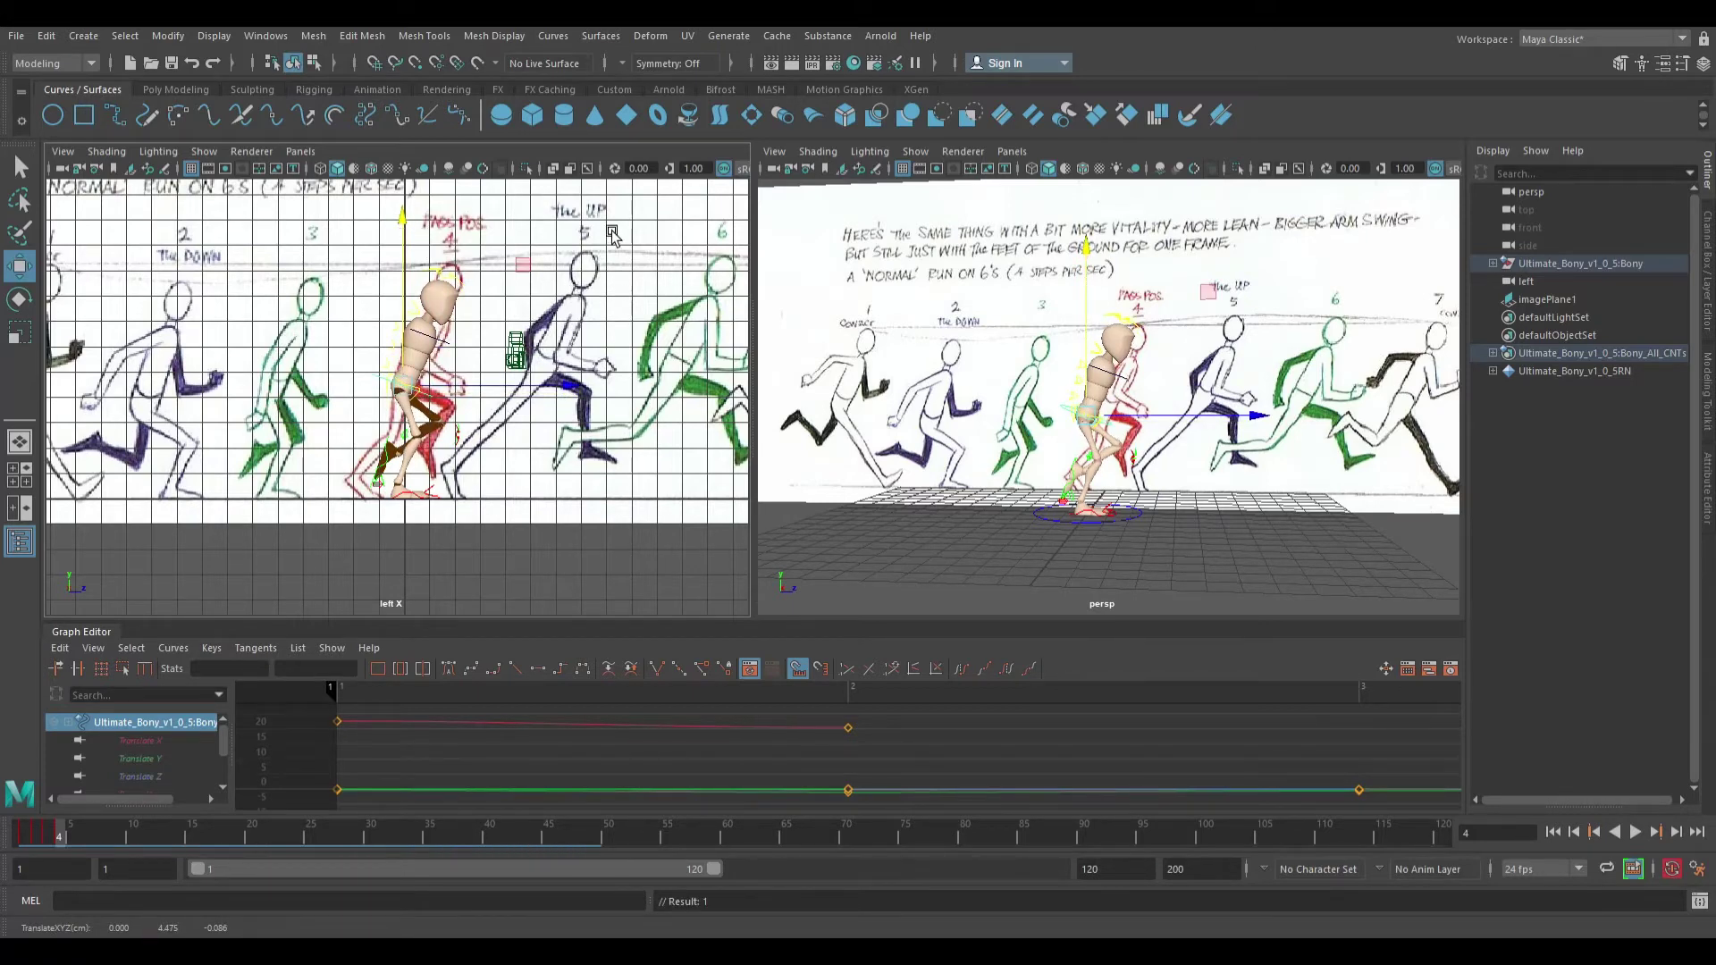
# Try sliding the right foot control back and forth along Z to match pose 4's planted foot at frame 4
pyautogui.keyDown('alt'); pyautogui.moveTo(442, 451); pyautogui.dragTo(502, 391, button='middle'); pyautogui.keyUp('alt')
pyautogui.scroll(8, 502, 394)
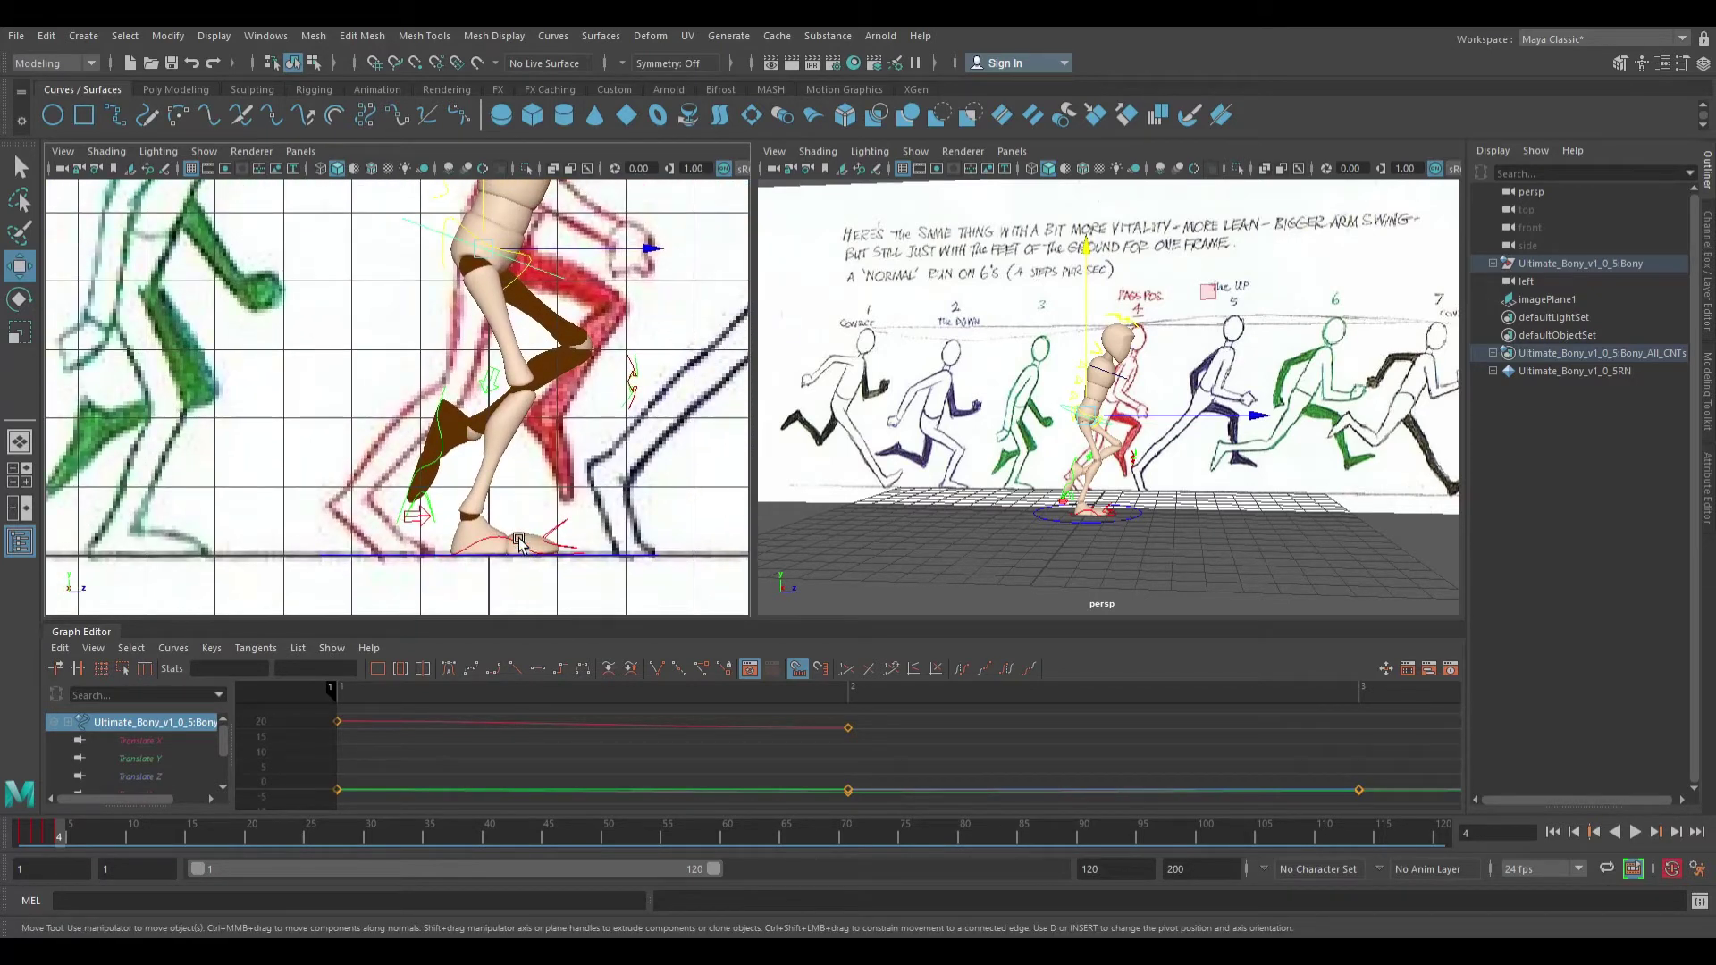
pyautogui.click(519, 542)
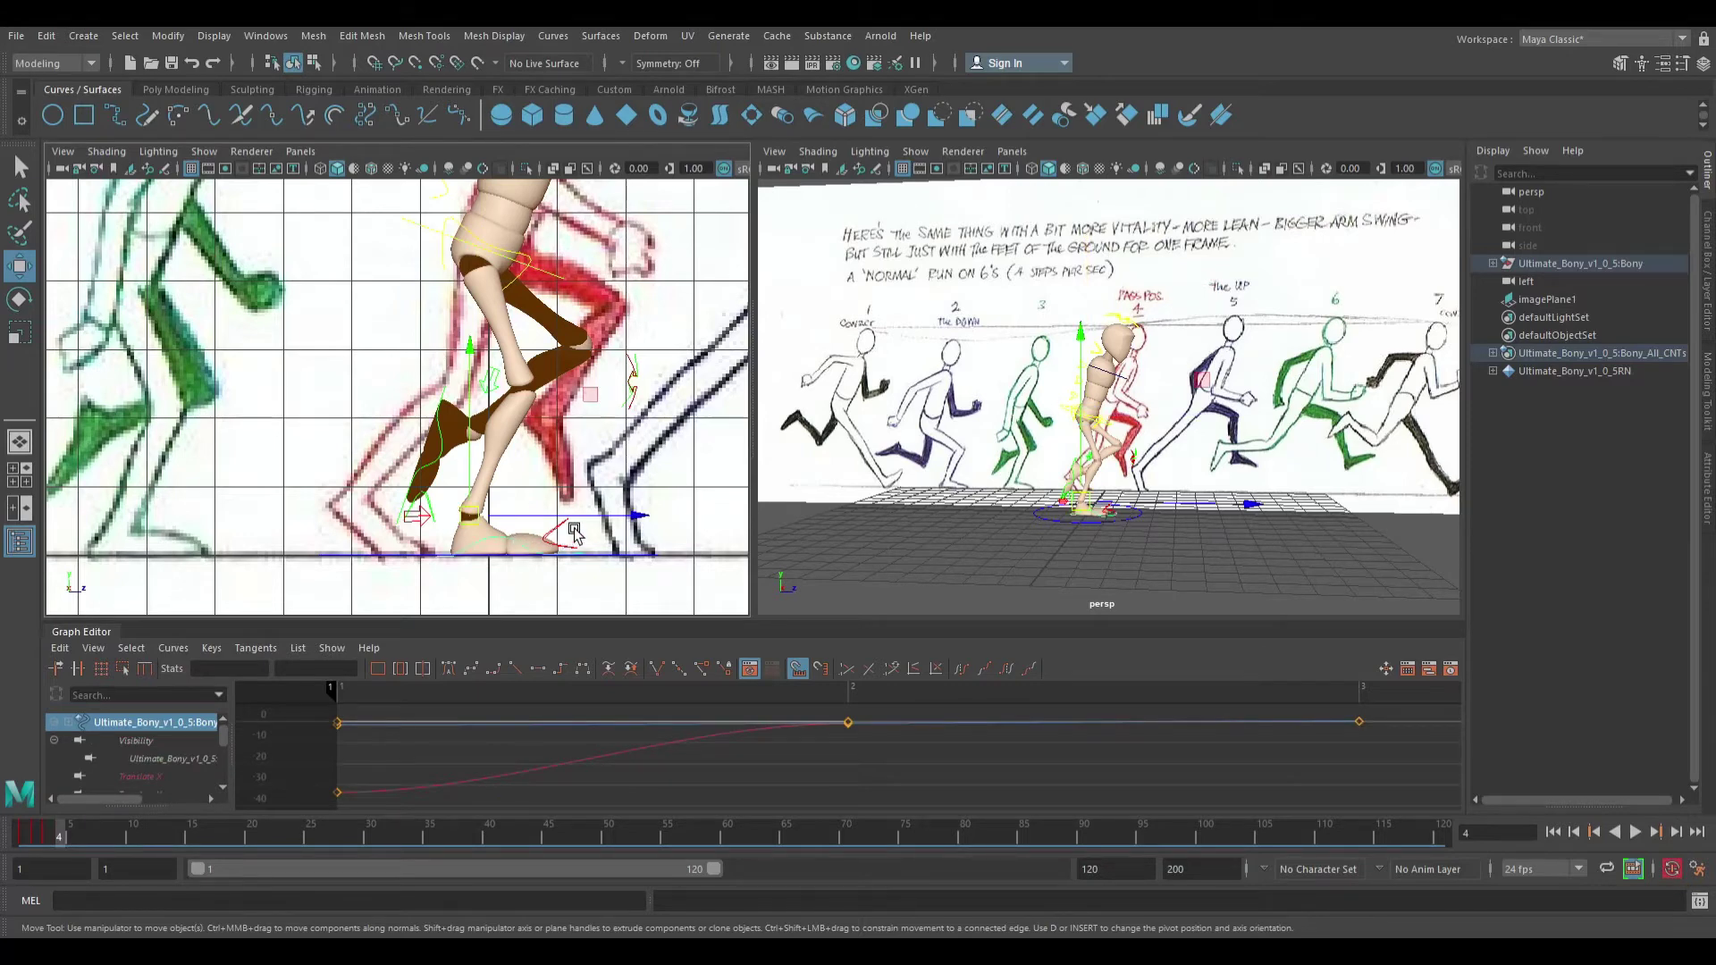
pyautogui.click(546, 530)
pyautogui.click(524, 540)
pyautogui.moveTo(560, 534); pyautogui.dragTo(484, 534, button='middle')
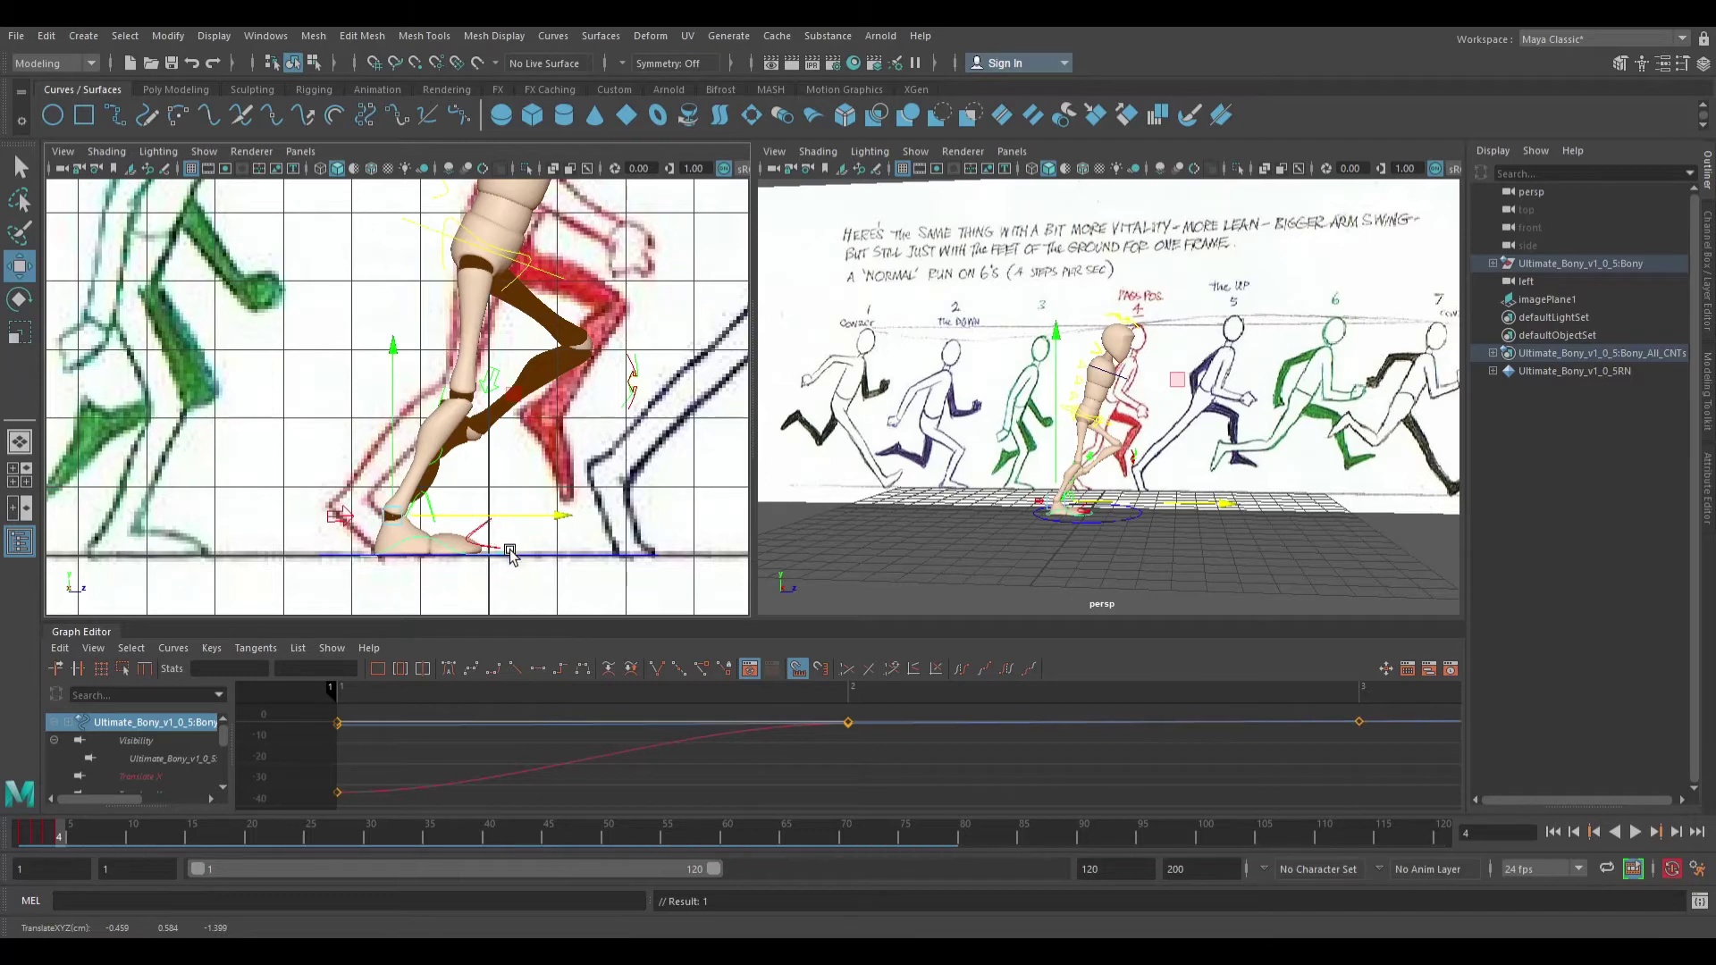
pyautogui.moveTo(463, 521); pyautogui.dragTo(547, 522, button='middle')
pyautogui.scroll(3, 492, 522)
pyautogui.scroll(5, 478, 566)
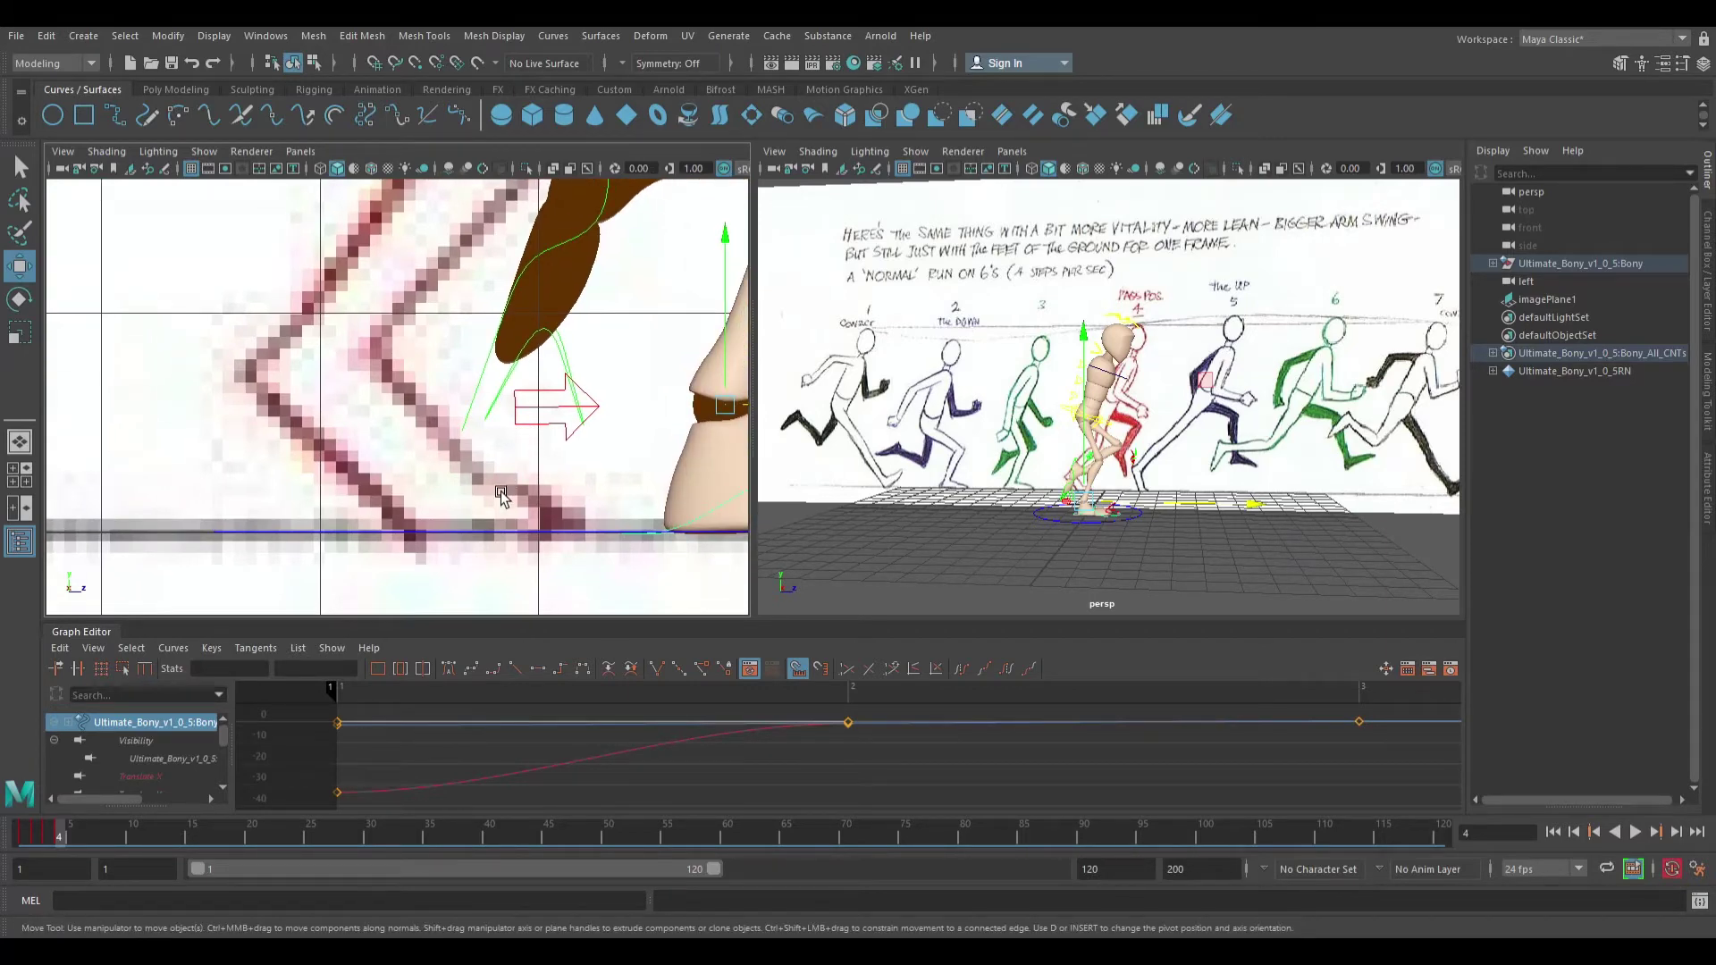
pyautogui.scroll(-6, 500, 494)
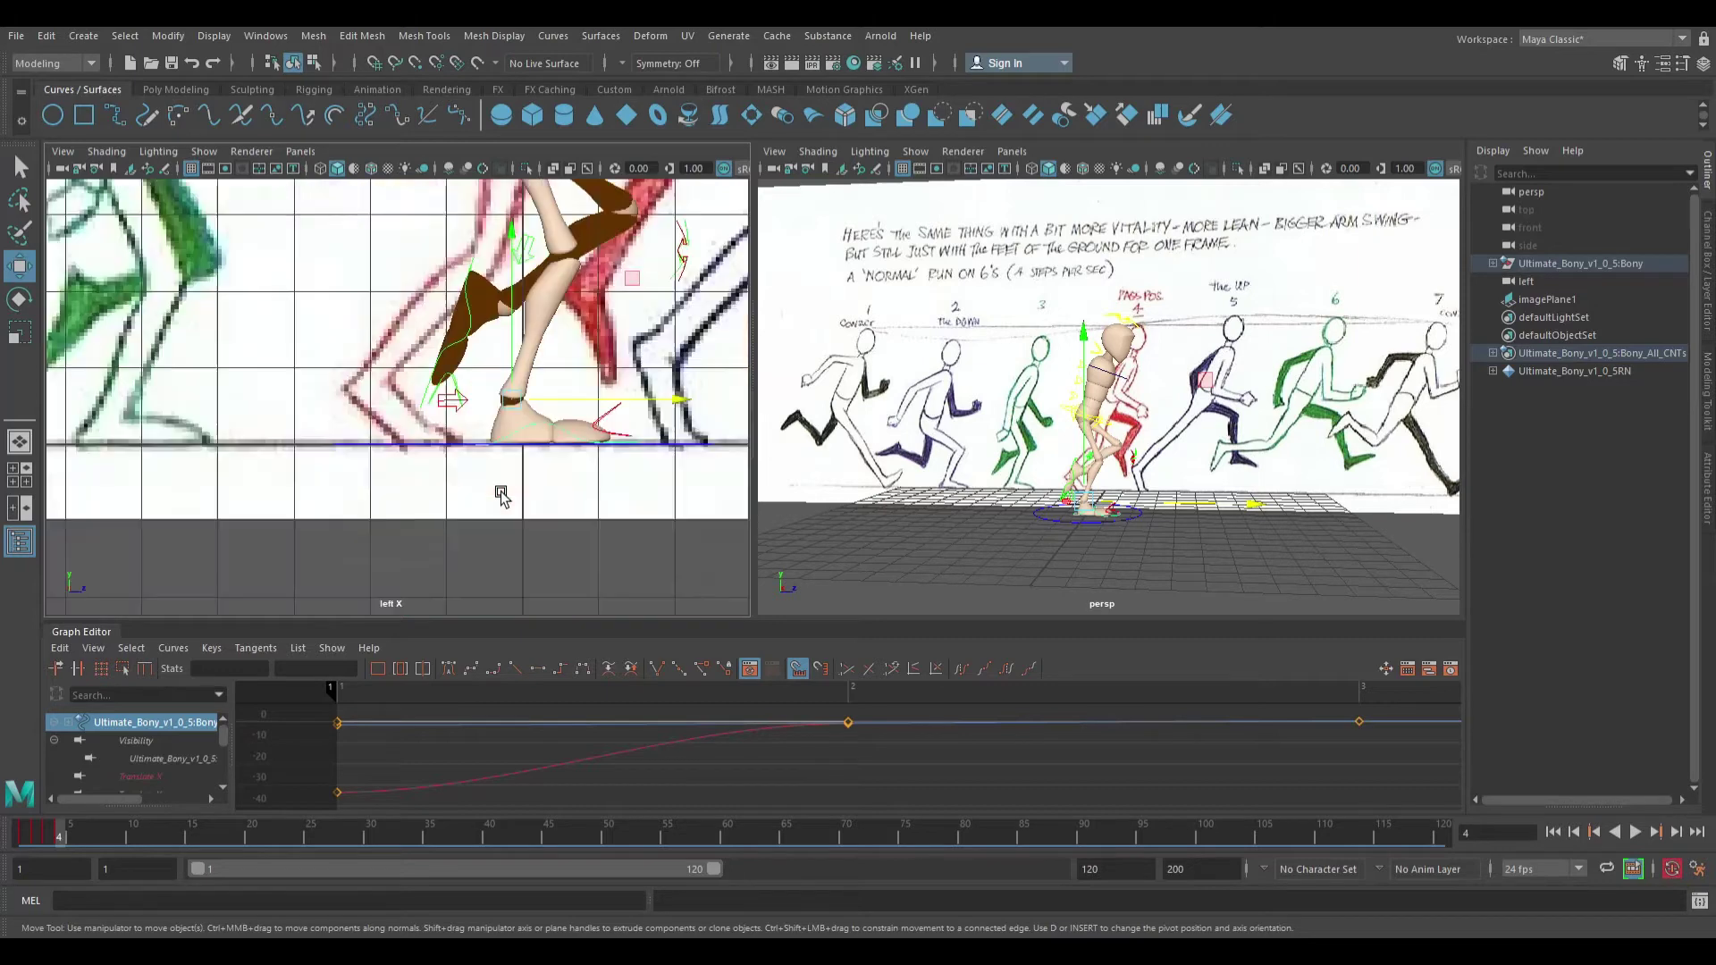
pyautogui.scroll(4, 498, 487)
pyautogui.keyDown('alt'); pyautogui.moveTo(540, 451); pyautogui.dragTo(505, 516, button='middle'); pyautogui.keyUp('alt')
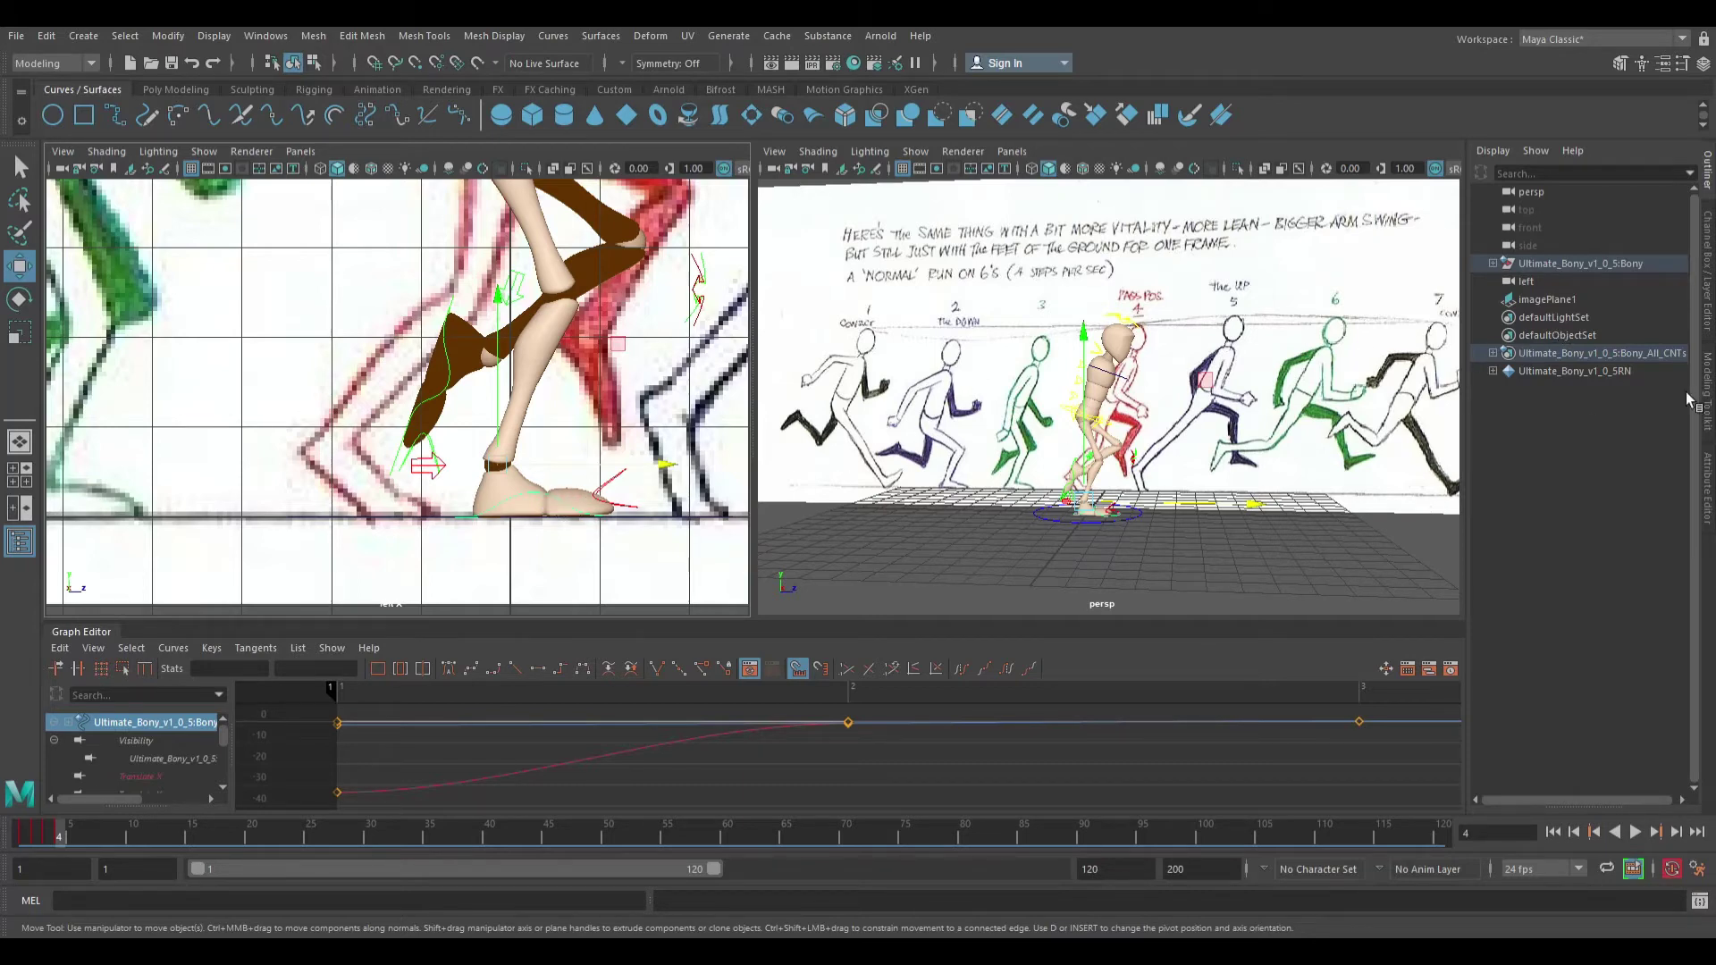
# Show the right foot control's channel values and try adjusting its Foot Tilt
pyautogui.click(1708, 259)
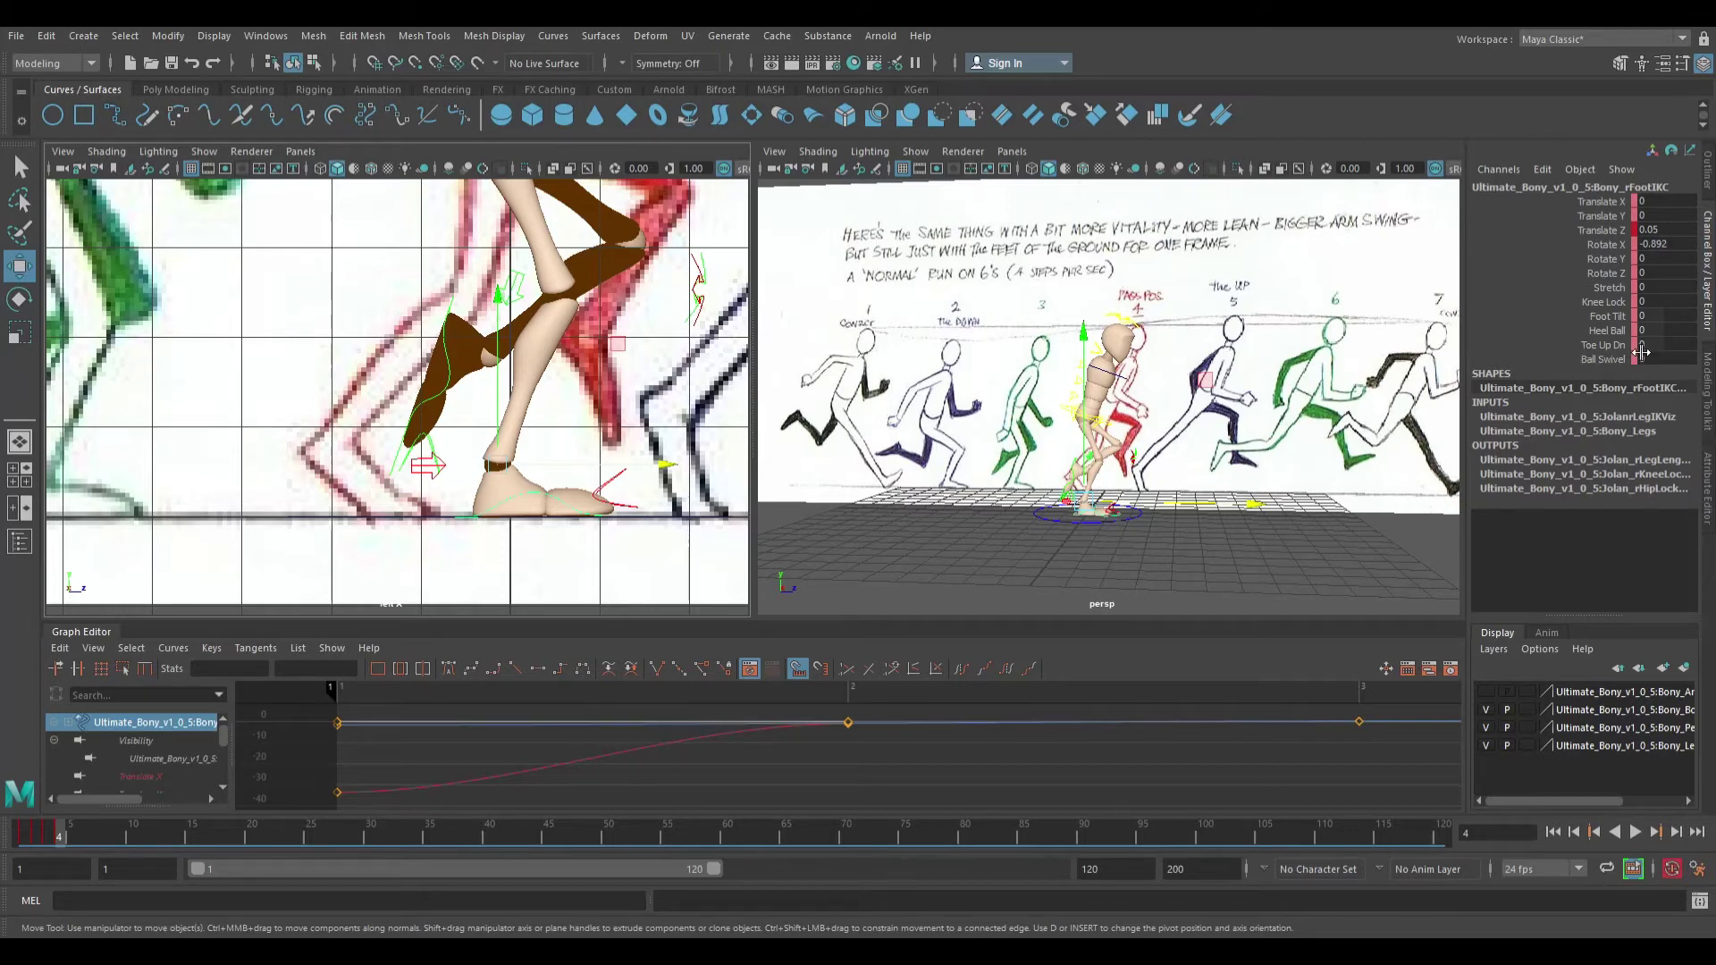
pyautogui.click(1658, 316)
pyautogui.moveTo(1650, 327)
pyautogui.mouseDown(button='middle')
pyautogui.moveTo(1591, 327)
pyautogui.moveTo(1664, 316)
pyautogui.mouseUp(button='middle')
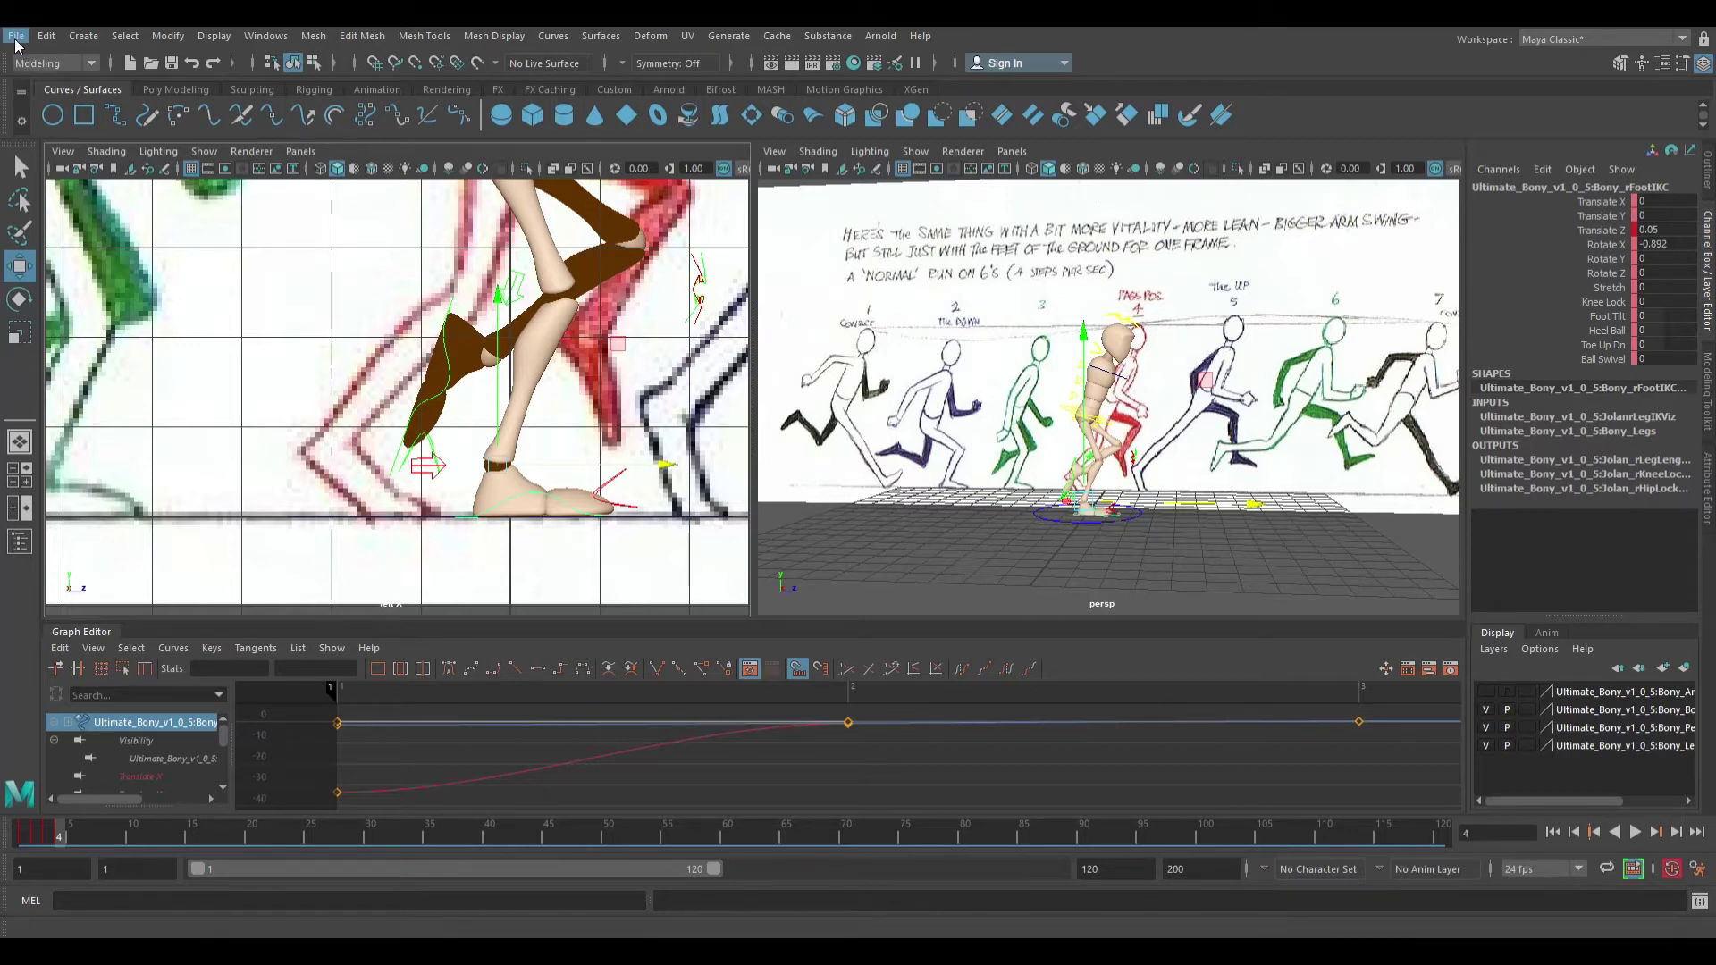
pyautogui.press('q')
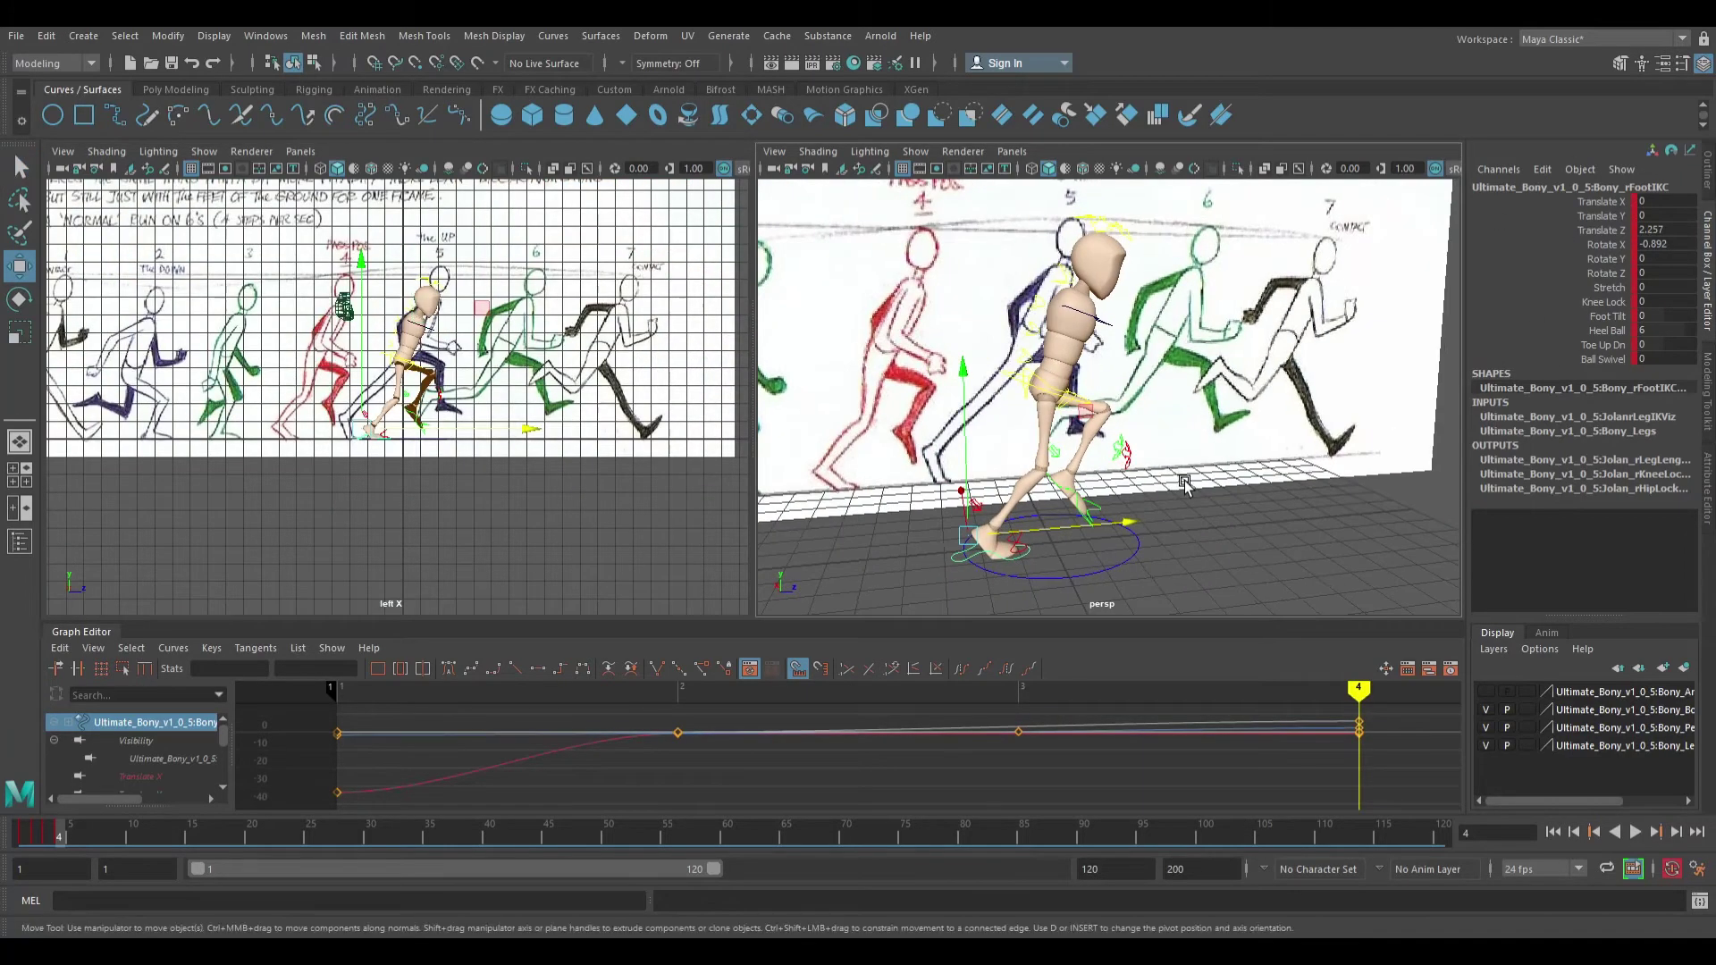
# Try sliding the right foot control back to Translate Z 2.62 towards pose 5's rear foot, undoing the extra upward shift
pyautogui.scroll(5, 469, 404)
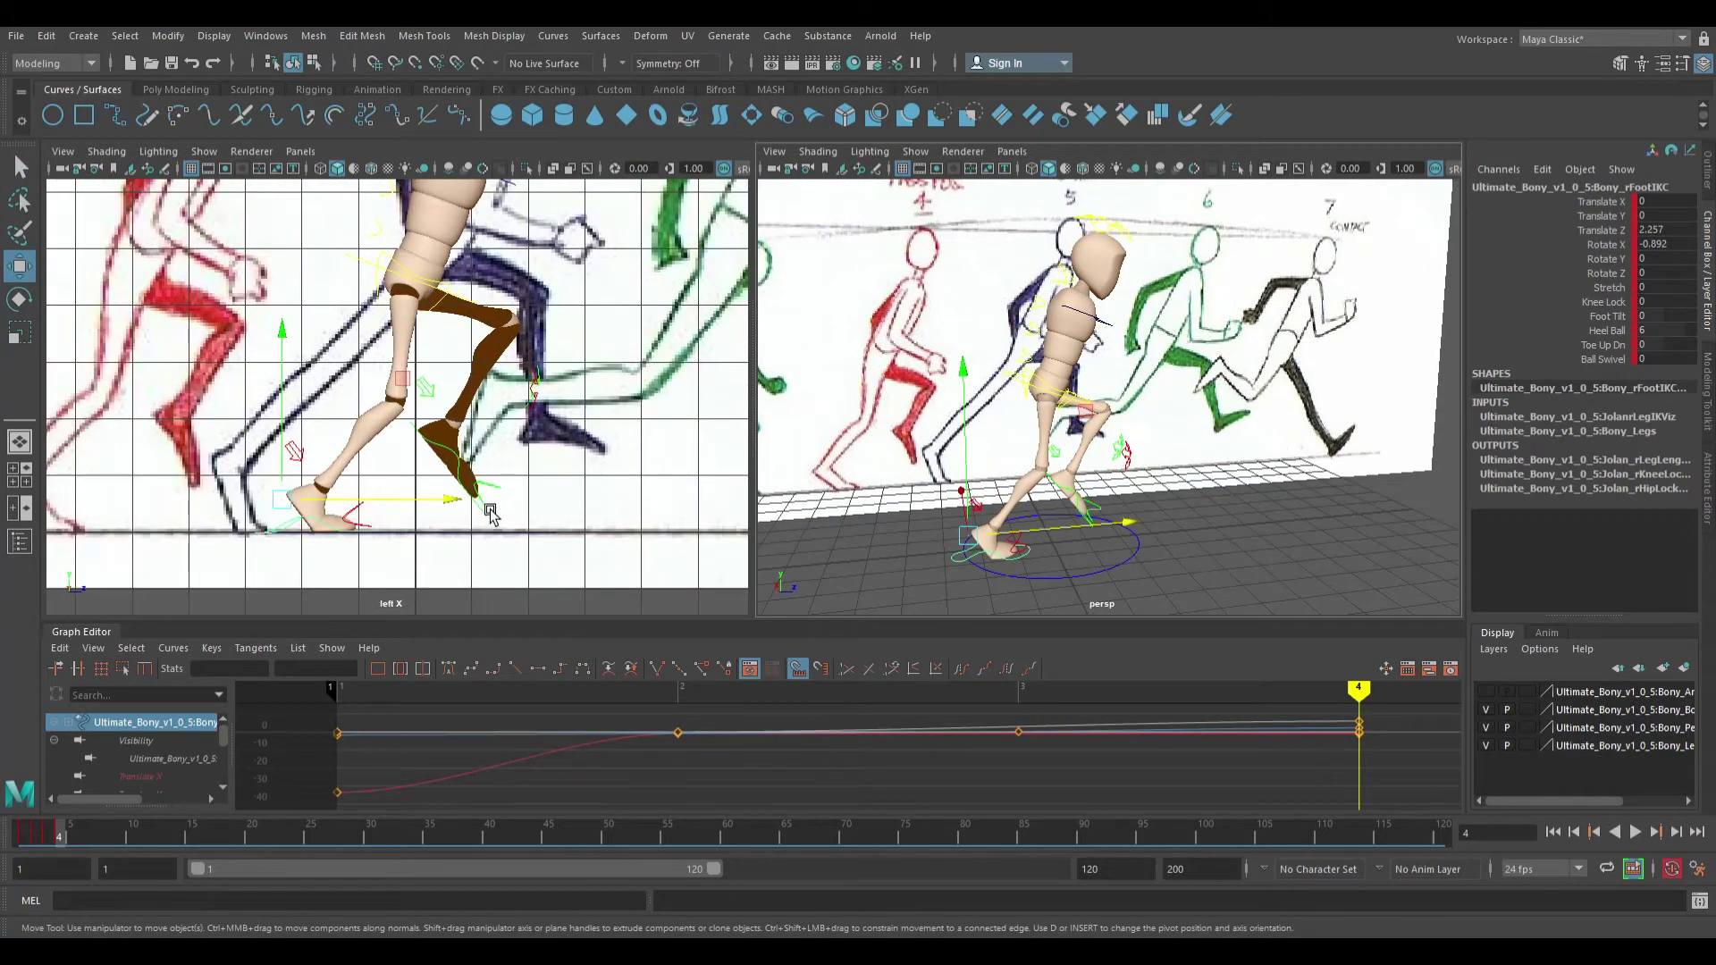
pyautogui.moveTo(477, 510)
pyautogui.mouseDown()
pyautogui.moveTo(407, 512)
pyautogui.moveTo(448, 522)
pyautogui.mouseUp()
pyautogui.moveTo(279, 510); pyautogui.dragTo(269, 501)
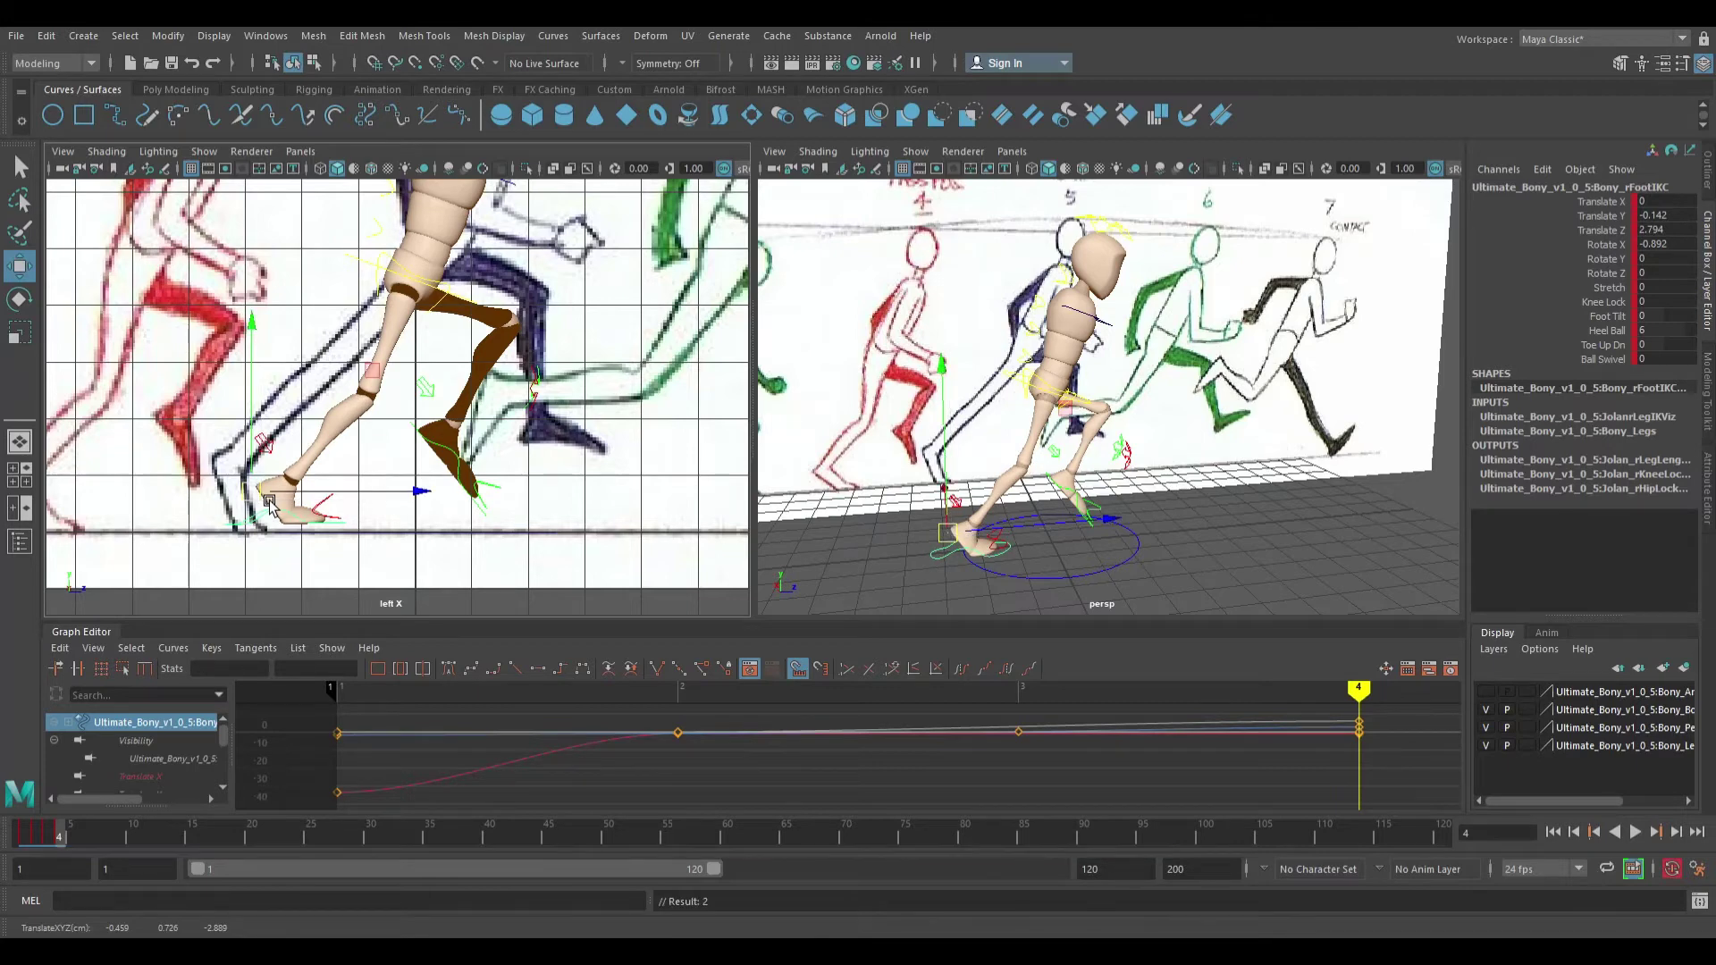
pyautogui.scroll(-1, 269, 503)
pyautogui.hotkey('ctrl', 'z')
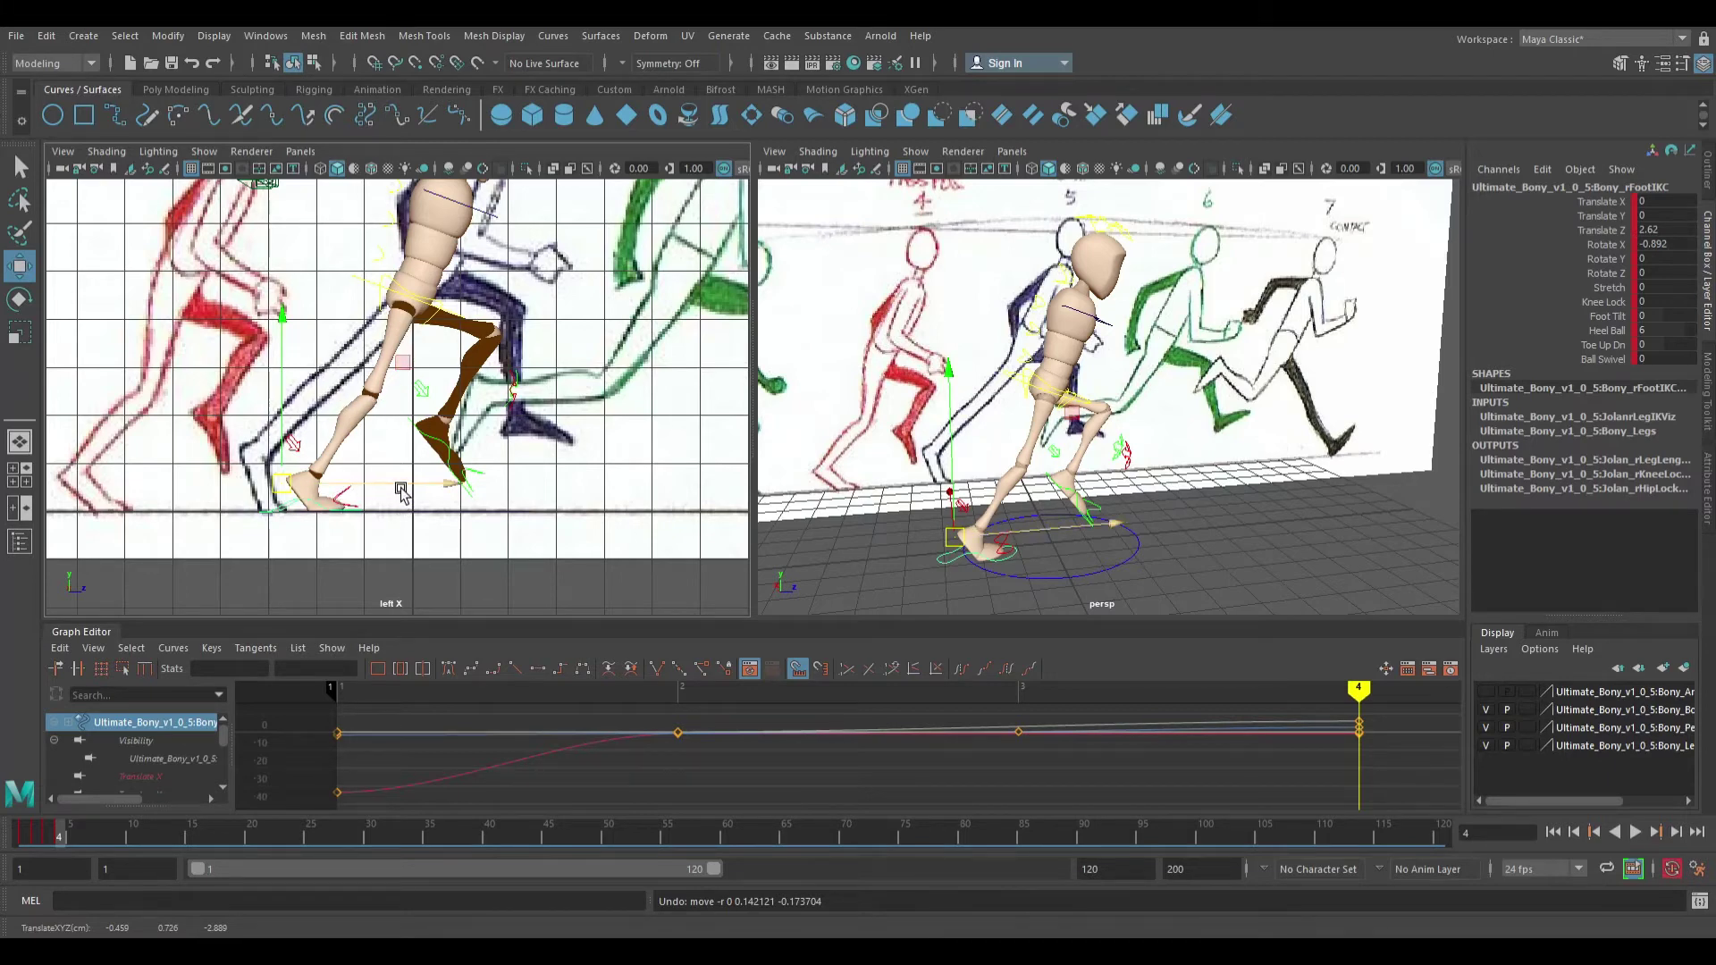
# Try moving the right foot control to Translate Z 2.881 and shifting the root control, and undo both moves
pyautogui.moveTo(338, 496); pyautogui.dragTo(389, 491)
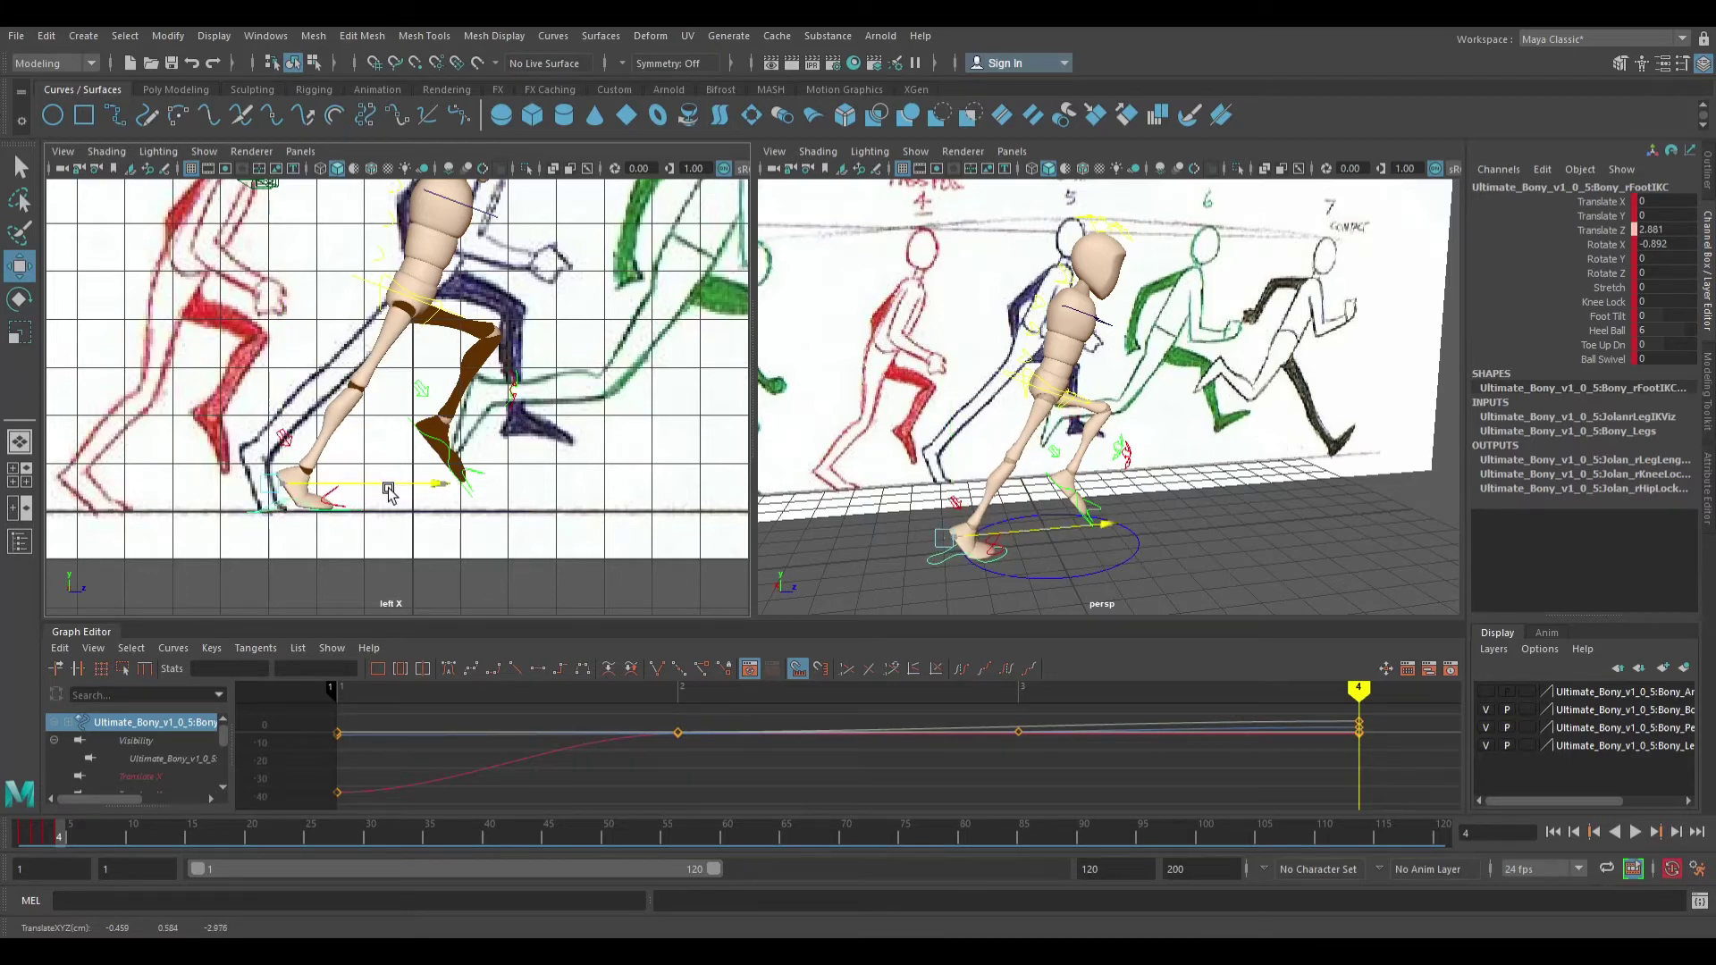
pyautogui.click(390, 300)
pyautogui.moveTo(427, 222); pyautogui.dragTo(417, 222)
pyautogui.hotkey('ctrl', 'z')
pyautogui.hotkey('ctrl', 'z')
pyautogui.hotkey('ctrl', 'z')
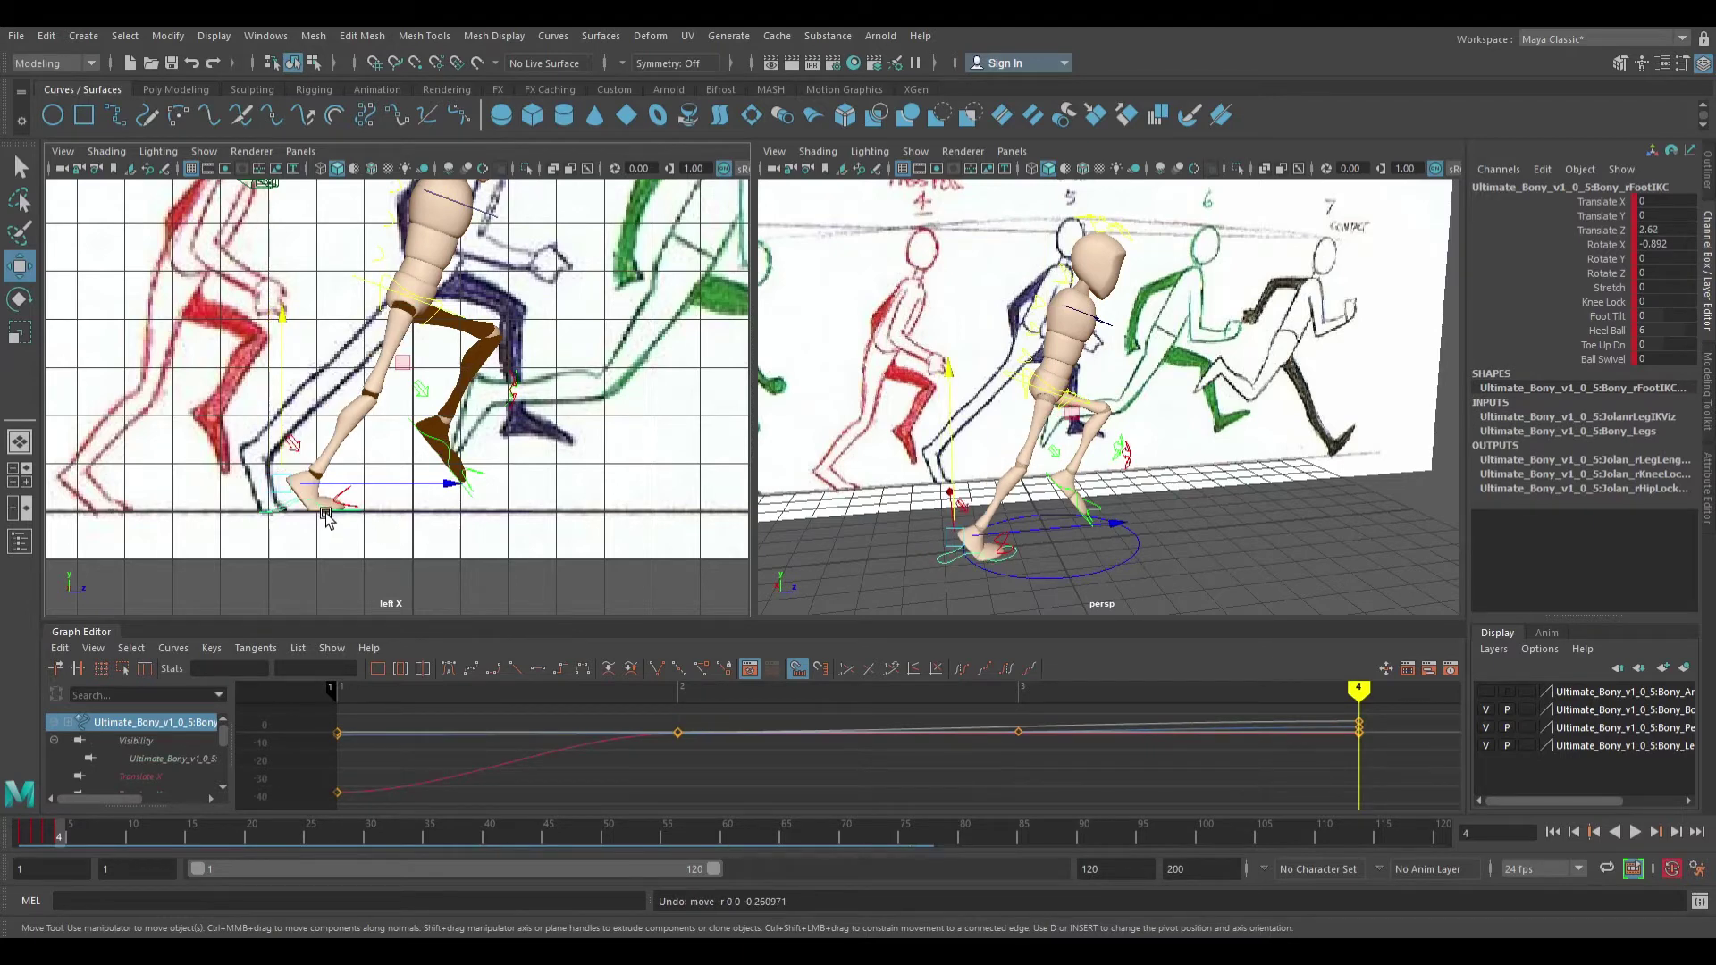
# Lower the right foot's Heel Ball to 1 and key it at frame 4
pyautogui.click(1668, 332)
pyautogui.moveTo(1670, 342); pyautogui.dragTo(1620, 342, button='middle')
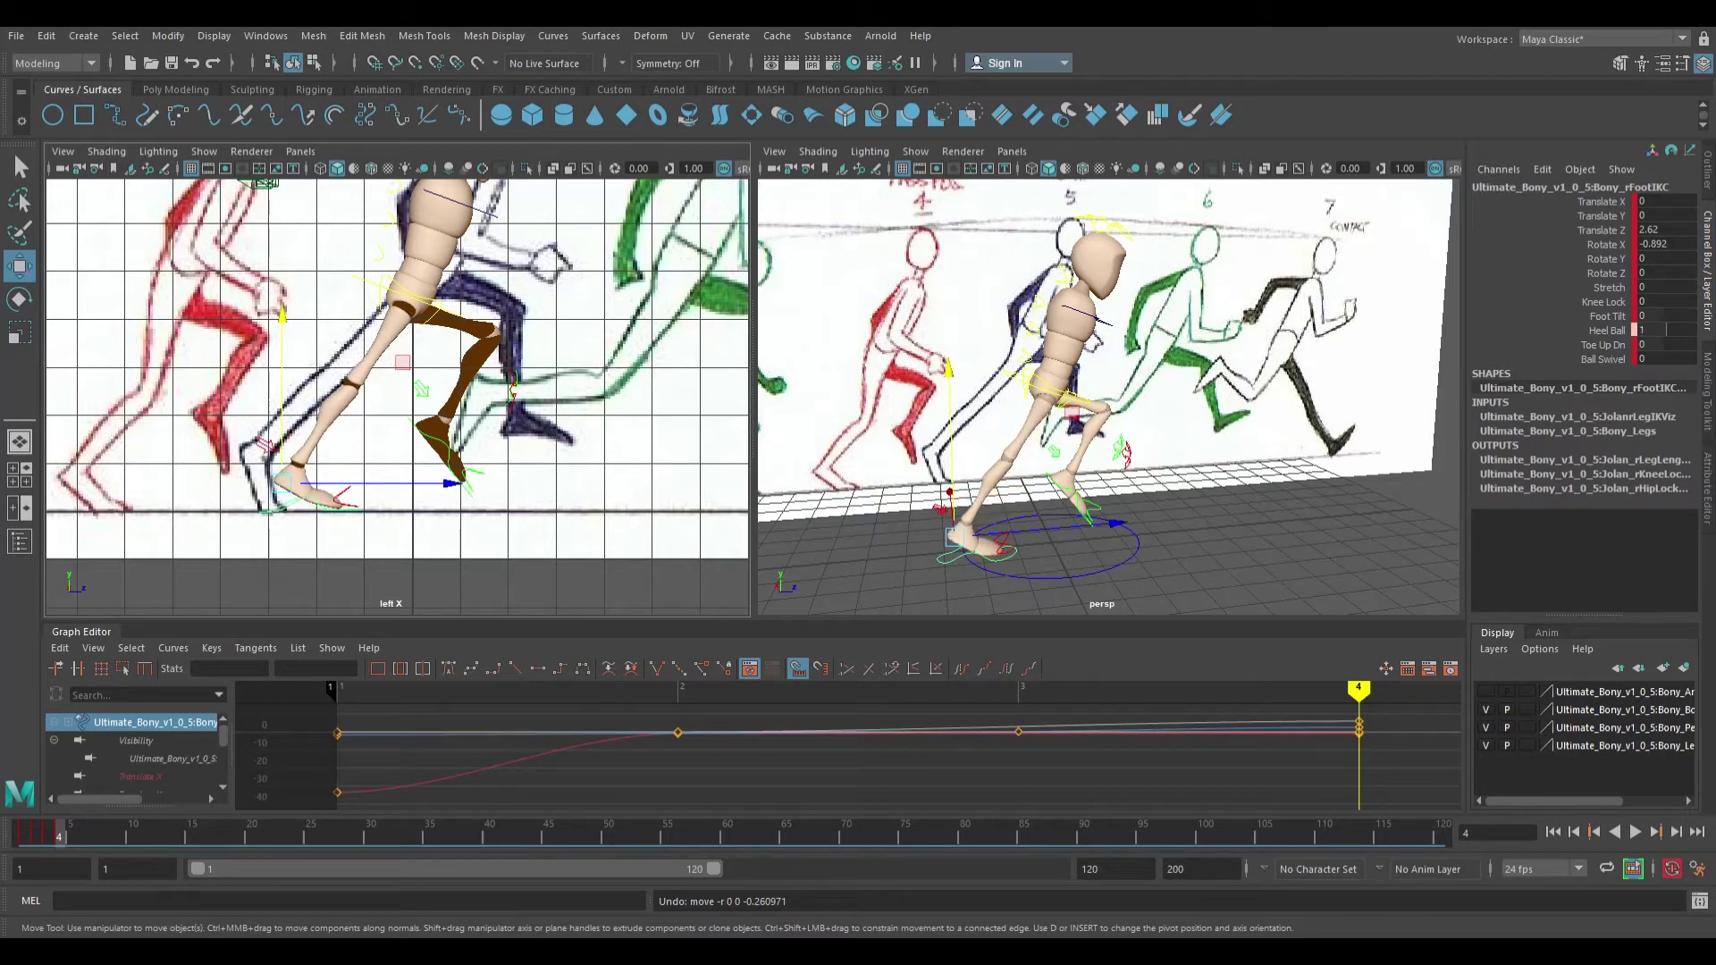
pyautogui.press('s')
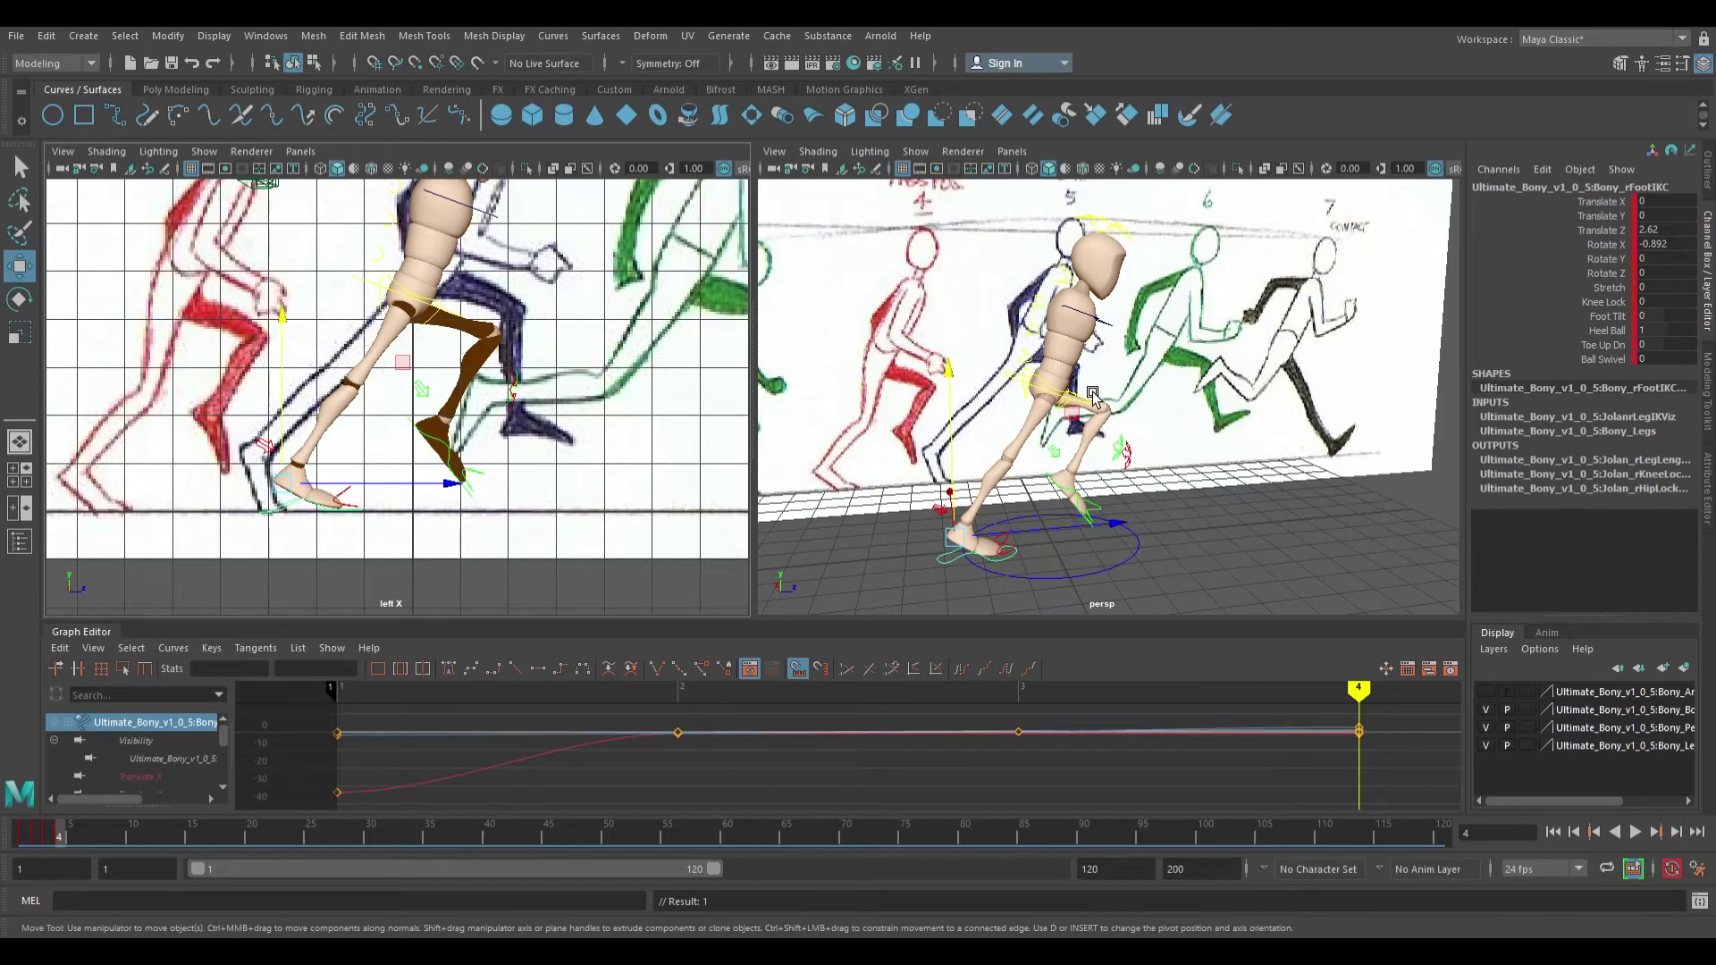
# Rotate the right foot control to Rotate X 35.787 and move it onto pose 5's raised heel at Translate Y -0.615, Z 2.657
pyautogui.press('e')
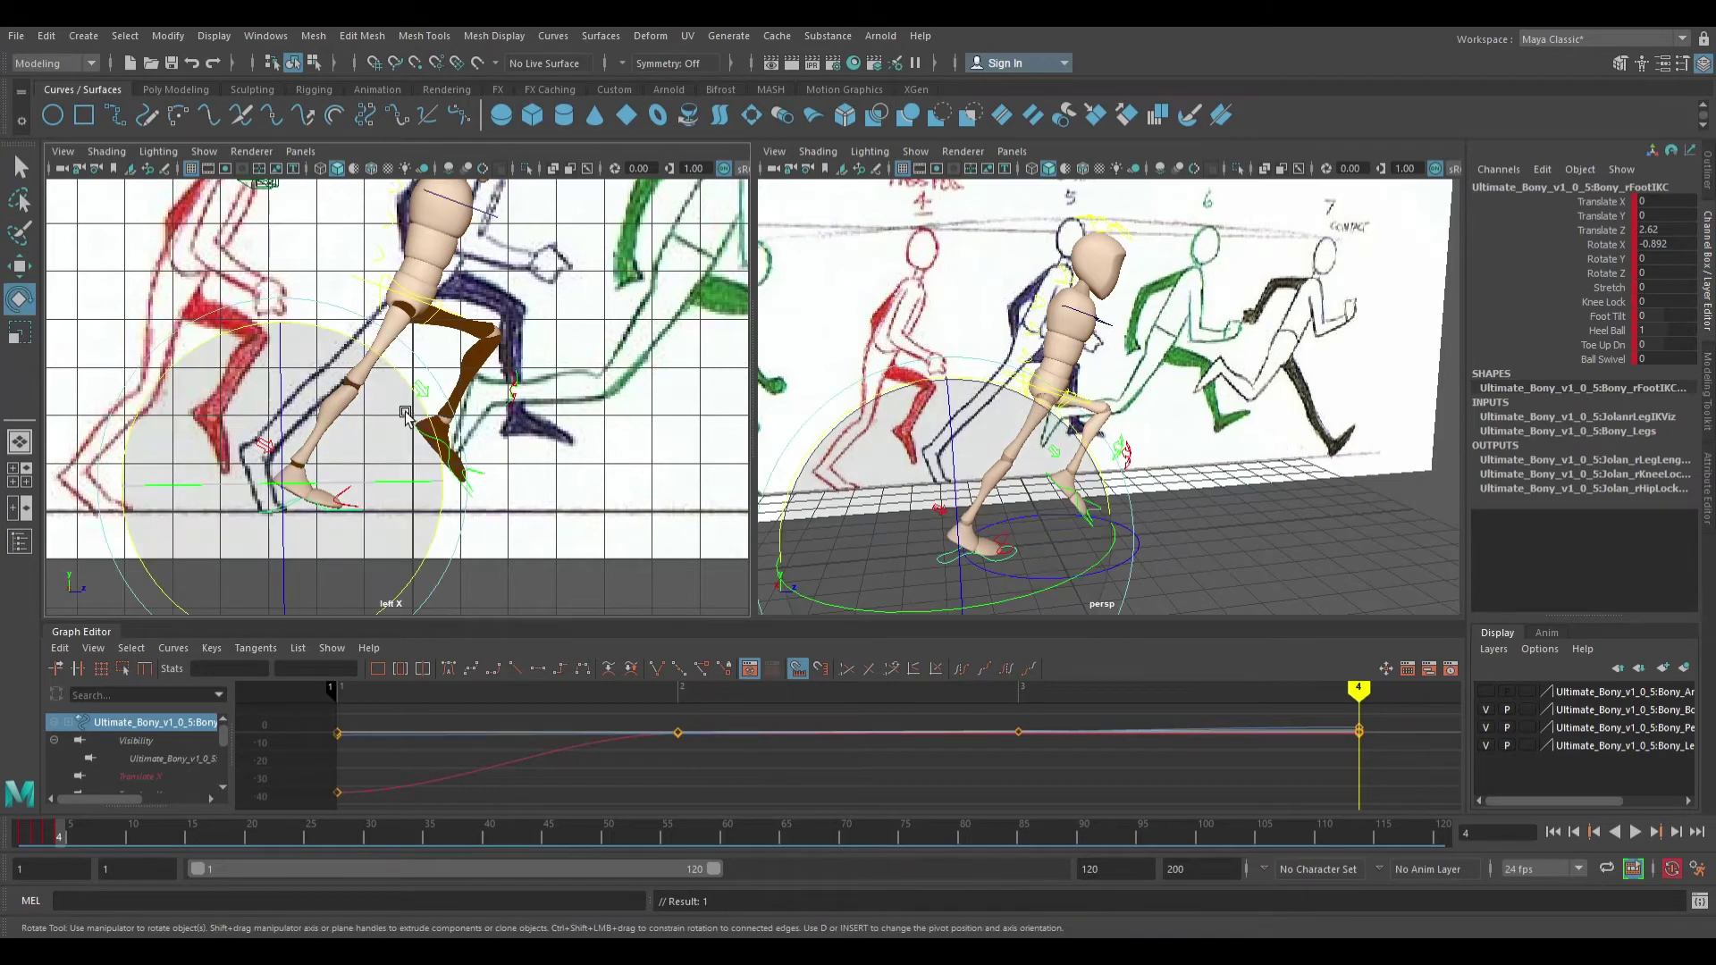
pyautogui.moveTo(414, 380); pyautogui.dragTo(289, 461)
pyautogui.press('w')
pyautogui.press('s')
pyautogui.moveTo(271, 463); pyautogui.dragTo(291, 451, button='middle')
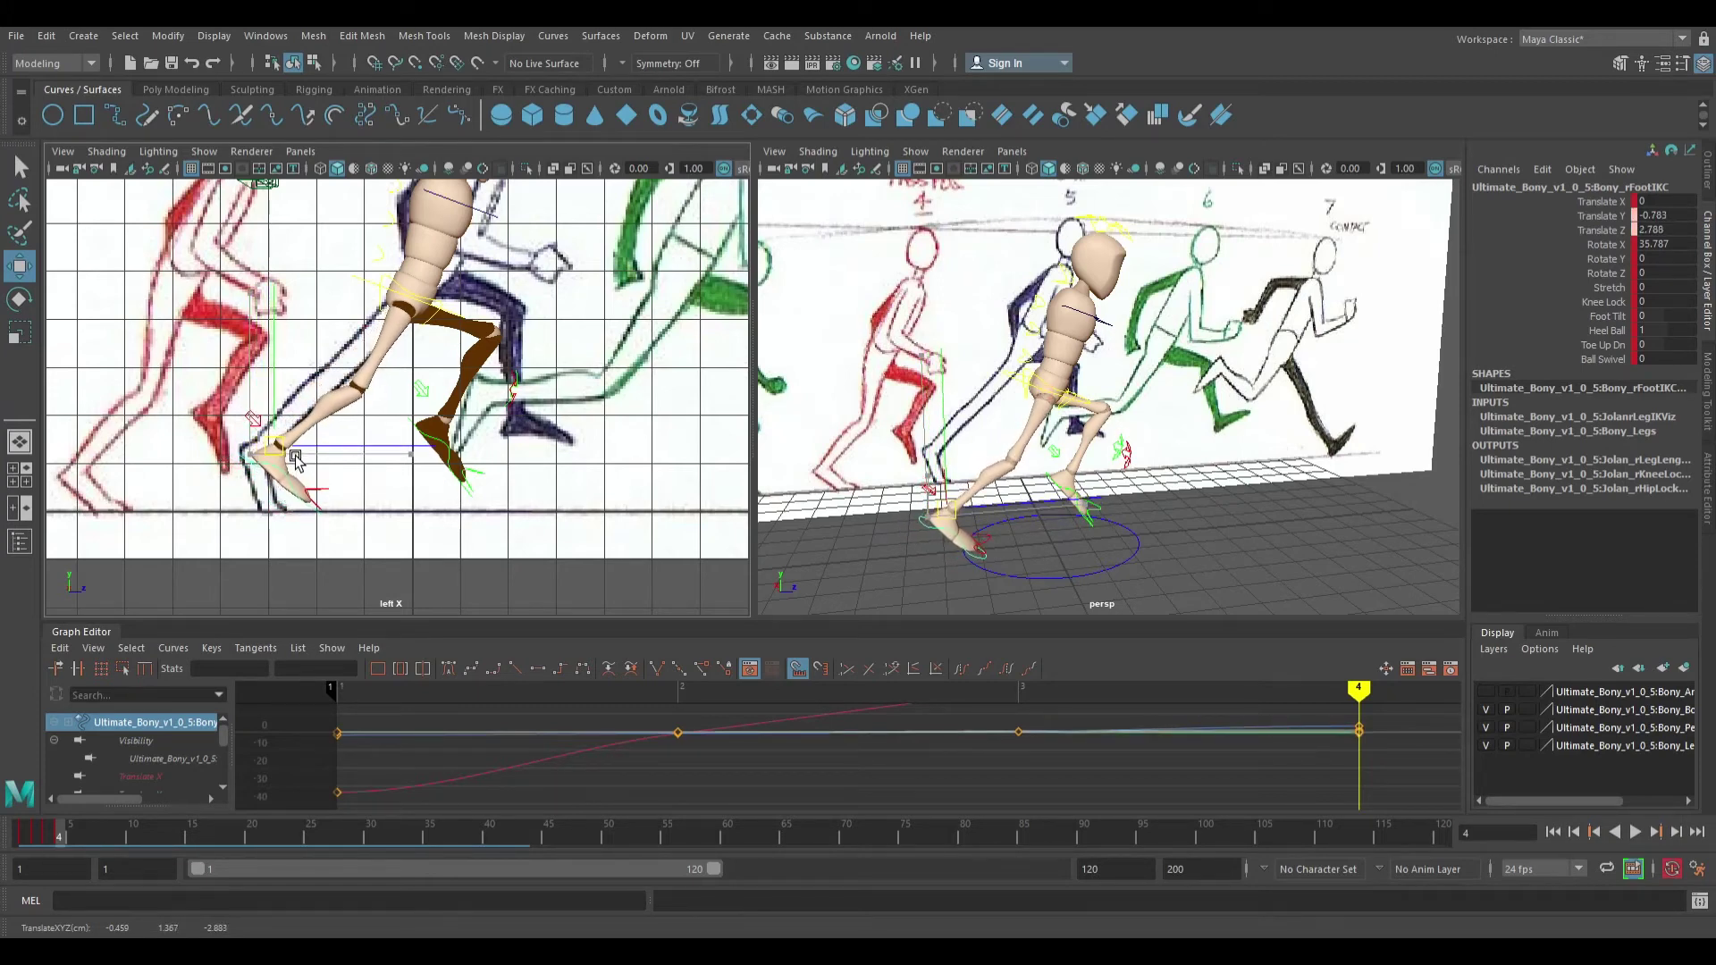
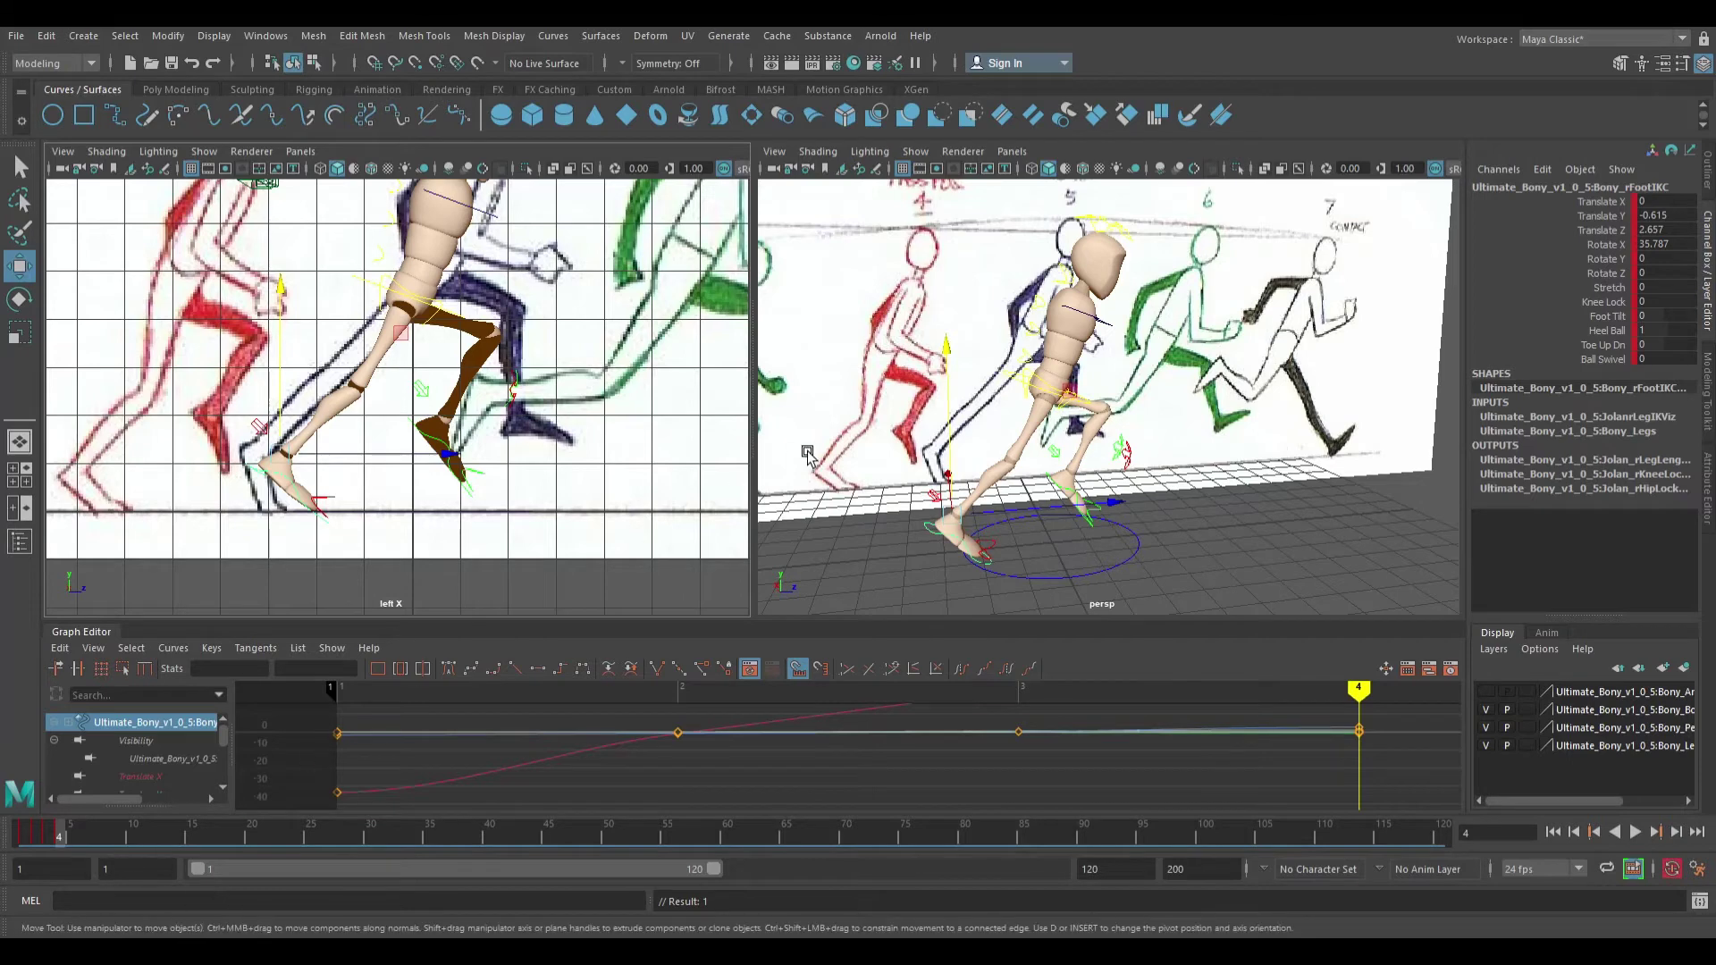
# Compare the whole figure with pose 5 and undo the right foot adjustments made at frame 4
pyautogui.keyDown('alt'); pyautogui.moveTo(589, 393); pyautogui.dragTo(543, 301, button='right'); pyautogui.keyUp('alt')
pyautogui.keyDown('alt'); pyautogui.moveTo(544, 301); pyautogui.dragTo(494, 403, button='middle'); pyautogui.keyUp('alt')
pyautogui.keyDown('alt'); pyautogui.moveTo(494, 400); pyautogui.dragTo(490, 429, button='right'); pyautogui.keyUp('alt')
pyautogui.keyDown('alt'); pyautogui.moveTo(481, 427); pyautogui.dragTo(492, 445, button='middle'); pyautogui.keyUp('alt')
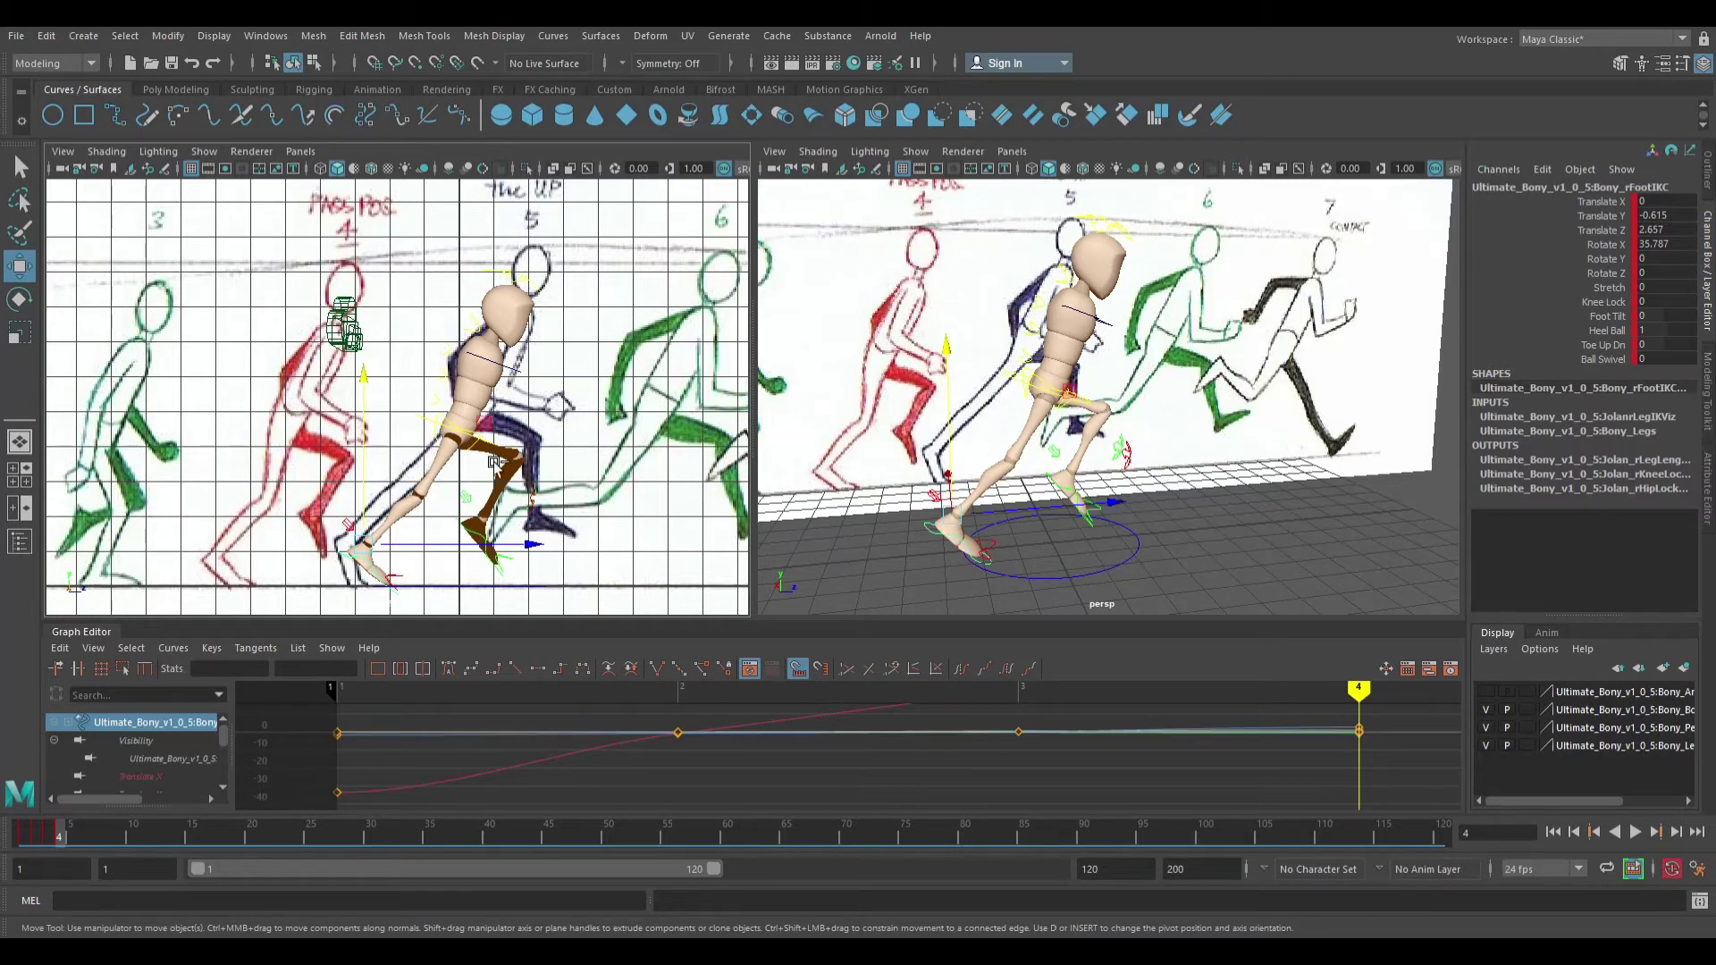
pyautogui.moveTo(599, 272)
pyautogui.keyDown('alt'); pyautogui.mouseDown(button='middle')
pyautogui.moveTo(575, 323)
pyautogui.moveTo(581, 290)
pyautogui.moveTo(591, 319)
pyautogui.mouseUp(button='middle'); pyautogui.keyUp('alt')
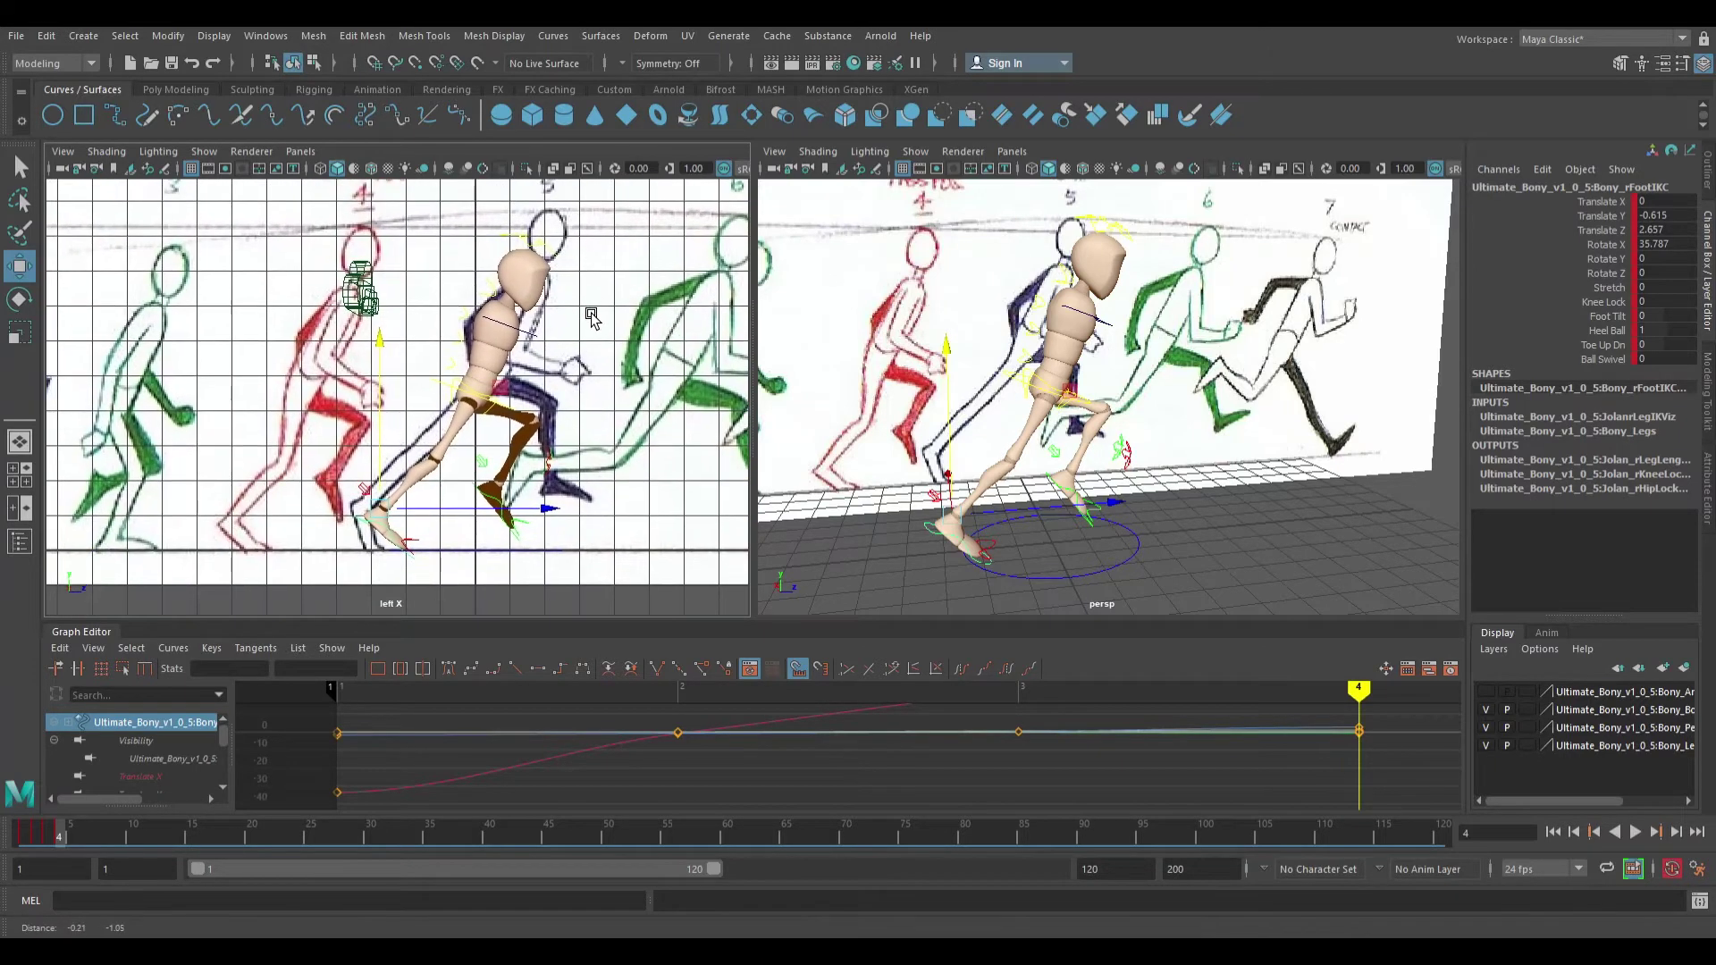
pyautogui.hotkey('ctrl', 'z')
pyautogui.hotkey('ctrl', 'z')
pyautogui.hotkey('ctrl', 'z')
pyautogui.hotkey('ctrl', 'z')
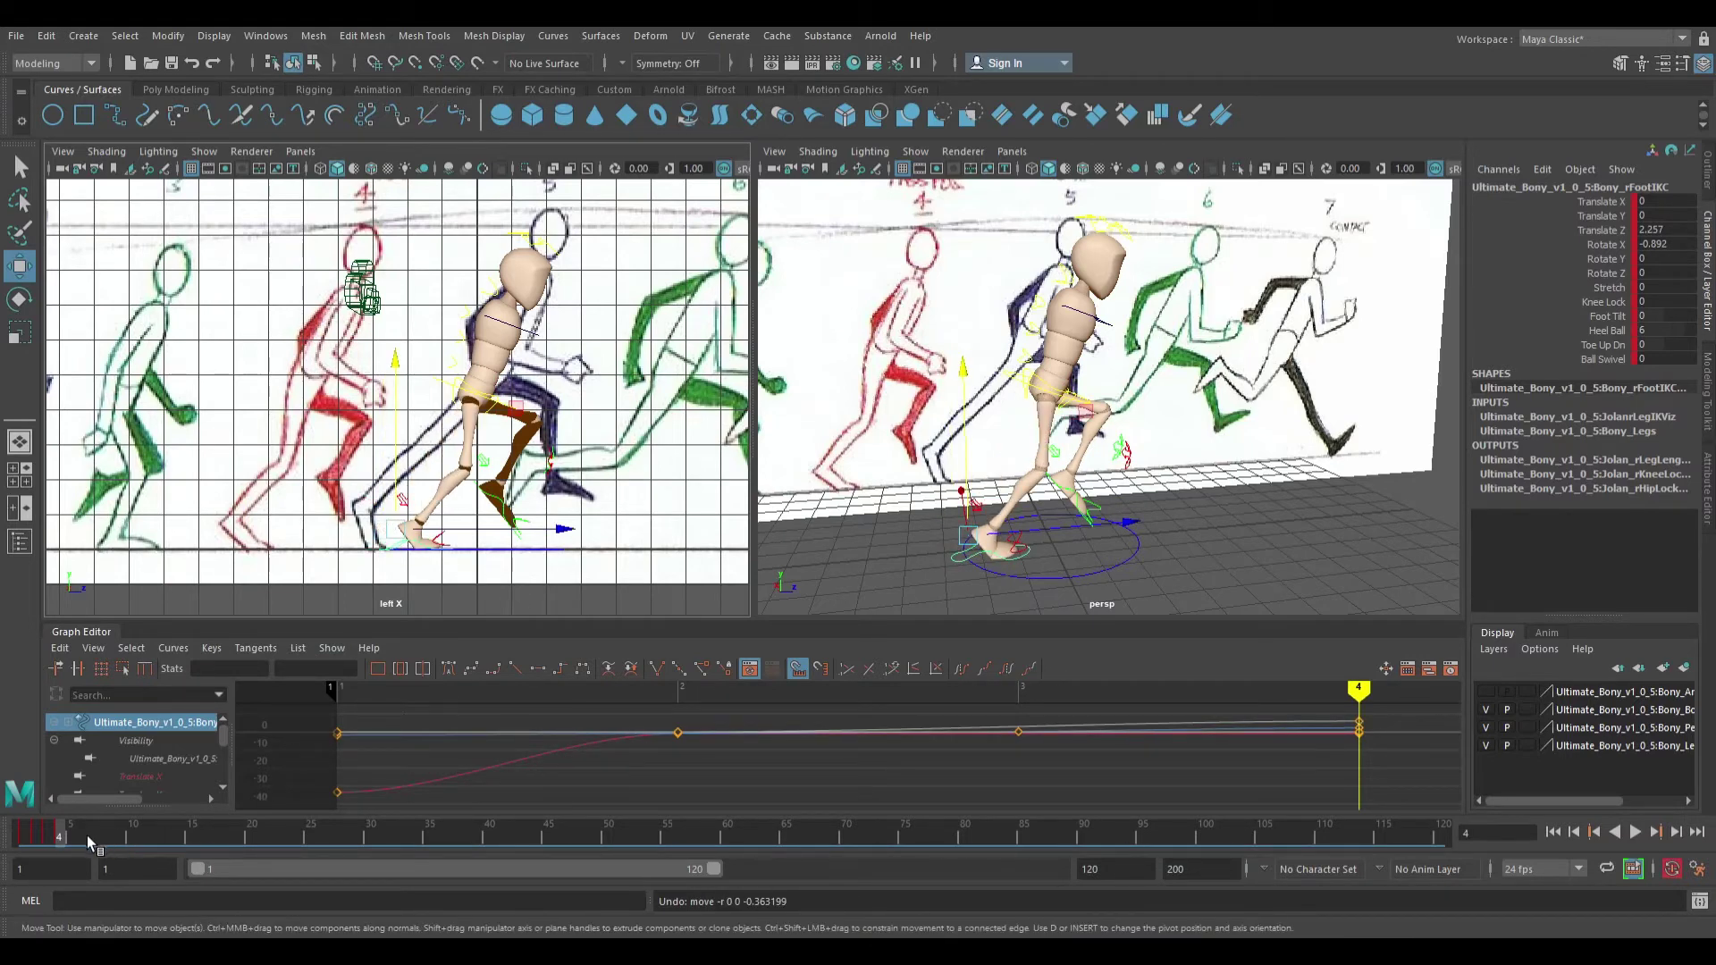
# Go to frame 5 and pose the right foot on pose 5's rear foot with Heel Ball 3 and Rotate X 41.526
pyautogui.moveTo(70, 840)
pyautogui.mouseDown()
pyautogui.moveTo(89, 839)
pyautogui.moveTo(77, 849)
pyautogui.mouseUp()
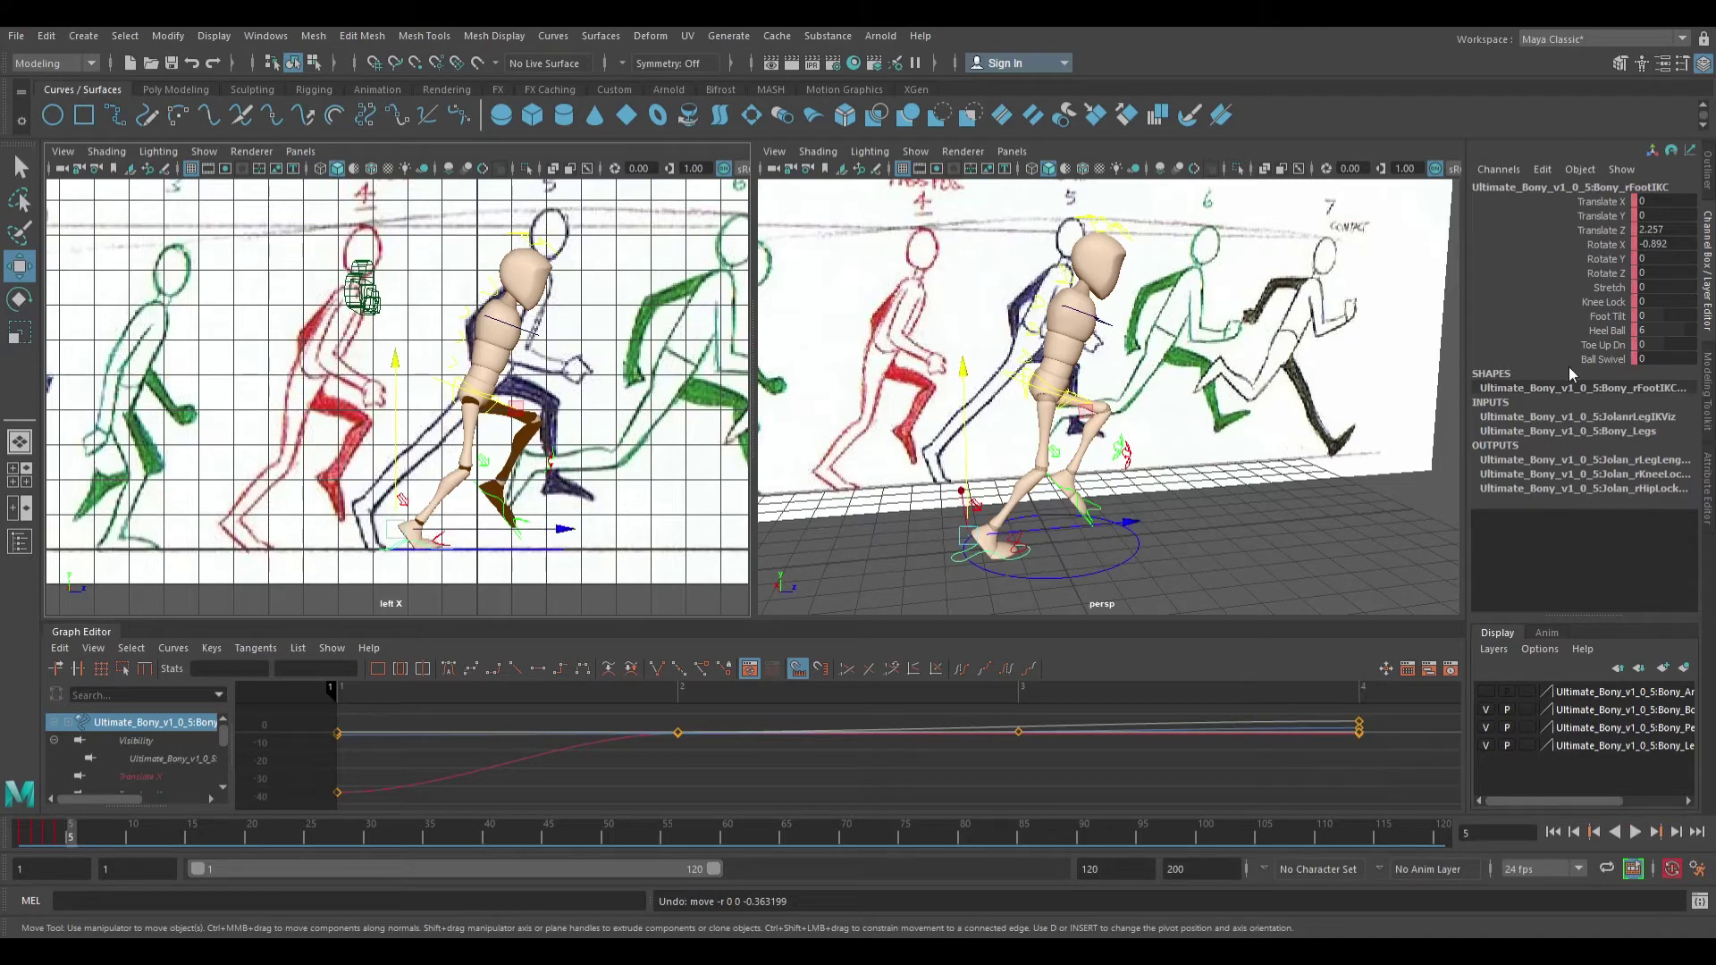
pyautogui.moveTo(1689, 336); pyautogui.dragTo(1673, 330)
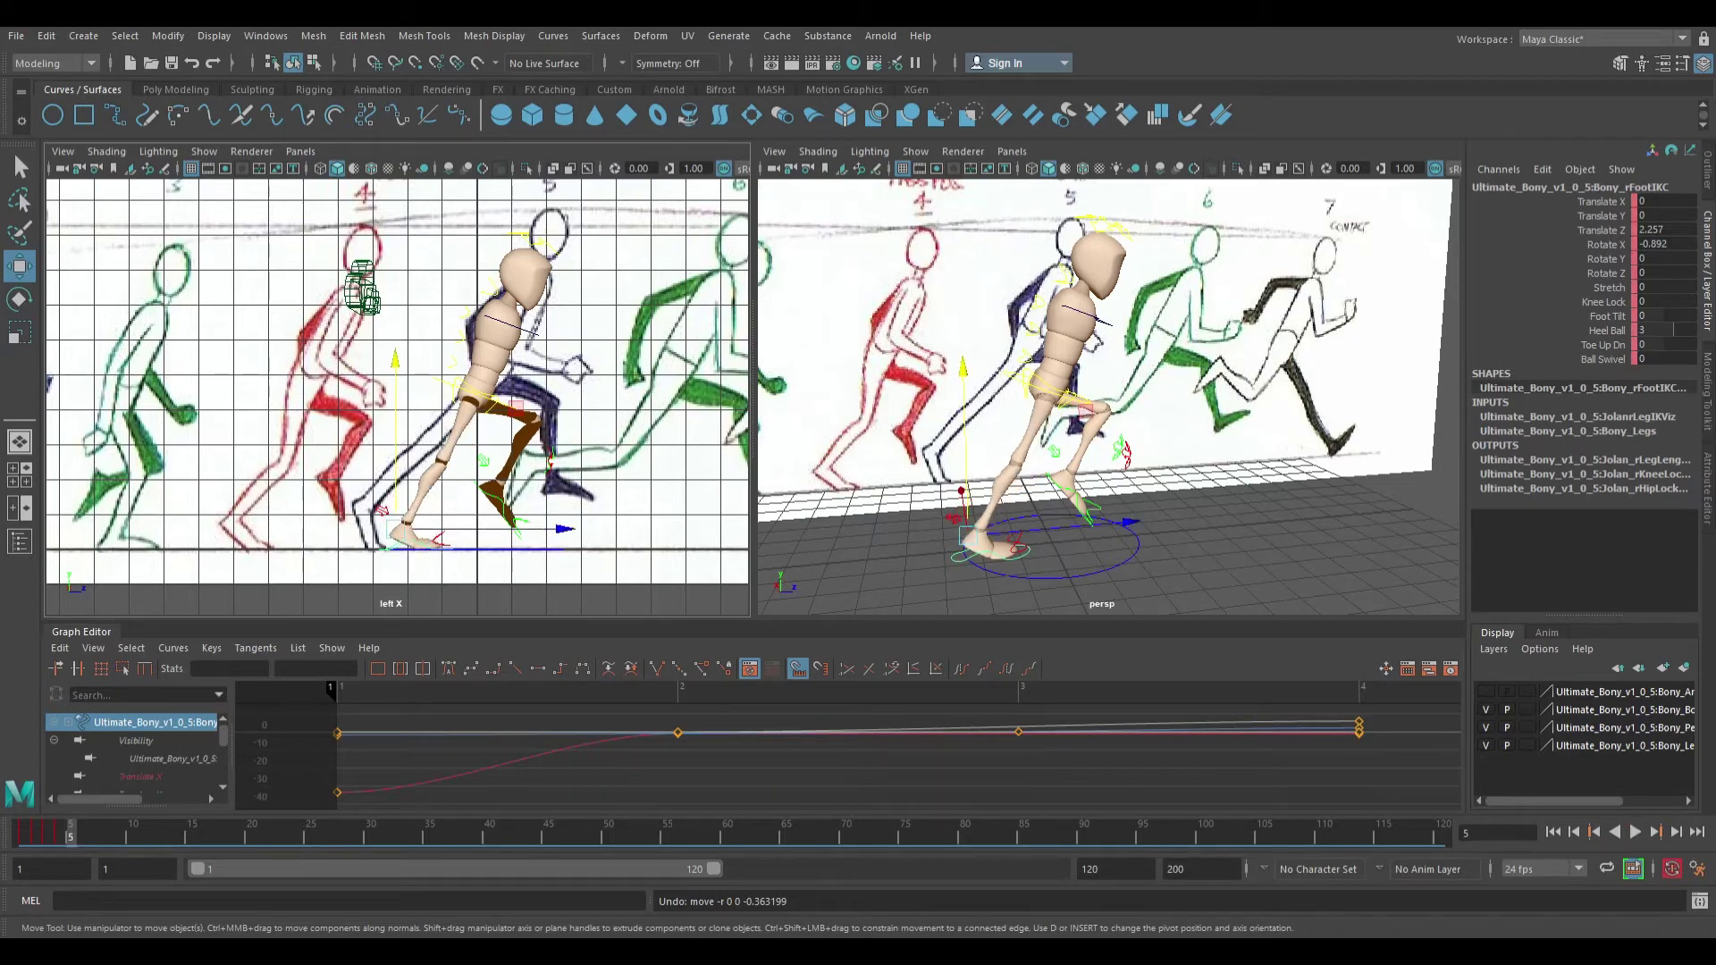
pyautogui.press('e')
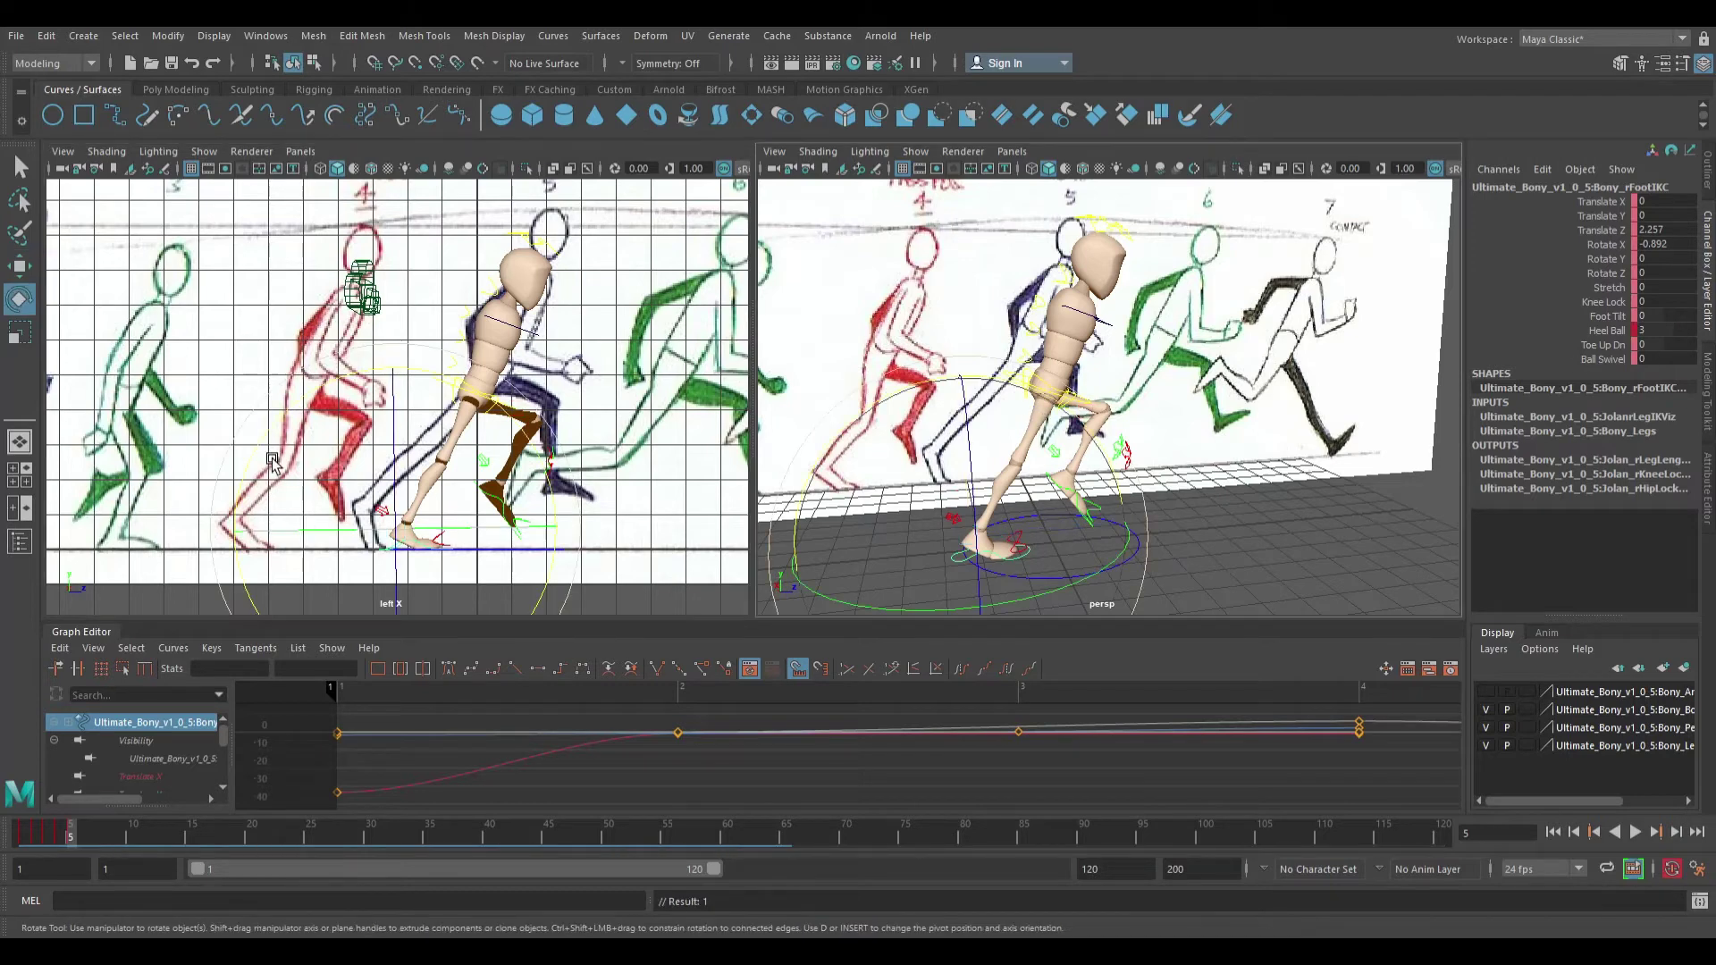
pyautogui.moveTo(515, 403); pyautogui.dragTo(396, 513)
pyautogui.press('w')
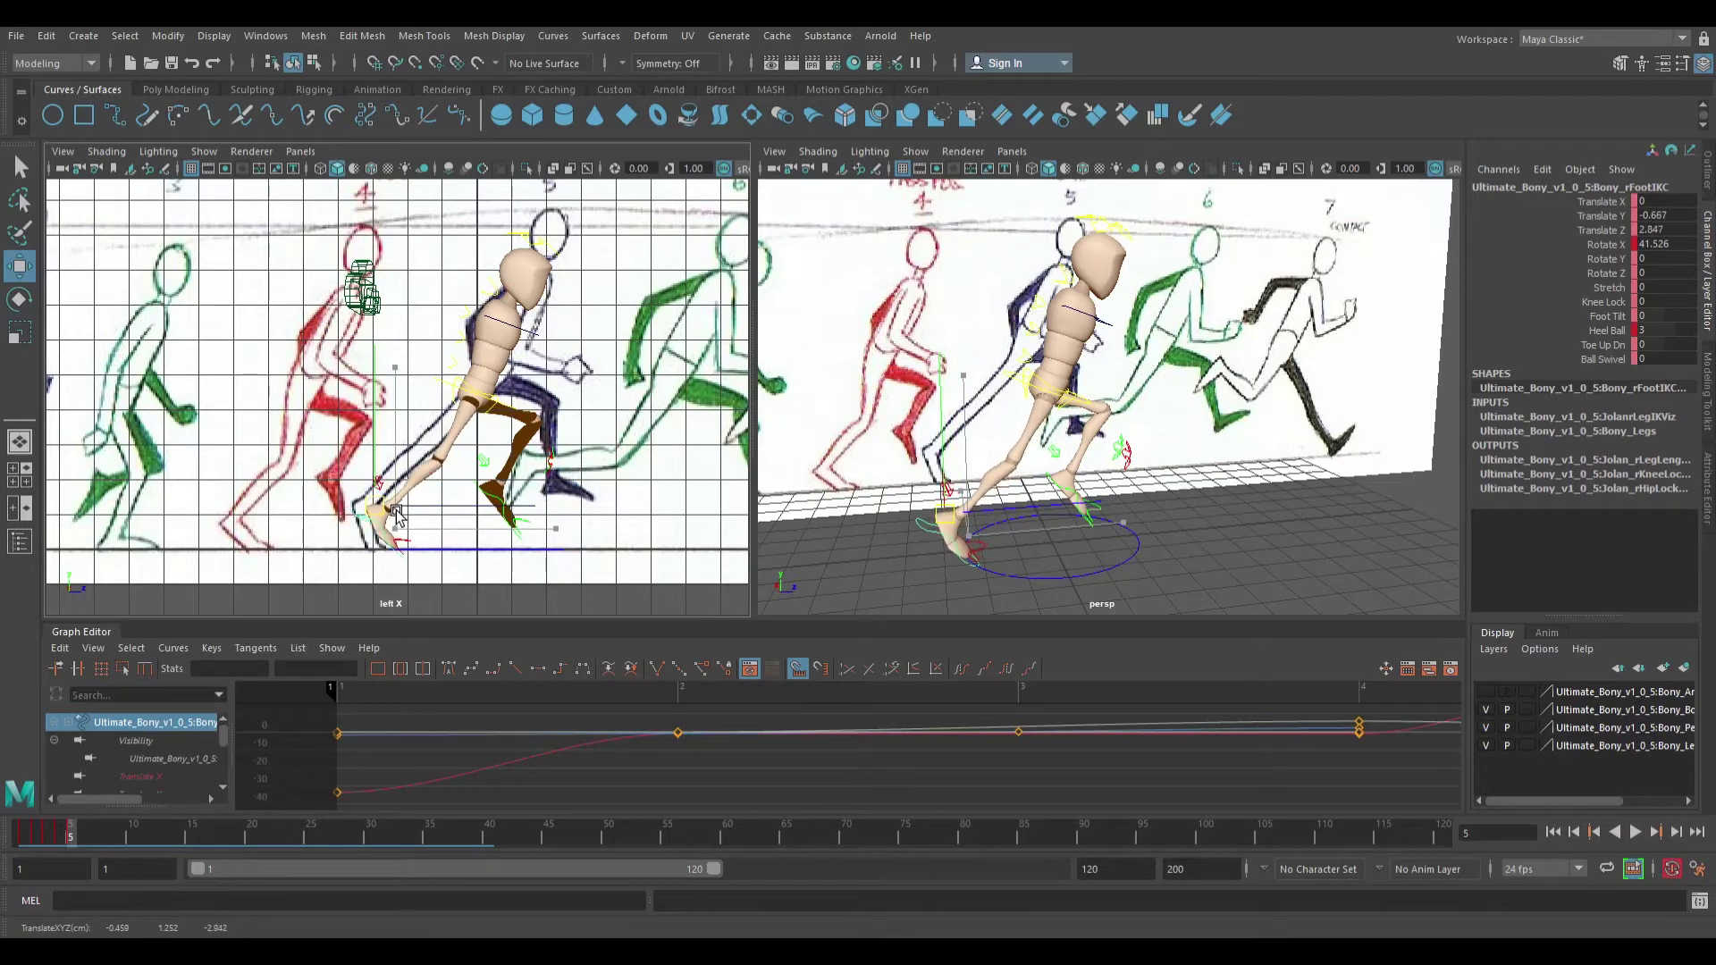
# Place the left foot control on pose 5's front foot at Translate Y 1.475, Z 1.771 with Rotate X 4.208
pyautogui.click(502, 497)
pyautogui.scroll(5, 501, 497)
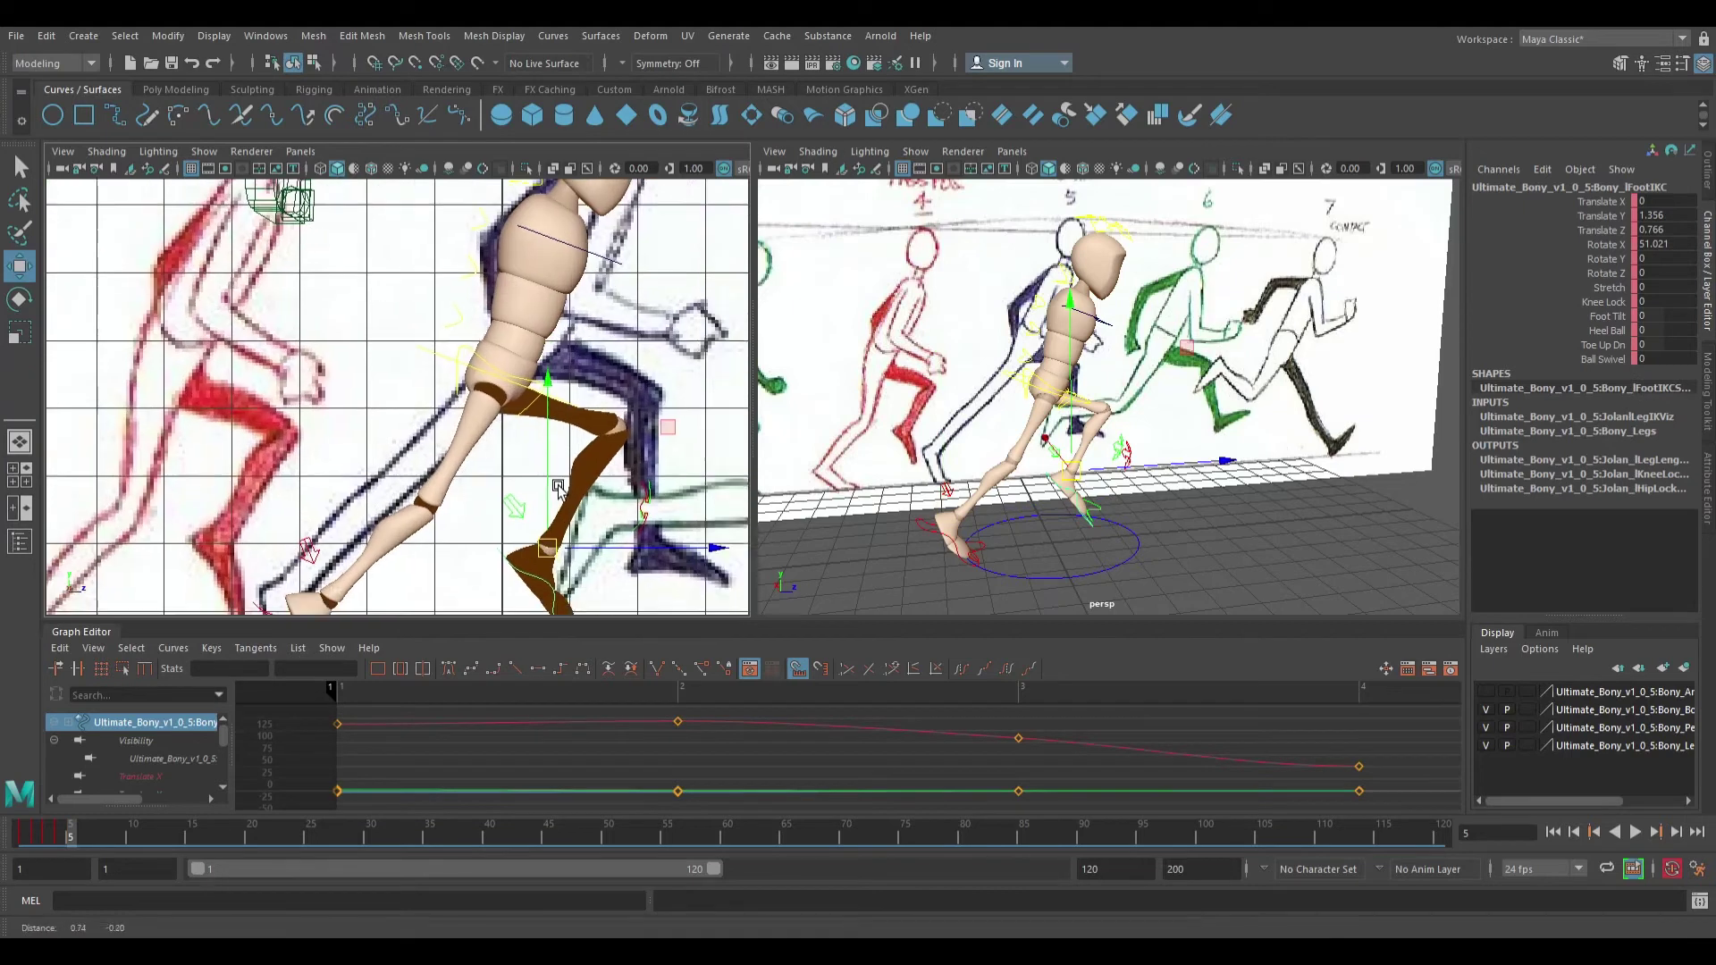
pyautogui.moveTo(482, 542); pyautogui.dragTo(550, 537)
pyautogui.press('e')
pyautogui.moveTo(661, 454); pyautogui.dragTo(581, 395)
pyautogui.keyDown('alt'); pyautogui.moveTo(666, 409); pyautogui.dragTo(613, 357, button='middle'); pyautogui.keyUp('alt')
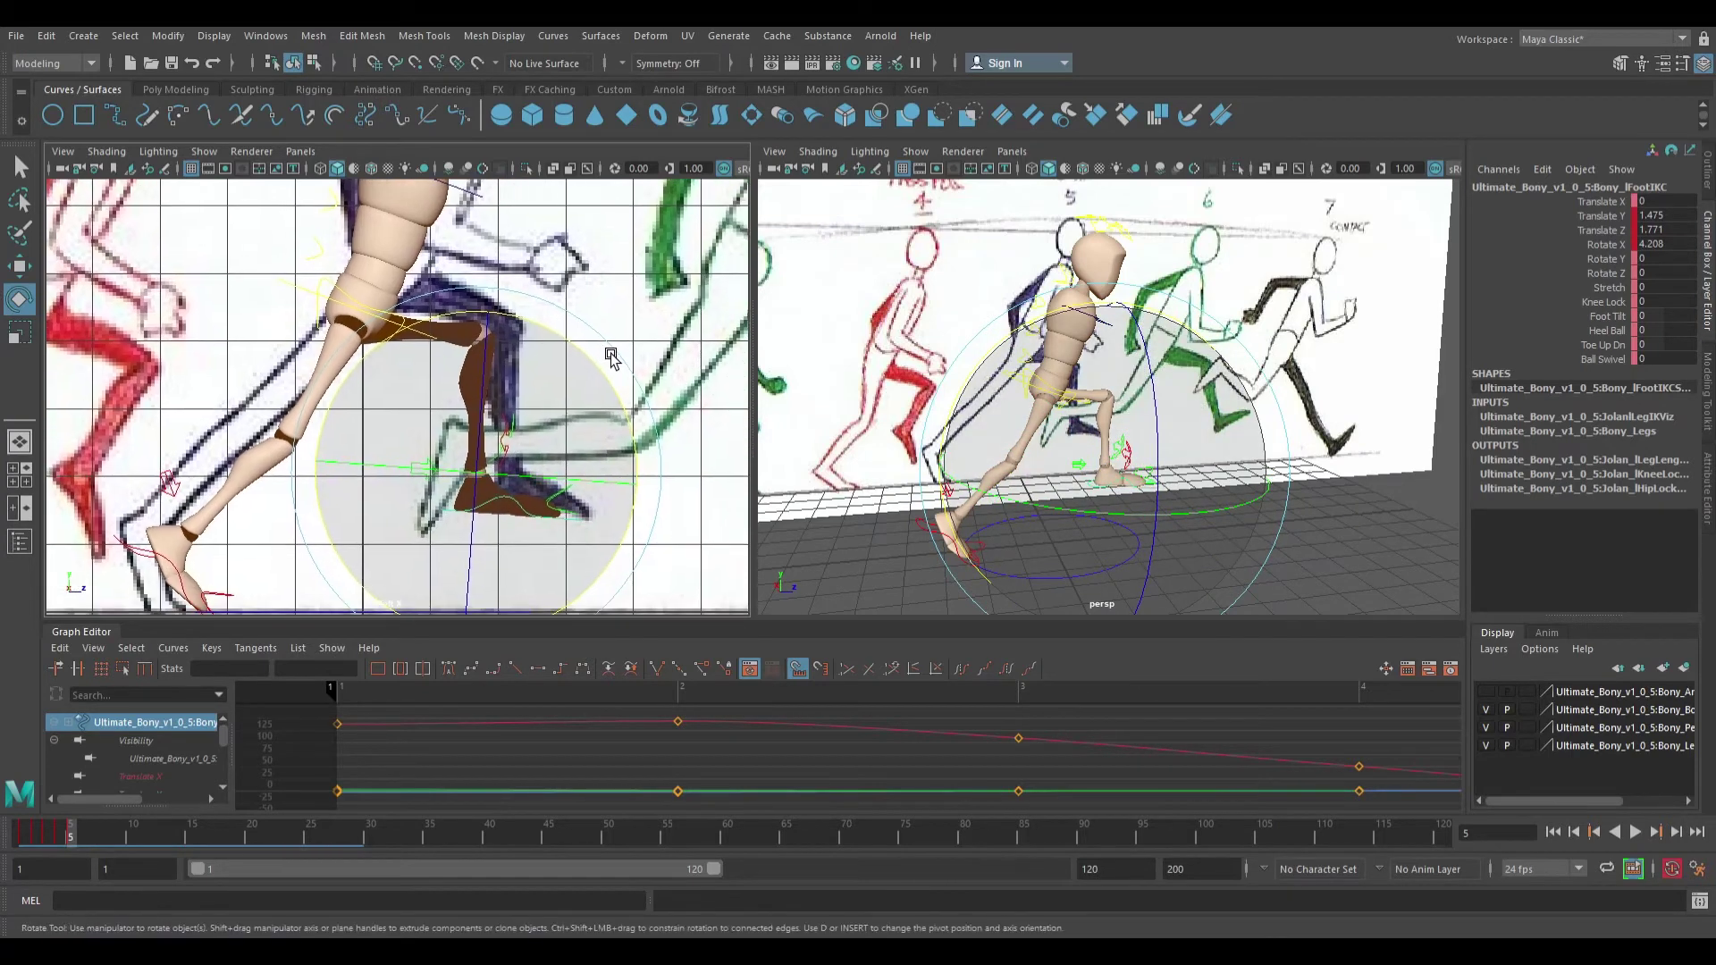
pyautogui.scroll(-3, 476, 306)
pyautogui.keyDown('alt'); pyautogui.moveTo(466, 302); pyautogui.dragTo(474, 370, button='middle'); pyautogui.keyUp('alt')
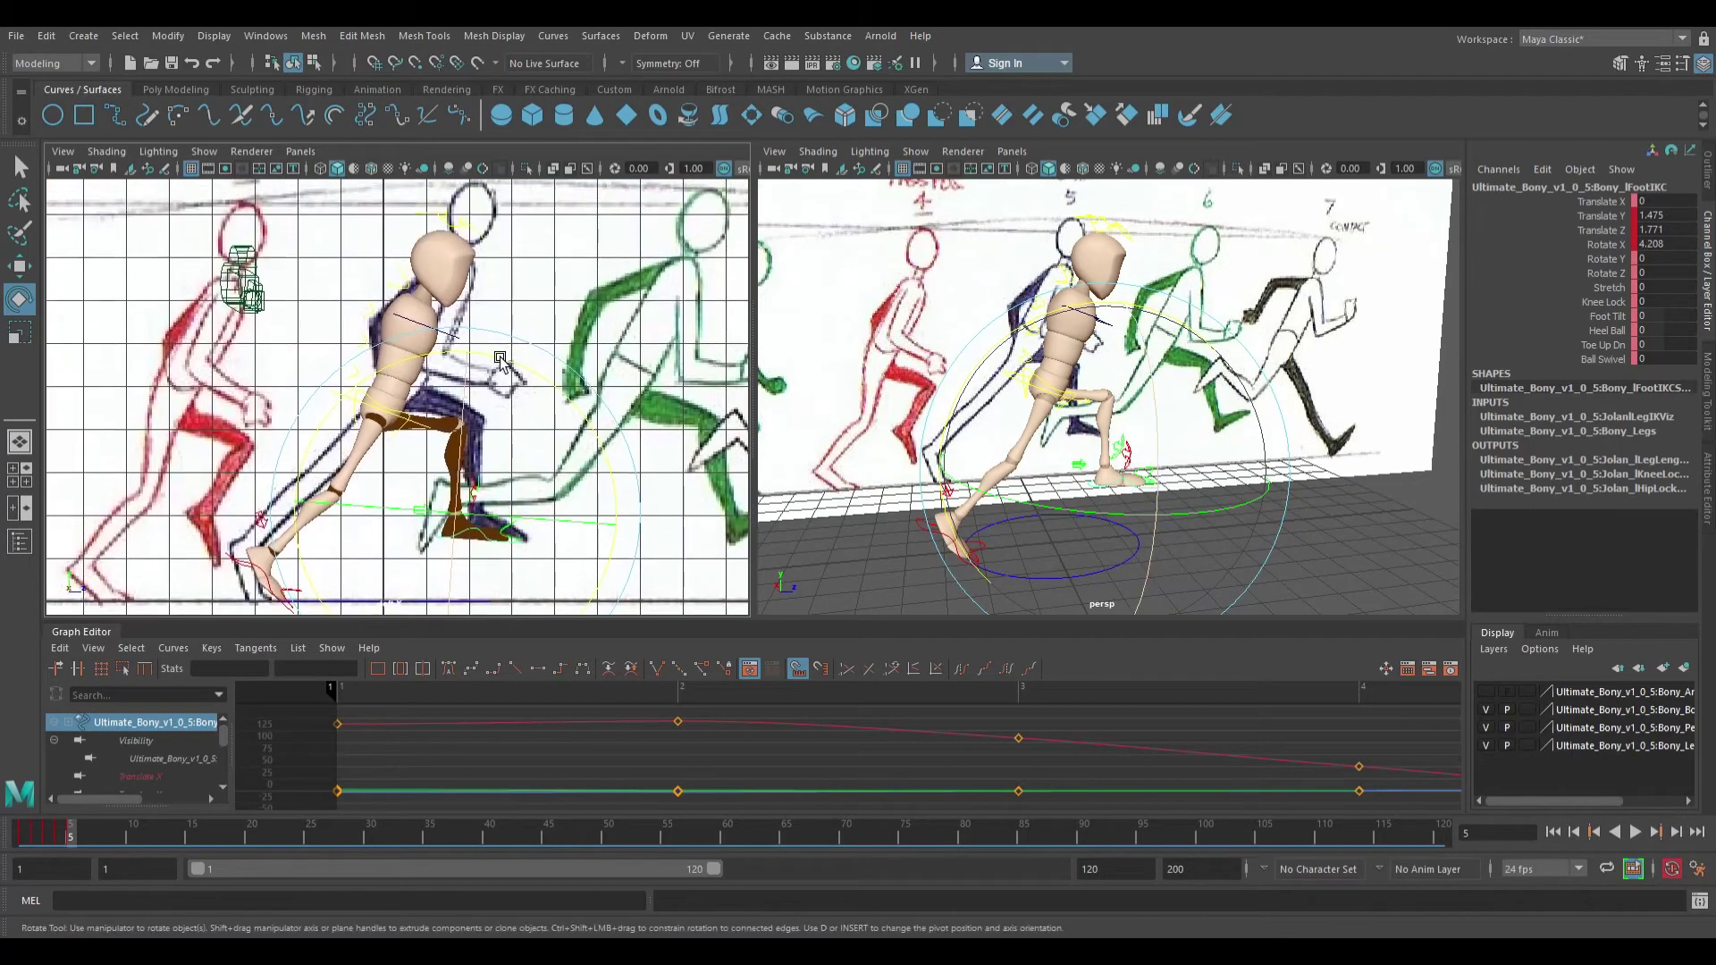
# Raise the root control to Translate Y -0.062 at frame 5 and readjust the right foot to about Translate Y -0.709, Z 2.555
pyautogui.click(519, 296)
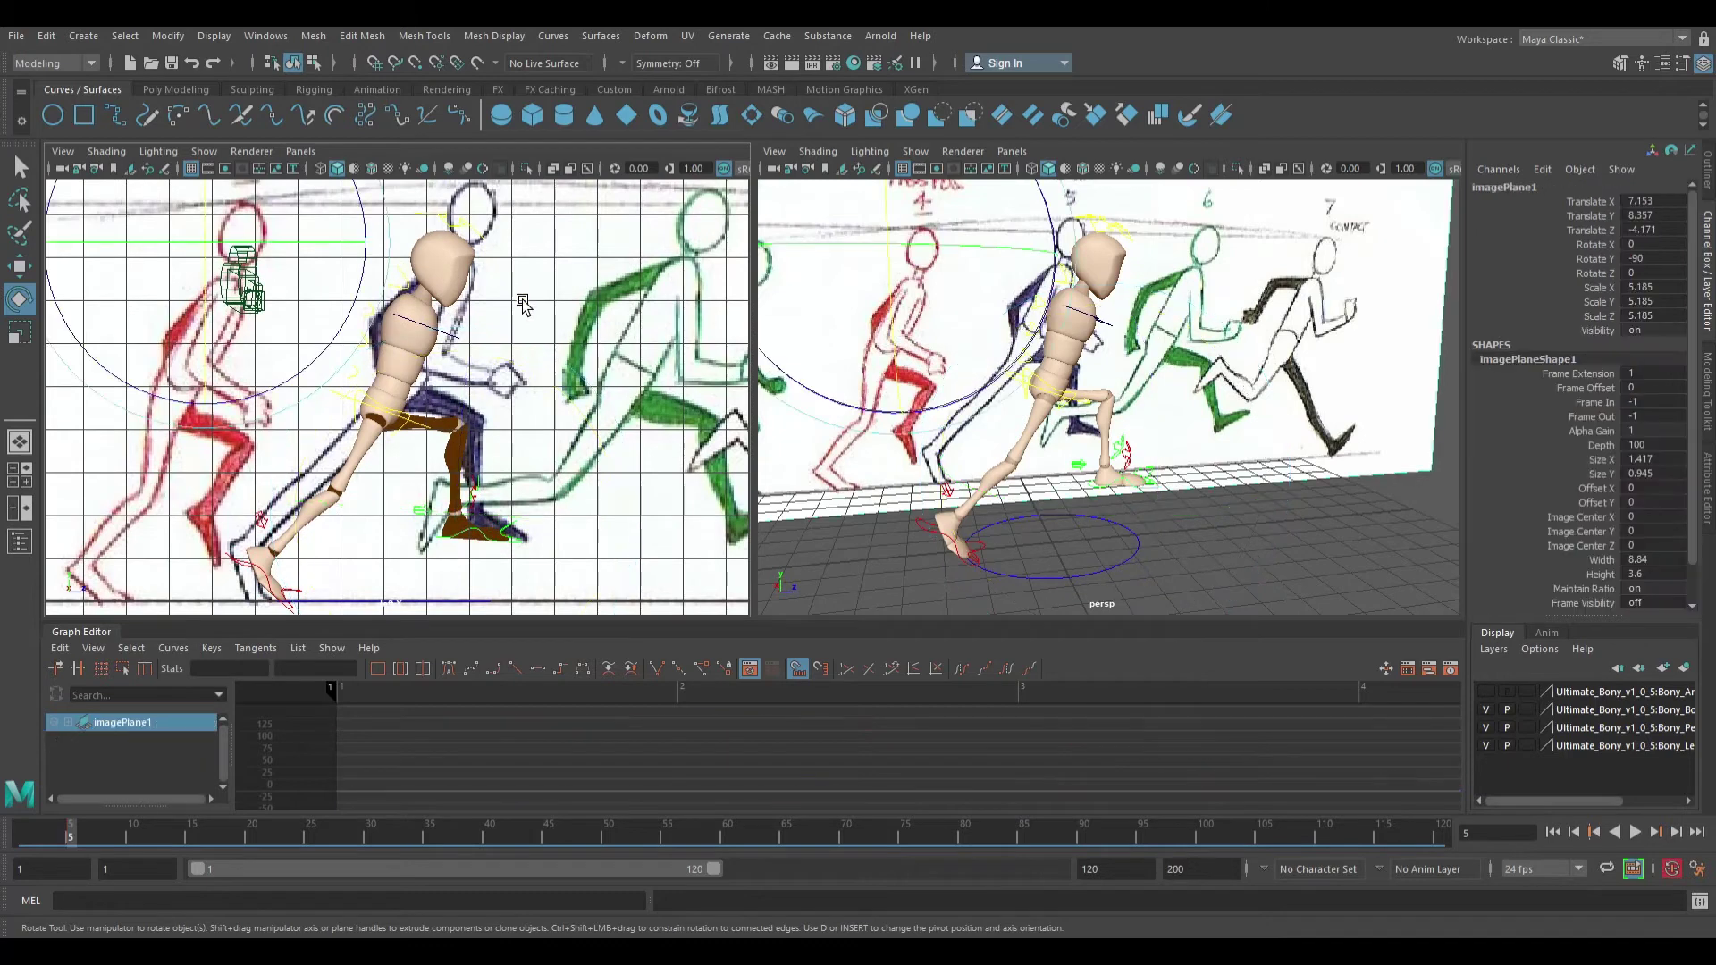
pyautogui.click(435, 429)
pyautogui.press('w')
pyautogui.moveTo(397, 420); pyautogui.dragTo(401, 406)
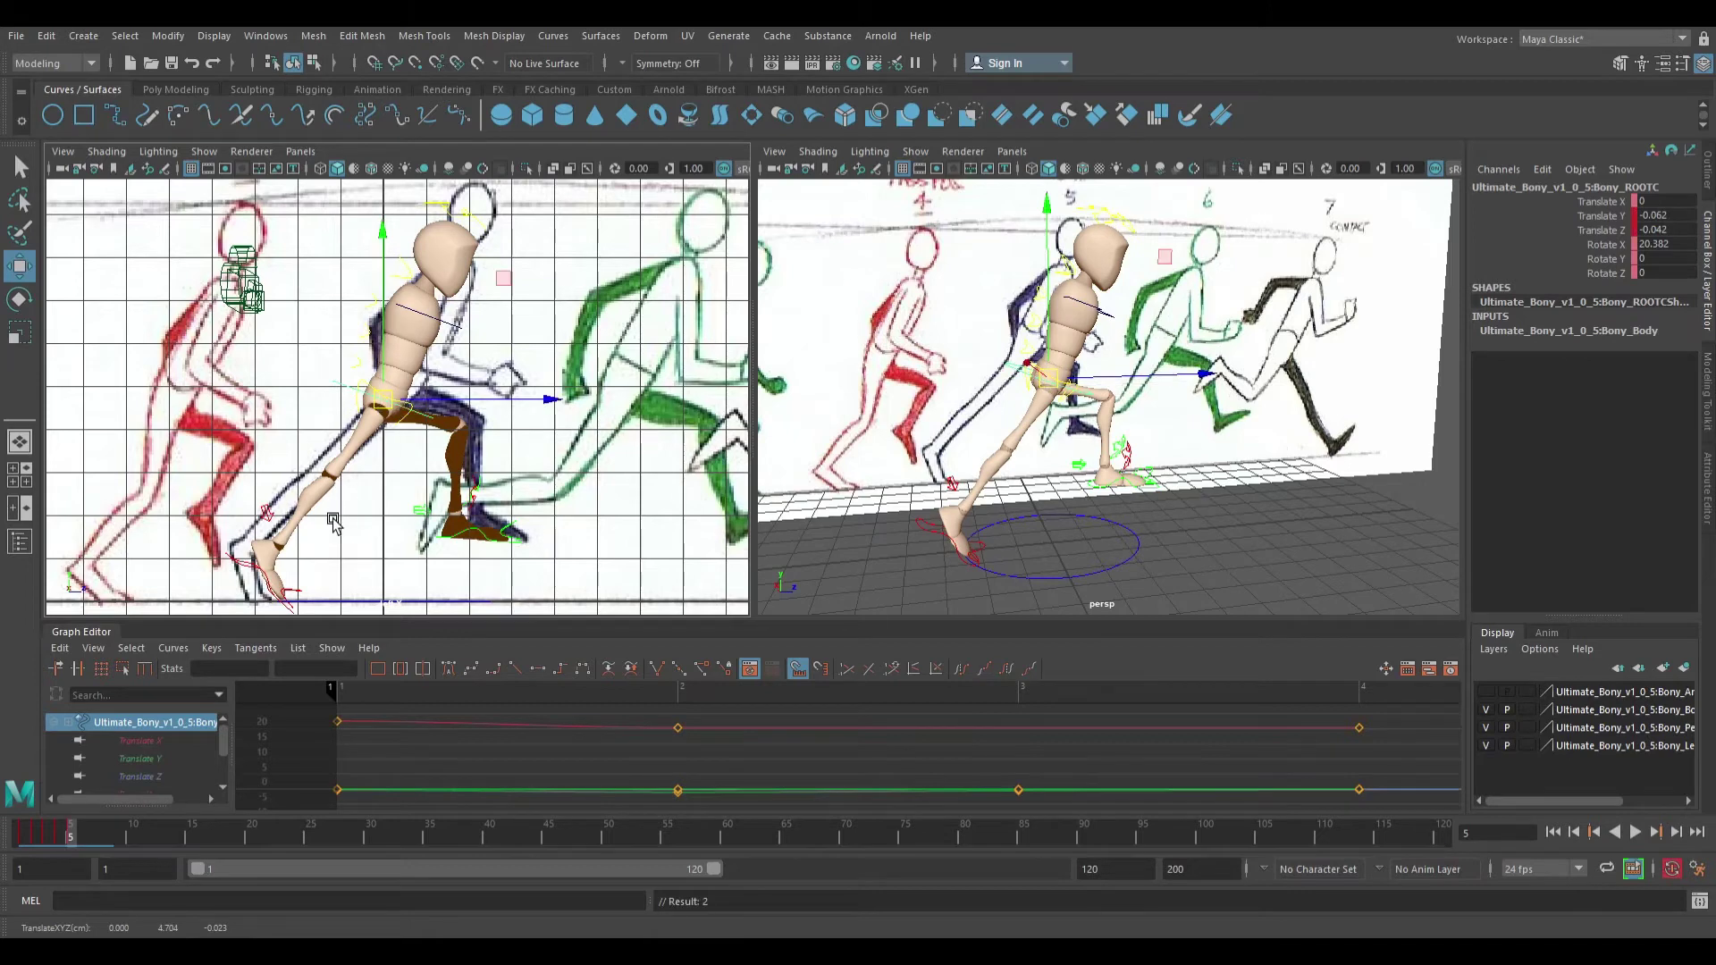
pyautogui.click(276, 568)
pyautogui.moveTo(281, 559); pyautogui.dragTo(294, 556)
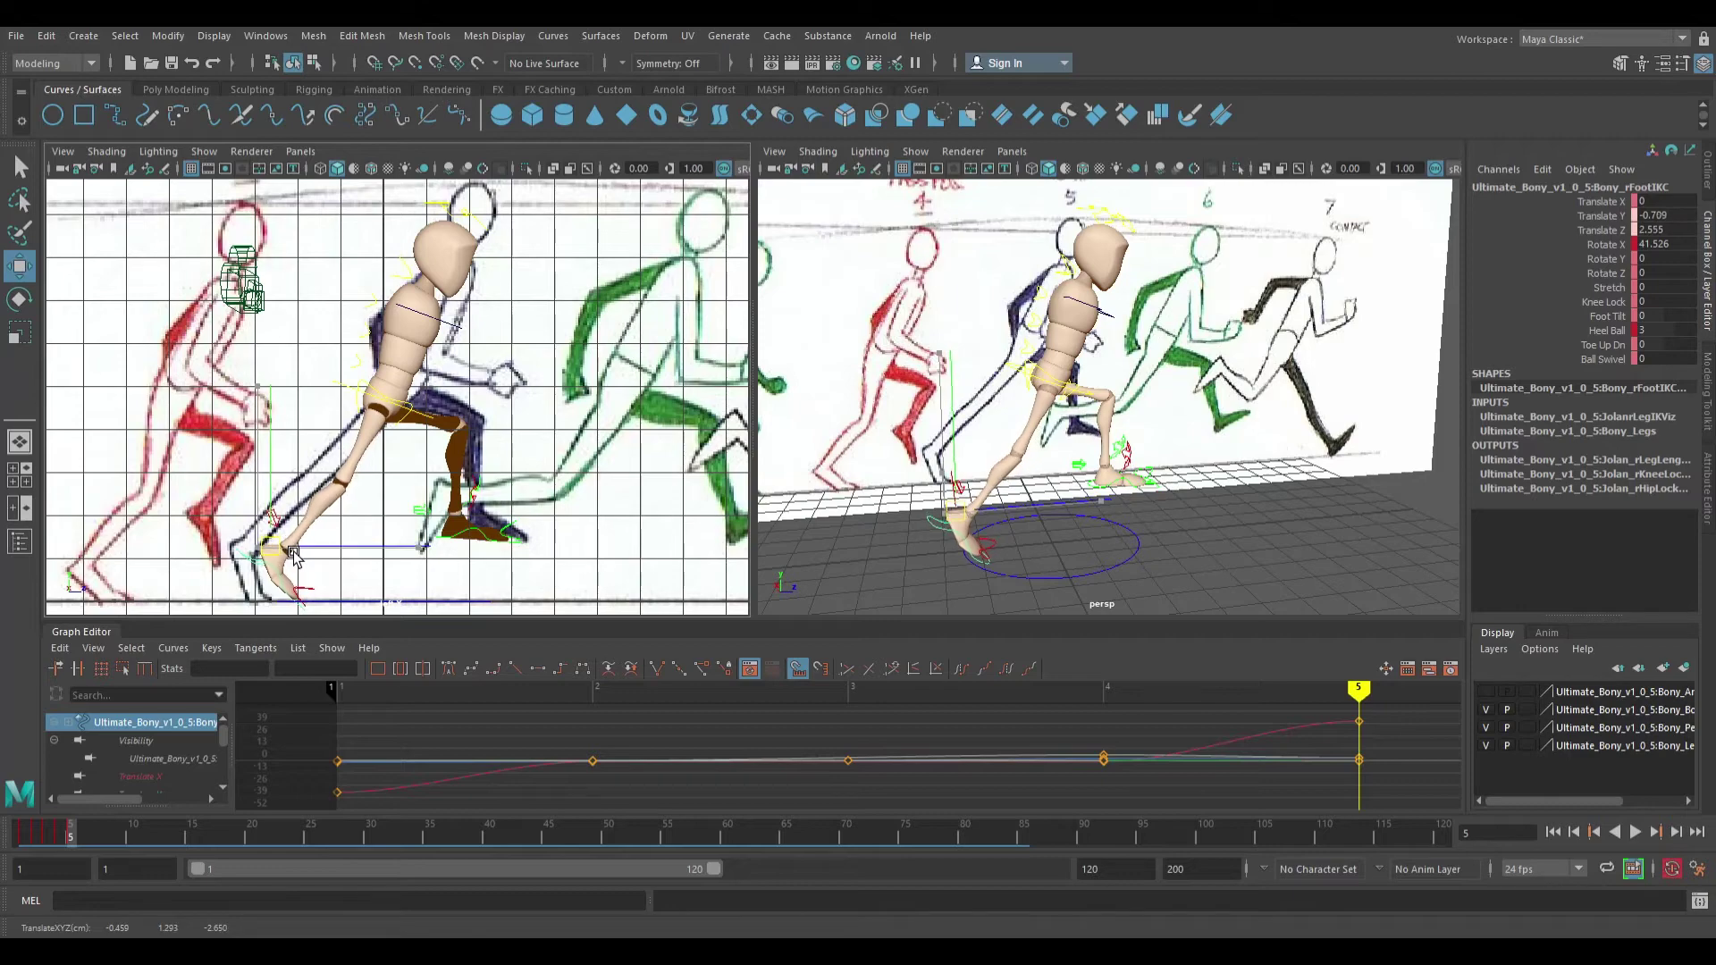
# Select all of the rig's body controls in the perspective view, leaving out the ground circle control
pyautogui.click(973, 452)
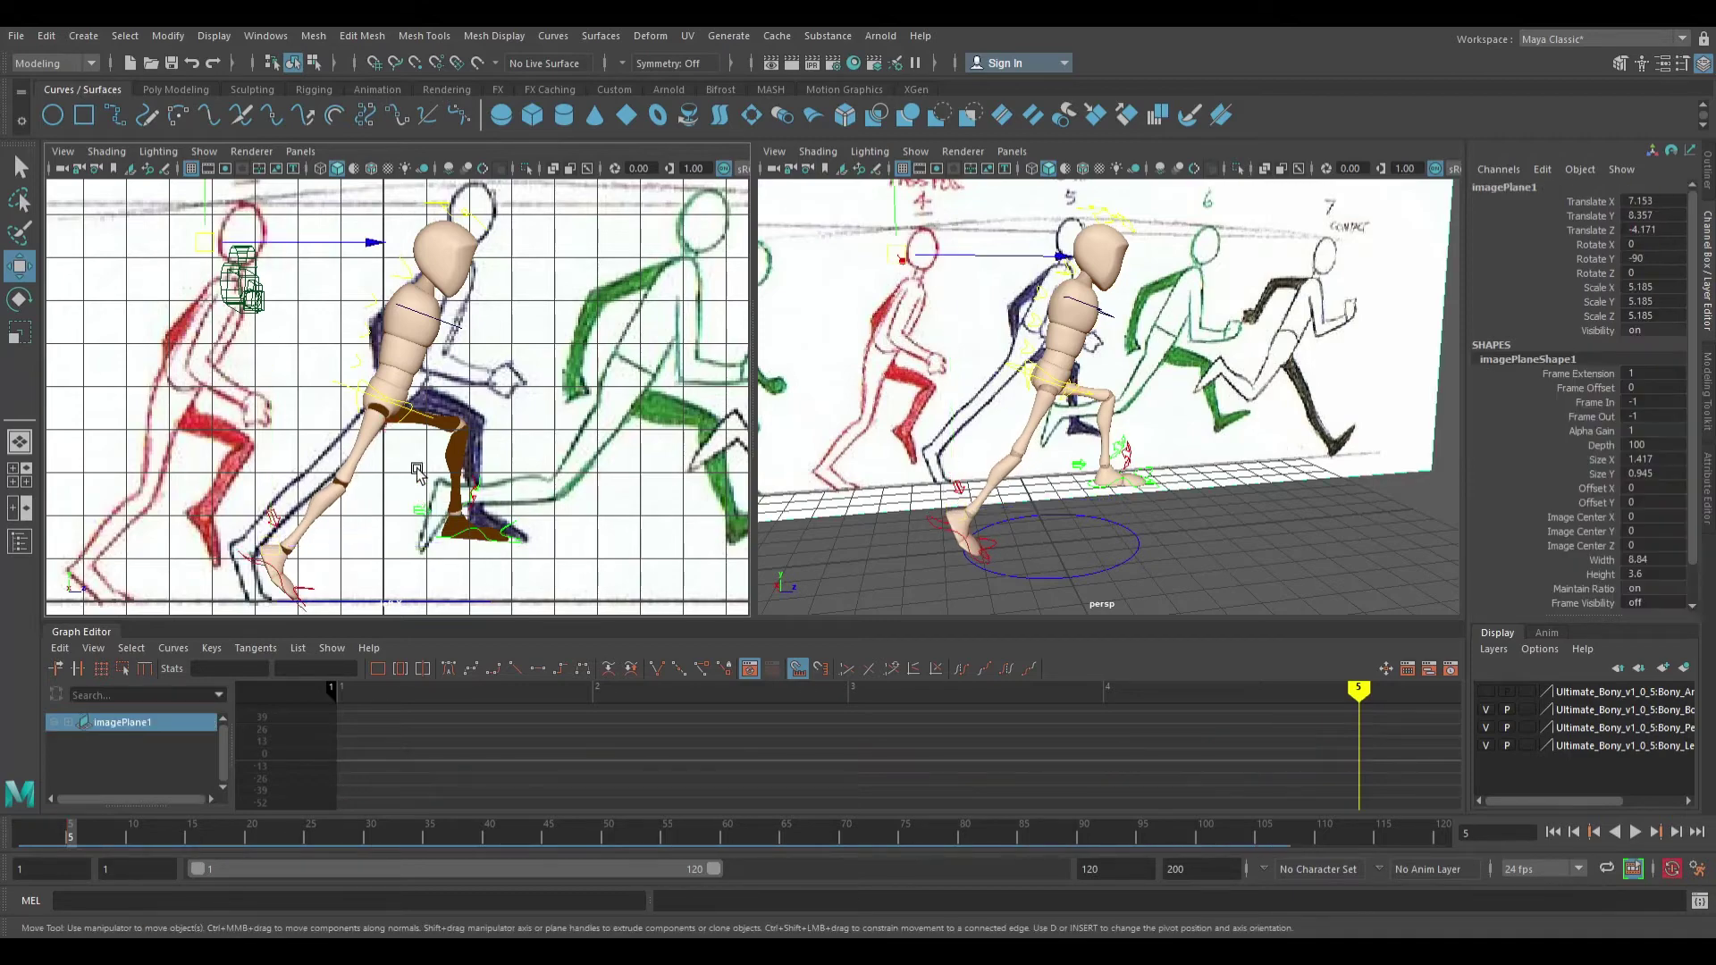
pyautogui.keyDown('alt'); pyautogui.moveTo(973, 453); pyautogui.dragTo(990, 359); pyautogui.keyUp('alt')
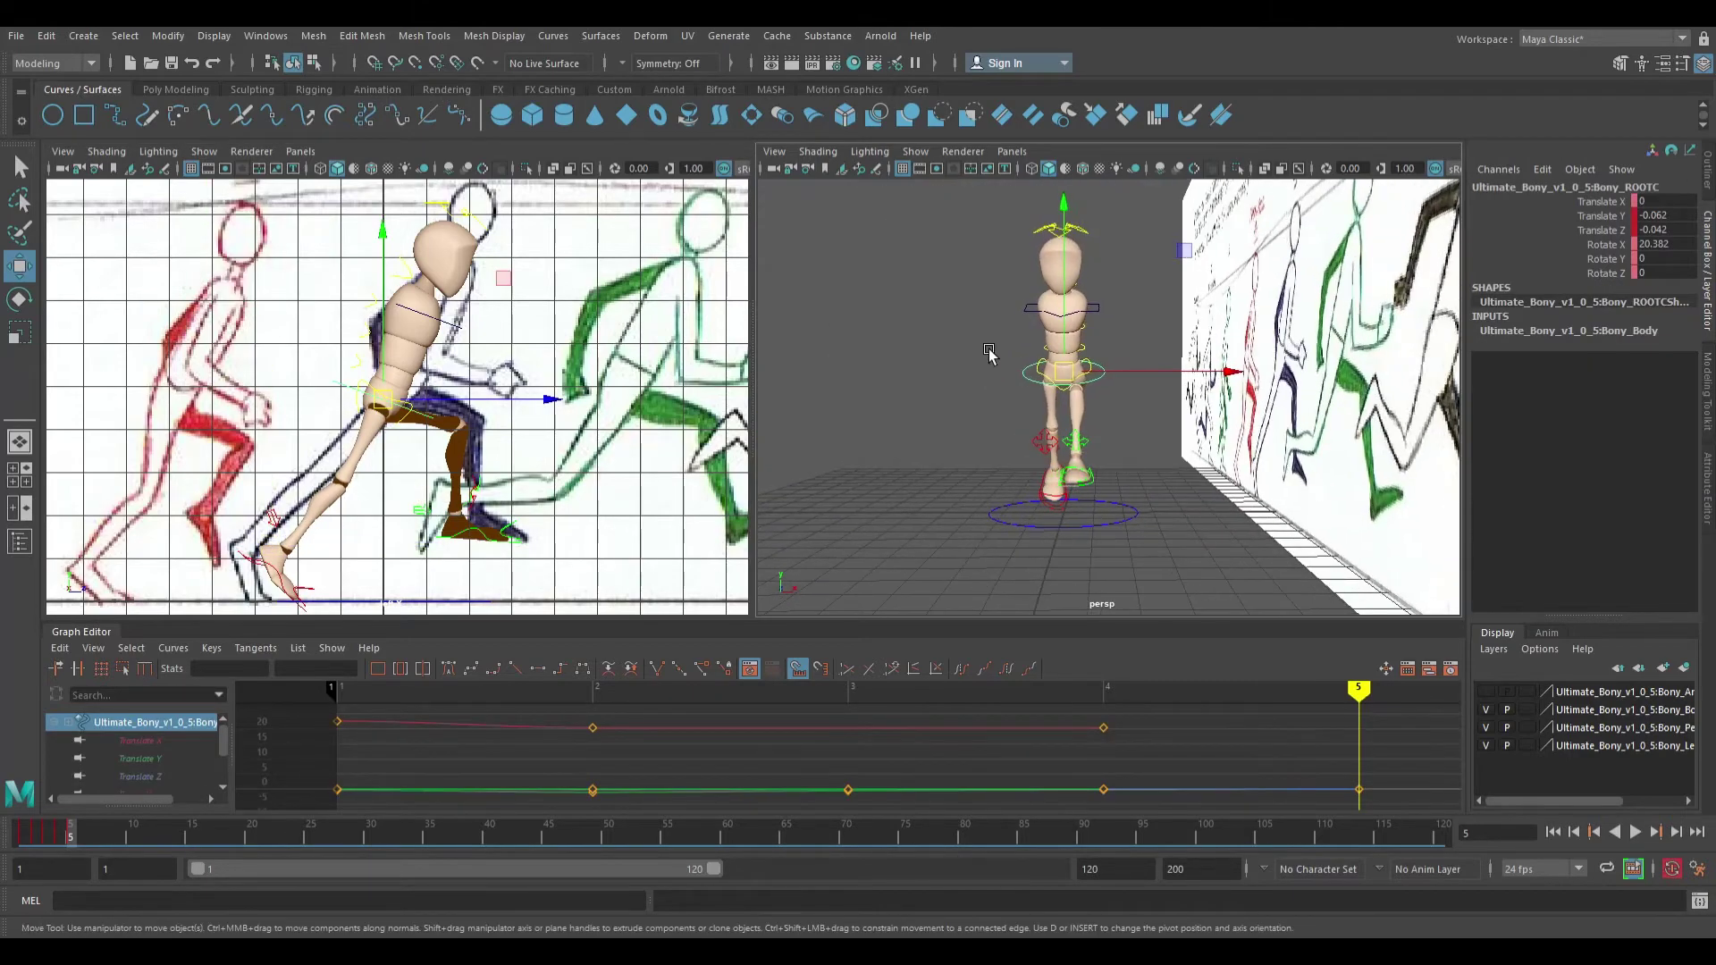
pyautogui.keyDown('alt'); pyautogui.moveTo(1014, 312); pyautogui.dragTo(996, 326, button='middle'); pyautogui.keyUp('alt')
pyautogui.click(995, 325)
pyautogui.moveTo(953, 205); pyautogui.dragTo(1129, 542)
pyautogui.click(1115, 535)
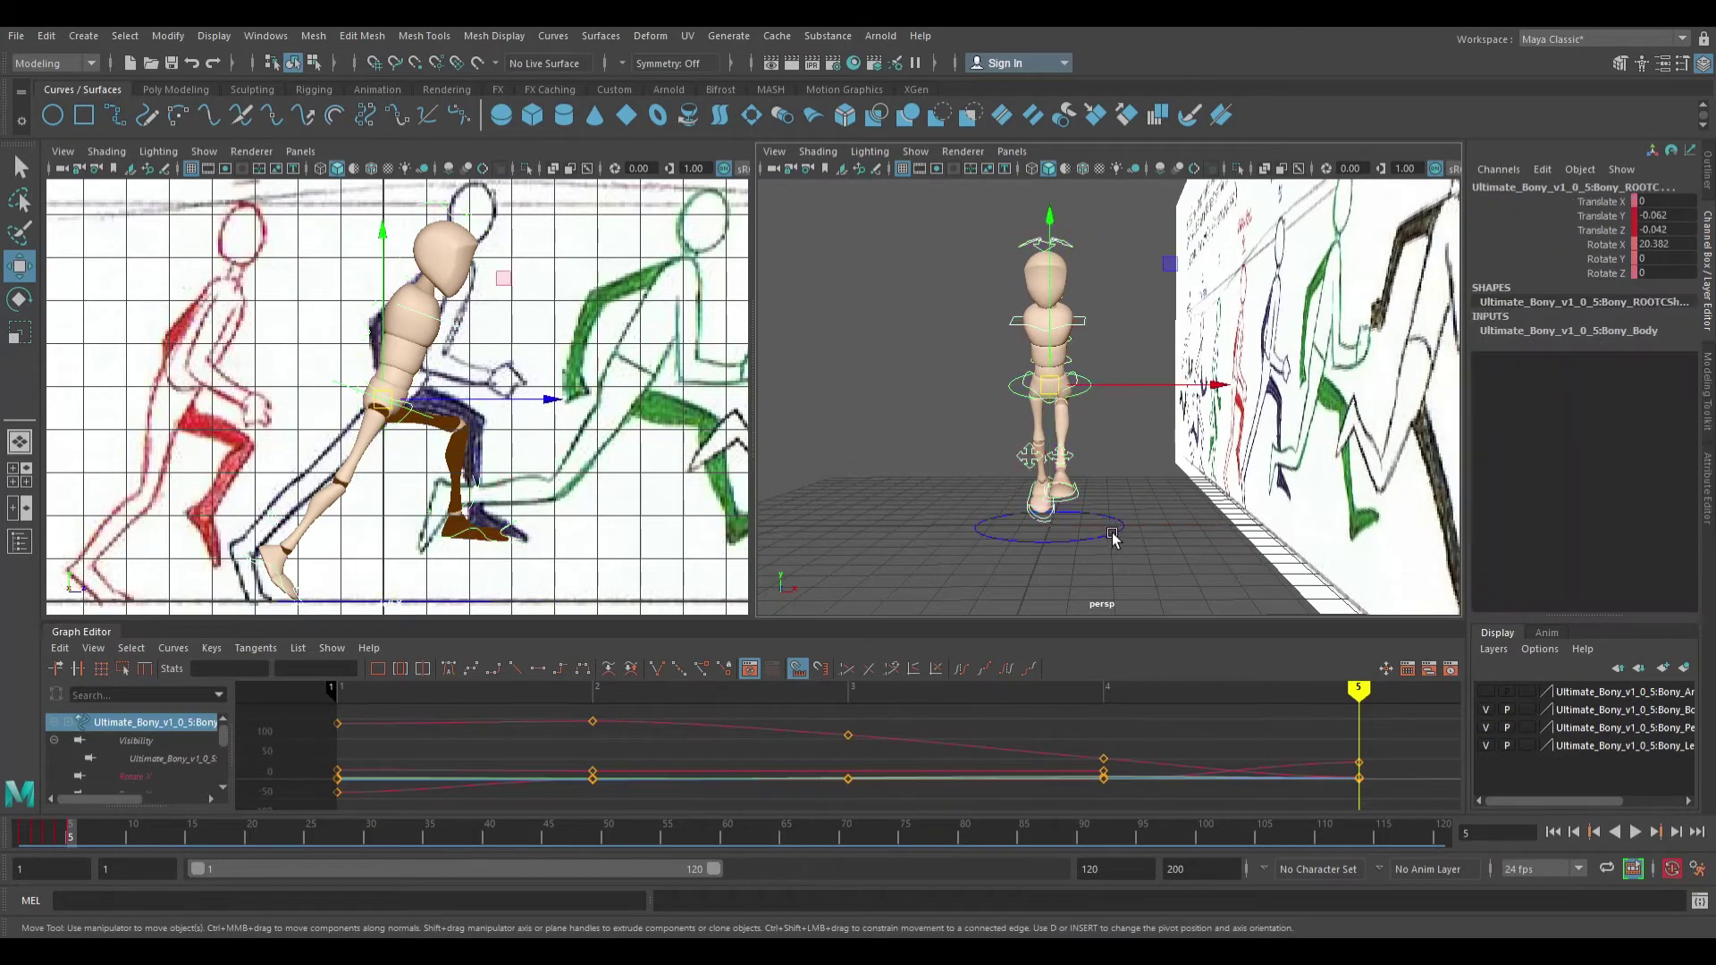
# Key all the selected body controls at frame 5 and advance the timeline to frame 6
pyautogui.press('s')
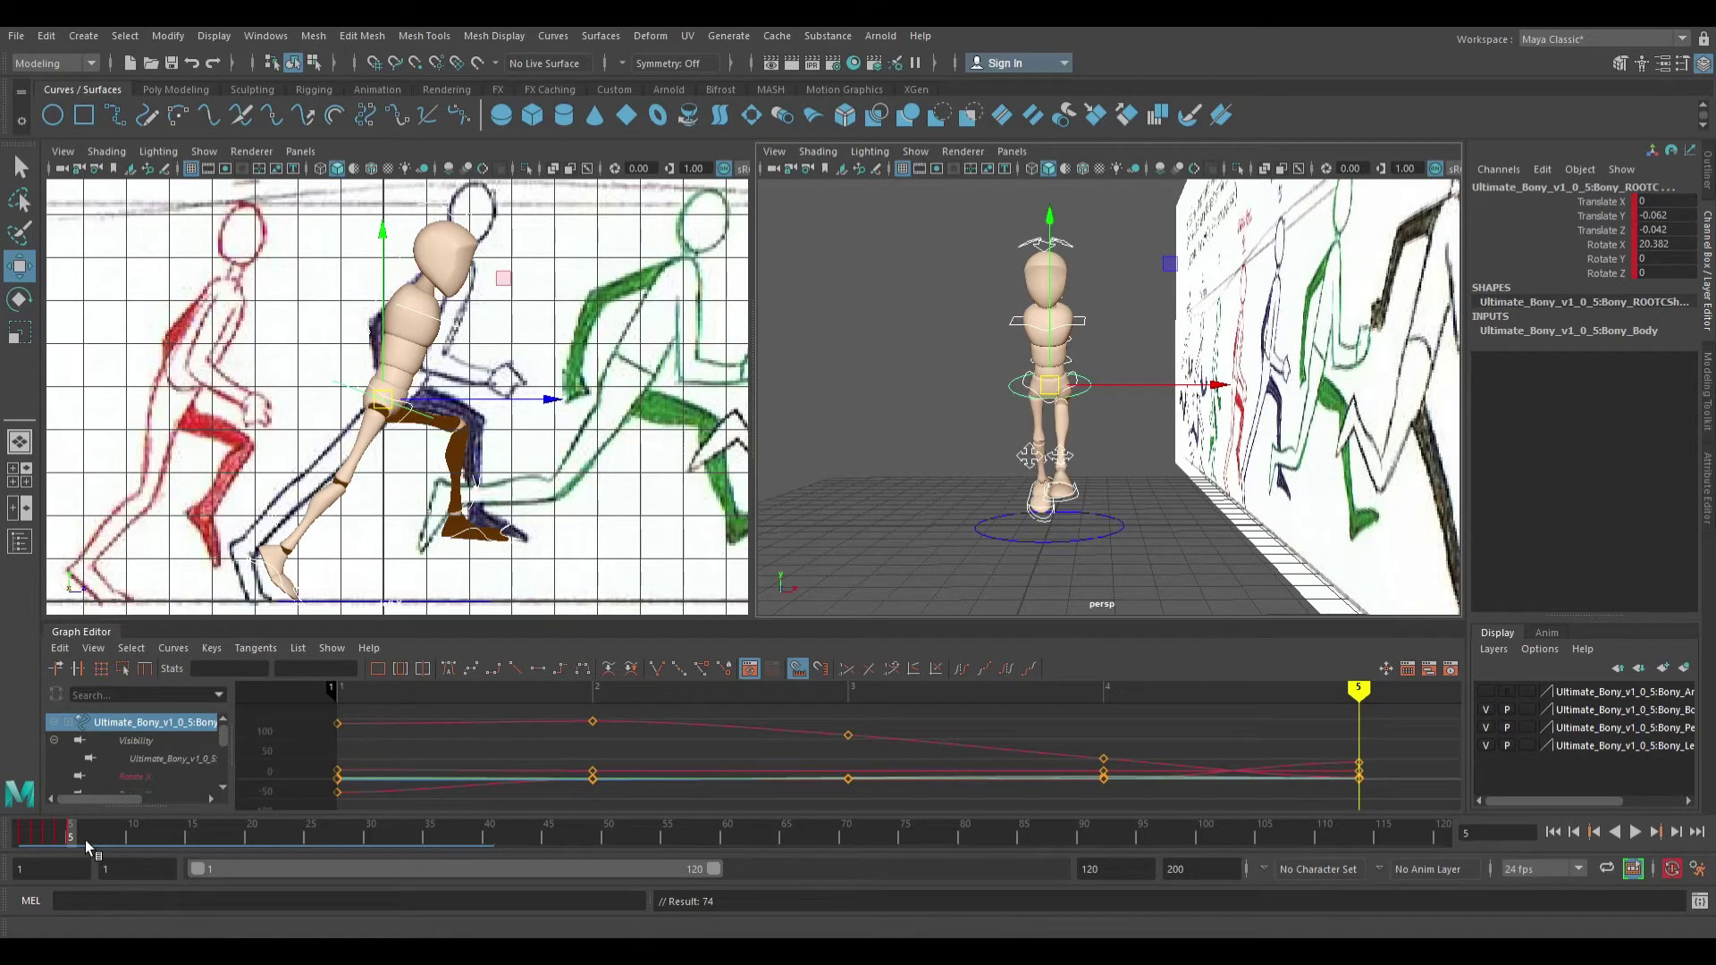
pyautogui.hotkey('alt', 'v')
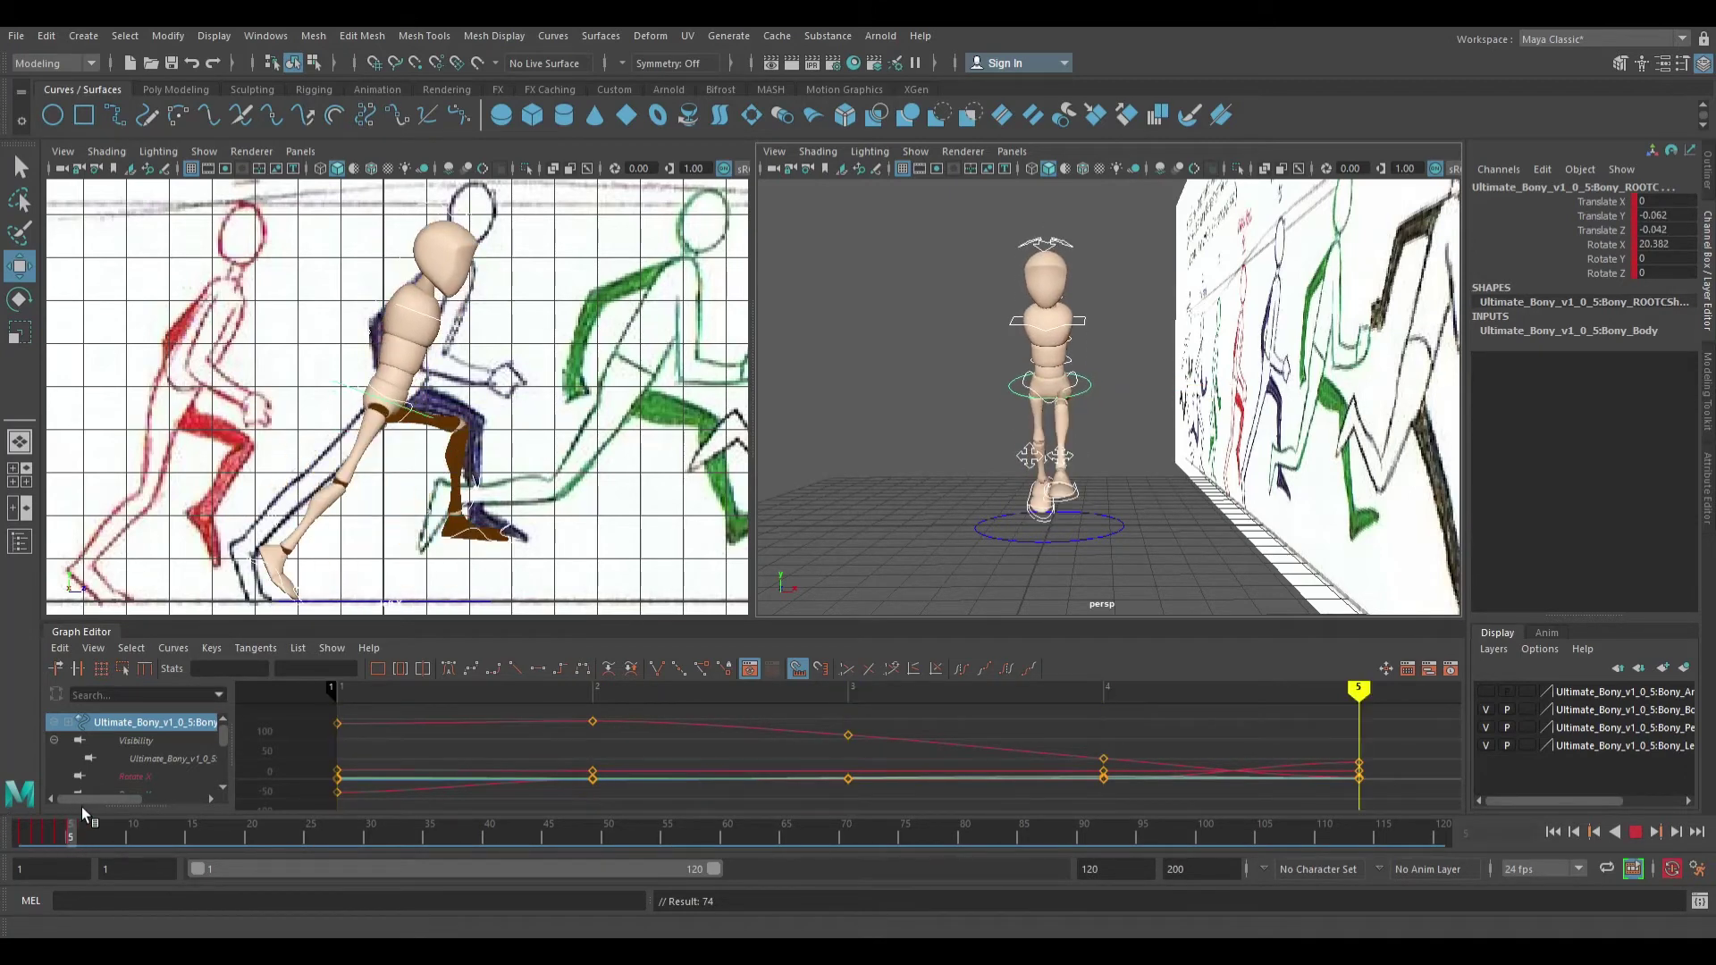
pyautogui.moveTo(17, 807); pyautogui.dragTo(96, 806)
# Slide the reference image plane along Z to Translate Z -9.563 so pose 6 sits behind the character
pyautogui.keyDown('alt'); pyautogui.moveTo(1111, 443); pyautogui.dragTo(1281, 434); pyautogui.keyUp('alt')
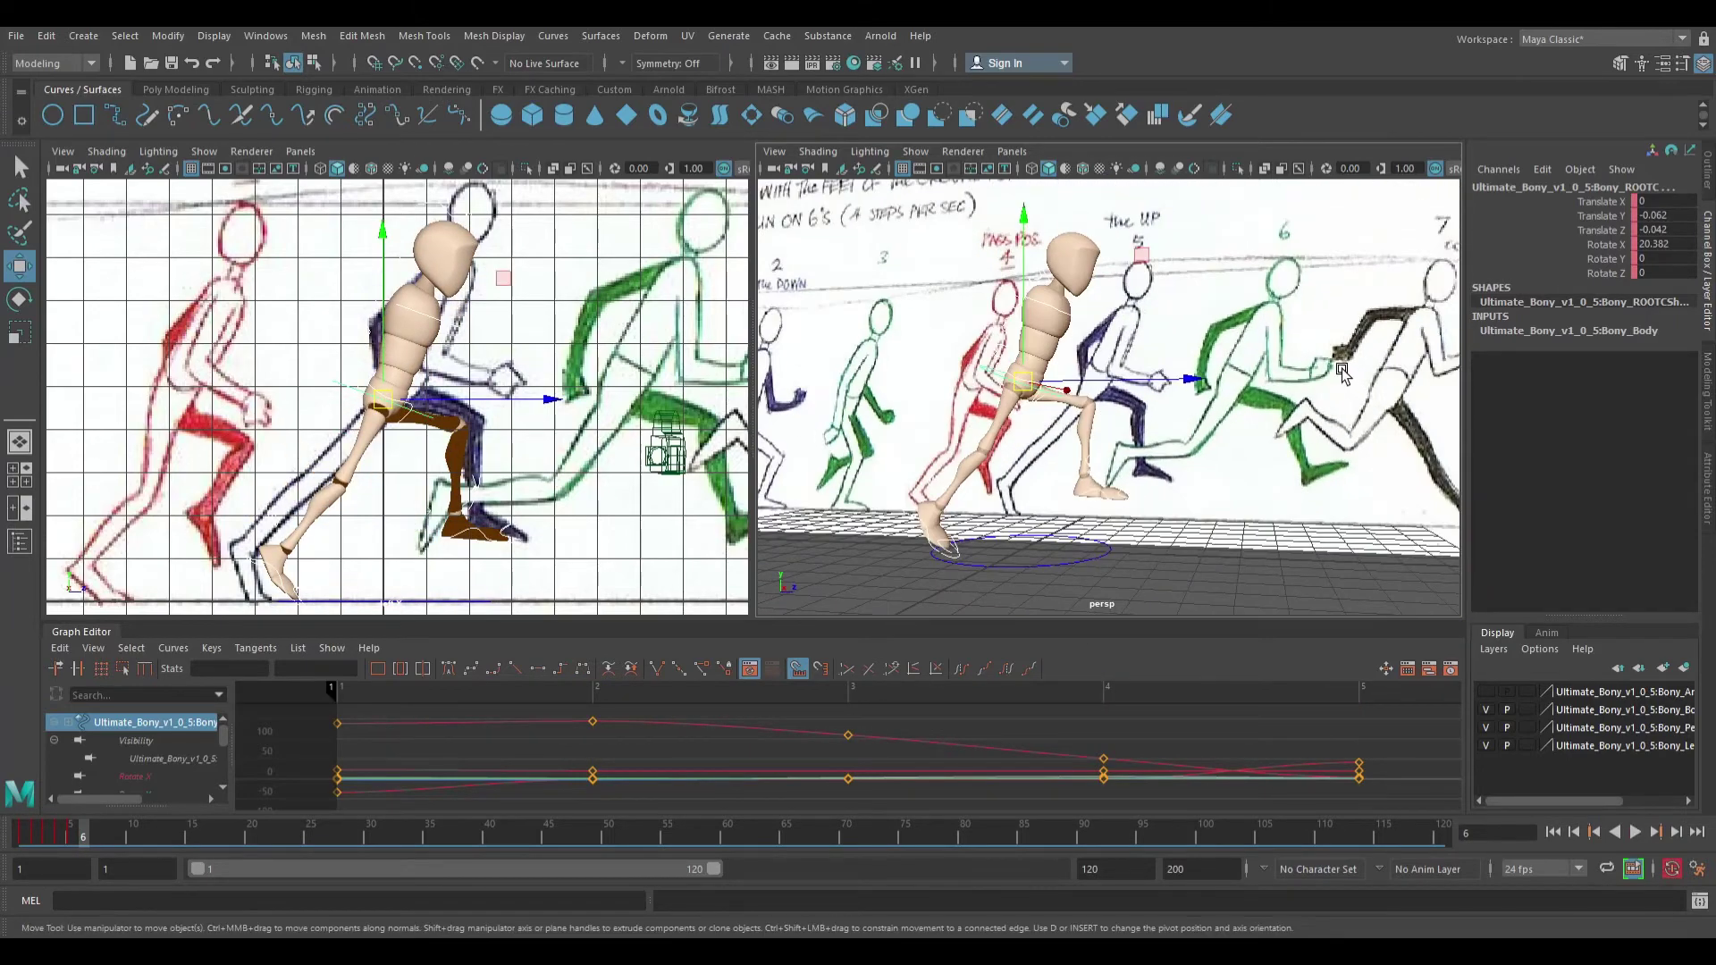
pyautogui.scroll(-3, 631, 406)
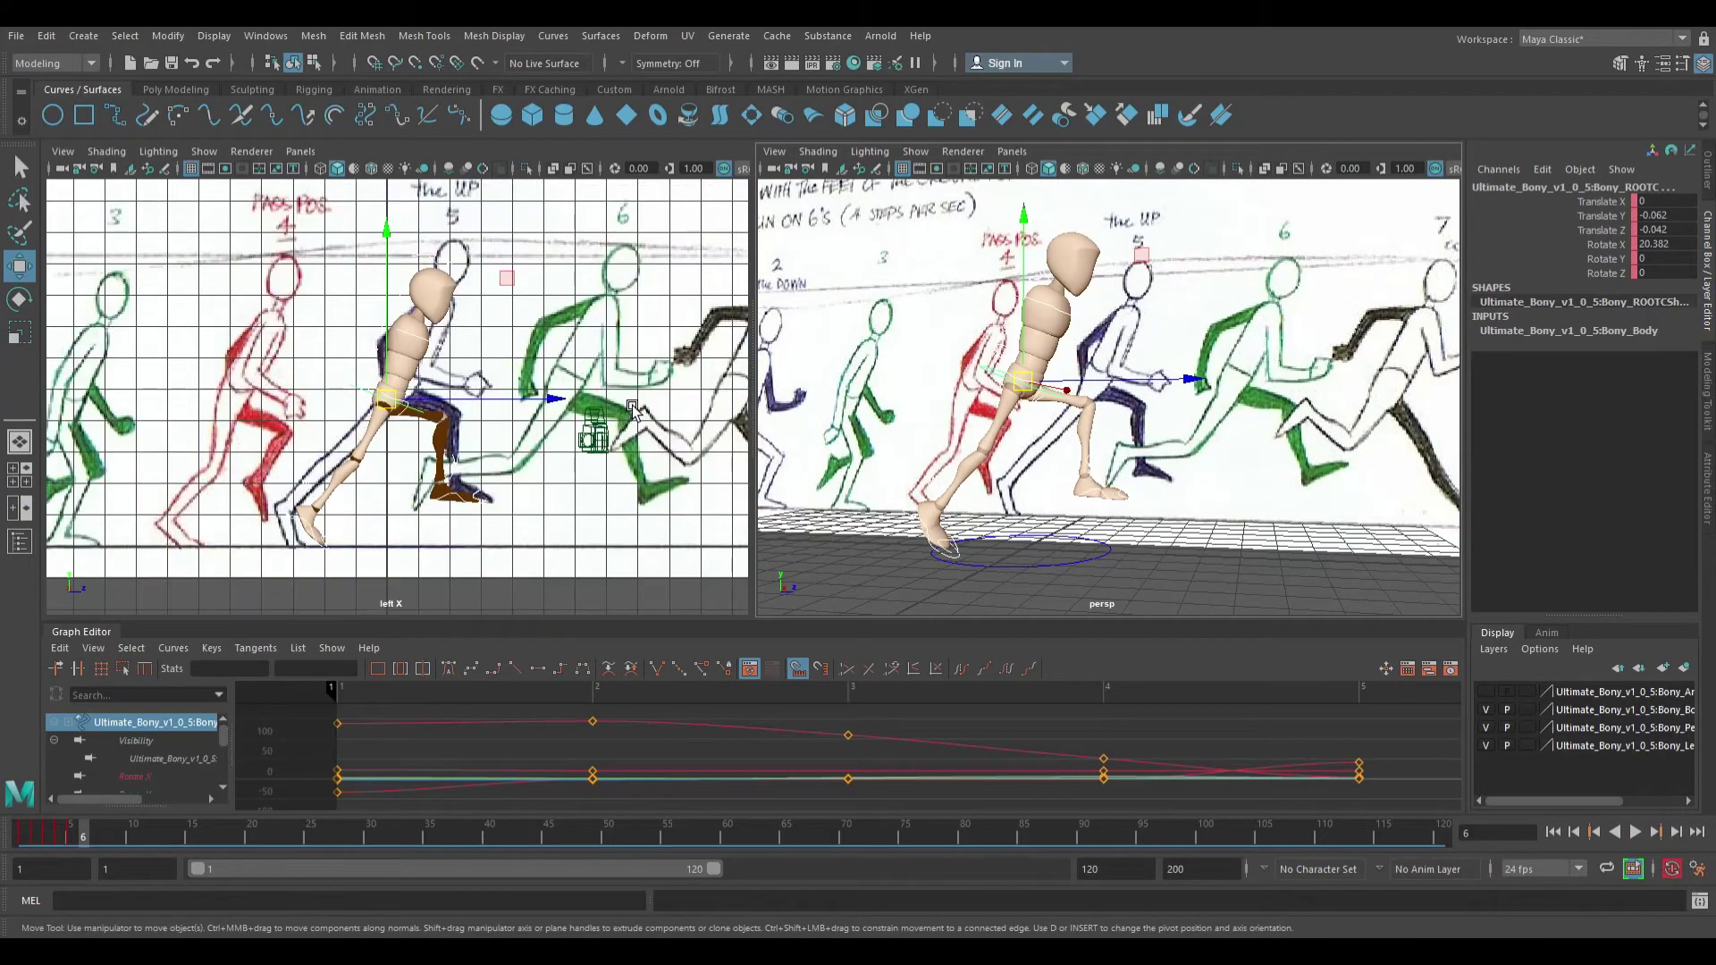
pyautogui.keyDown('alt'); pyautogui.moveTo(591, 331); pyautogui.dragTo(576, 376, button='middle'); pyautogui.keyUp('alt')
pyautogui.scroll(-2, 569, 373)
pyautogui.scroll(2, 568, 373)
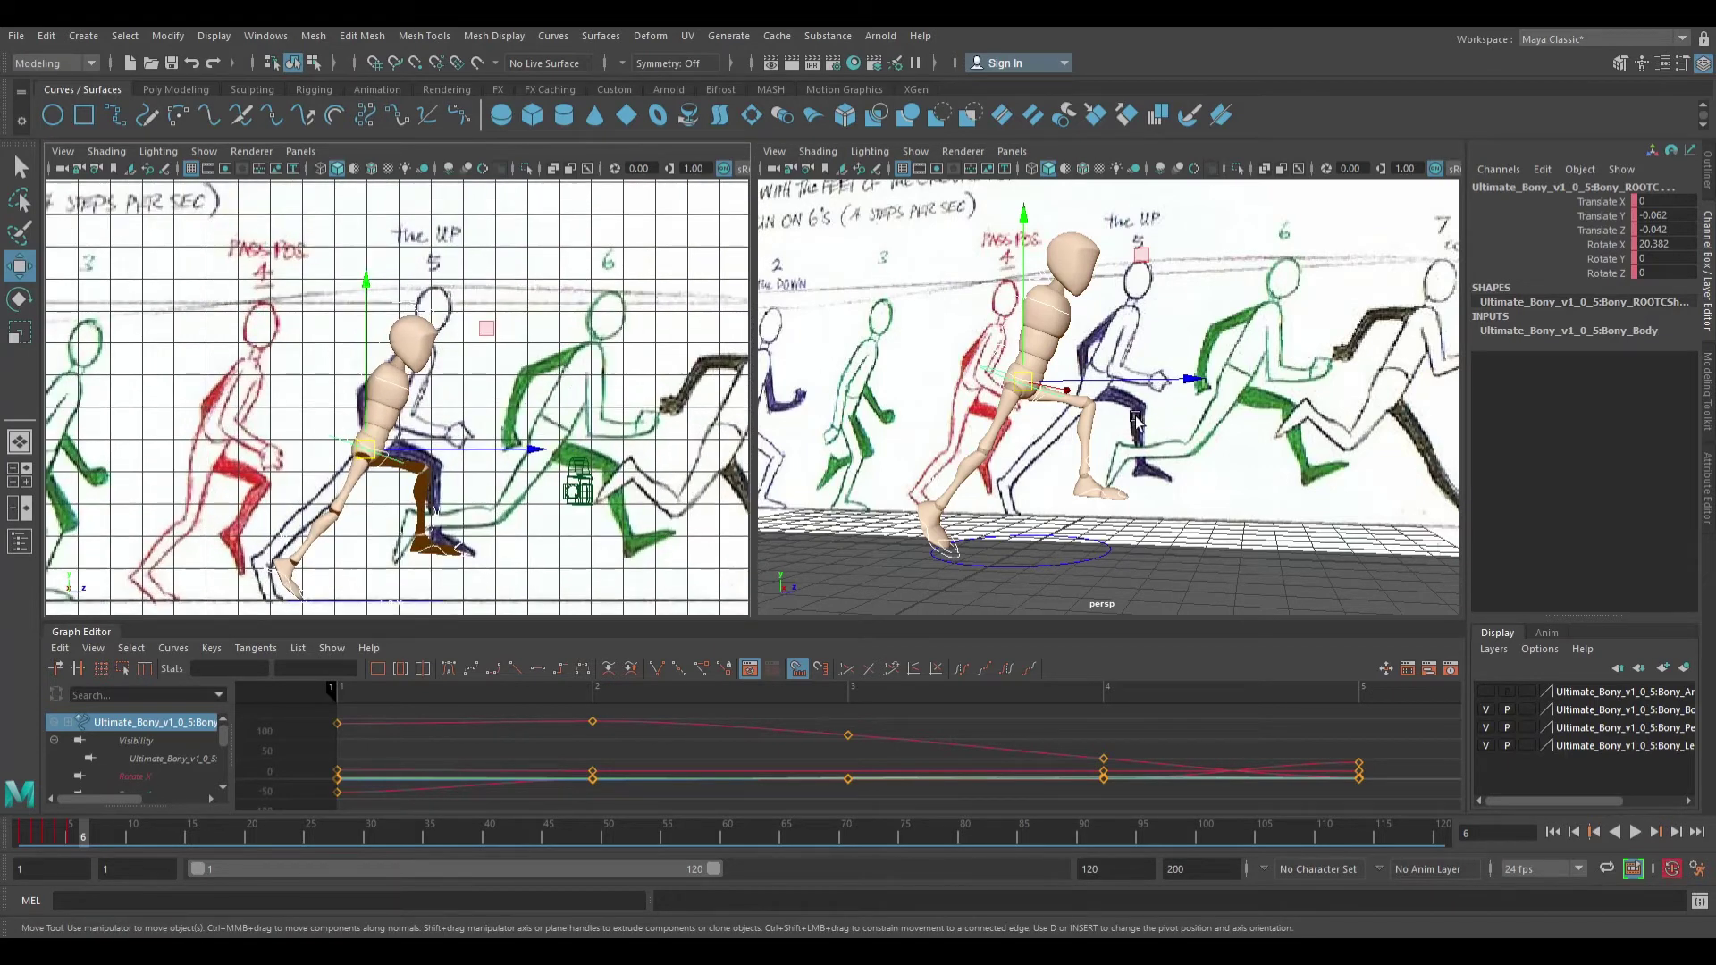
pyautogui.click(1315, 362)
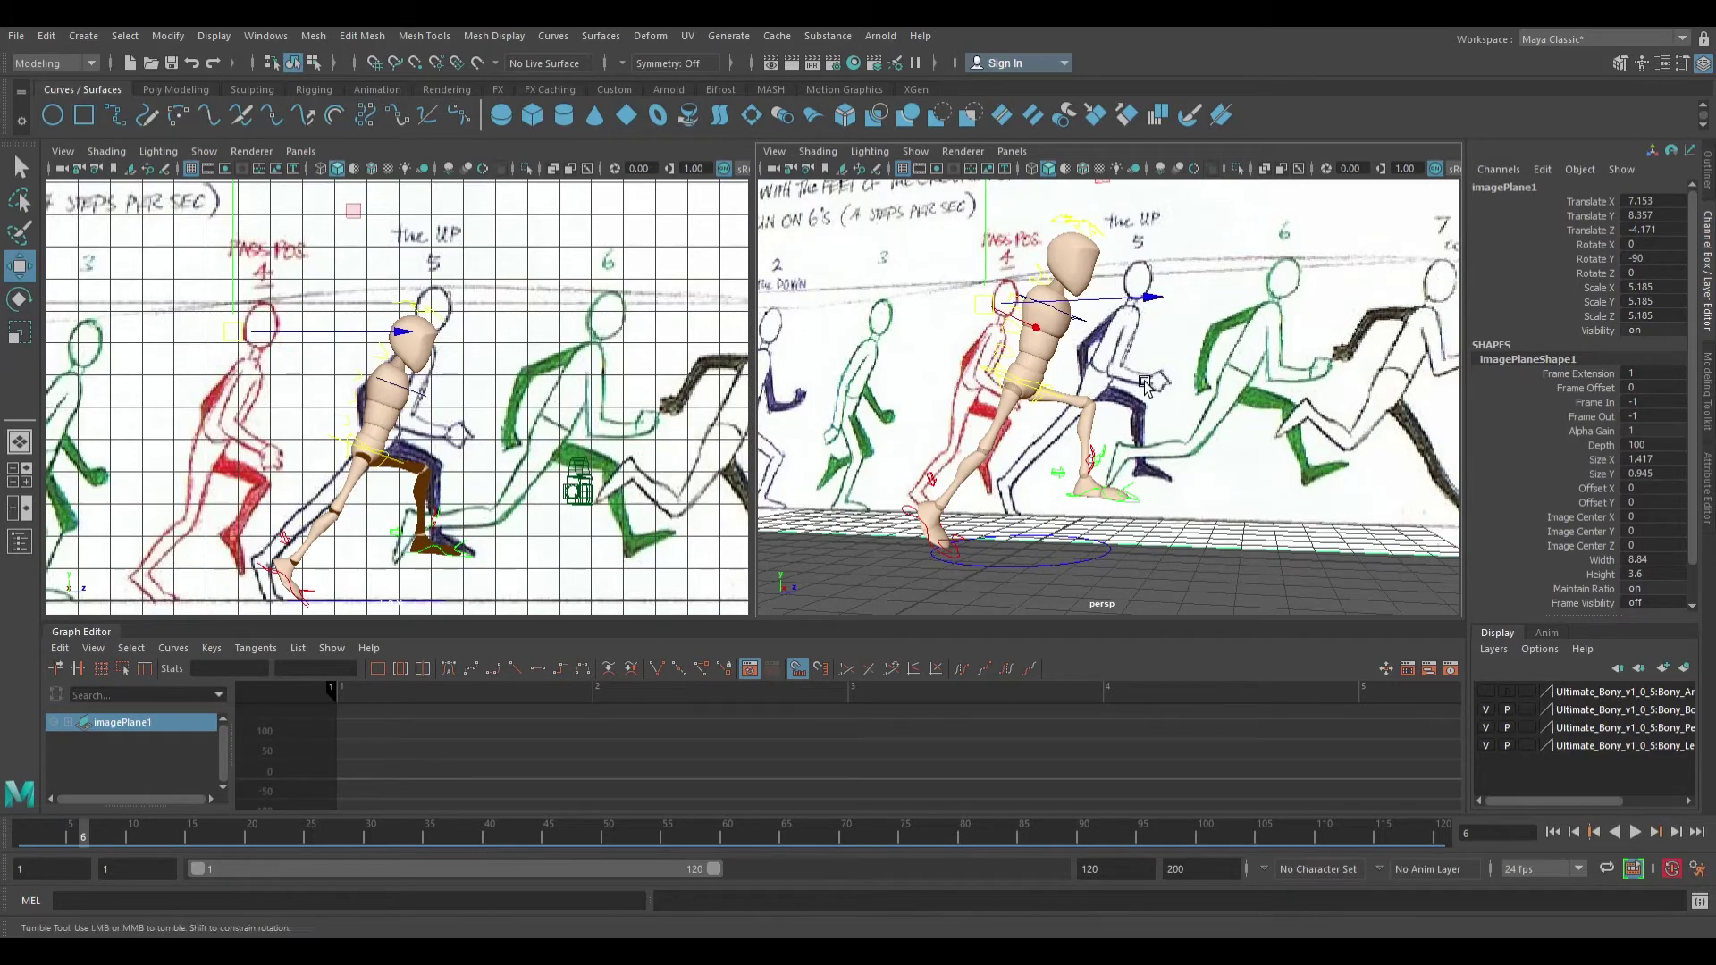
pyautogui.scroll(3, 1162, 322)
pyautogui.scroll(-1, 425, 357)
pyautogui.moveTo(424, 358); pyautogui.dragTo(284, 363)
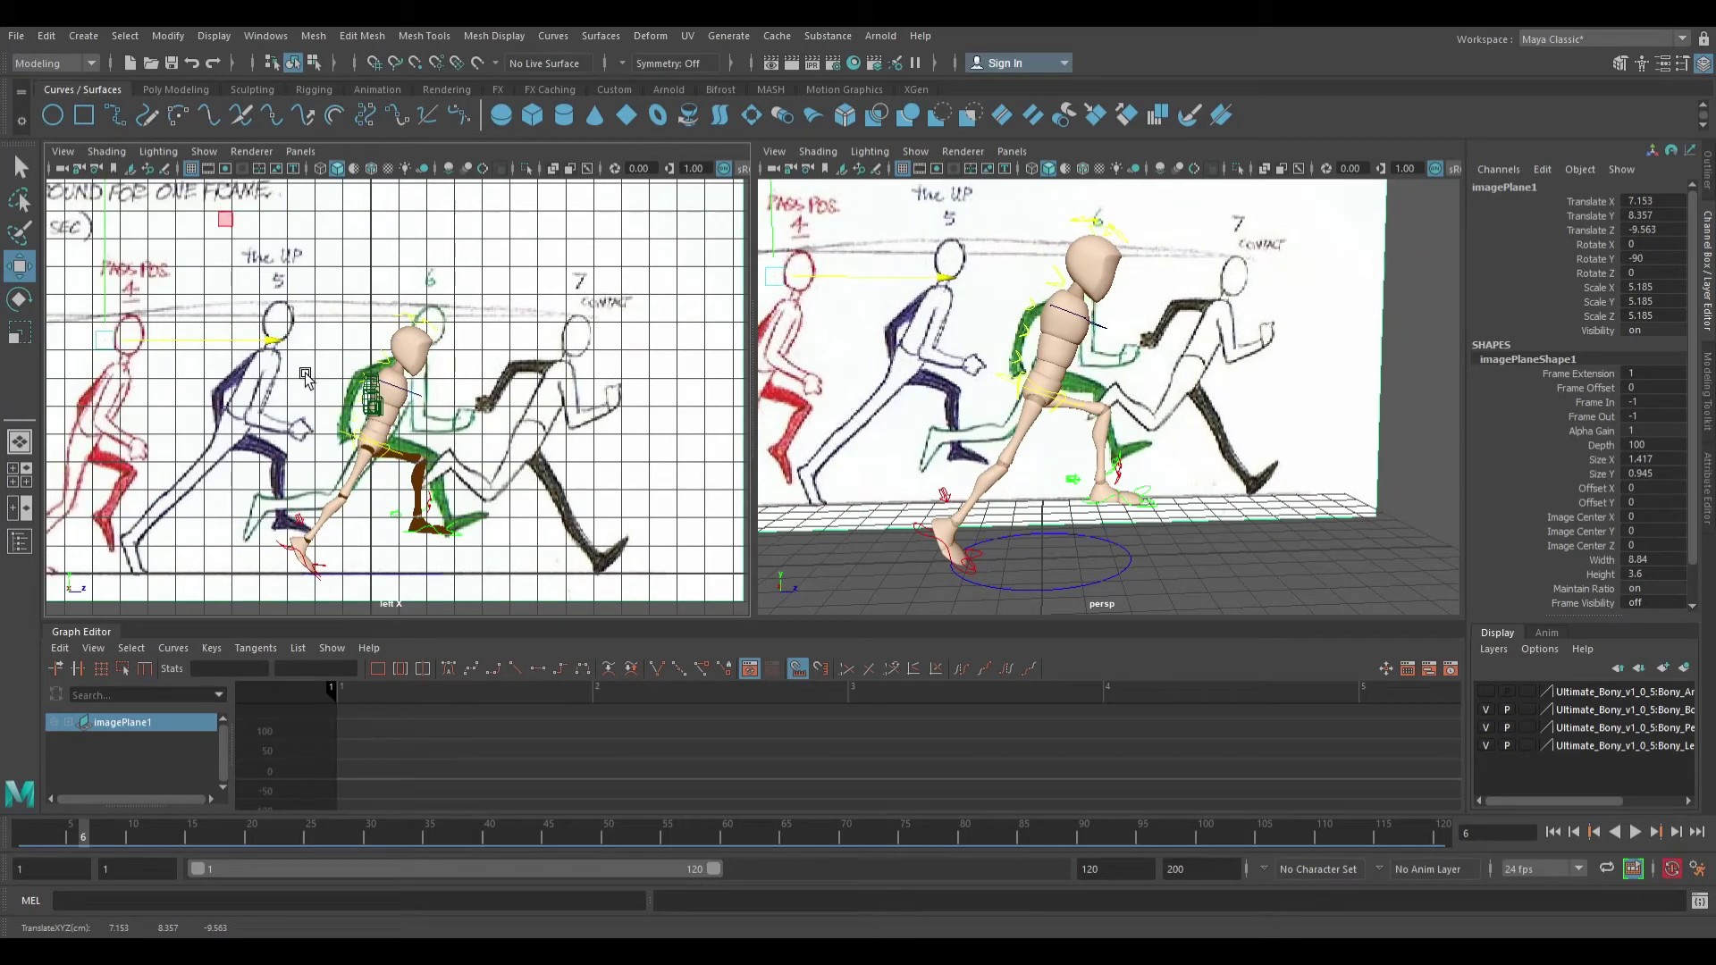
pyautogui.scroll(2, 374, 564)
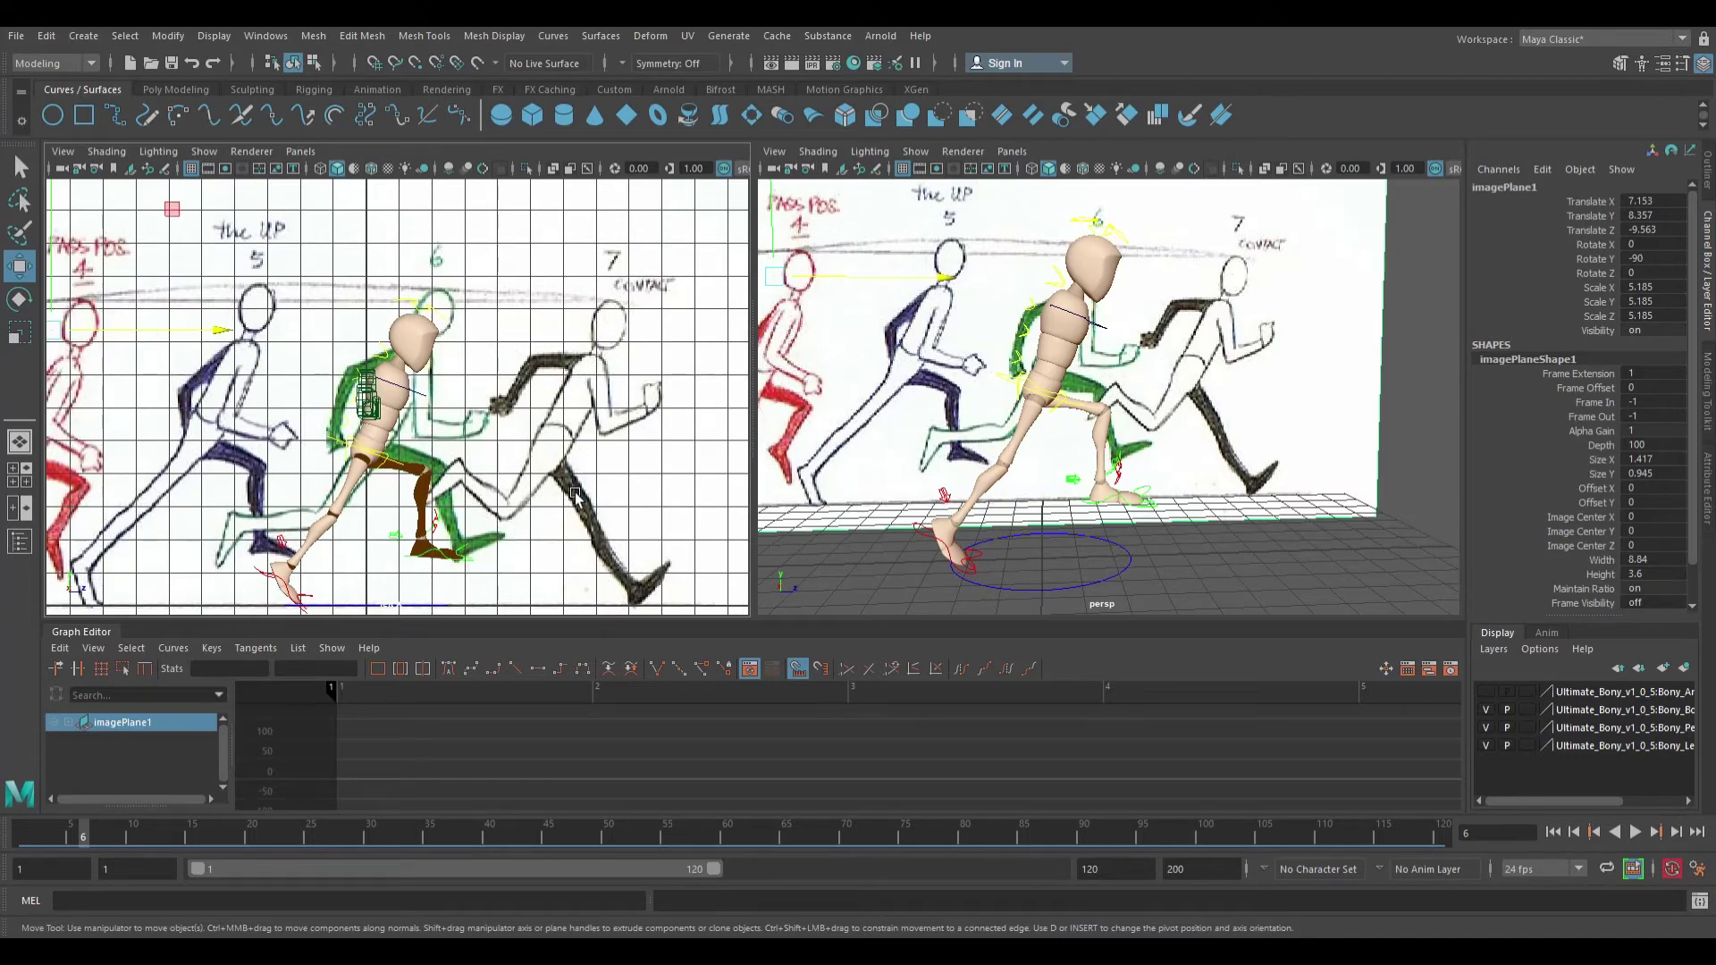
# Set the right foot control's Heel Ball to 0 at frame 6
pyautogui.click(297, 587)
pyautogui.doubleClick(1676, 332)
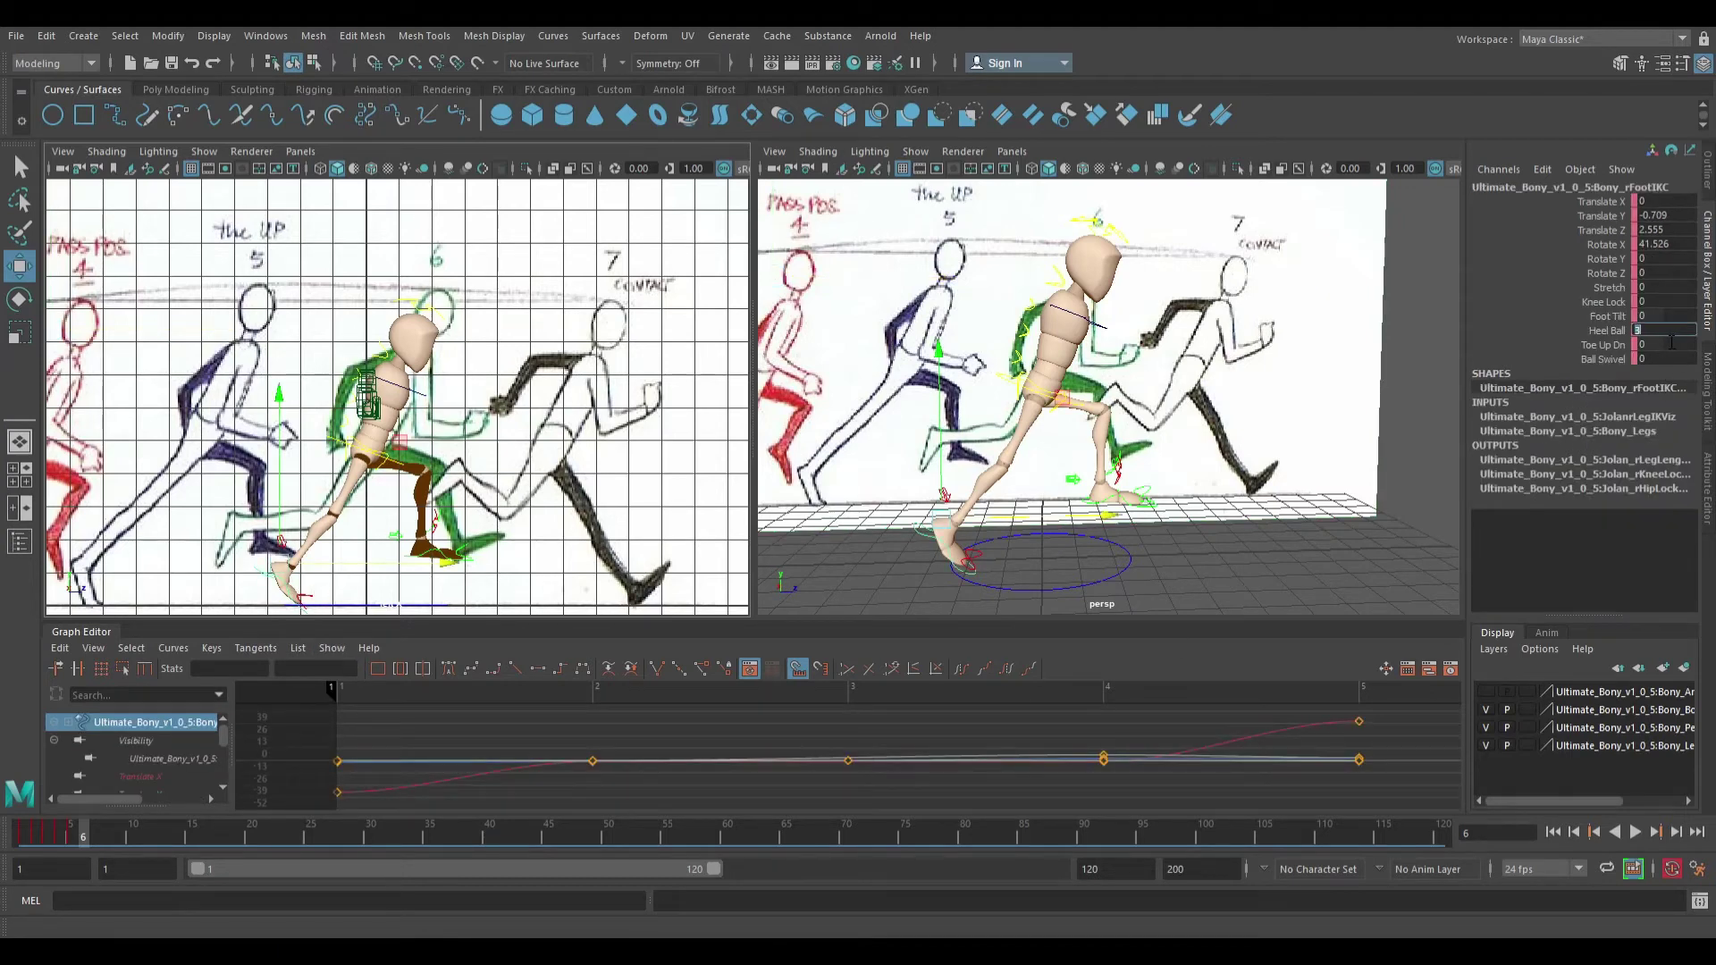
pyautogui.write('0')
pyautogui.press('Return')
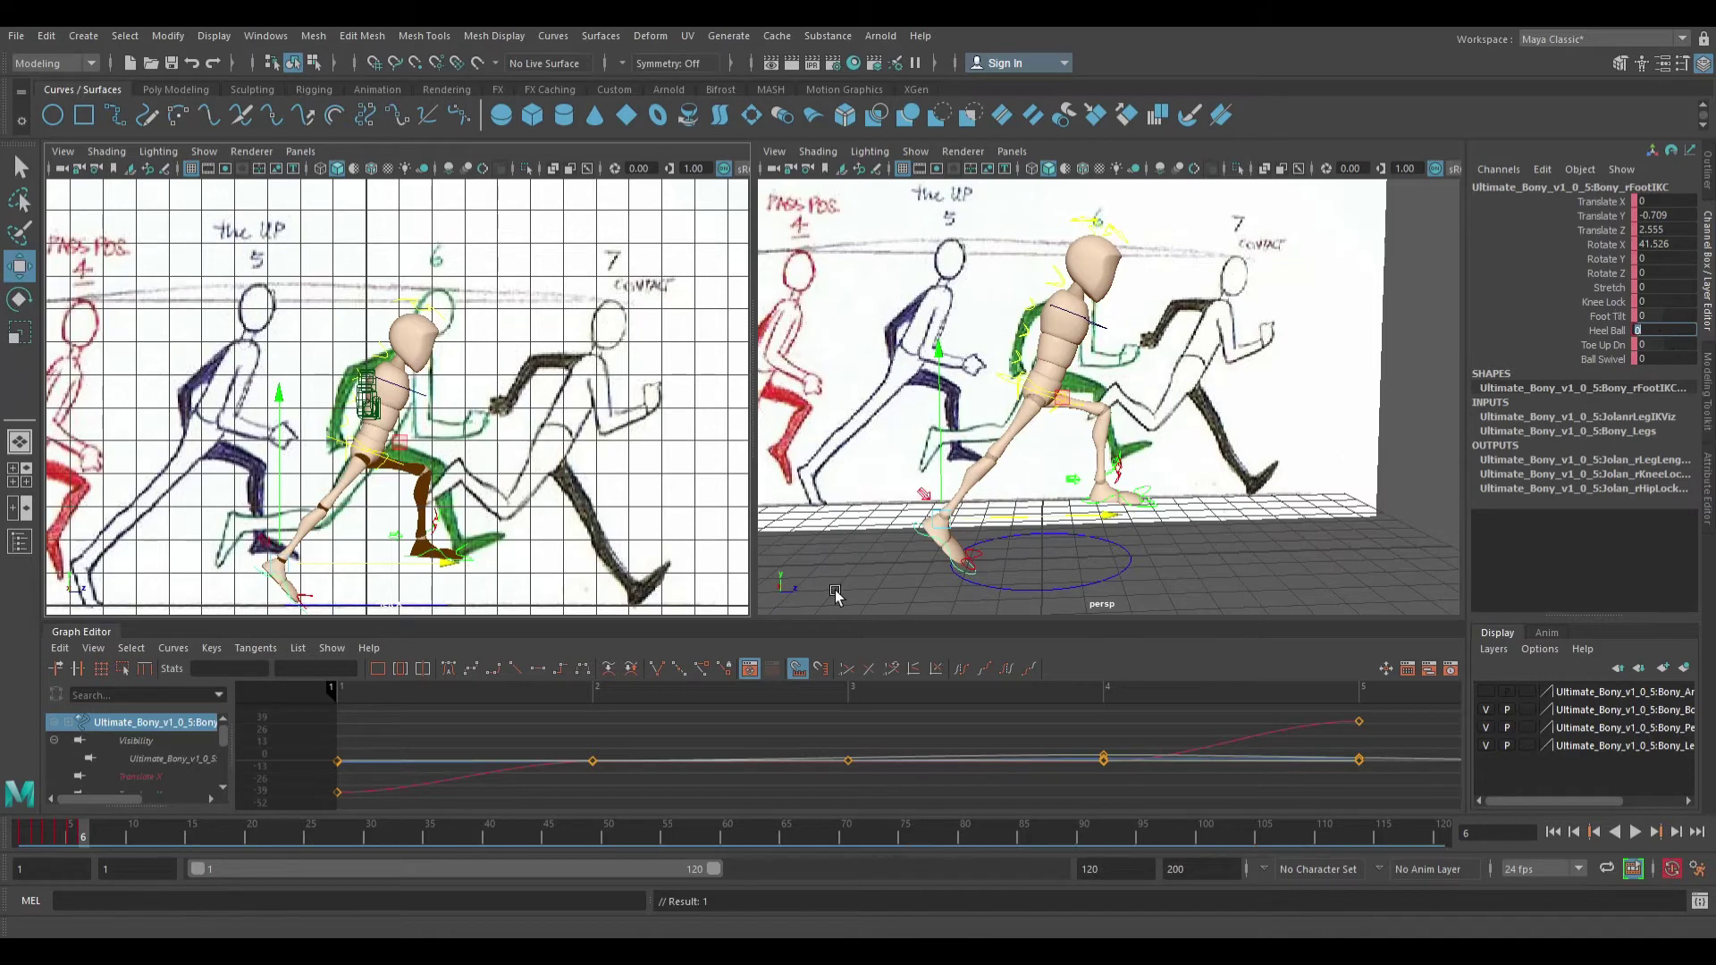
pyautogui.write('we')
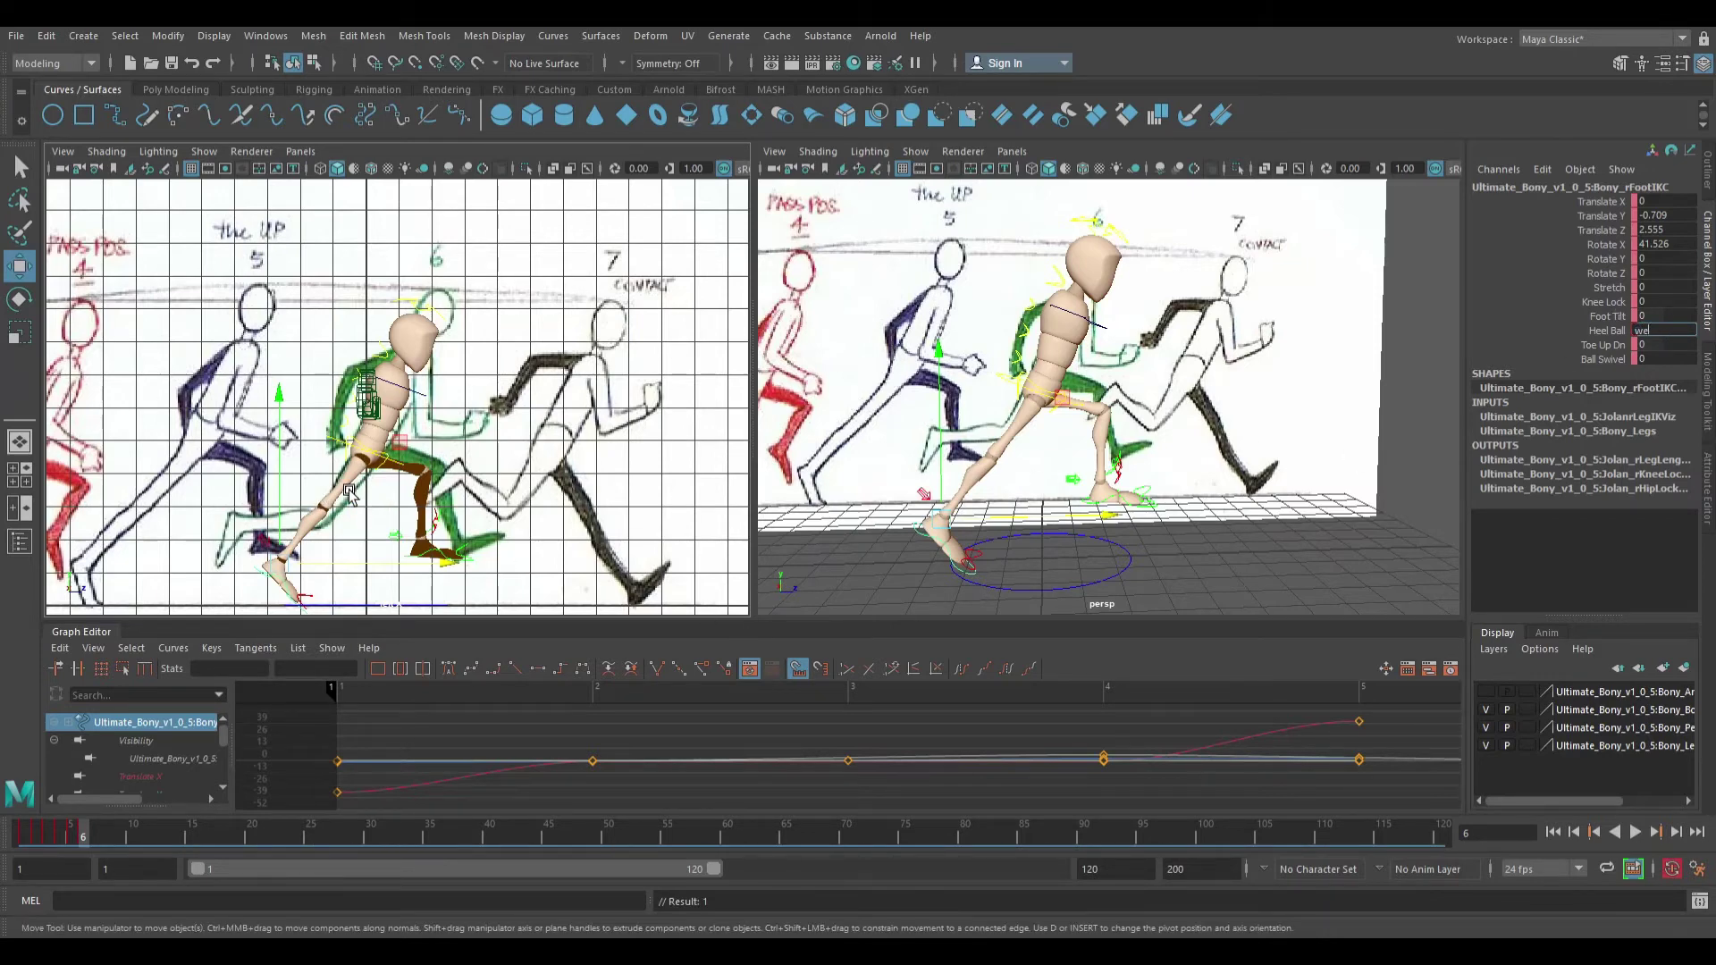
pyautogui.click(293, 593)
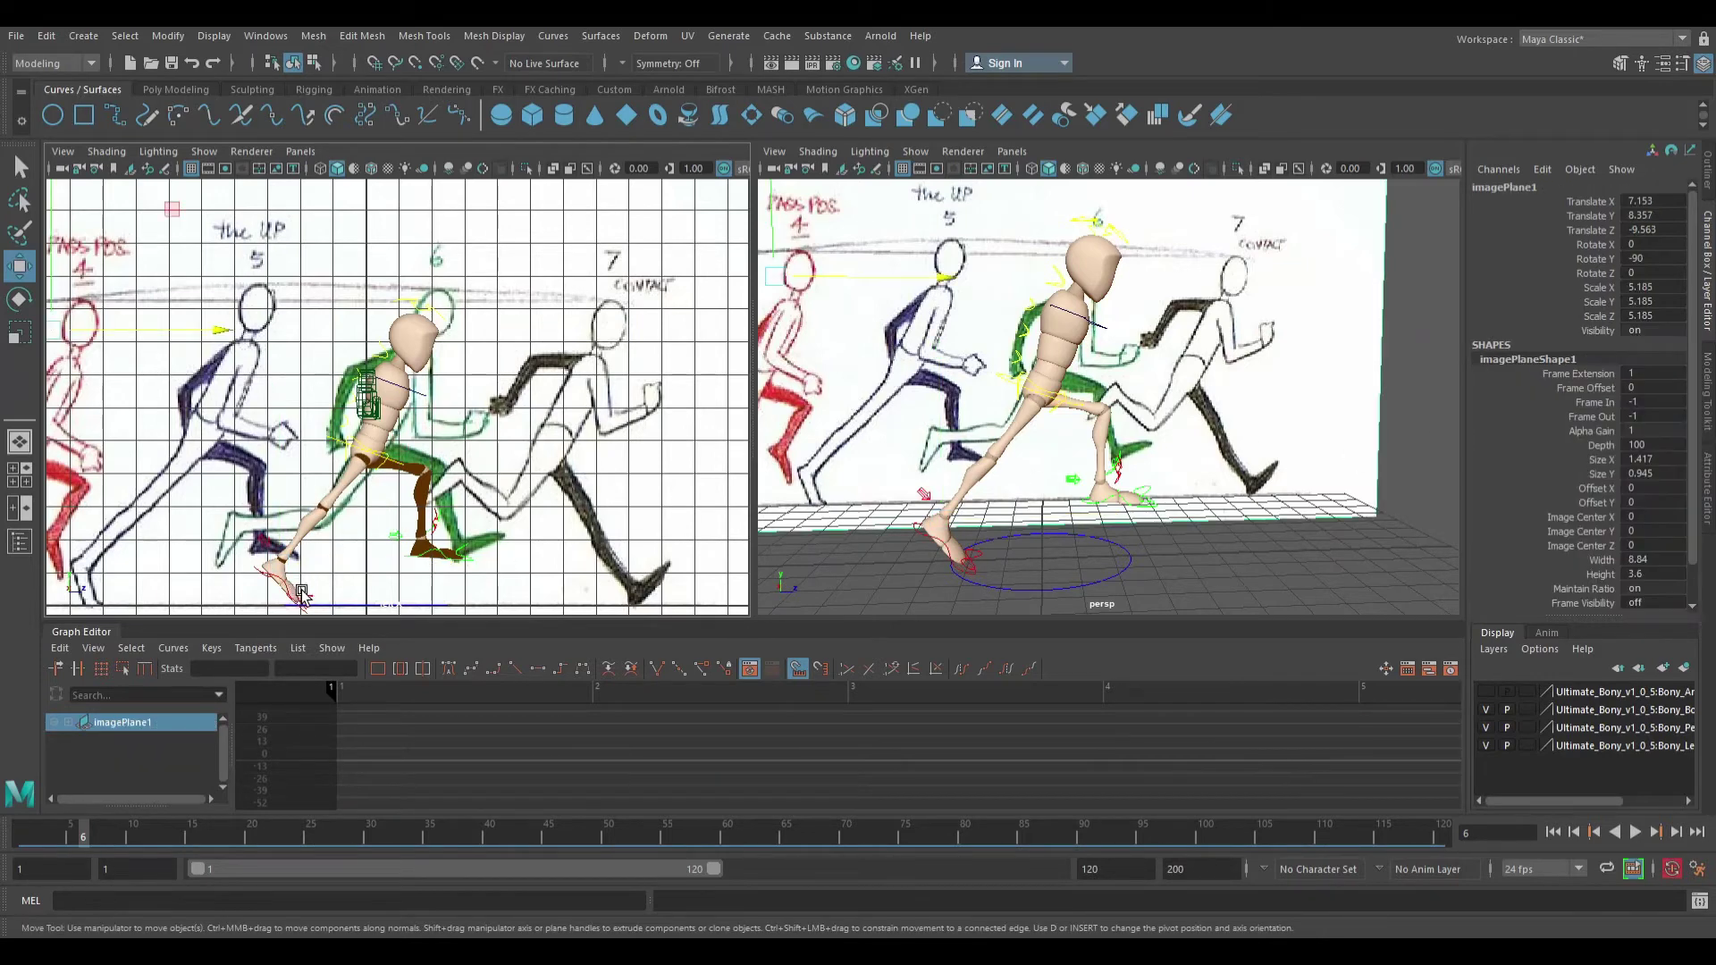
# Pose the right foot on pose 6's rear foot at Translate Y -1.933, Z 2.99 with Rotate X 106.637
pyautogui.click(302, 592)
pyautogui.press('e')
pyautogui.moveTo(401, 475); pyautogui.dragTo(282, 535)
pyautogui.press('w')
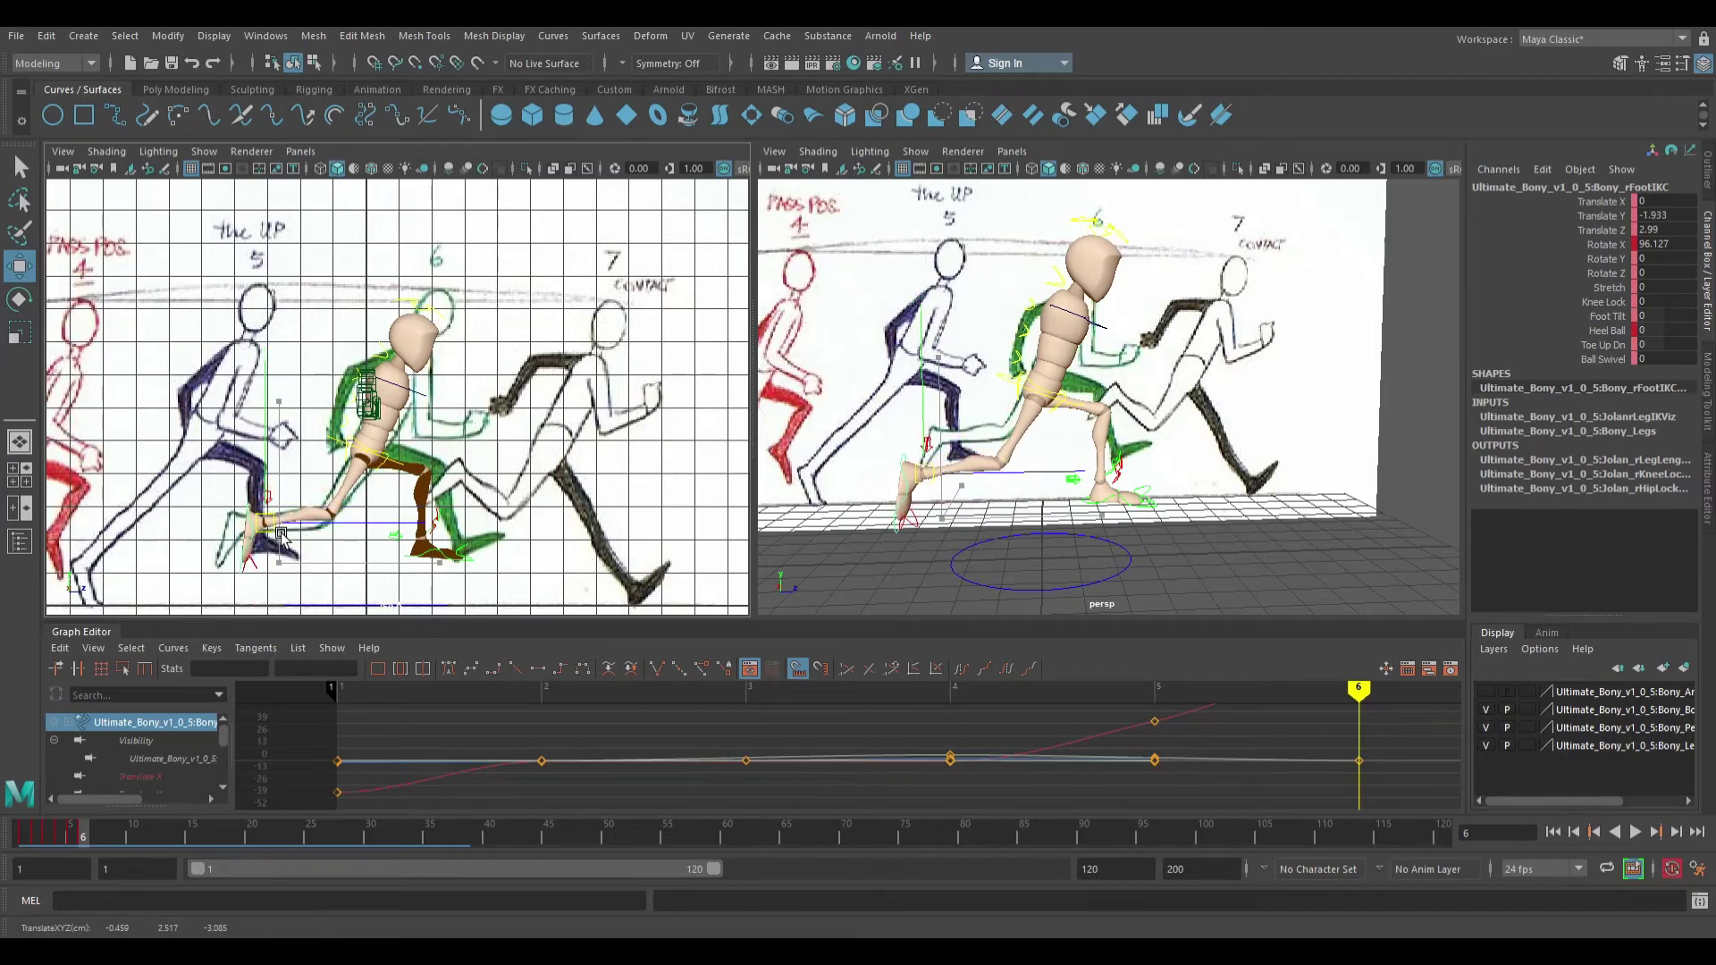
pyautogui.press('e')
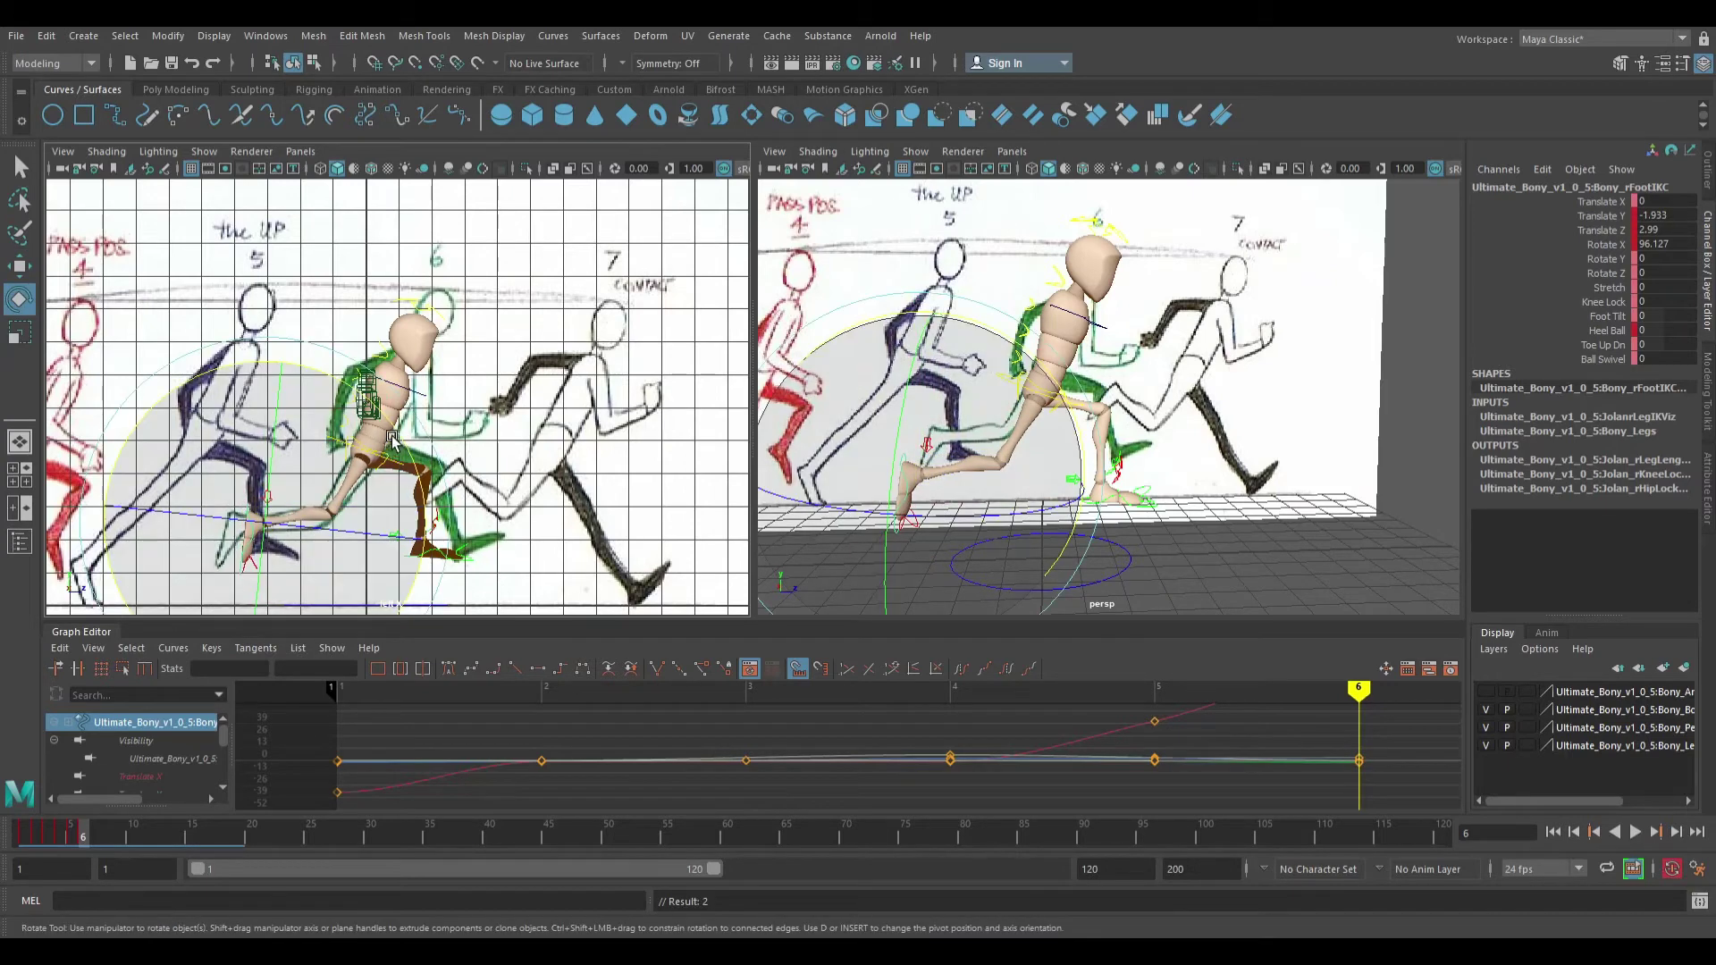
pyautogui.moveTo(399, 444); pyautogui.dragTo(415, 480)
# Try shifting the right foot control farther back to Translate Y -1.779, Z 3.475, and undo the move
pyautogui.click(485, 460)
pyautogui.keyDown('alt'); pyautogui.moveTo(369, 487); pyautogui.dragTo(515, 414, button='middle'); pyautogui.keyUp('alt')
pyautogui.keyDown('alt'); pyautogui.moveTo(420, 483); pyautogui.dragTo(579, 417, button='right'); pyautogui.keyUp('alt')
pyautogui.keyDown('alt'); pyautogui.moveTo(579, 417); pyautogui.dragTo(423, 319, button='middle'); pyautogui.keyUp('alt')
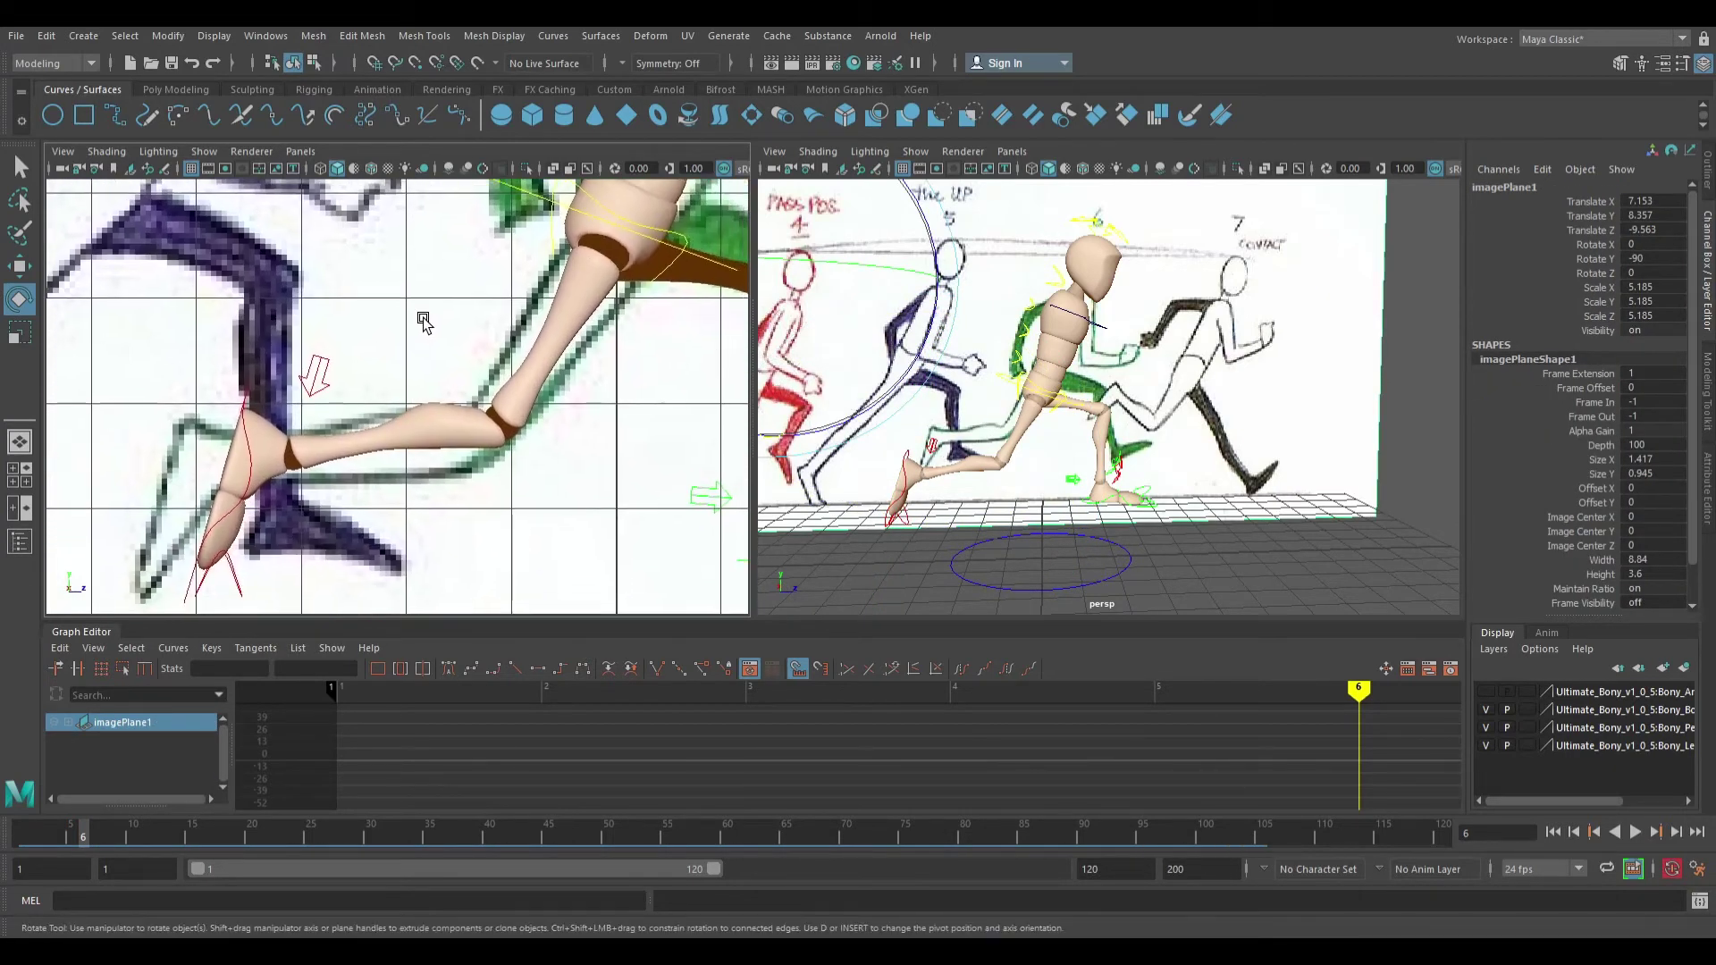
pyautogui.click(263, 468)
pyautogui.press('w')
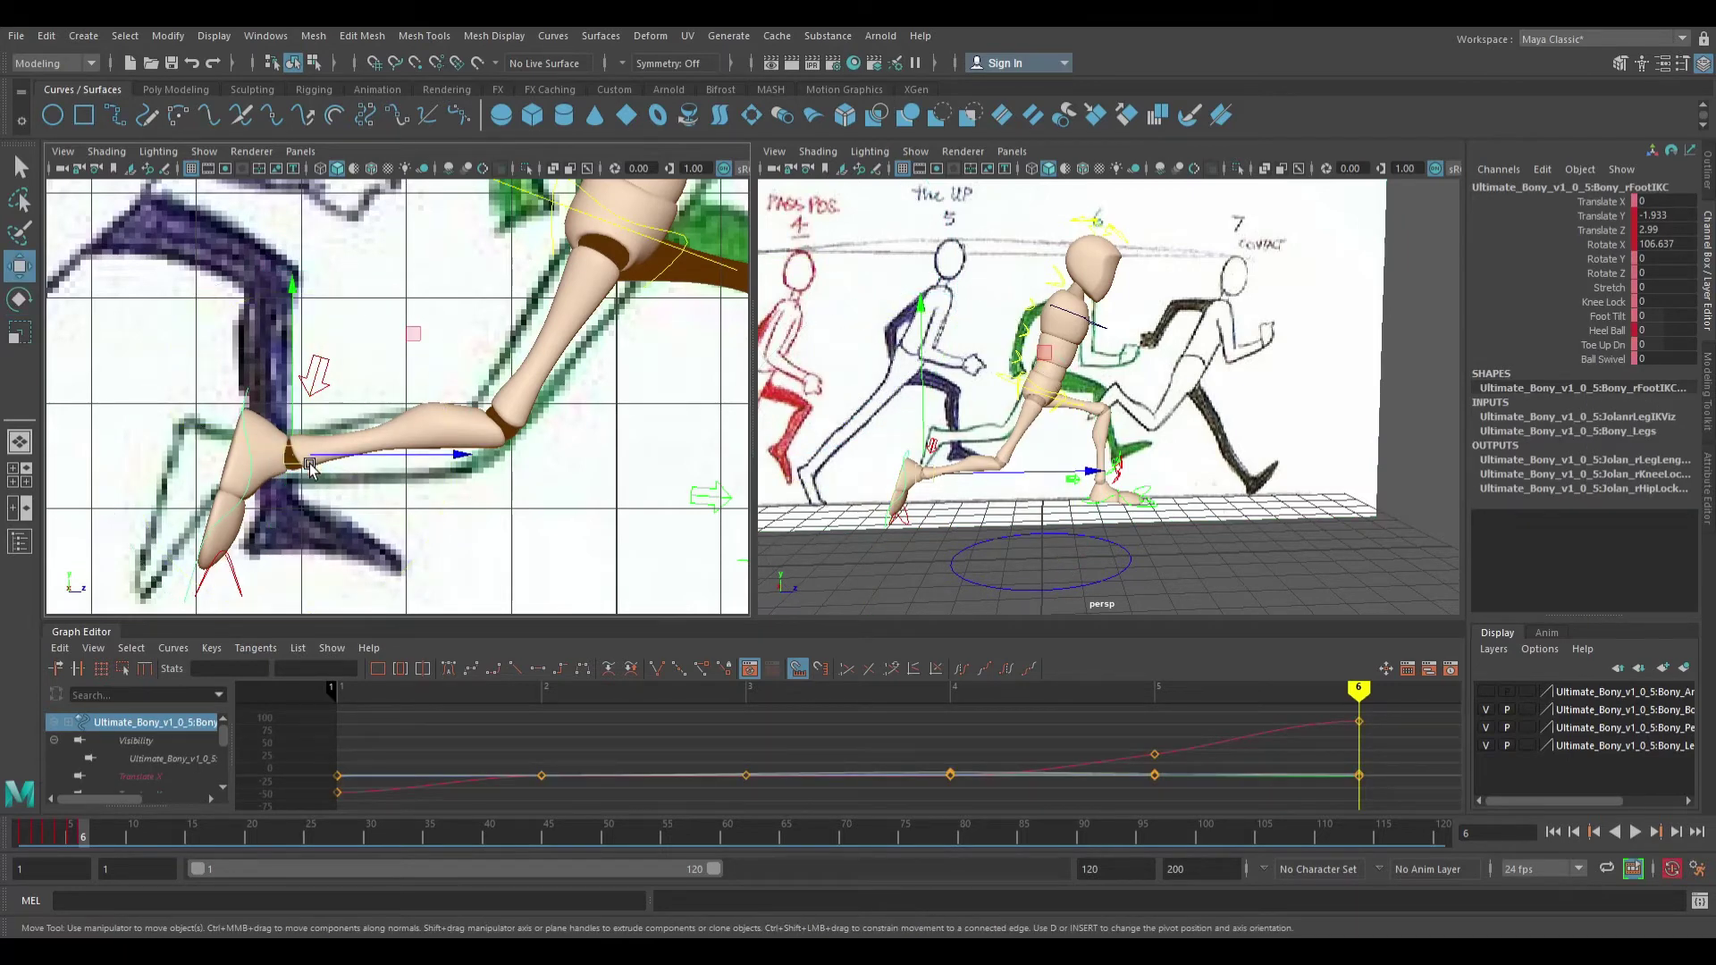
pyautogui.moveTo(309, 464); pyautogui.dragTo(259, 481)
pyautogui.scroll(-7, 486, 410)
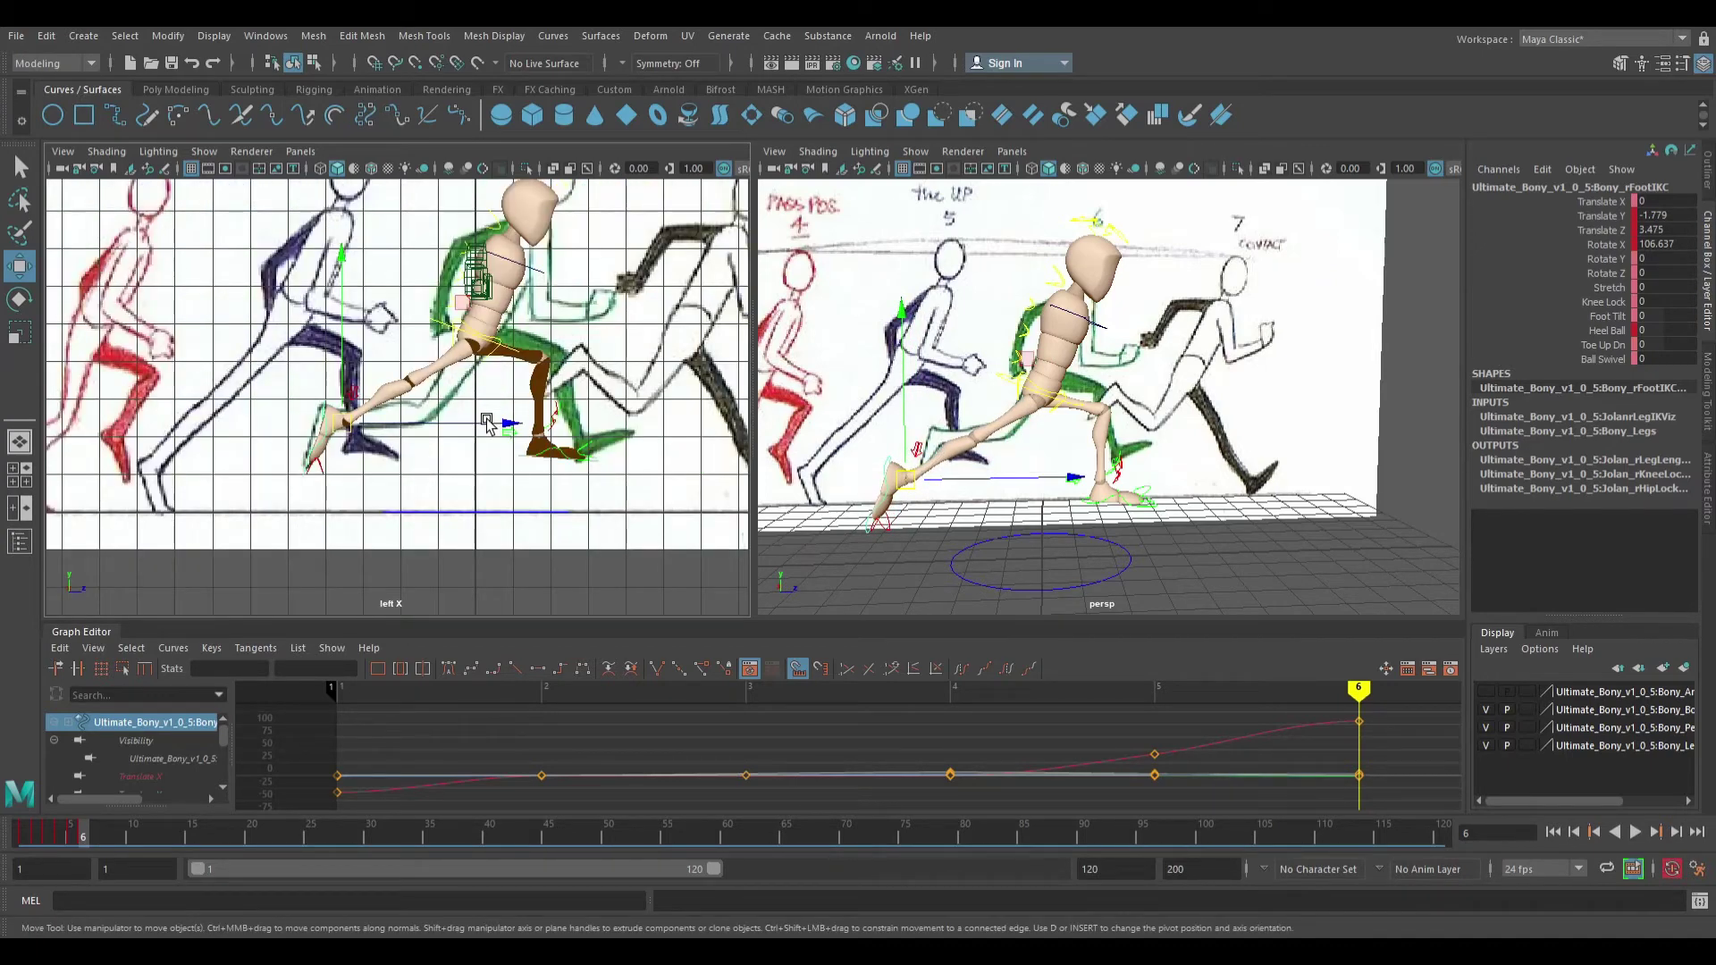
pyautogui.hotkey('ctrl', 'z')
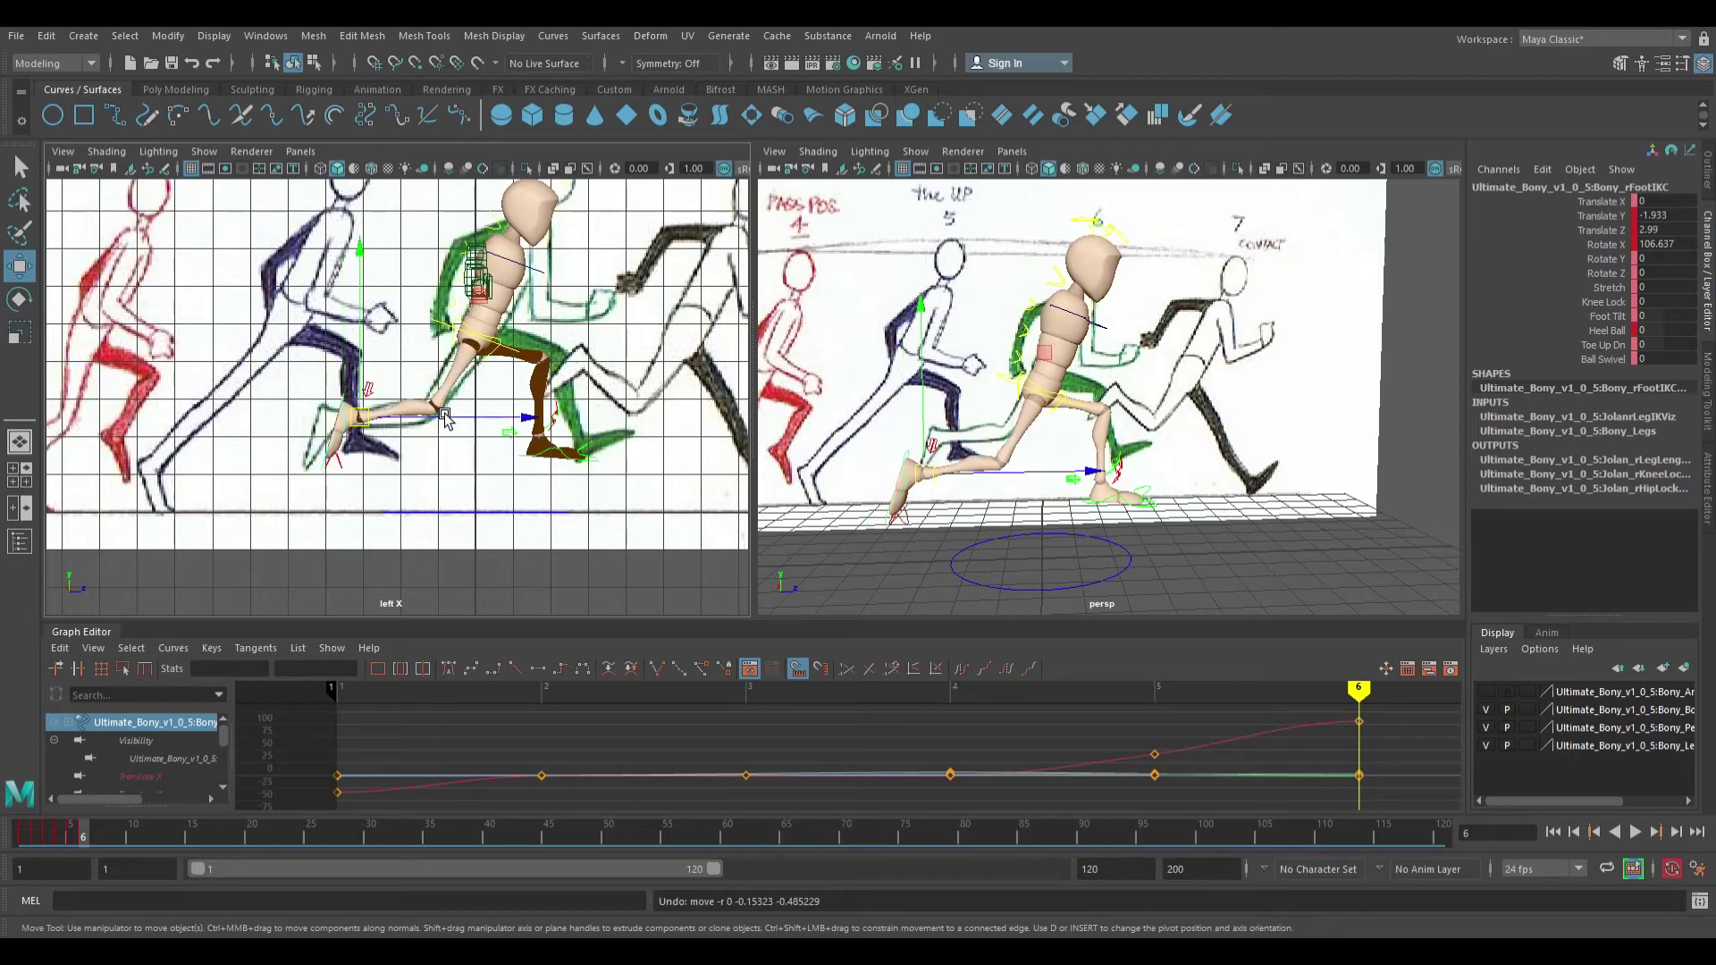
# Pose the left foot on pose 6's front foot at Translate Y 1.516, Z 2.376 with Rotate X -28.105, and key it
pyautogui.scroll(2, 444, 419)
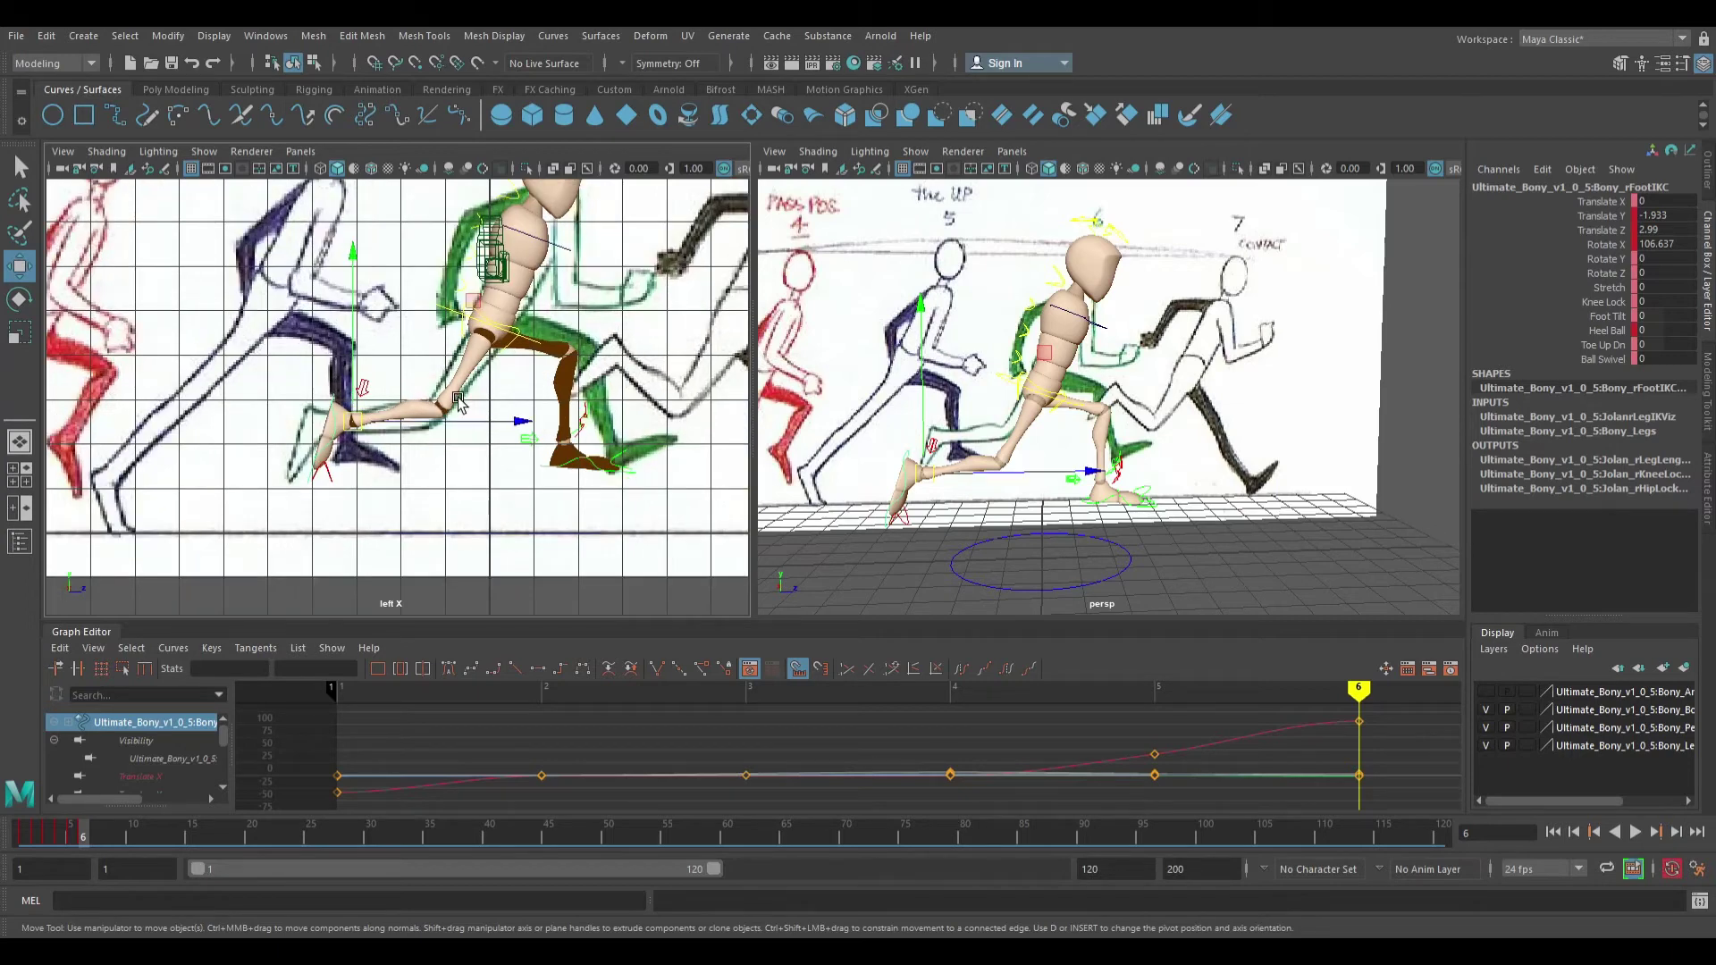
pyautogui.scroll(2, 483, 346)
pyautogui.keyDown('alt'); pyautogui.moveTo(483, 345); pyautogui.dragTo(469, 380, button='middle'); pyautogui.keyUp('alt')
pyautogui.keyDown('alt'); pyautogui.moveTo(526, 240); pyautogui.dragTo(490, 308, button='middle'); pyautogui.keyUp('alt')
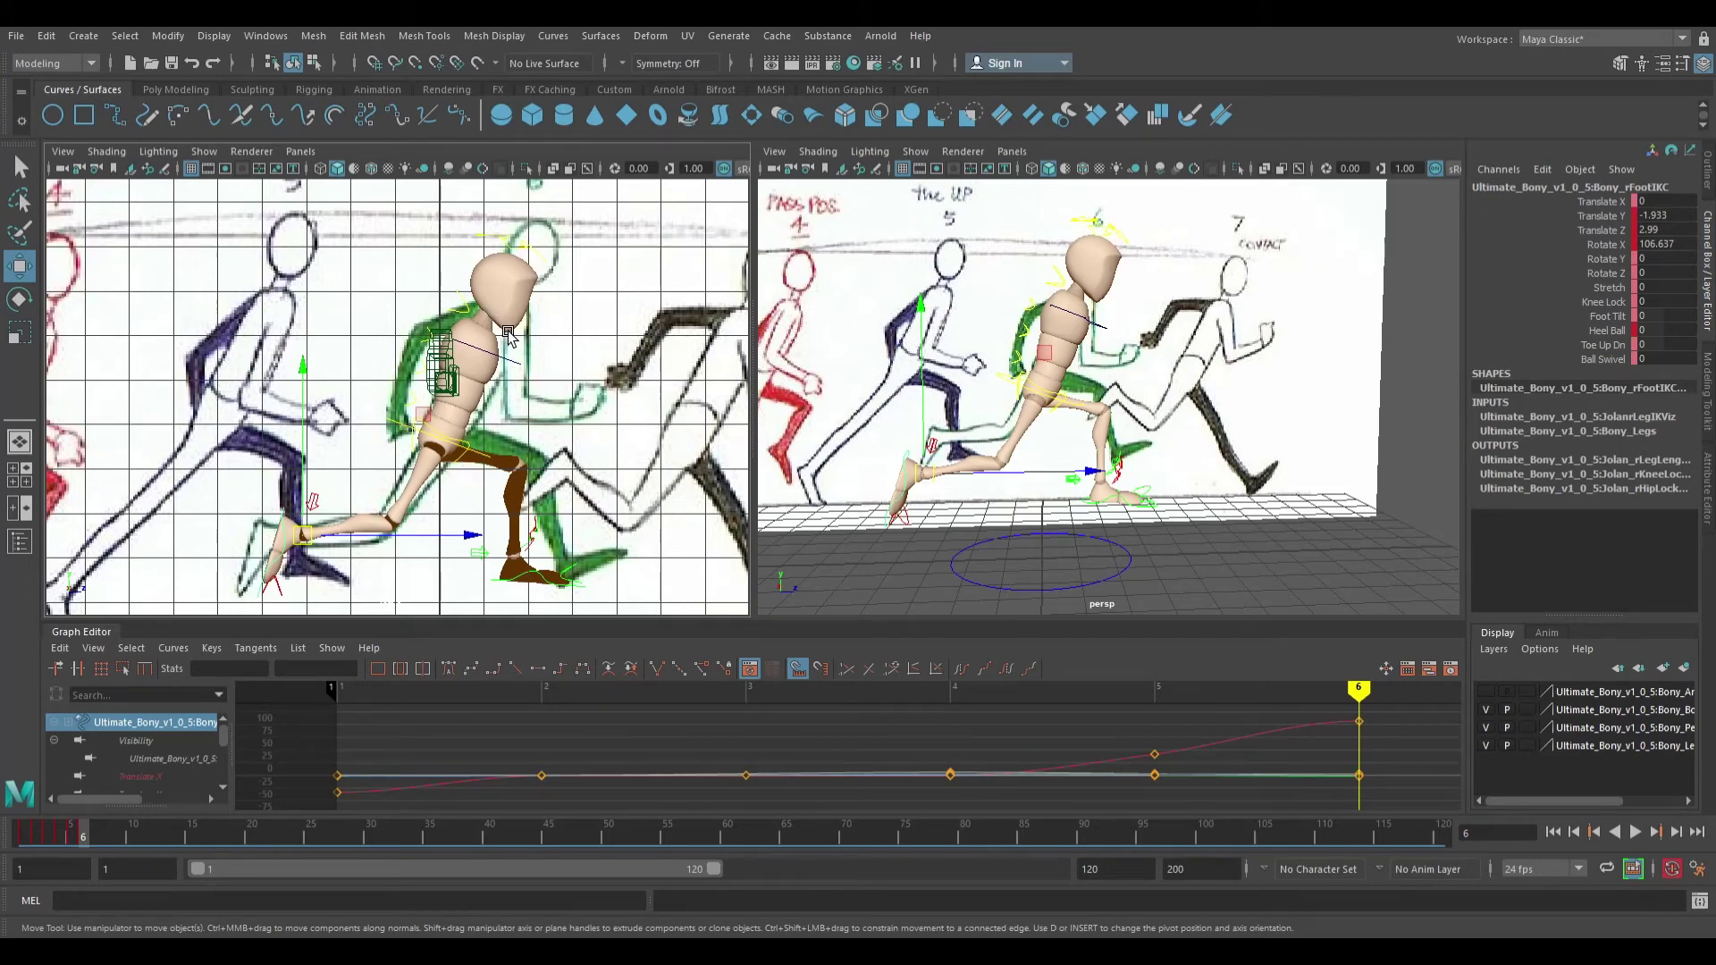
pyautogui.keyDown('alt'); pyautogui.moveTo(406, 574); pyautogui.dragTo(535, 432, button='middle'); pyautogui.keyUp('alt')
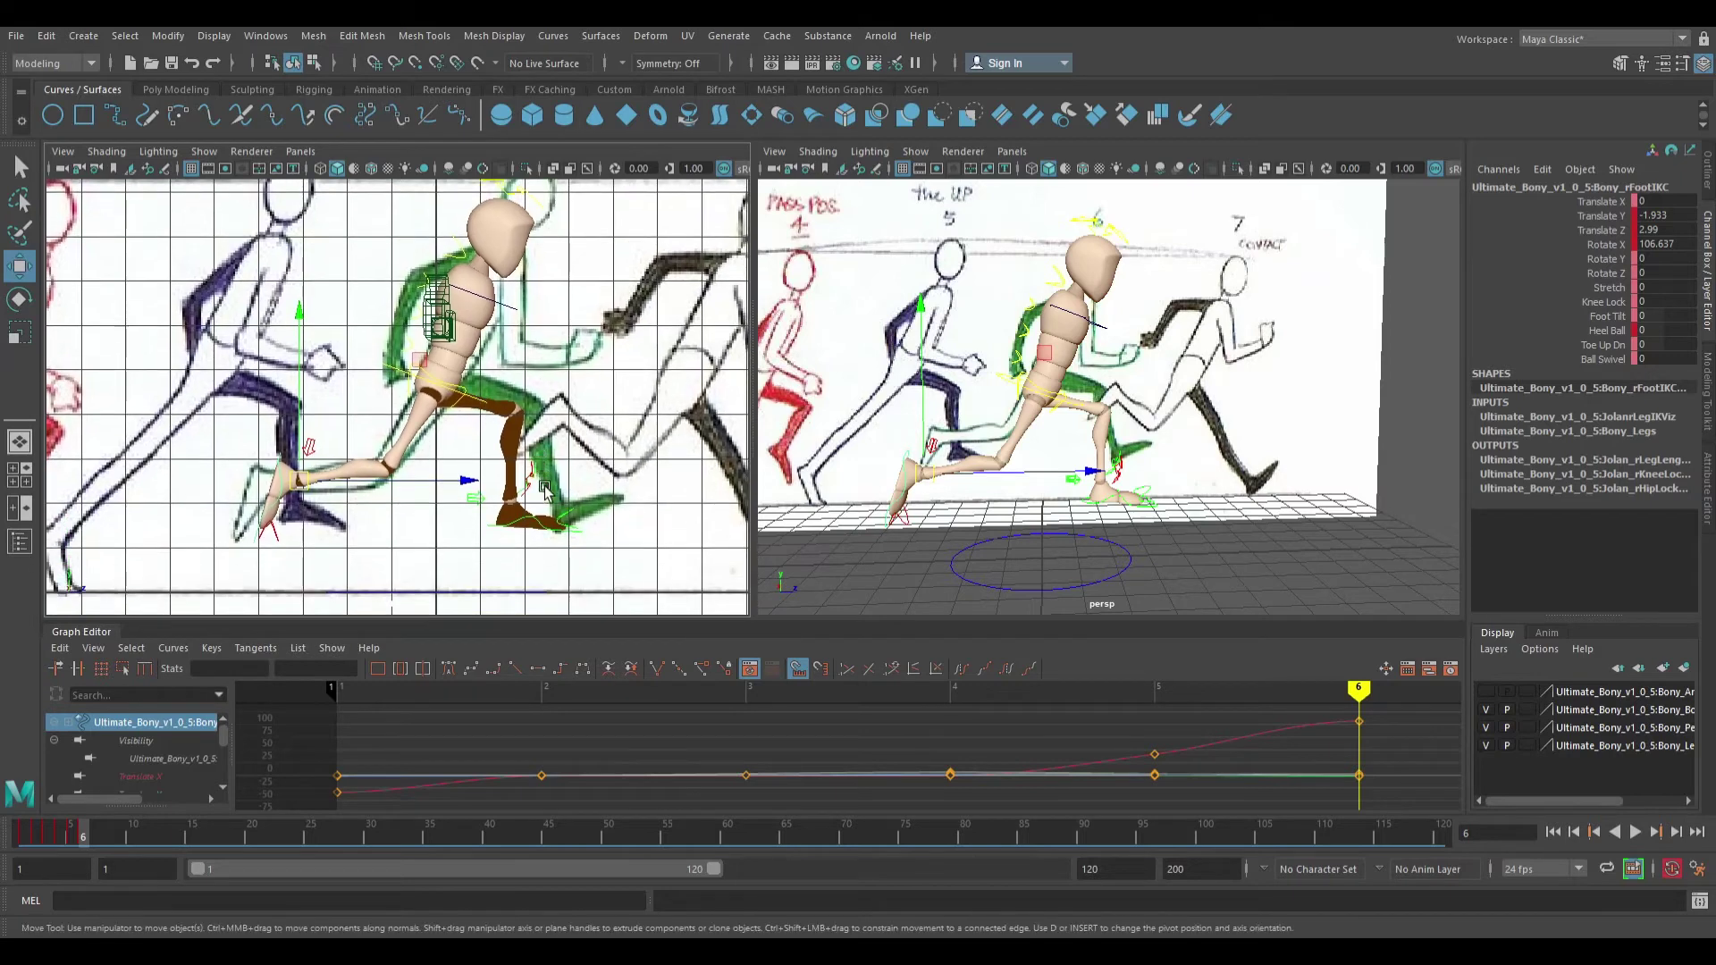
pyautogui.keyDown('alt'); pyautogui.moveTo(565, 266); pyautogui.dragTo(594, 233, button='middle'); pyautogui.keyUp('alt')
pyautogui.click(565, 497)
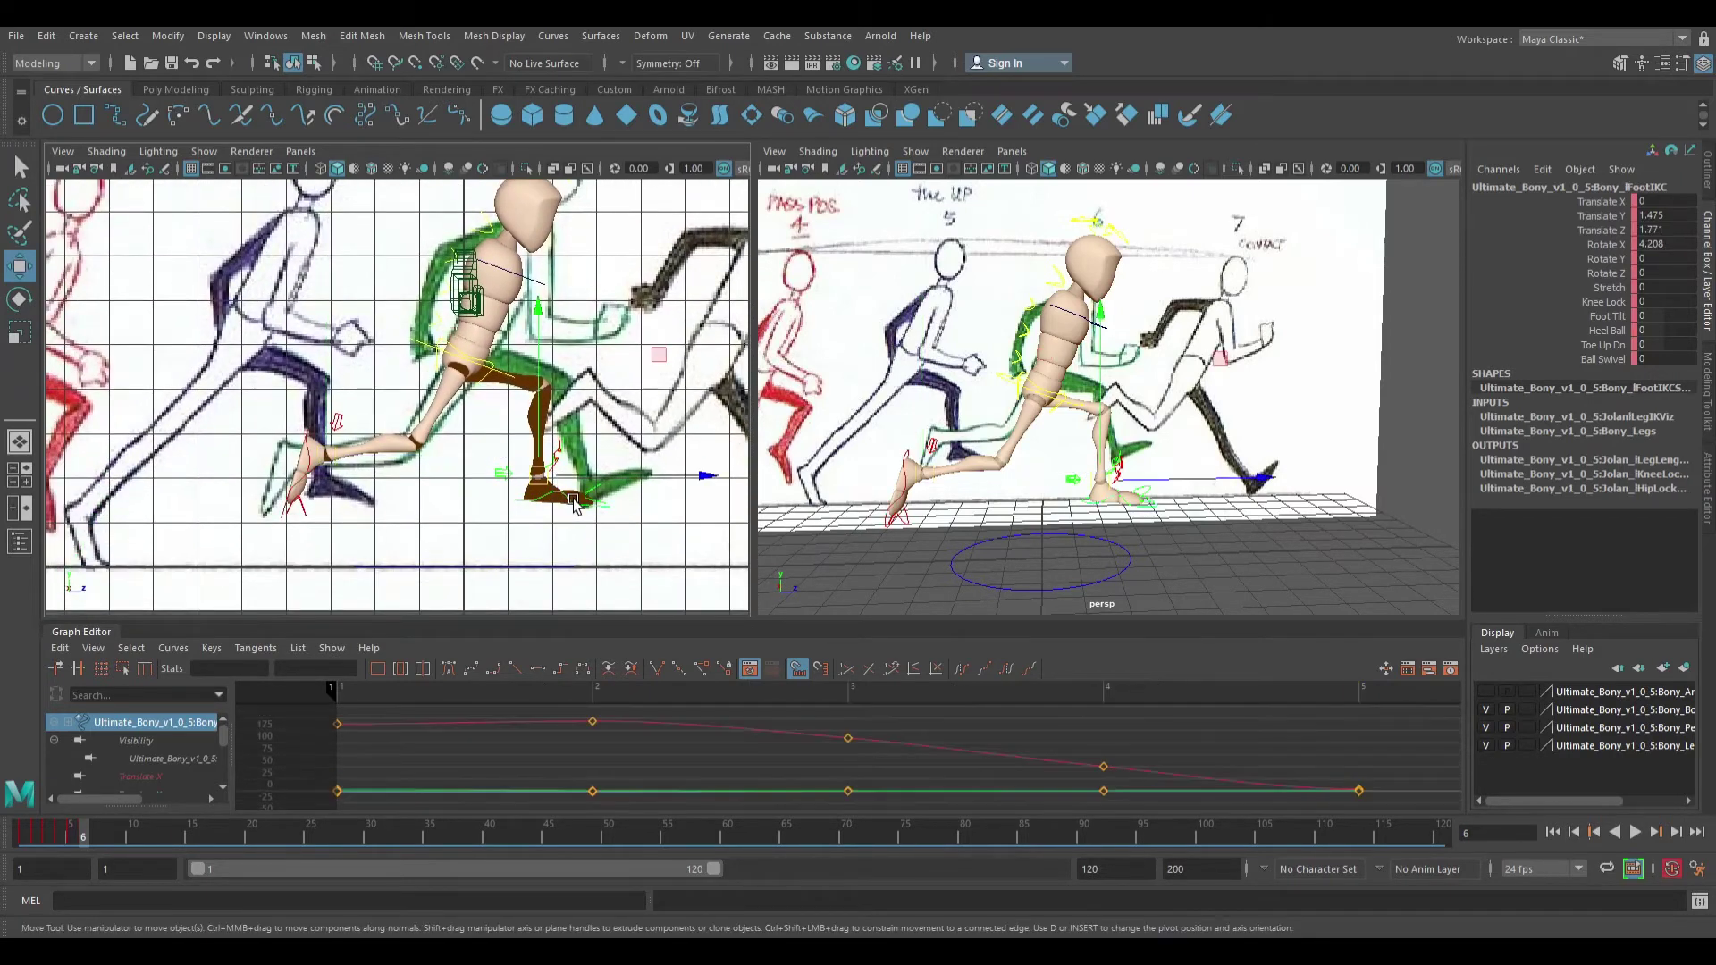
pyautogui.press('e')
pyautogui.moveTo(693, 404); pyautogui.dragTo(645, 309)
pyautogui.press('w')
pyautogui.moveTo(563, 485); pyautogui.dragTo(584, 489)
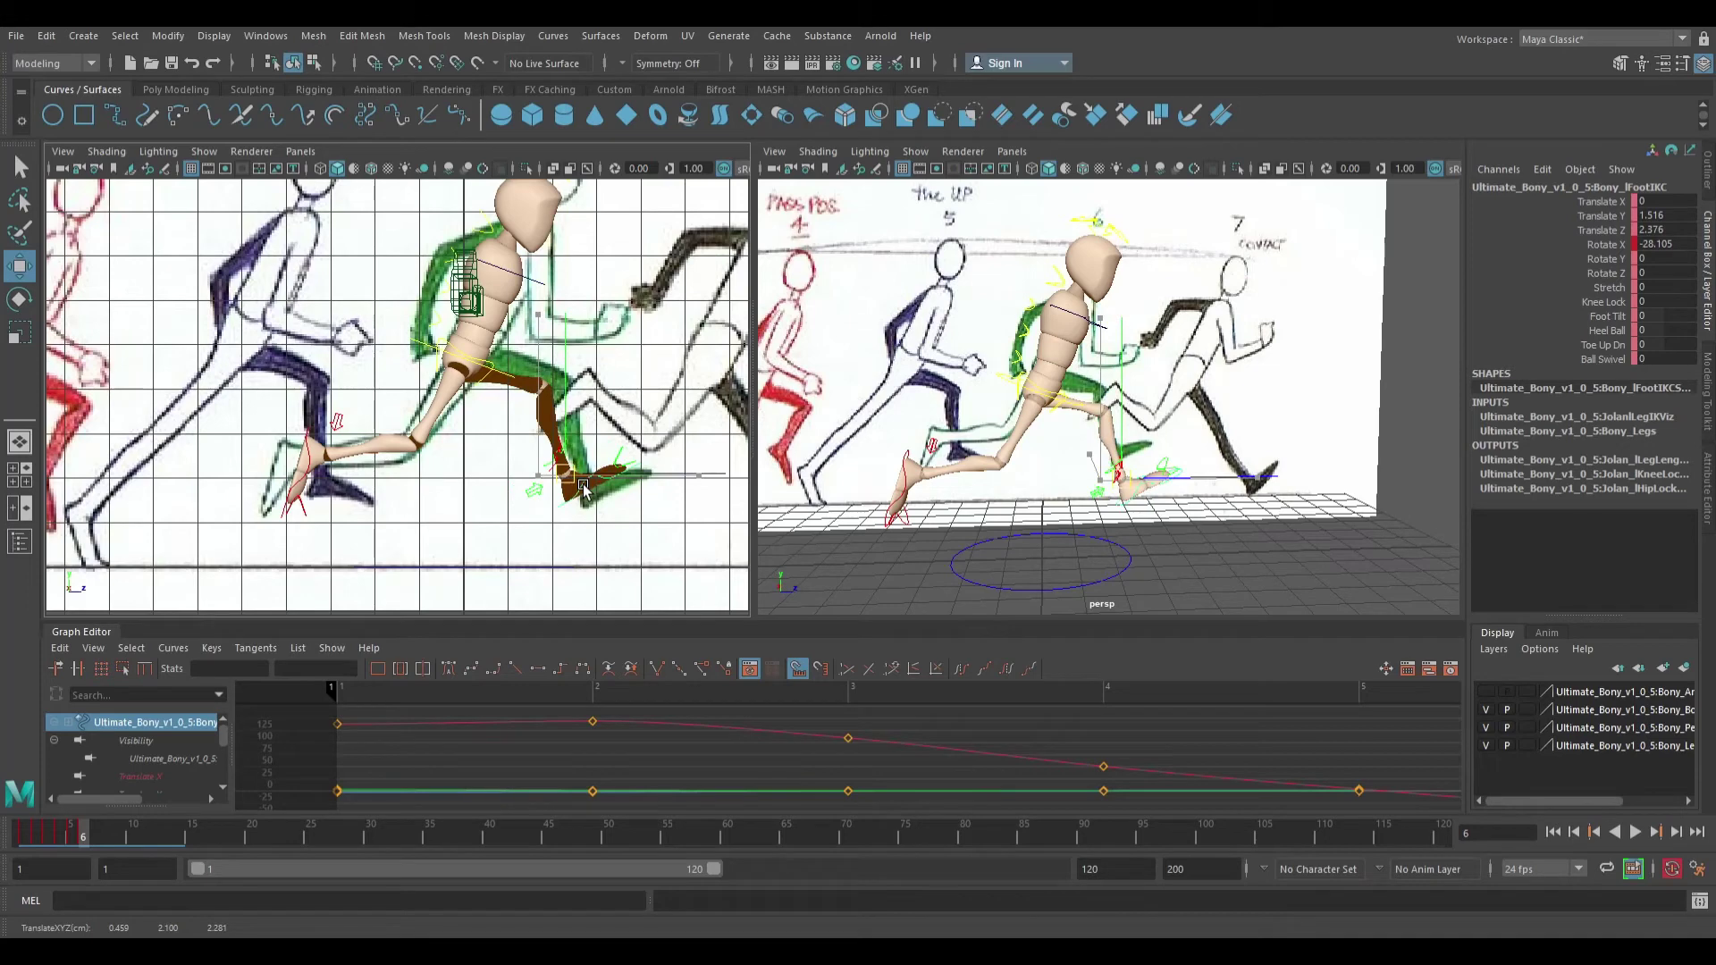
pyautogui.press('s')
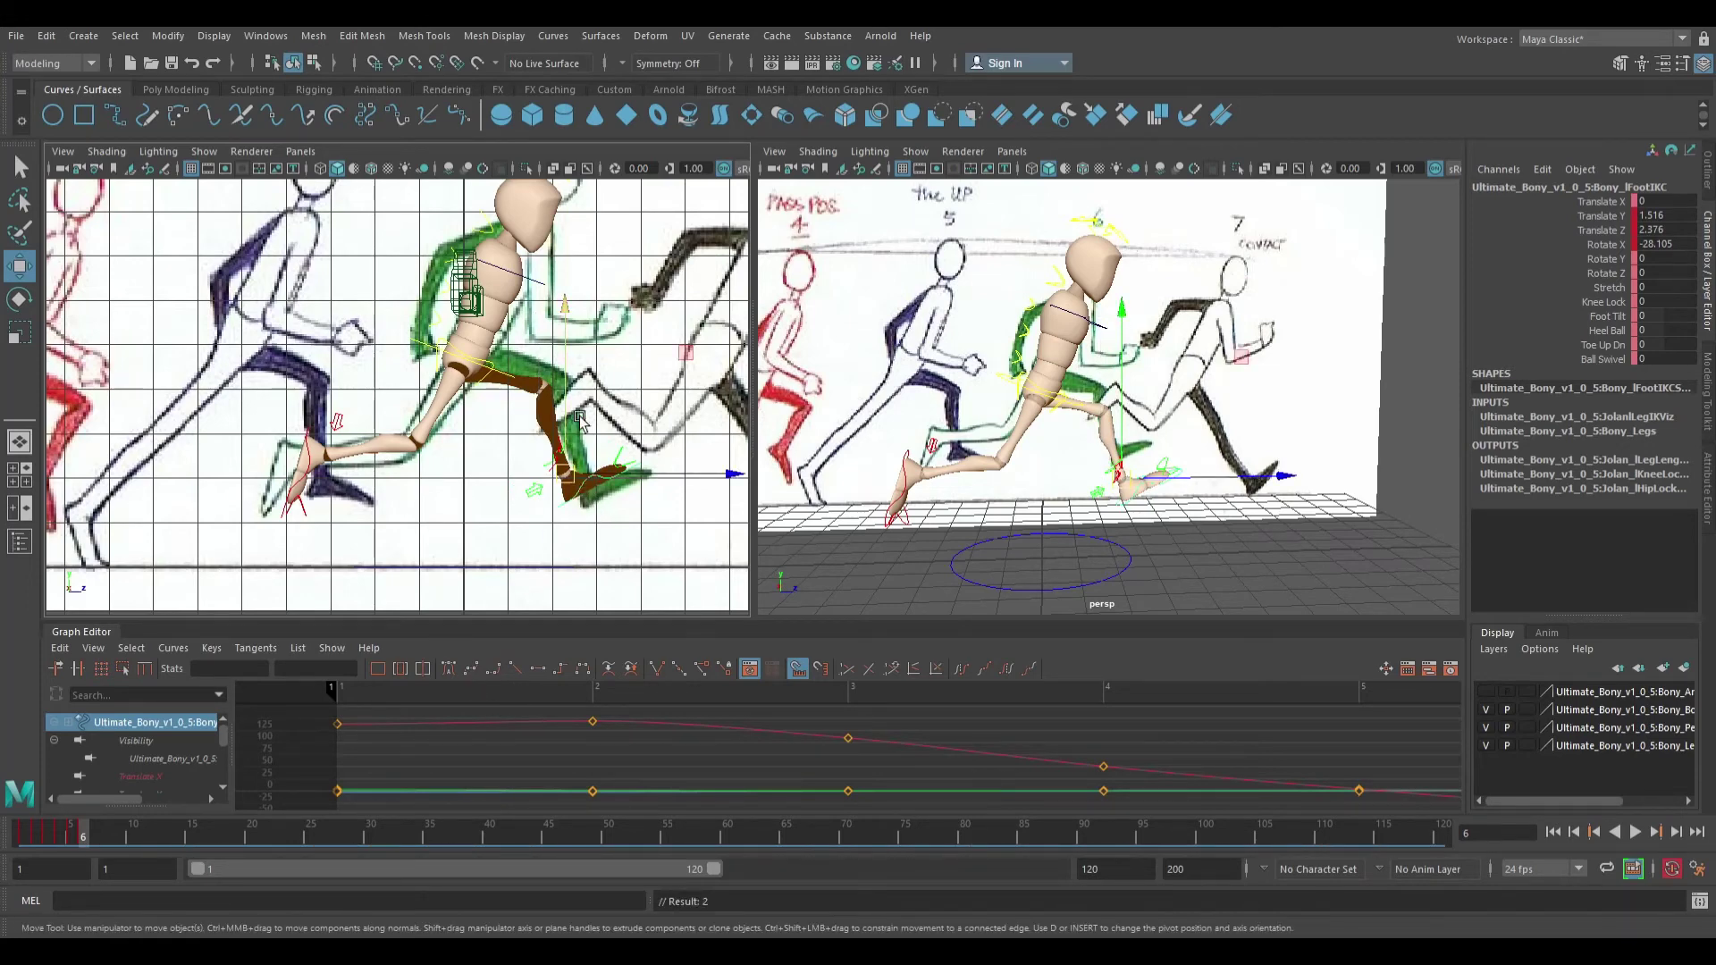
# Lean the root control forward to Rotate X 23.352 at frame 6, comparing the torso with the reference poses
pyautogui.scroll(-2, 572, 393)
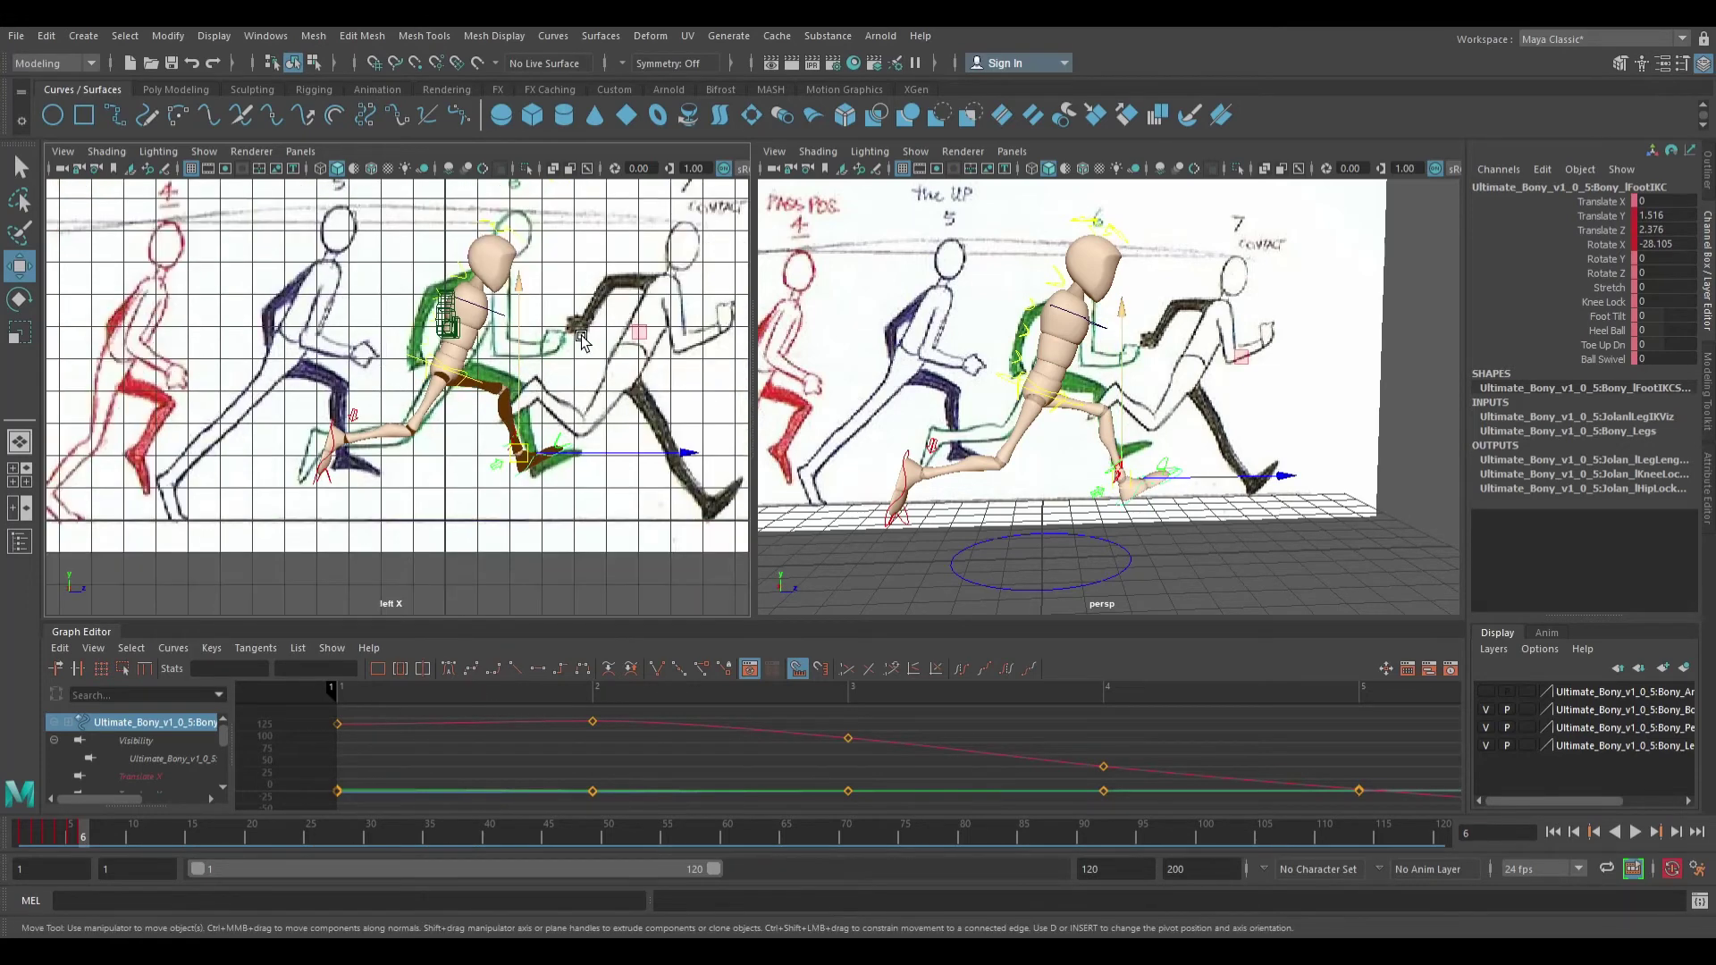
pyautogui.click(497, 380)
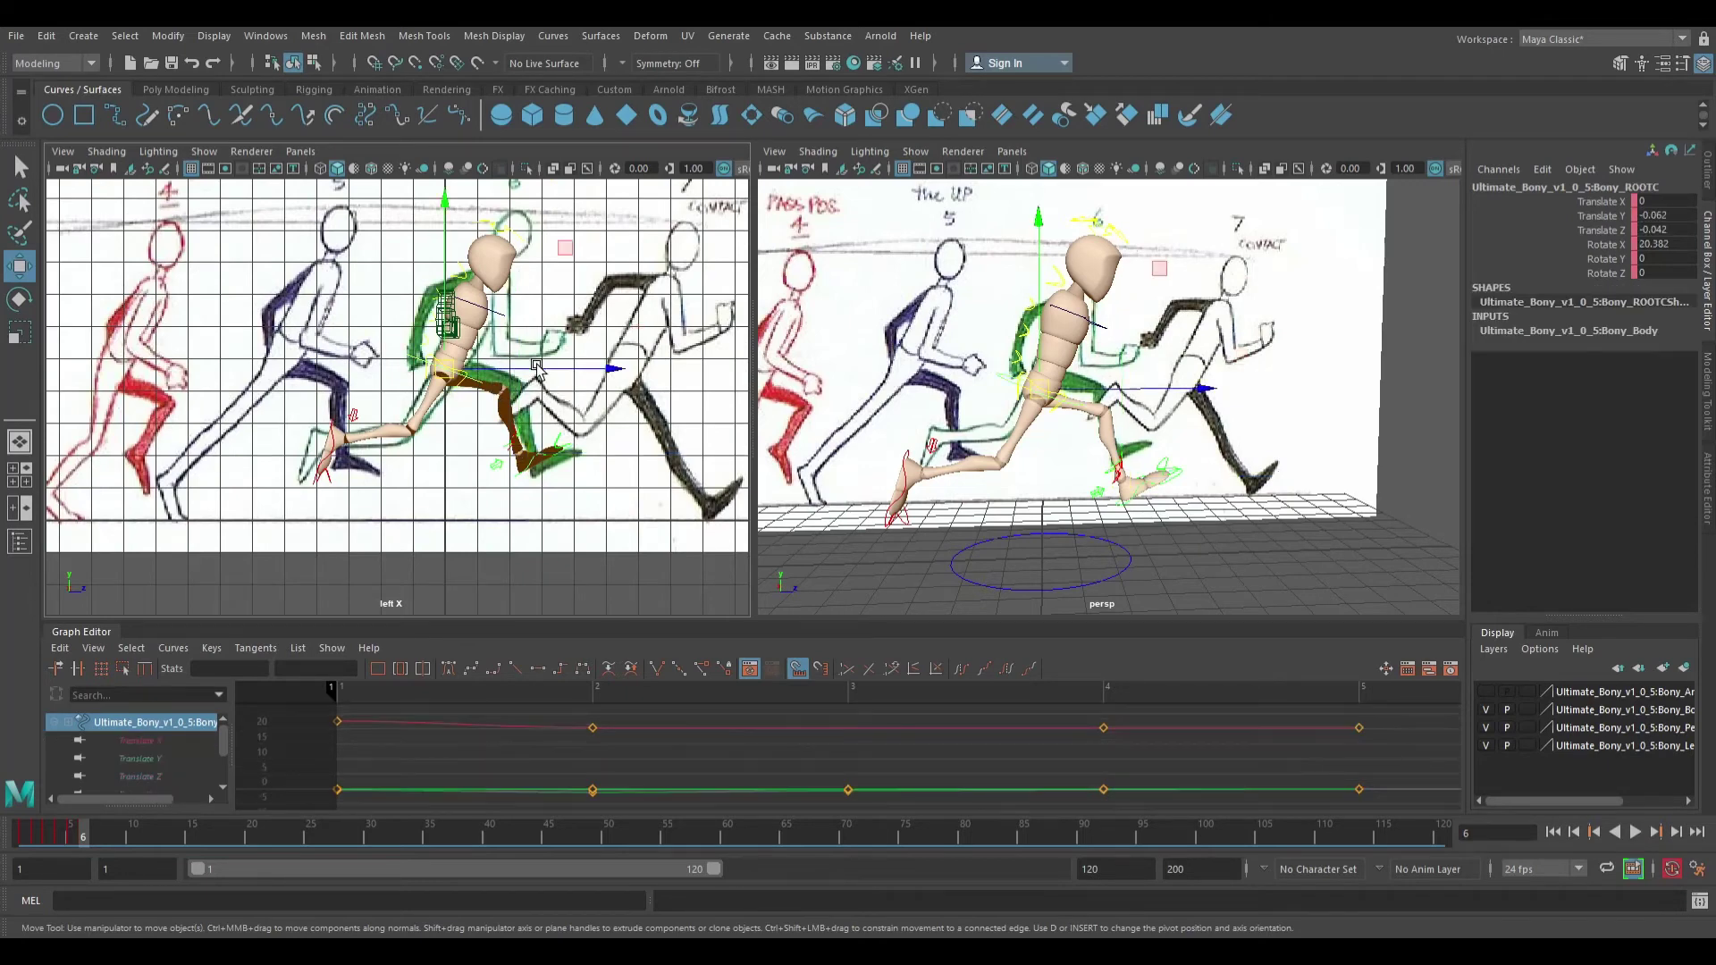
pyautogui.press('e')
pyautogui.moveTo(567, 260); pyautogui.dragTo(569, 265)
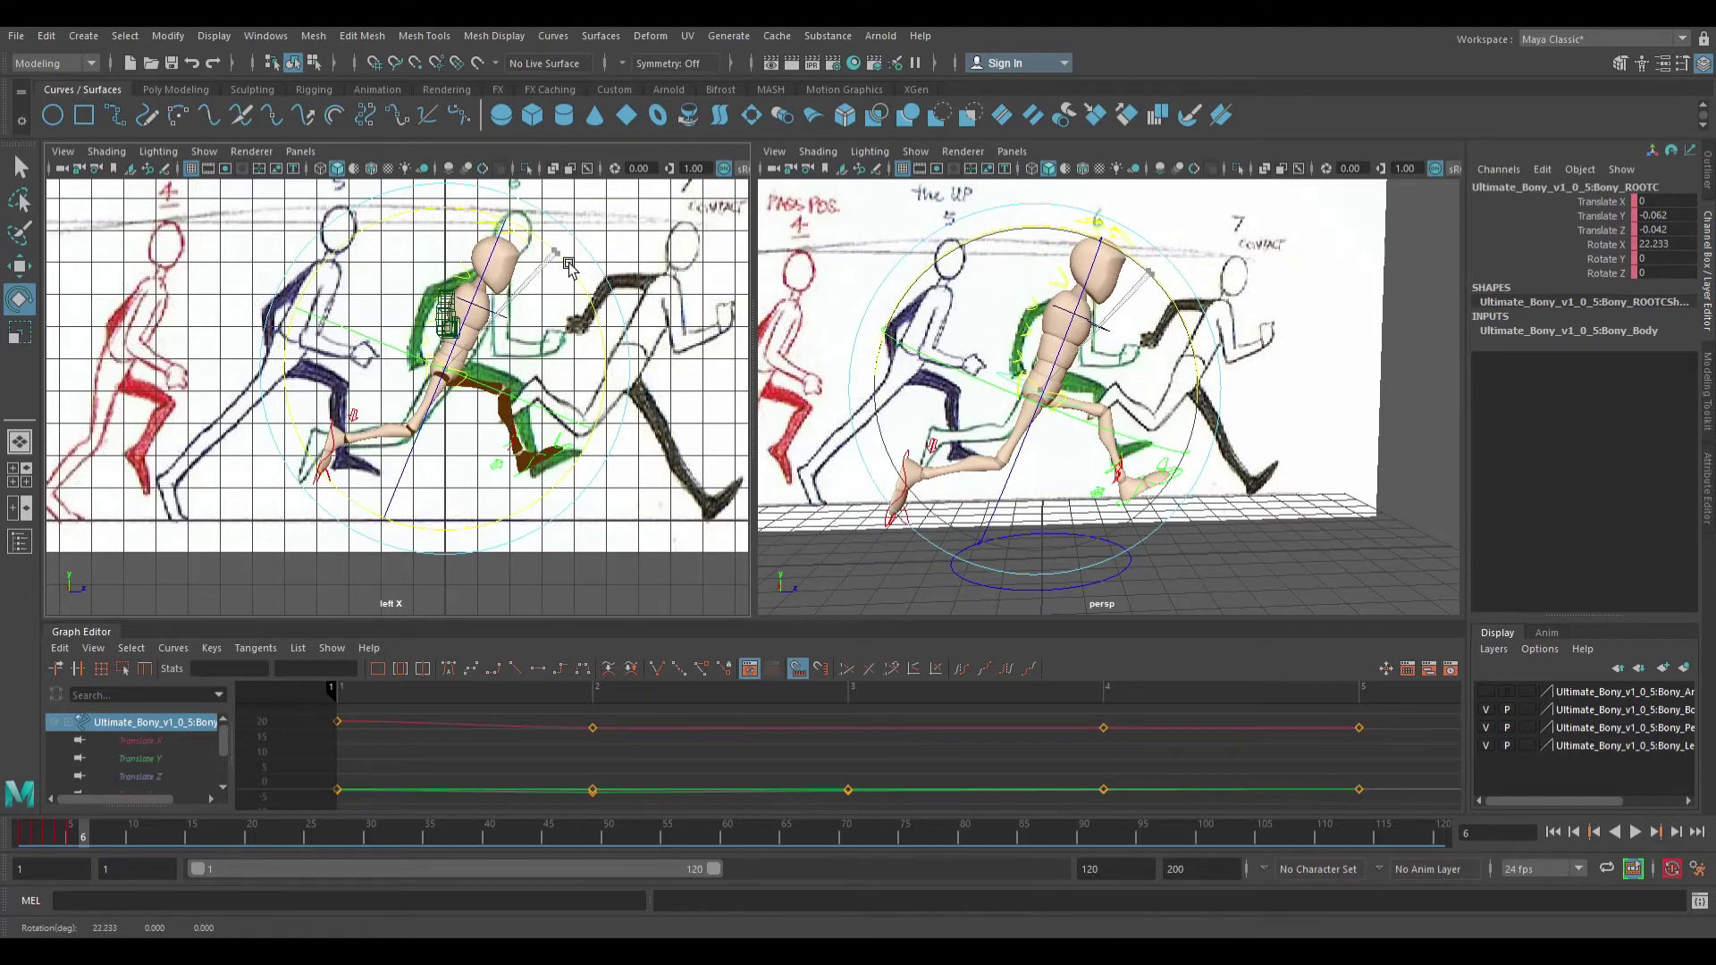
pyautogui.press('s')
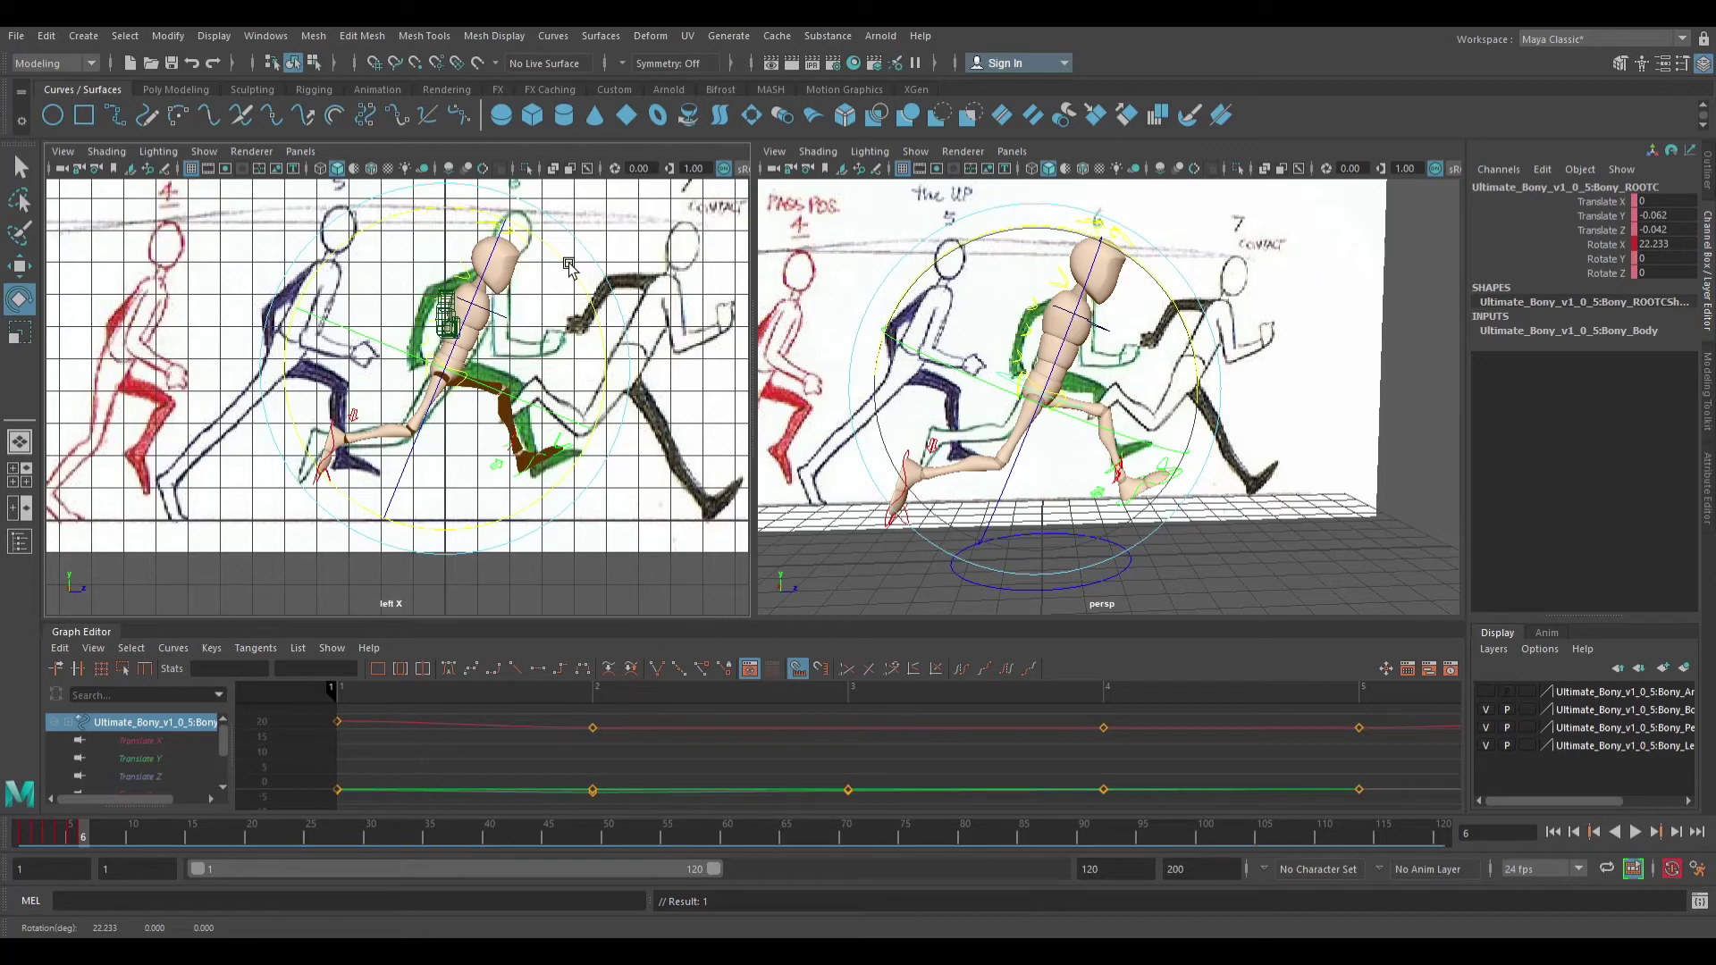
pyautogui.scroll(-1, 546, 300)
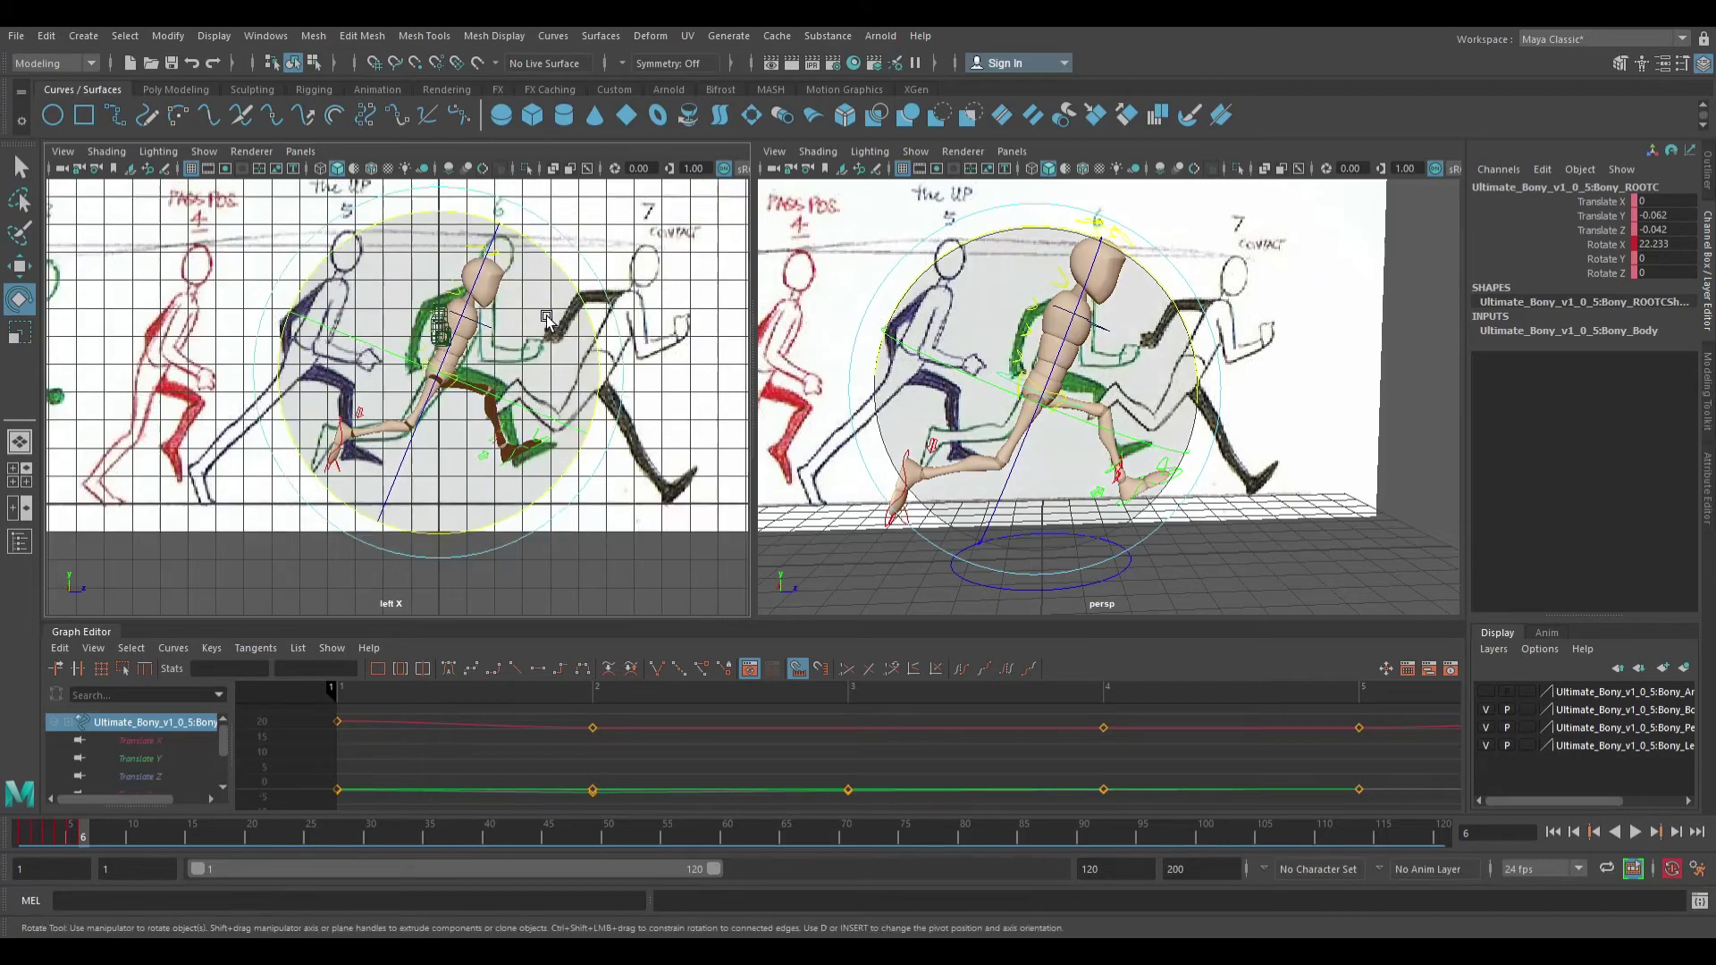
pyautogui.keyDown('alt'); pyautogui.moveTo(375, 388); pyautogui.dragTo(807, 378, button='middle'); pyautogui.keyUp('alt')
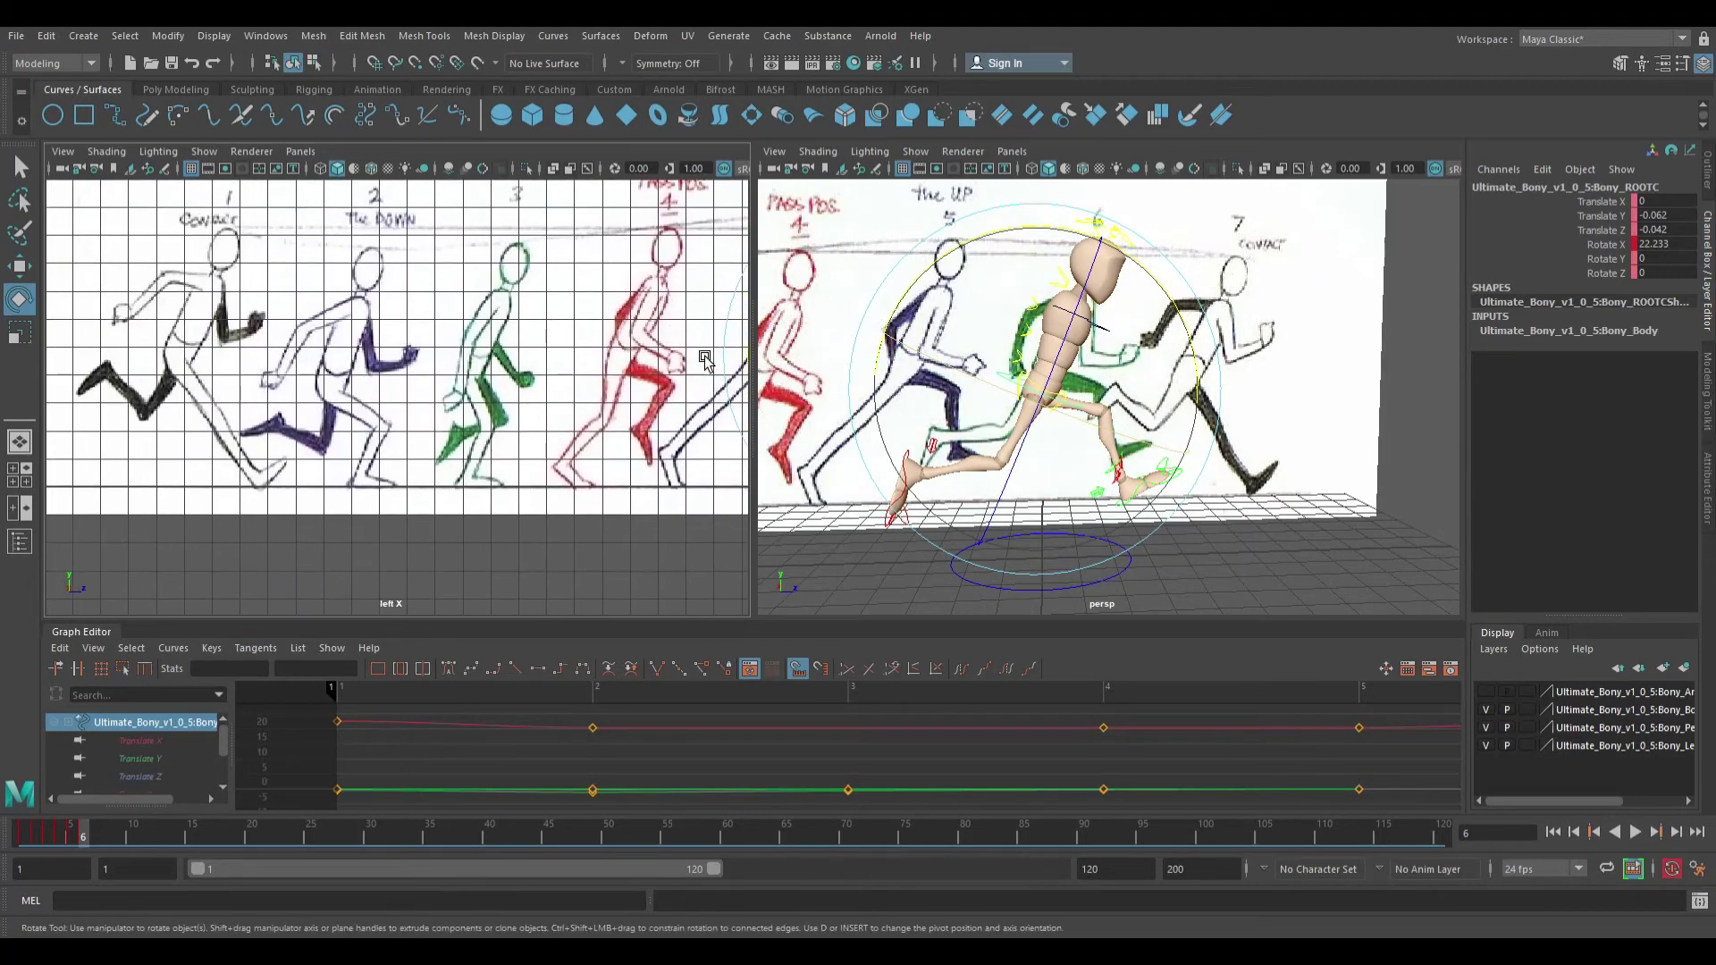
pyautogui.keyDown('alt'); pyautogui.moveTo(332, 352); pyautogui.dragTo(444, 383, button='middle'); pyautogui.keyUp('alt')
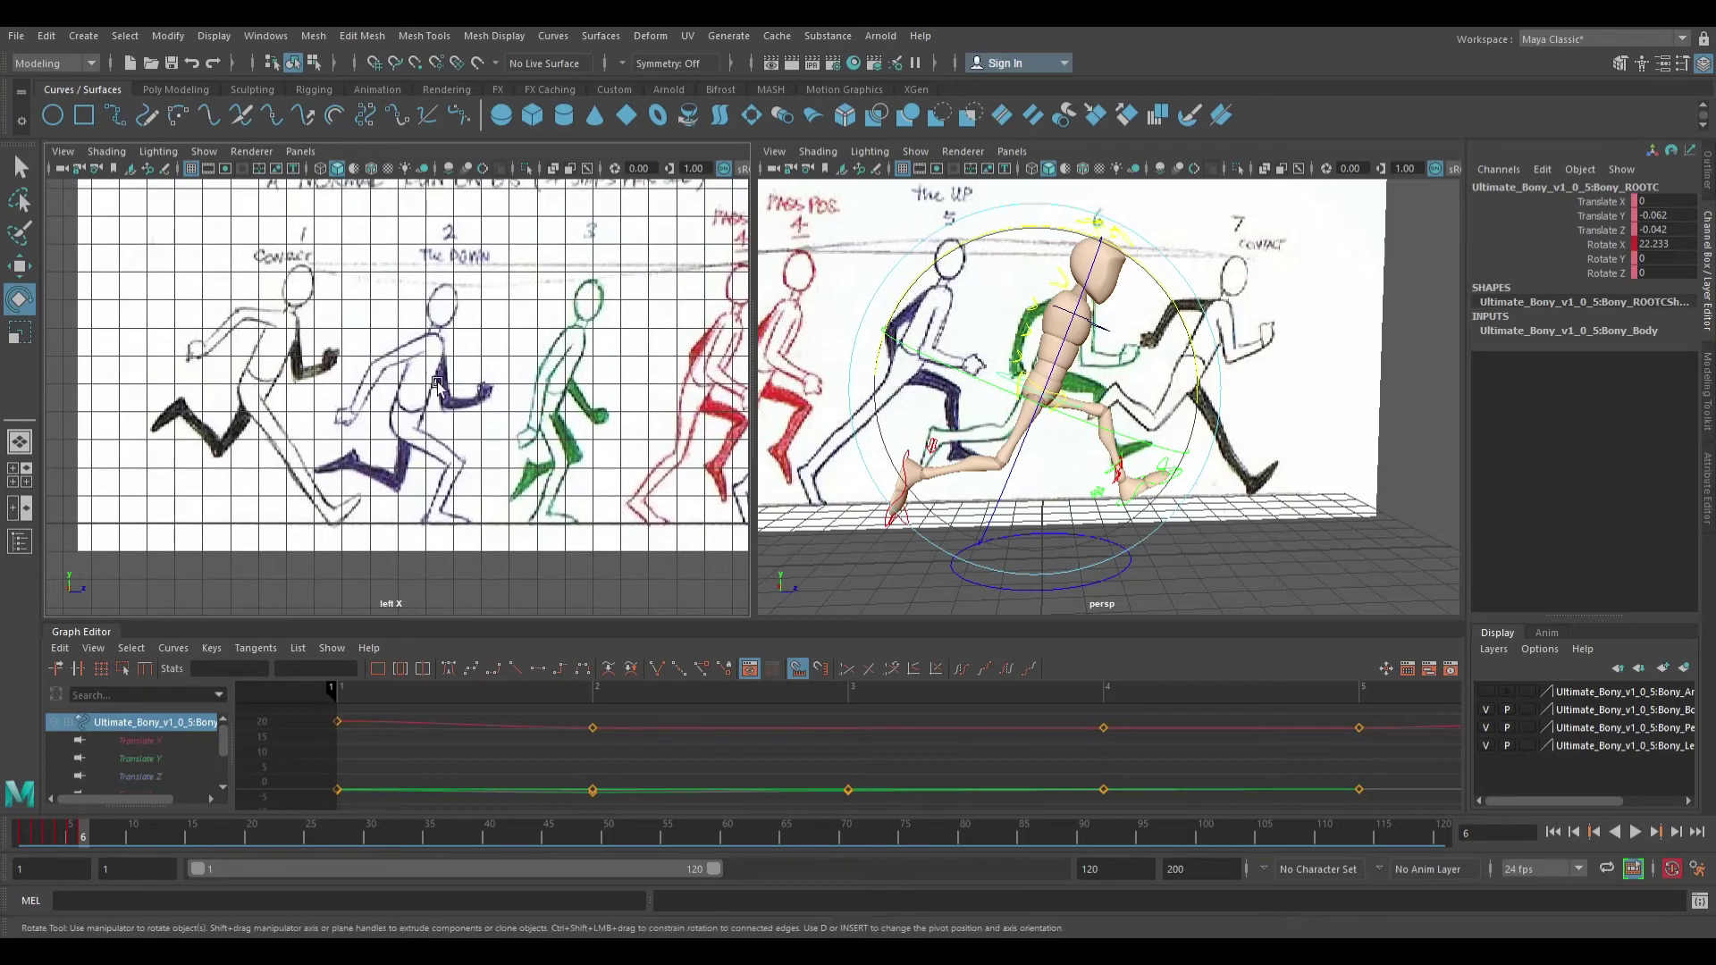
pyautogui.keyDown('alt'); pyautogui.moveTo(624, 383); pyautogui.dragTo(303, 348, button='middle'); pyautogui.keyUp('alt')
pyautogui.keyDown('alt'); pyautogui.moveTo(715, 313); pyautogui.dragTo(518, 291, button='middle'); pyautogui.keyUp('alt')
pyautogui.moveTo(551, 292); pyautogui.dragTo(558, 278)
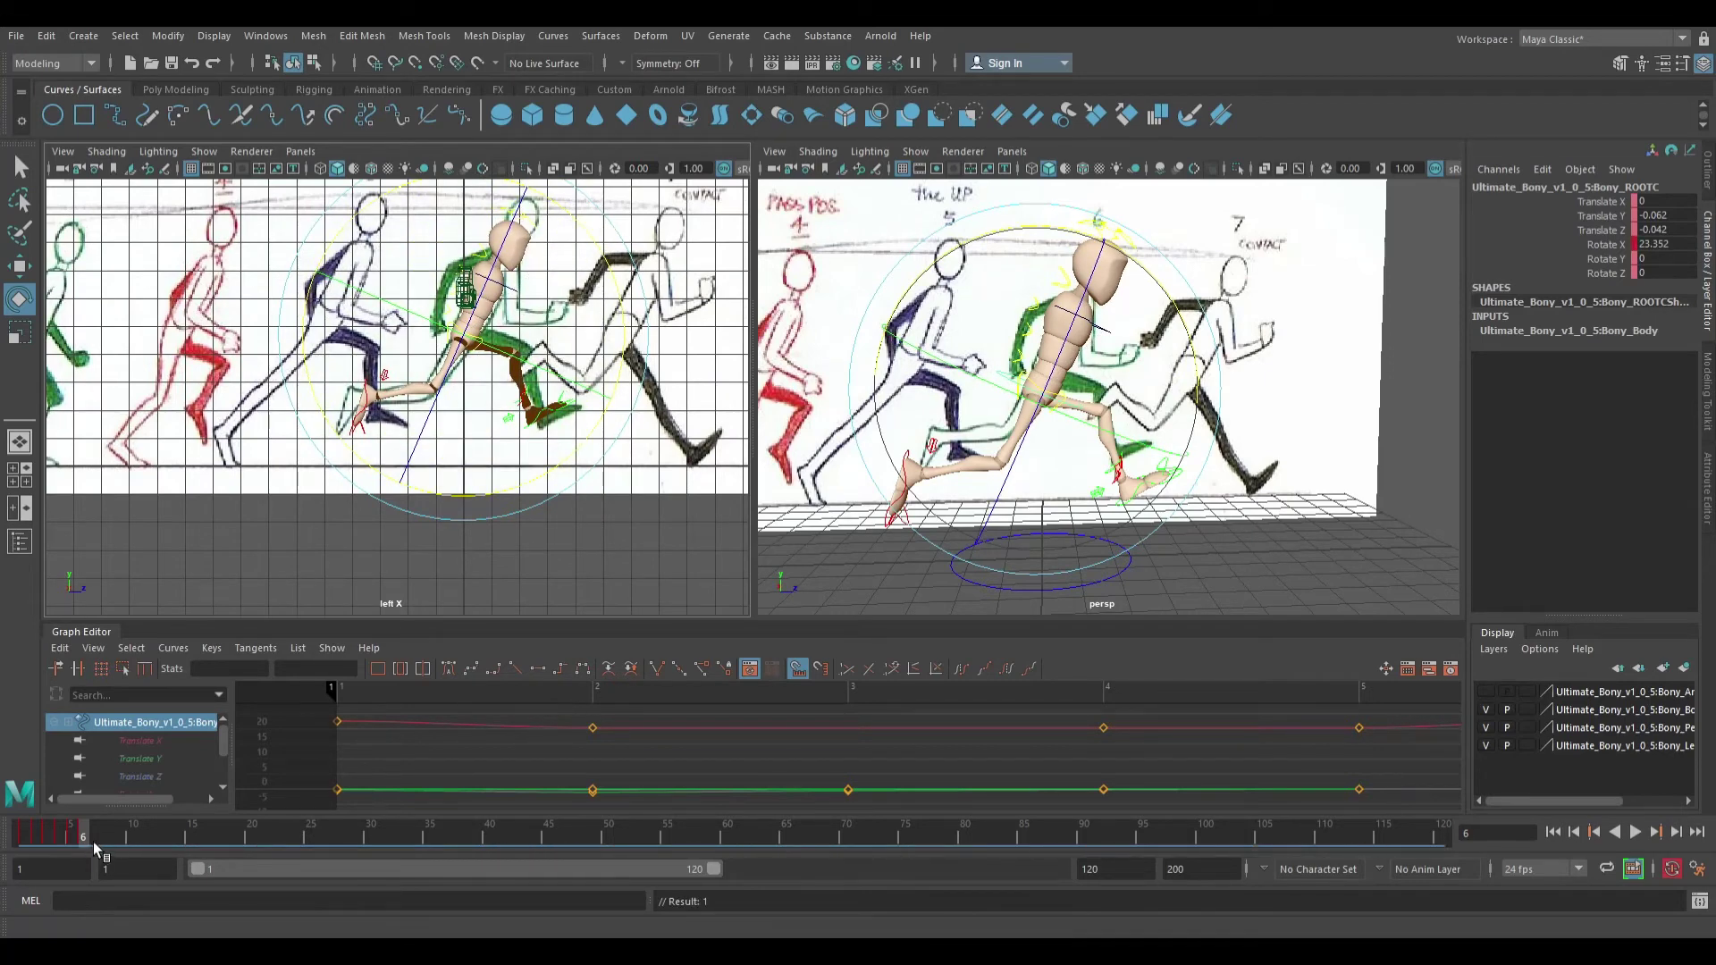
# Select all body controls except the ground circle, key them at frame 6, and advance to frame 7
pyautogui.moveTo(88, 840)
pyautogui.mouseDown()
pyautogui.moveTo(16, 833)
pyautogui.moveTo(125, 827)
pyautogui.moveTo(99, 818)
pyautogui.mouseUp()
pyautogui.click(18, 829)
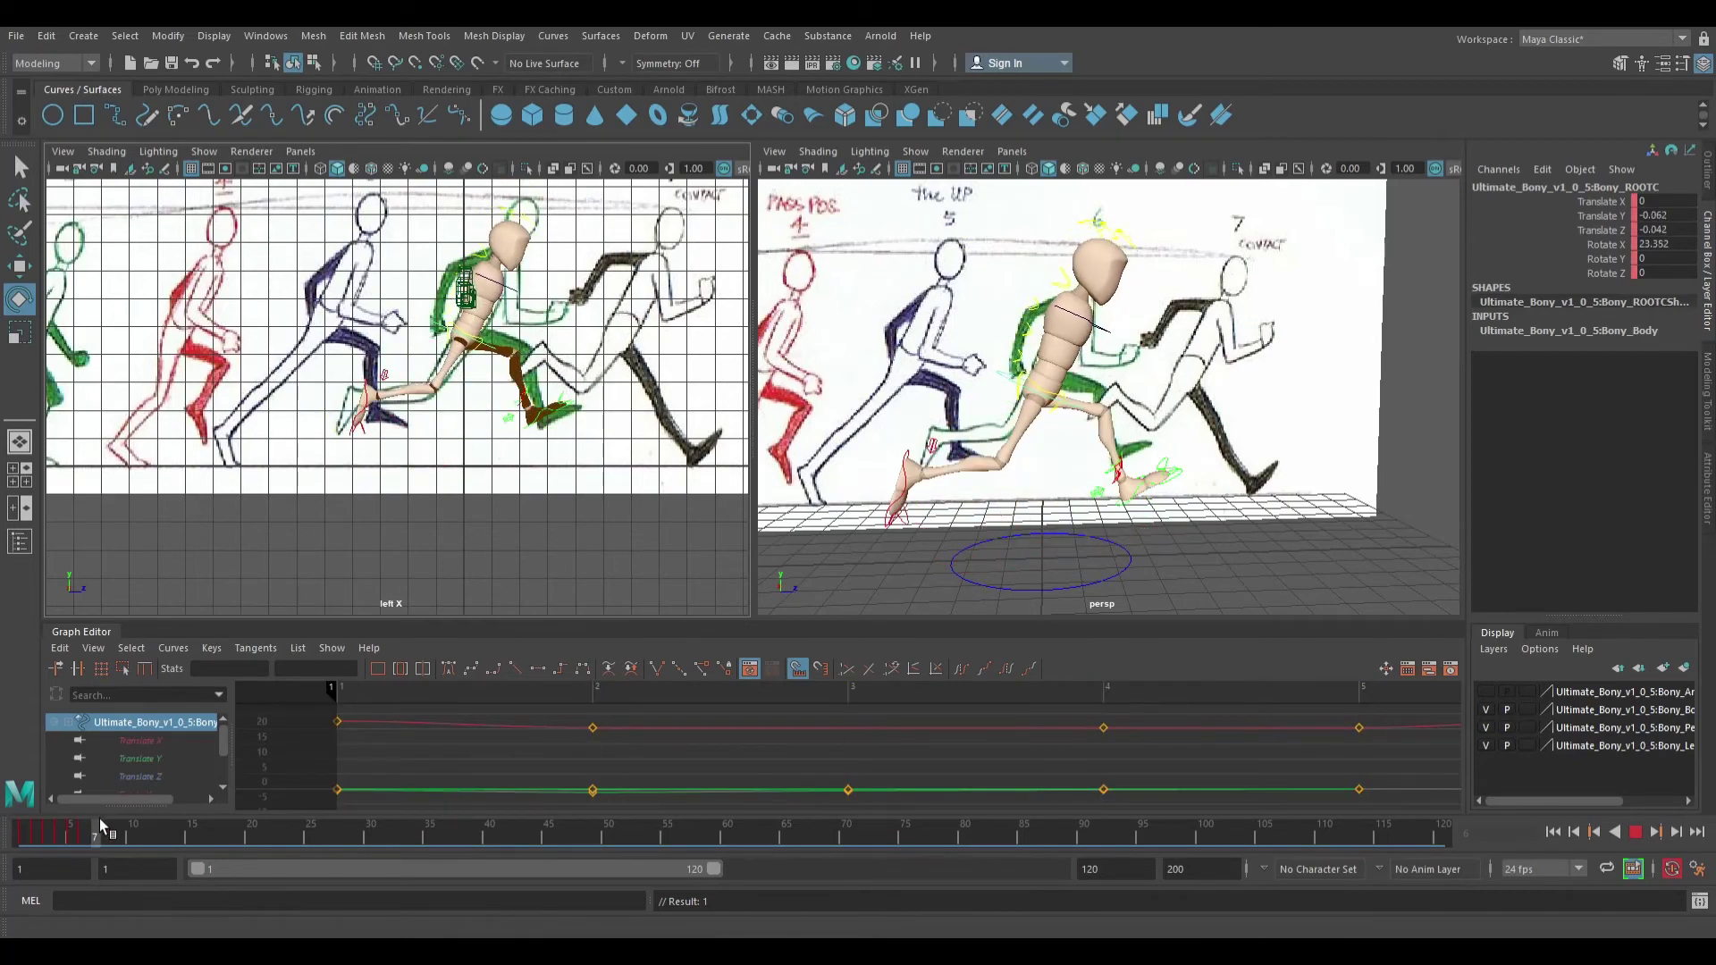
pyautogui.keyDown('alt'); pyautogui.moveTo(1135, 344); pyautogui.dragTo(946, 309); pyautogui.keyUp('alt')
pyautogui.click(907, 295)
pyautogui.moveTo(954, 205); pyautogui.dragTo(1129, 534)
pyautogui.press('w')
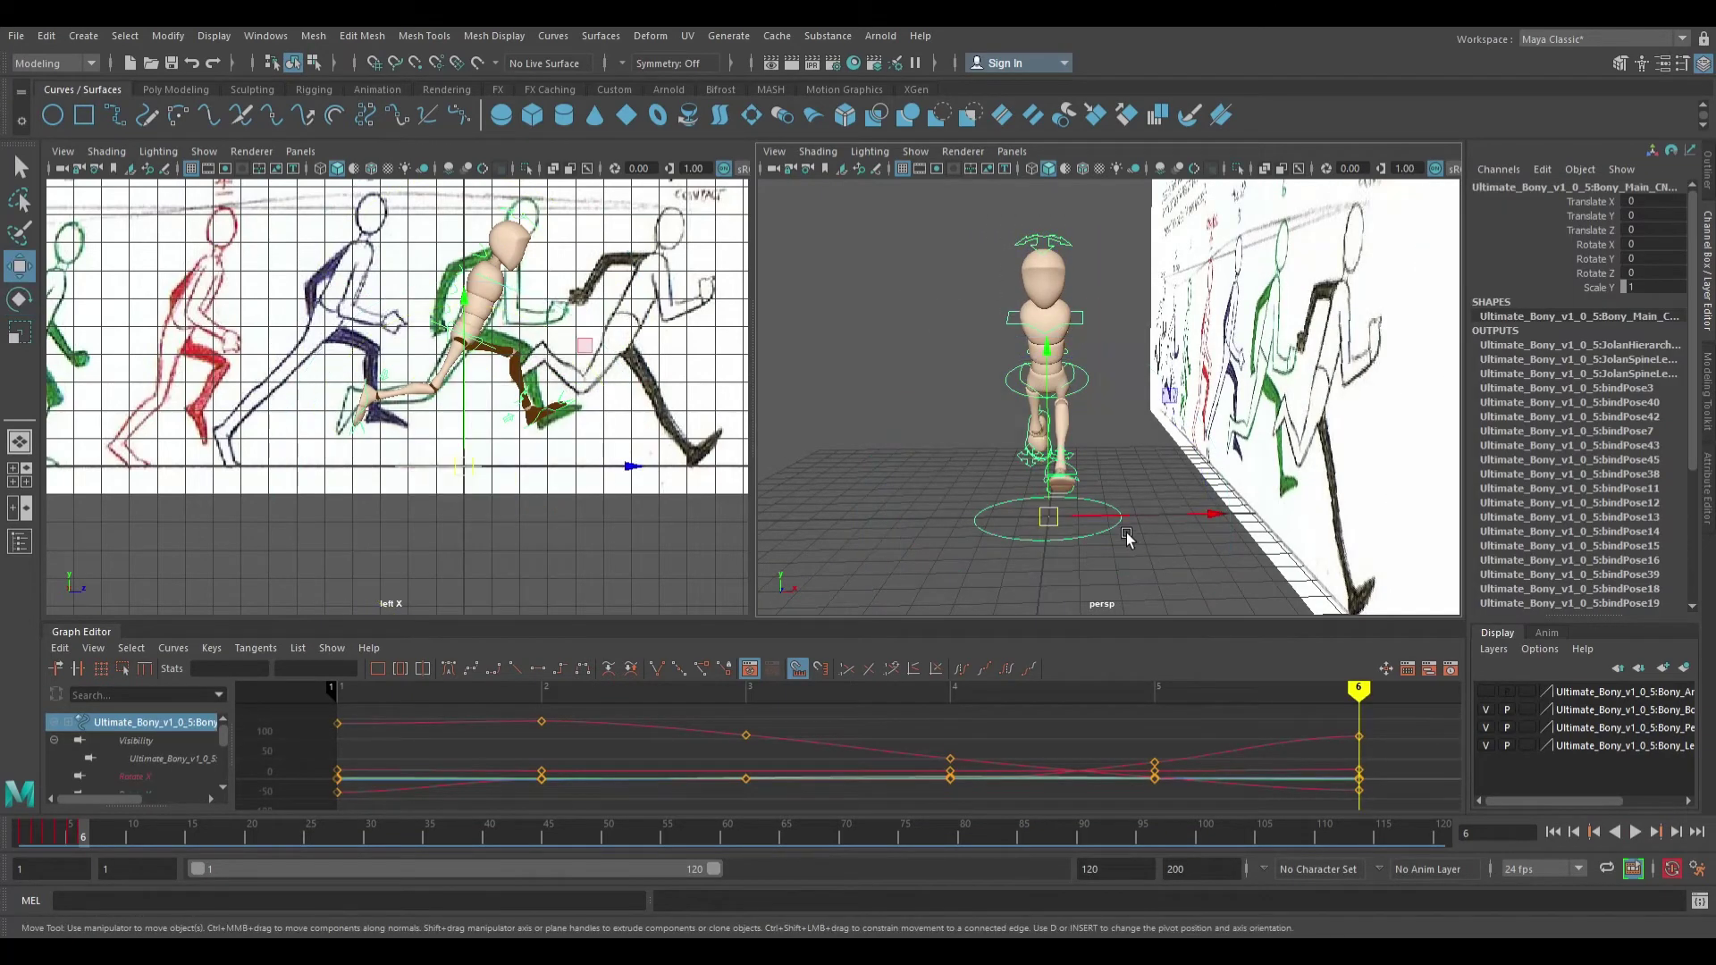
pyautogui.keyDown('shift'); pyautogui.click(1107, 539); pyautogui.keyUp('shift')
pyautogui.press('s')
pyautogui.click(98, 844)
pyautogui.keyDown('alt'); pyautogui.moveTo(984, 380); pyautogui.dragTo(1147, 379); pyautogui.keyUp('alt')
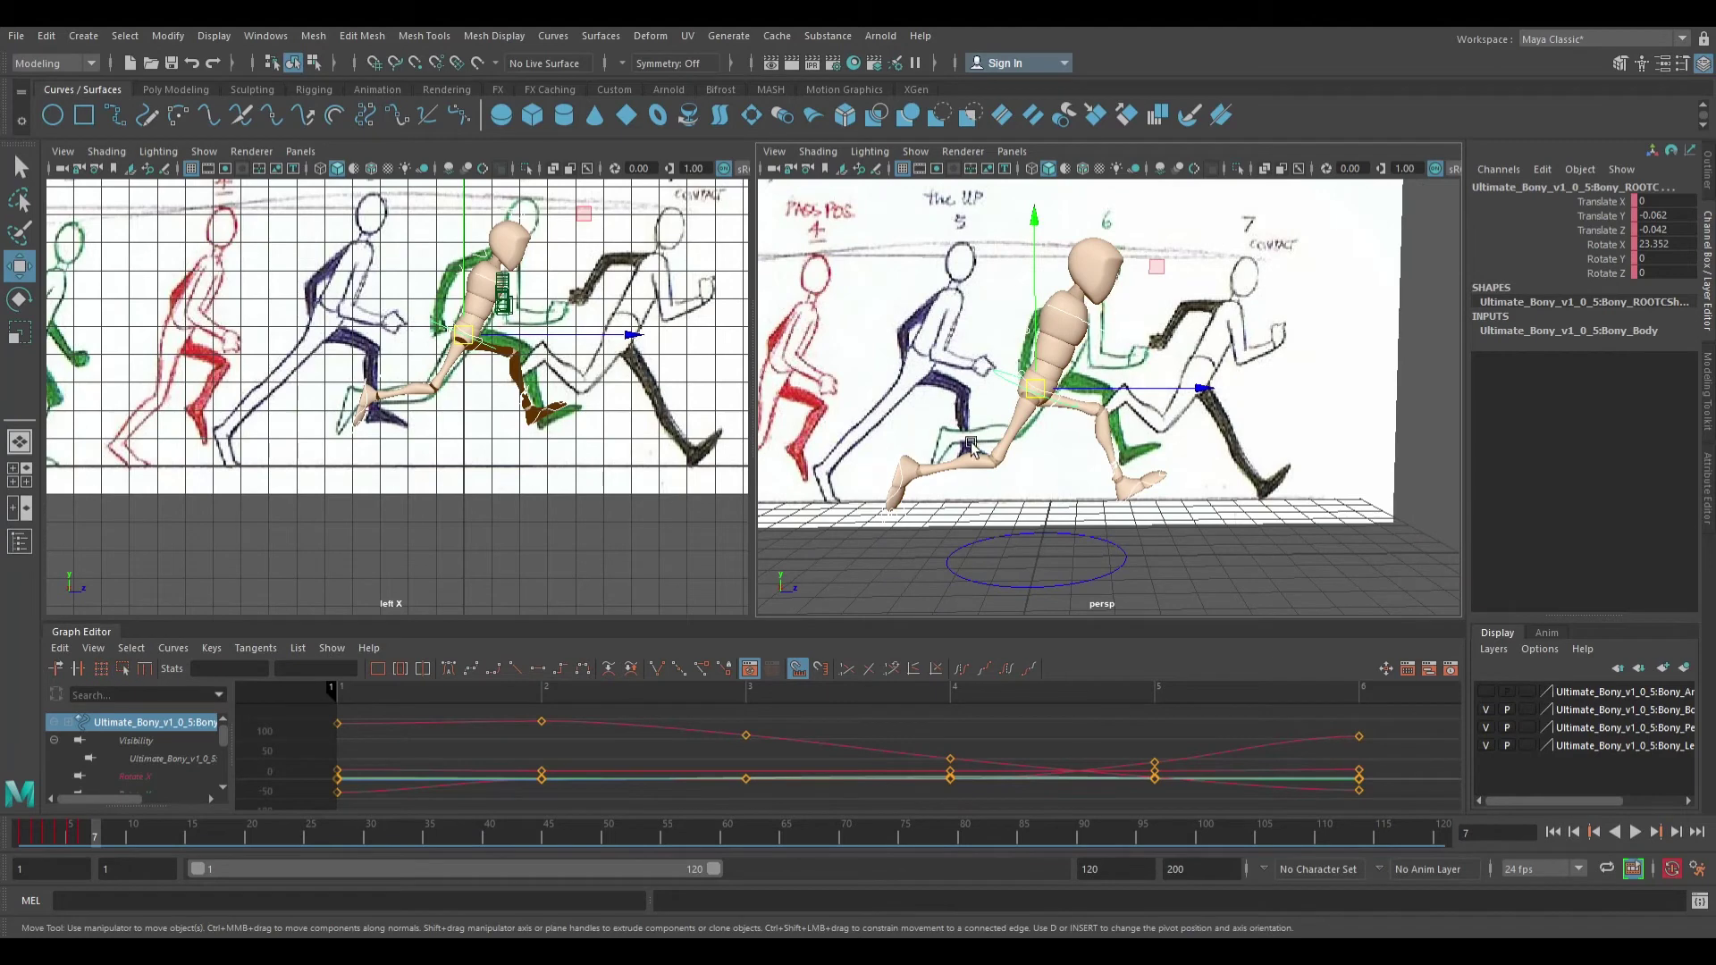
# Shift the reference image plane back to Translate Z -15.032, lining contact pose 7 up behind the character
pyautogui.click(1260, 341)
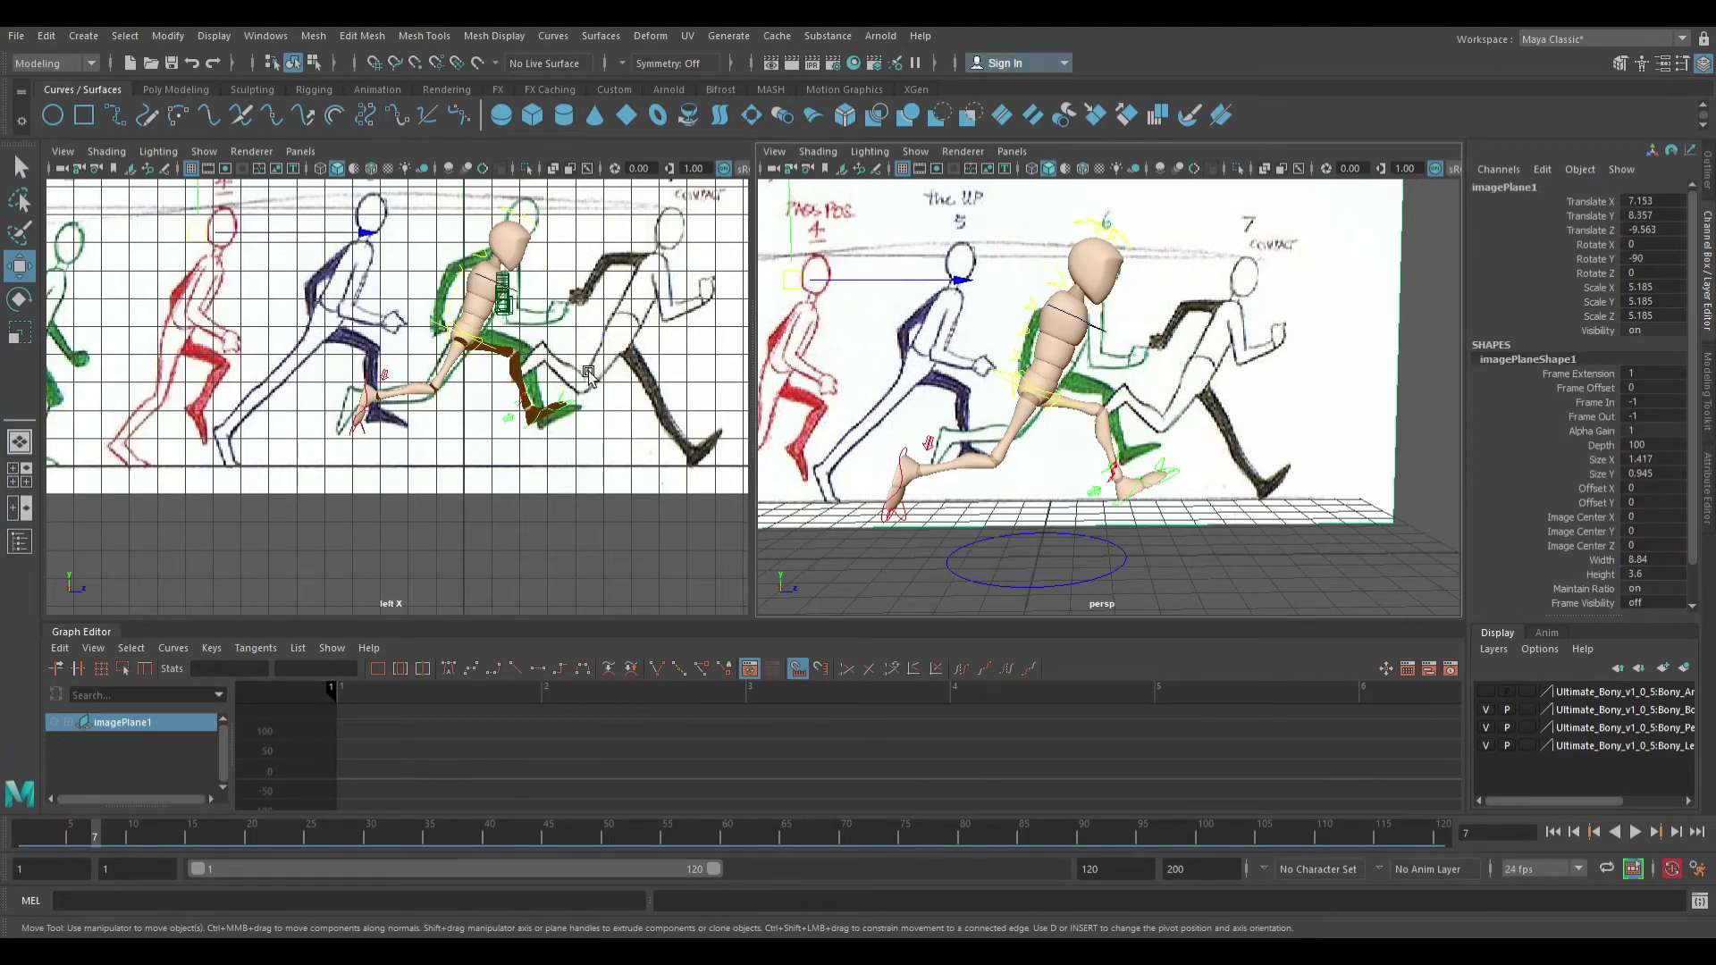
pyautogui.scroll(-2, 610, 357)
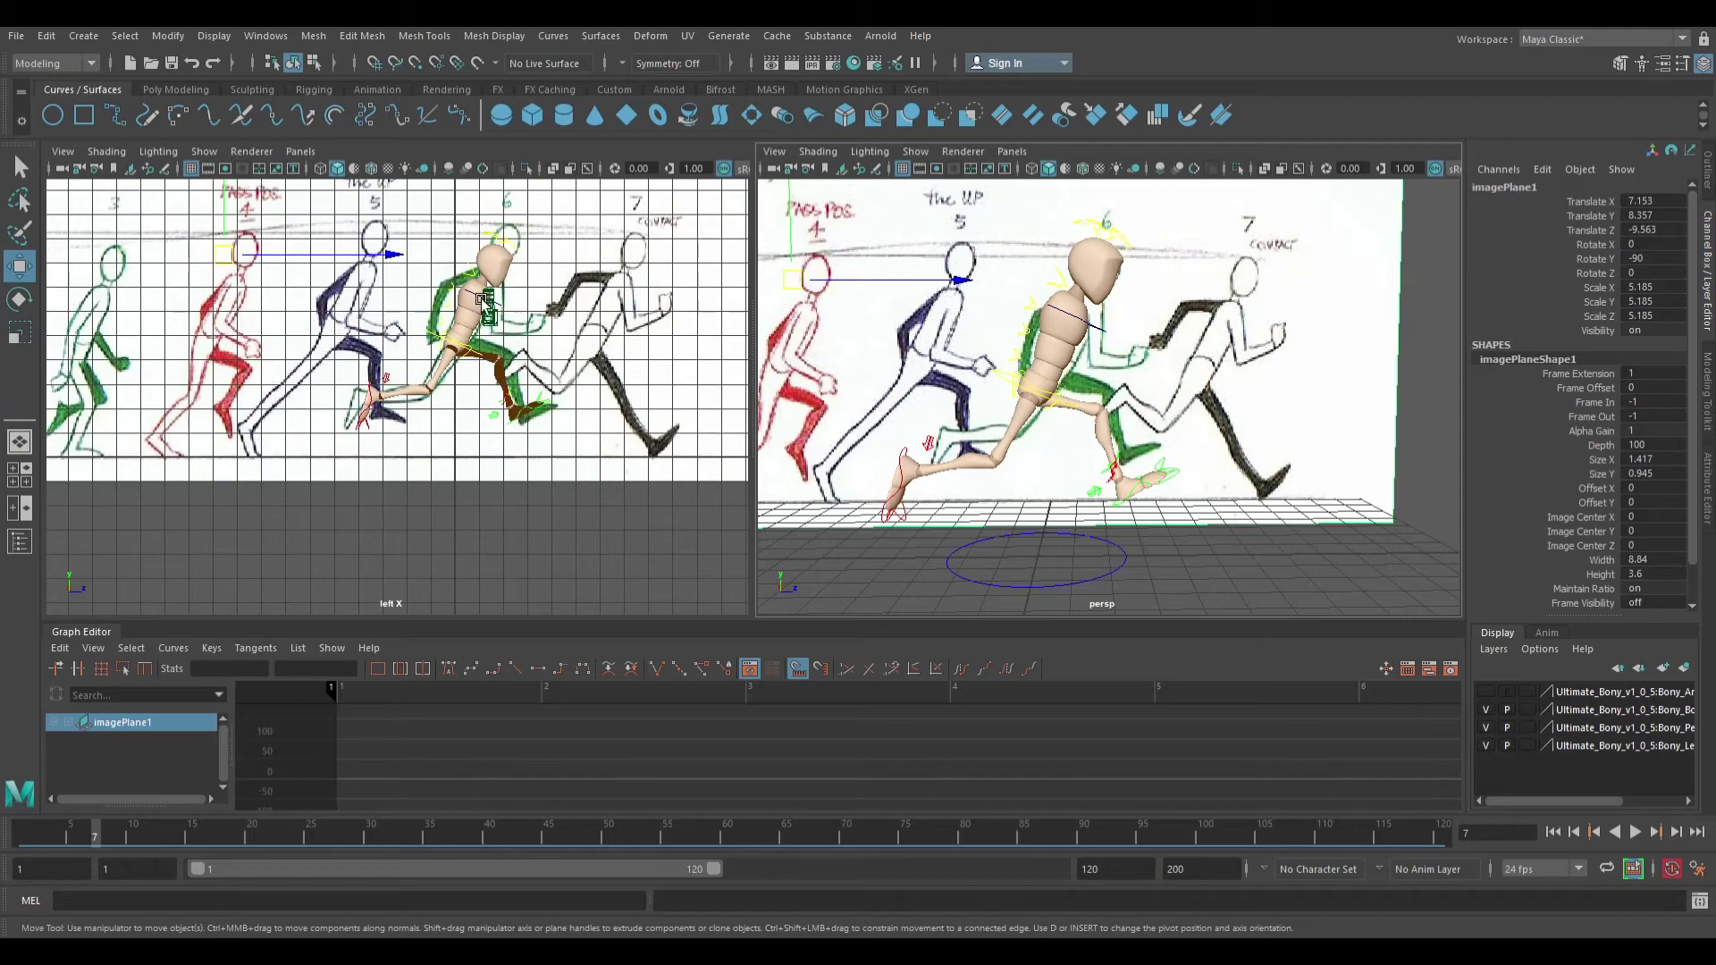
pyautogui.moveTo(401, 261); pyautogui.dragTo(274, 265)
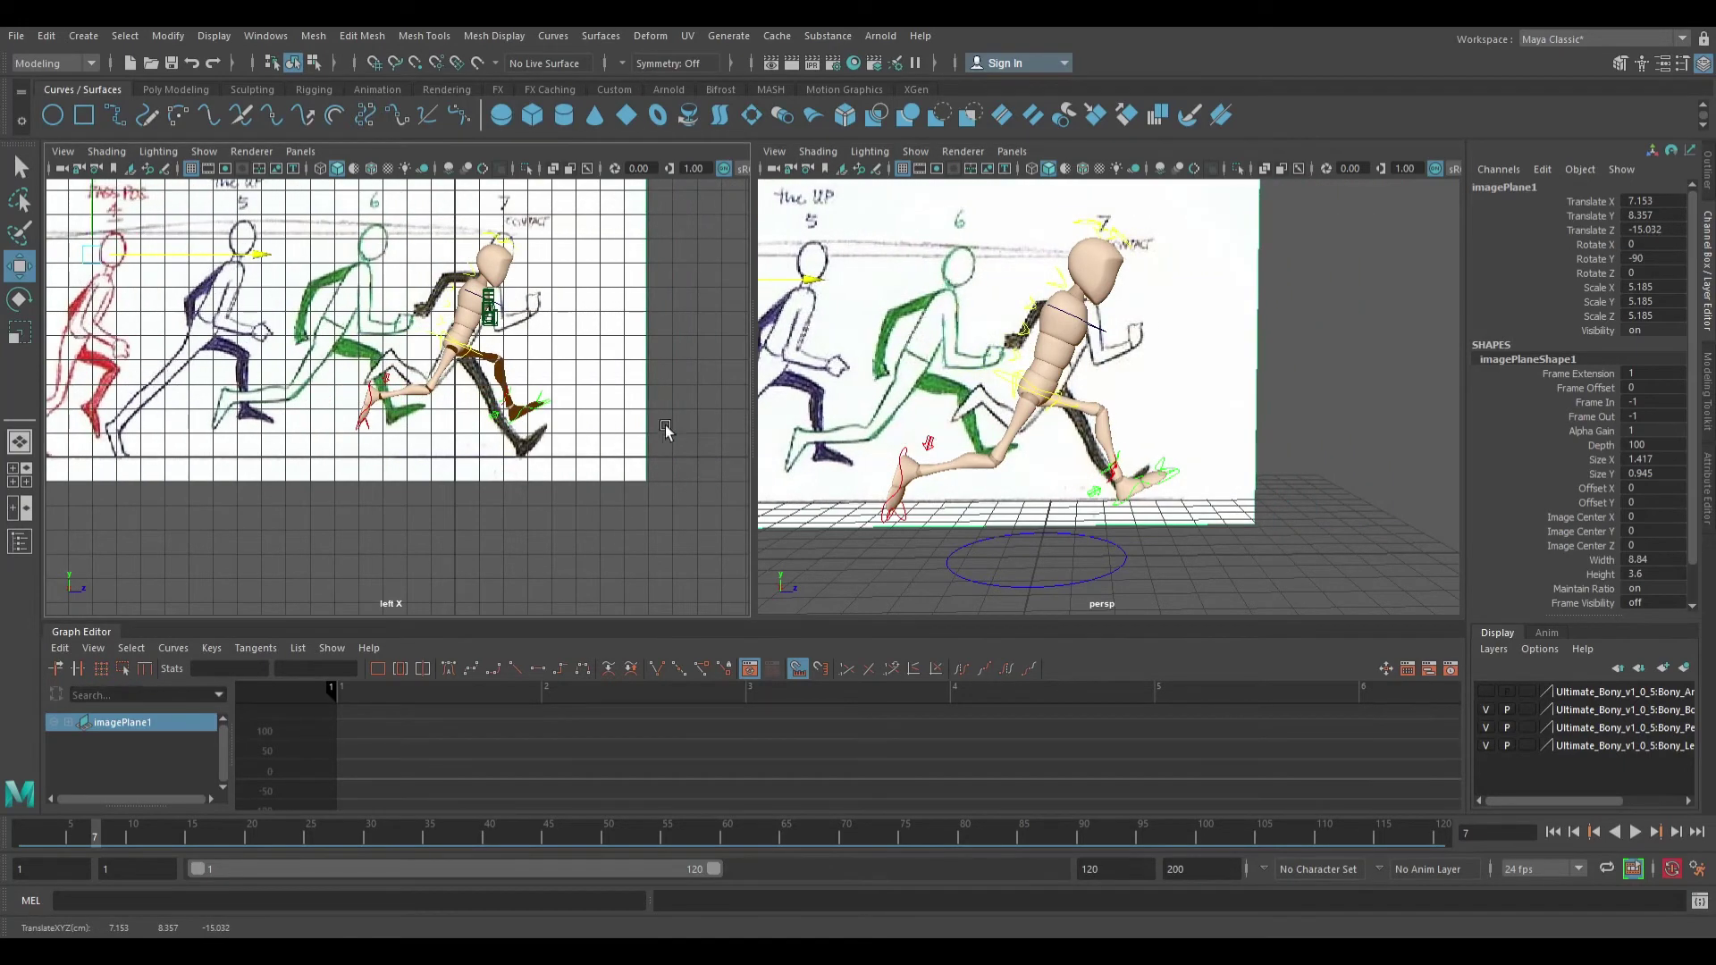
pyautogui.click(544, 416)
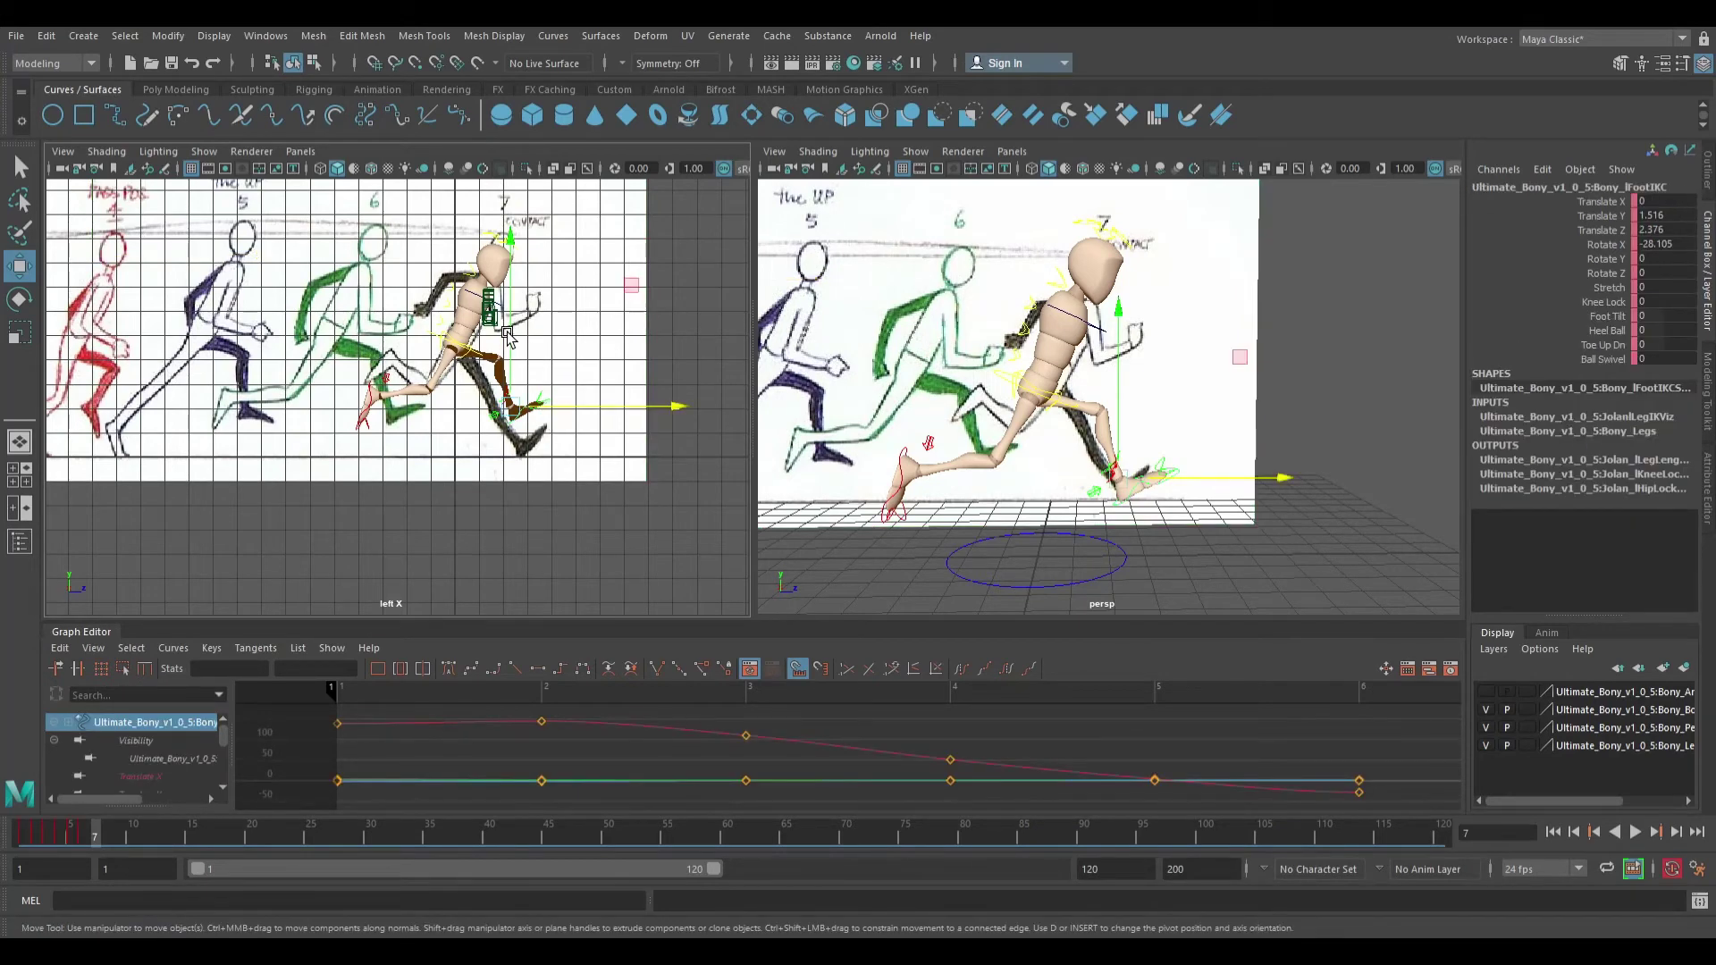
pyautogui.keyDown('alt'); pyautogui.moveTo(368, 292); pyautogui.dragTo(451, 313, button='middle'); pyautogui.keyUp('alt')
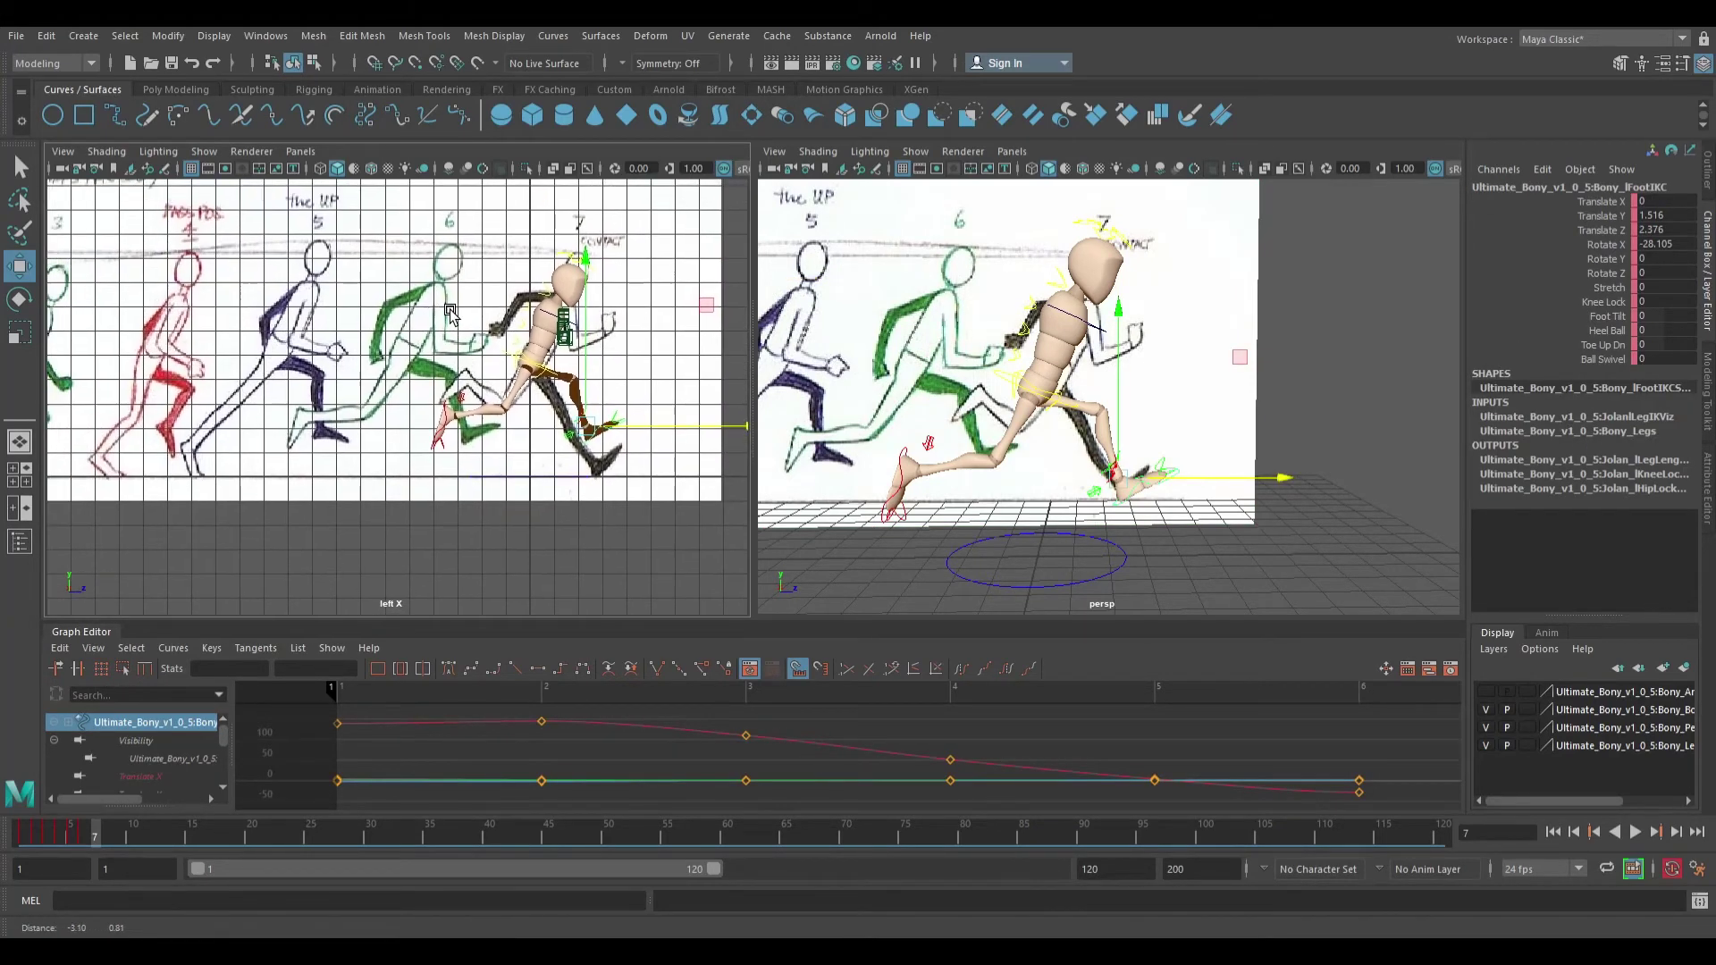
# Copy the root control's key from frame 1 and paste it at frame 7
pyautogui.click(569, 379)
pyautogui.keyDown('alt'); pyautogui.moveTo(504, 461); pyautogui.dragTo(588, 463, button='middle'); pyautogui.keyUp('alt')
pyautogui.scroll(-1, 588, 463)
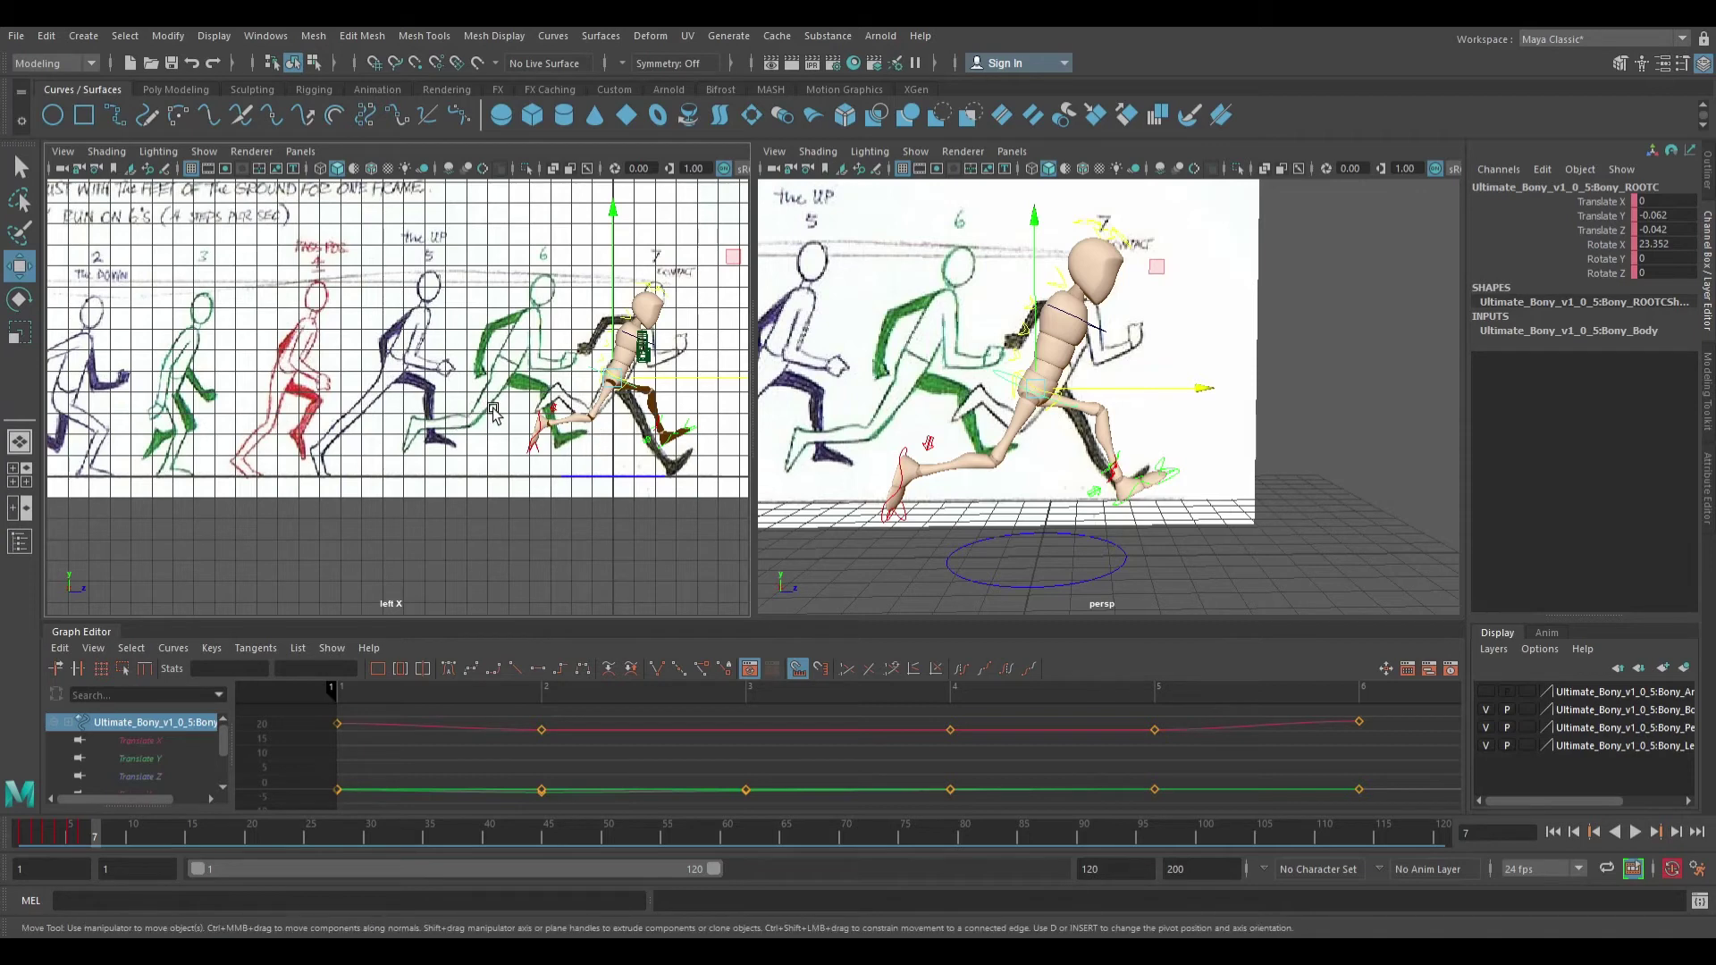
pyautogui.keyDown('alt'); pyautogui.moveTo(432, 404); pyautogui.dragTo(623, 375, button='middle'); pyautogui.keyUp('alt')
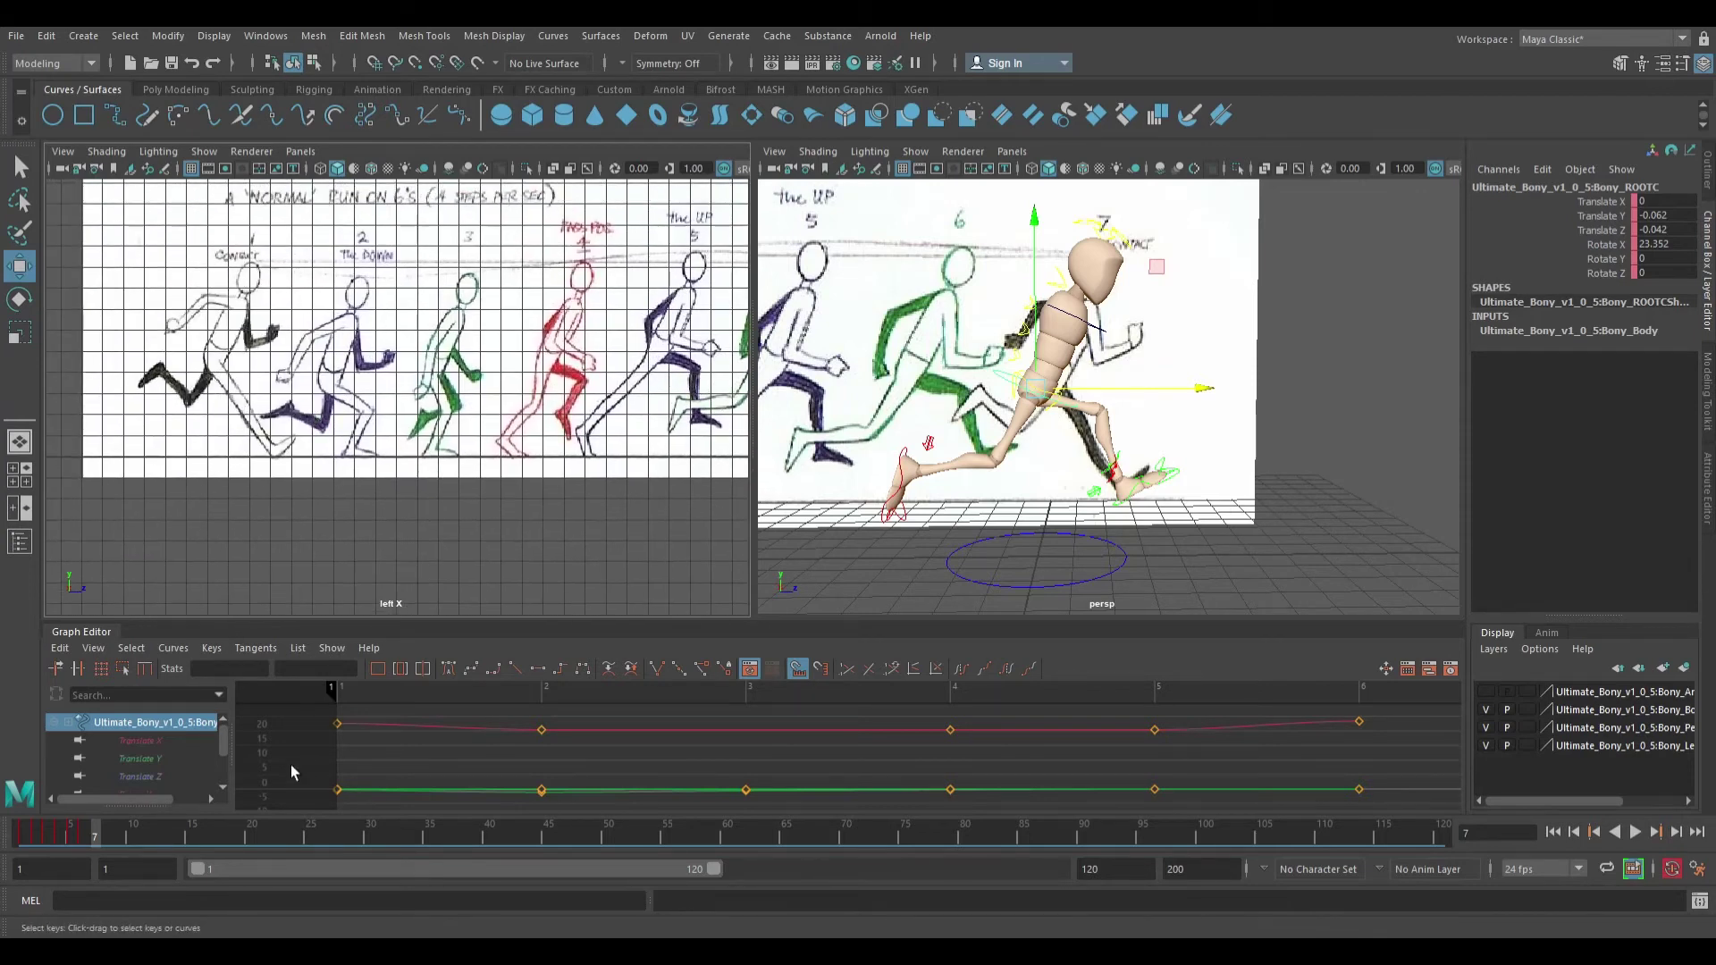
pyautogui.click(1017, 385)
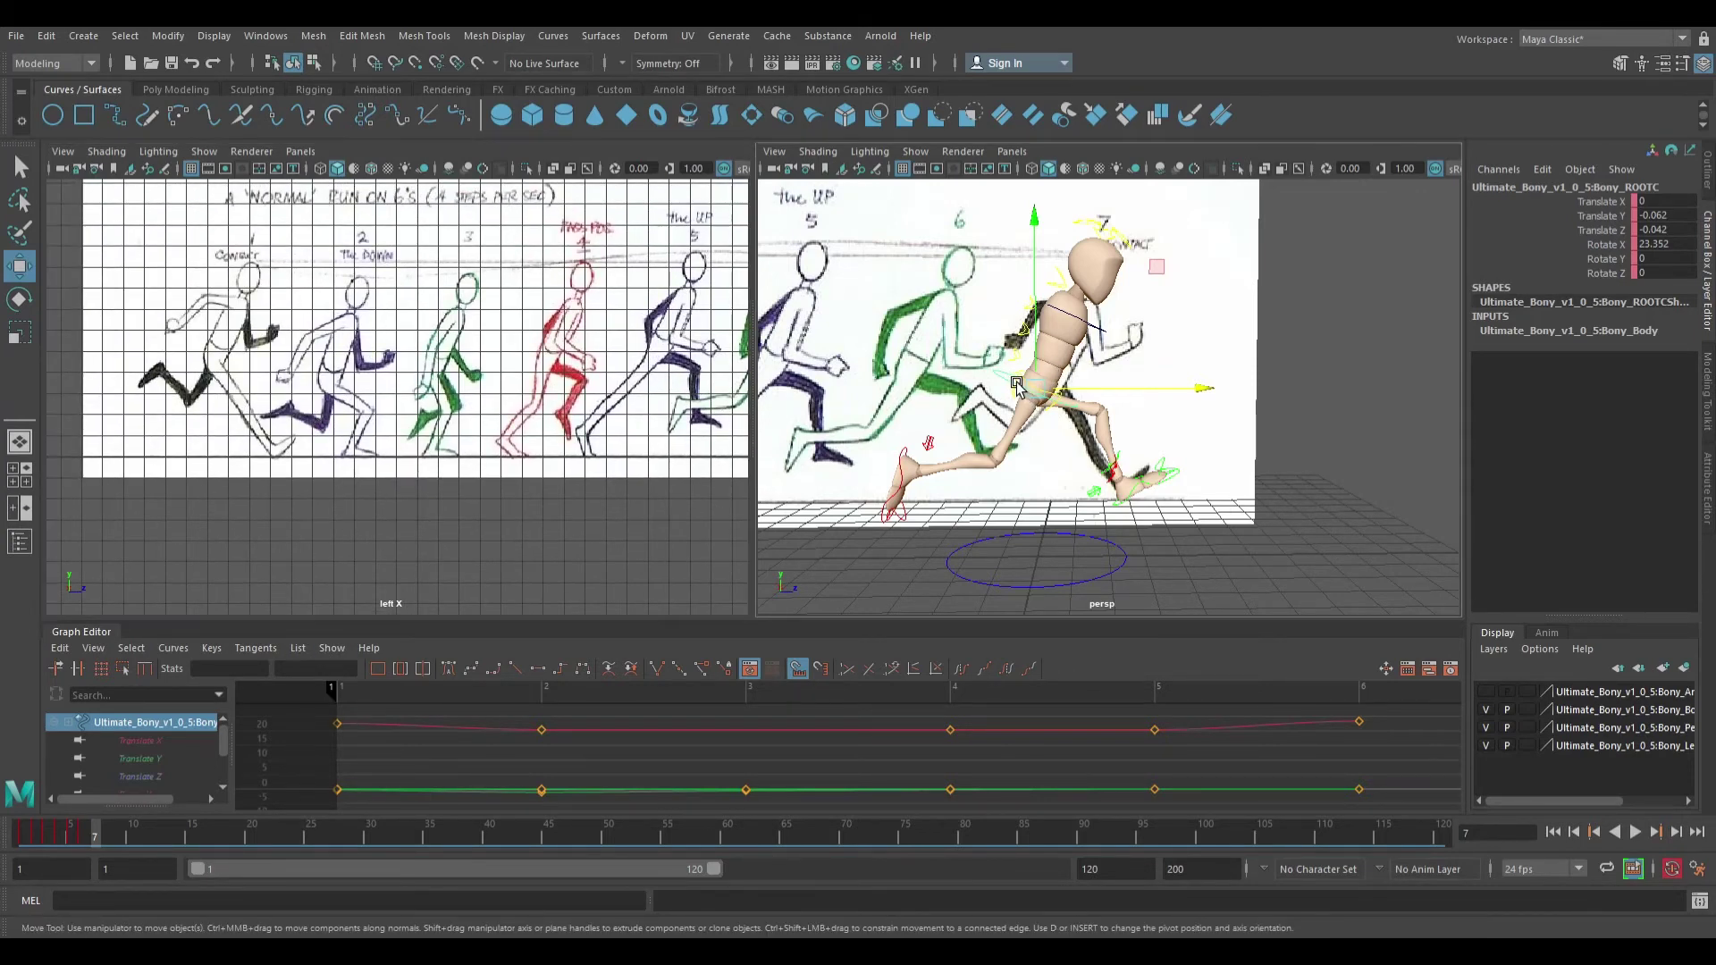
pyautogui.click(34, 835)
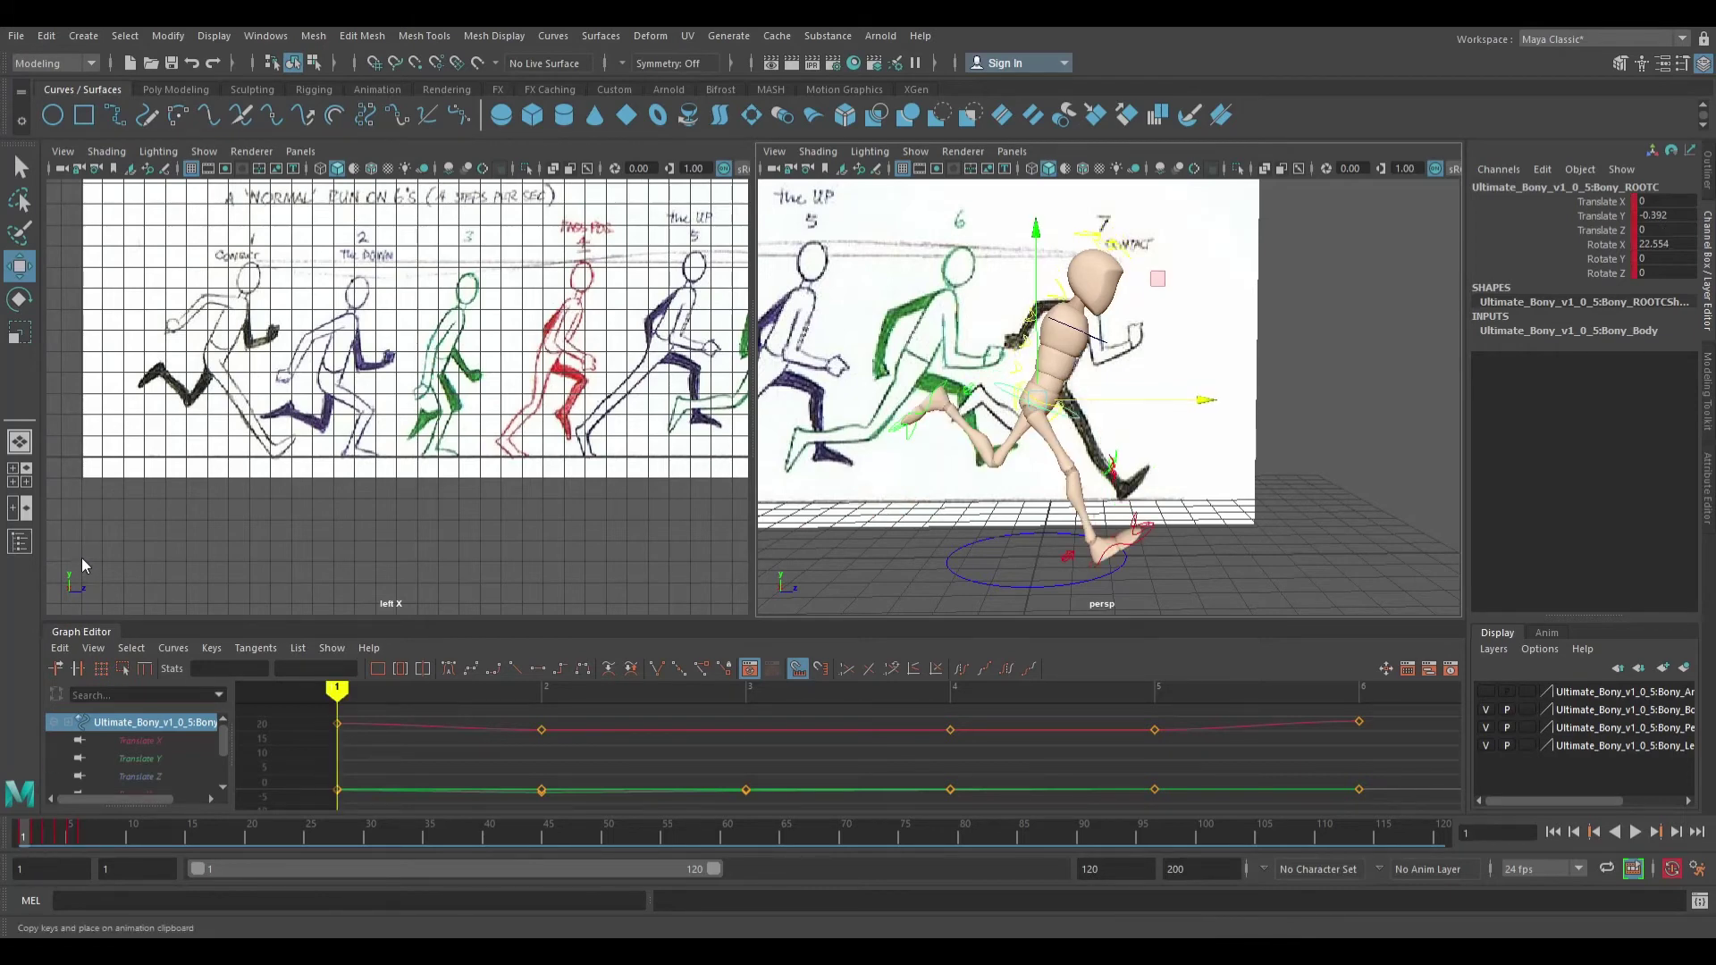
pyautogui.hotkey('ctrl', 'c')
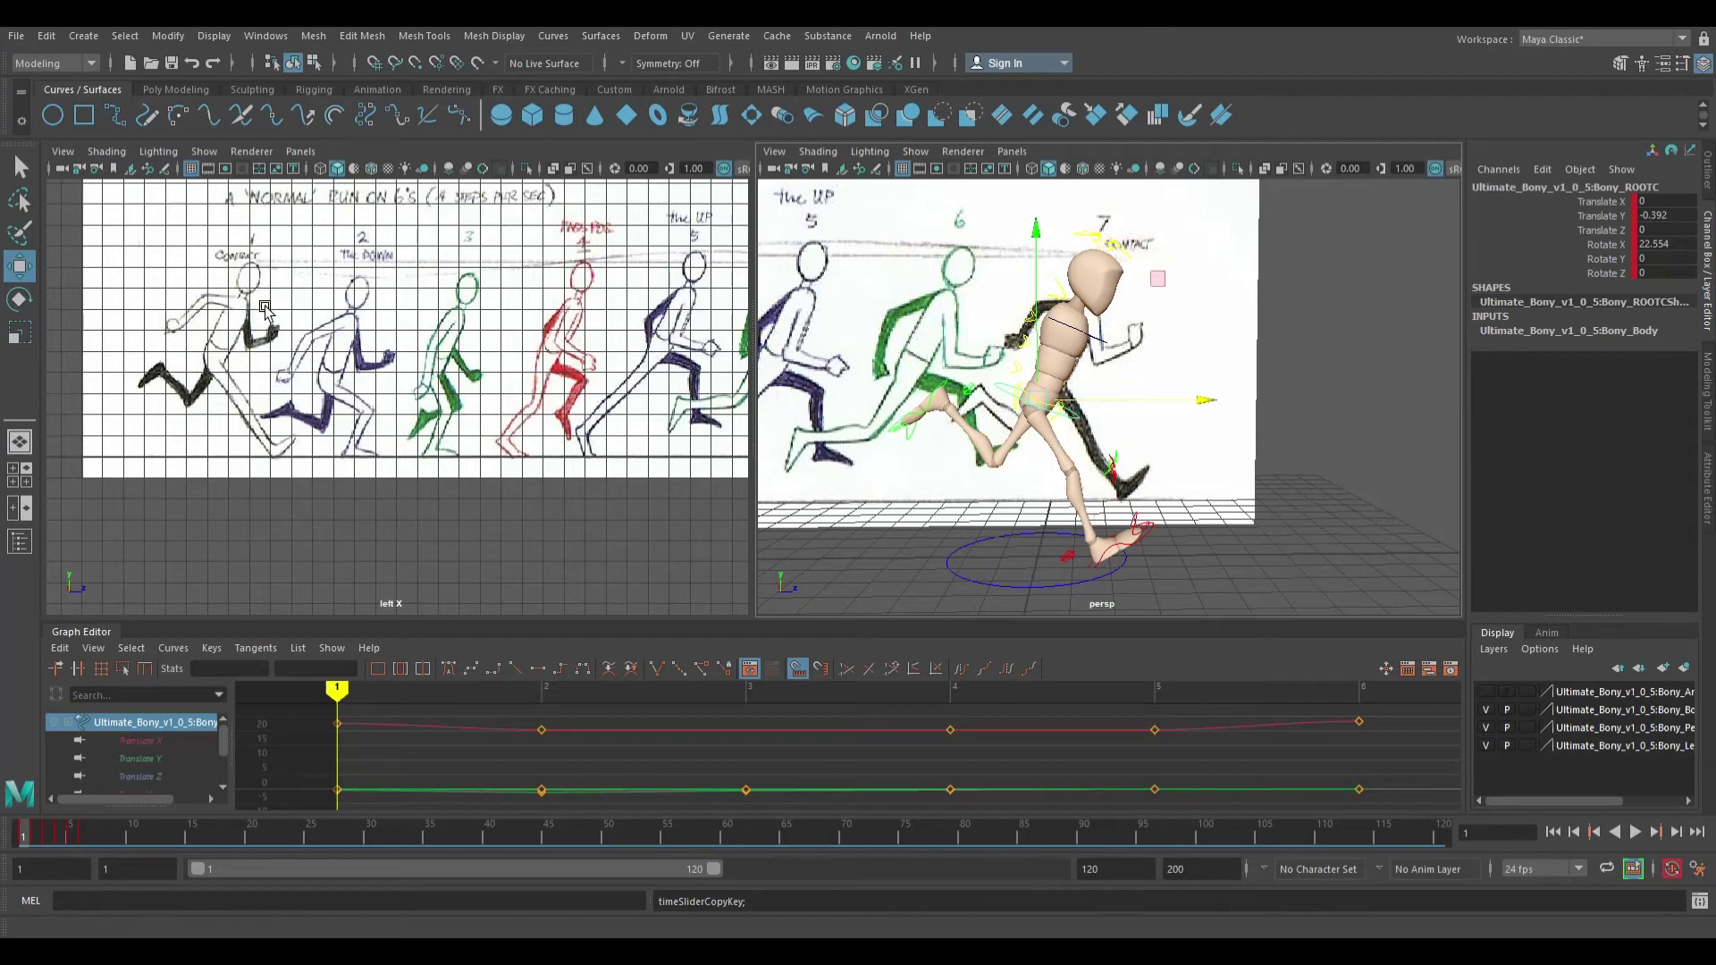
pyautogui.moveTo(79, 836); pyautogui.dragTo(102, 849)
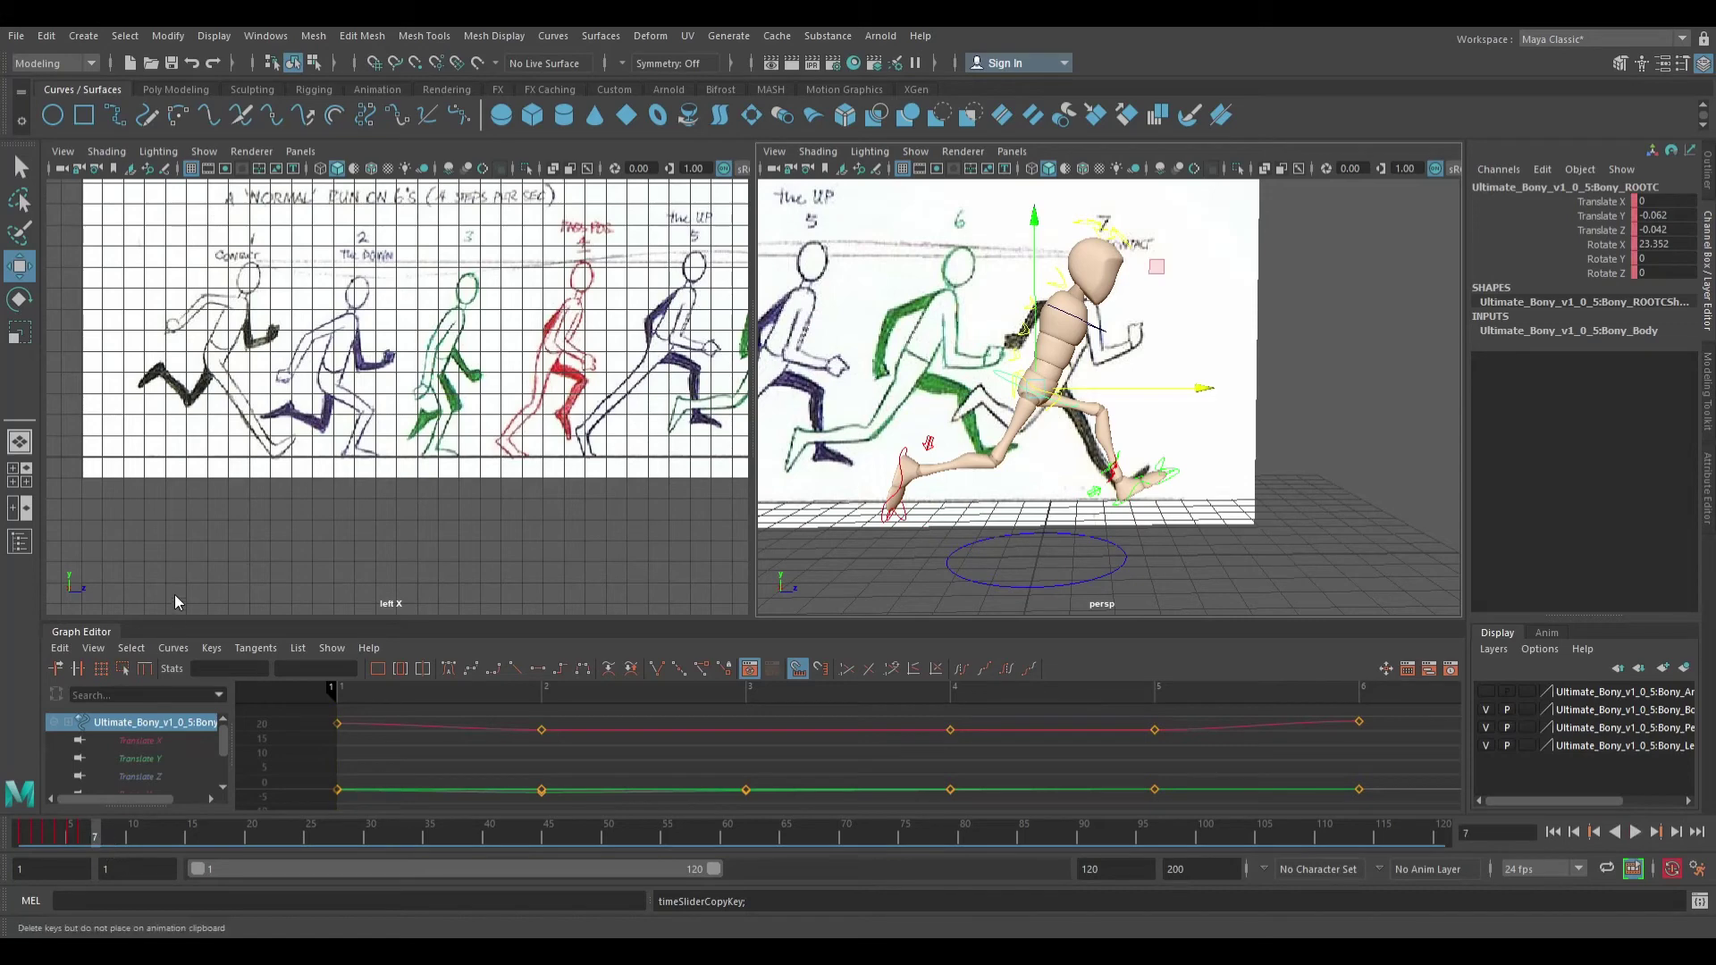
pyautogui.hotkey('ctrl', 'v')
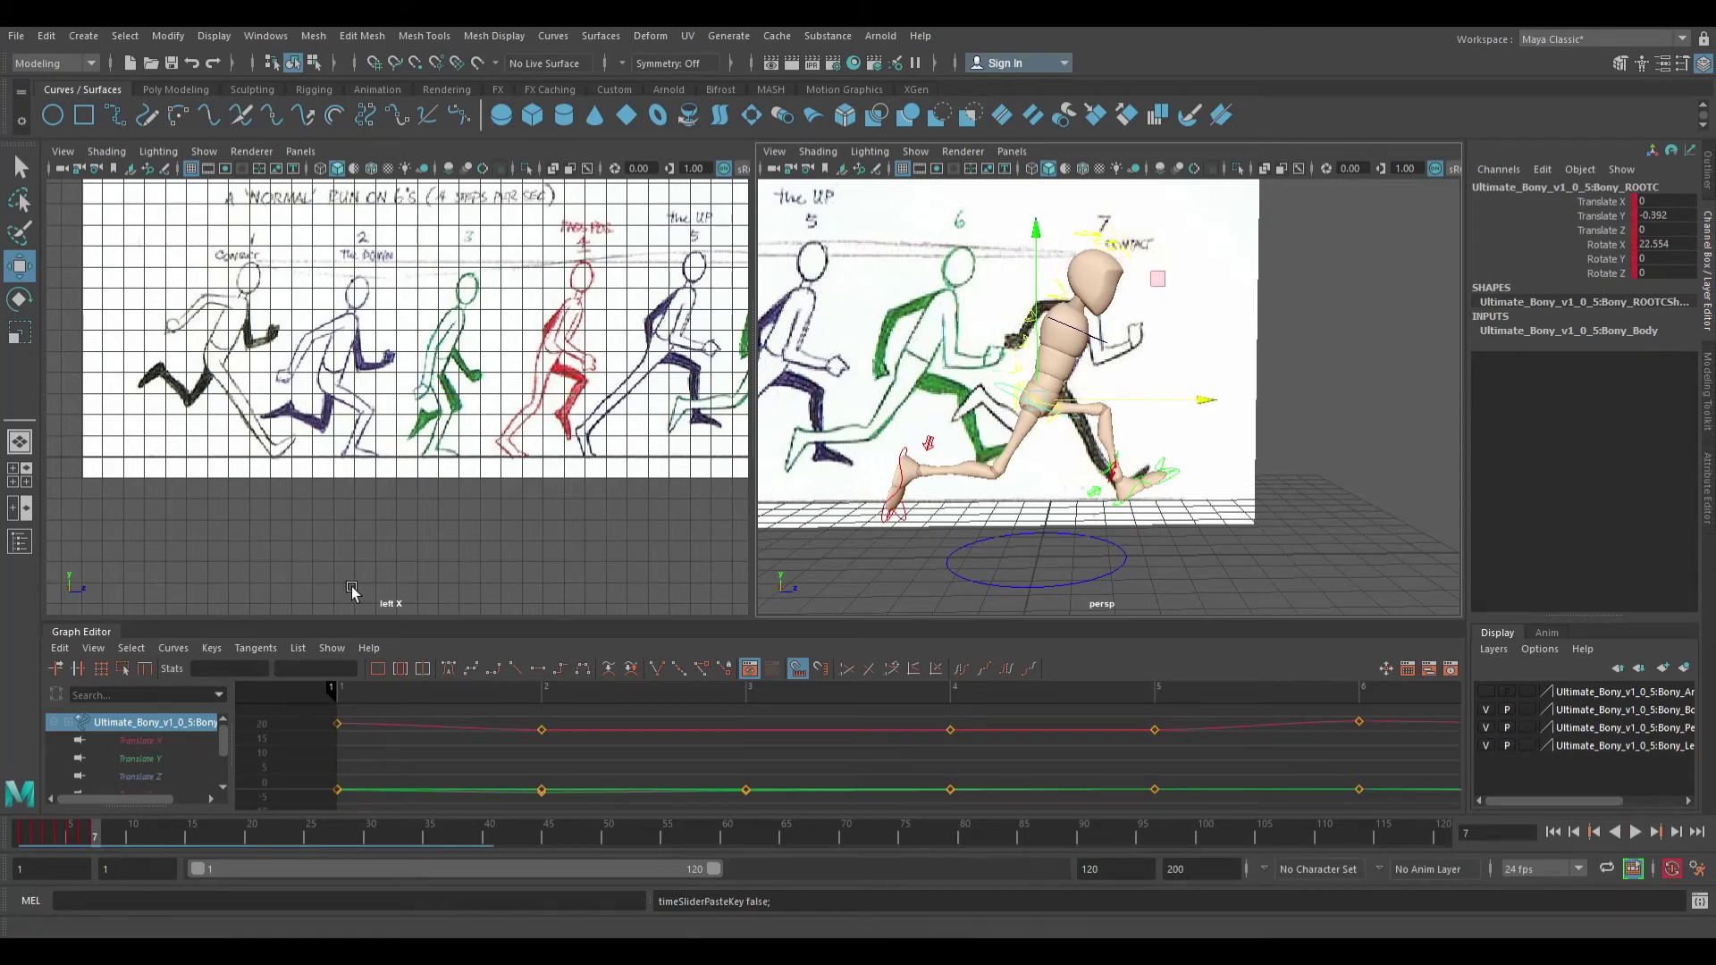
# Lower the root control slightly to Translate Y -0.417 at frame 7 and key it
pyautogui.keyDown('alt'); pyautogui.moveTo(1003, 393); pyautogui.dragTo(916, 390, button='middle'); pyautogui.keyUp('alt')
pyautogui.moveTo(915, 393)
pyautogui.keyDown('alt'); pyautogui.mouseDown()
pyautogui.moveTo(796, 393)
pyautogui.moveTo(930, 394)
pyautogui.mouseUp(); pyautogui.keyUp('alt')
pyautogui.keyDown('alt'); pyautogui.moveTo(930, 393); pyautogui.dragTo(1019, 381, button='middle'); pyautogui.keyUp('alt')
pyautogui.scroll(-1, 637, 438)
pyautogui.keyDown('alt'); pyautogui.moveTo(654, 416); pyautogui.dragTo(504, 422, button='middle'); pyautogui.keyUp('alt')
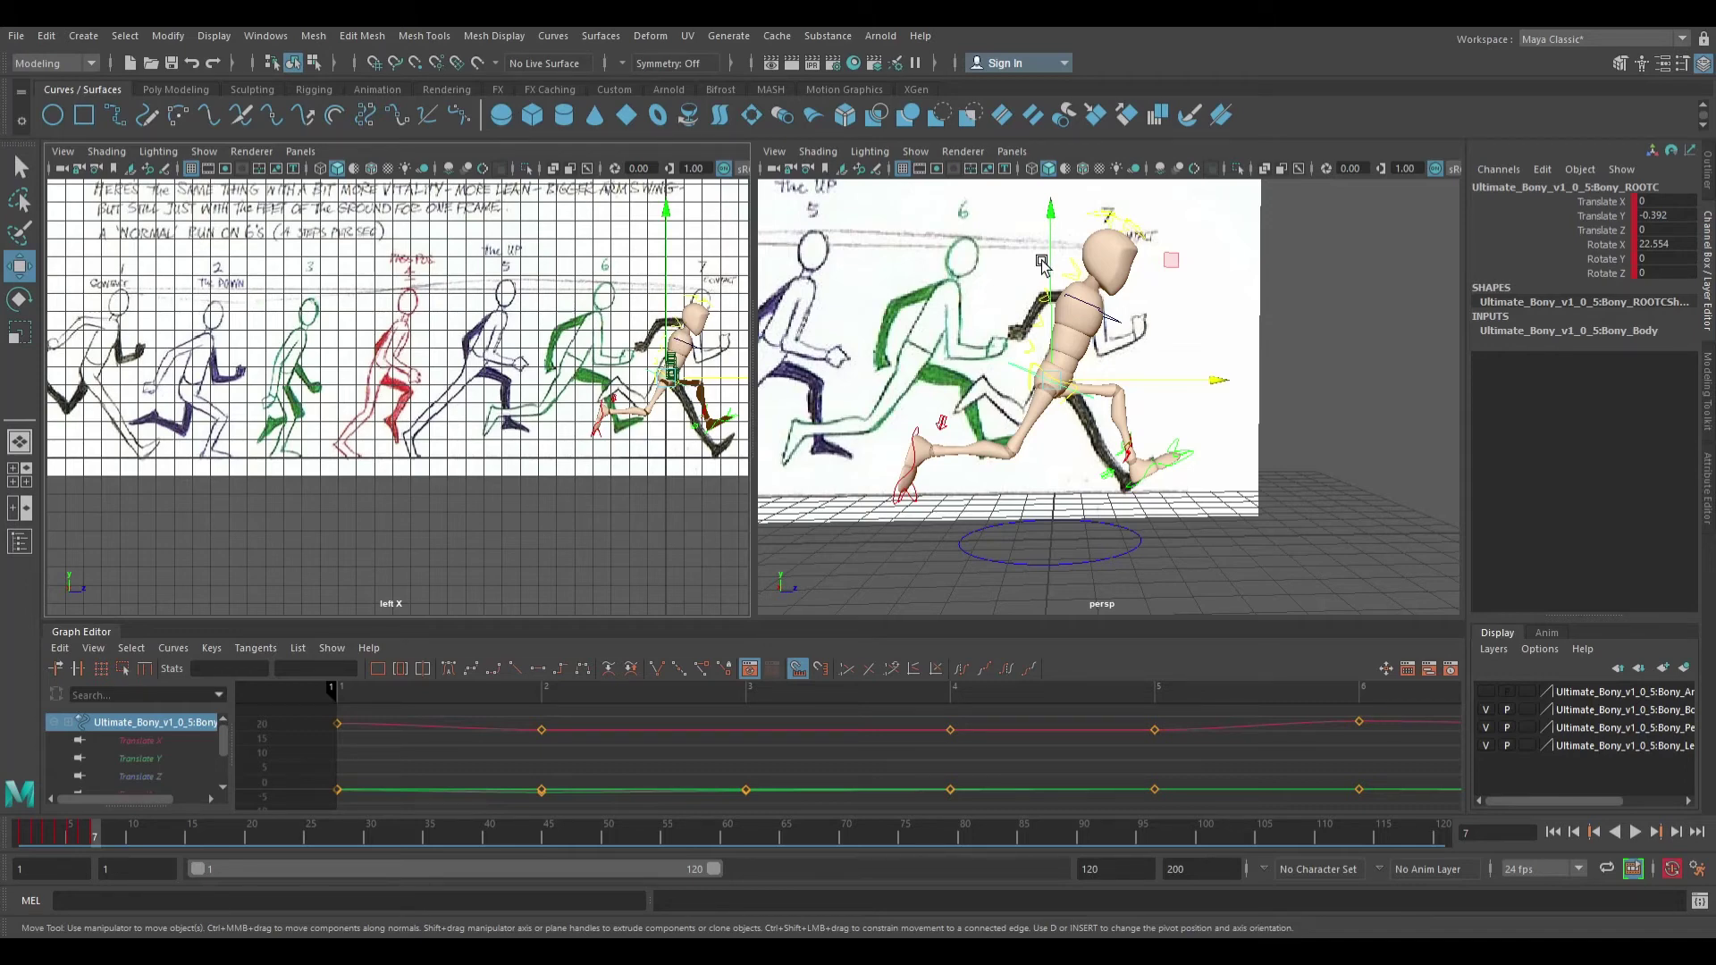
pyautogui.moveTo(1075, 234); pyautogui.dragTo(1071, 230)
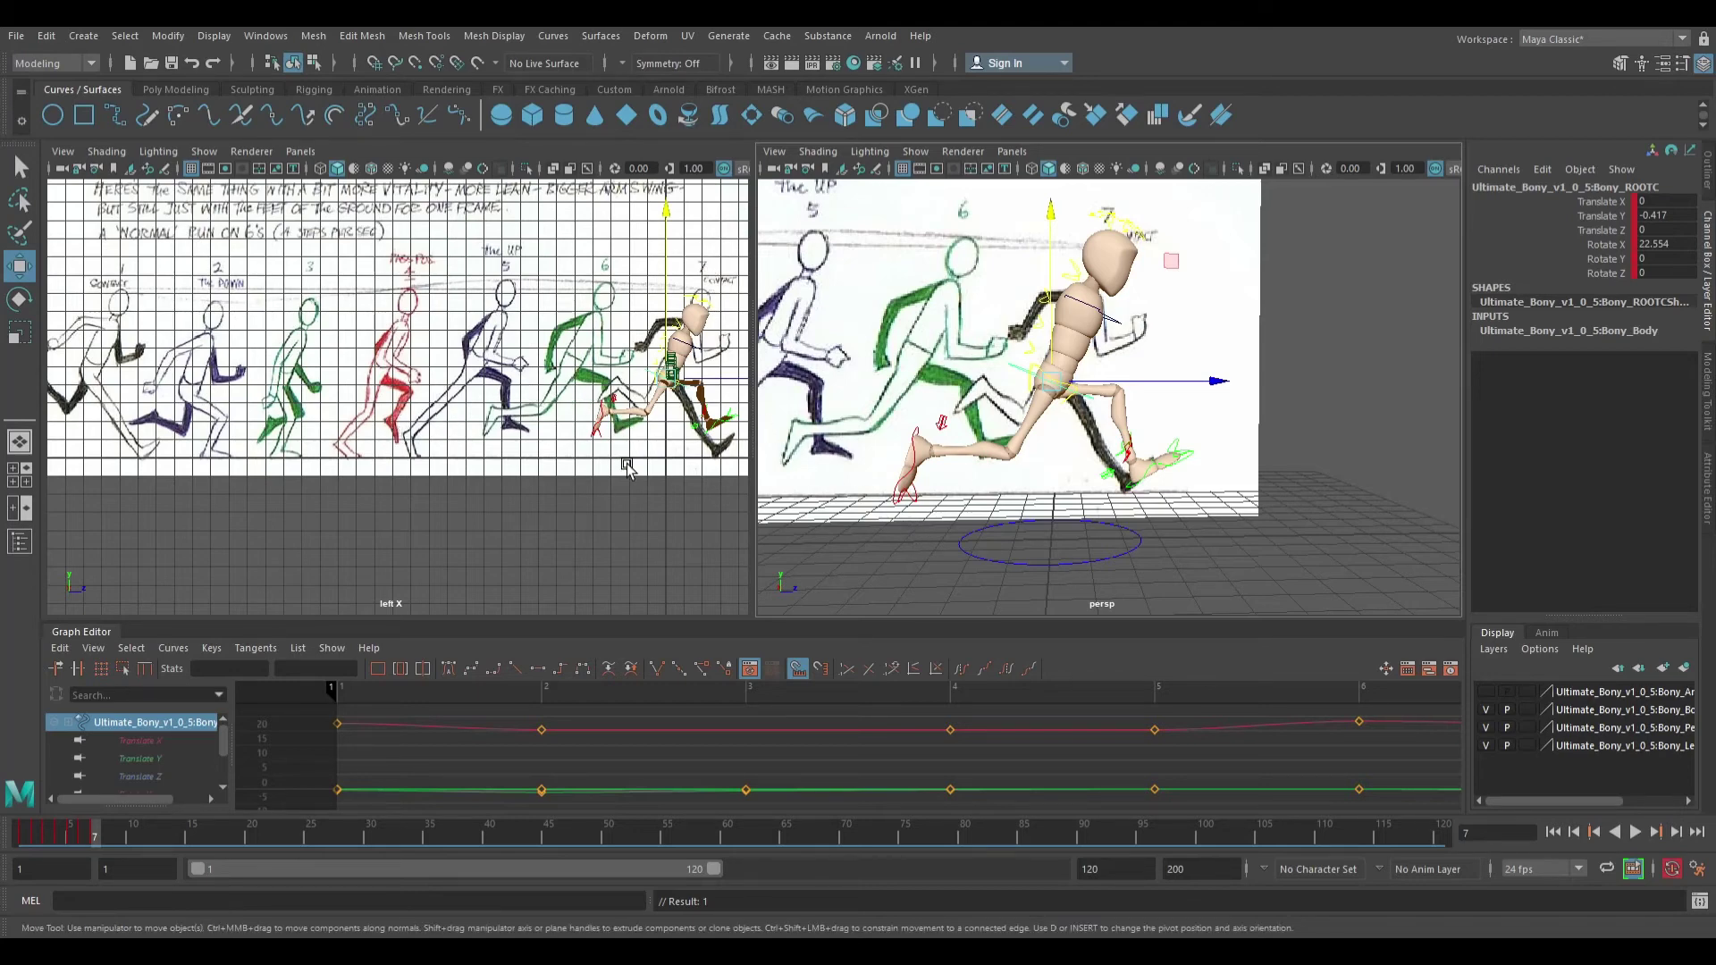
pyautogui.keyDown('alt'); pyautogui.moveTo(1109, 460); pyautogui.dragTo(1020, 467); pyautogui.keyUp('alt')
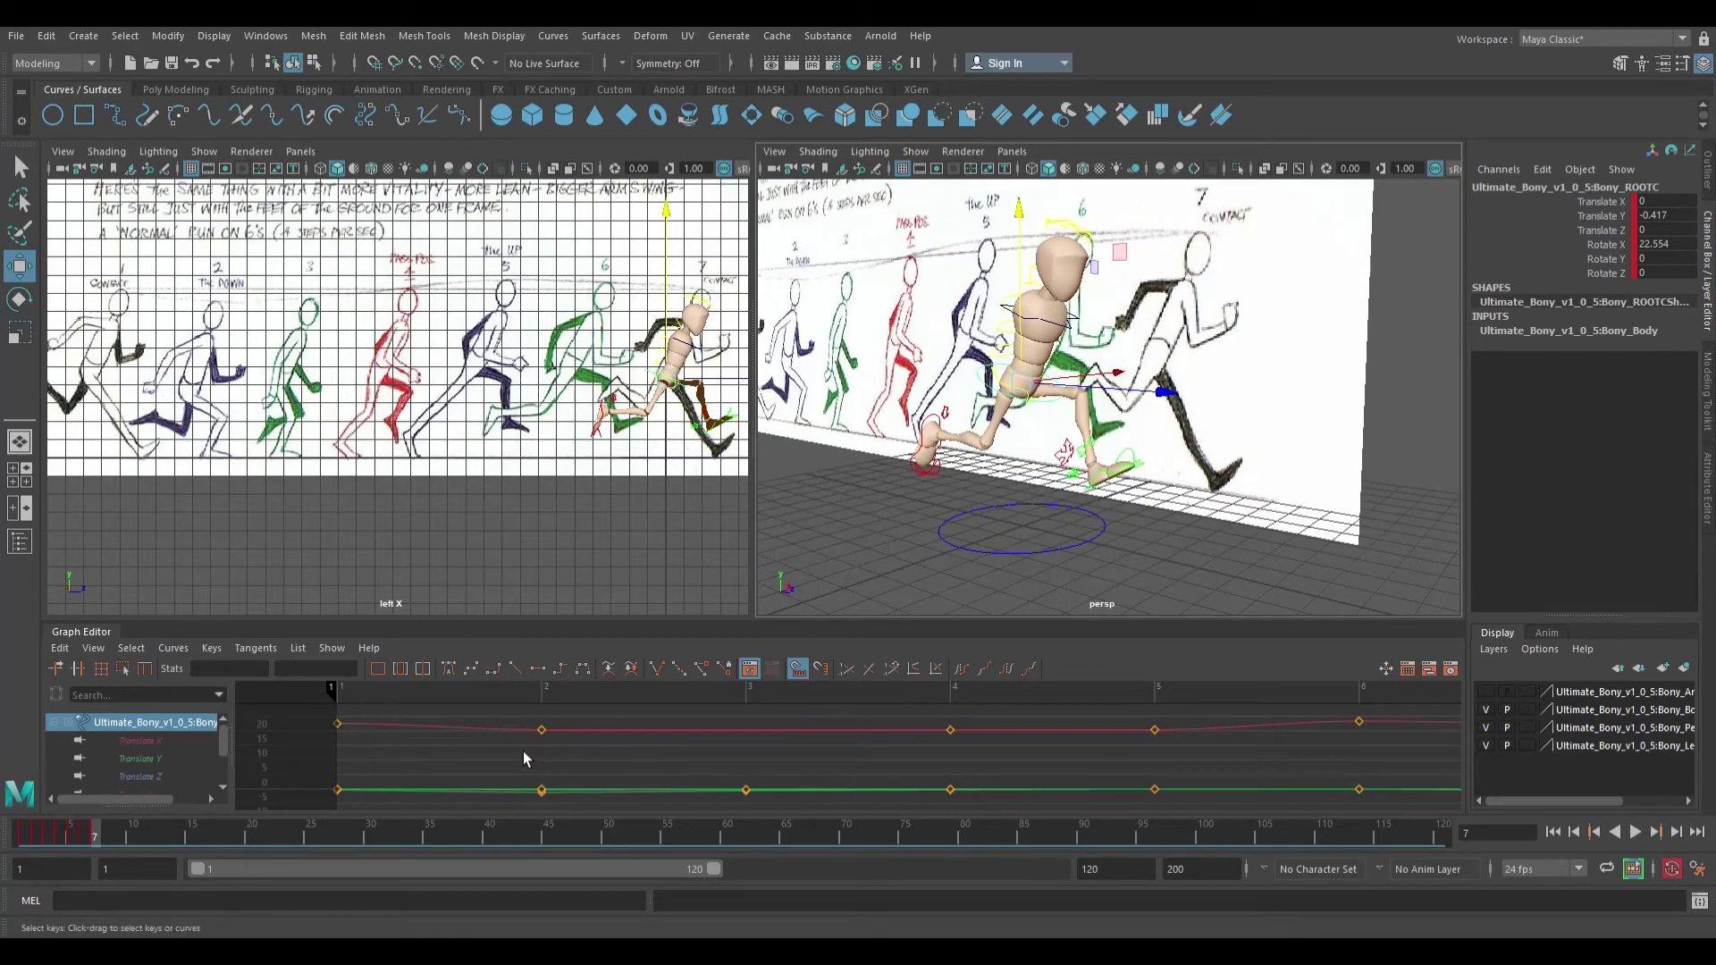
# Return to frame 1 and copy the right foot control's contact-pose key
pyautogui.moveTo(97, 838); pyautogui.dragTo(22, 847)
pyautogui.keyDown('alt'); pyautogui.moveTo(832, 519); pyautogui.dragTo(970, 509); pyautogui.keyUp('alt')
pyautogui.scroll(-1, 580, 486)
pyautogui.keyDown('alt'); pyautogui.moveTo(539, 457); pyautogui.dragTo(555, 490, button='middle'); pyautogui.keyUp('alt')
pyautogui.keyDown('alt'); pyautogui.moveTo(407, 414); pyautogui.dragTo(458, 418, button='middle'); pyautogui.keyUp('alt')
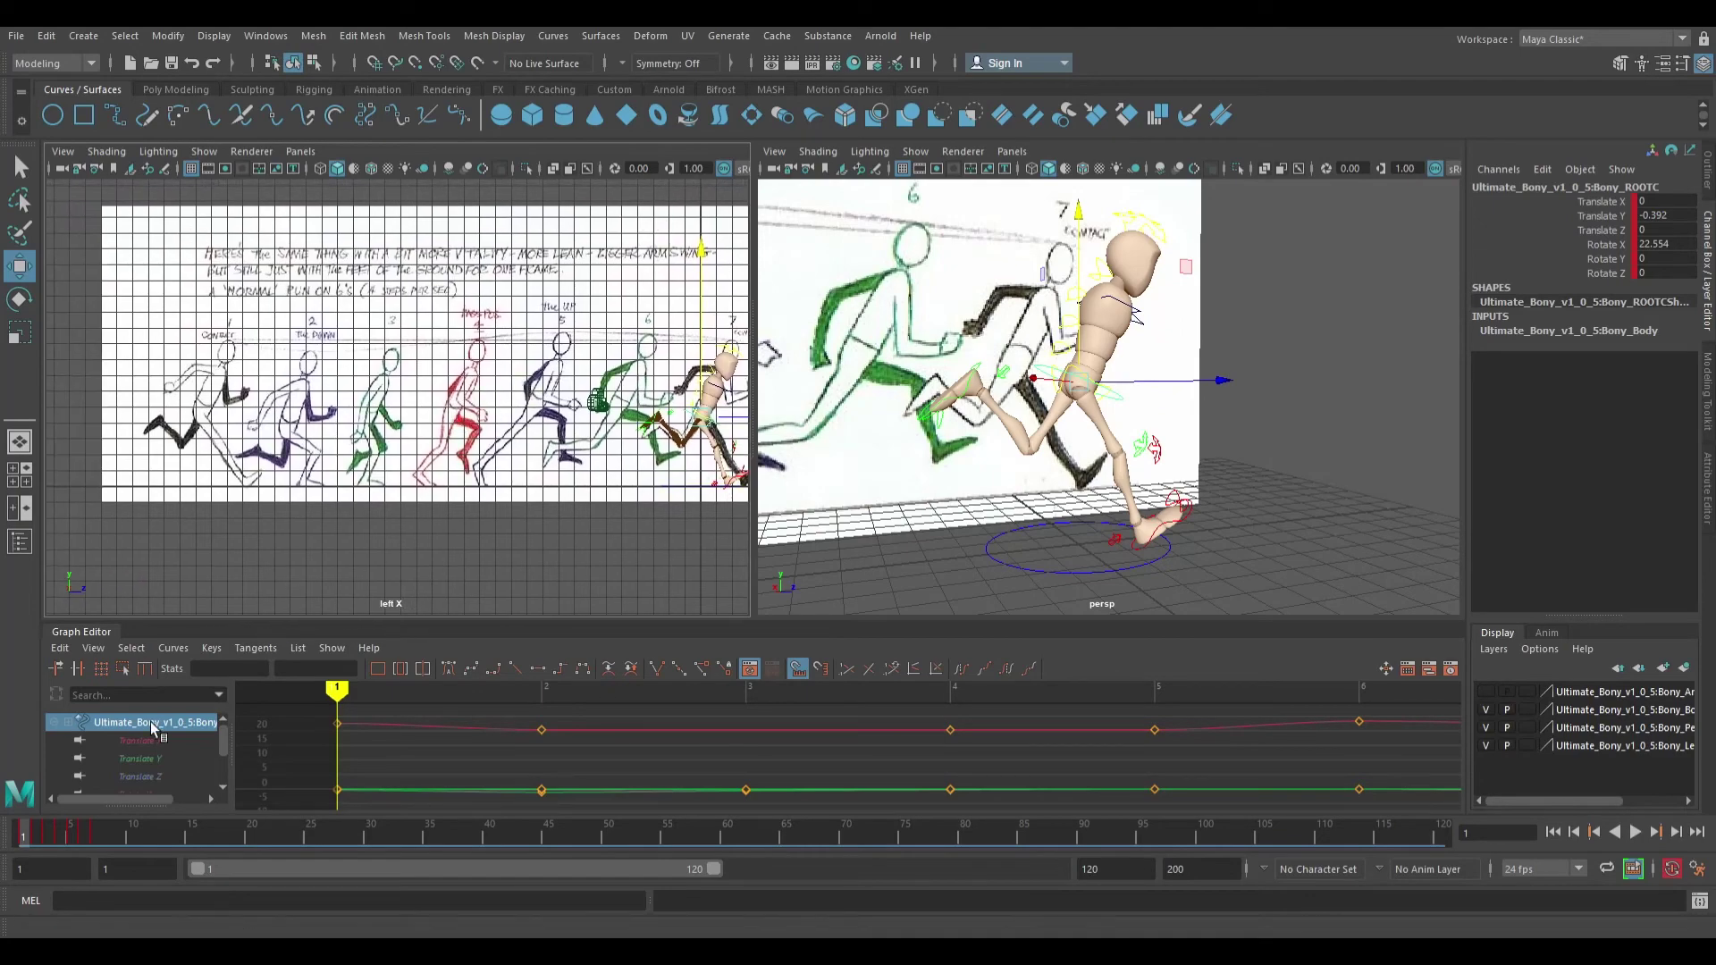
pyautogui.keyDown('alt'); pyautogui.moveTo(1153, 478); pyautogui.dragTo(1103, 538); pyautogui.keyUp('alt')
pyautogui.scroll(5, 1103, 538)
pyautogui.keyDown('alt'); pyautogui.moveTo(1103, 538); pyautogui.dragTo(1099, 380, button='middle'); pyautogui.keyUp('alt')
pyautogui.click(1041, 490)
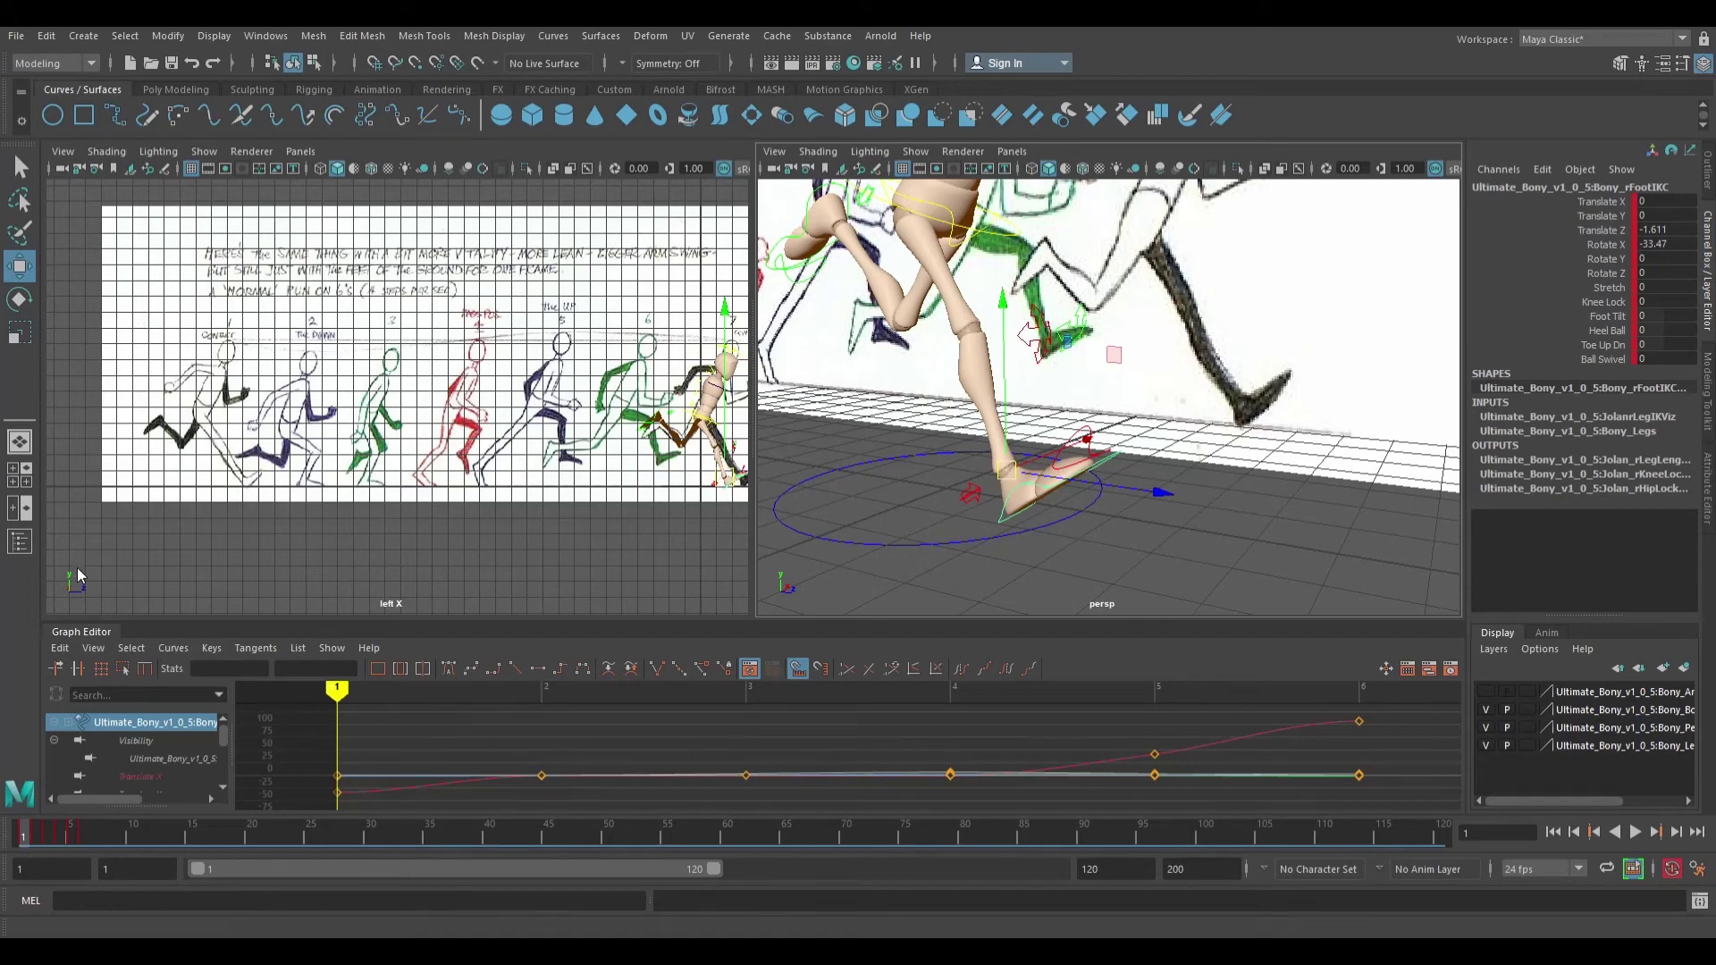
pyautogui.hotkey('ctrl', 'c')
# Try pasting the right foot's frame 1 key onto the left foot control at frame 7, and undo the paste
pyautogui.click(86, 836)
pyautogui.moveTo(93, 849); pyautogui.dragTo(106, 846)
pyautogui.keyDown('alt'); pyautogui.moveTo(1335, 390); pyautogui.dragTo(1139, 399); pyautogui.keyUp('alt')
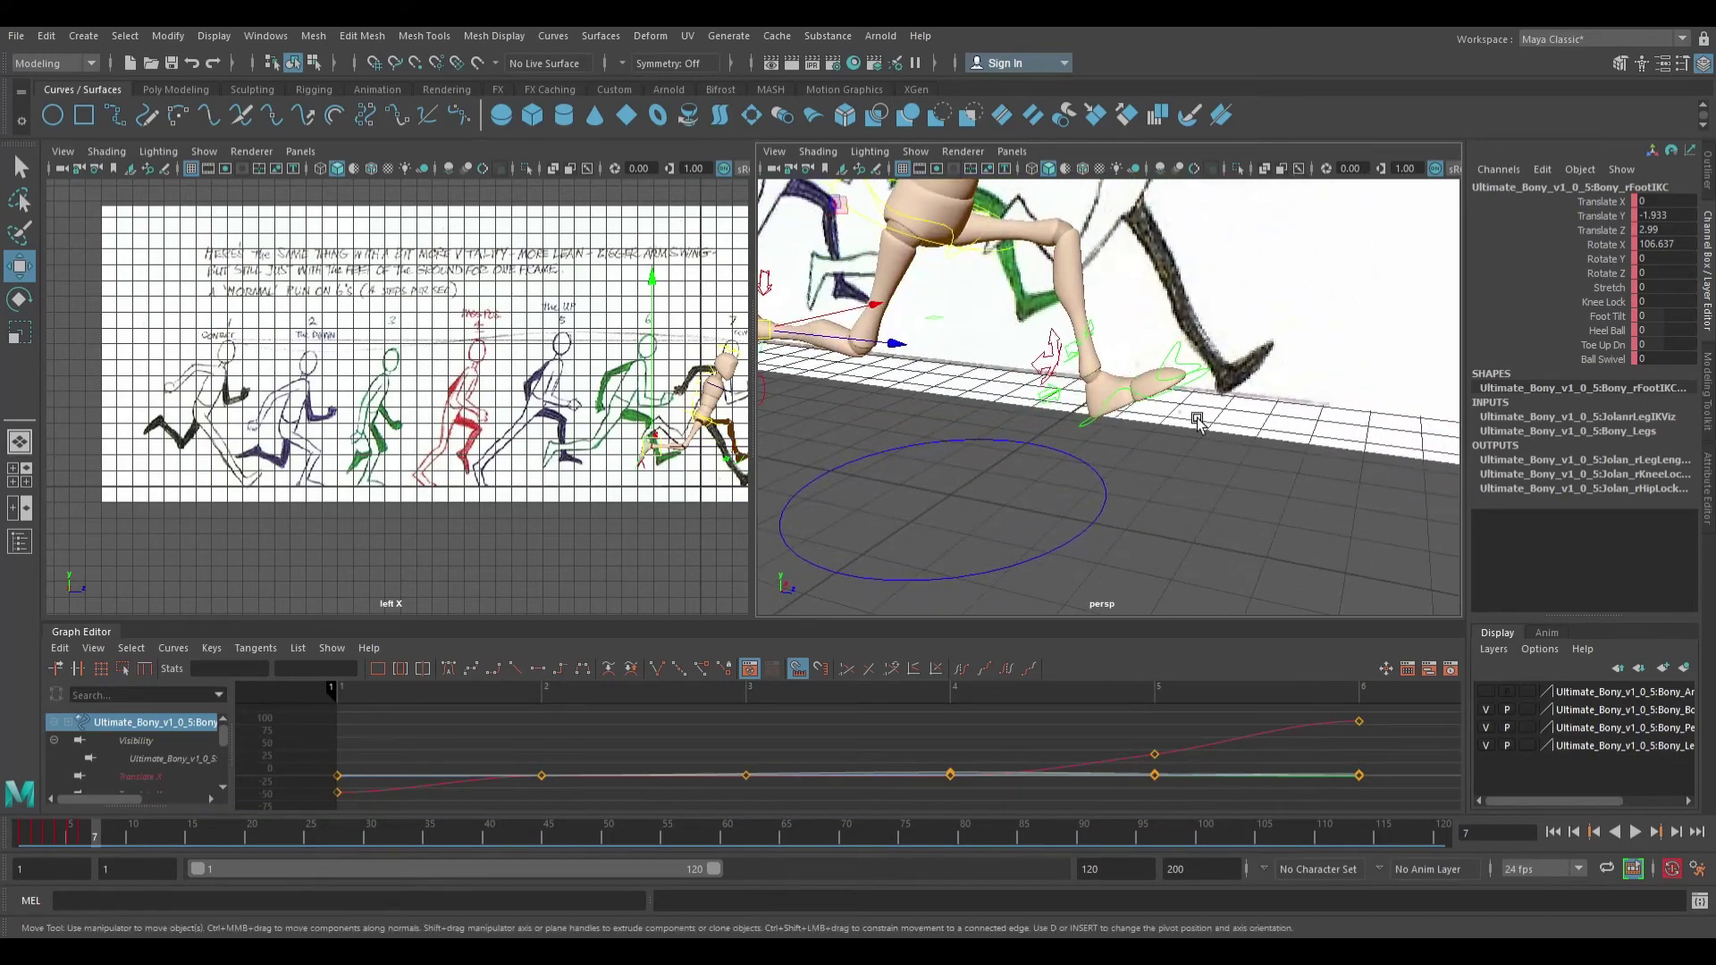
pyautogui.click(1148, 389)
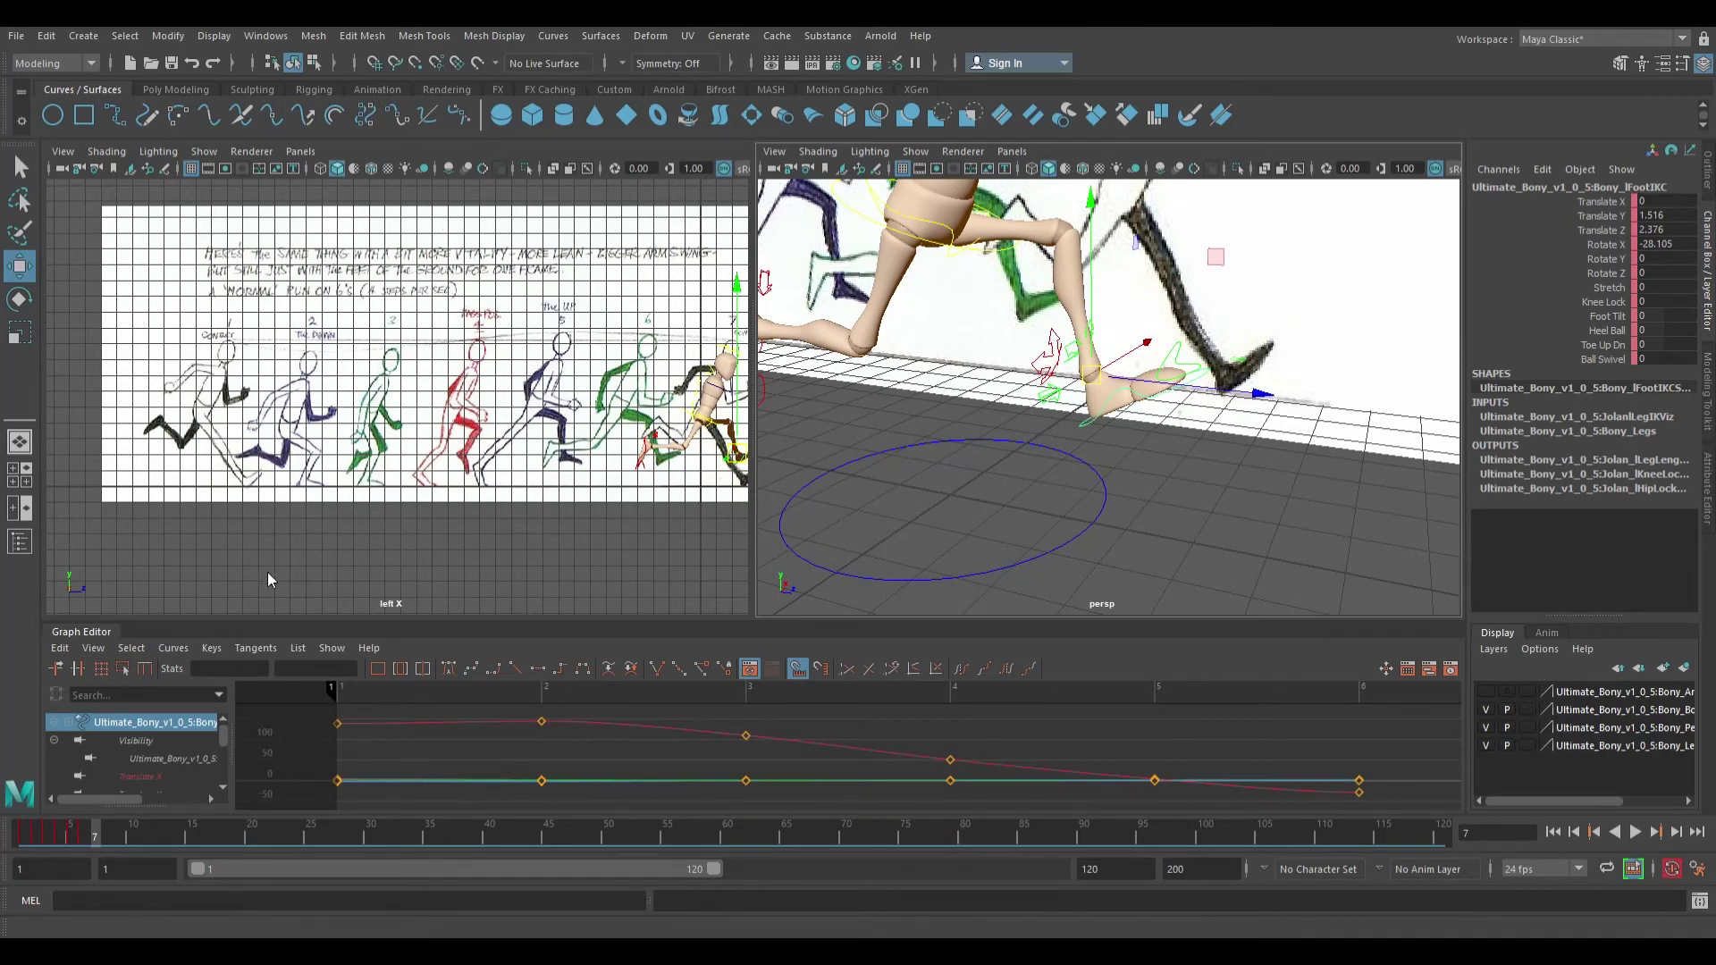
pyautogui.hotkey('ctrl', 'v')
pyautogui.keyDown('alt'); pyautogui.moveTo(917, 437); pyautogui.dragTo(999, 418); pyautogui.keyUp('alt')
pyautogui.keyDown('alt'); pyautogui.moveTo(981, 423); pyautogui.dragTo(1007, 394, button='middle'); pyautogui.keyUp('alt')
pyautogui.keyDown('alt'); pyautogui.moveTo(1008, 396); pyautogui.dragTo(976, 412); pyautogui.keyUp('alt')
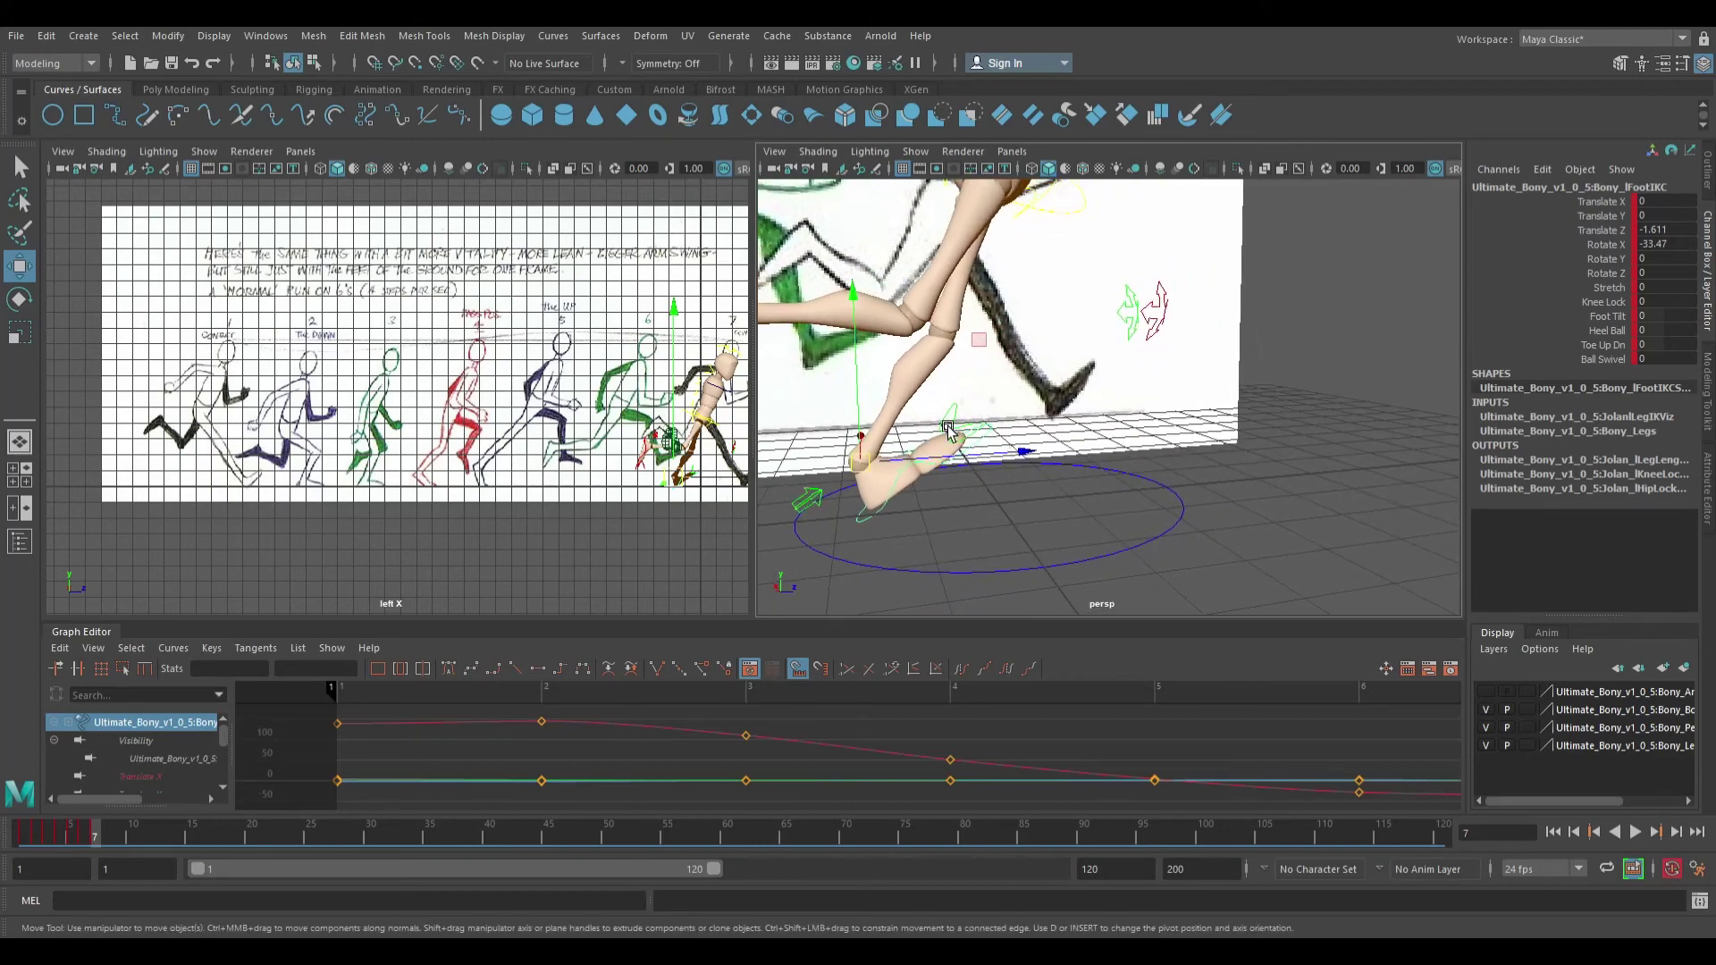
pyautogui.keyDown('alt'); pyautogui.moveTo(586, 433); pyautogui.dragTo(494, 420, button='middle'); pyautogui.keyUp('alt')
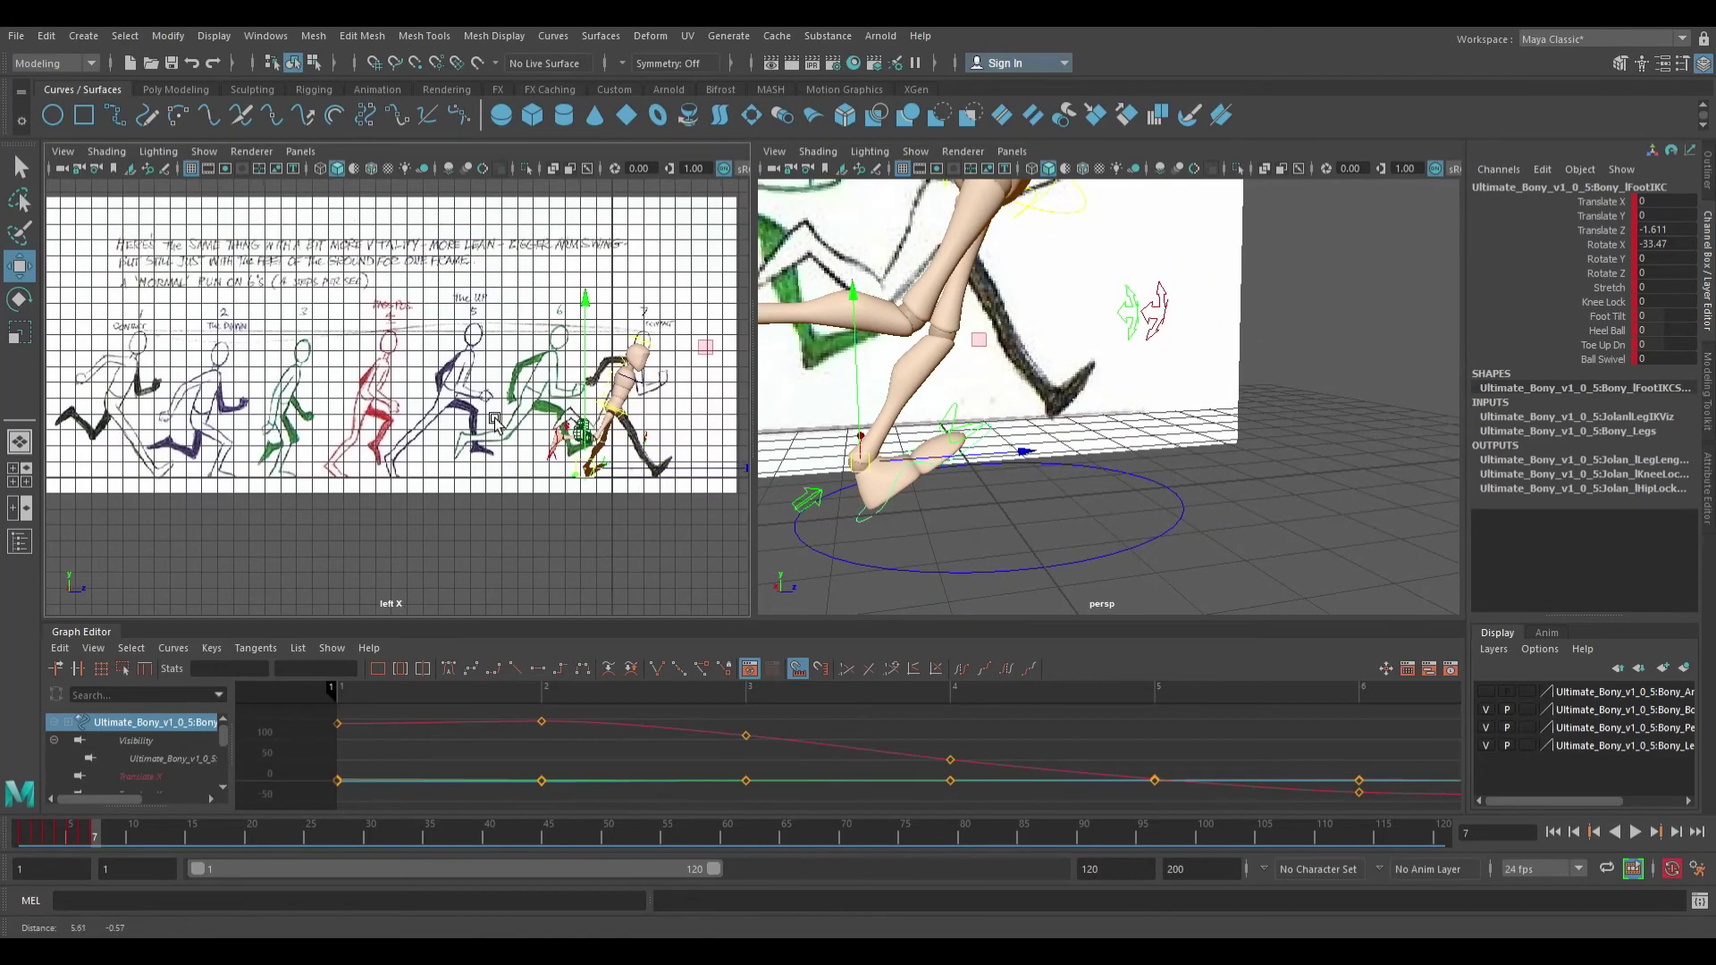
pyautogui.keyDown('alt'); pyautogui.moveTo(954, 433); pyautogui.dragTo(1016, 480, button='right'); pyautogui.keyUp('alt')
pyautogui.keyDown('alt'); pyautogui.moveTo(1016, 480); pyautogui.dragTo(995, 472); pyautogui.keyUp('alt')
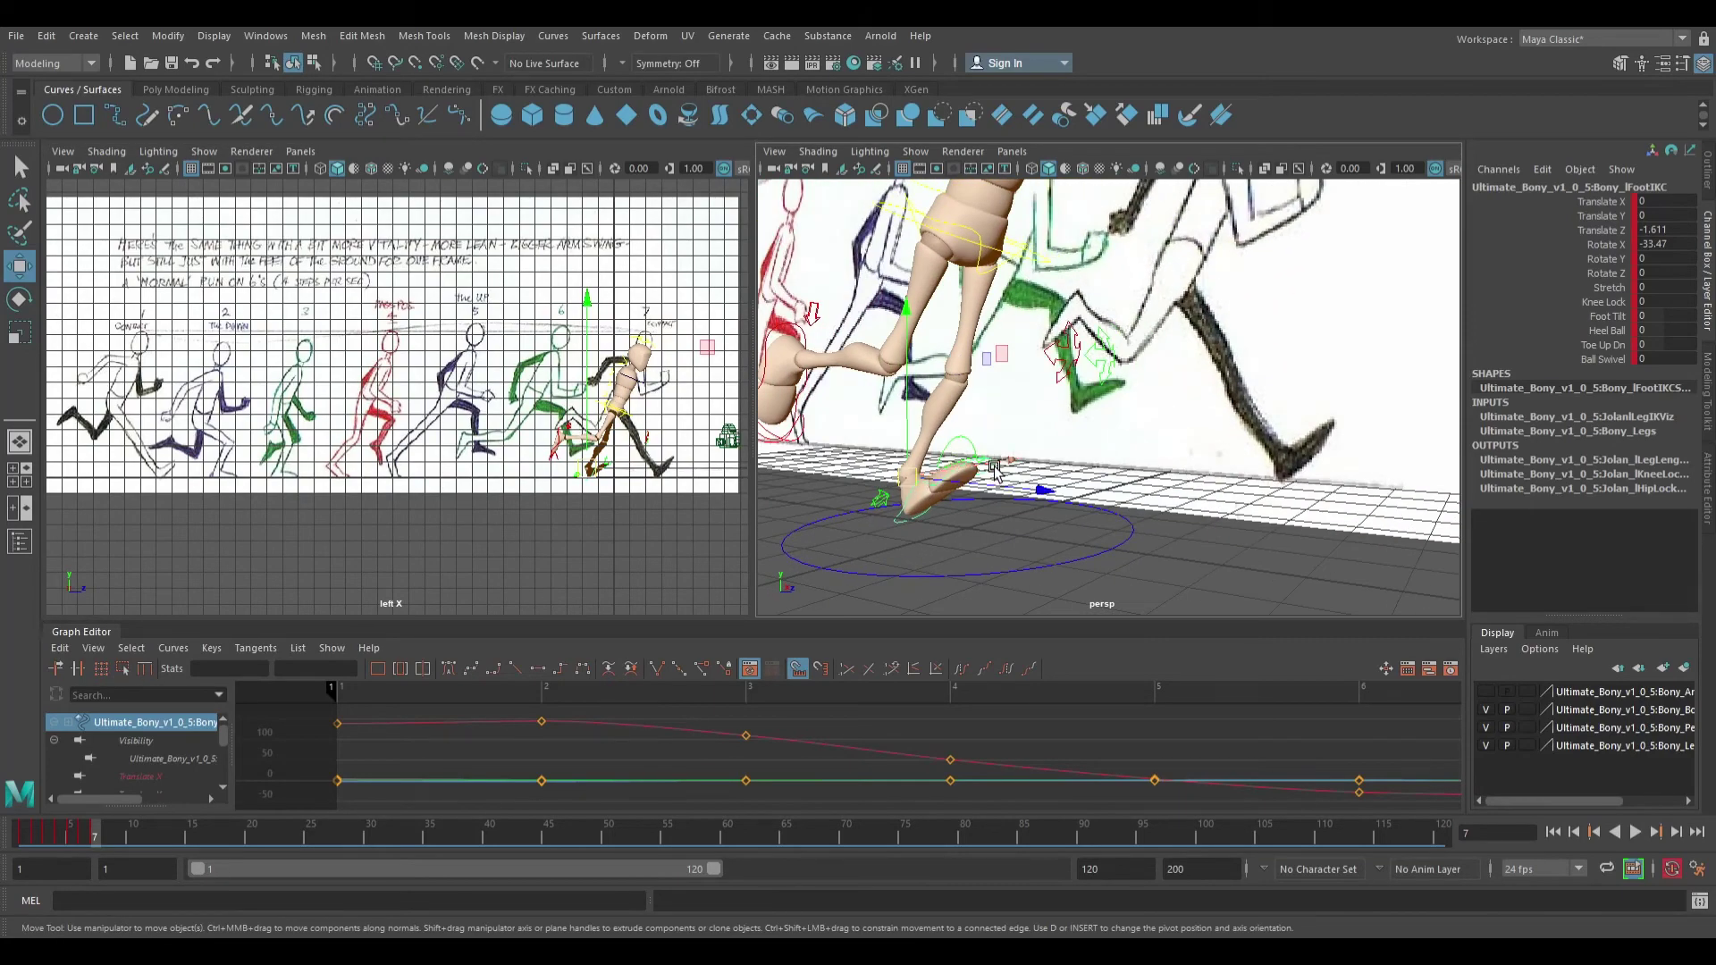
pyautogui.hotkey('ctrl', 'z')
pyautogui.keyDown('alt'); pyautogui.moveTo(975, 452); pyautogui.dragTo(1066, 488, button='middle'); pyautogui.keyUp('alt')
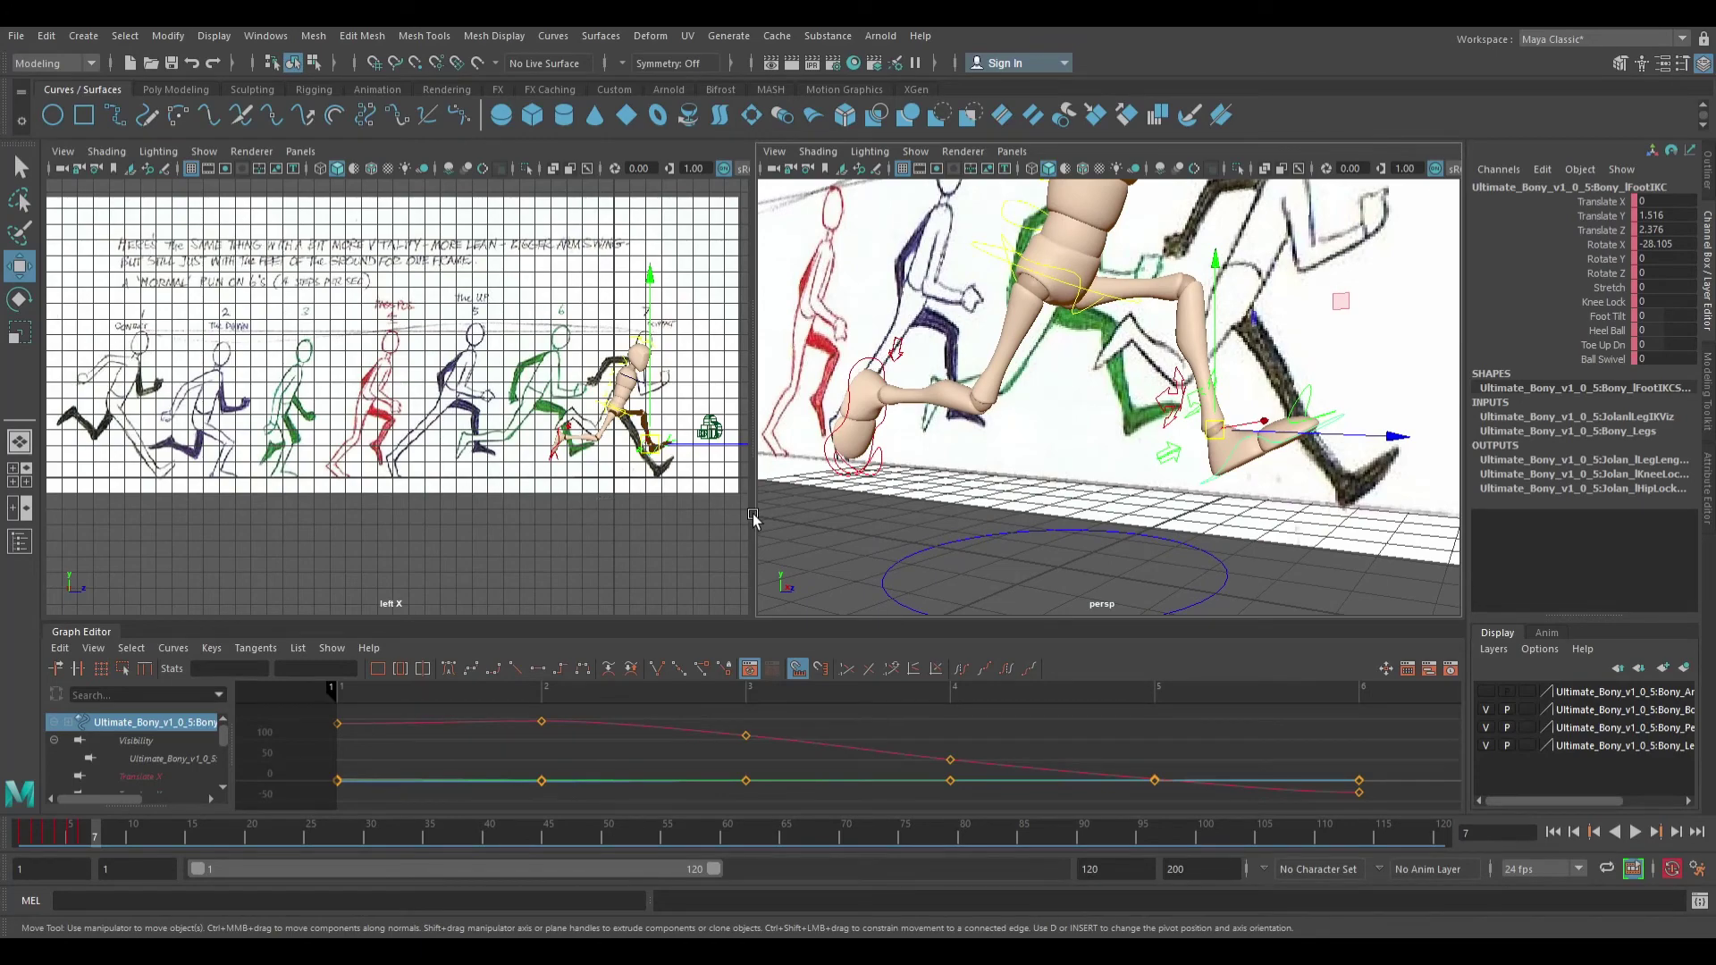
pyautogui.keyDown('alt'); pyautogui.moveTo(983, 521); pyautogui.dragTo(947, 384); pyautogui.keyUp('alt')
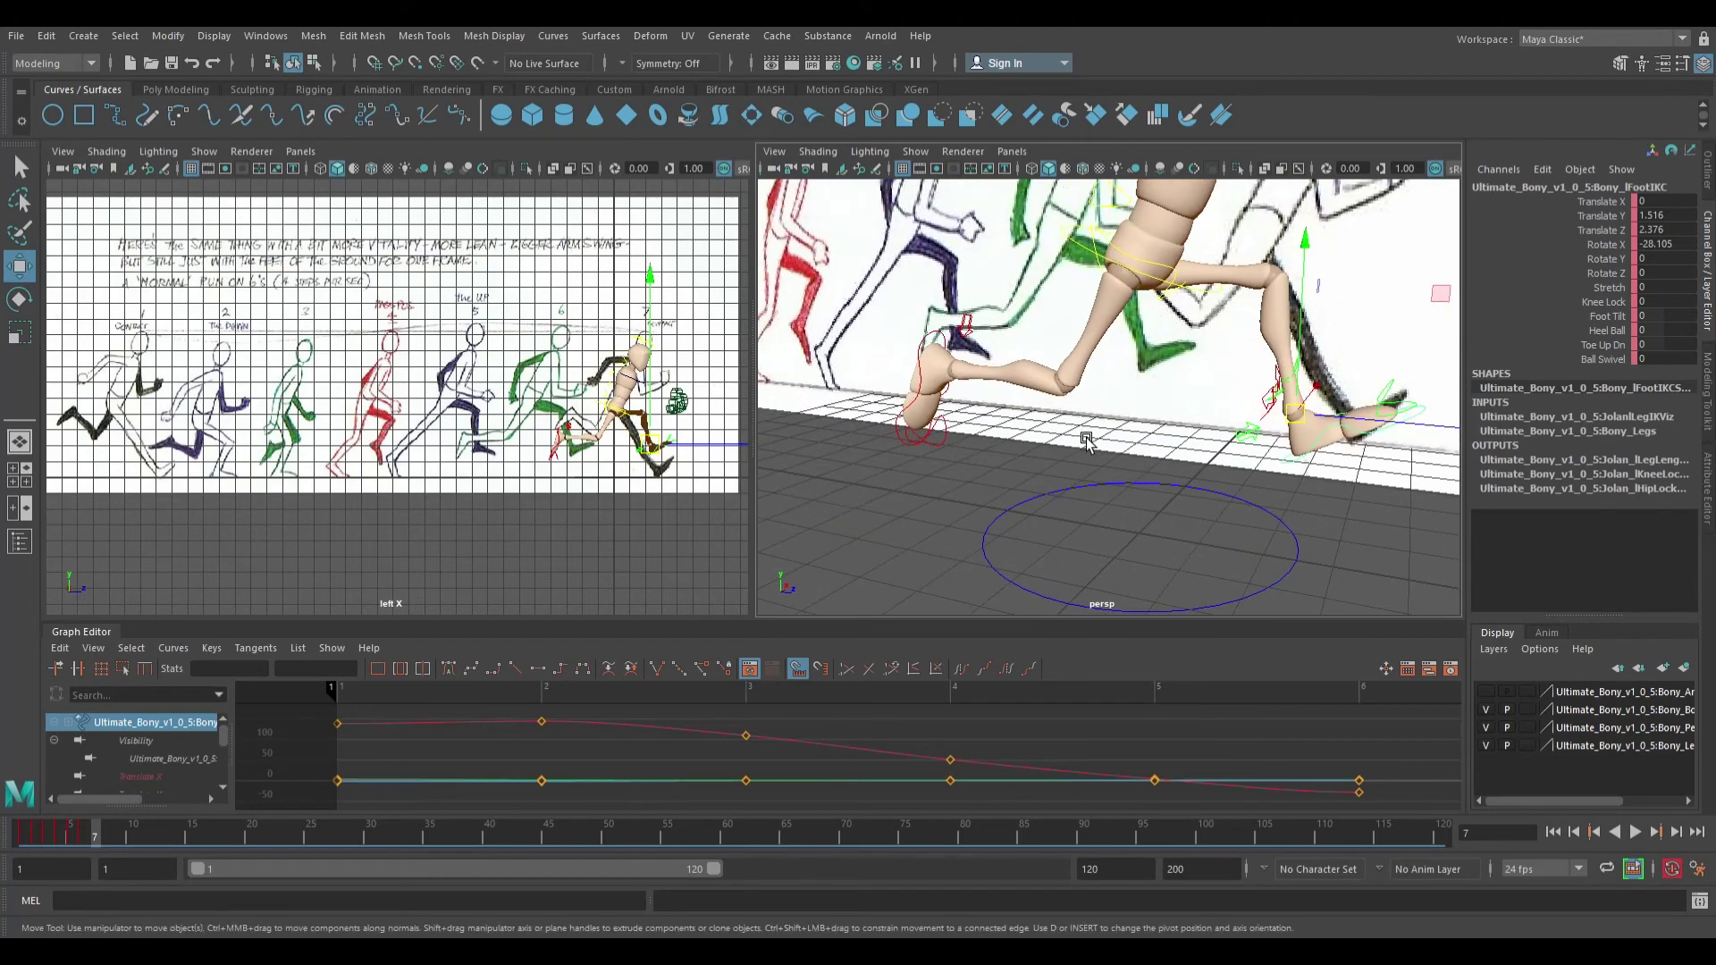
# Check both foot controls at frame 1, and paste the copied right foot key onto the left foot control at frame 7
pyautogui.click(934, 354)
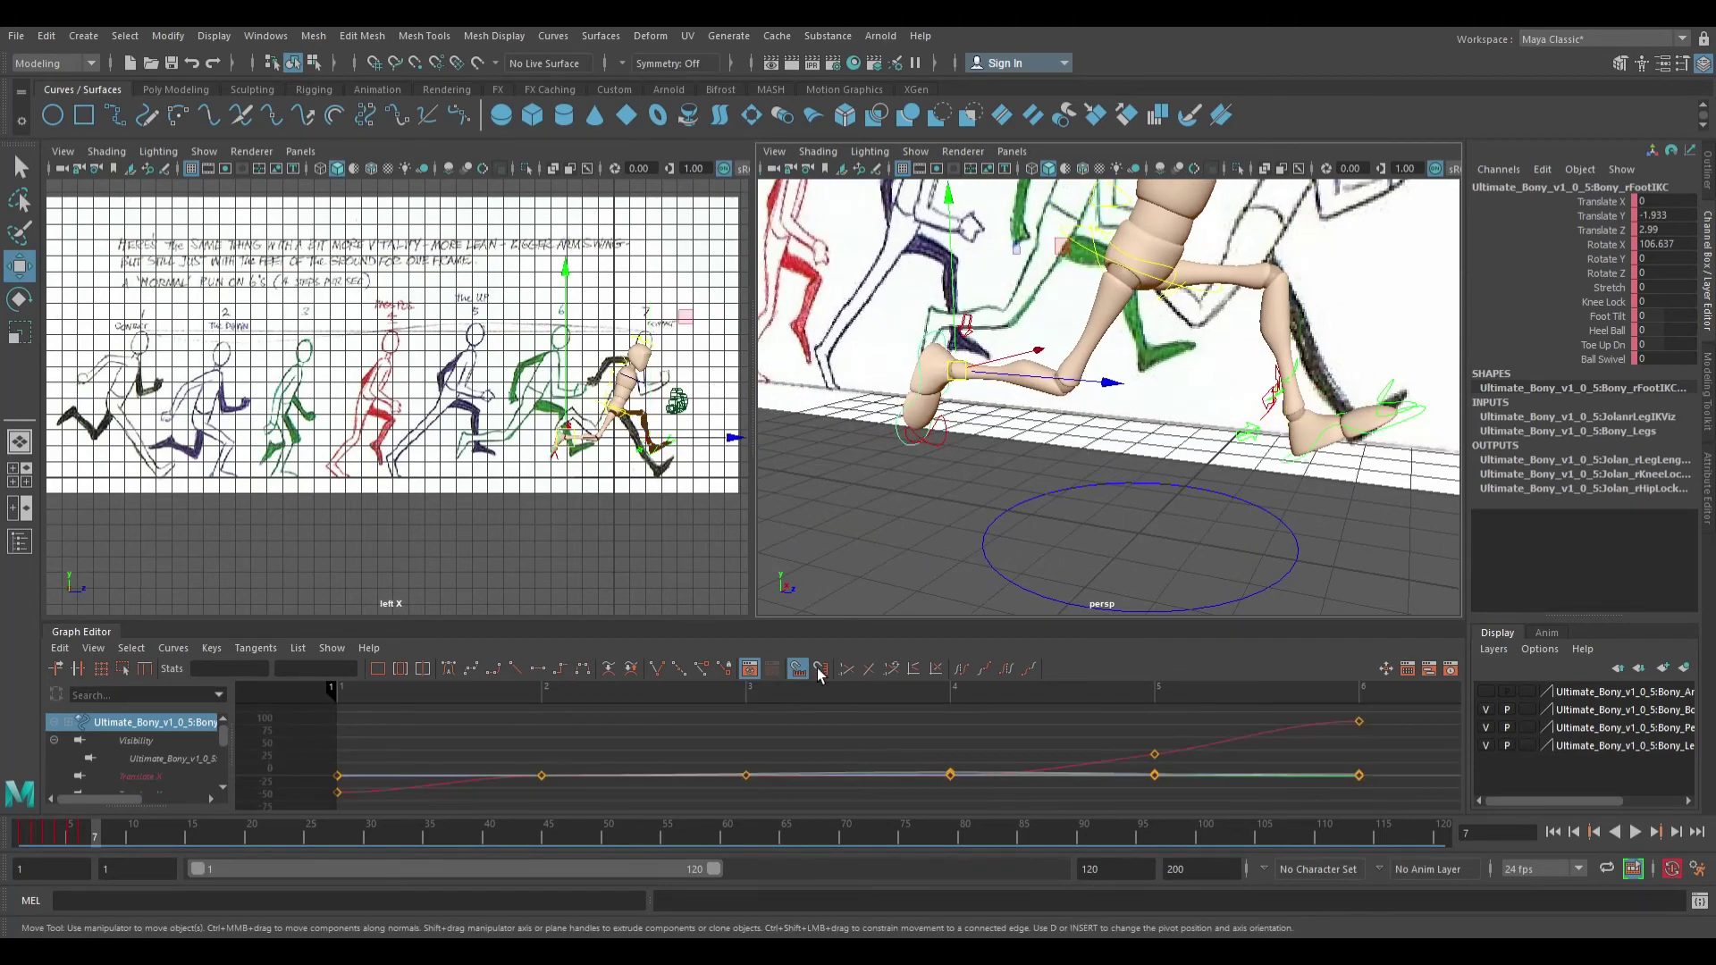
pyautogui.click(37, 838)
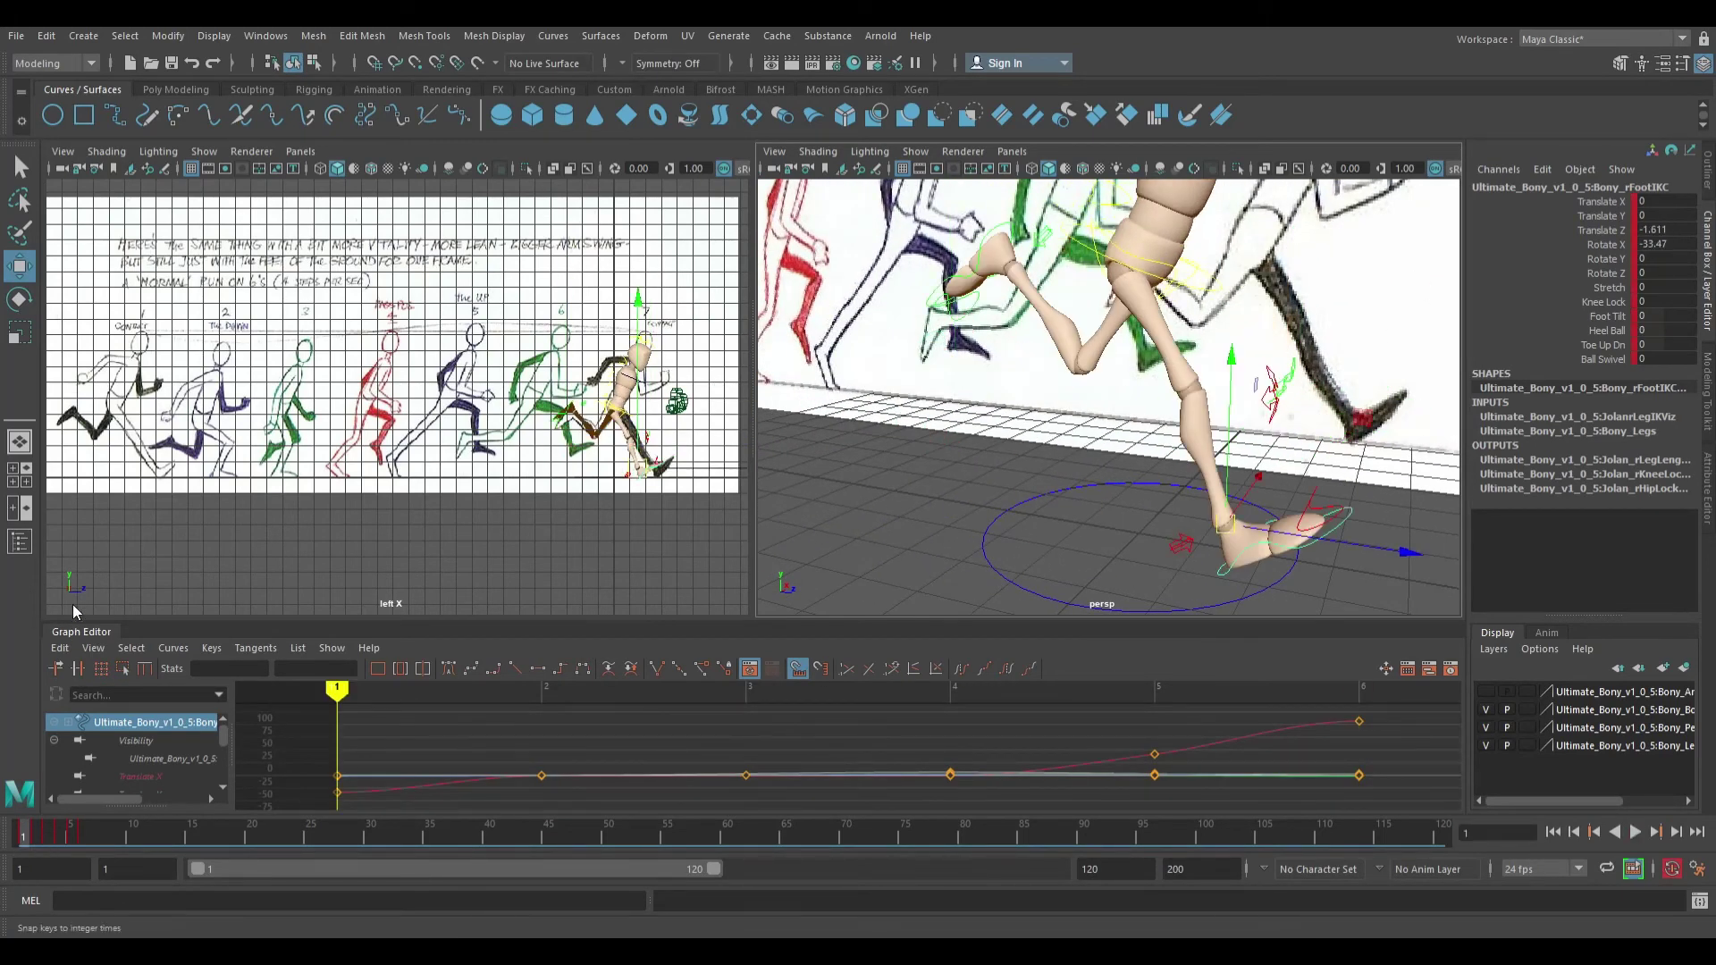
pyautogui.keyDown('alt'); pyautogui.moveTo(1084, 536); pyautogui.dragTo(928, 540); pyautogui.keyUp('alt')
pyautogui.click(1150, 223)
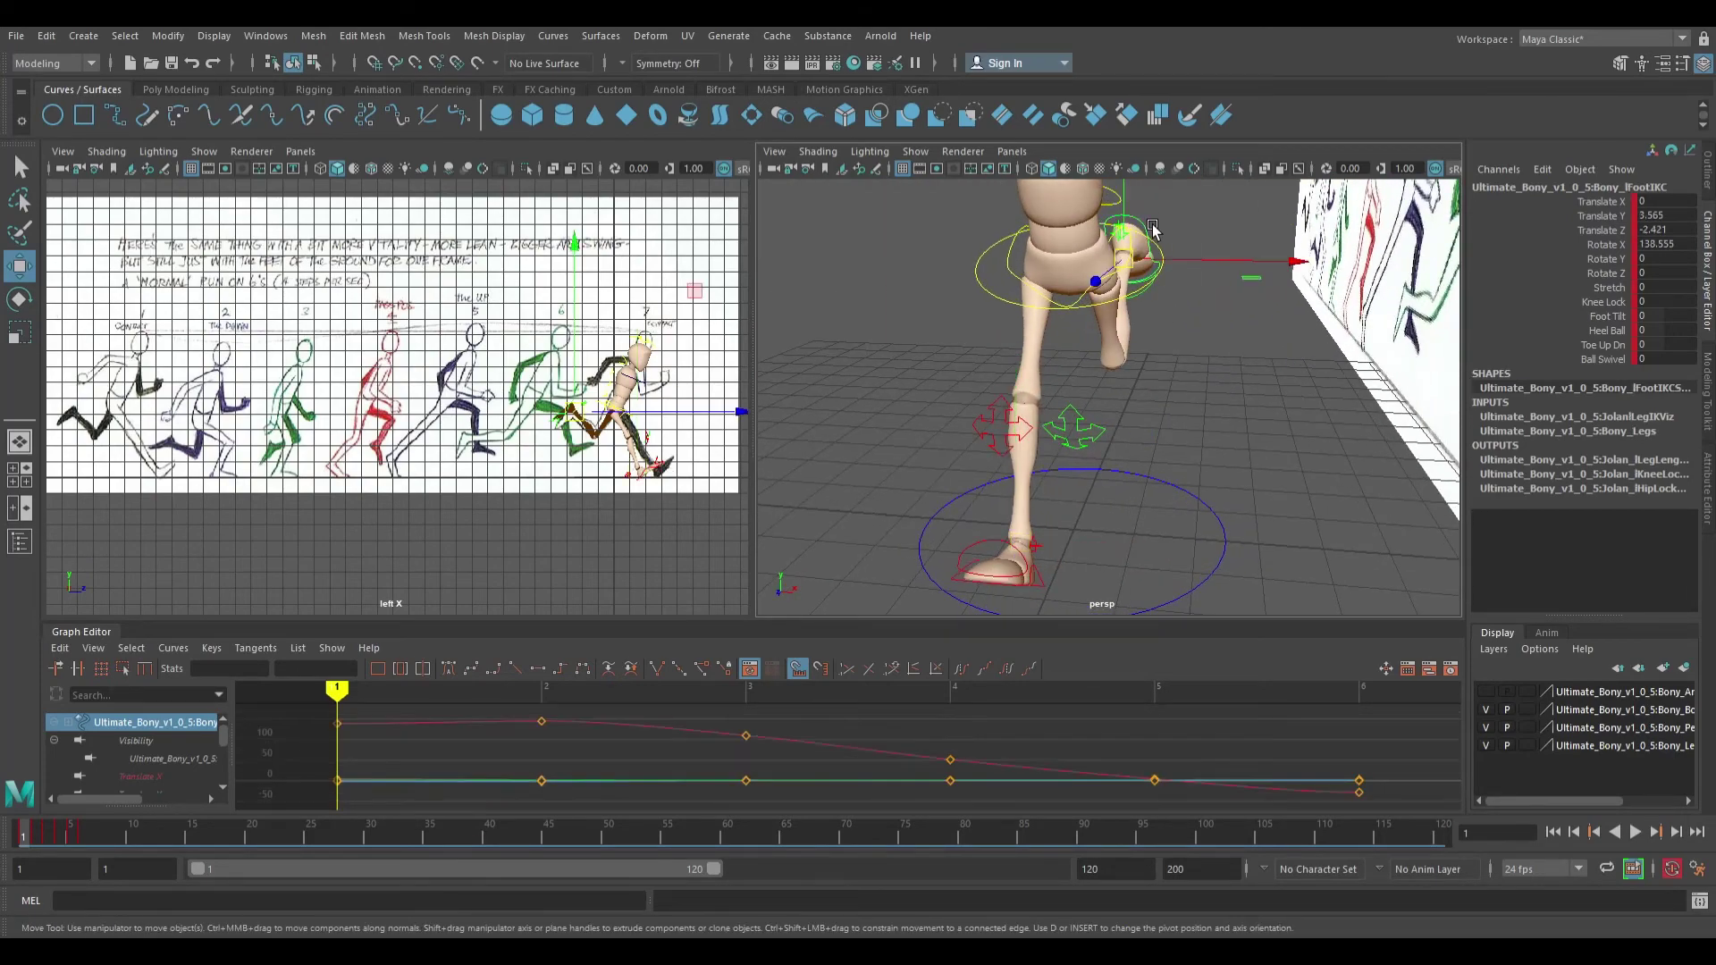
pyautogui.click(100, 844)
pyautogui.keyDown('alt'); pyautogui.moveTo(803, 597); pyautogui.dragTo(1031, 602); pyautogui.keyUp('alt')
pyautogui.rightClick(104, 833)
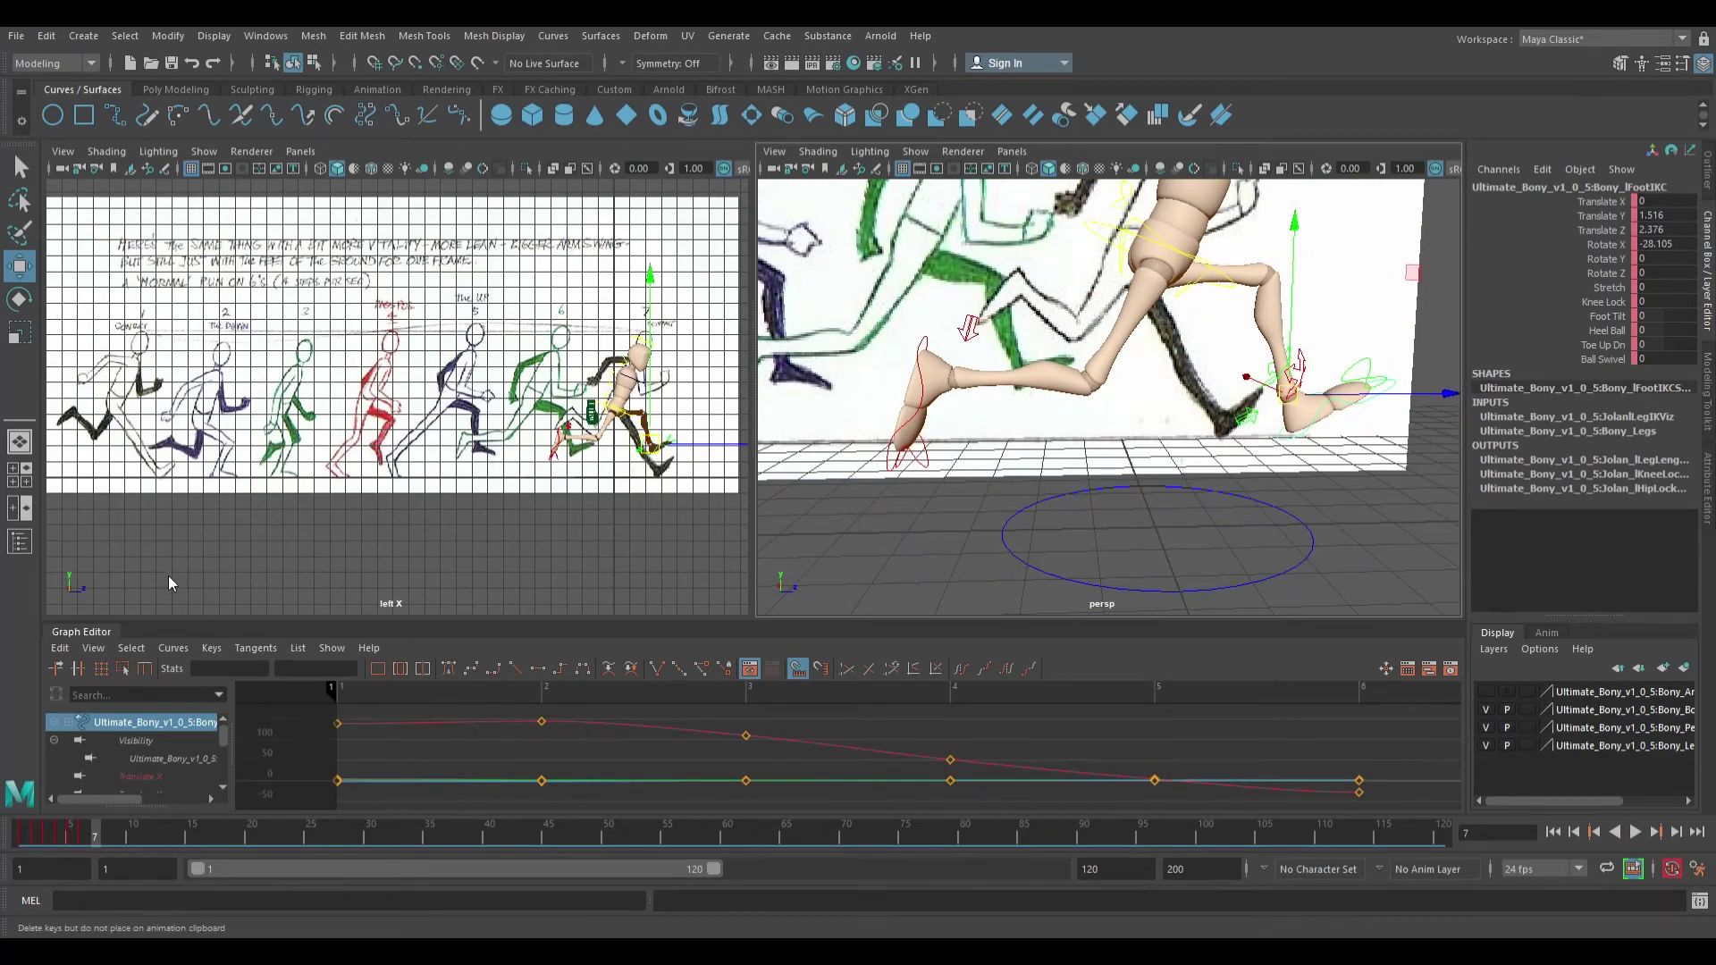
pyautogui.click(343, 574)
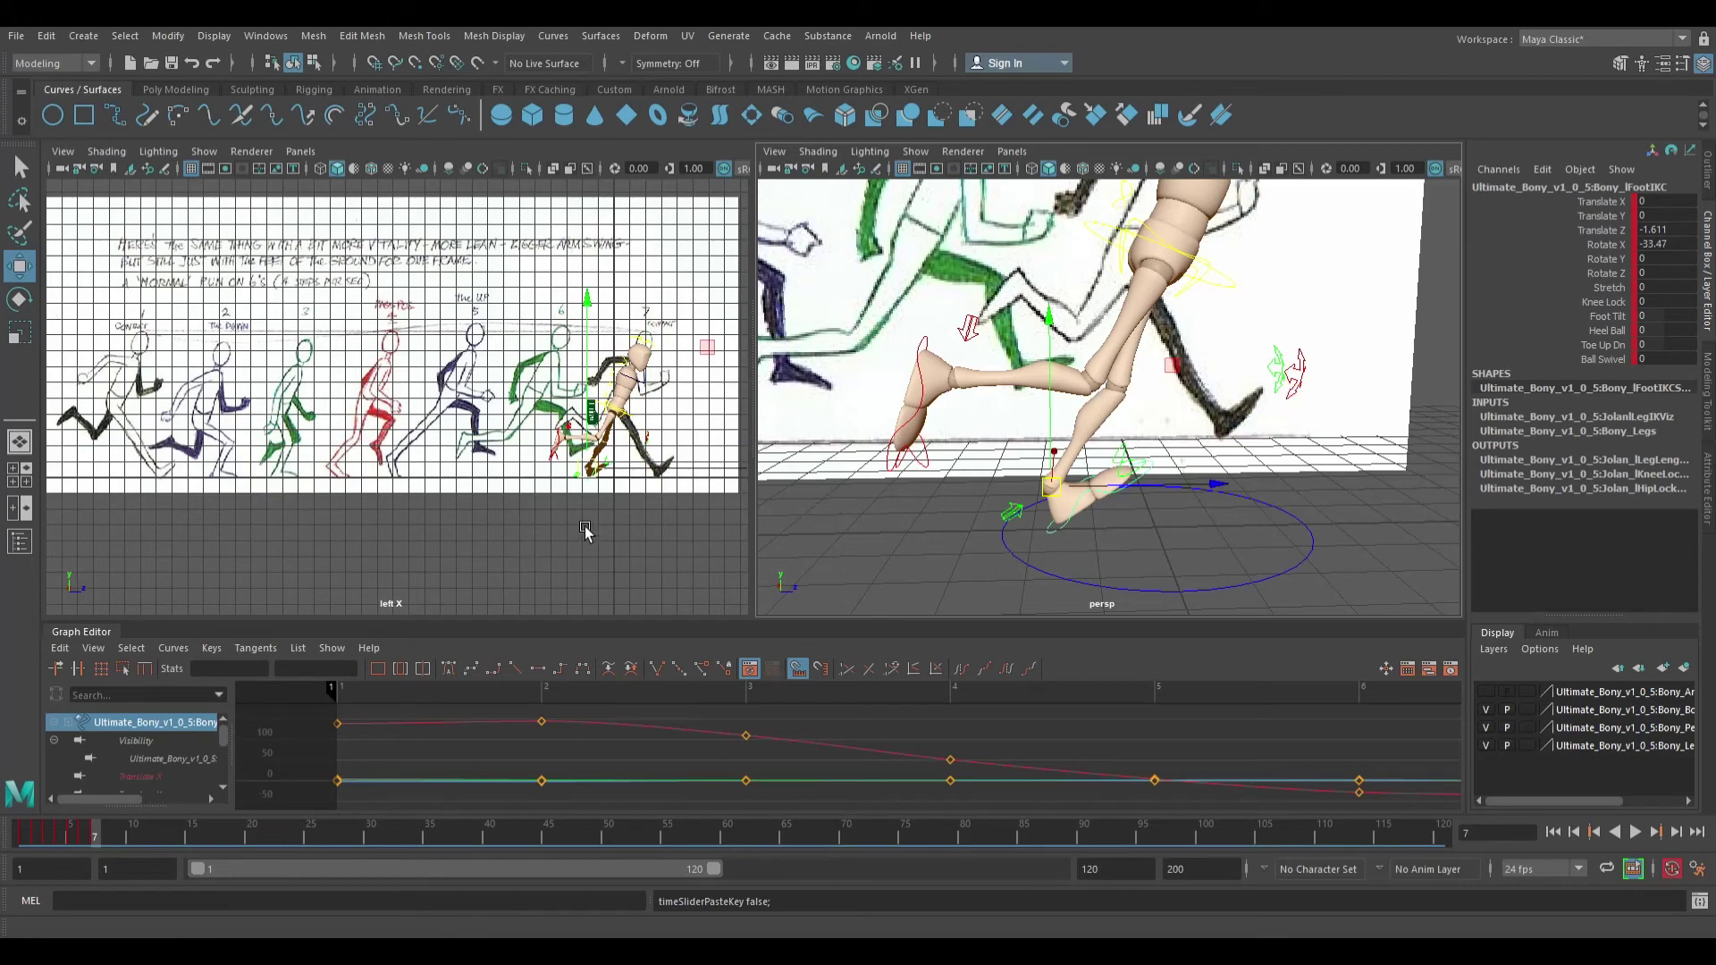
# Try the left foot control at Translate Z 1.611 on frame 7, check the legs in the front view, and undo the change
pyautogui.moveTo(631, 511)
pyautogui.keyDown('alt'); pyautogui.mouseDown(button='middle')
pyautogui.moveTo(666, 523)
pyautogui.moveTo(632, 528)
pyautogui.mouseUp(button='middle'); pyautogui.keyUp('alt')
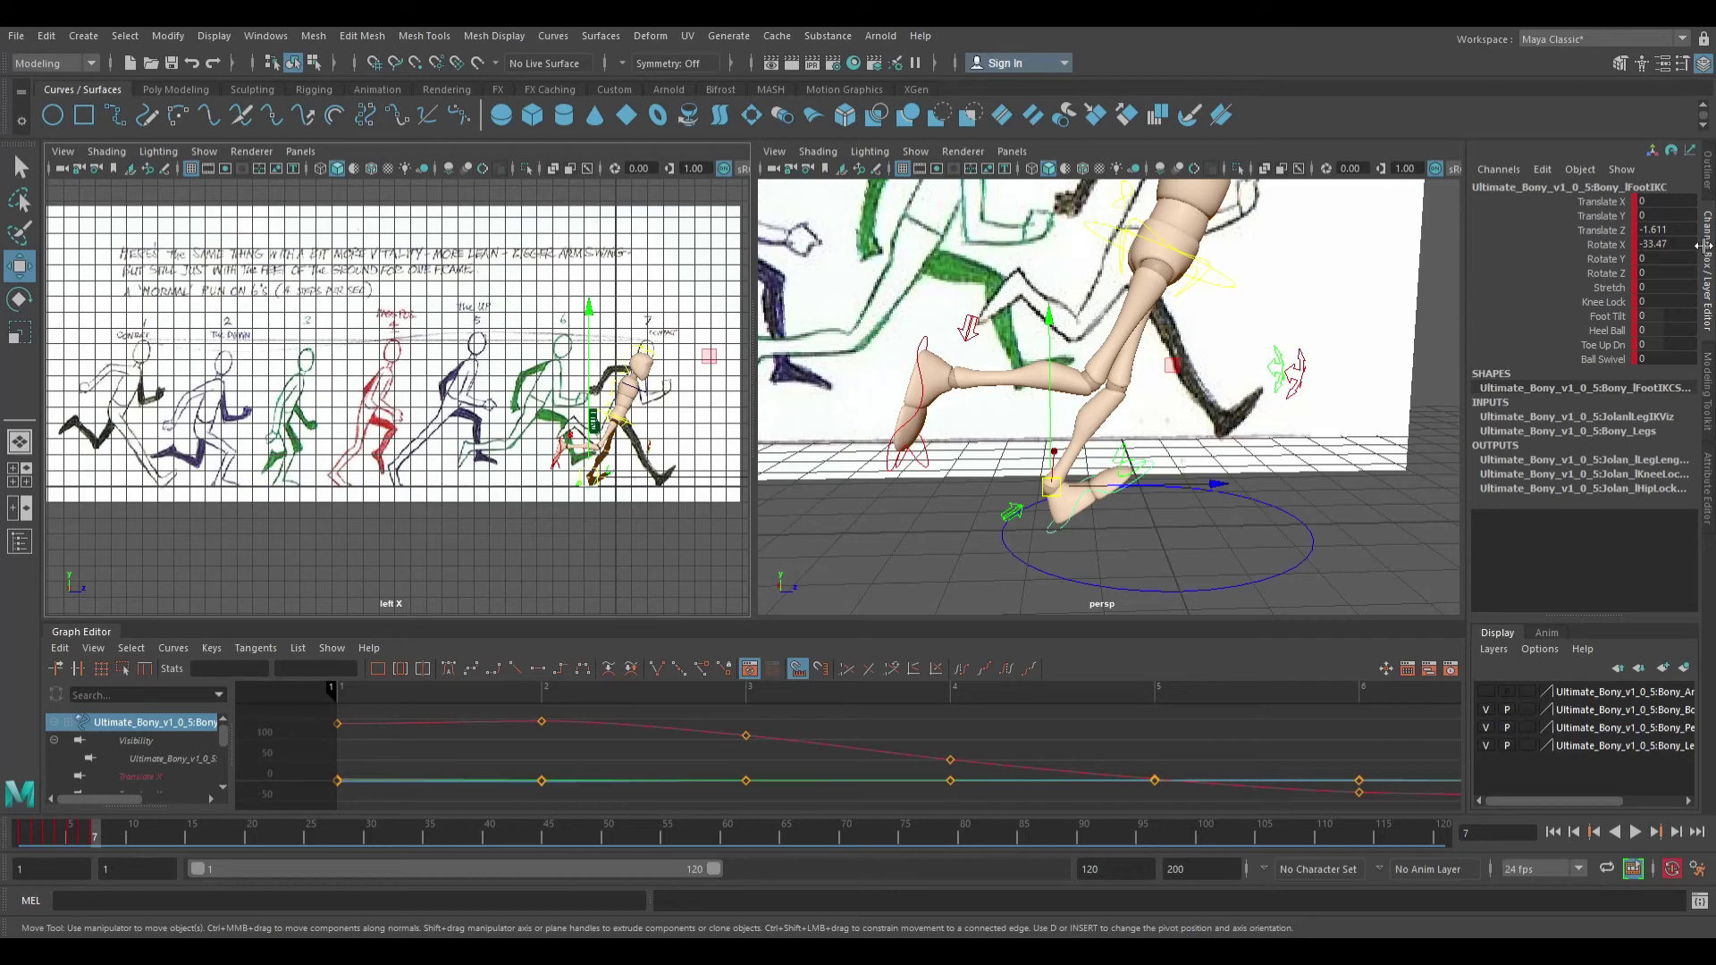
pyautogui.doubleClick(1675, 232)
pyautogui.press('Return')
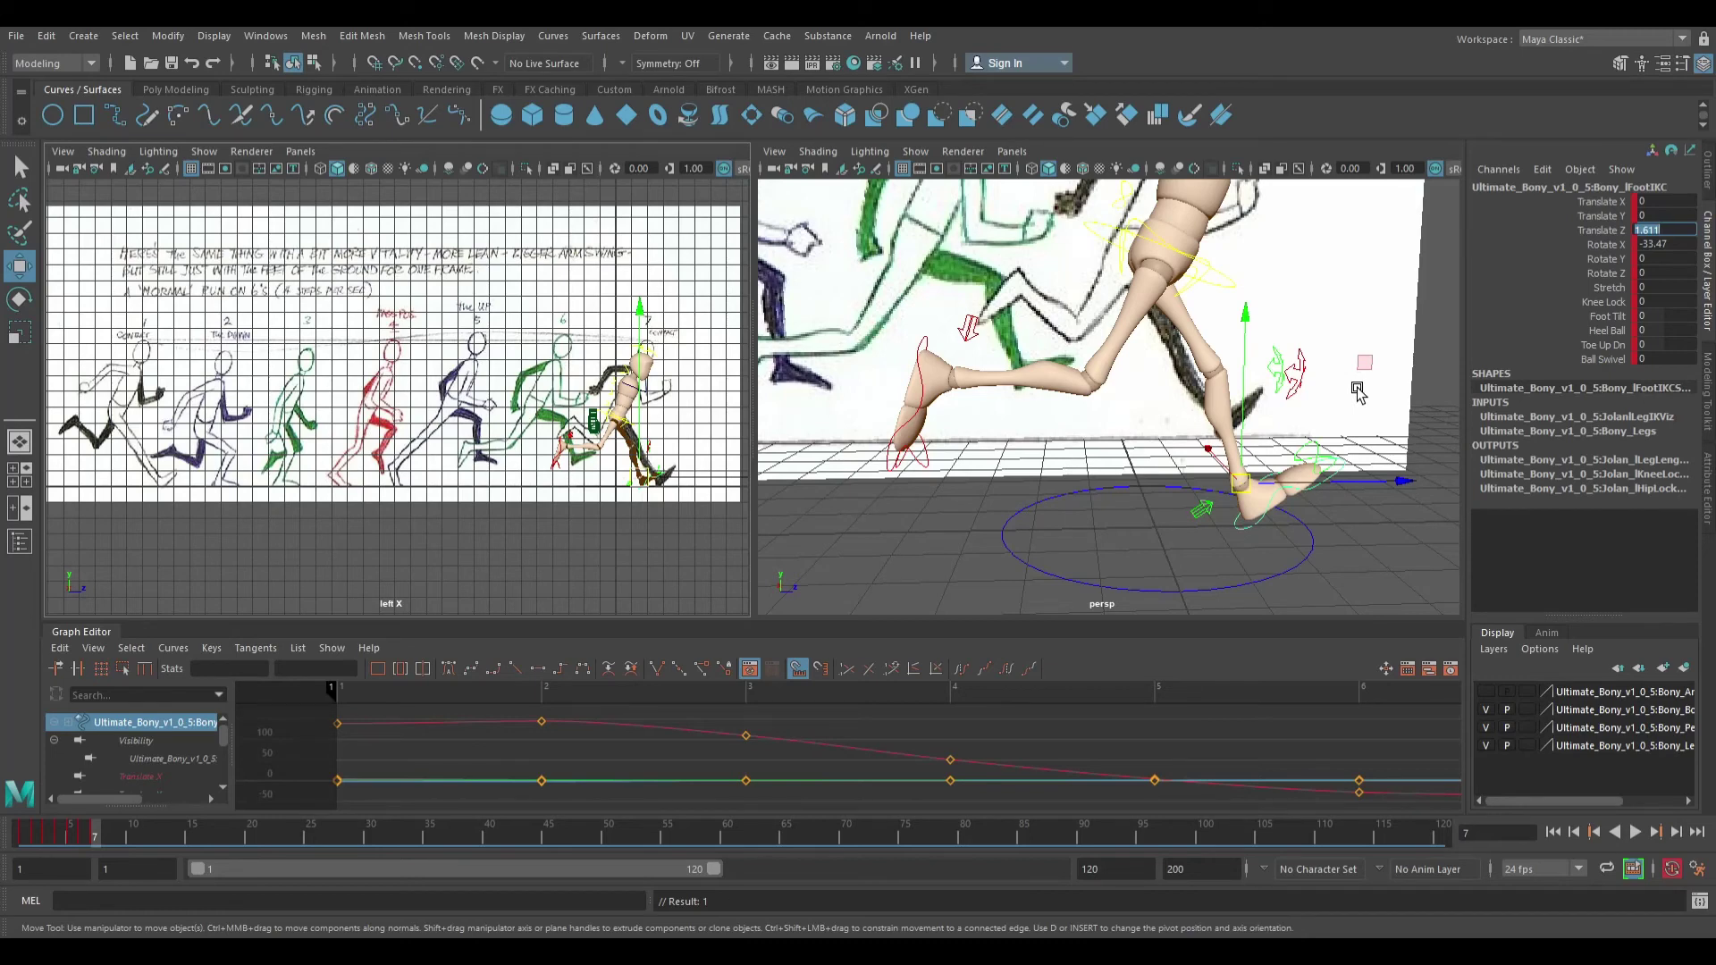
pyautogui.click(1410, 554)
pyautogui.hotkey('ctrl', 'z')
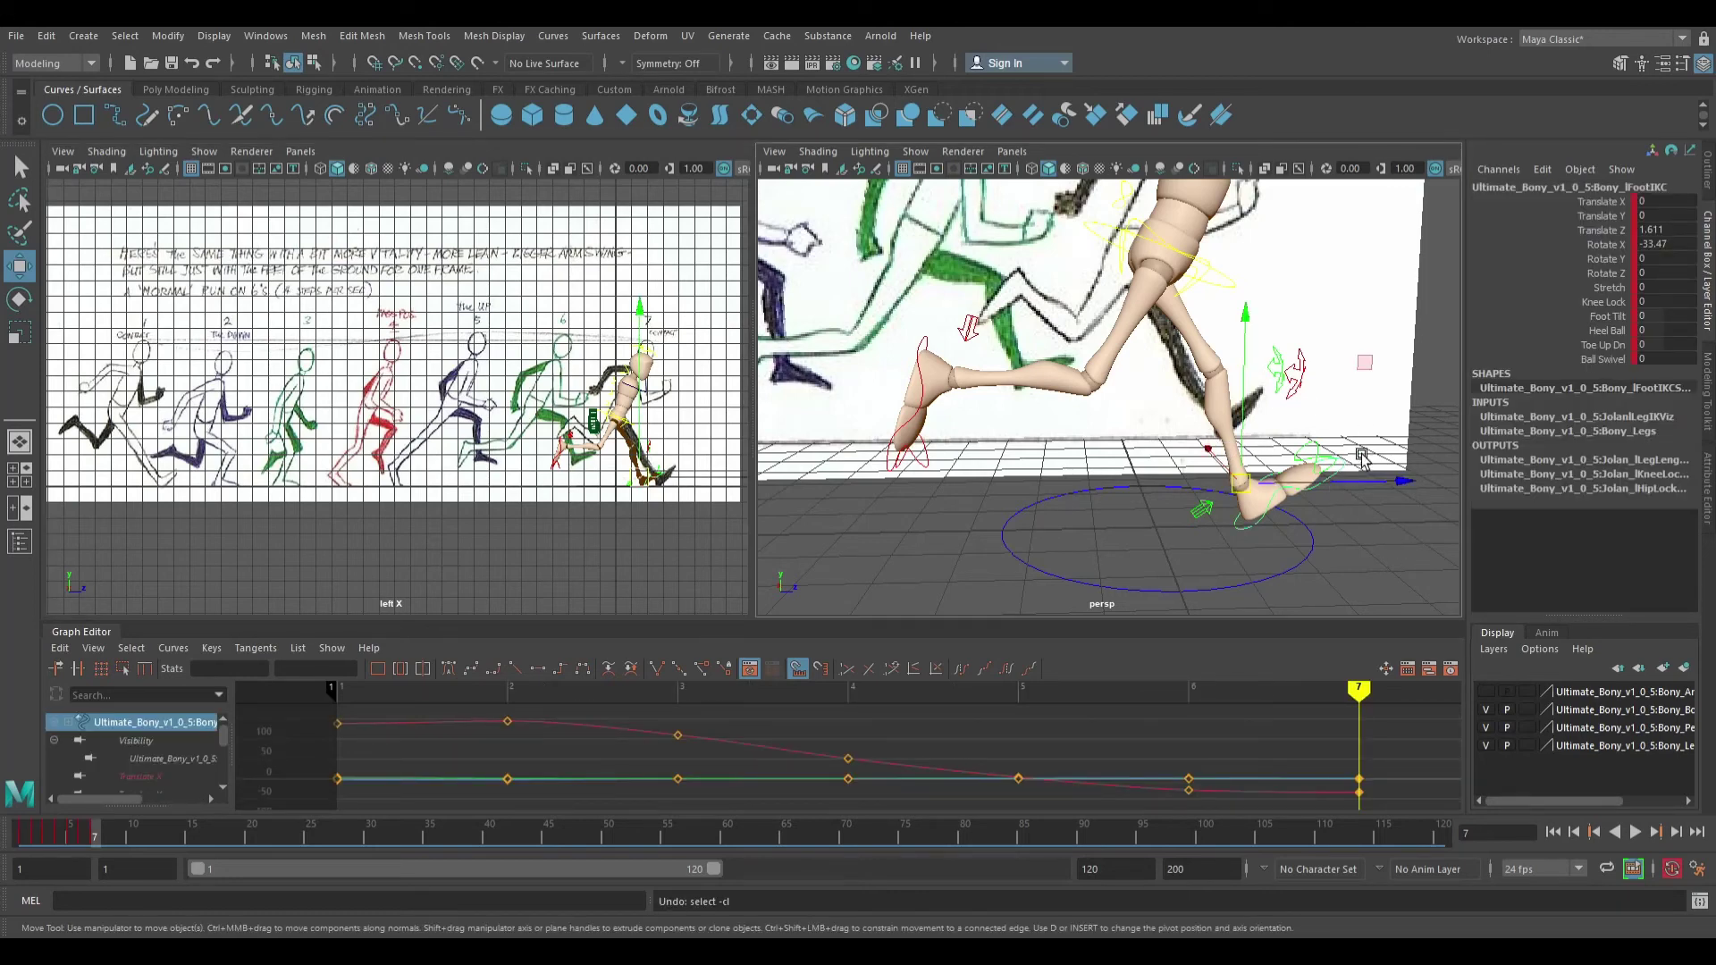
pyautogui.middleClick(527, 510)
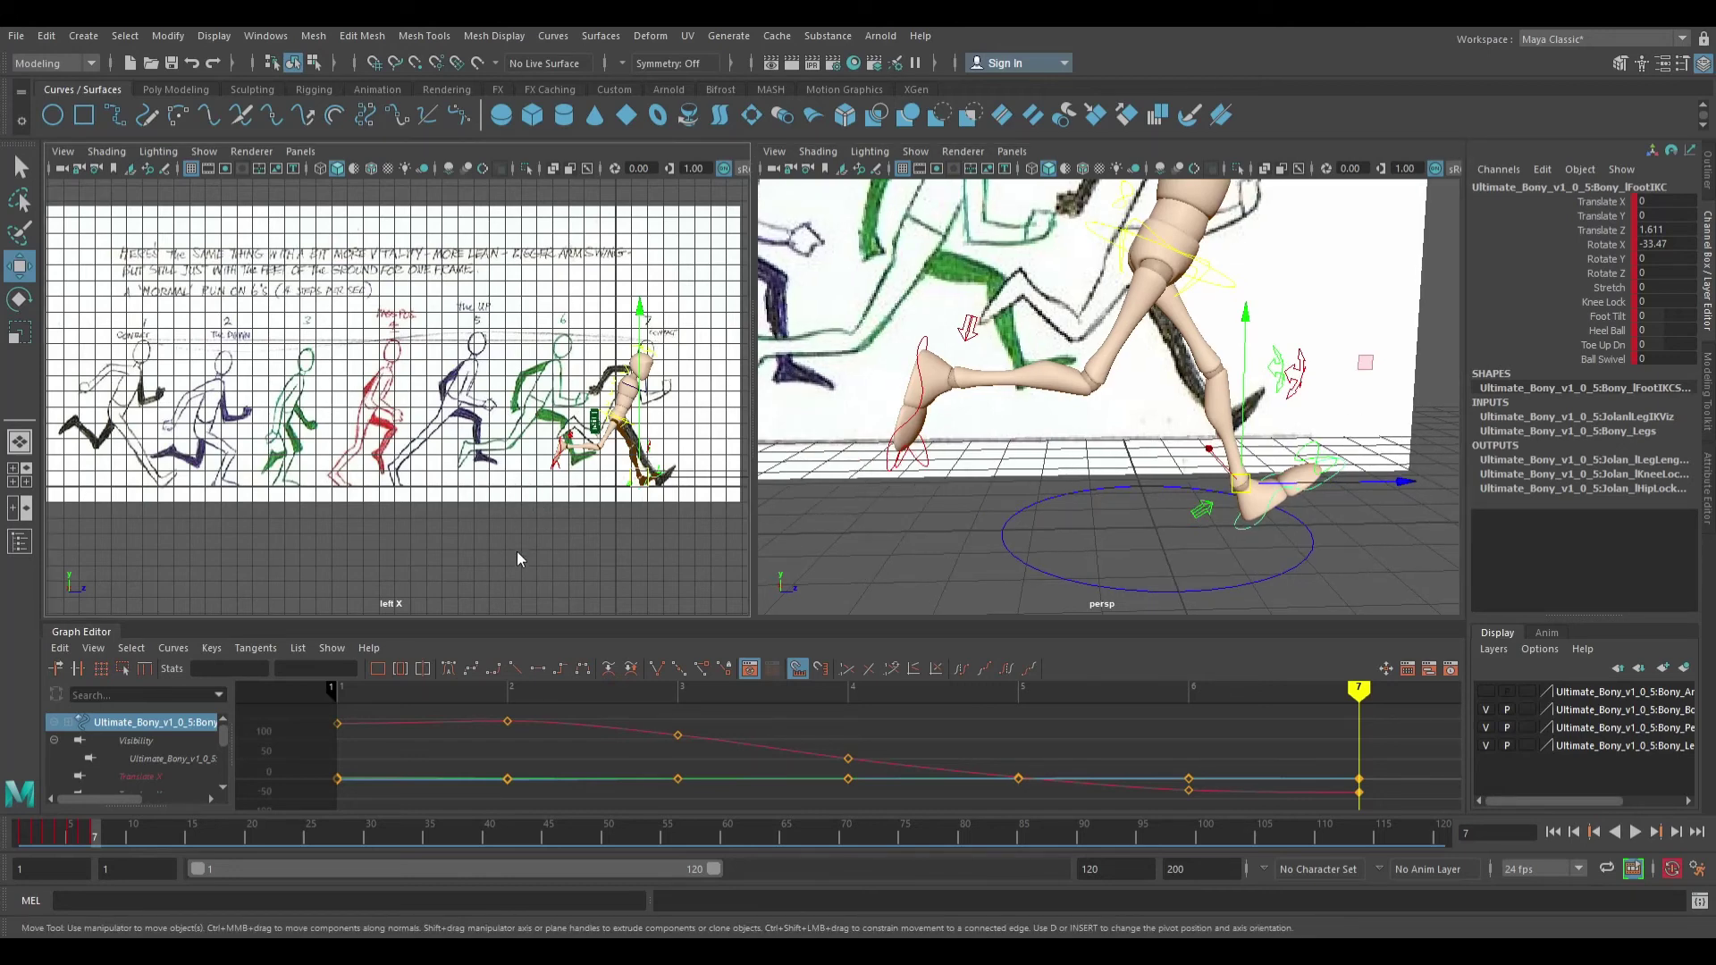
pyautogui.press('space')
pyautogui.scroll(5, 555, 425)
pyautogui.keyDown('alt'); pyautogui.moveTo(552, 447); pyautogui.dragTo(537, 314, button='middle'); pyautogui.keyUp('alt')
pyautogui.scroll(-3, 545, 359)
pyautogui.scroll(3, 536, 317)
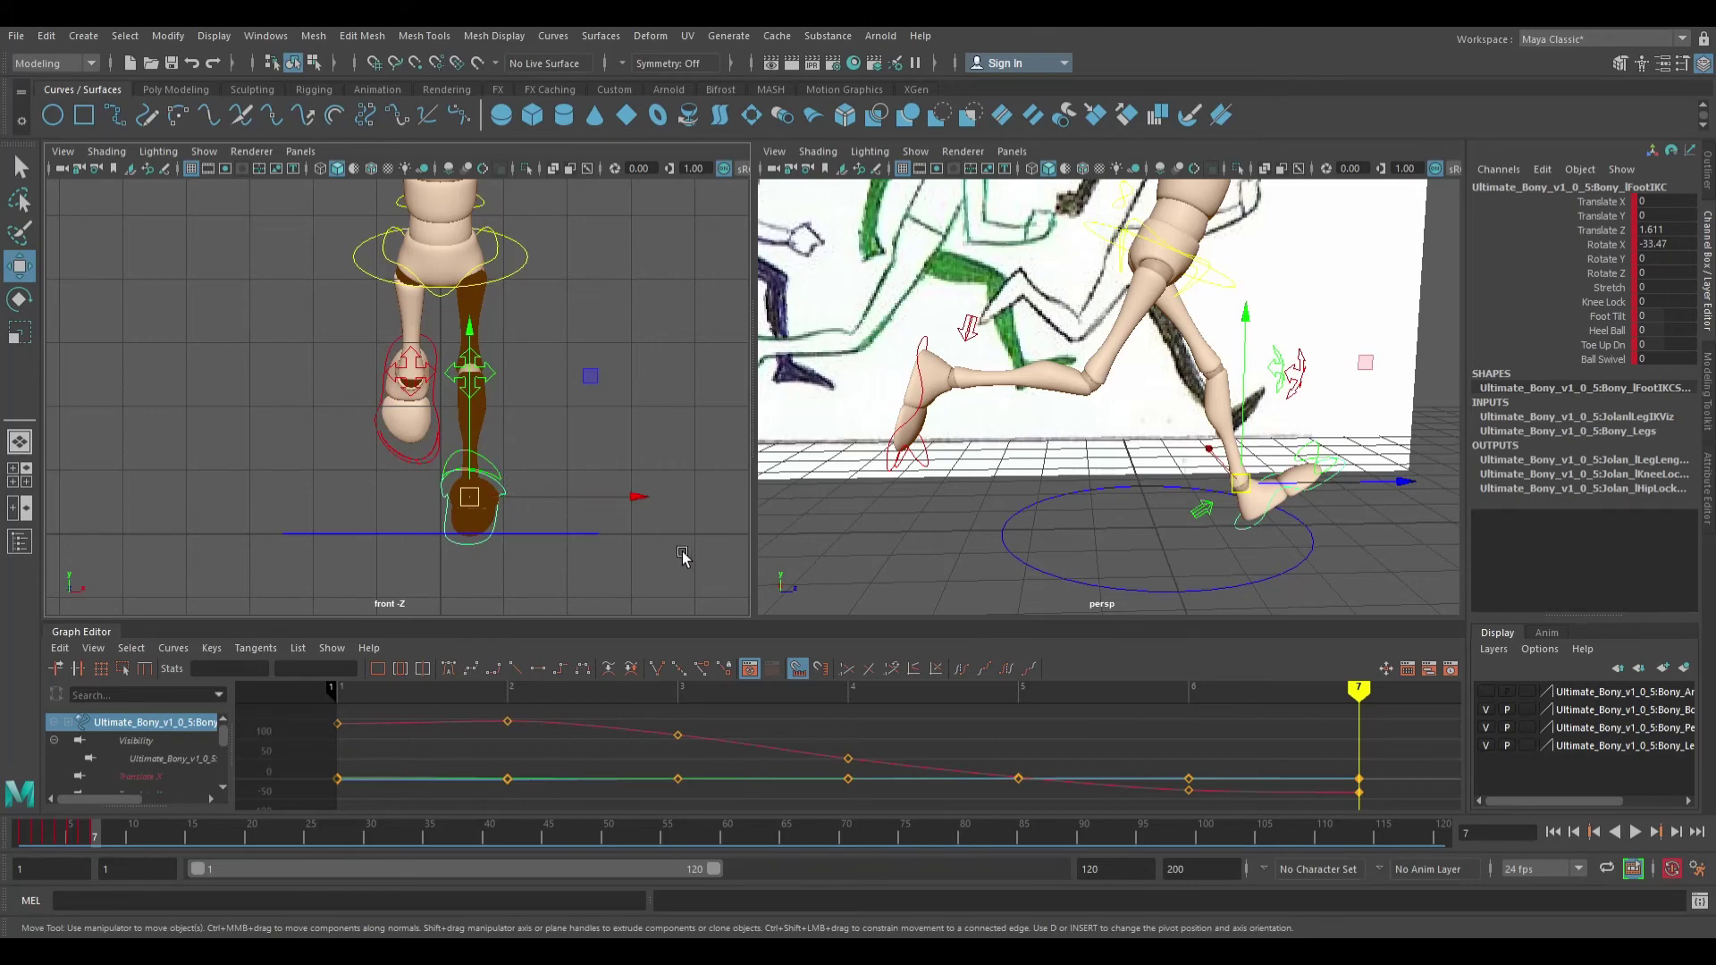
pyautogui.hotkey('ctrl', 'z')
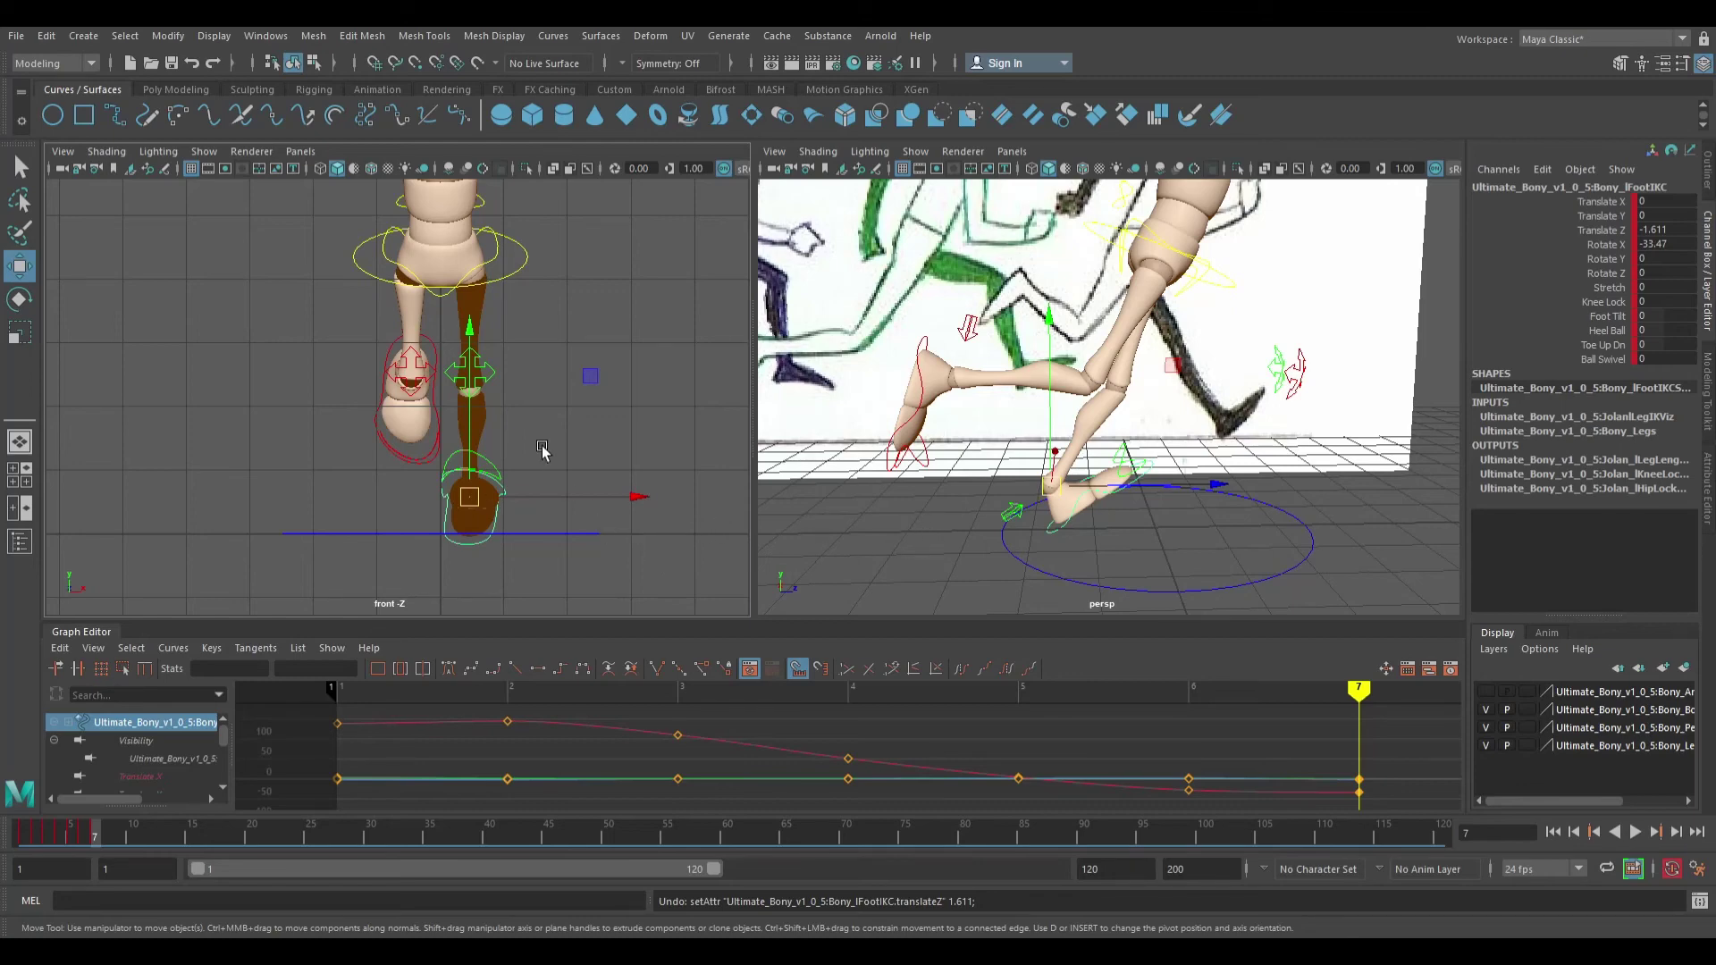
# Set the left foot control's Translate Z to 1.611 at frame 7
pyautogui.keyDown('alt'); pyautogui.moveTo(1117, 488); pyautogui.dragTo(1162, 477); pyautogui.keyUp('alt')
pyautogui.click(1669, 231)
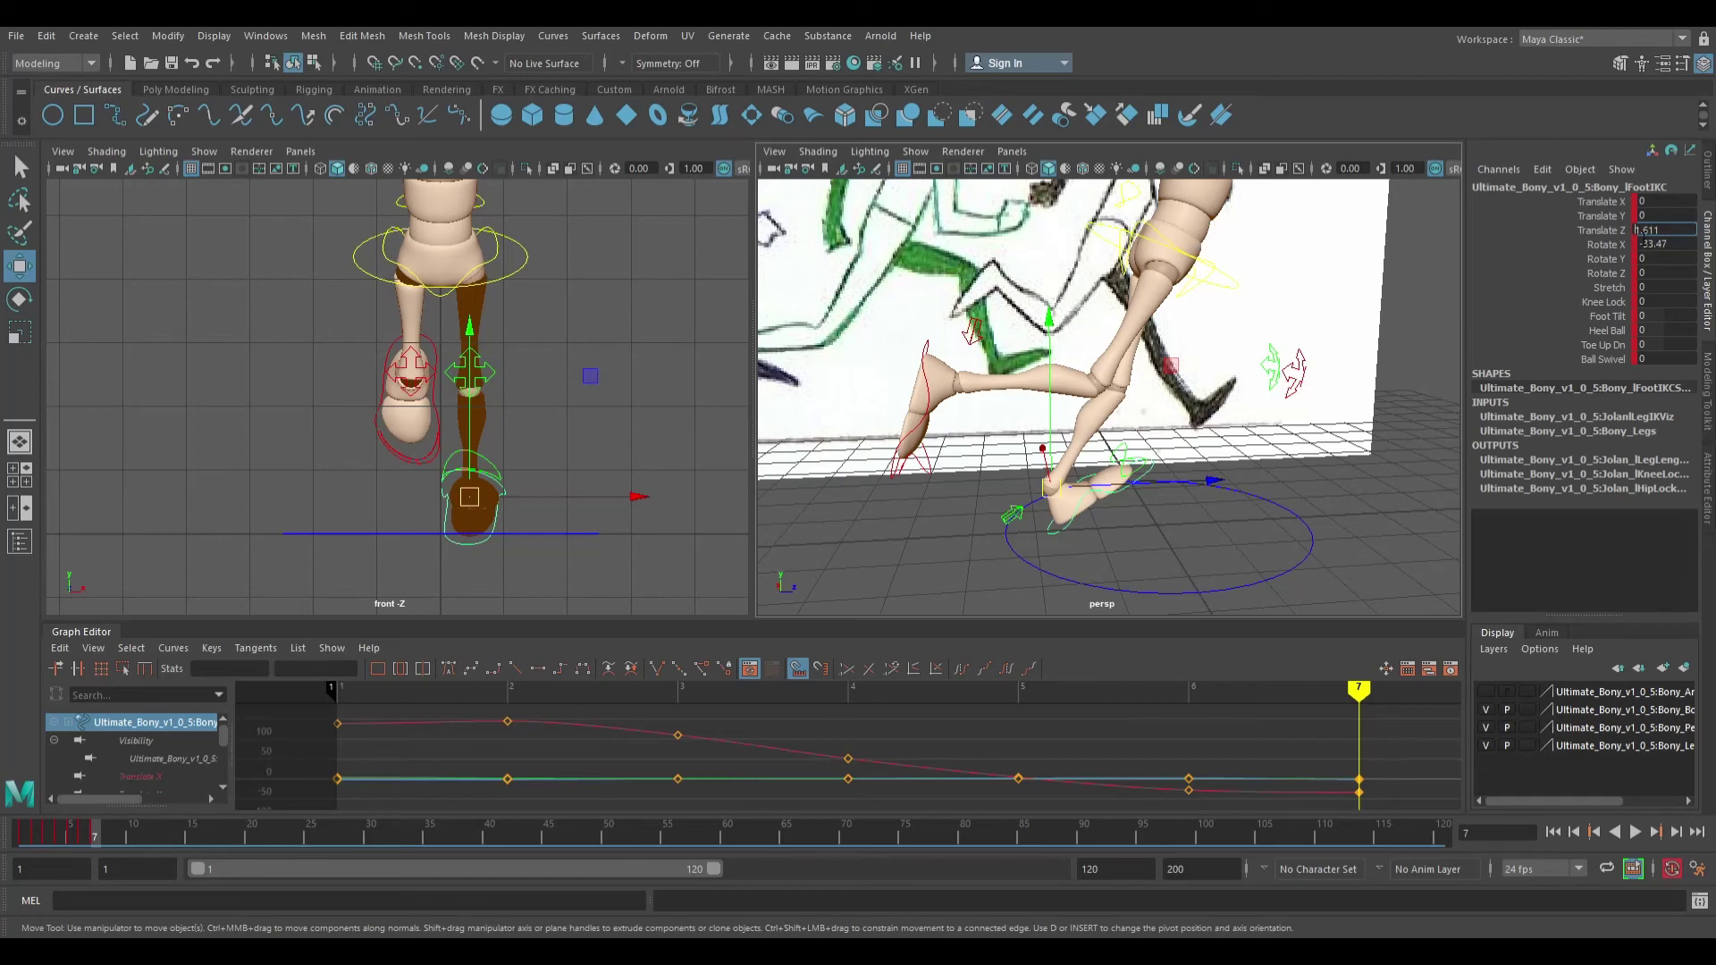
pyautogui.press('Return')
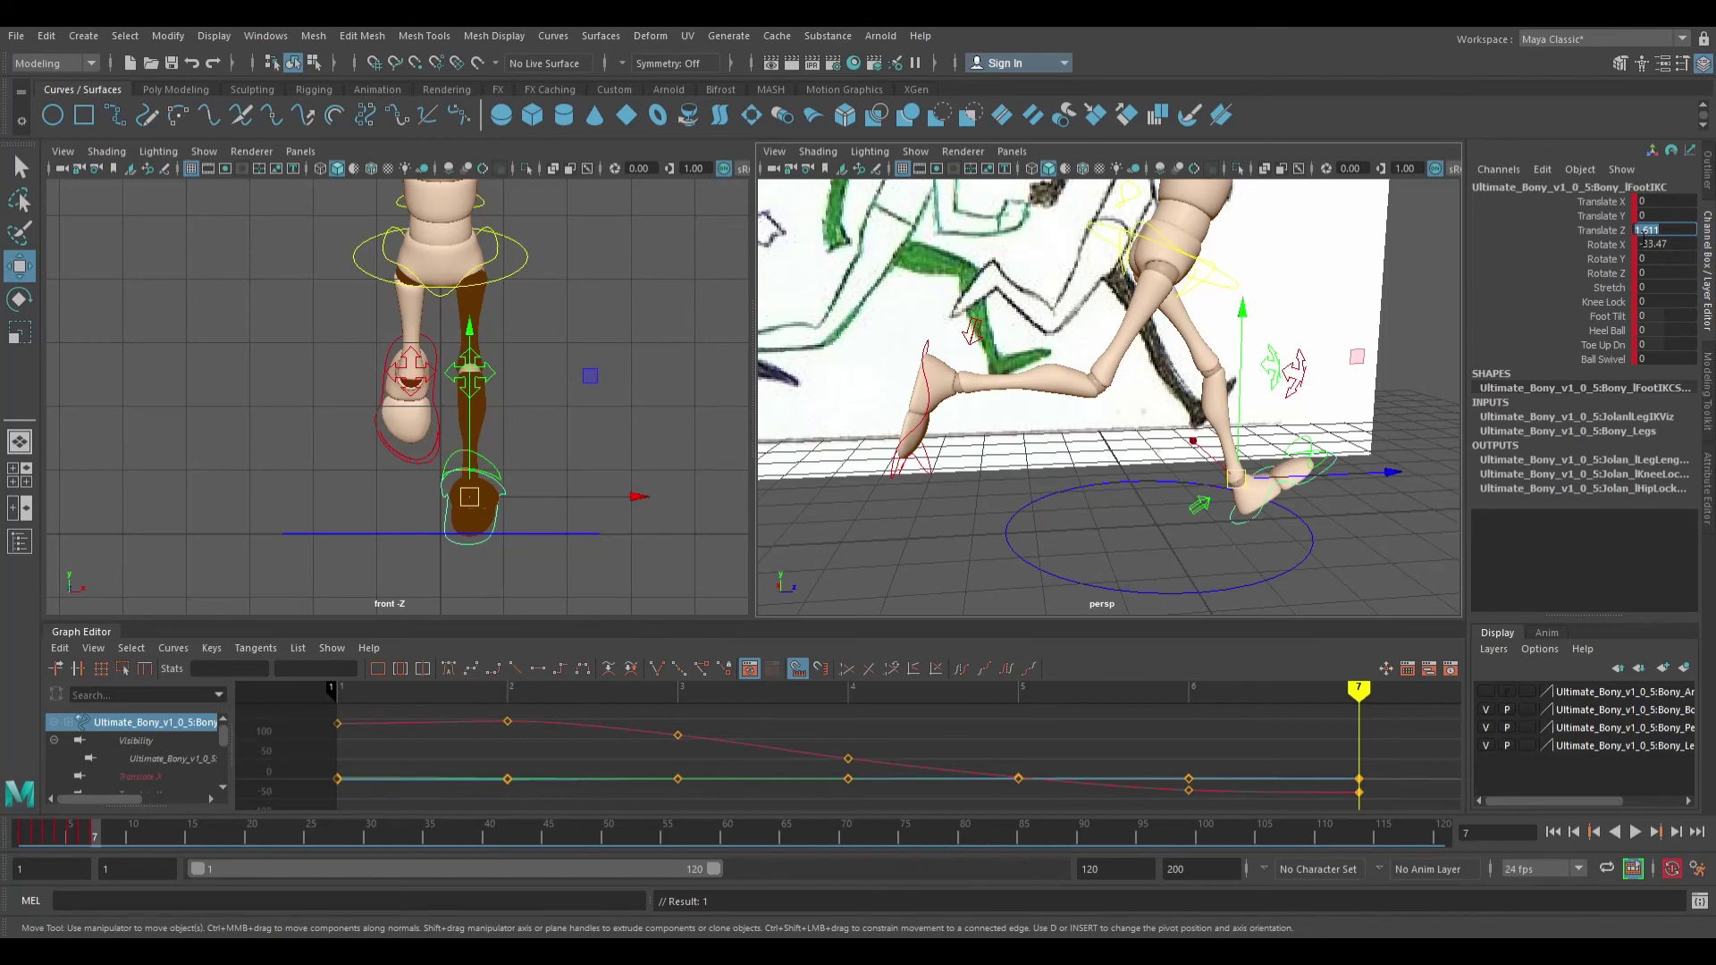
pyautogui.keyDown('alt'); pyautogui.moveTo(1354, 383); pyautogui.dragTo(1339, 410, button='middle'); pyautogui.keyUp('alt')
pyautogui.keyDown('alt'); pyautogui.moveTo(1340, 409); pyautogui.dragTo(1295, 410, button='right'); pyautogui.keyUp('alt')
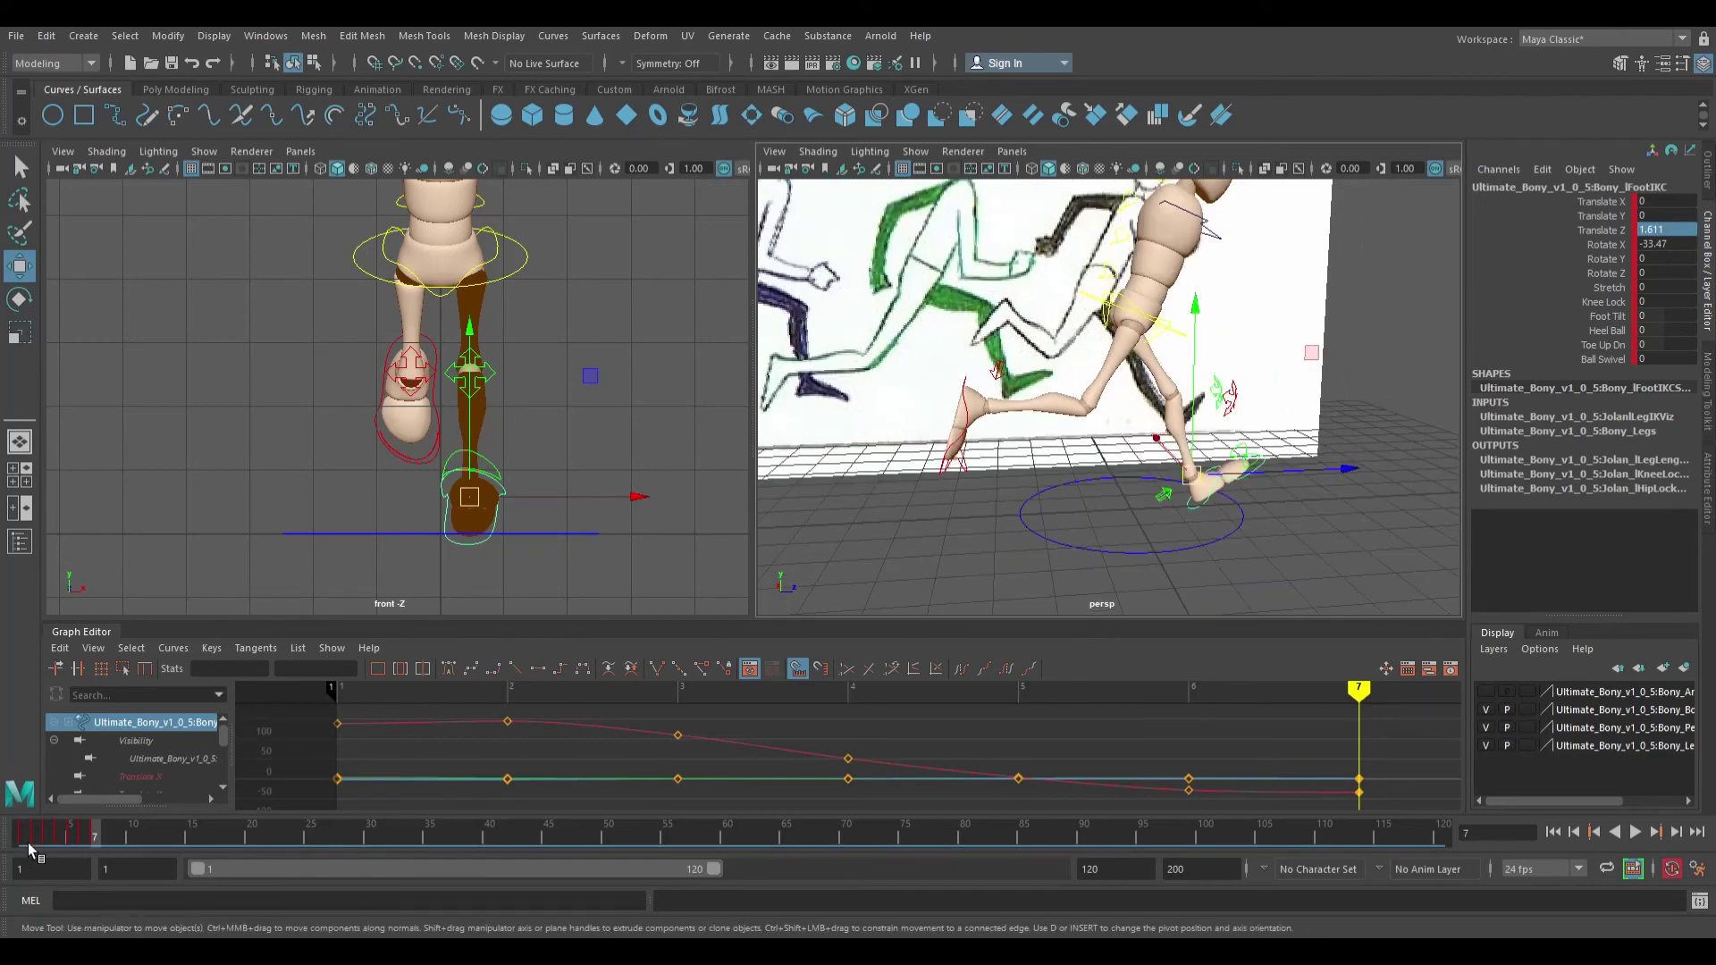
# Compare the leg poses at frames 1 and 7 in the side view, and play the animation to check the motion
pyautogui.keyDown('alt'); pyautogui.keyDown('shift'); pyautogui.moveTo(469, 360); pyautogui.dragTo(479, 362, button='middle'); pyautogui.keyUp('shift'); pyautogui.keyUp('alt')
pyautogui.keyDown('alt'); pyautogui.moveTo(479, 407); pyautogui.dragTo(688, 431, button='right'); pyautogui.keyUp('alt')
pyautogui.keyDown('alt'); pyautogui.moveTo(688, 430); pyautogui.dragTo(532, 392, button='middle'); pyautogui.keyUp('alt')
pyautogui.keyDown('alt'); pyautogui.moveTo(532, 393); pyautogui.dragTo(567, 415, button='right'); pyautogui.keyUp('alt')
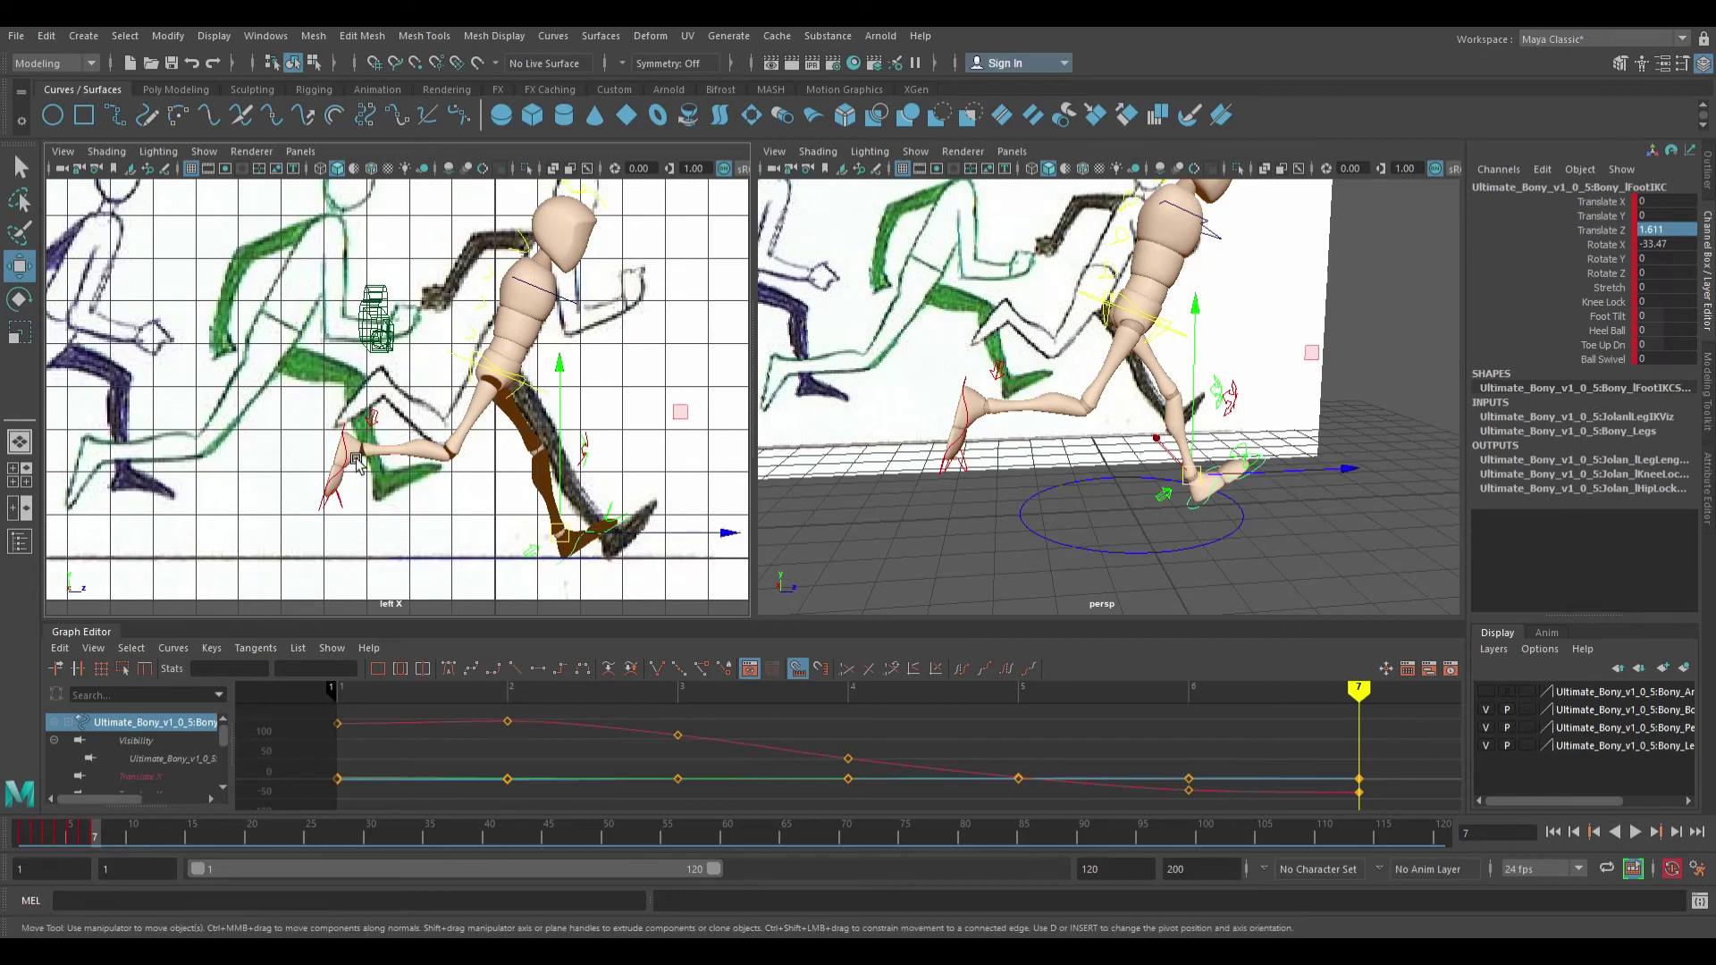
pyautogui.click(34, 844)
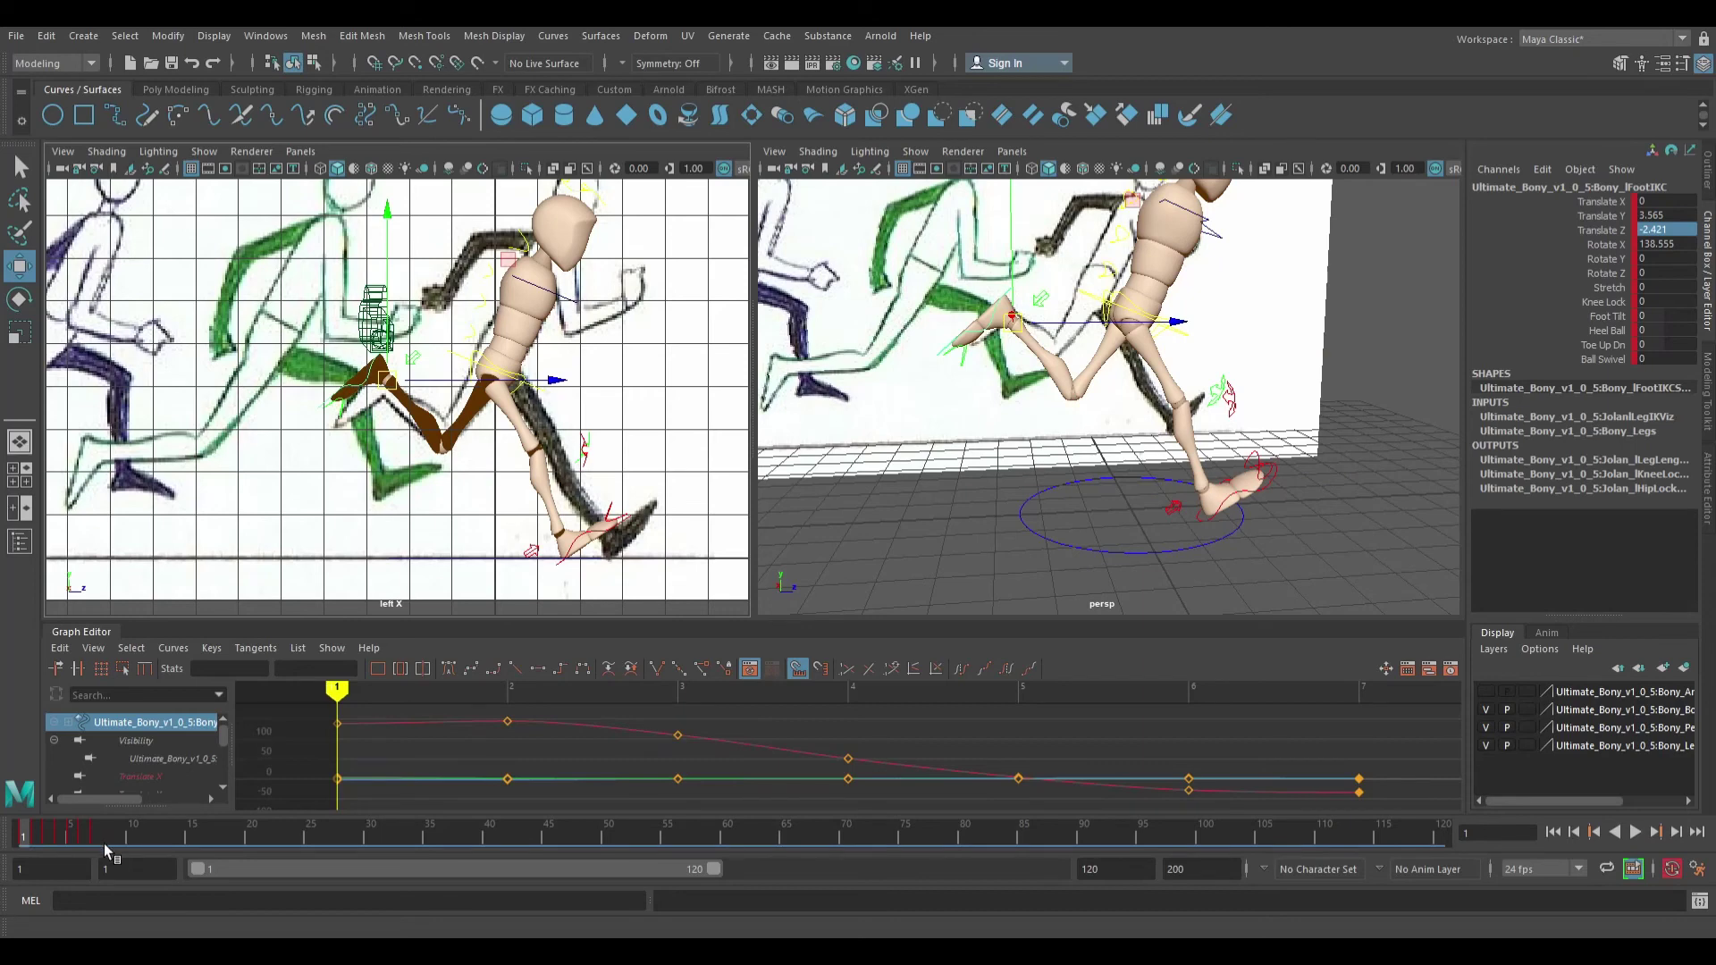
pyautogui.click(103, 844)
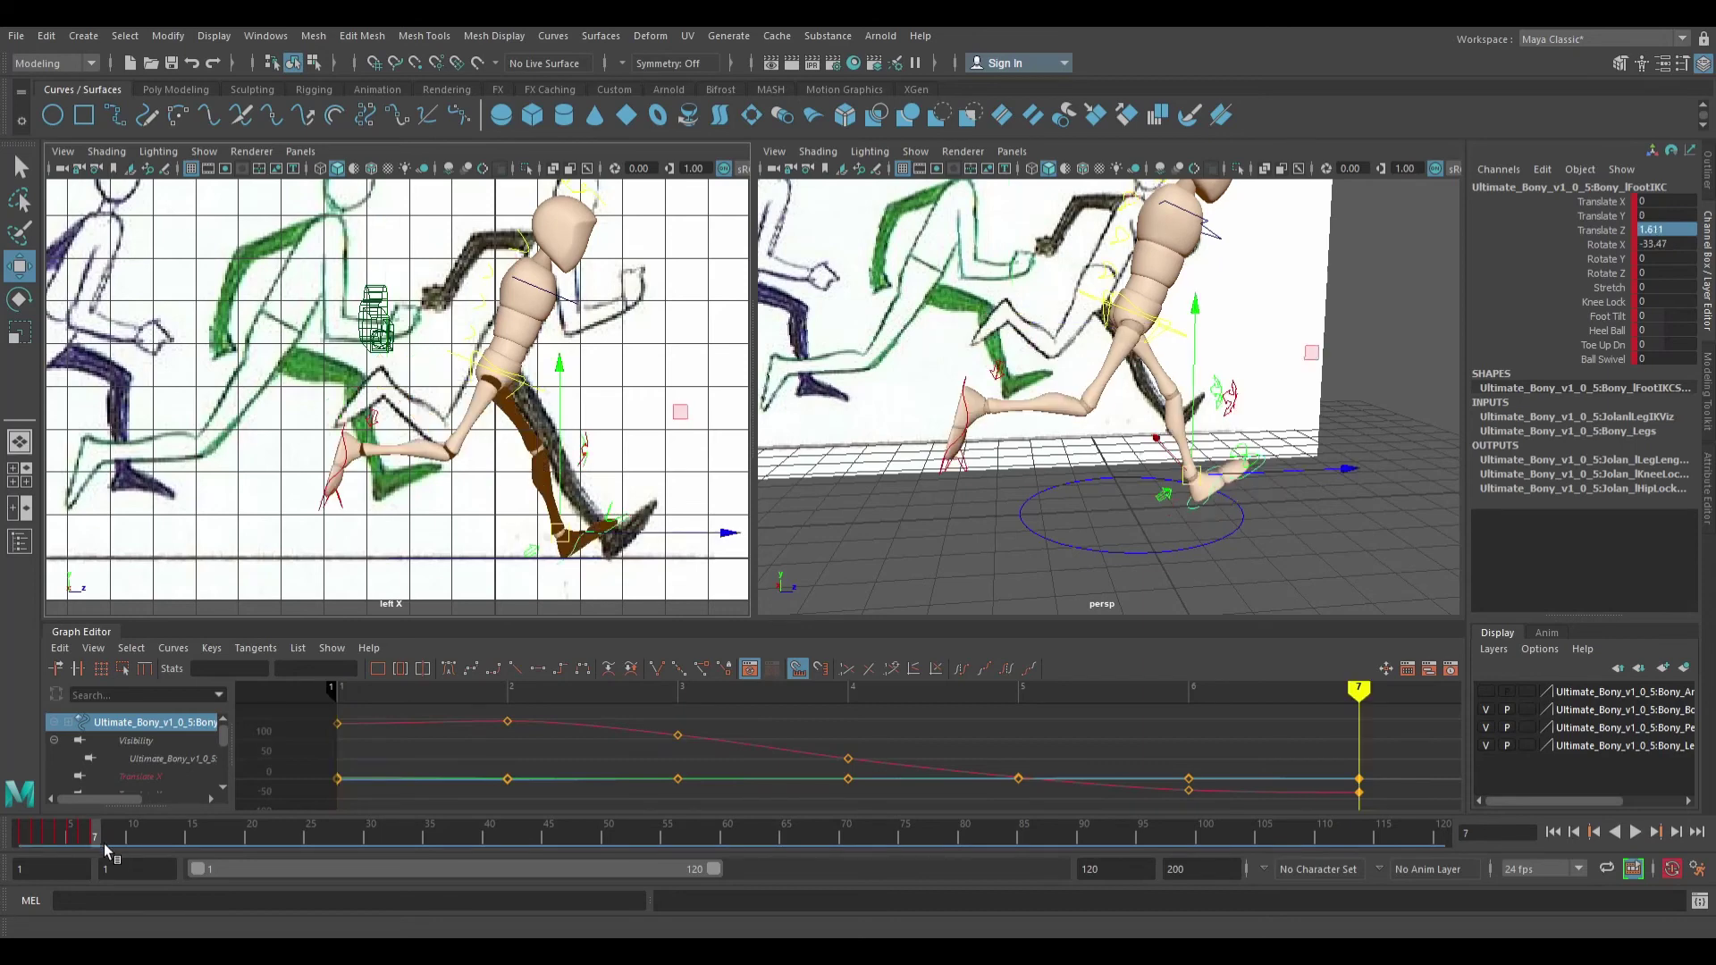
pyautogui.click(30, 840)
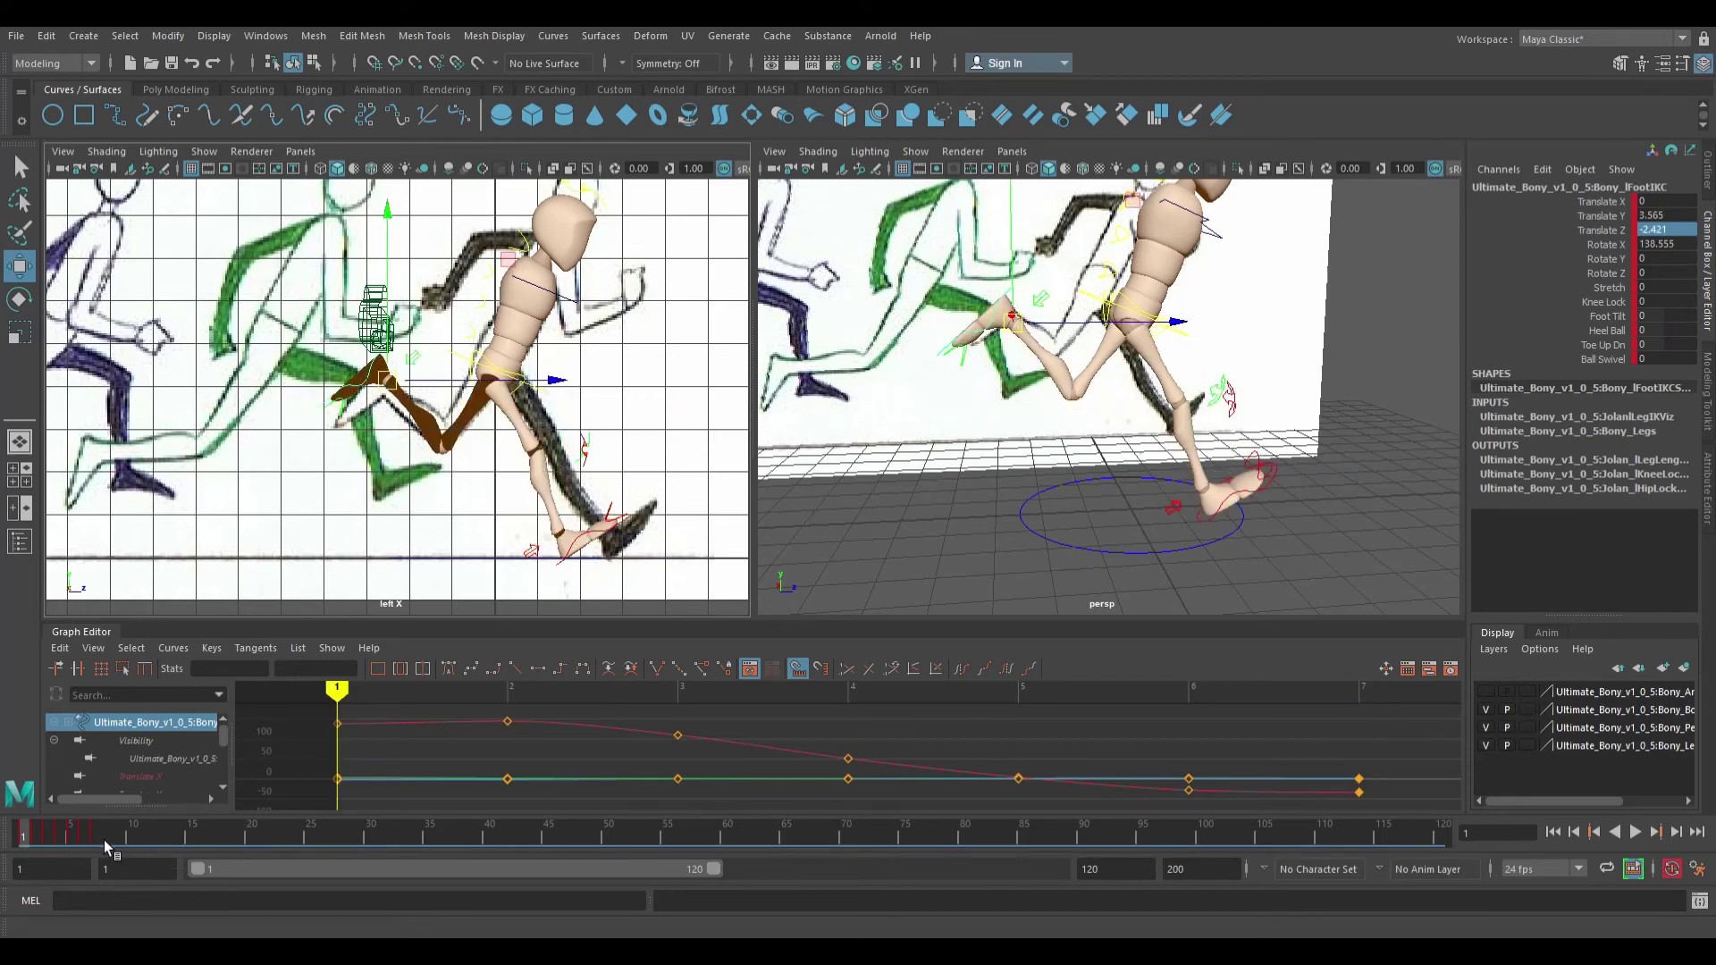
pyautogui.click(101, 843)
pyautogui.click(37, 840)
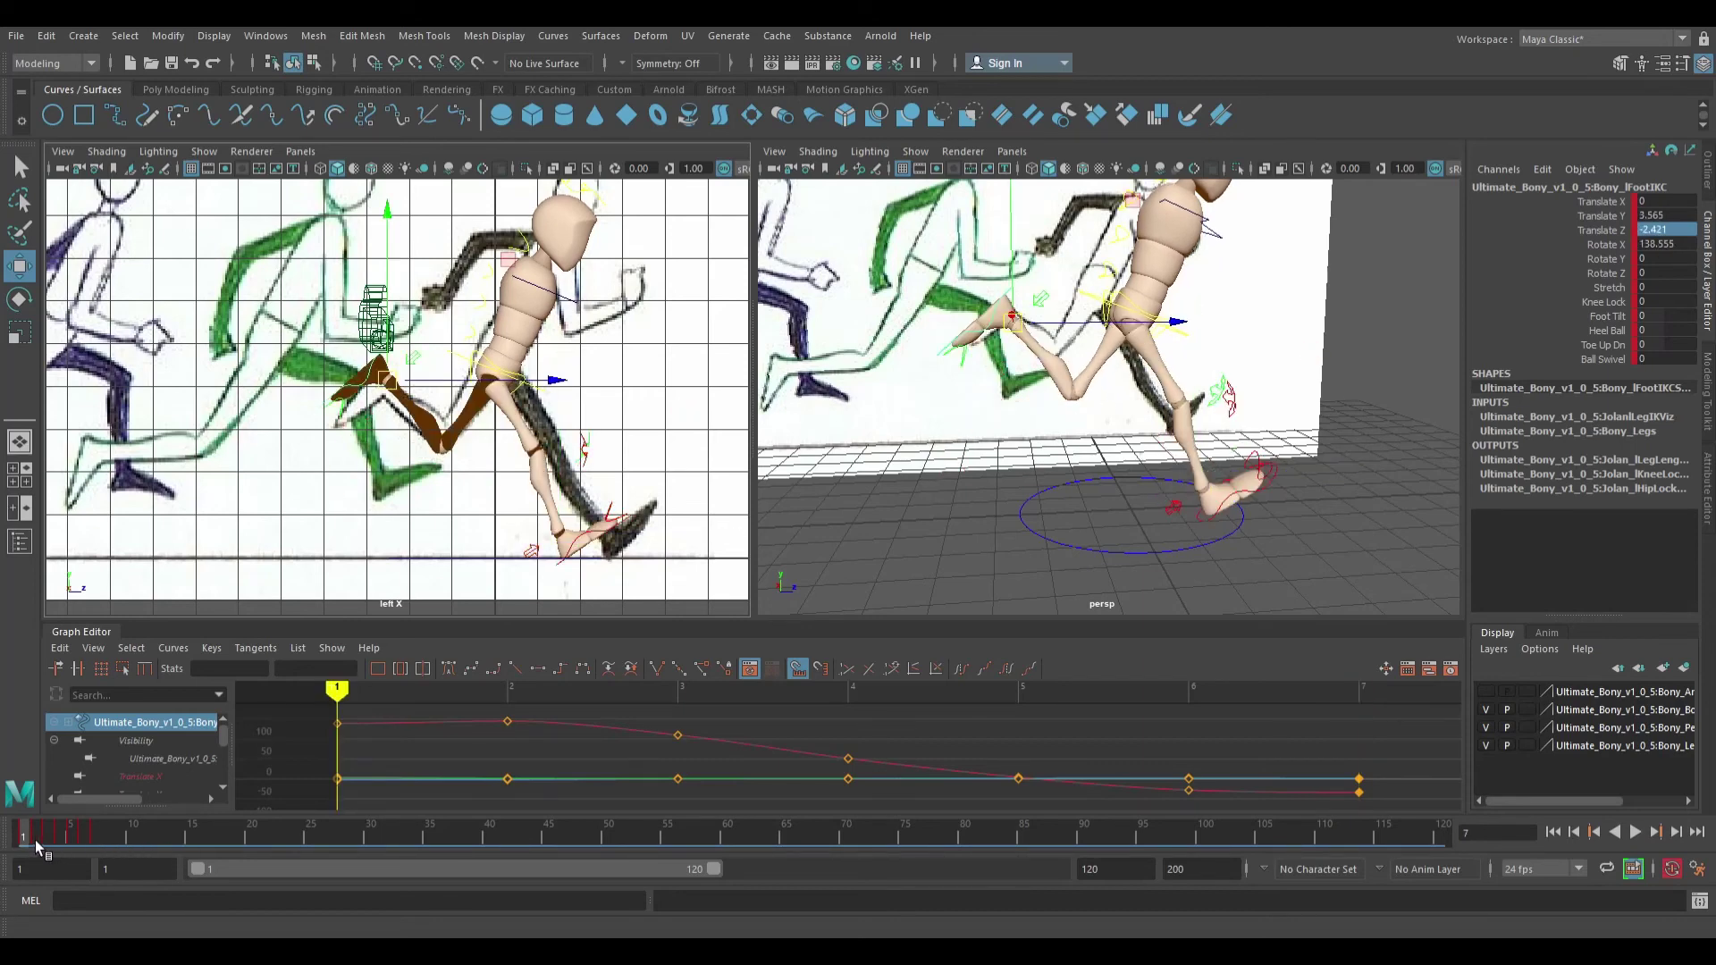
pyautogui.click(100, 842)
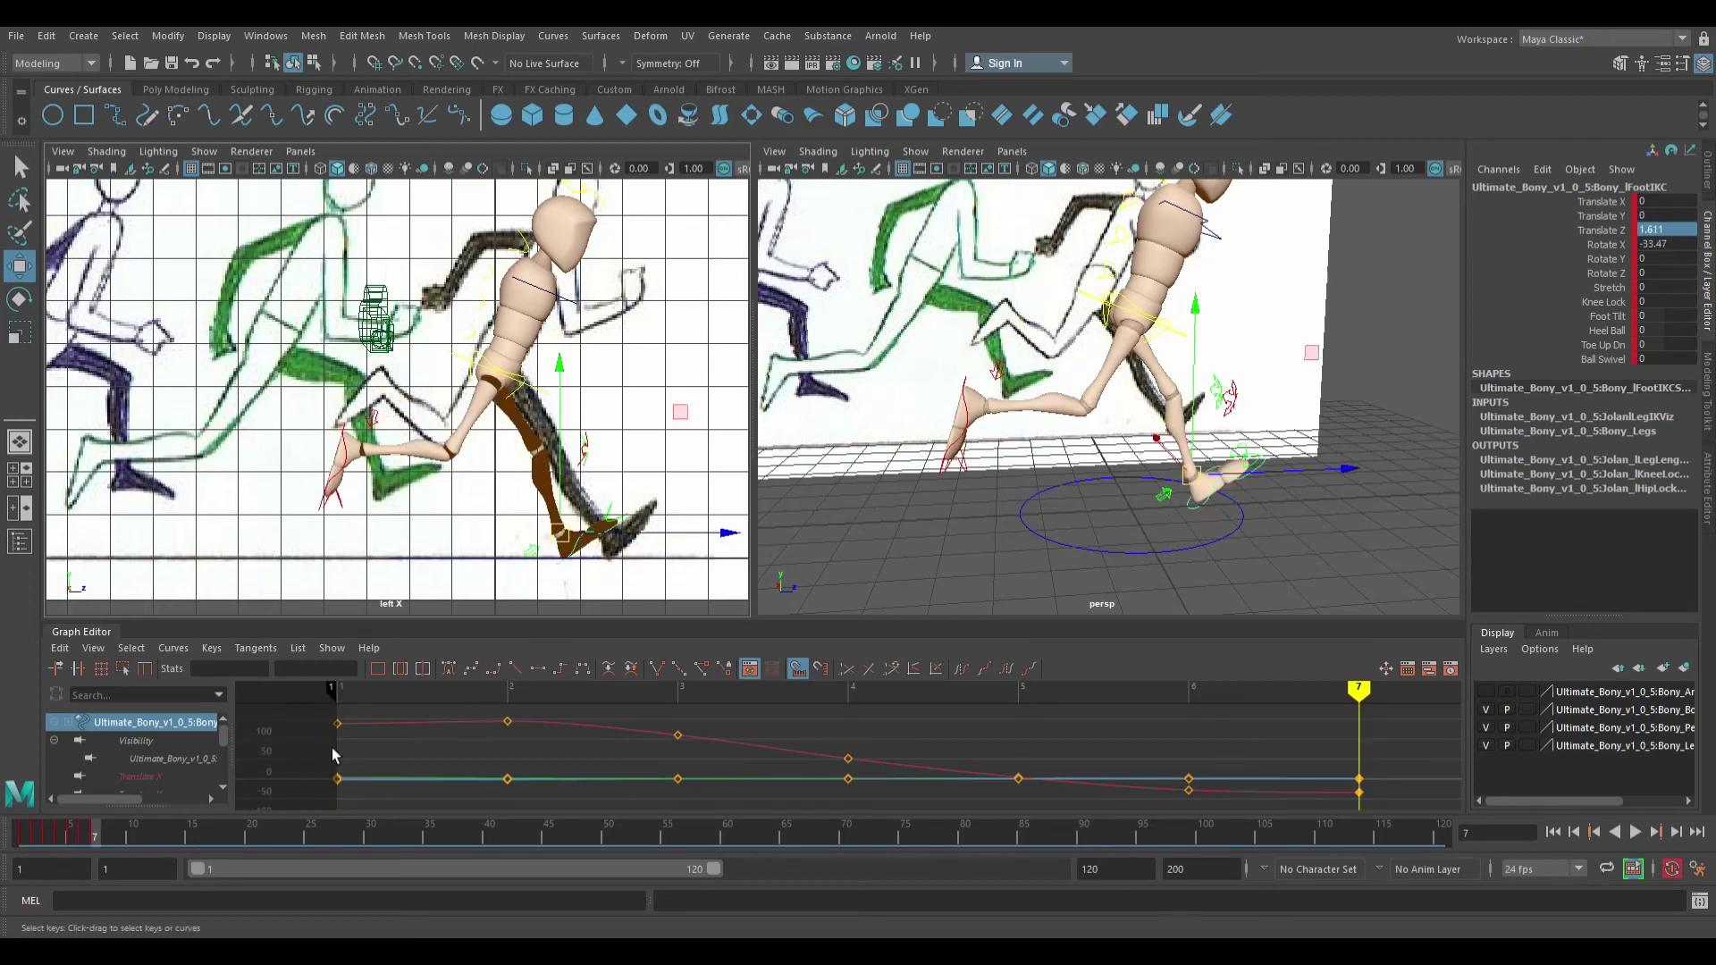
pyautogui.hotkey('alt', 'v')
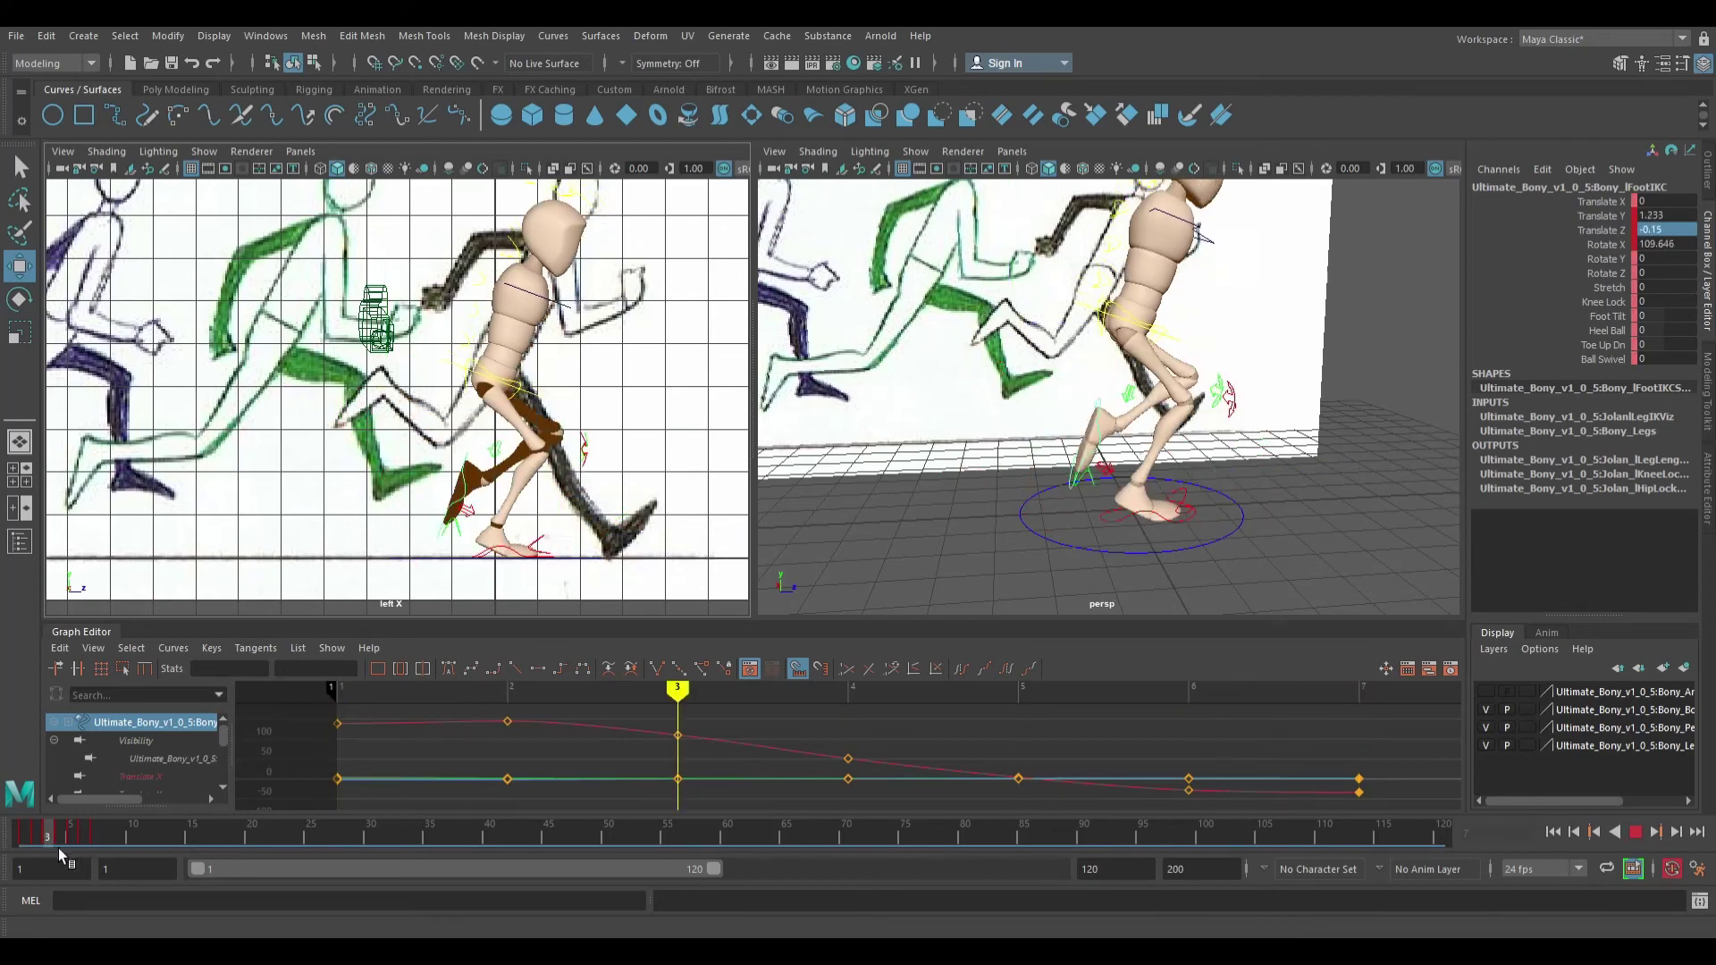
pyautogui.hotkey('alt', 'v')
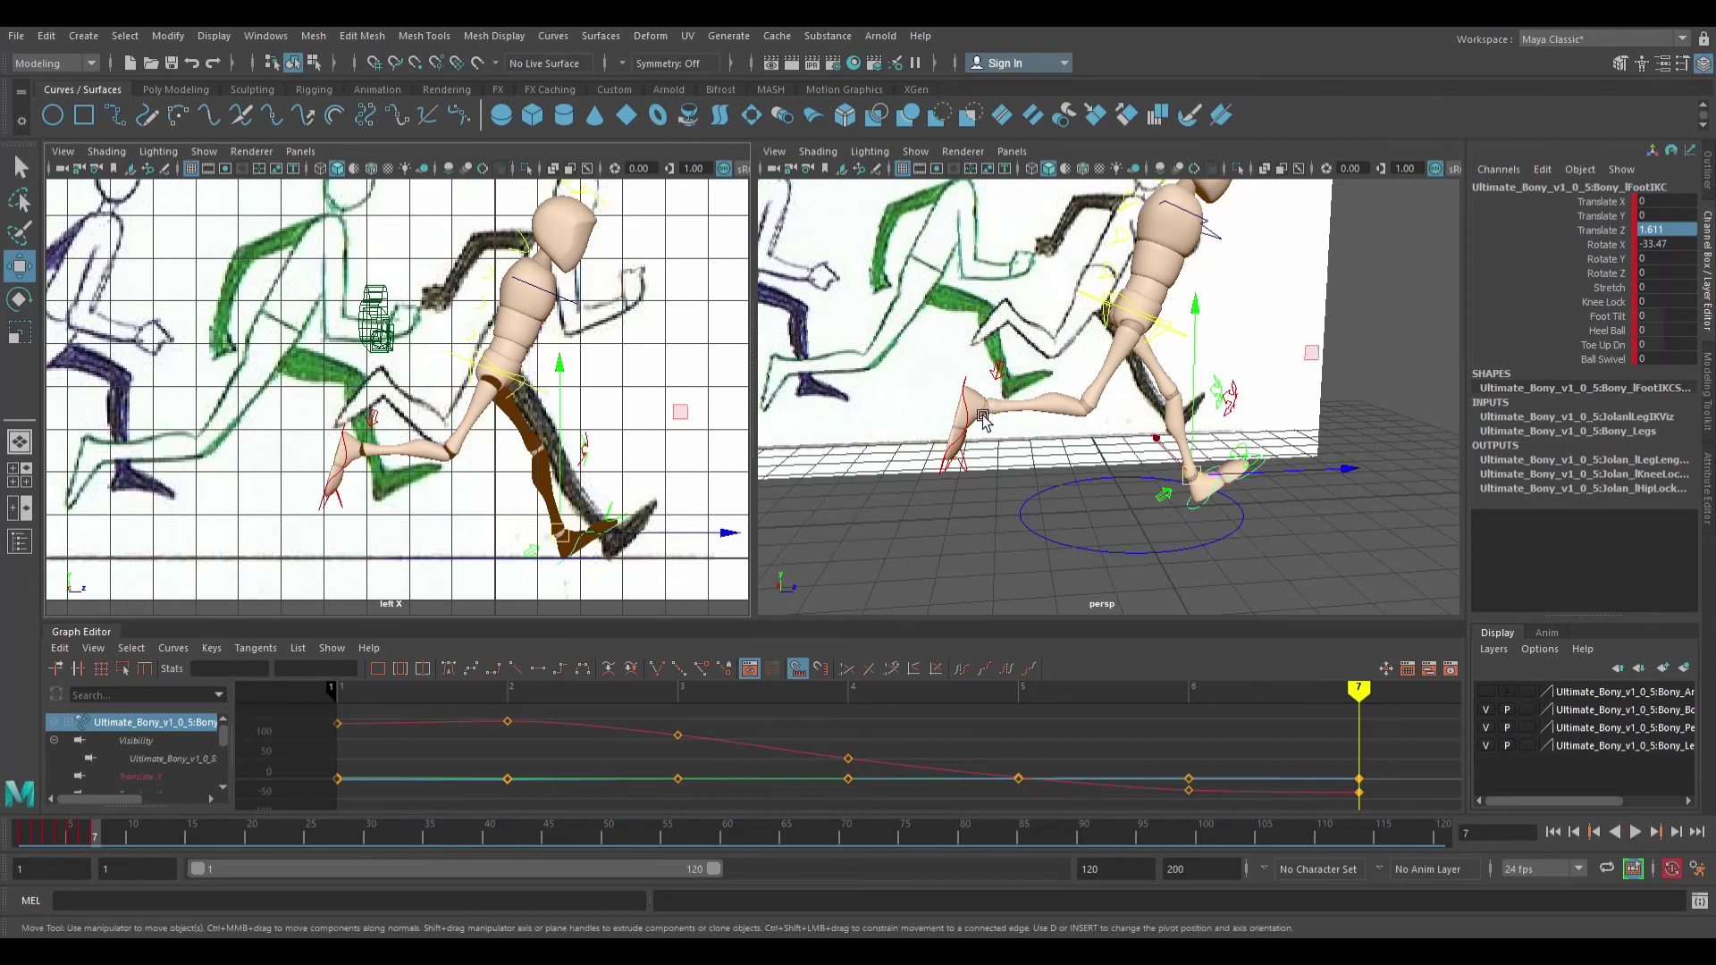
pyautogui.click(31, 840)
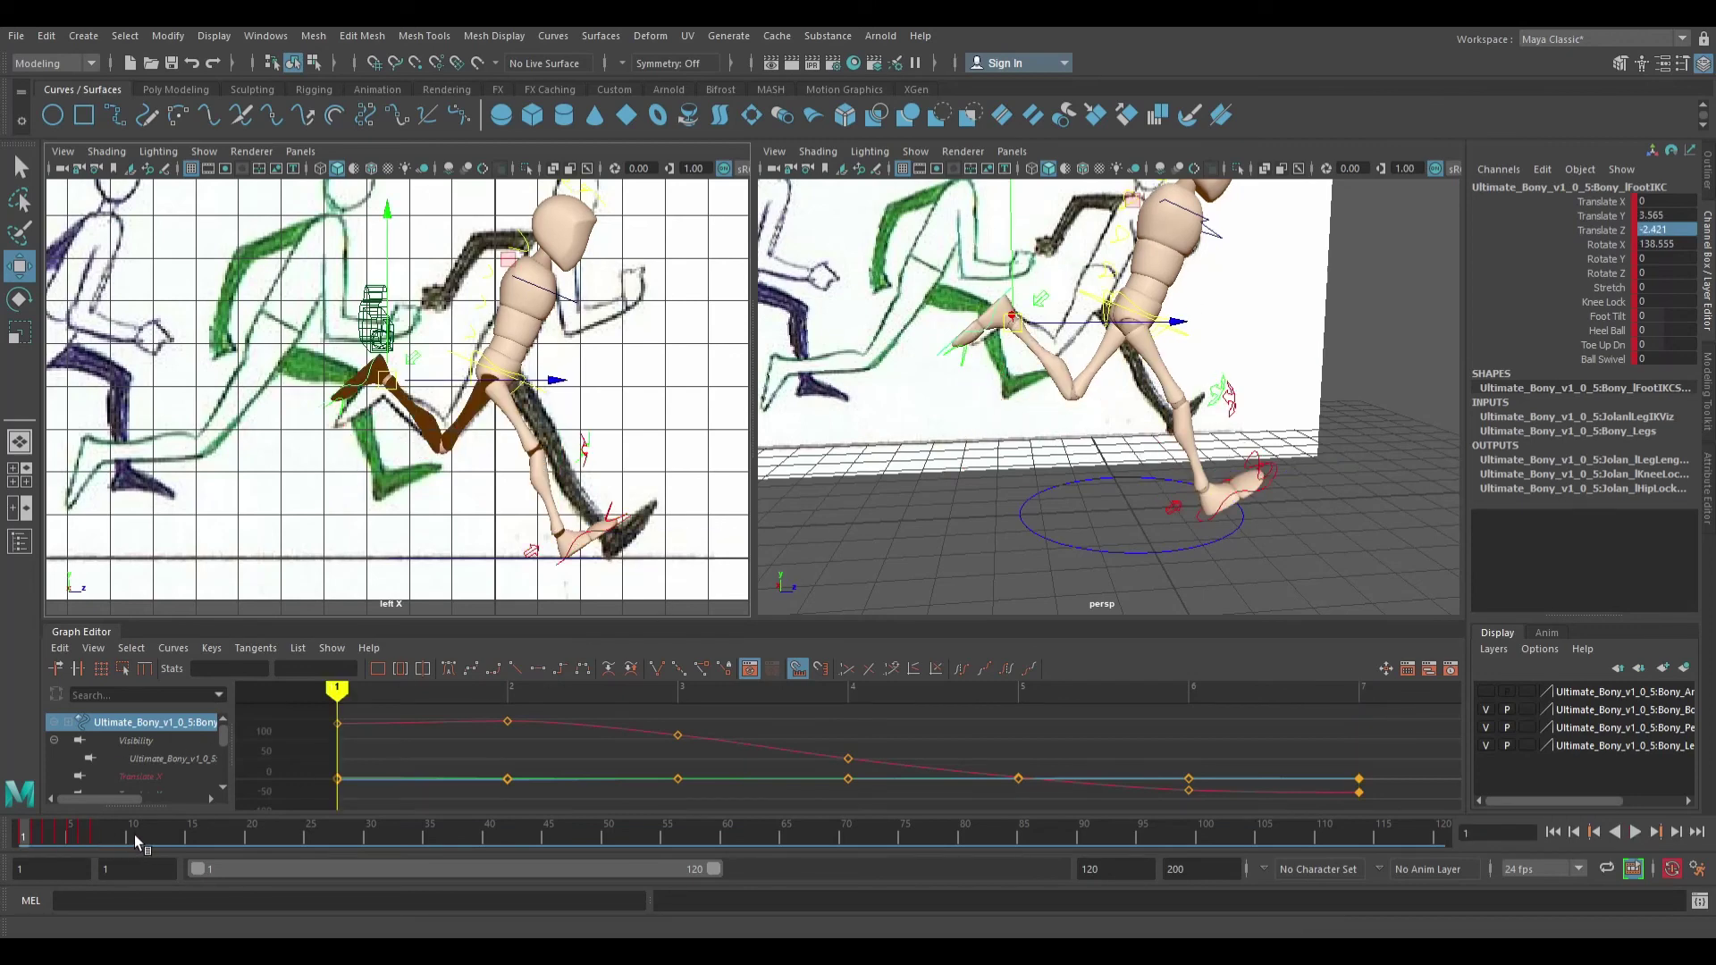
pyautogui.click(98, 838)
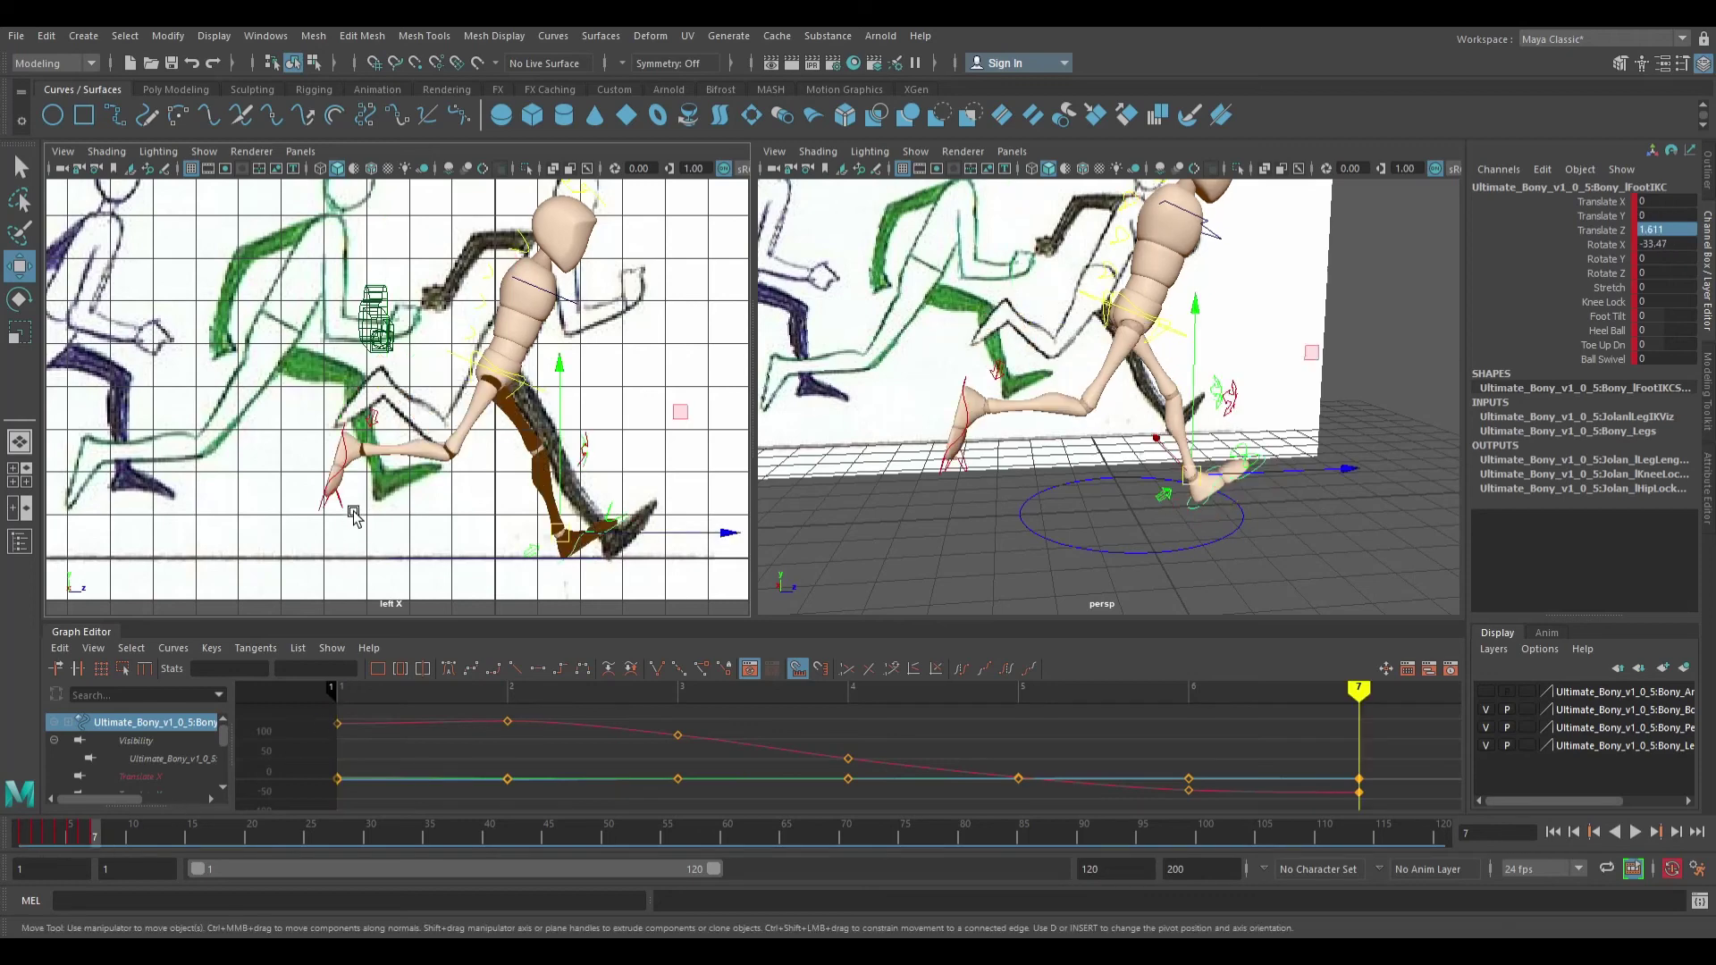
# Pose the right foot control at frame 7 to match the frame 1 back leg, with Rotate X 135.697, Translate Y -3.167 and Translate Z 2.634
pyautogui.click(366, 465)
pyautogui.press('e')
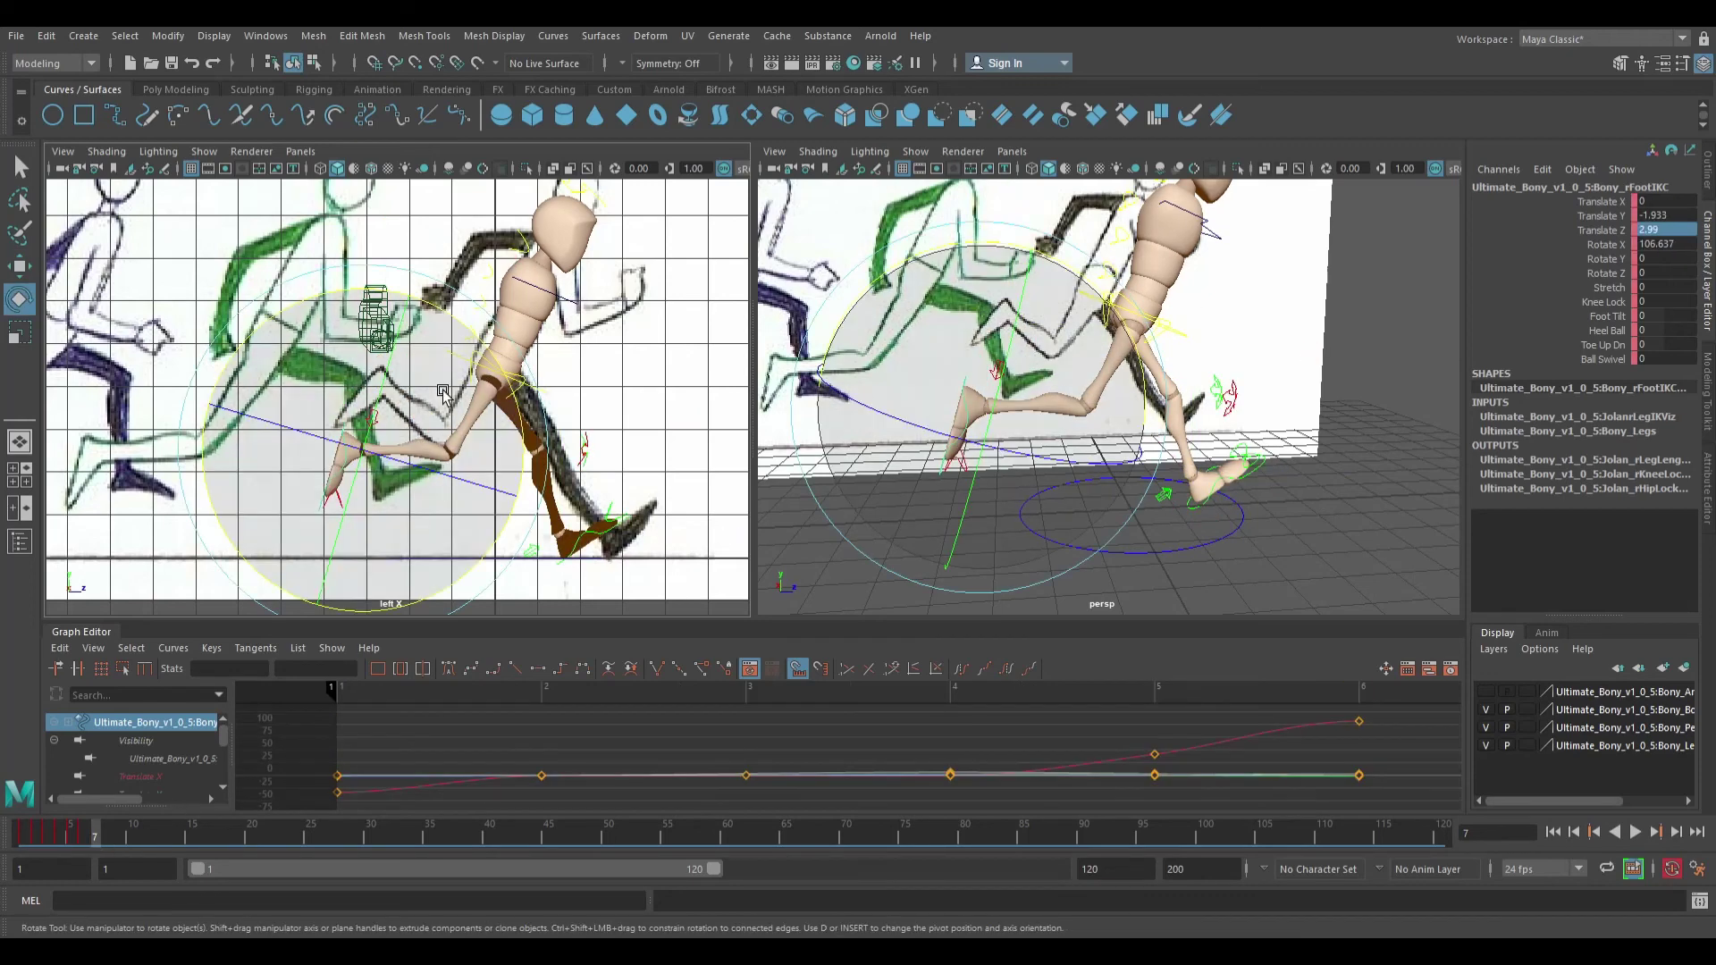
pyautogui.moveTo(498, 344); pyautogui.dragTo(399, 413)
pyautogui.press('w')
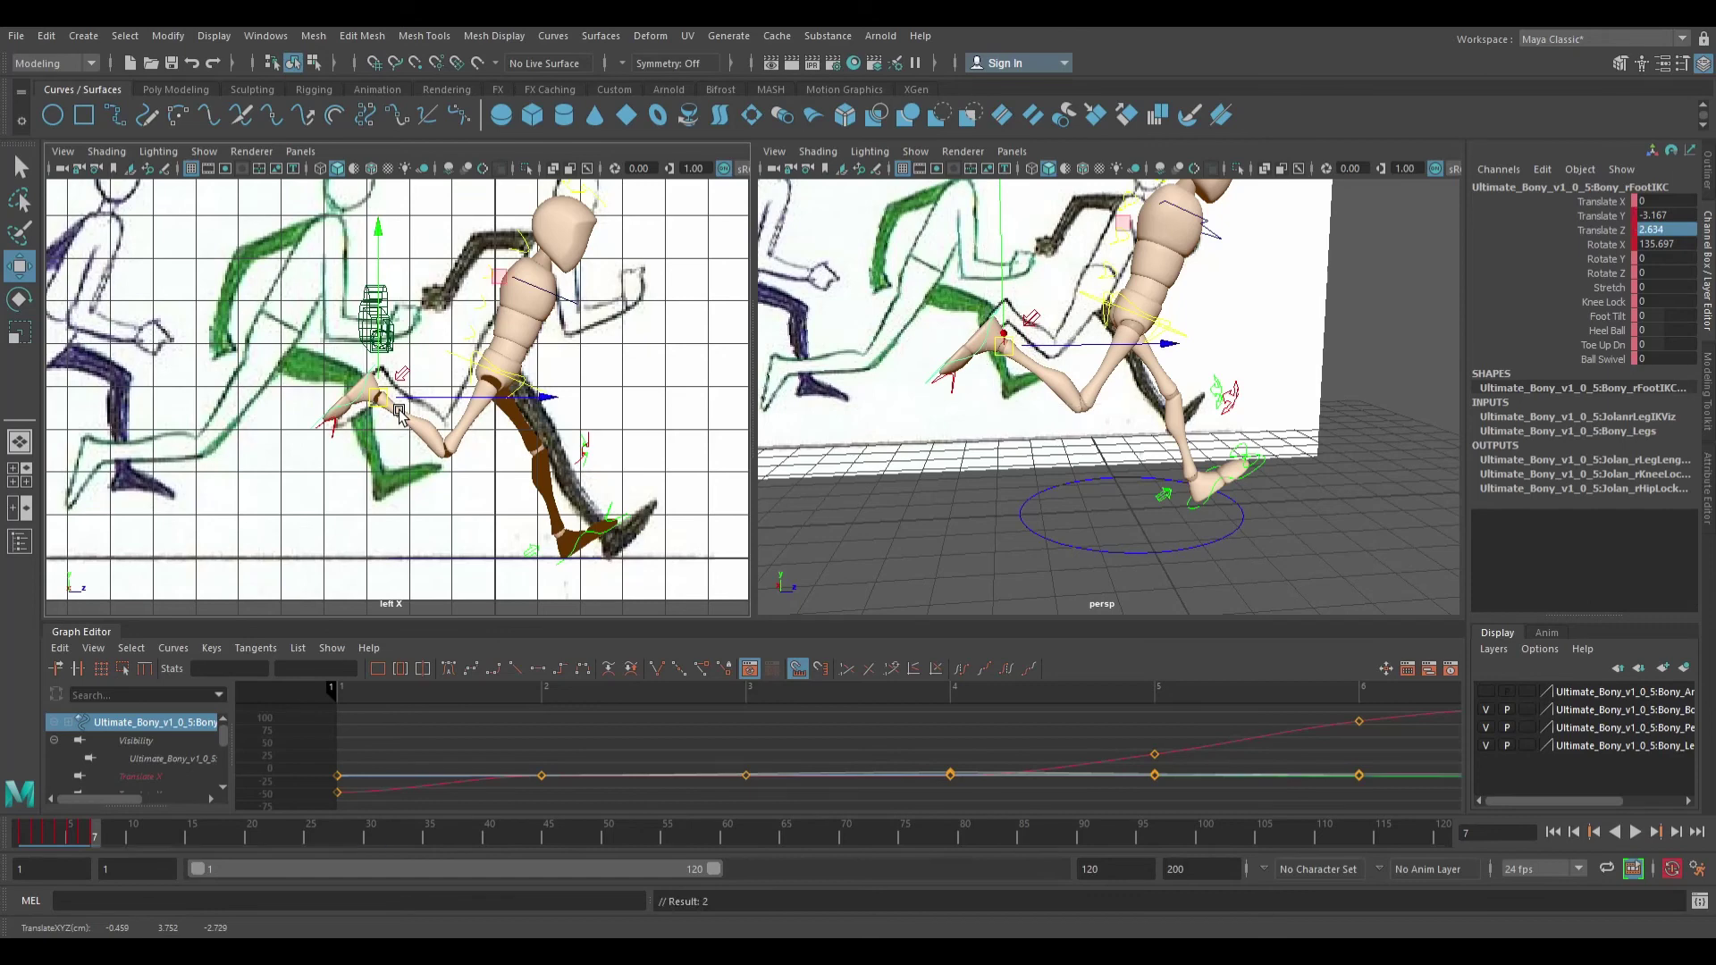
pyautogui.click(34, 839)
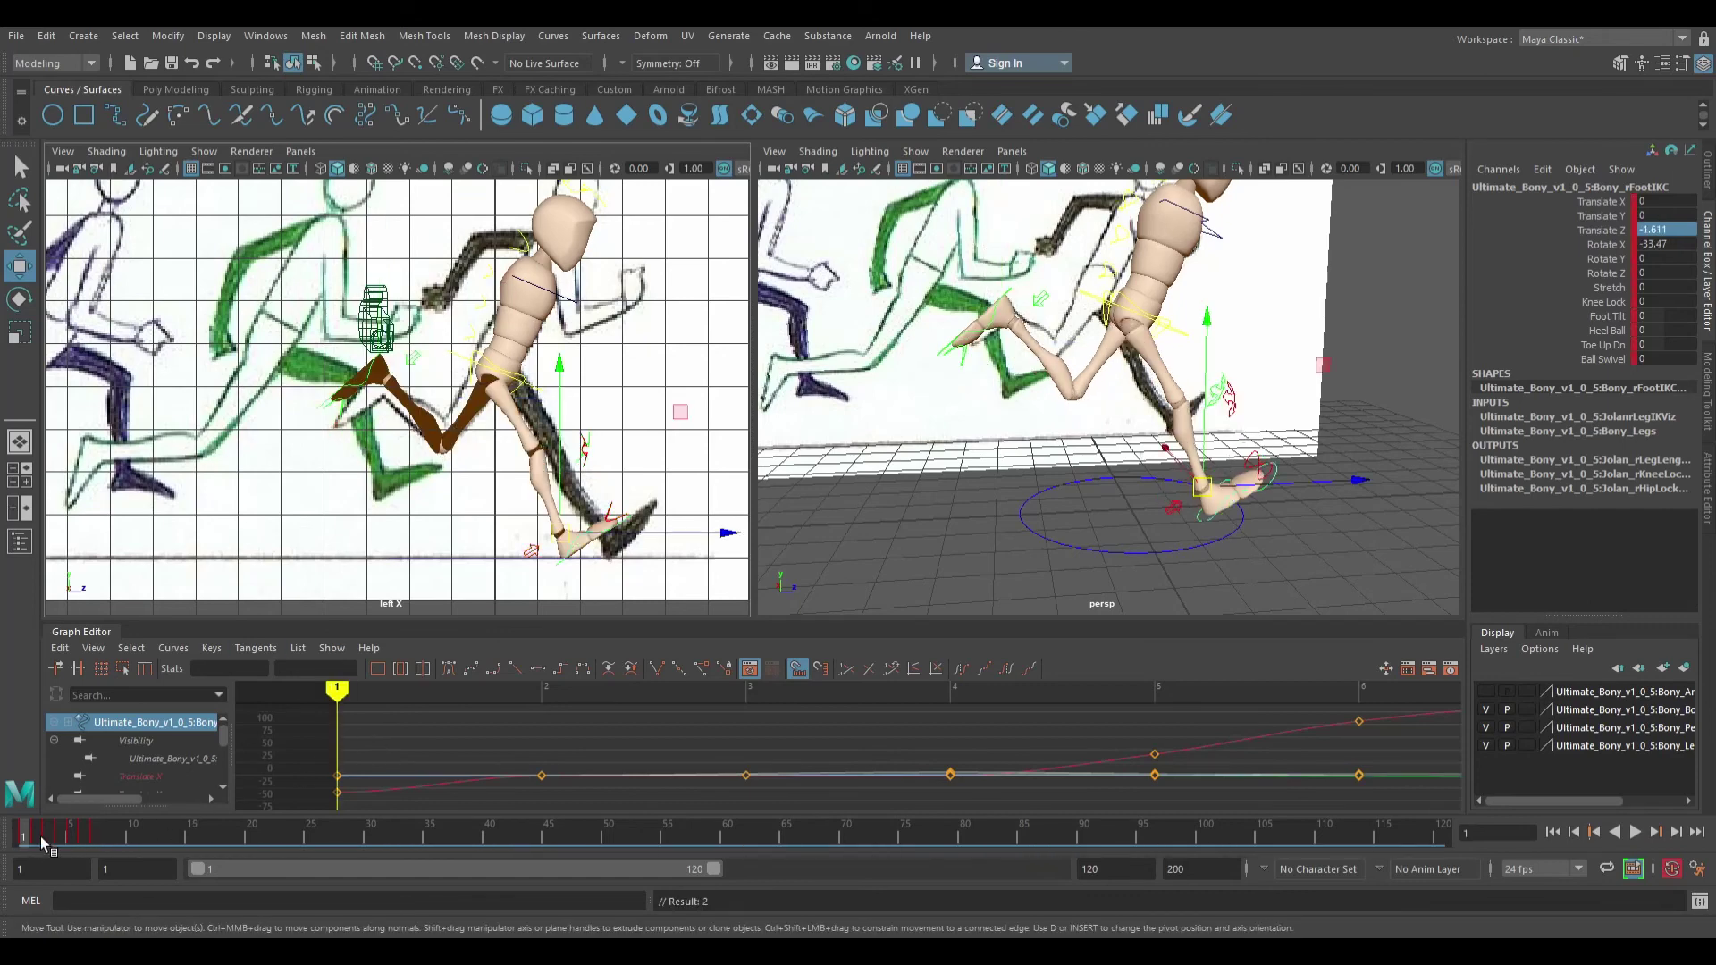
pyautogui.click(104, 841)
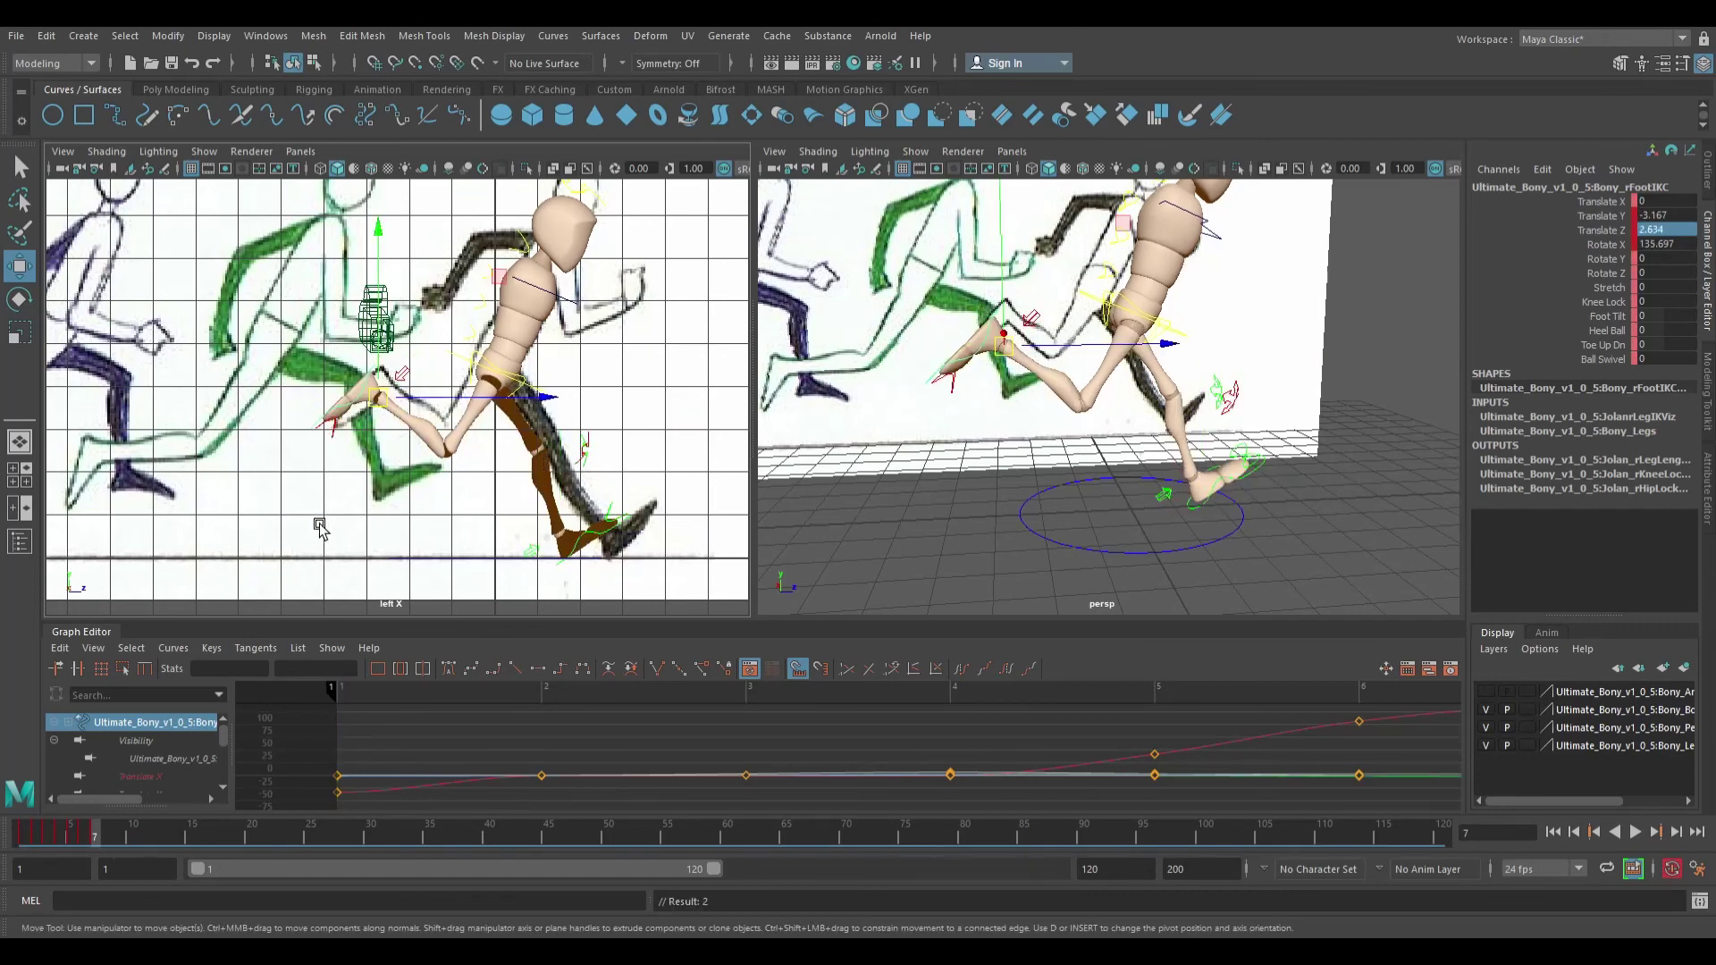
# Move the left foot control at frame 1 to Translate Y 3.377 and Translate Z -2.588, and compare it with frame 7
pyautogui.click(32, 839)
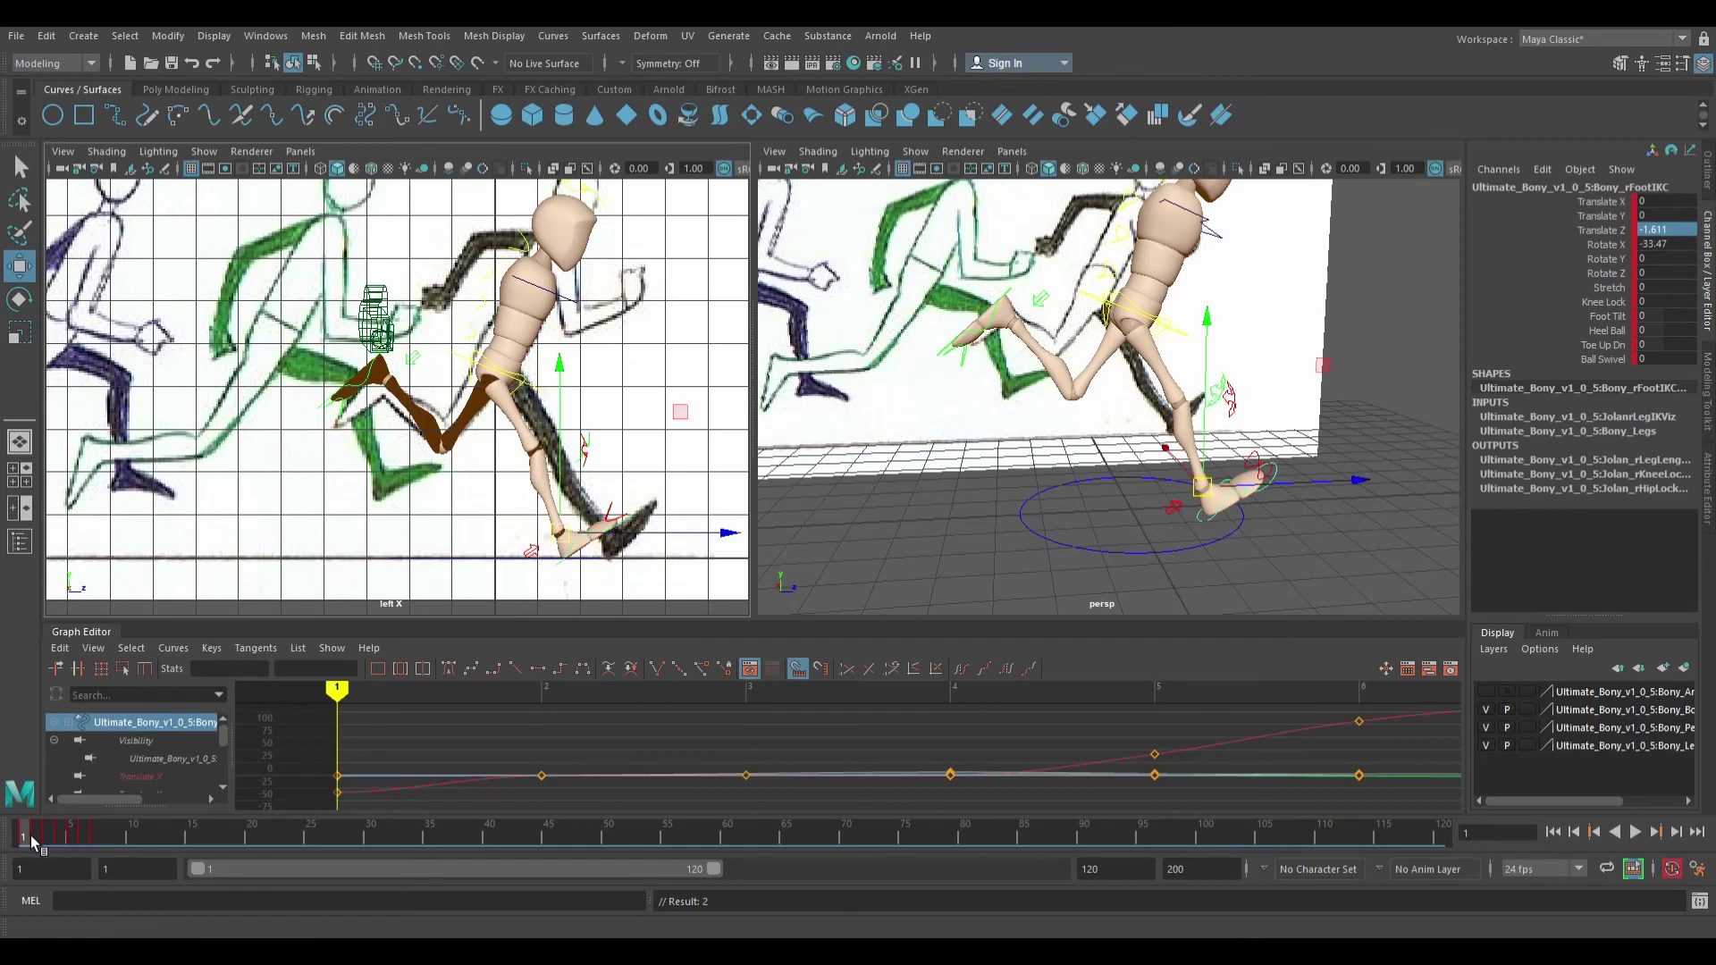
pyautogui.click(385, 379)
pyautogui.moveTo(405, 395); pyautogui.dragTo(398, 402, button='middle')
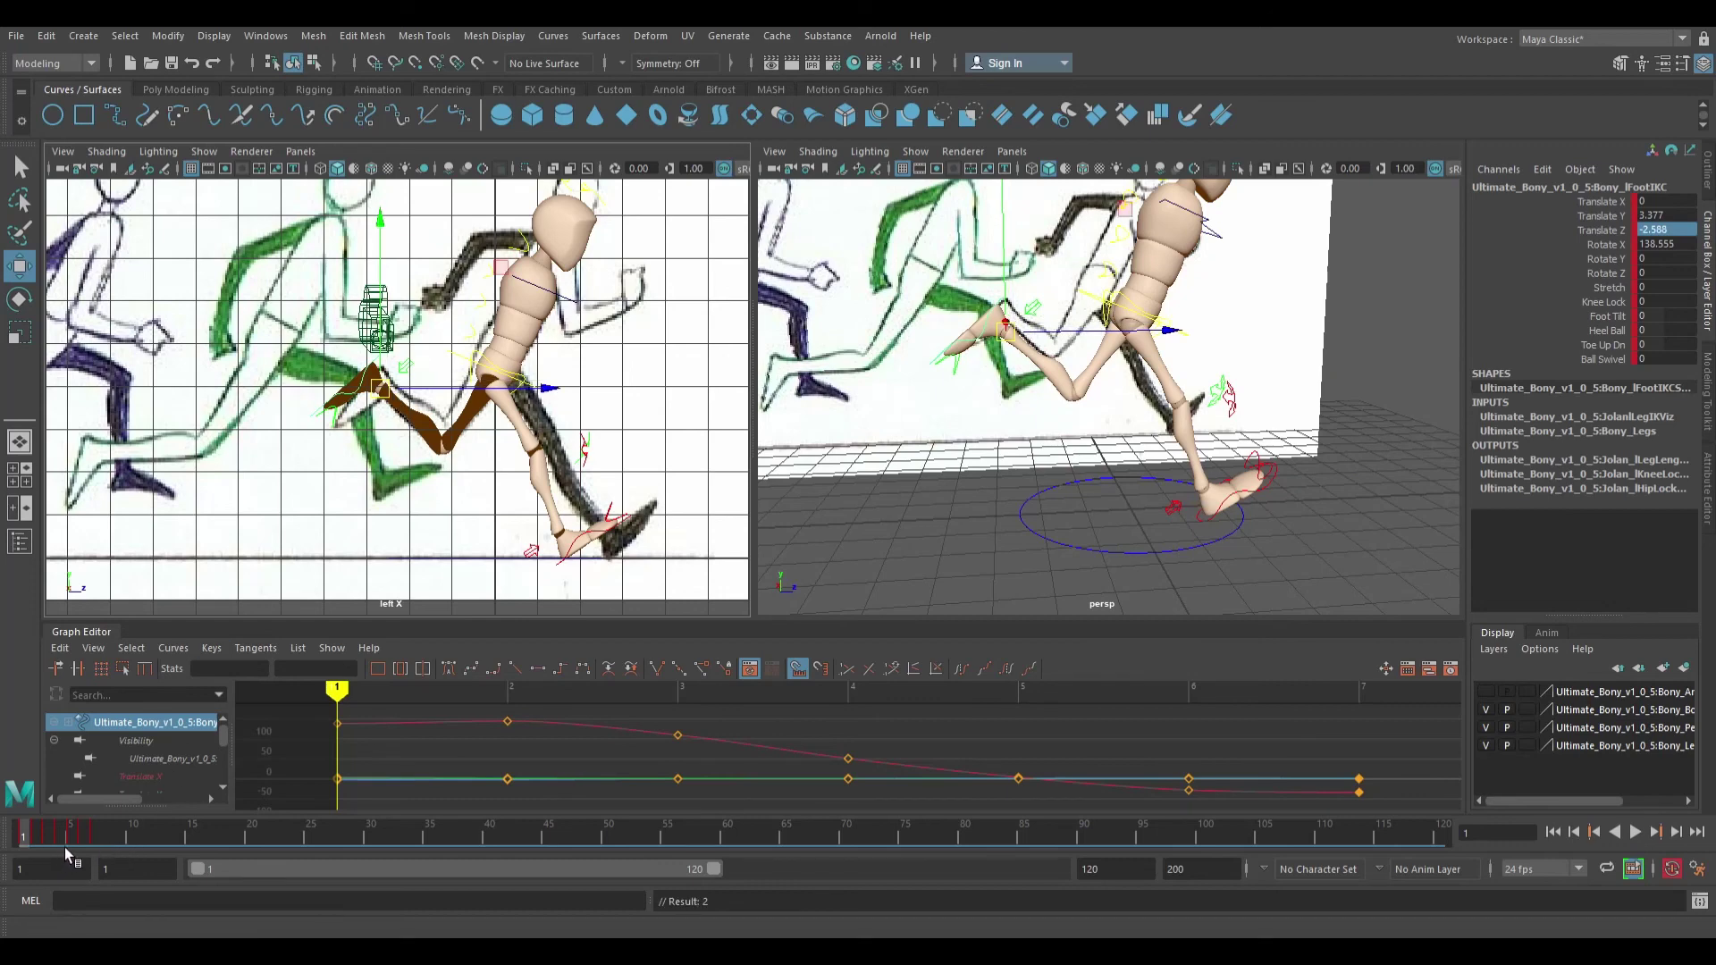
pyautogui.moveTo(103, 843); pyautogui.dragTo(29, 836)
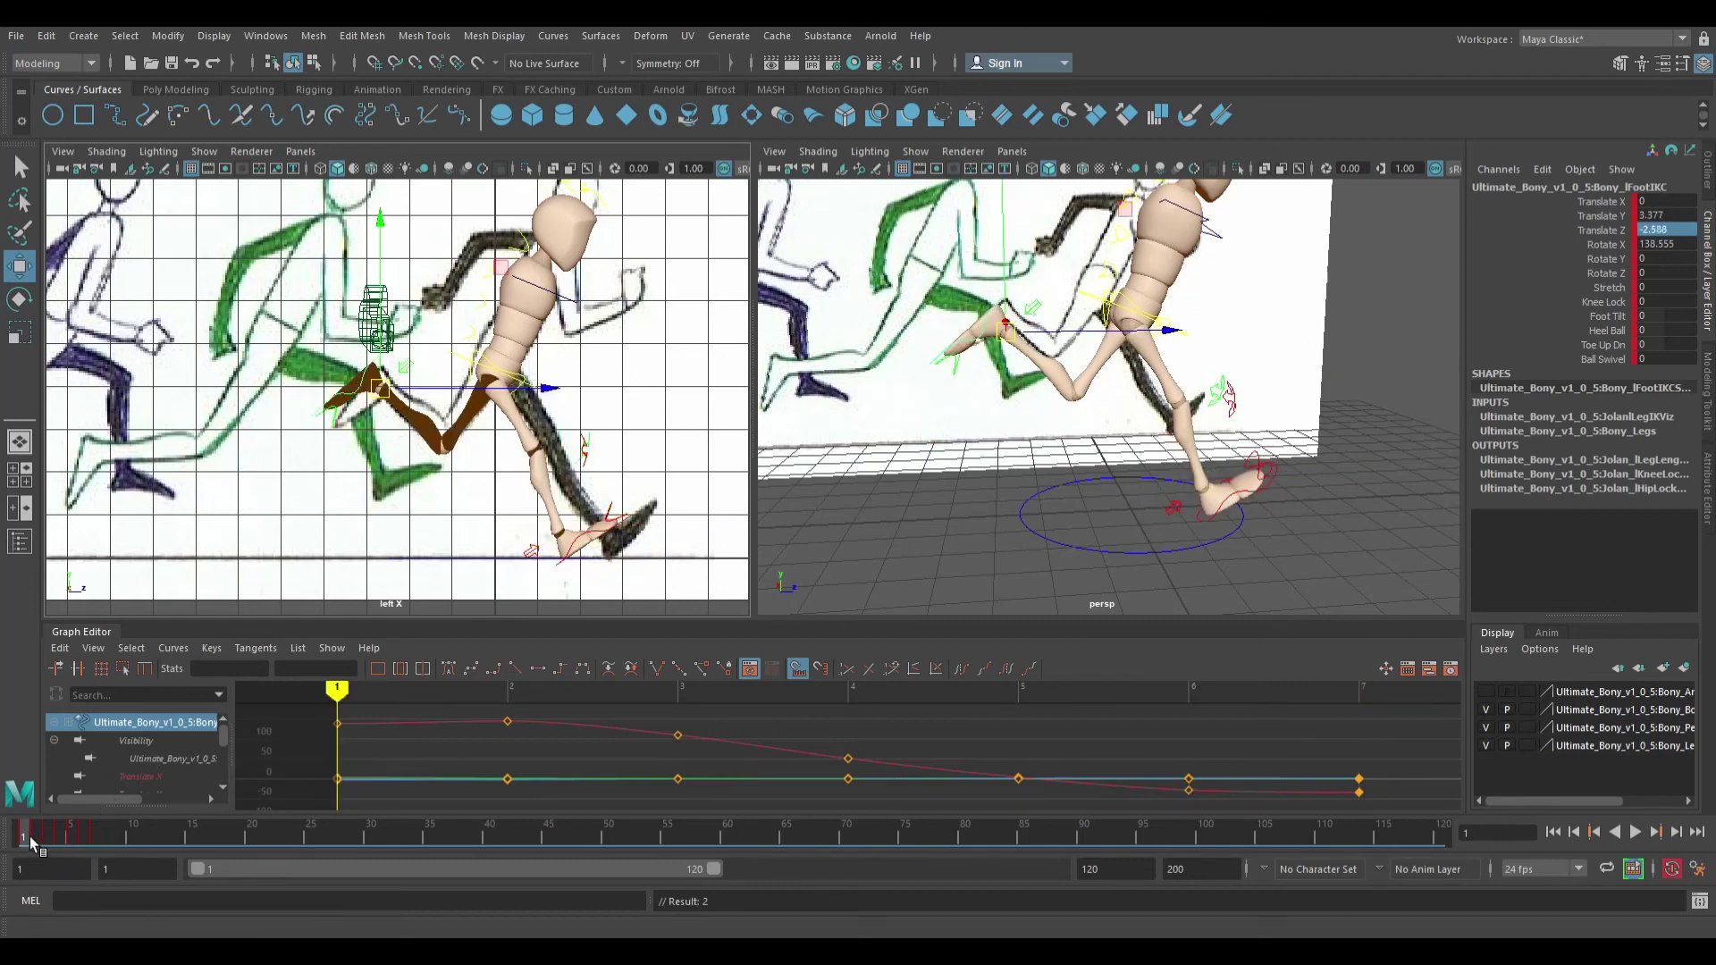
pyautogui.click(100, 844)
# Deselect the foot control and set the playback range to end at frame 7
pyautogui.scroll(-7, 1028, 415)
pyautogui.keyDown('alt'); pyautogui.moveTo(1077, 415); pyautogui.dragTo(923, 429); pyautogui.keyUp('alt')
pyautogui.click(965, 345)
pyautogui.keyDown('alt'); pyautogui.moveTo(965, 345); pyautogui.dragTo(1095, 339); pyautogui.keyUp('alt')
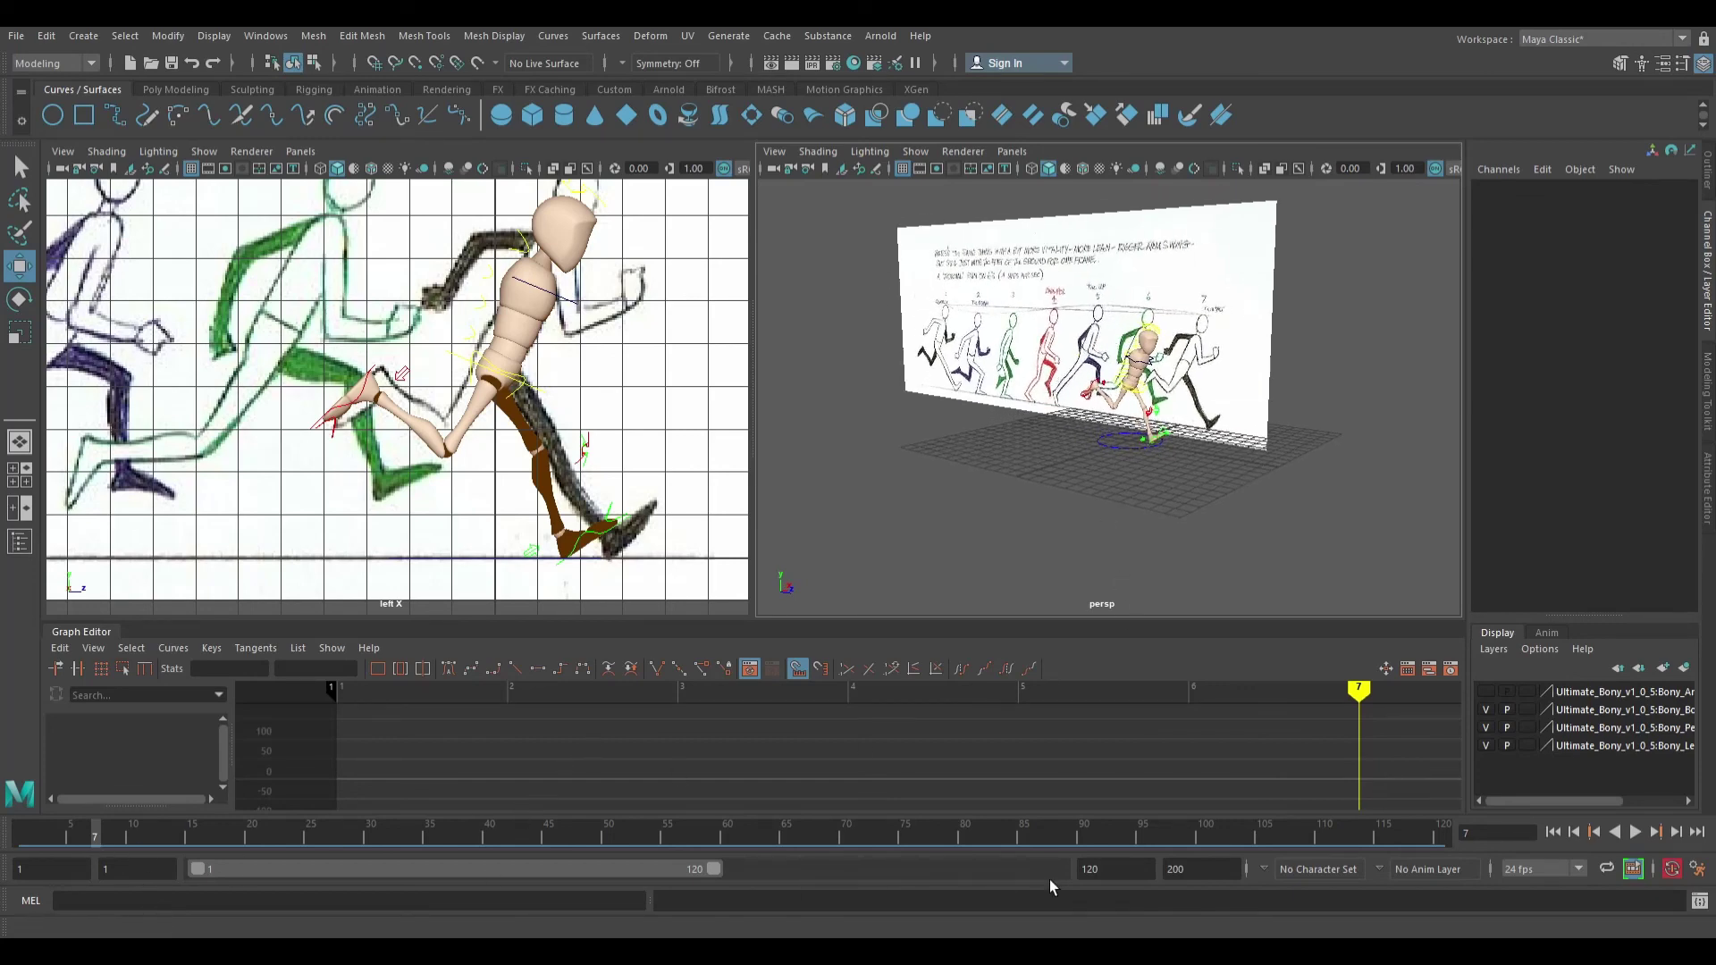
pyautogui.click(1077, 872)
pyautogui.press('Return')
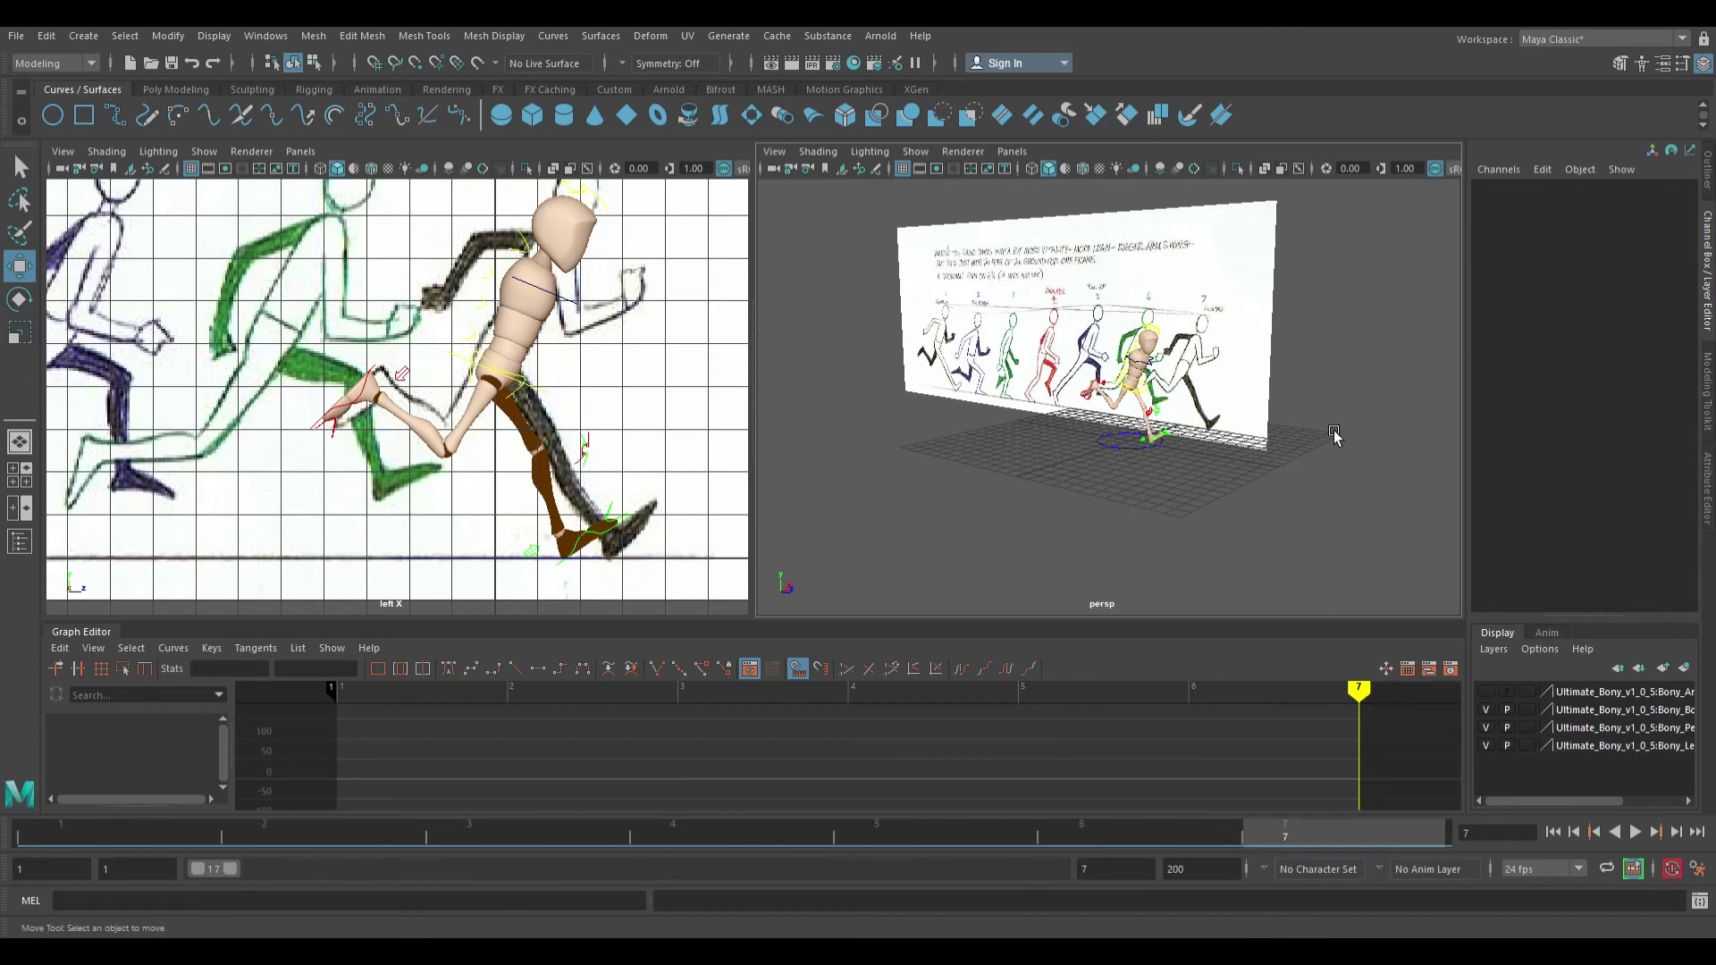
# Play the seven-frame run animation in the perspective view, check the leg motion, and stop playback
pyautogui.scroll(5, 1333, 448)
pyautogui.keyDown('alt'); pyautogui.moveTo(1346, 412); pyautogui.dragTo(1197, 453, button='middle'); pyautogui.keyUp('alt')
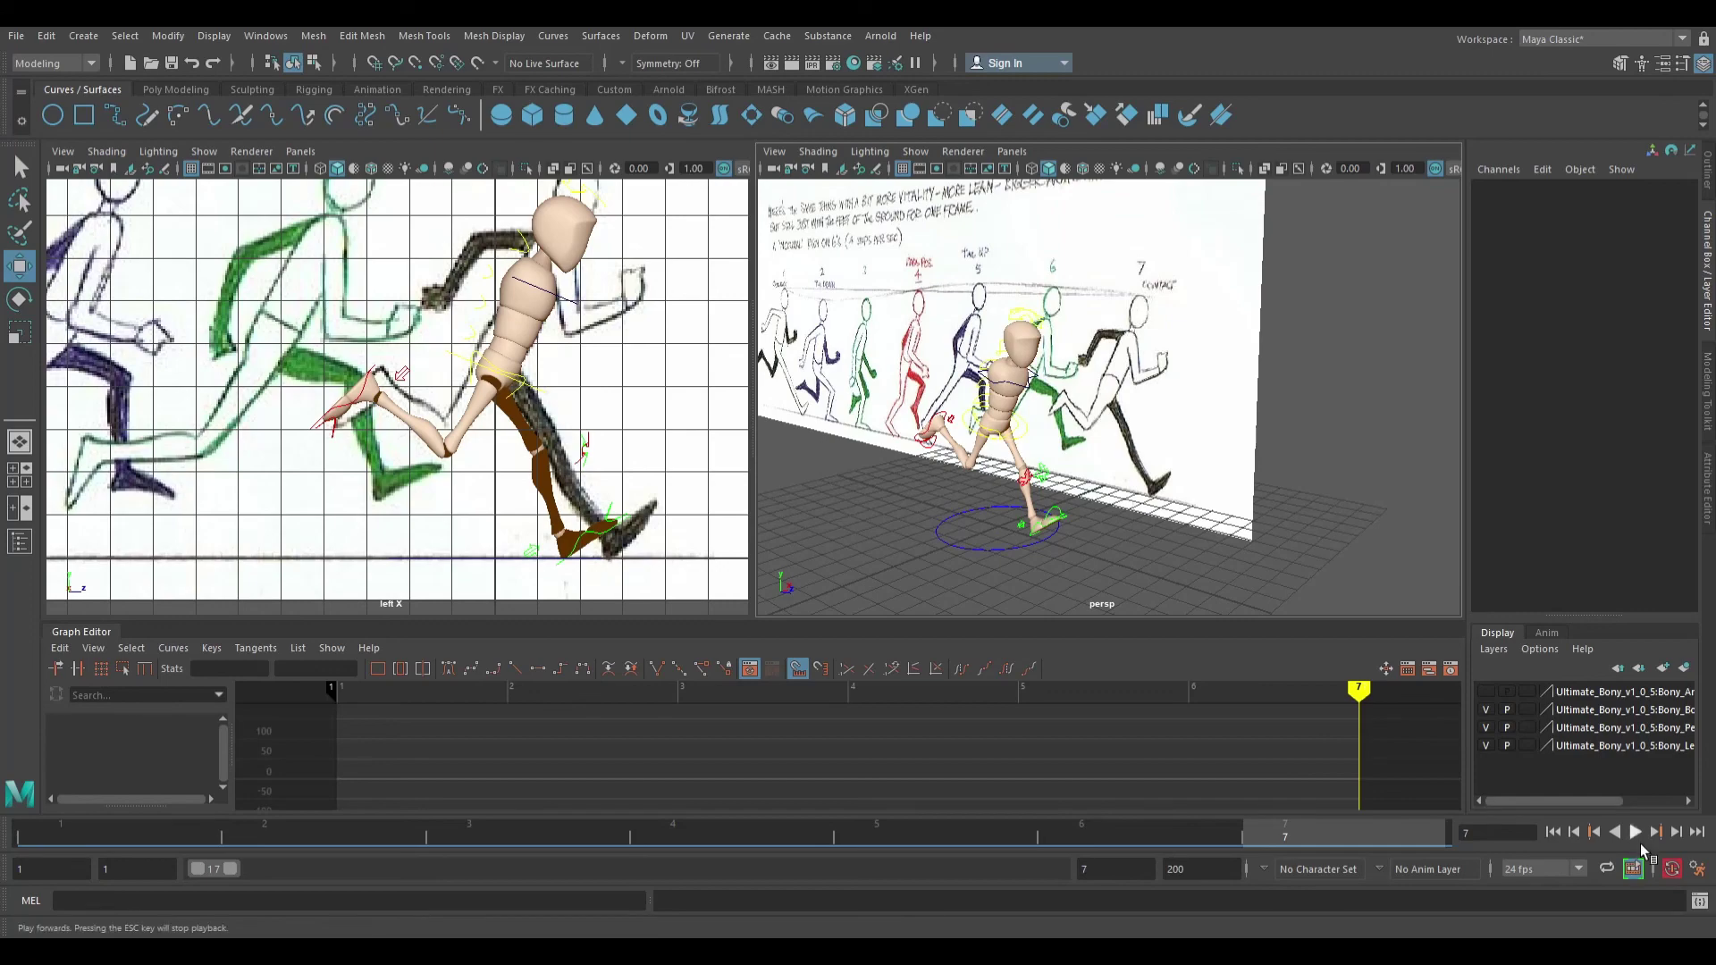
pyautogui.click(1639, 844)
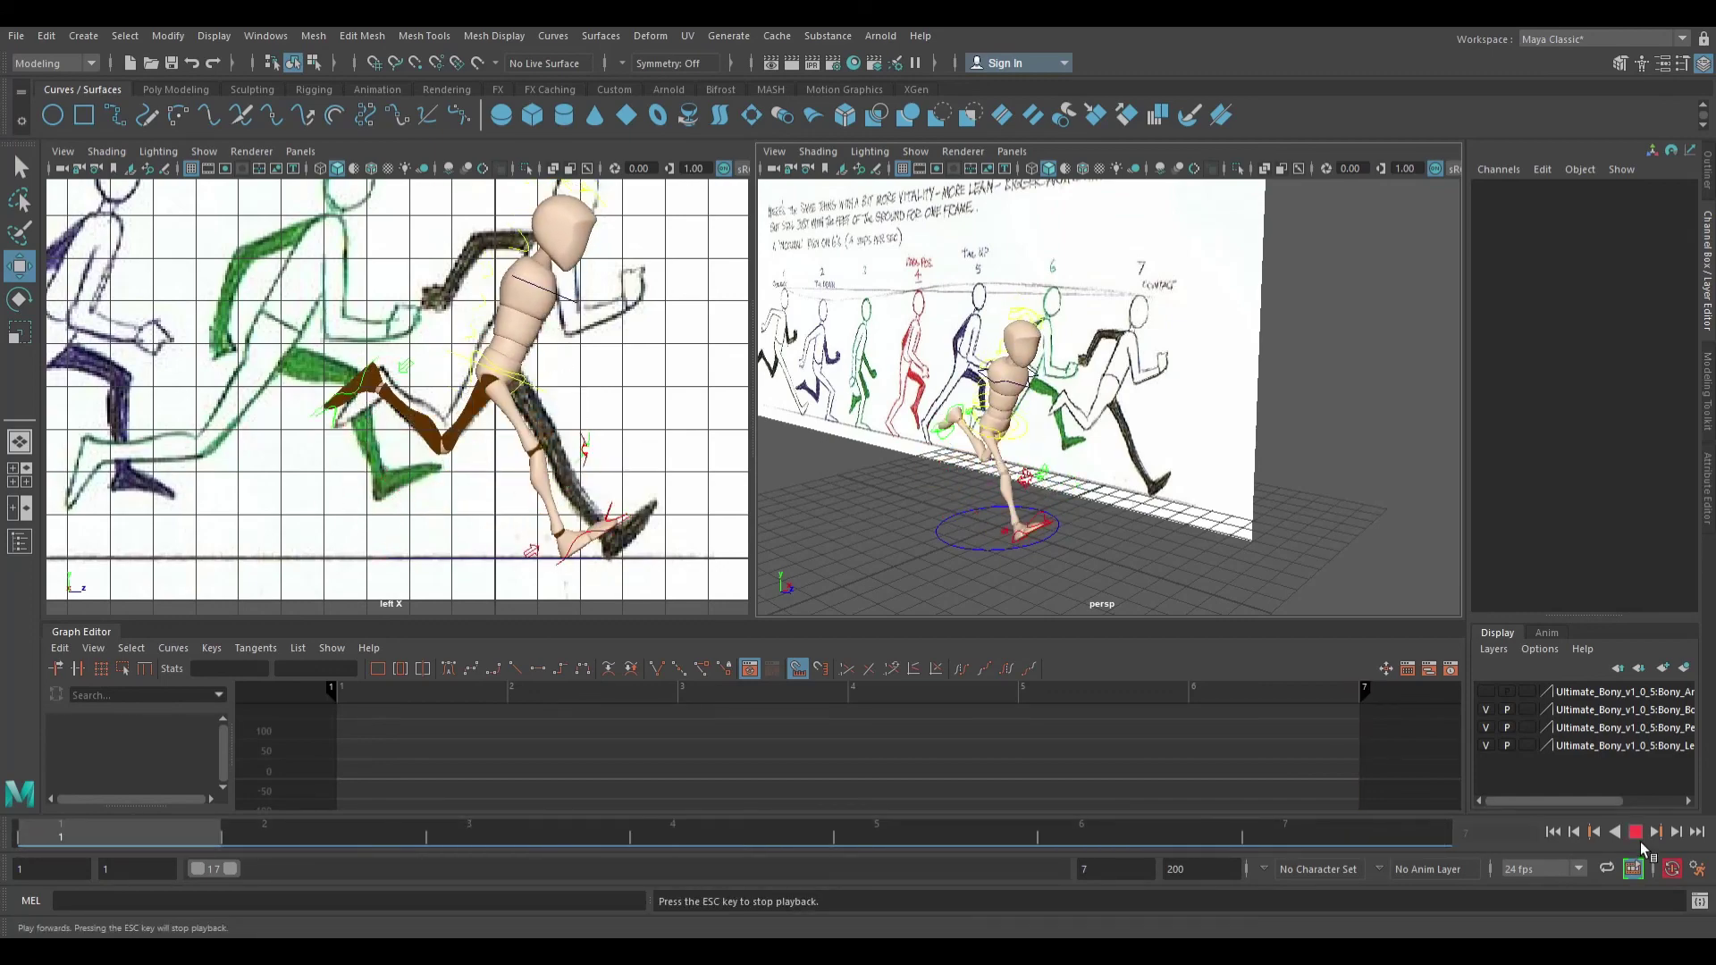
pyautogui.scroll(4, 1182, 460)
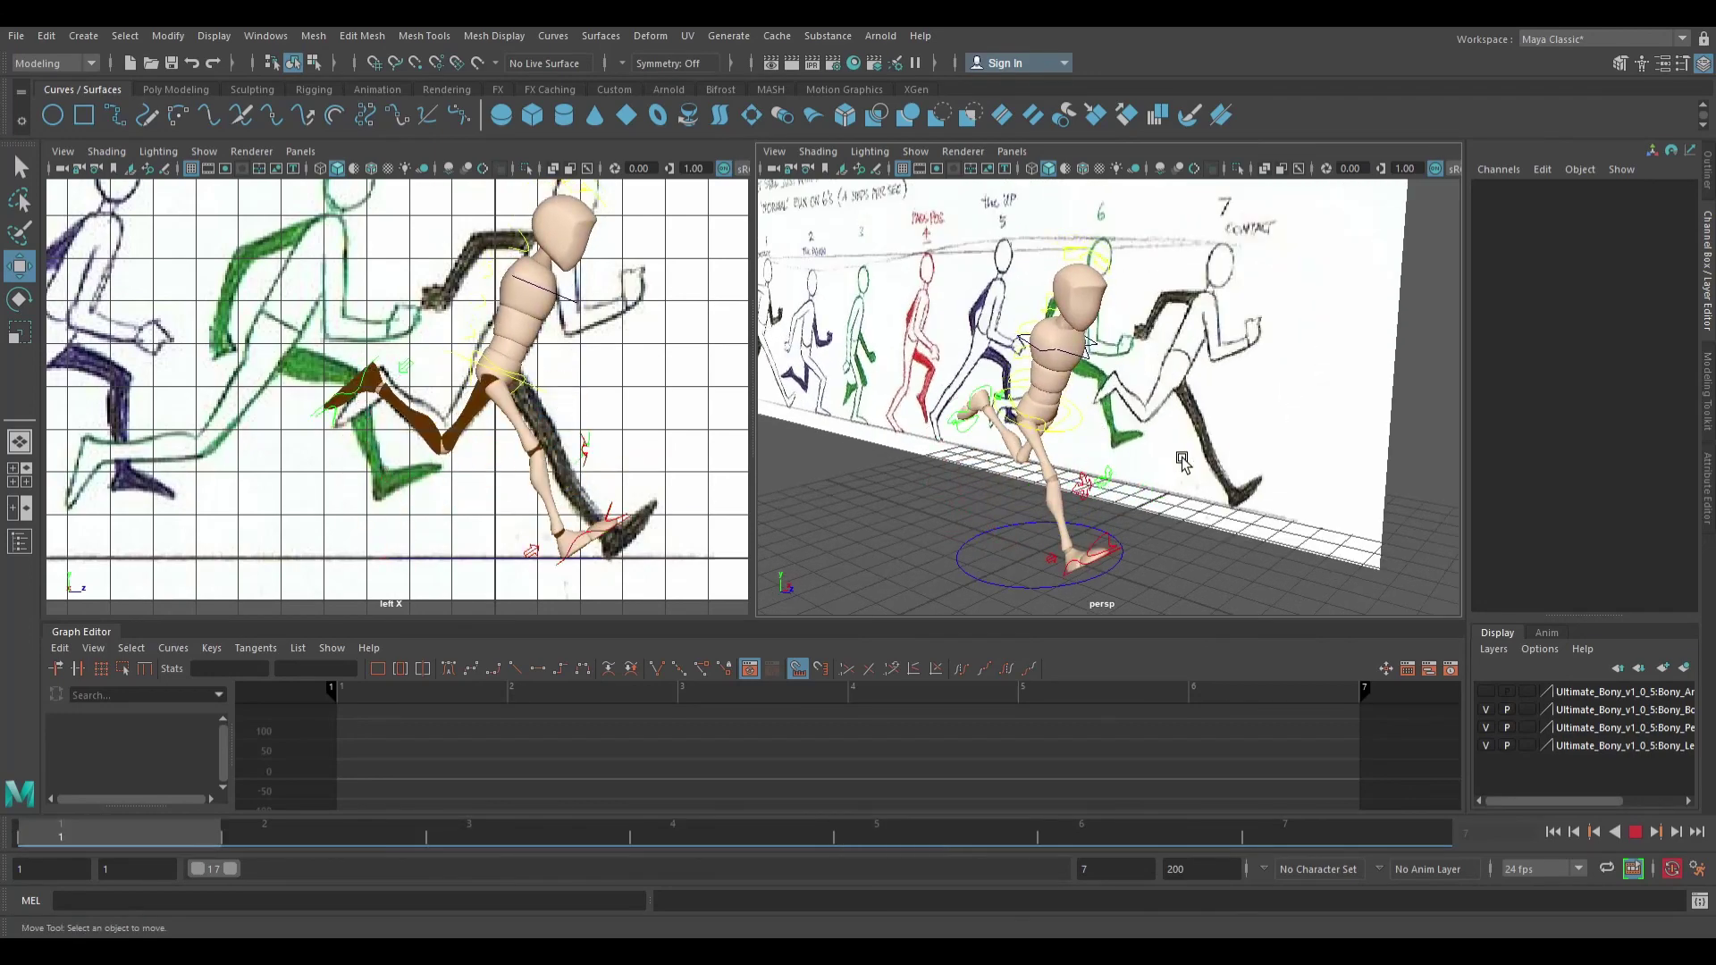
pyautogui.scroll(-4, 1189, 451)
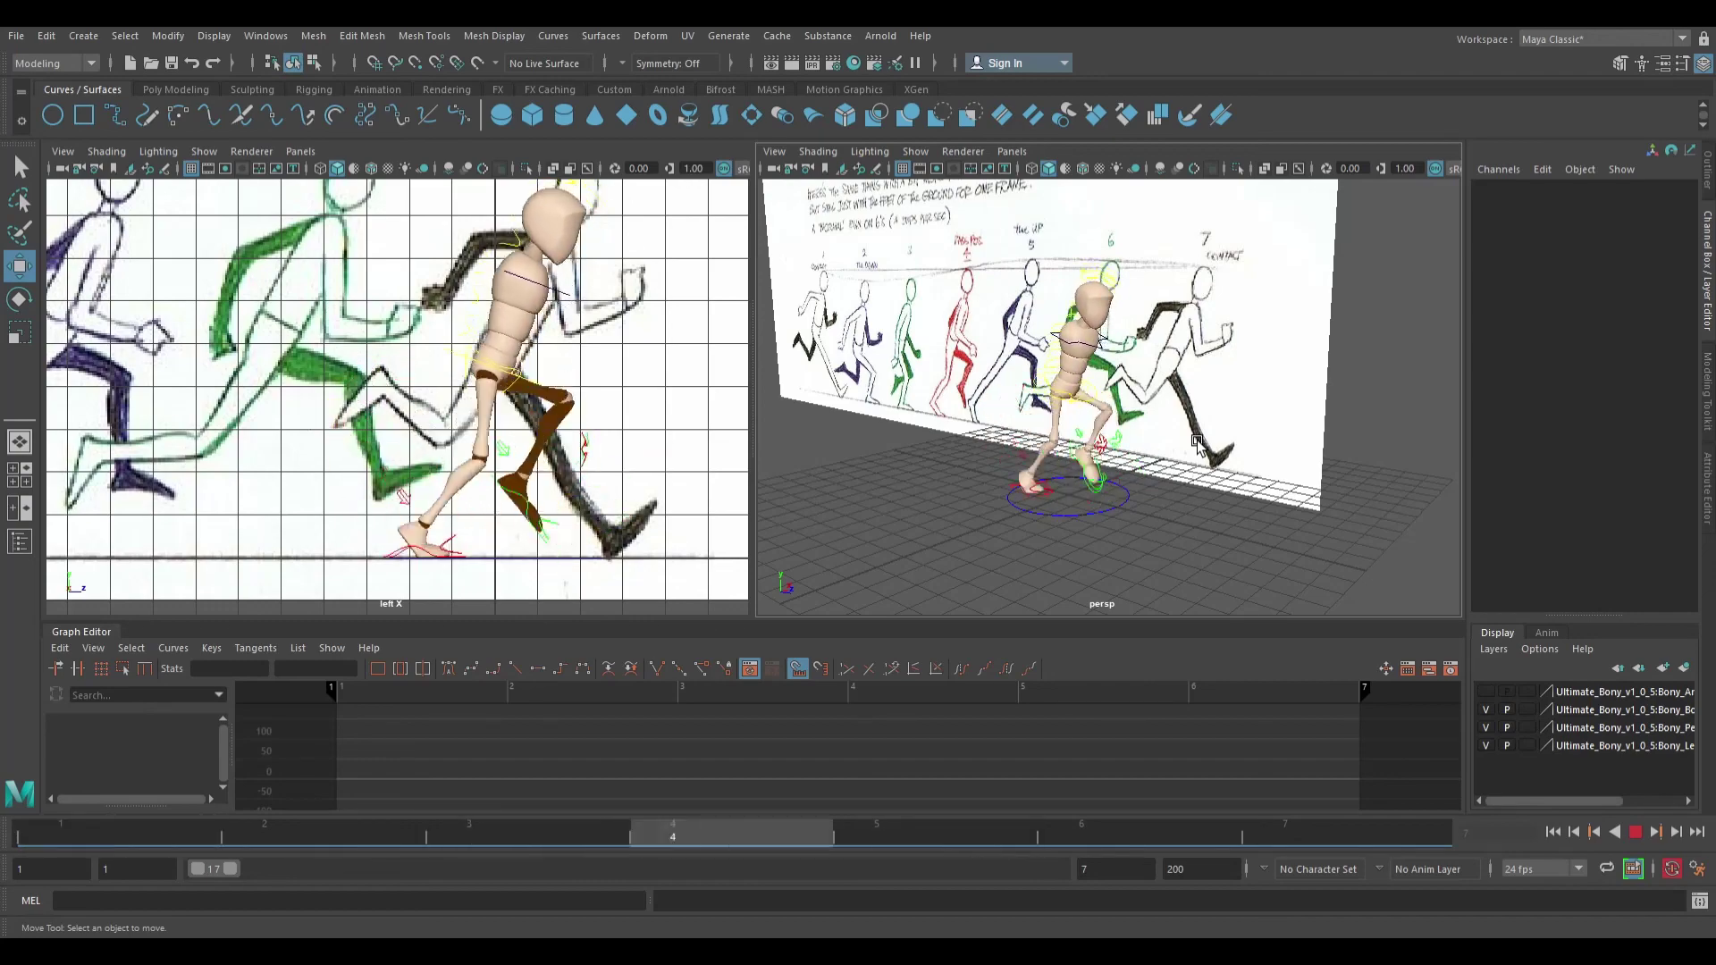
pyautogui.click(1644, 843)
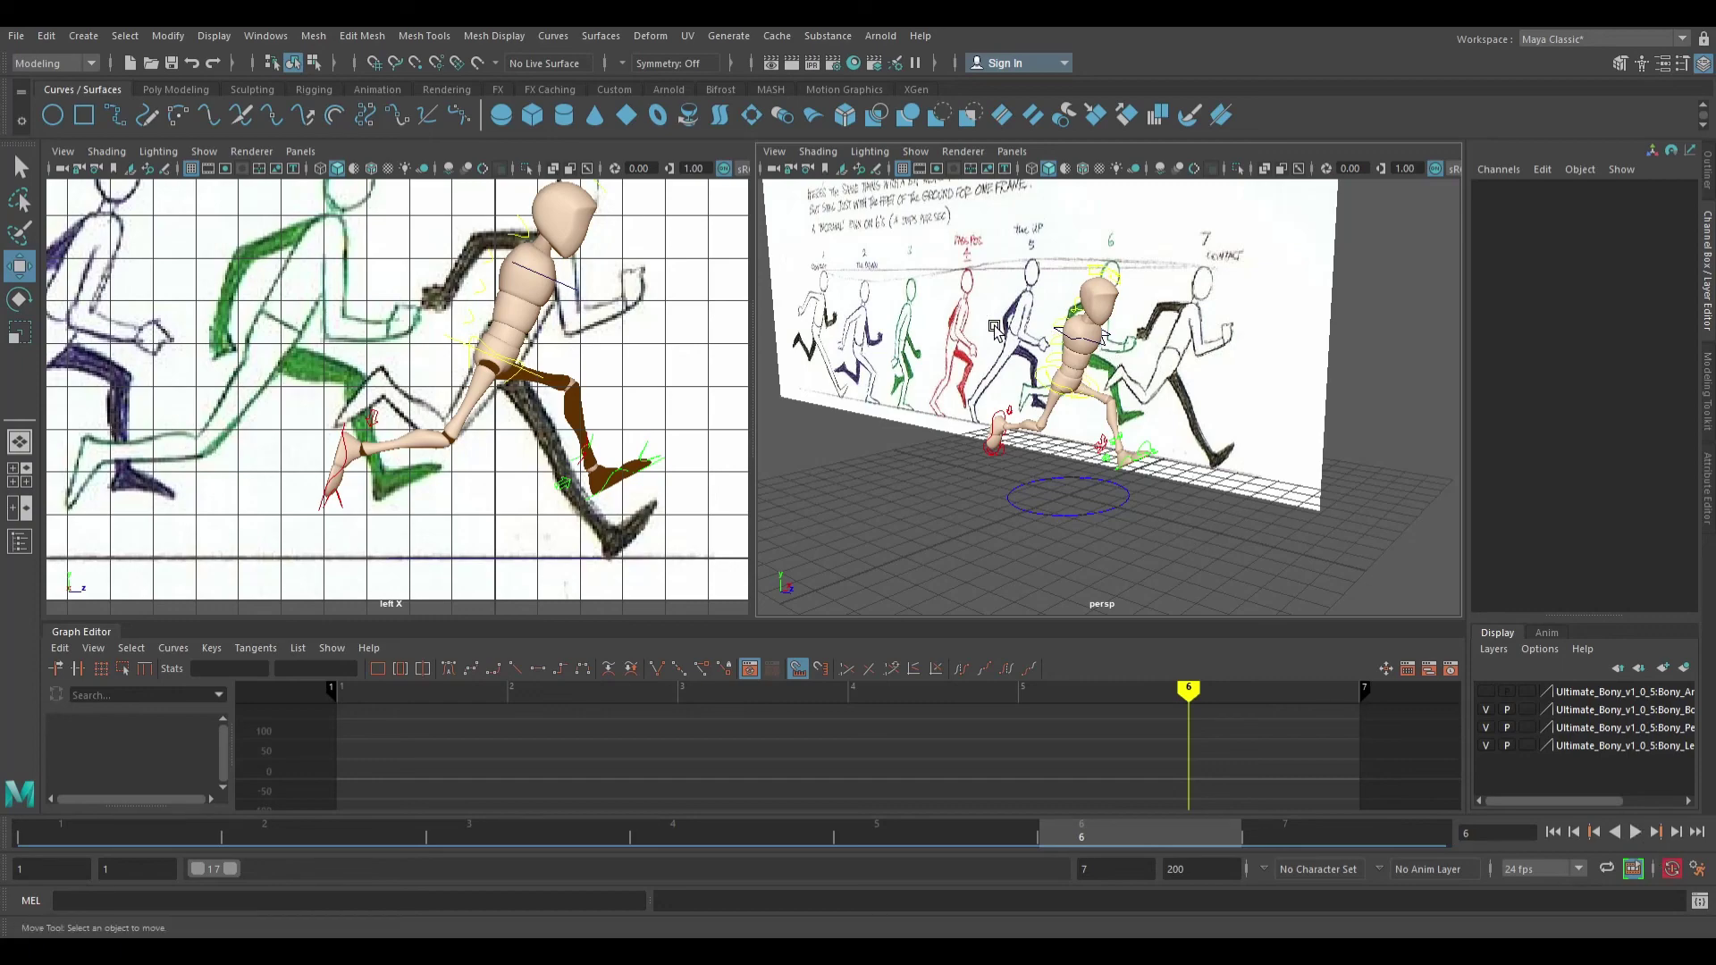
# Examine the character against the full reference sheet in the perspective view and go to frame 7
pyautogui.scroll(5, 990, 324)
pyautogui.scroll(-5, 1202, 336)
pyautogui.keyDown('alt'); pyautogui.moveTo(1202, 336); pyautogui.dragTo(1171, 373); pyautogui.keyUp('alt')
pyautogui.keyDown('alt'); pyautogui.moveTo(1171, 374); pyautogui.dragTo(1202, 373, button='middle'); pyautogui.keyUp('alt')
pyautogui.keyDown('alt'); pyautogui.moveTo(1202, 374); pyautogui.dragTo(1181, 364); pyautogui.keyUp('alt')
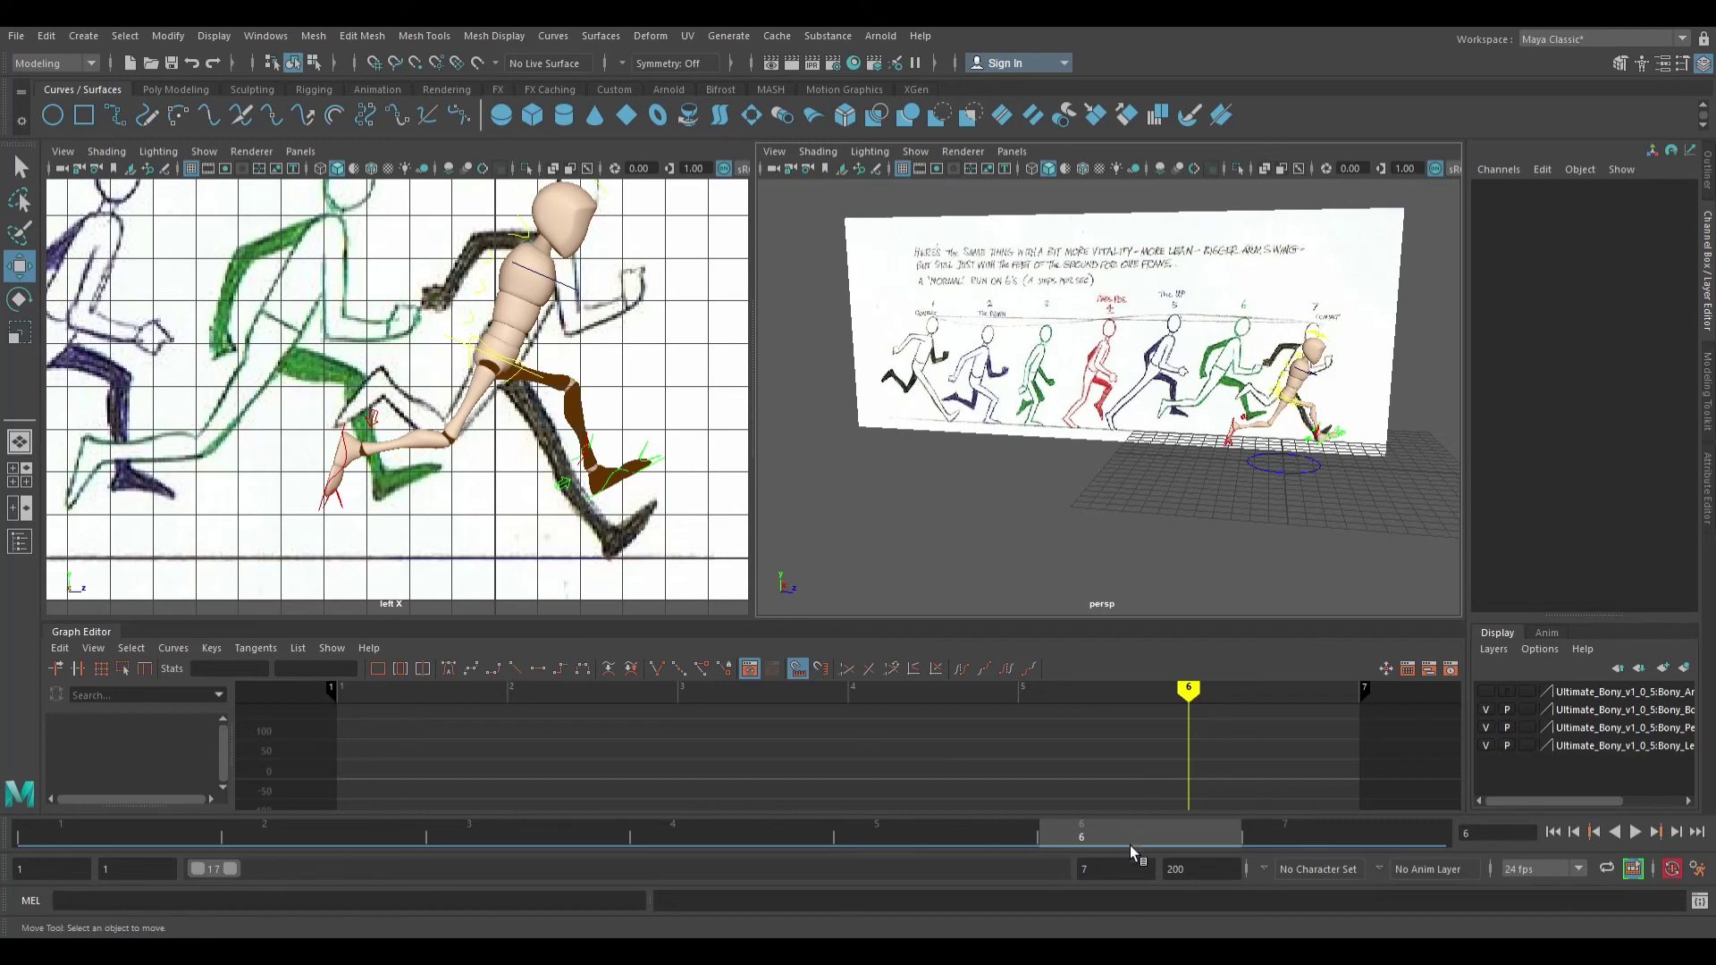
pyautogui.click(1348, 847)
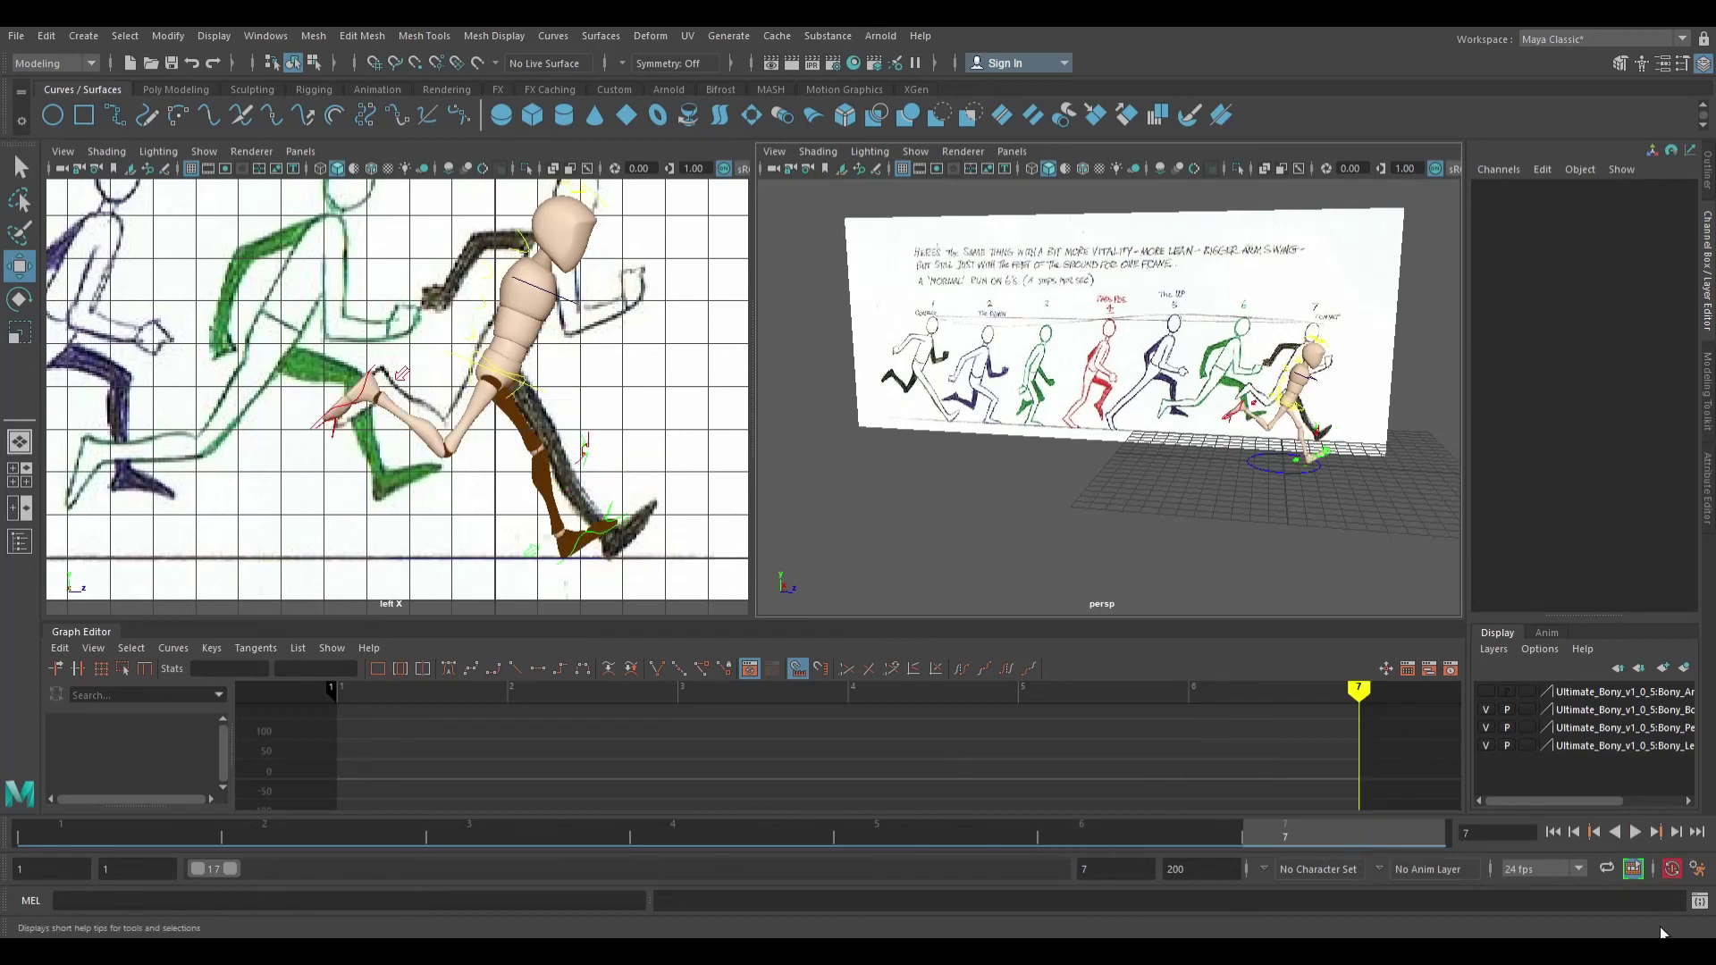